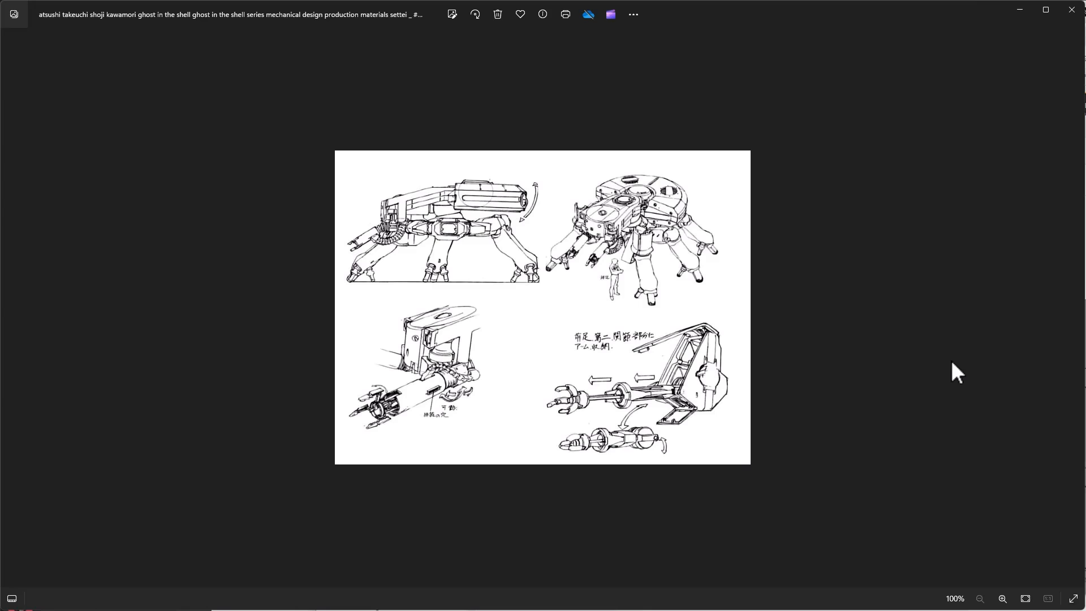
Browse the Ghost in the Shell reference art, examining the spider tank, machinery interiors, vehicles and the Mechanics page.
scroll(623, 407, "up", 5)
scroll(623, 407, "down", 1)
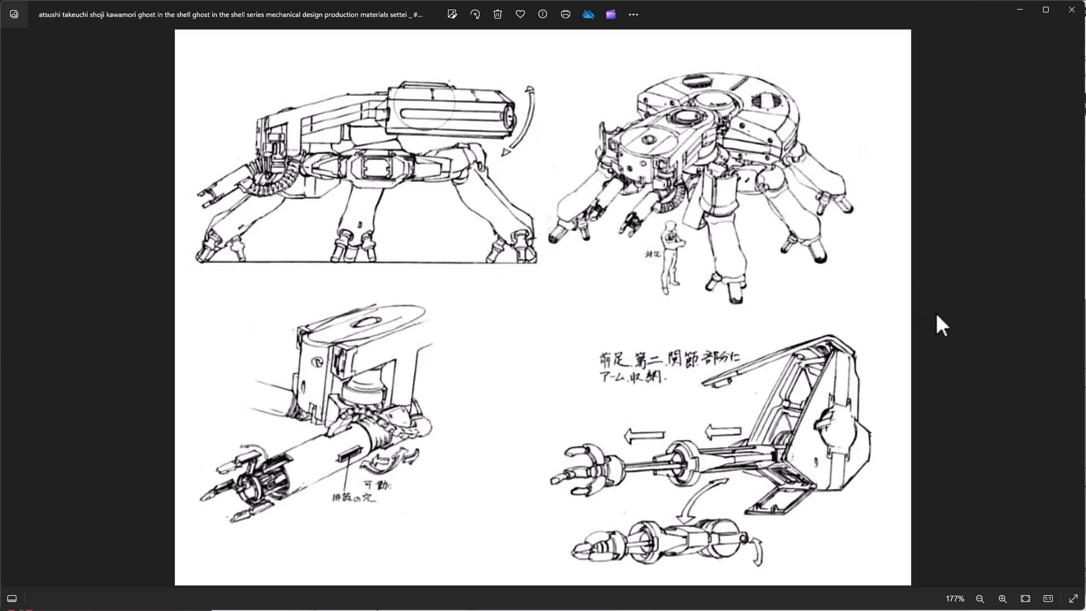
left_click(1076, 312)
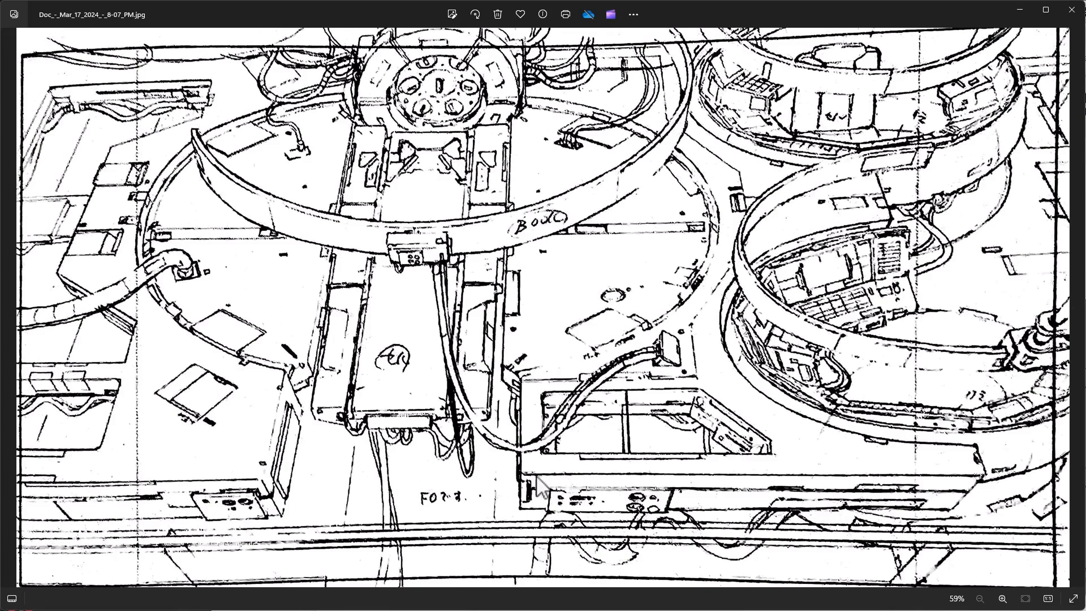
key("Right")
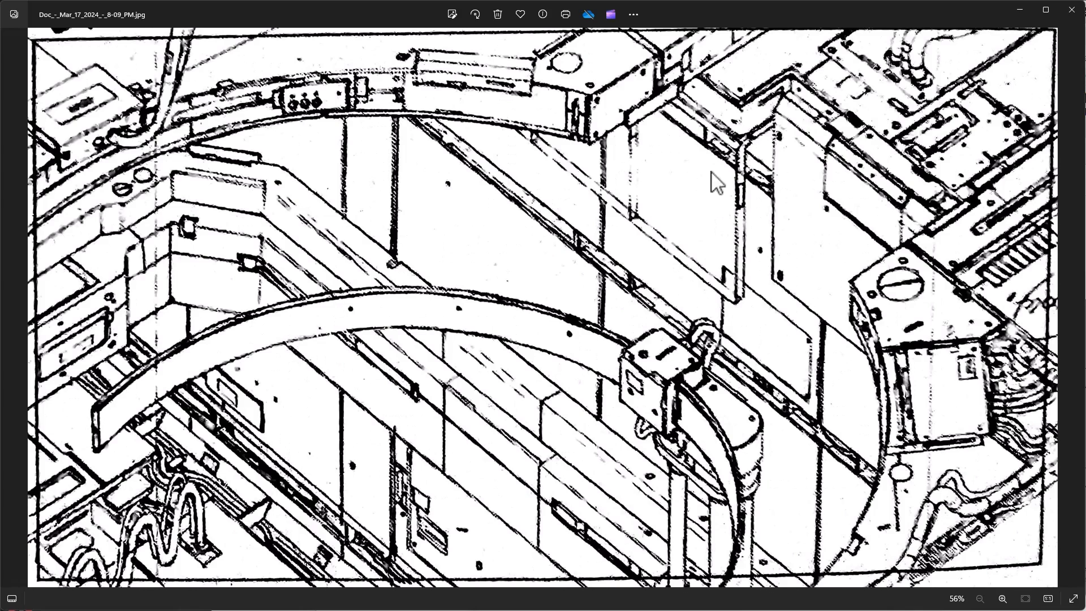
key("Right")
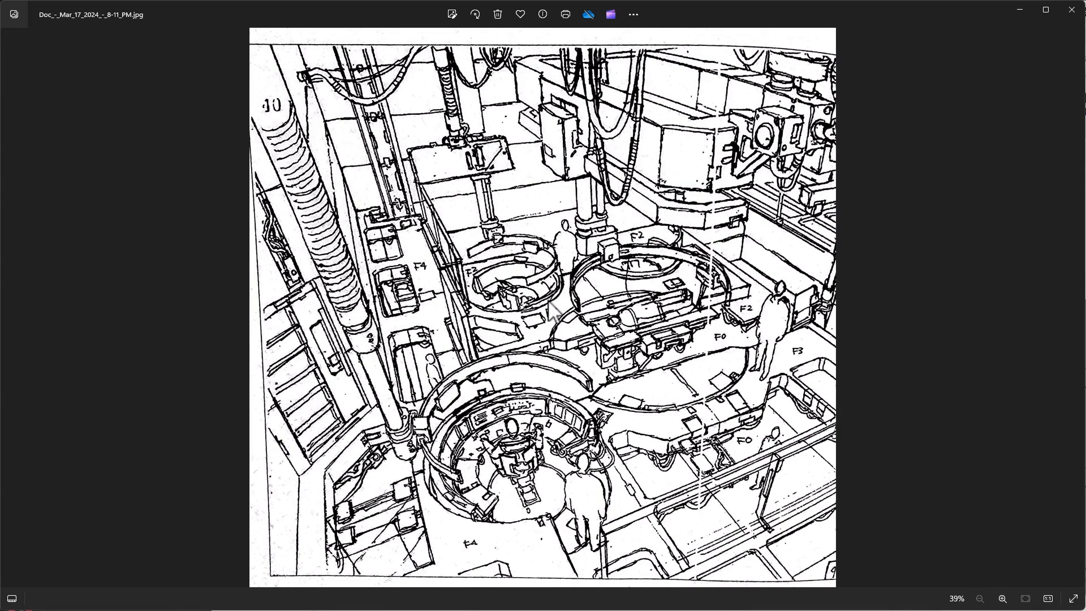
key("Right")
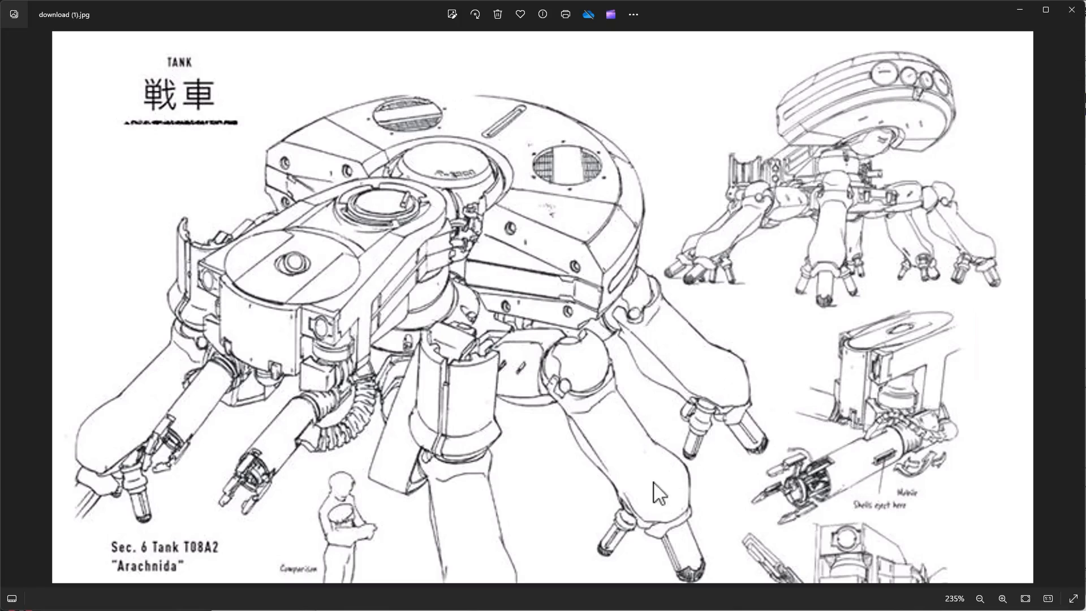
key("Right")
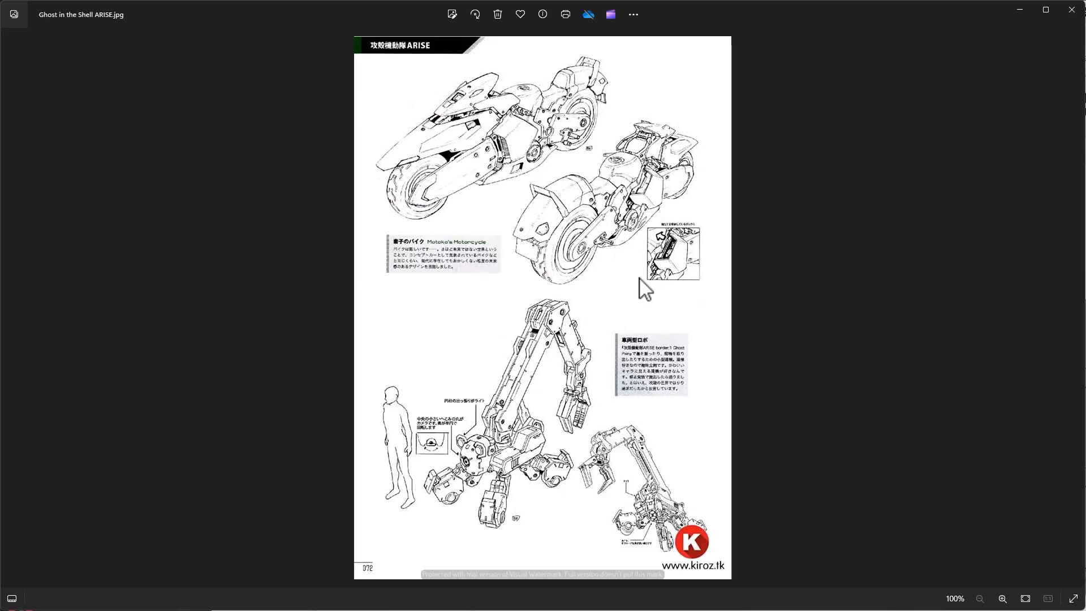
key("Right")
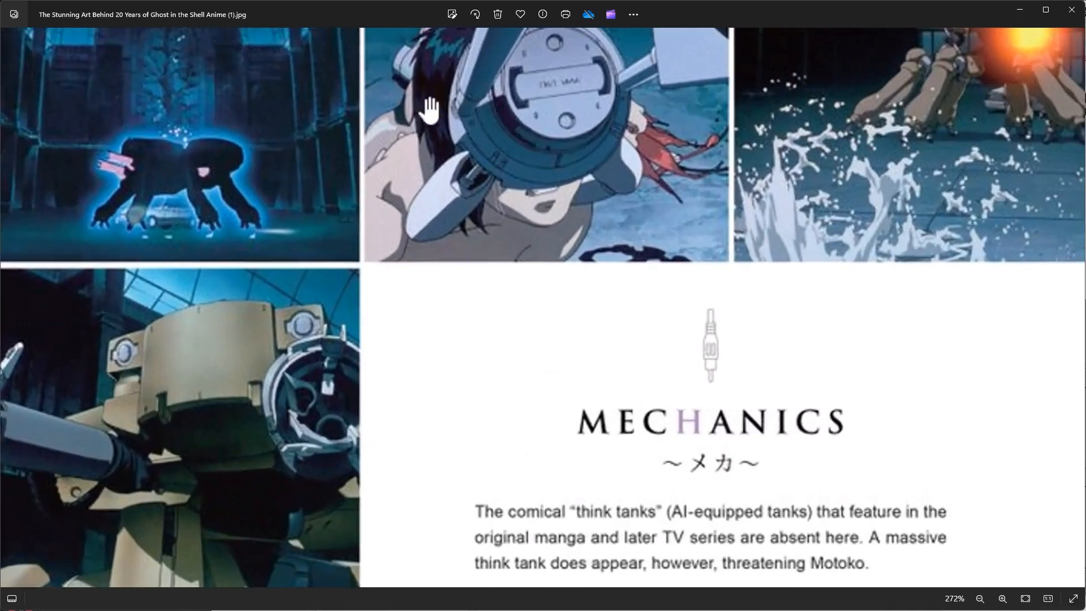
scroll(588, 290, "down", 5)
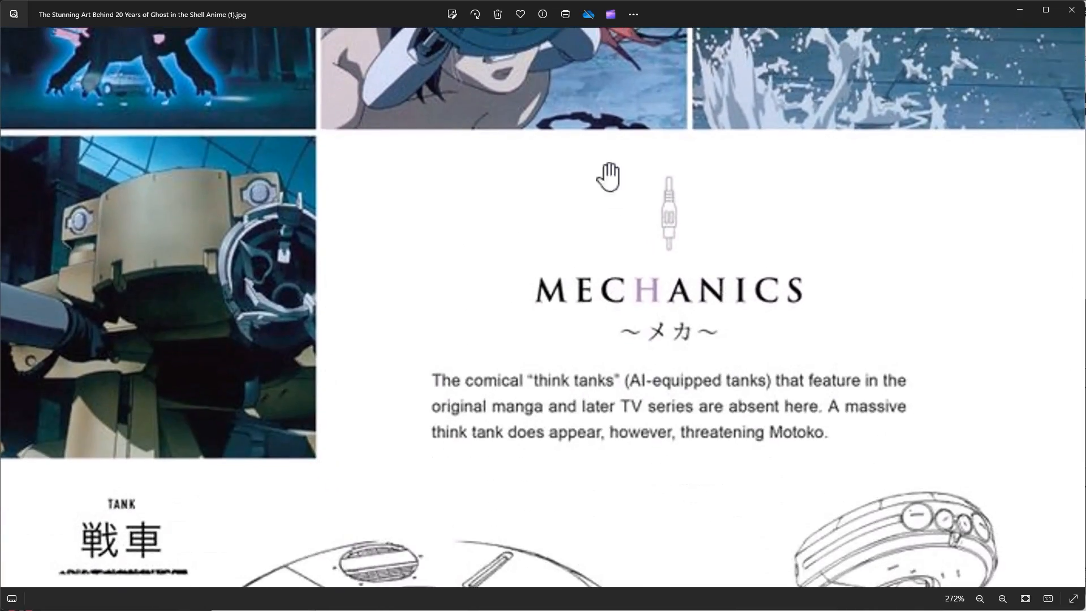
scroll(575, 291, "up", 5)
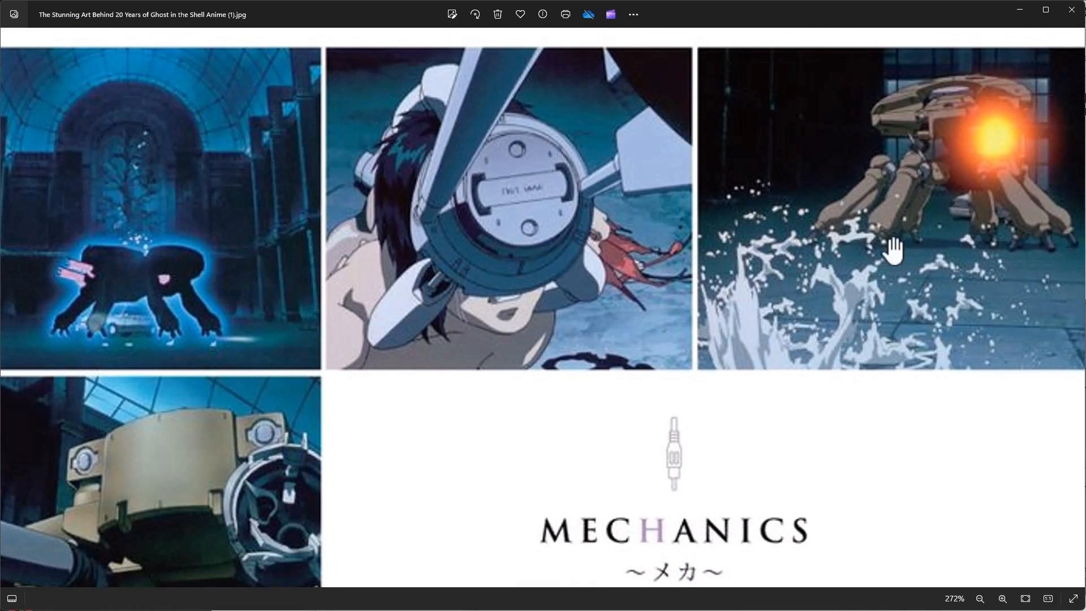
left_click_drag(932, 381, 926, 379)
scroll(635, 296, "up", 7)
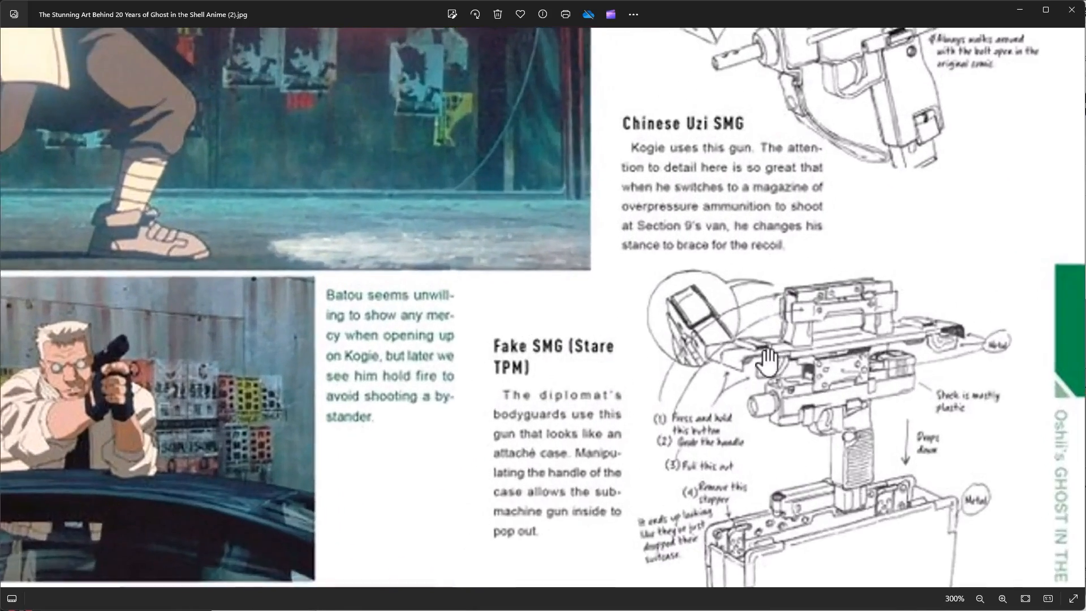
Examine the gun design pages up close, including the suitcase SMG, the sniper rifles and the Zastaba rifle drawings.
left_click_drag(614, 326, 427, 149)
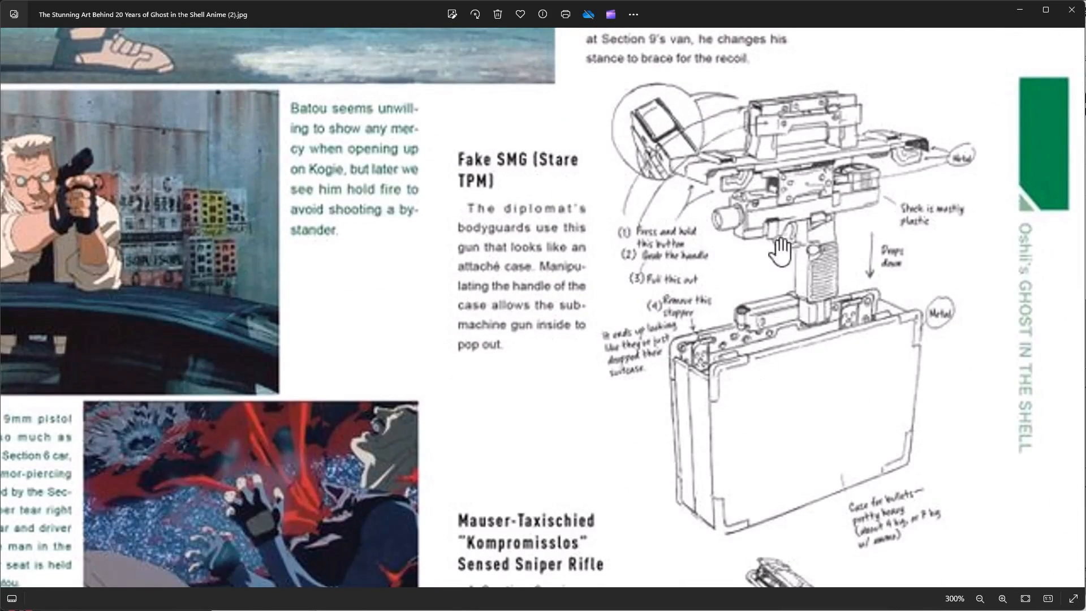
scroll(657, 339, "down", 3)
left_click_drag(693, 430, 707, 275)
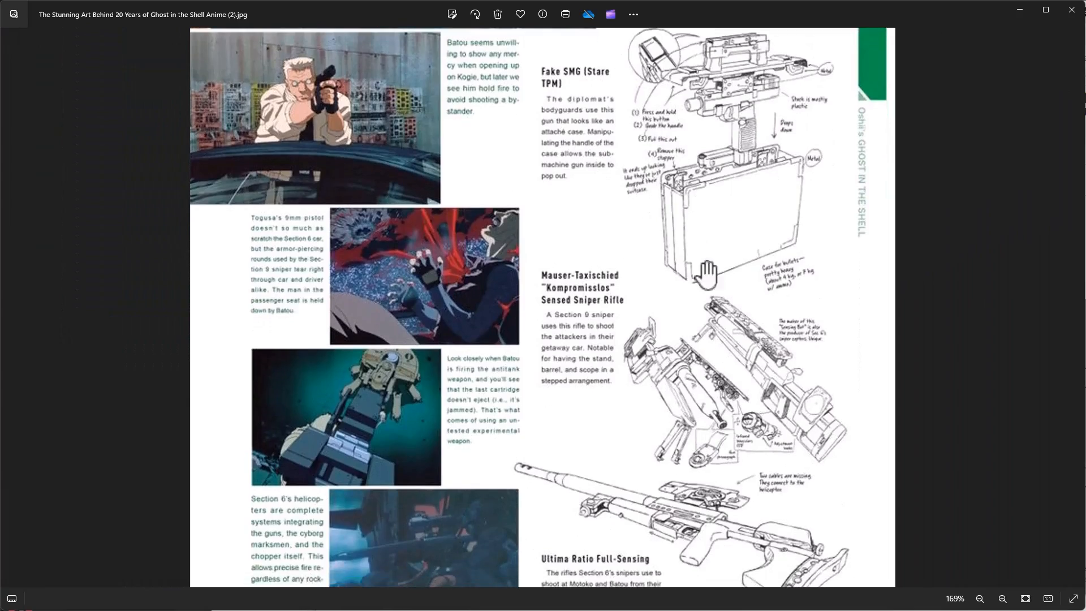
left_click_drag(767, 428, 729, 317)
scroll(696, 430, "up", 7)
scroll(696, 430, "down", 6)
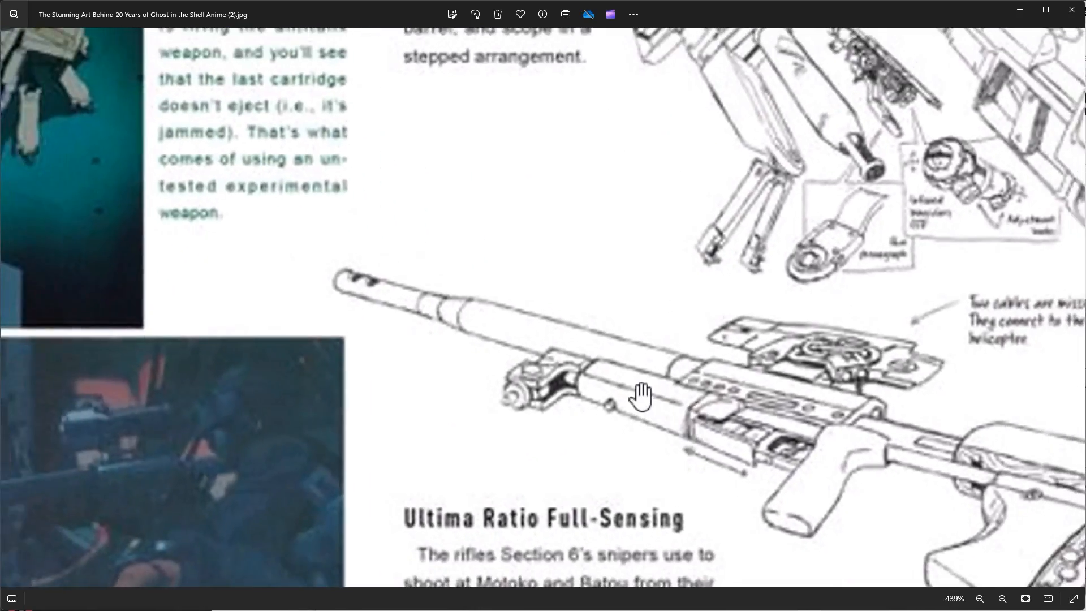
key("Left")
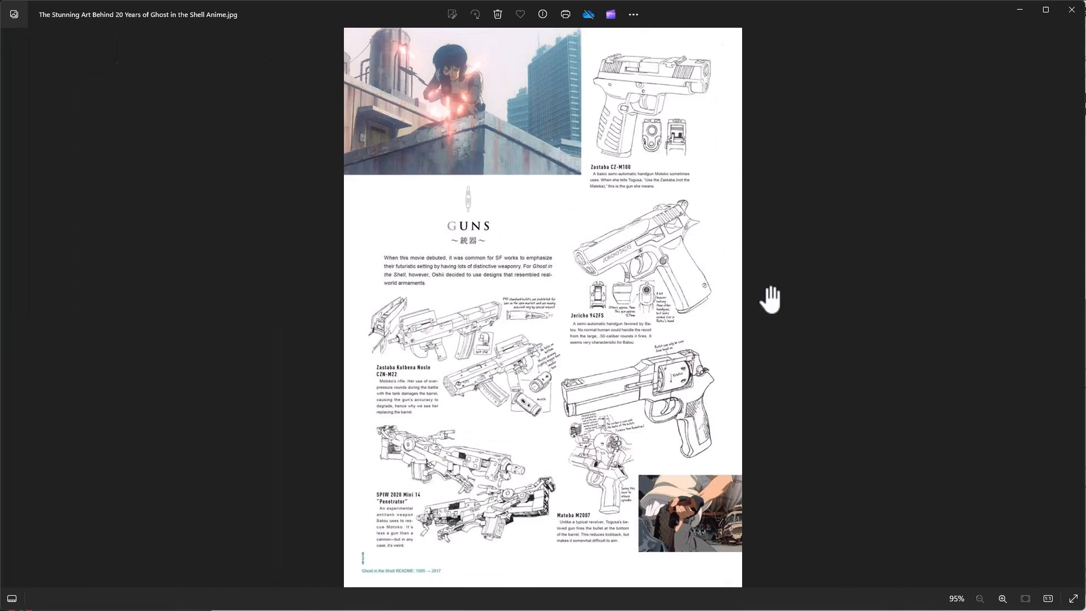
scroll(470, 354, "up", 3)
left_click_drag(470, 354, 473, 415)
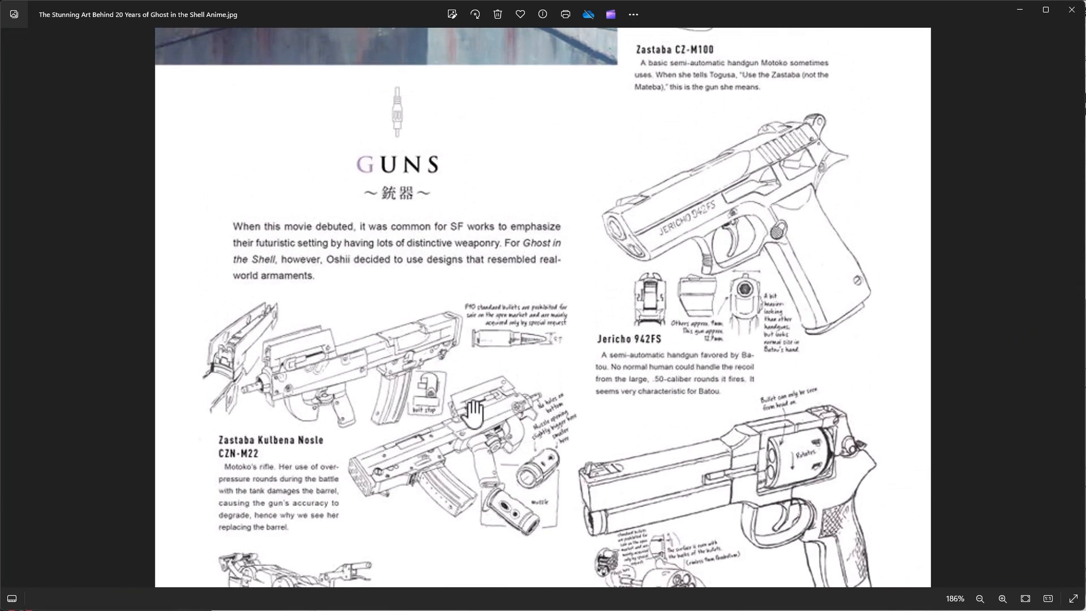
scroll(324, 426, "up", 3)
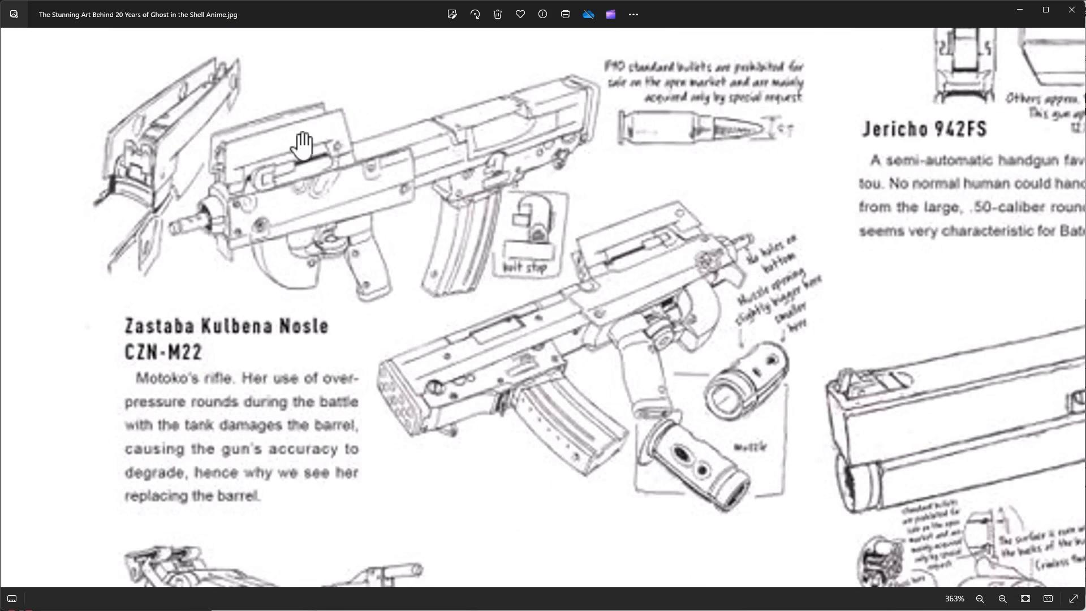
scroll(235, 369, "down", 2)
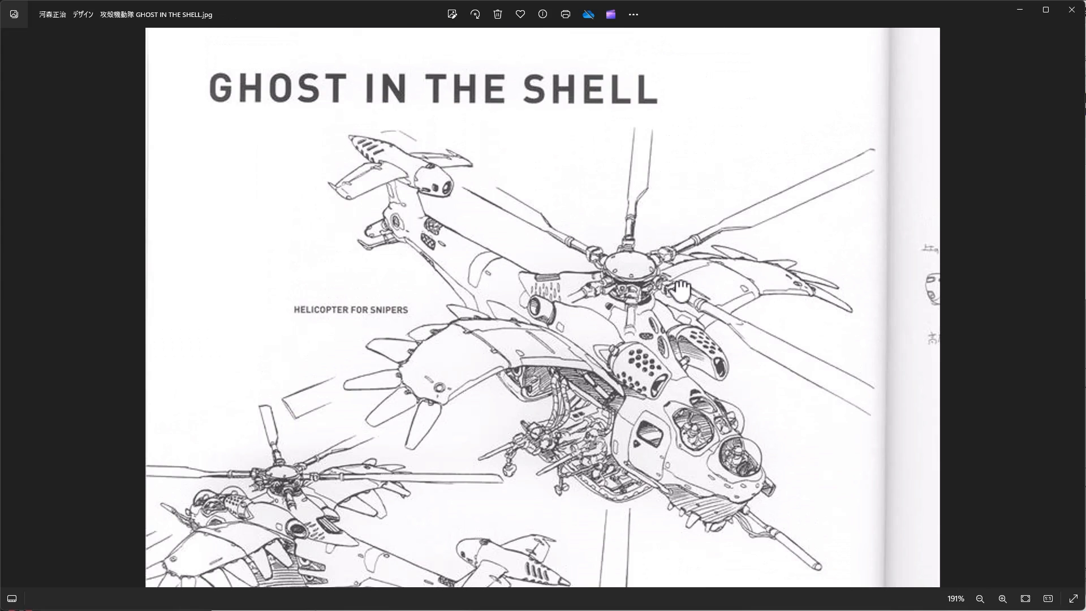
Study the sniper helicopter drawing, inspecting the wings, engine pods, cockpit and gunner bay in detail.
left_click_drag(702, 485, 707, 407)
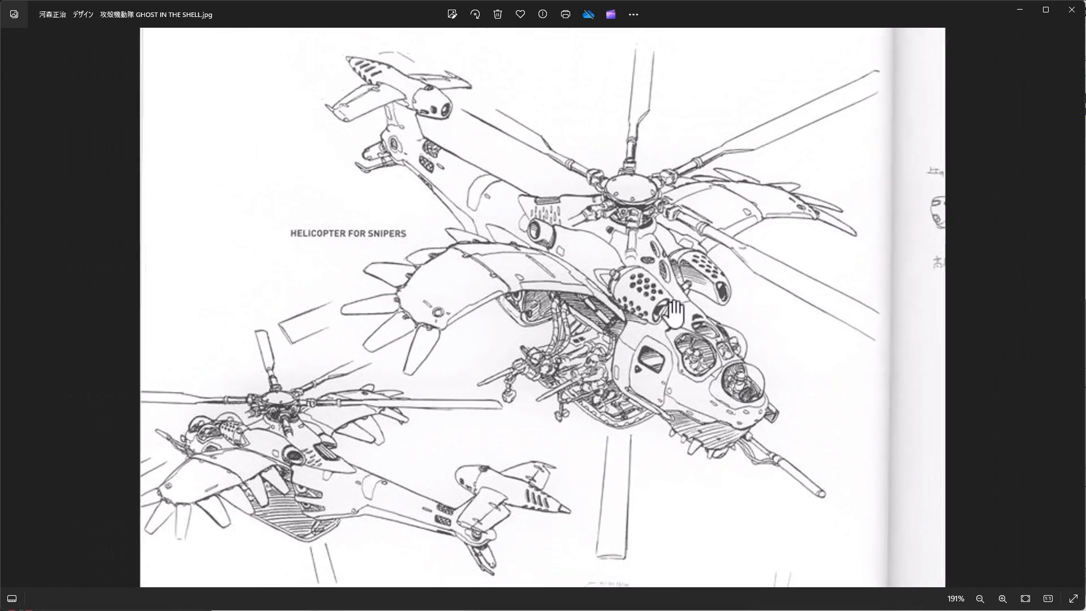
scroll(650, 368, "up", 3)
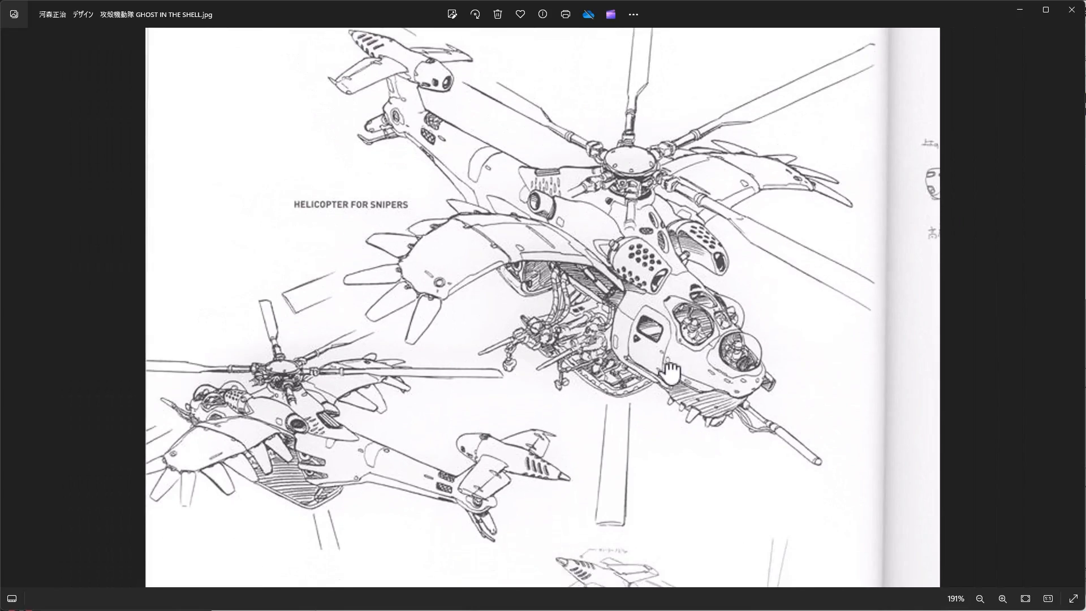
scroll(626, 339, "down", 3)
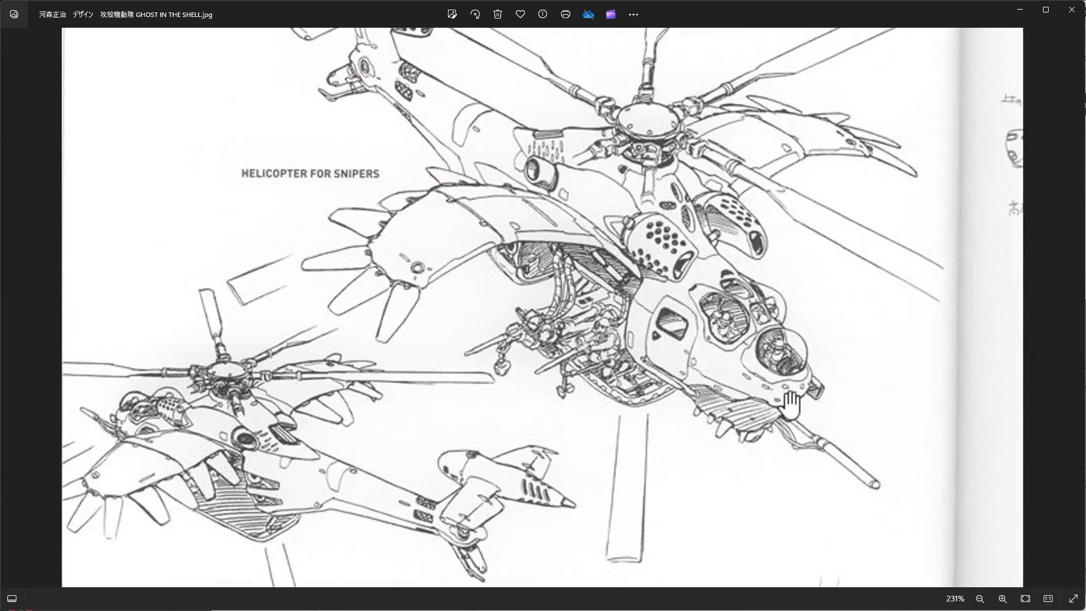
scroll(792, 403, "up", 1)
scroll(792, 403, "up", 2)
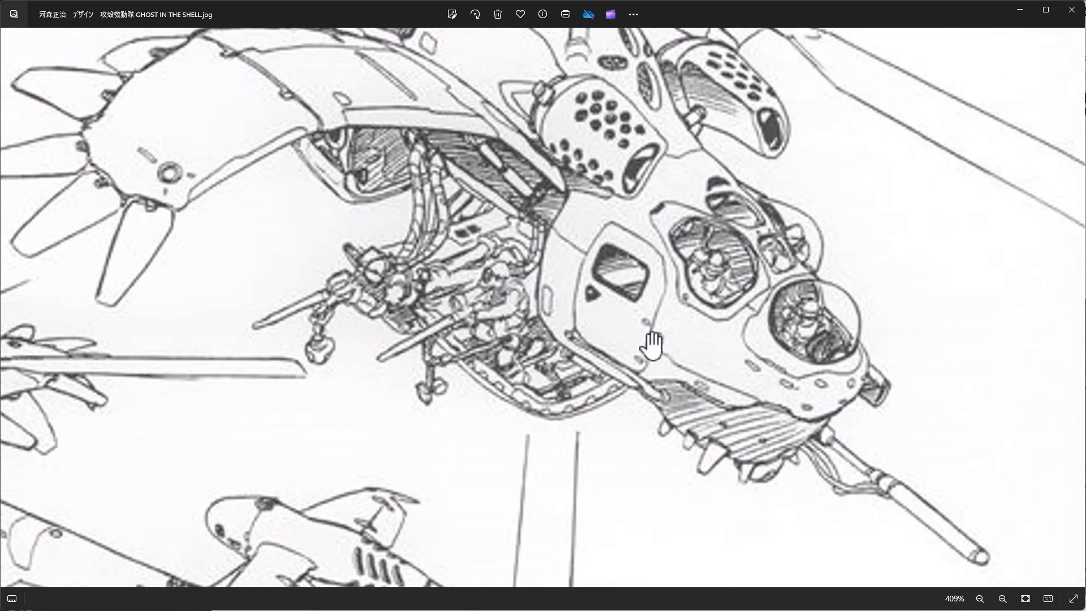
scroll(574, 310, "down", 4)
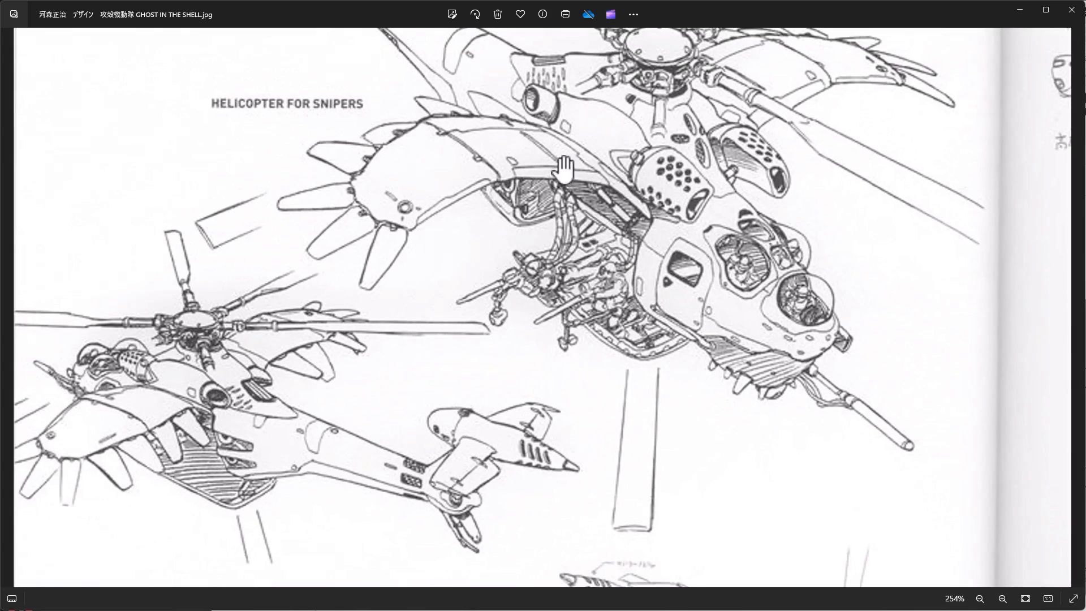
scroll(768, 119, "down", 1)
scroll(768, 119, "up", 1)
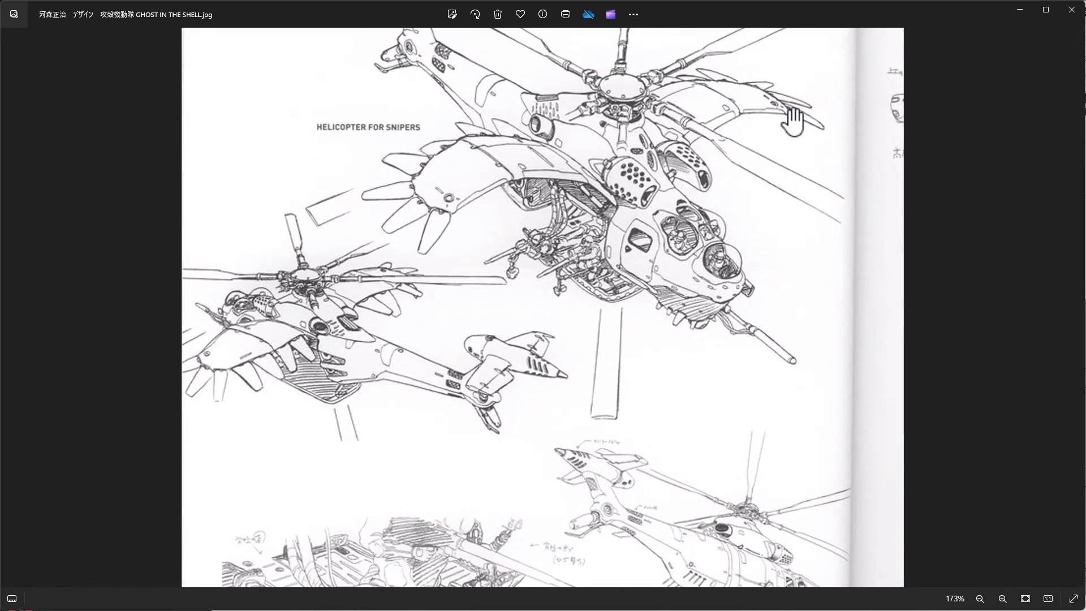
key("Right")
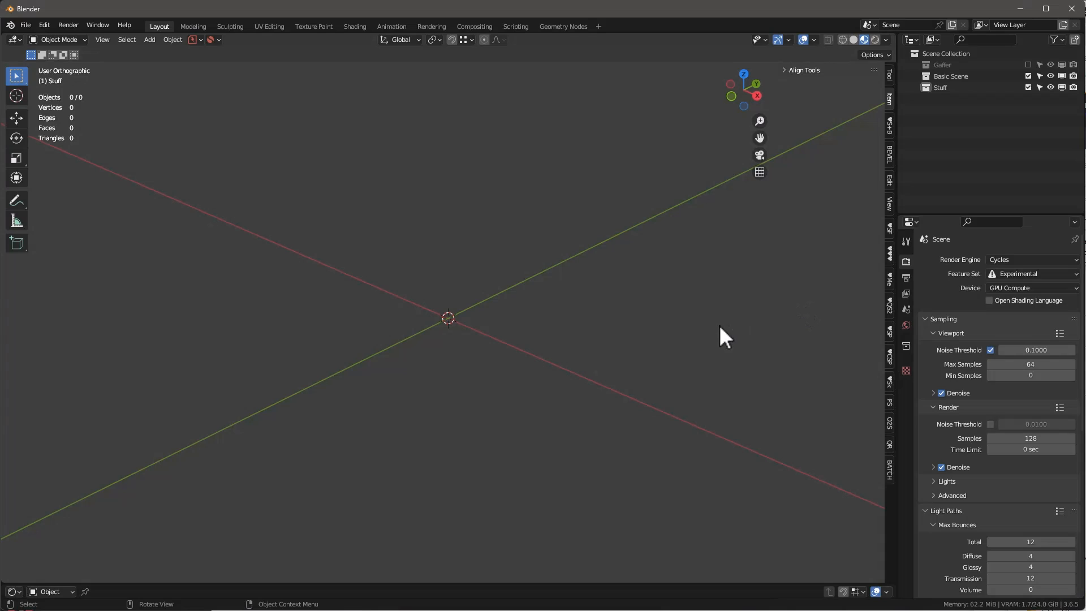
Switch to Blender, set the viewport to top orthographic and place the sci-fi panel image as a reference empty.
middle_click_drag(623, 313, 598, 344)
key("KP_5")
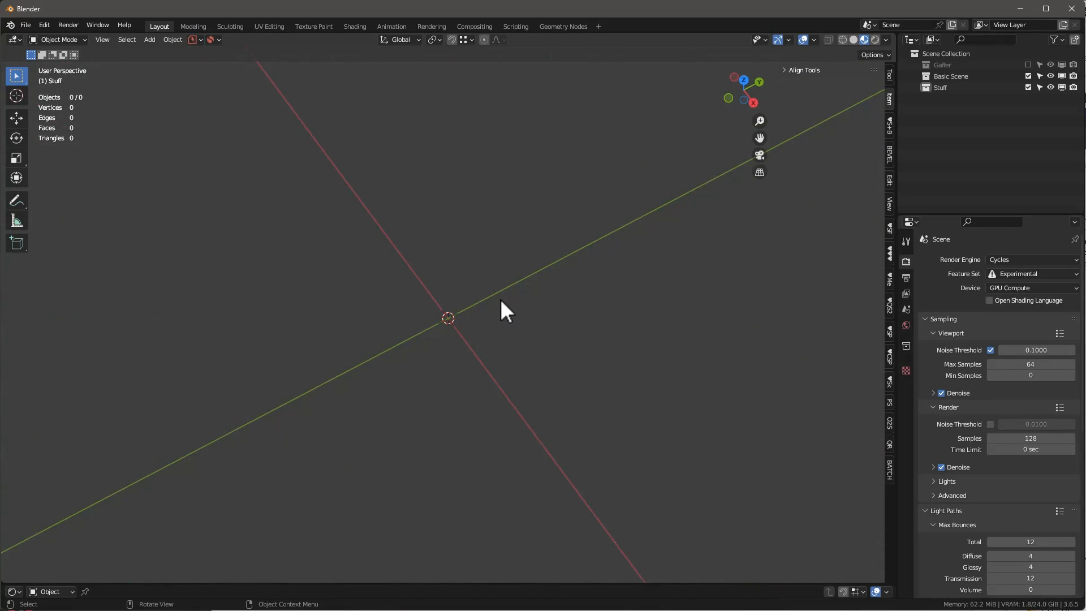
key("KP_7")
key("KP_5")
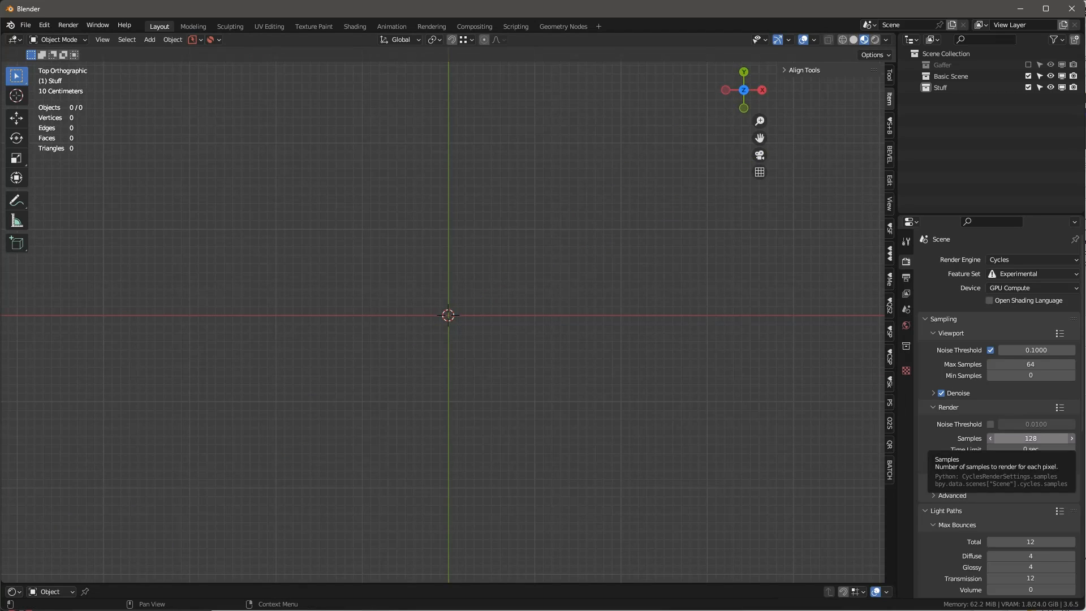
left_click_drag(540, 371, 540, 372)
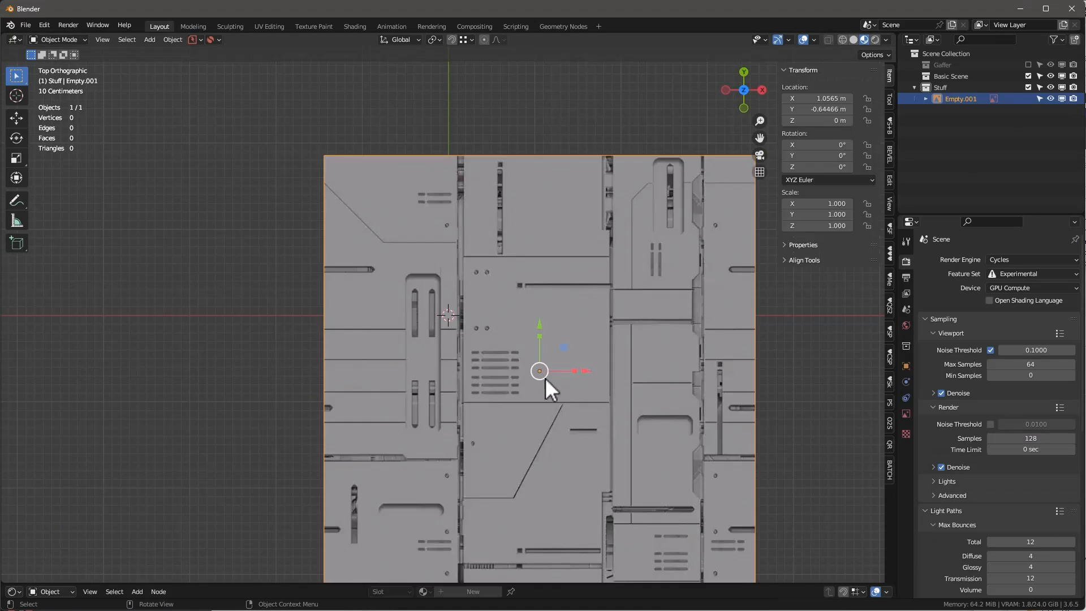
Set the reference image's X and Y location to 0 and rotate it to -90° about Z.
left_click_drag(824, 99, 824, 109)
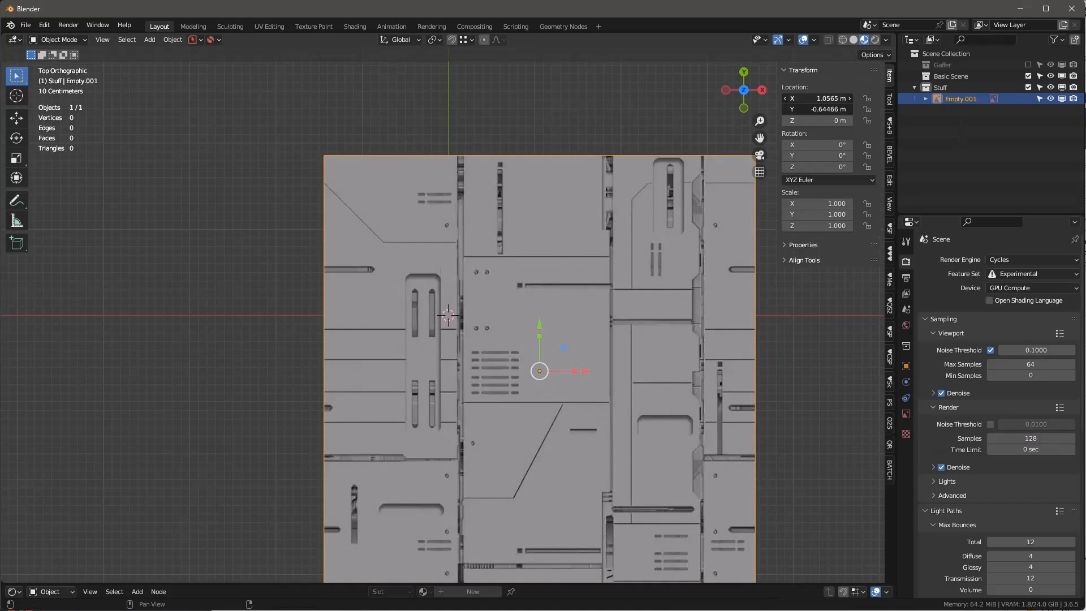
type("0")
key("Return")
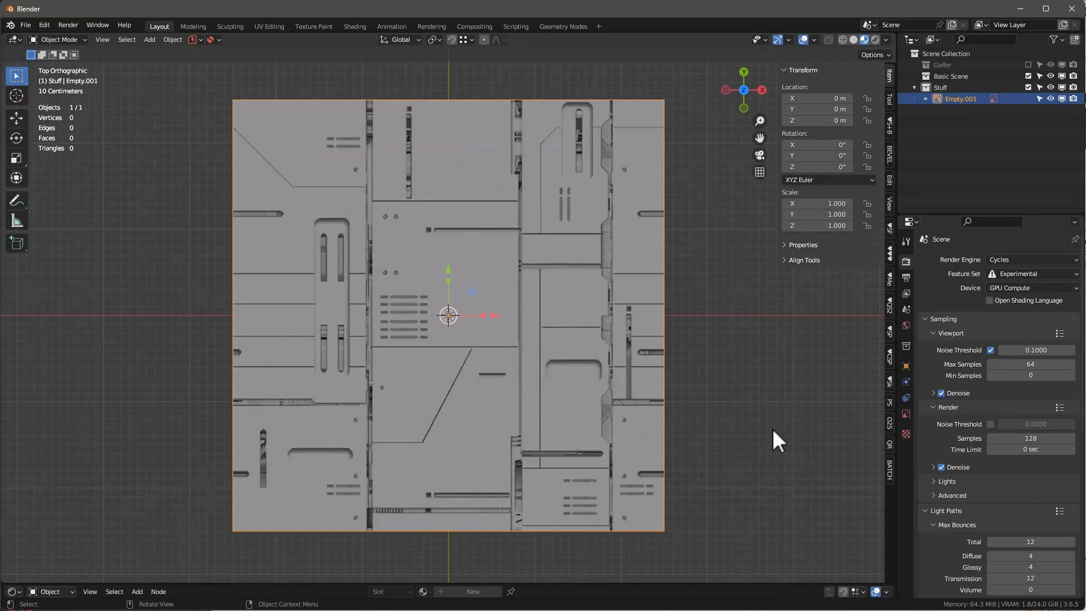
key("r")
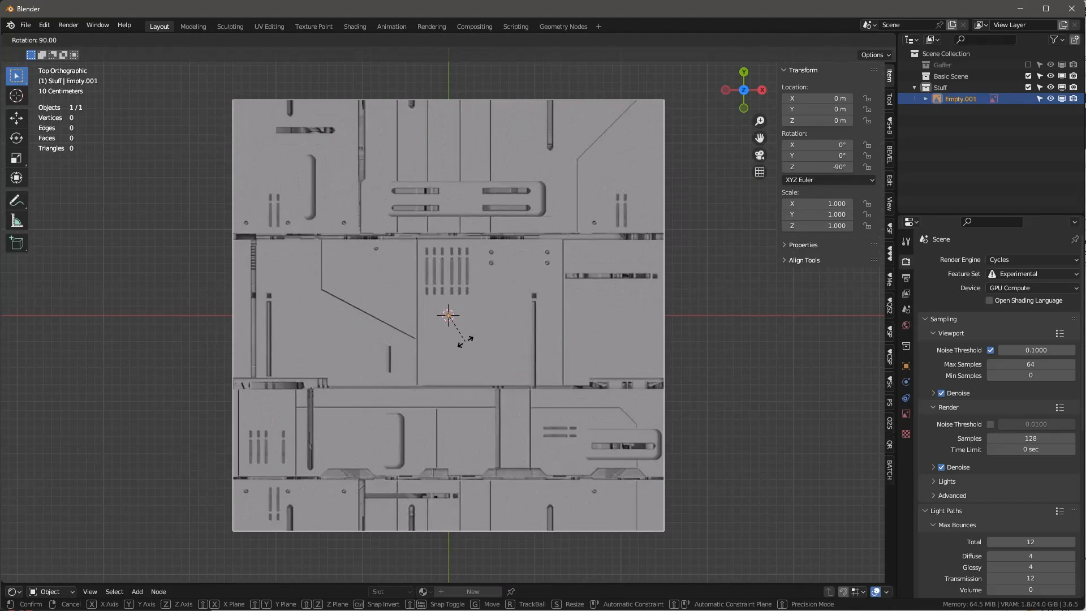
left_click(466, 341)
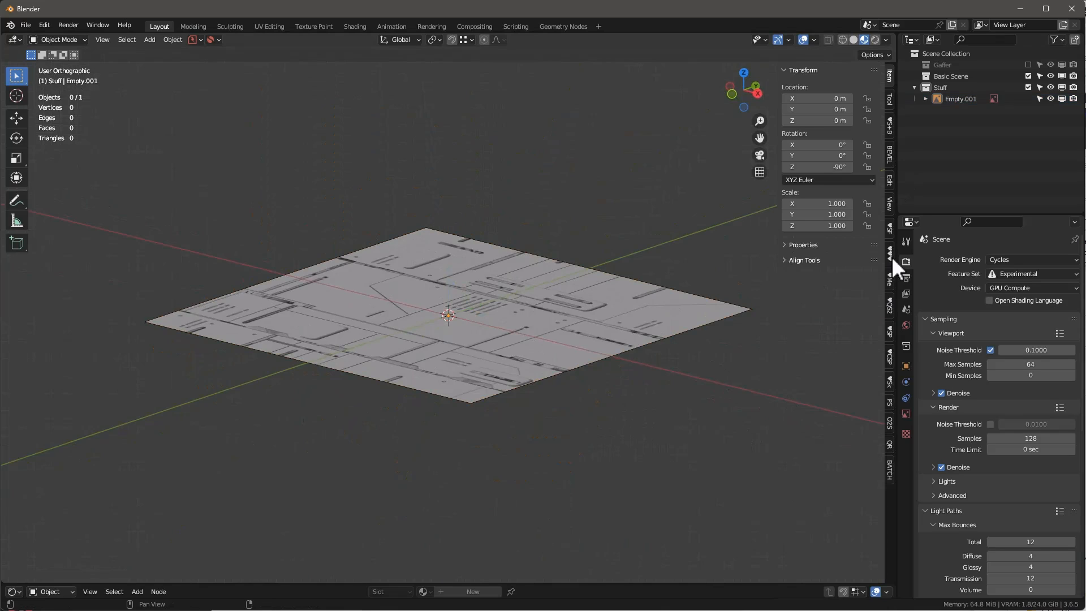
Choose the .cube insert from the DM-Solids pack in the KIT OPS add-on.
left_click(891, 256)
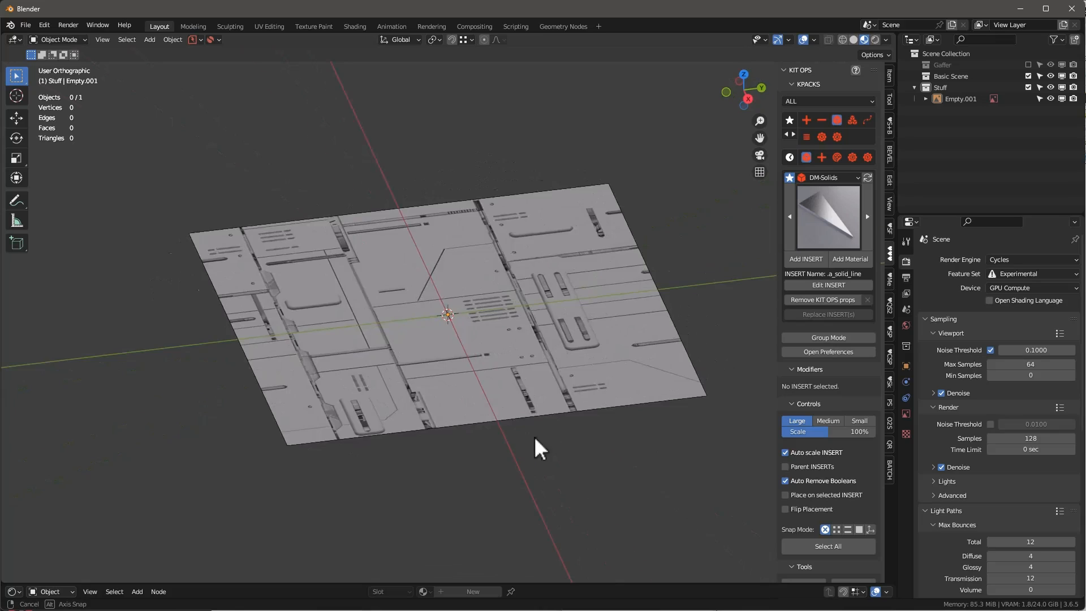
middle_click_drag(534, 436, 551, 435)
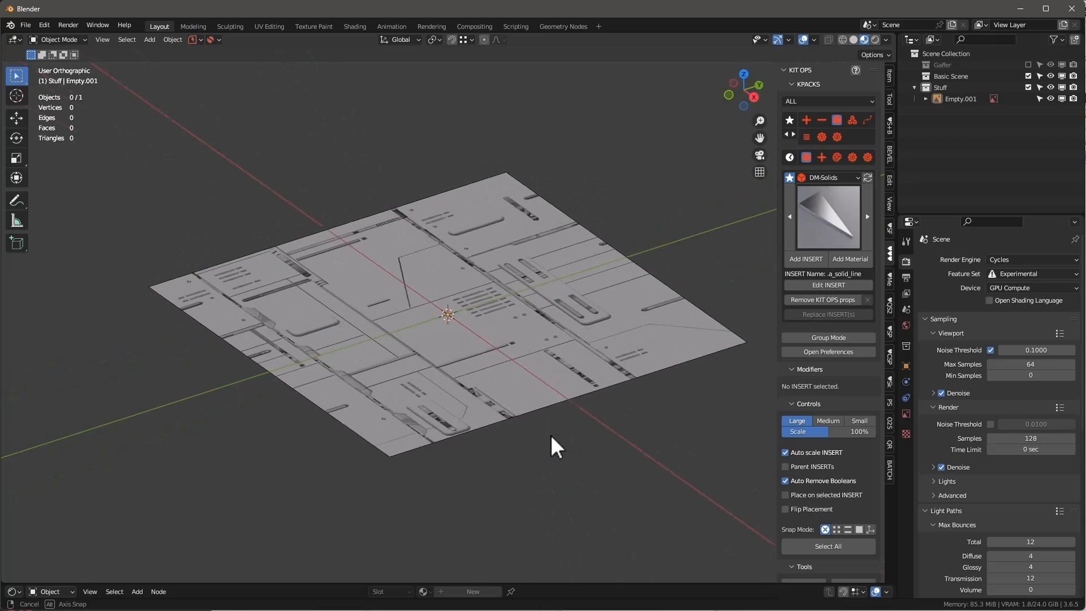
left_click(842, 213)
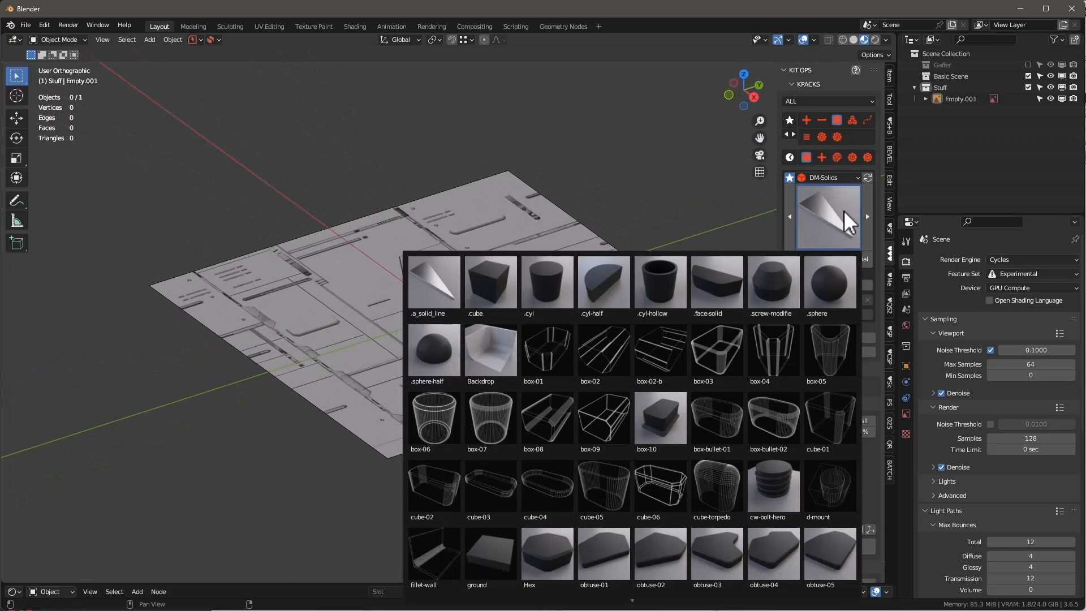
left_click(486, 285)
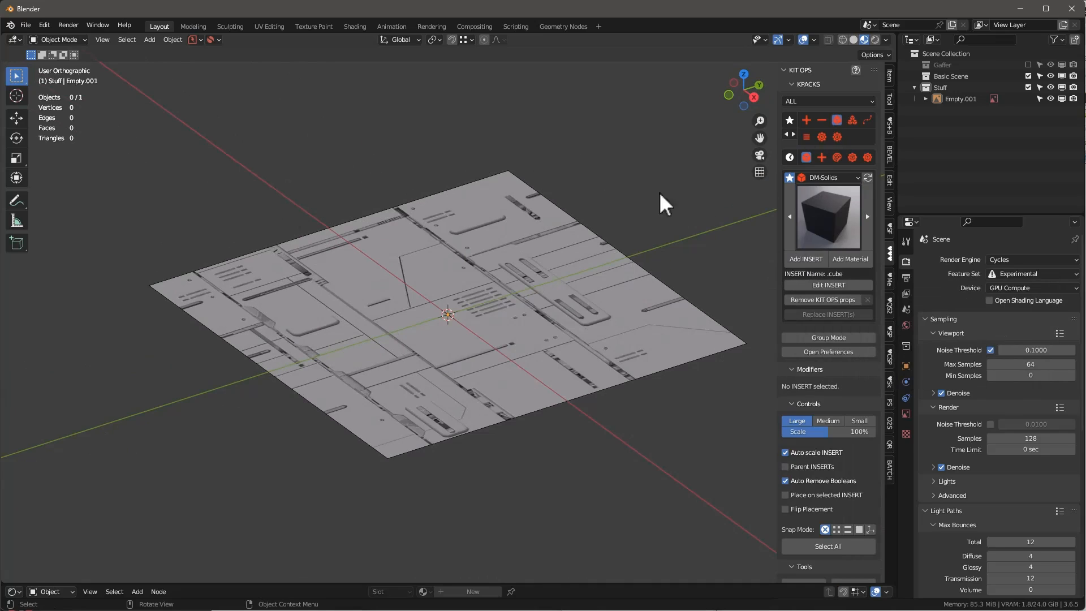
Add the .cube insert to the scene, remove its KIT OPS properties and unlink its sy_cutter material.
left_click(807, 260)
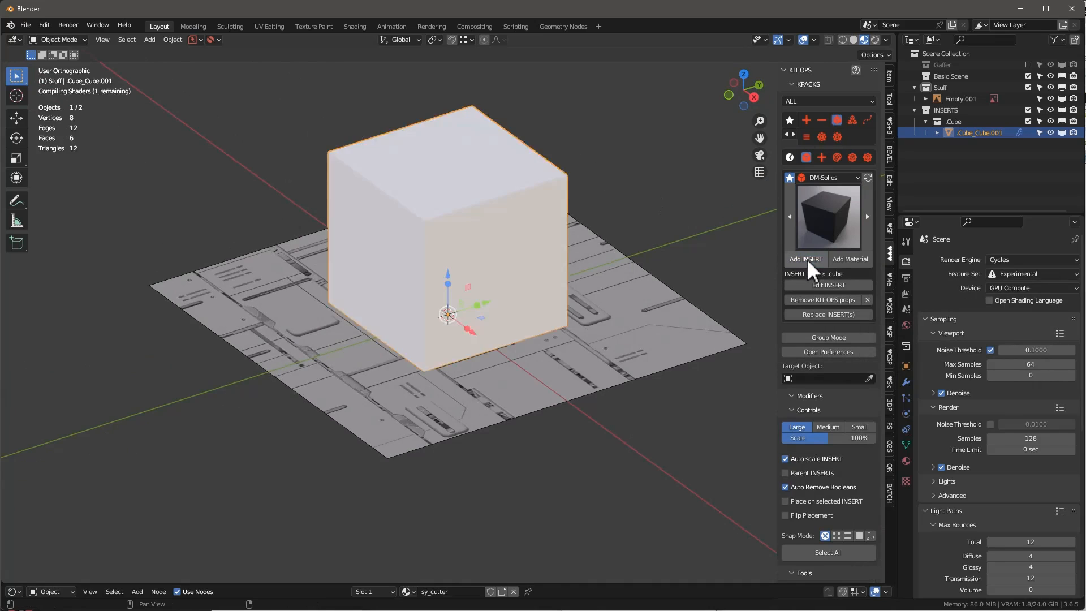
left_click(812, 298)
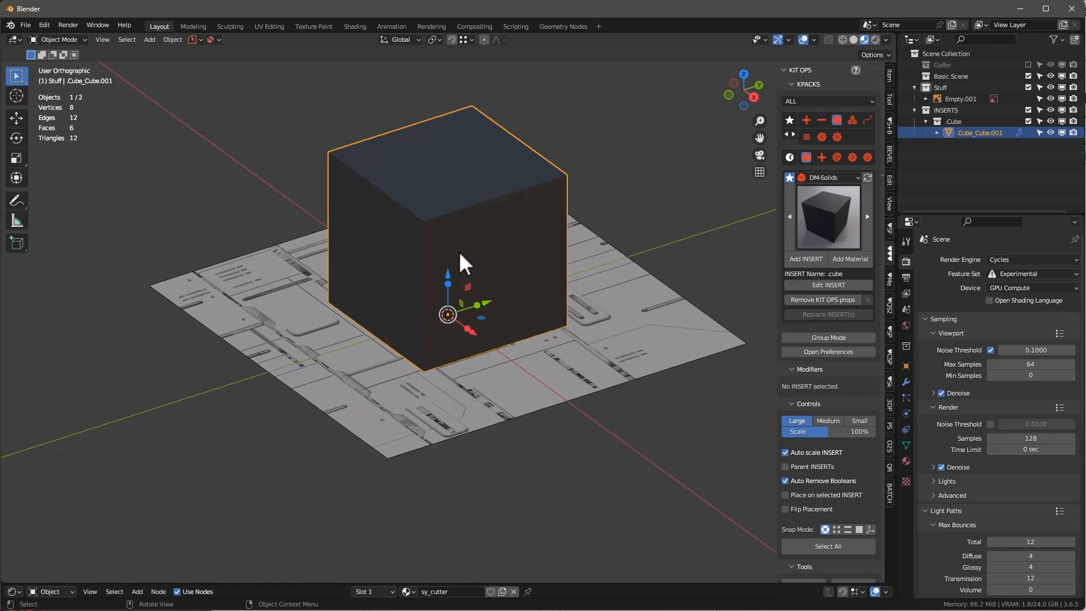
left_click(513, 592)
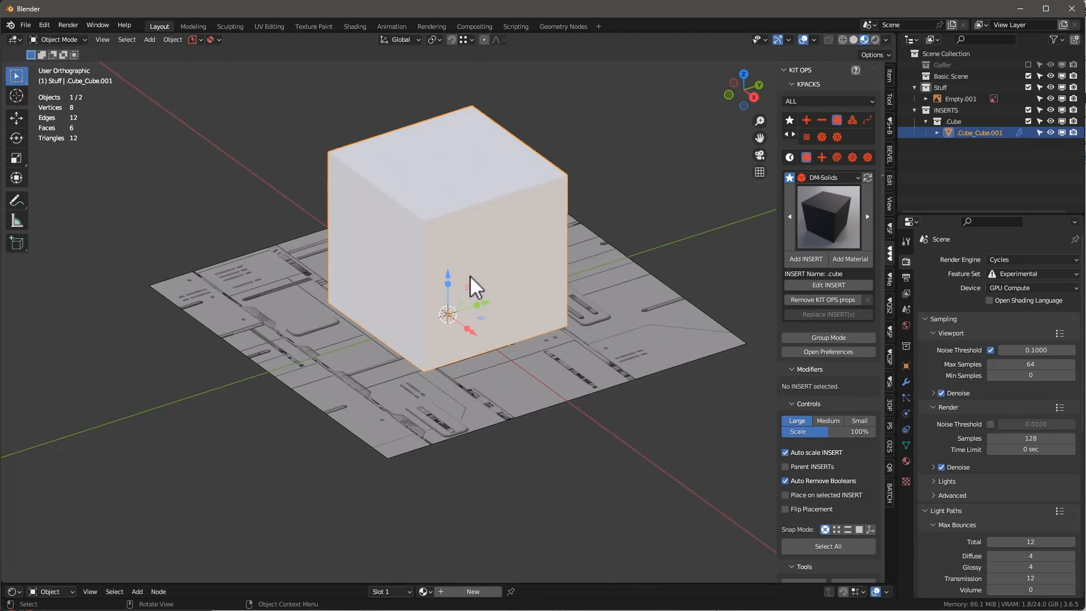
Scale the cube by about 2.5 in top view to cover the reference image and apply its transform.
middle_click_drag(490, 287, 471, 365, "alt")
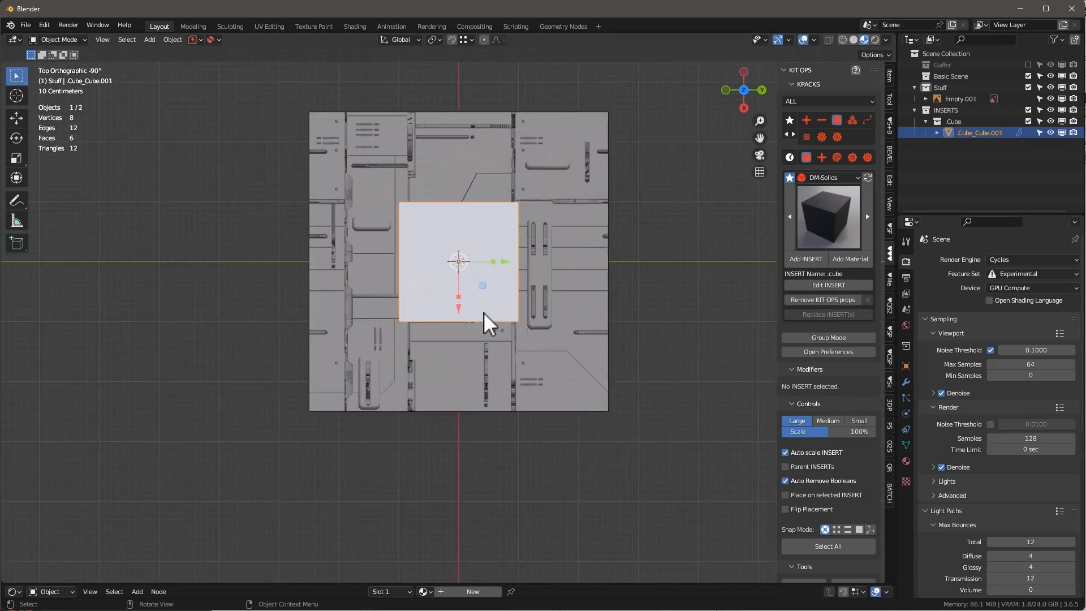
key("s")
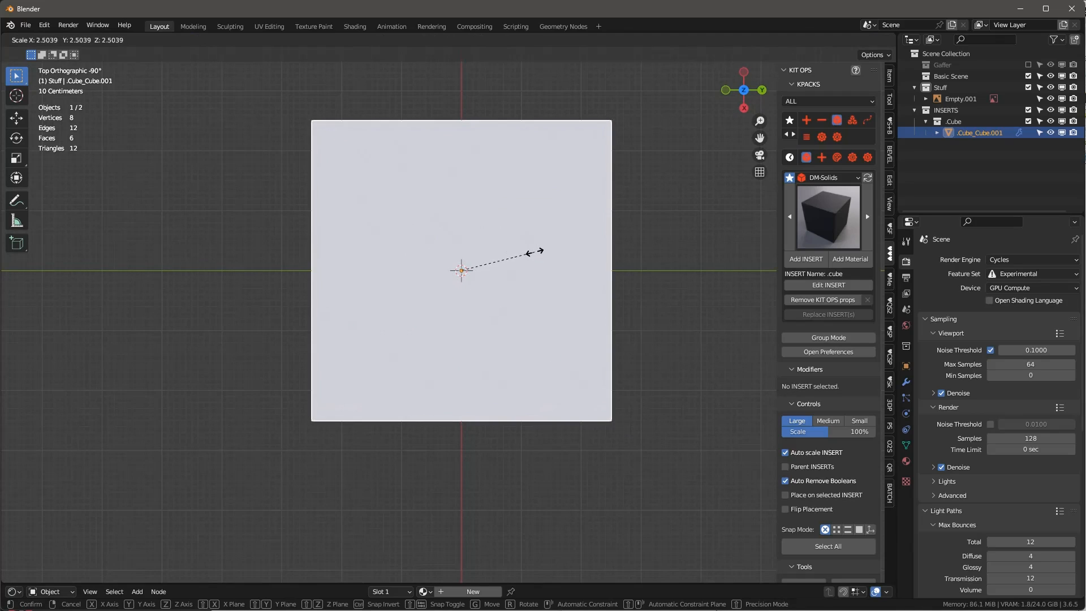
left_click(535, 250)
middle_click_drag(514, 308, 476, 347)
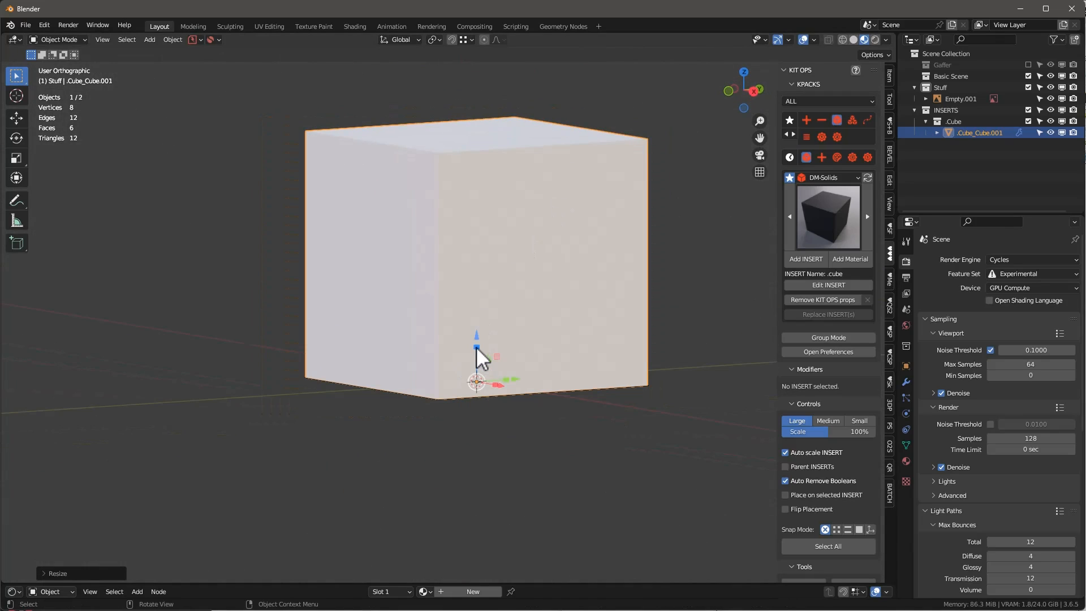
left_click(905, 383)
key("ctrl+a")
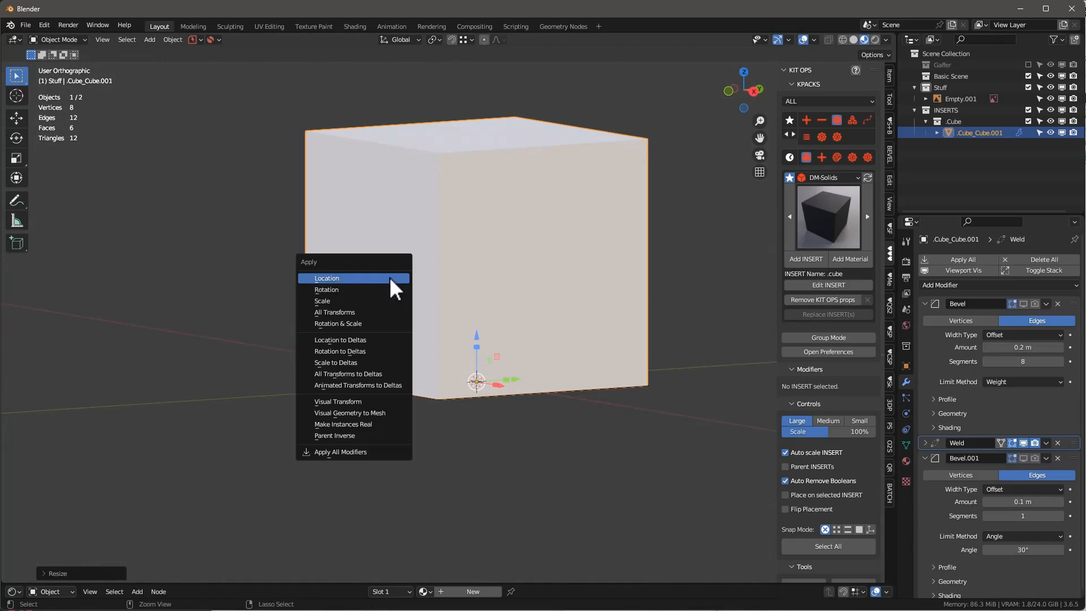
left_click(352, 280)
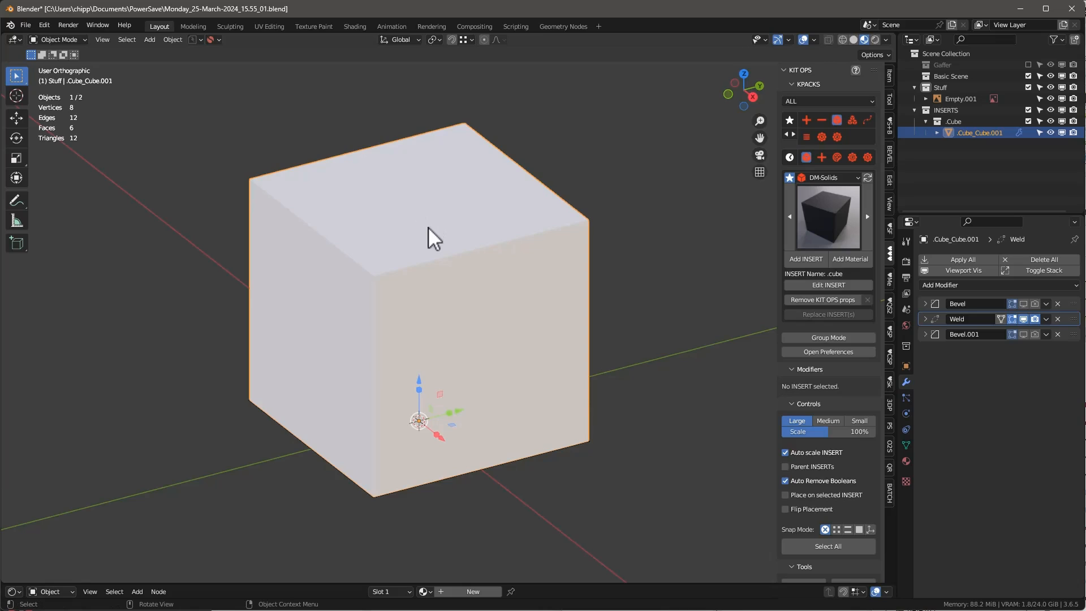
Flatten the cube into a slab by snapping its top face down to the base and raising it 0.25 m along Z.
key("Tab")
left_click(435, 196)
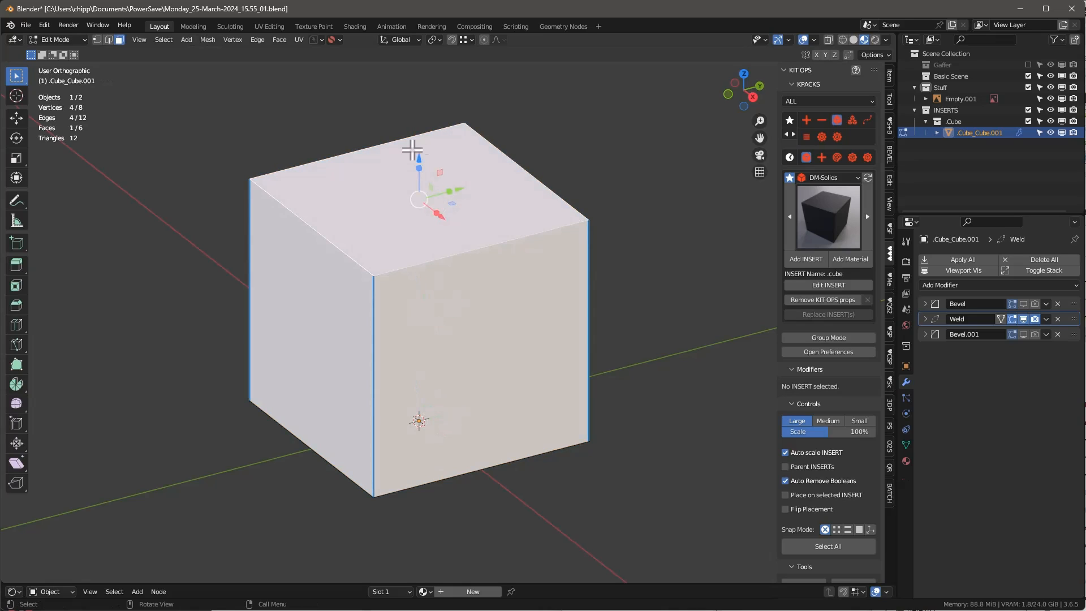
left_click_drag(421, 163, 375, 495)
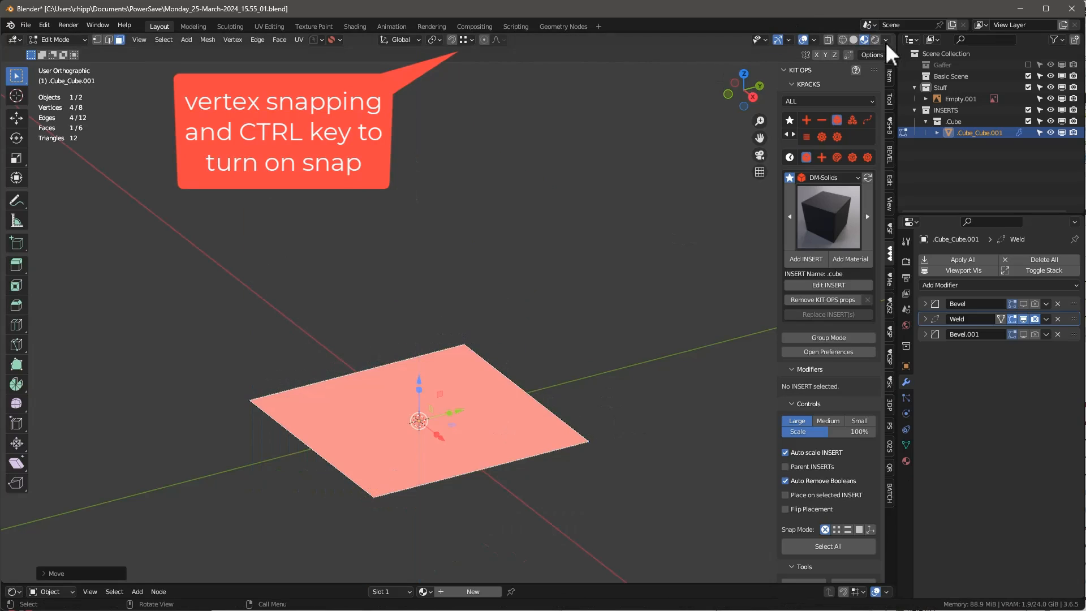
left_click(878, 55)
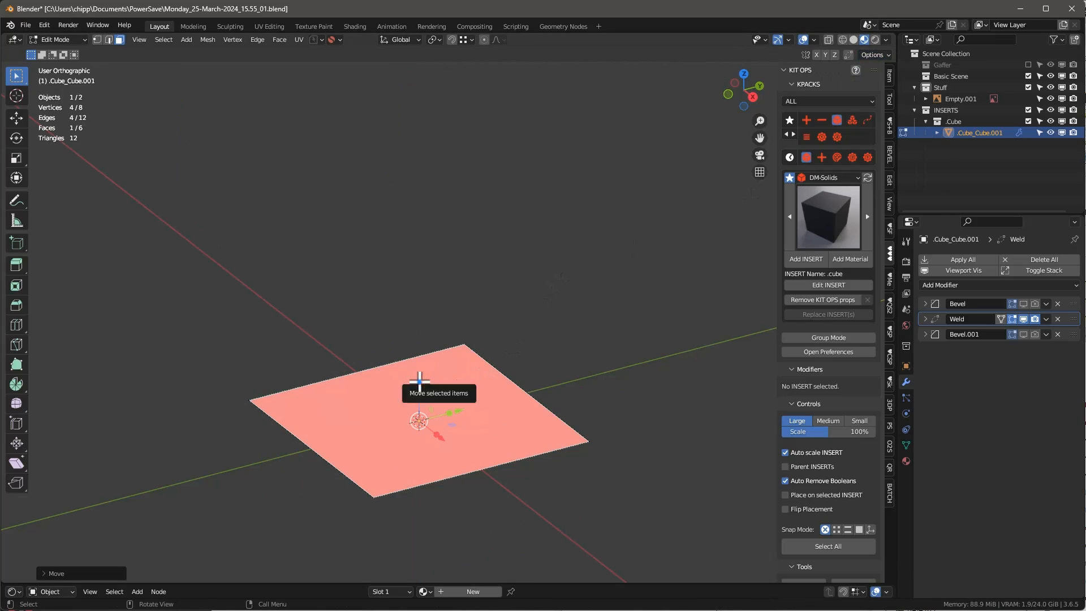
left_click_drag(419, 381, 419, 367)
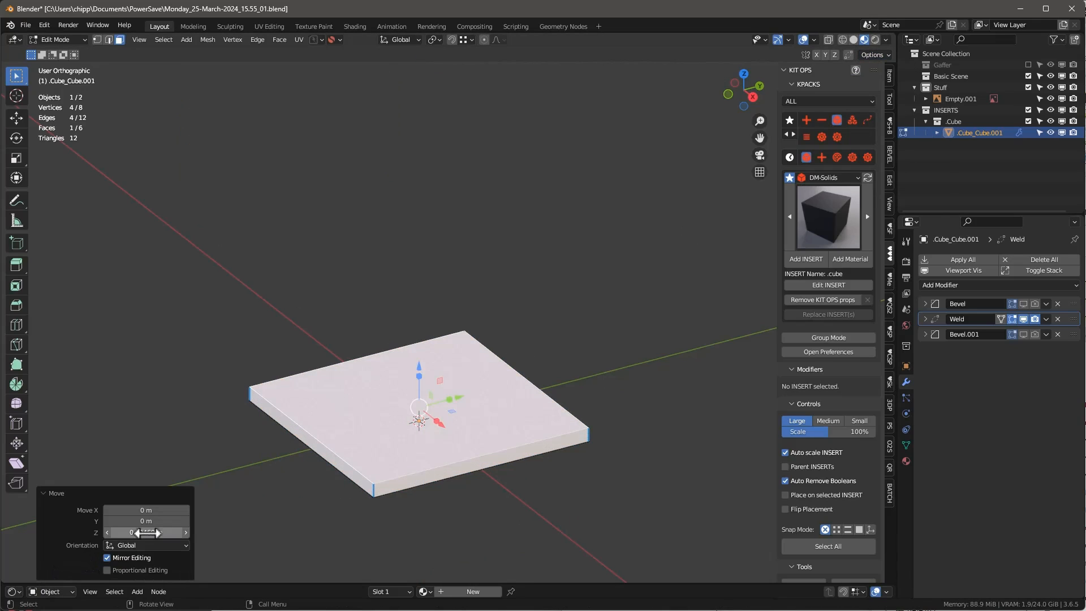
left_click(146, 533)
key("BackSpace")
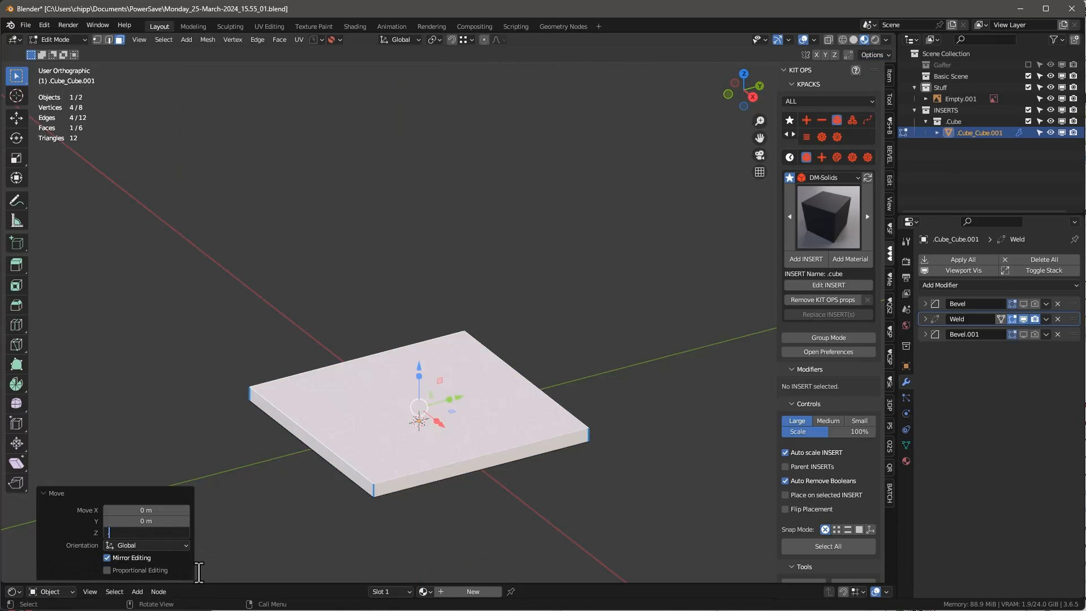
type(".25")
key("Return")
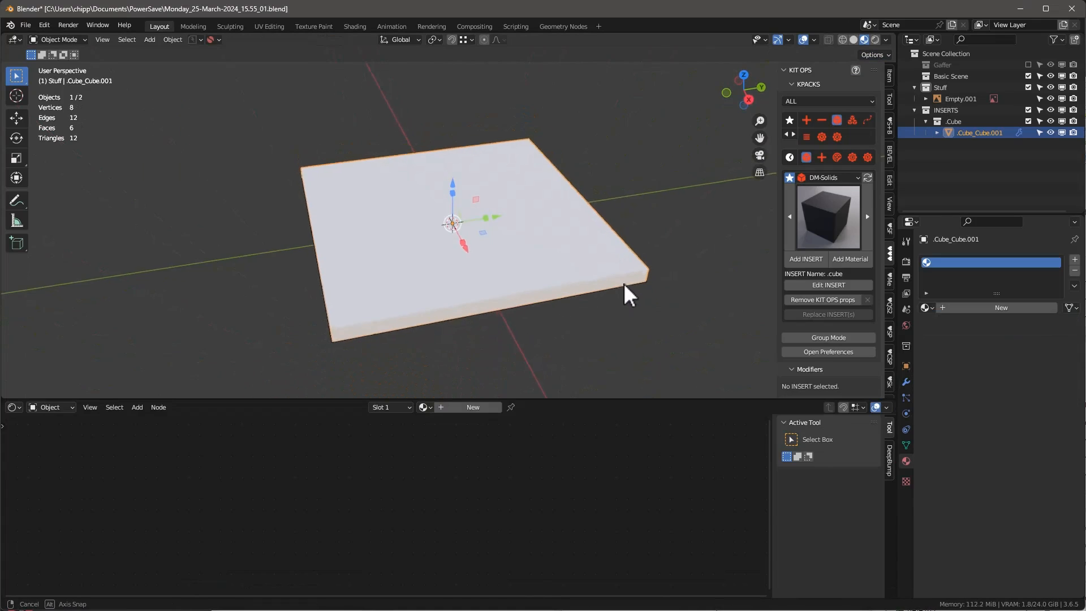
Switch to solid shading with X-ray and show the slab over the reference in an enlarged top orthographic viewport.
middle_click_drag(623, 276, 563, 277)
left_click(854, 39)
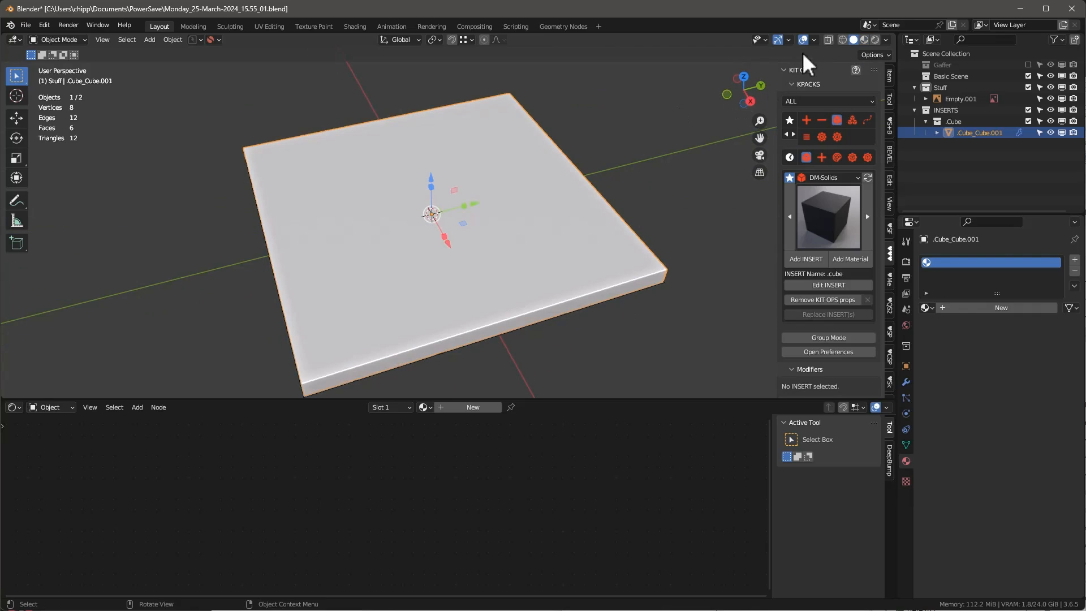
left_click(830, 38)
middle_click_drag(650, 137, 535, 224)
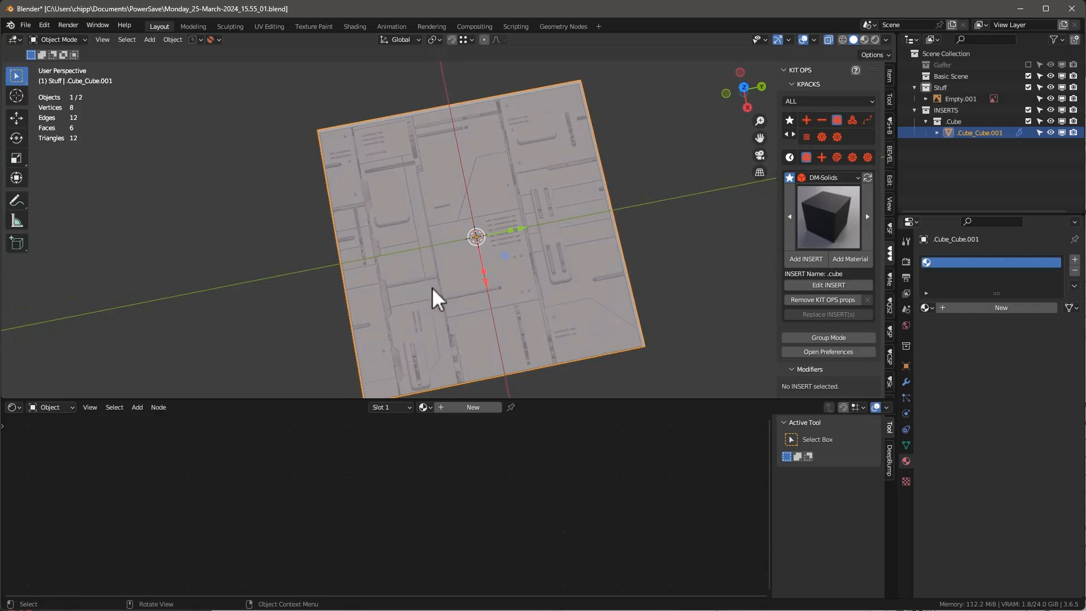
middle_click_drag(432, 287, 538, 225)
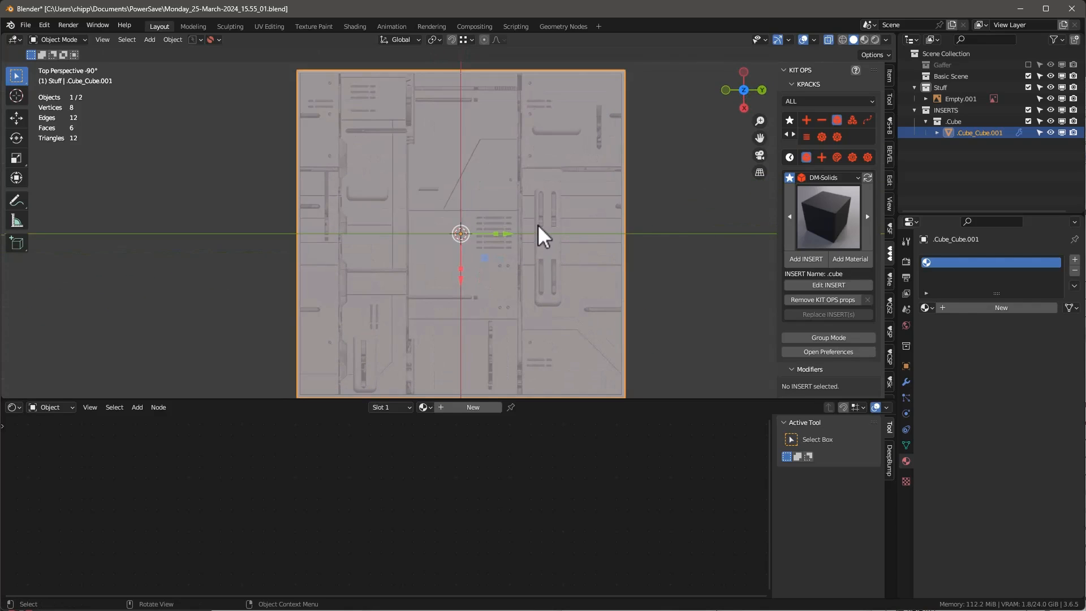
key("KP_5")
scroll(537, 224, "down", 2)
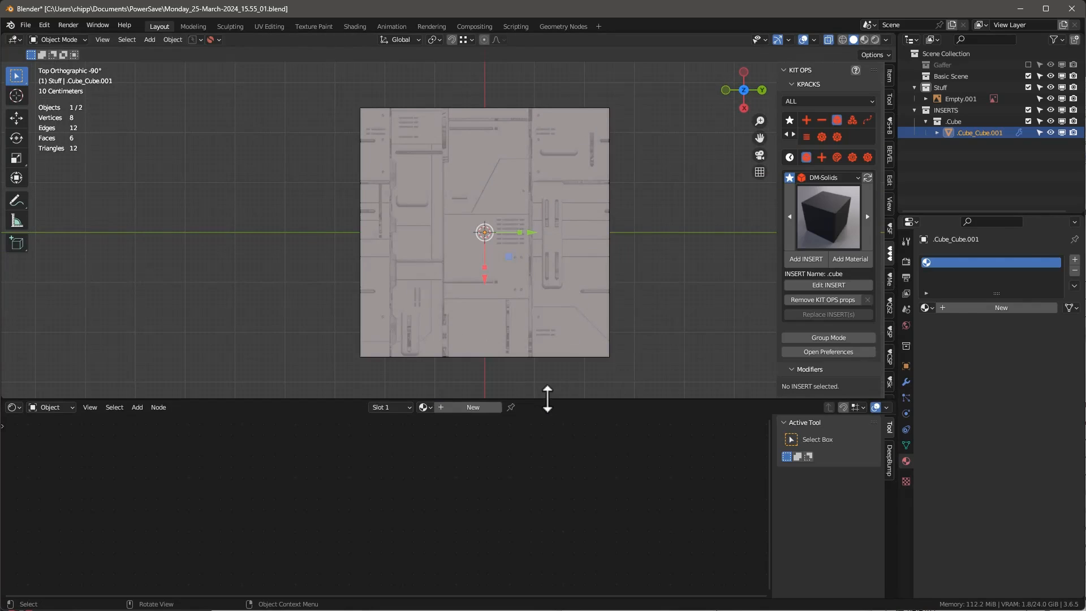
left_click_drag(548, 399, 549, 573)
scroll(521, 404, "up", 2)
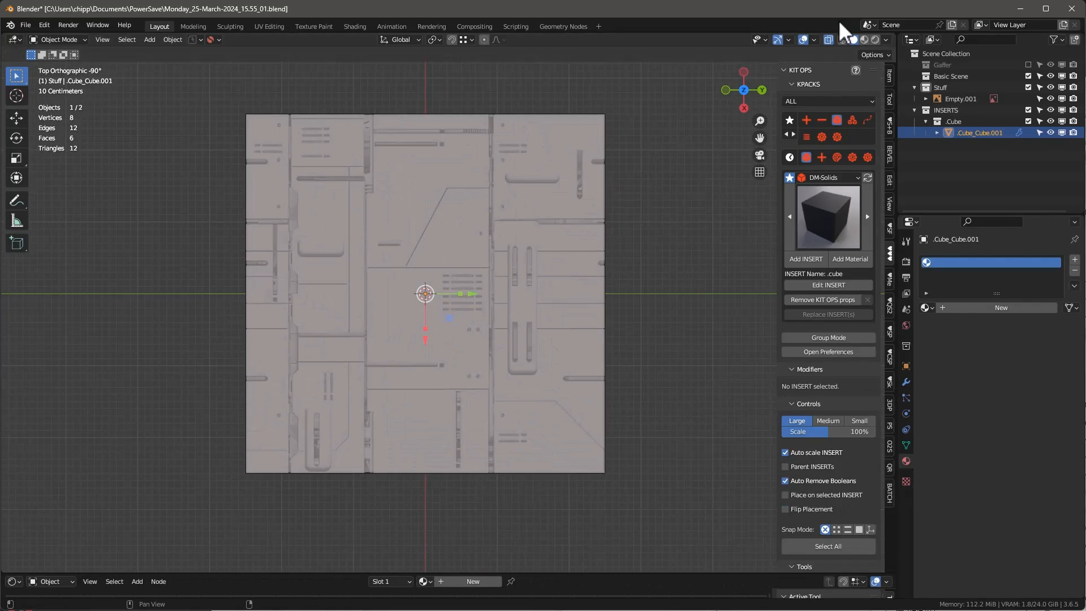
Choose the -parting-line cutter from the DM- insert pack in KIT OPS.
left_click(807, 120)
left_click(822, 116)
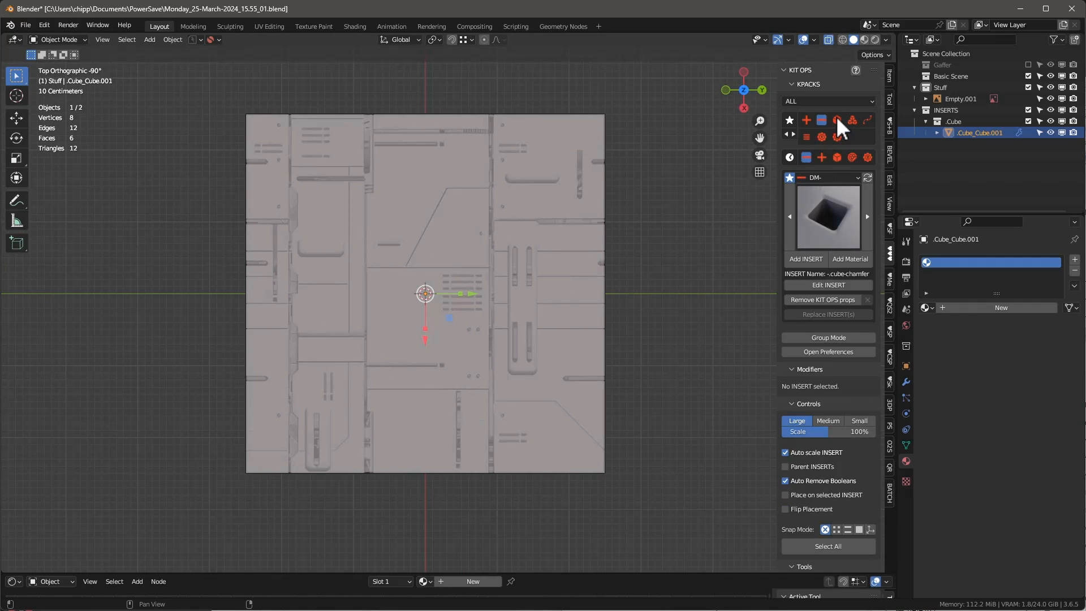
left_click(836, 117)
left_click(821, 120)
left_click(851, 211)
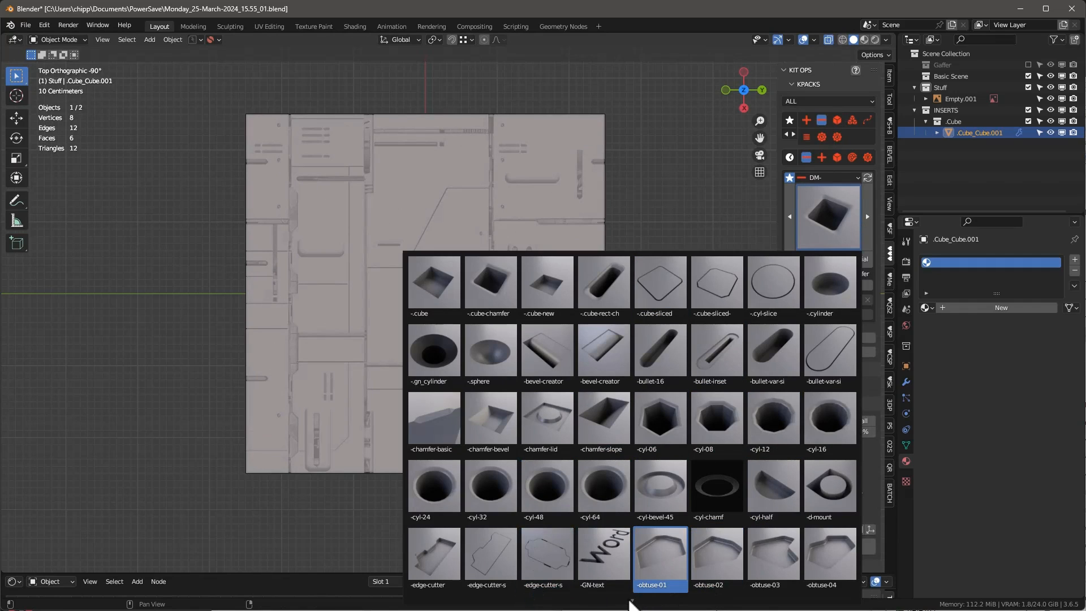
mouse_move(629, 601)
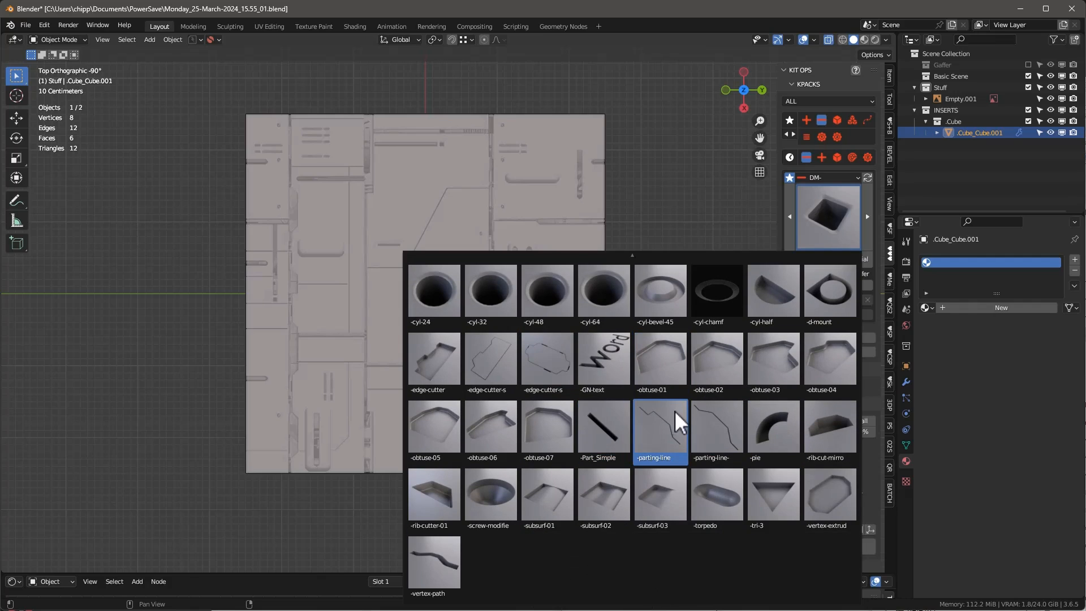
left_click(643, 421)
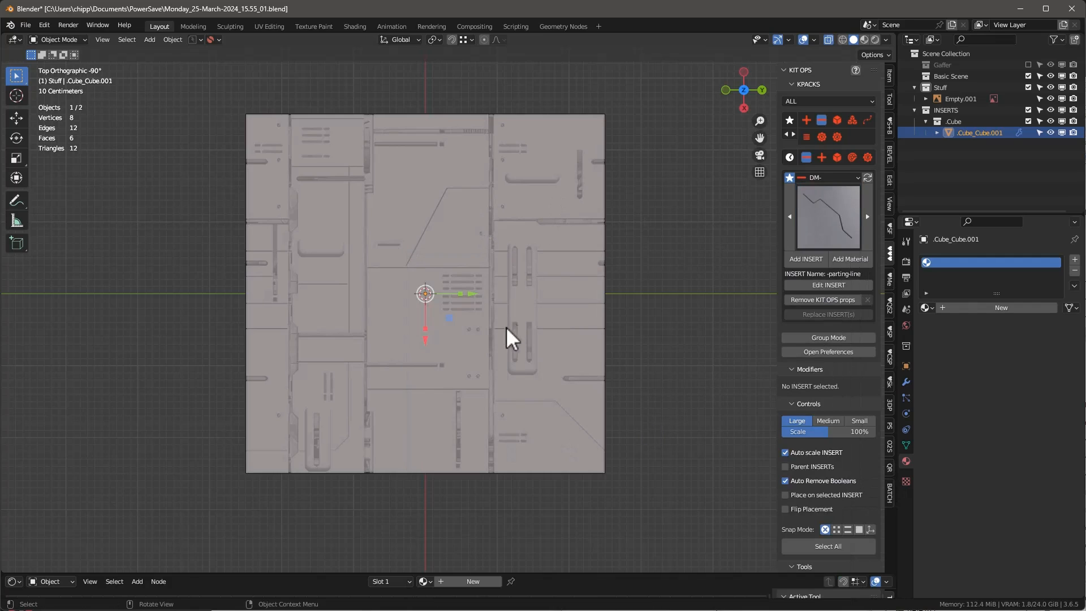
Turn off X-ray and place the parting line insert on the slab's top face, rotated to run along the X axis.
middle_click_drag(507, 335, 539, 292)
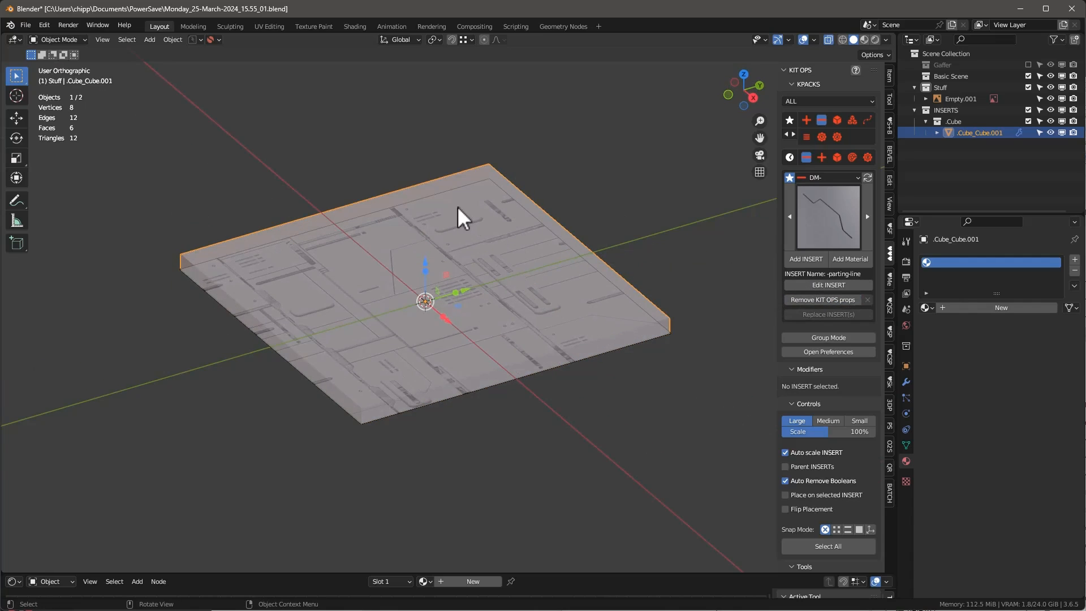
scroll(459, 208, "up", 2)
key("alt+z")
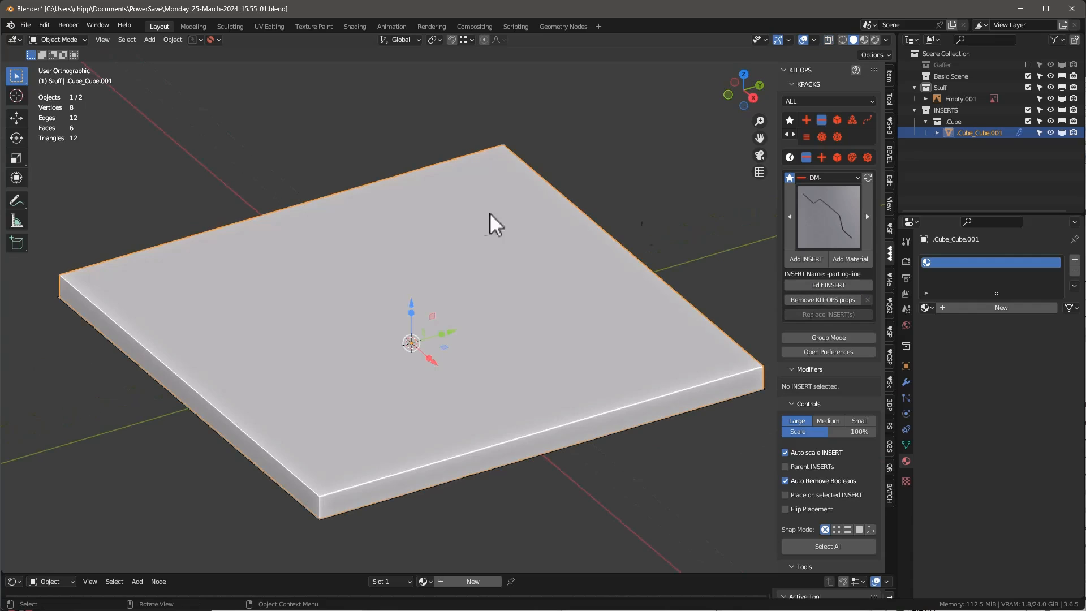
left_click(805, 259)
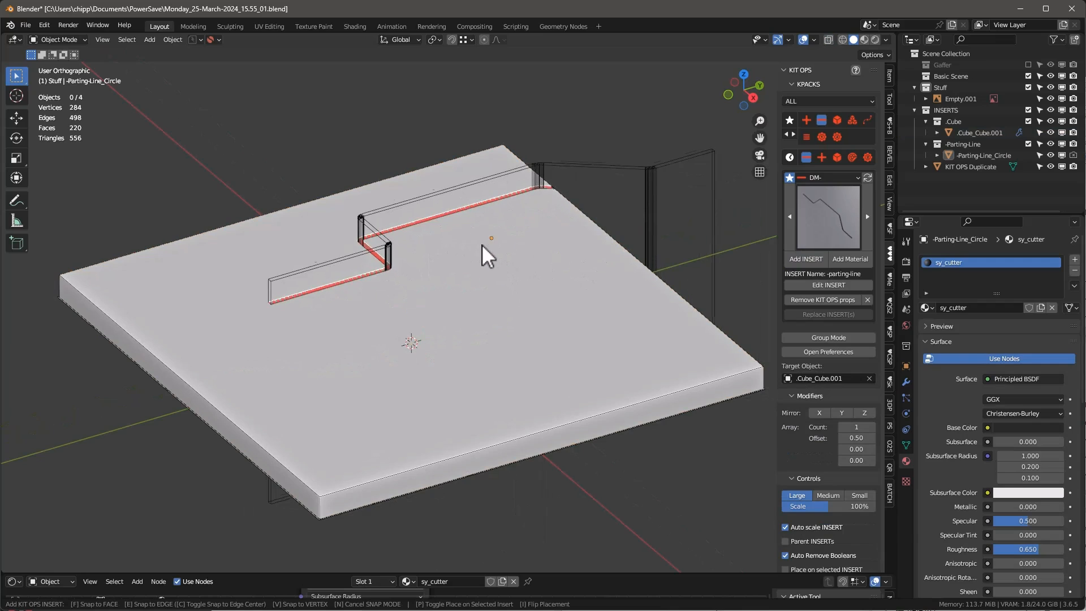
scroll(475, 304, "up", 5, "ctrl")
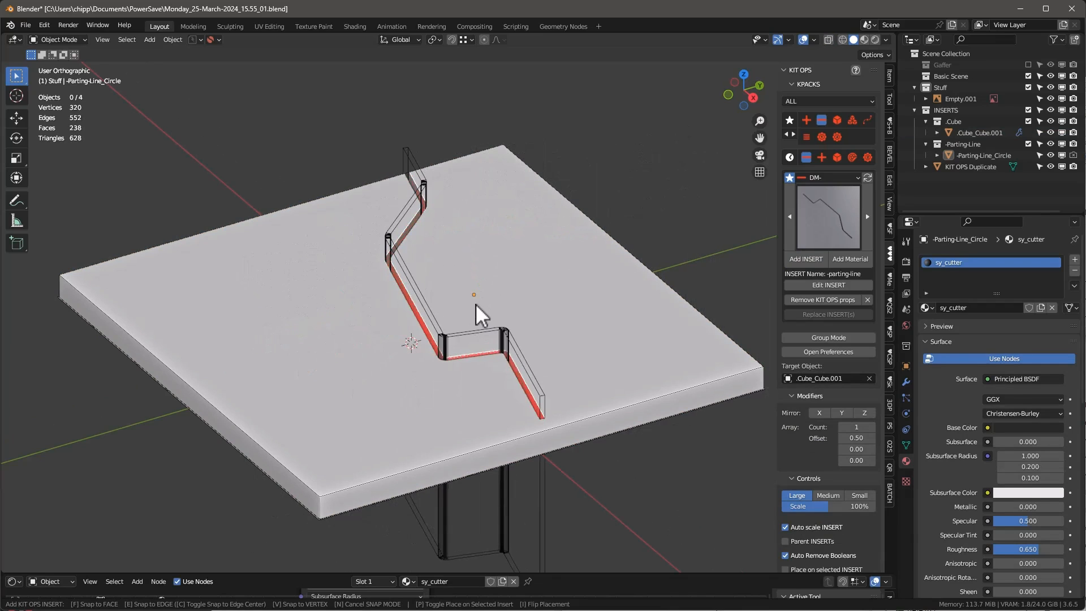
scroll(478, 302, "up", 1, "ctrl")
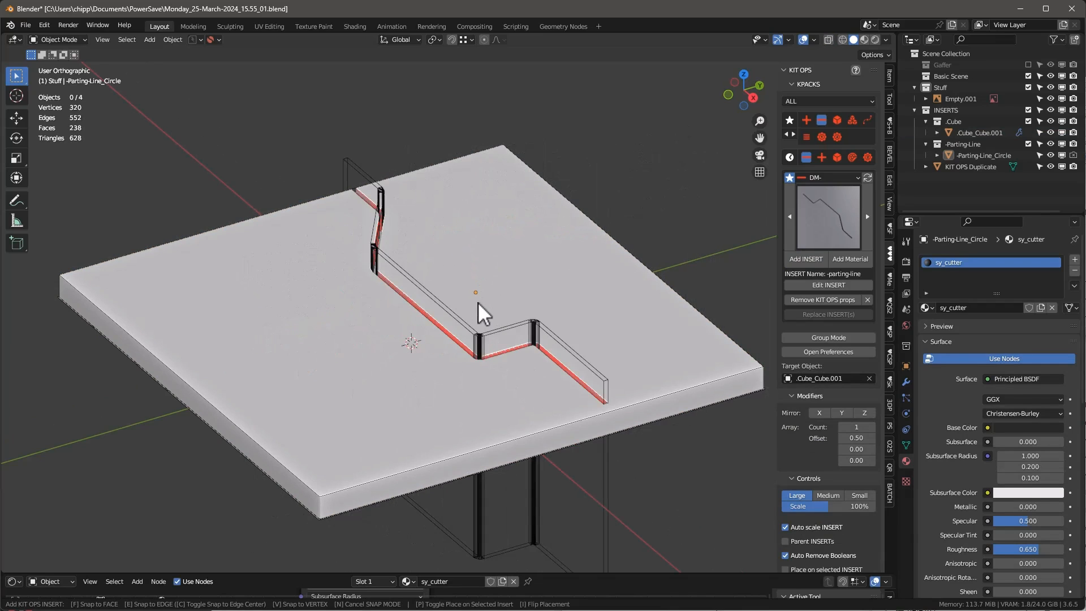
left_click(519, 291)
In top view with X-ray on, delete all vertices of the parting line except the end one beyond the slab's edge.
middle_click_drag(512, 227, 499, 272)
scroll(503, 274, "down", 4)
scroll(520, 311, "up", 2)
key("alt+z")
scroll(527, 322, "up", 1)
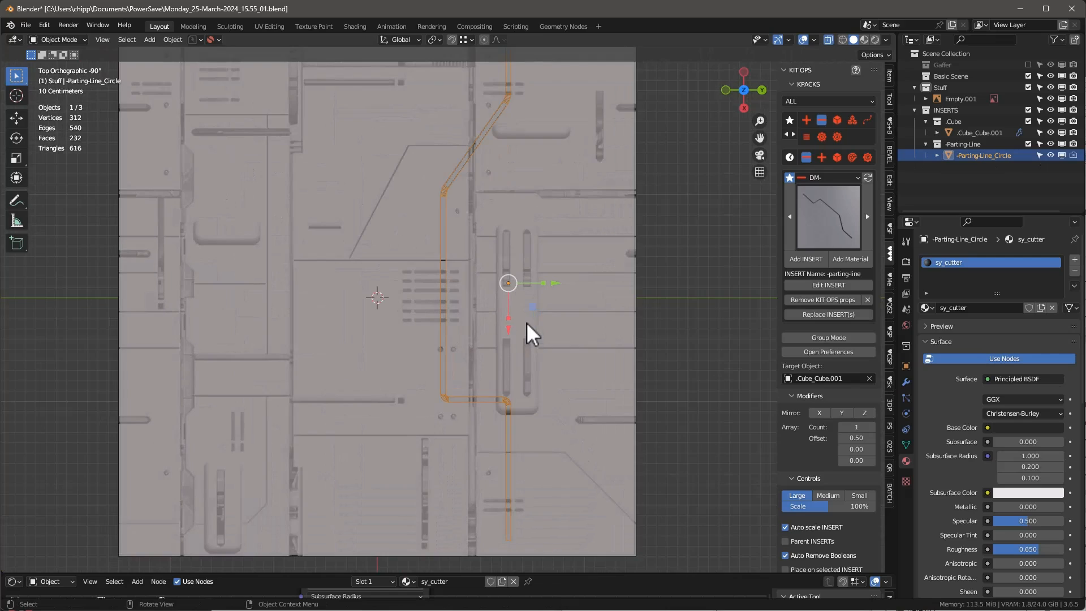
scroll(541, 300, "down", 1)
middle_click_drag(543, 293, 552, 249, "shift")
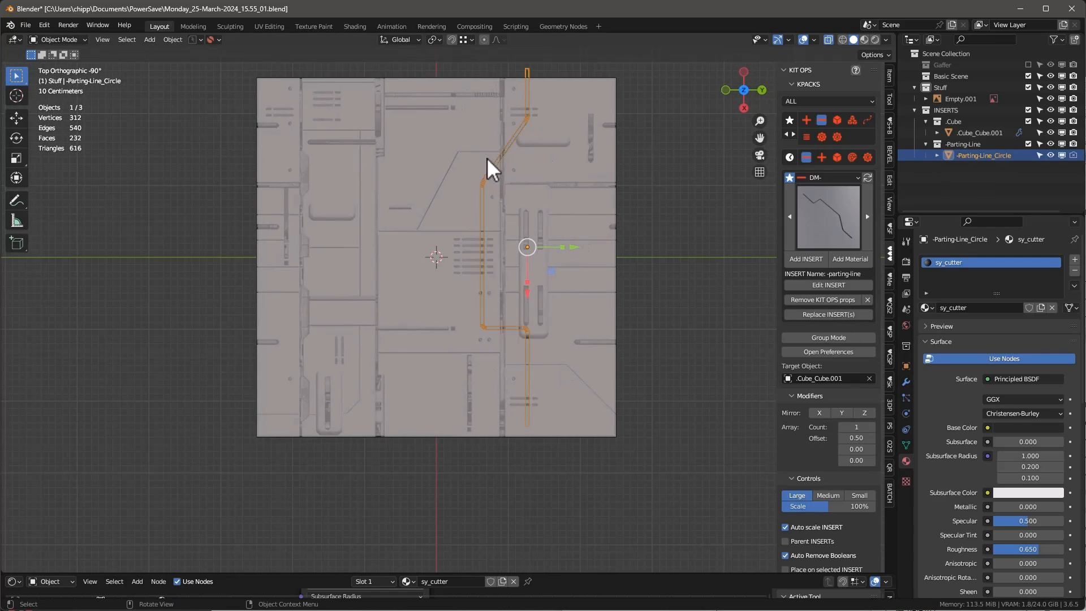
middle_click_drag(487, 158, 505, 193, "shift")
key("Tab")
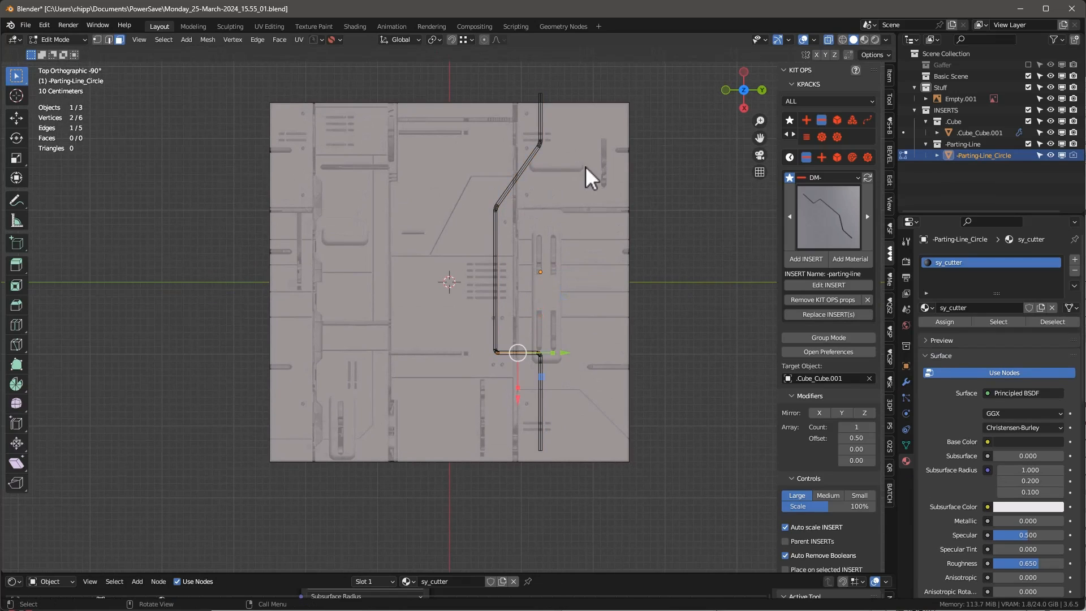
key("1")
left_click_drag(439, 120, 676, 492)
key("x")
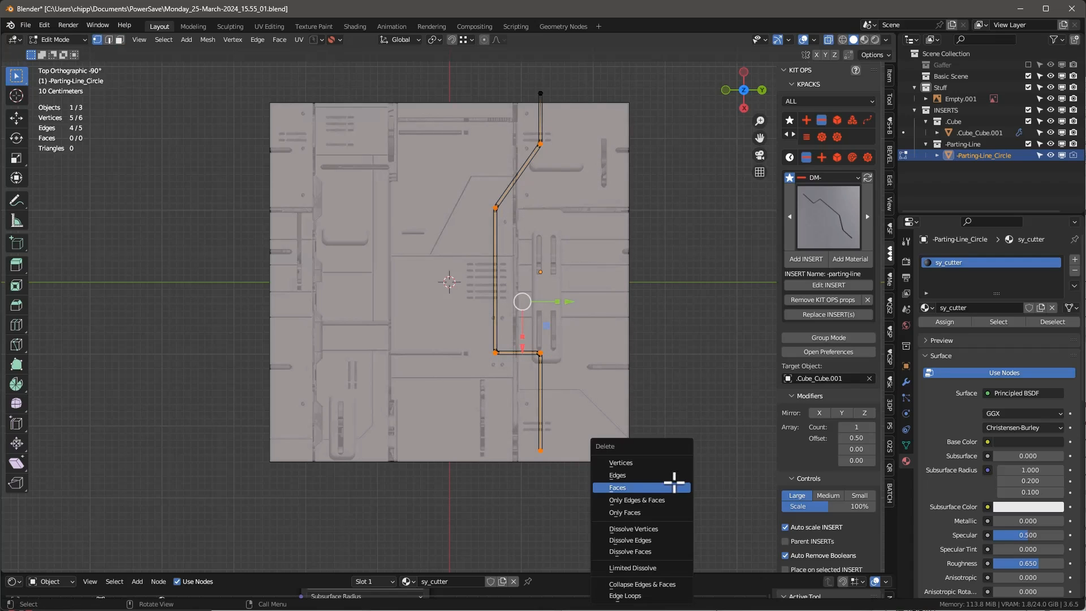
left_click(657, 460)
Extrude the remaining vertex about 0.78 m along X and move the resulting segment along Y onto the reference's right-hand long seam.
key("a")
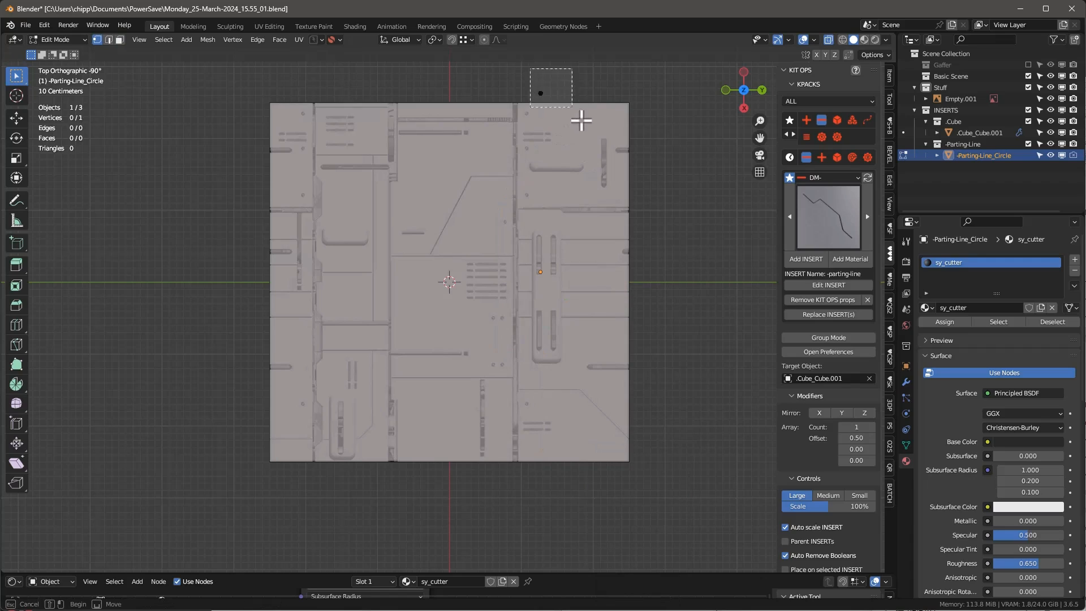
key("e")
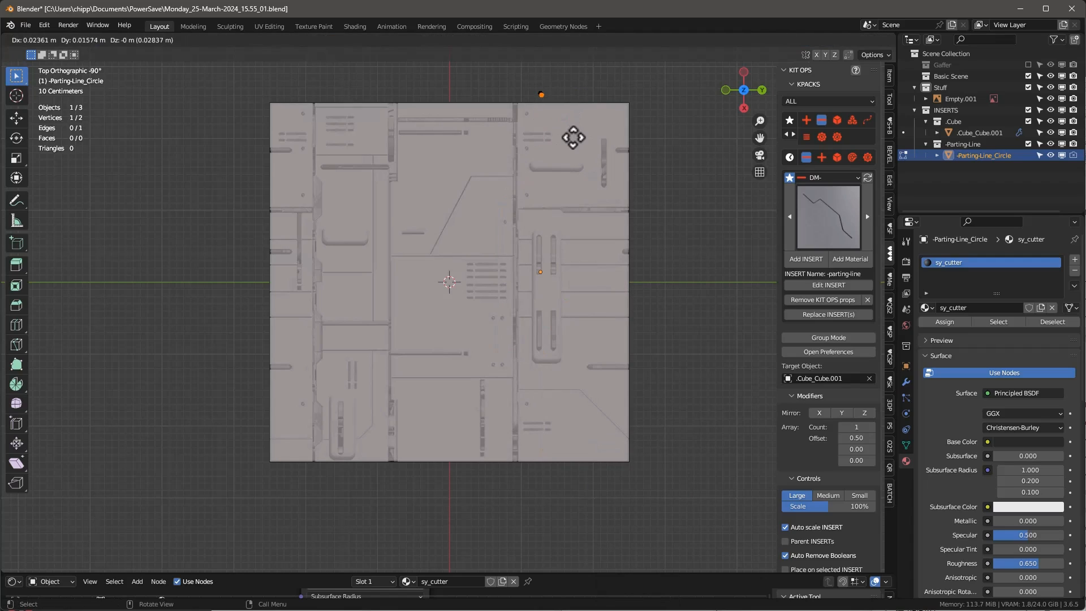
key("x")
left_click(570, 193)
key("a")
key("g")
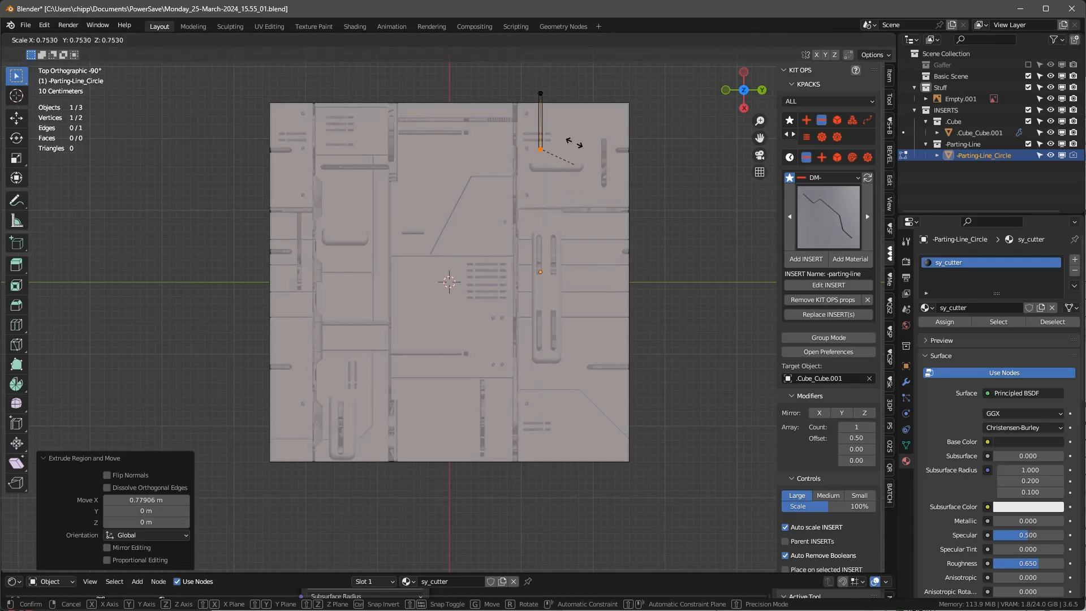
key("y")
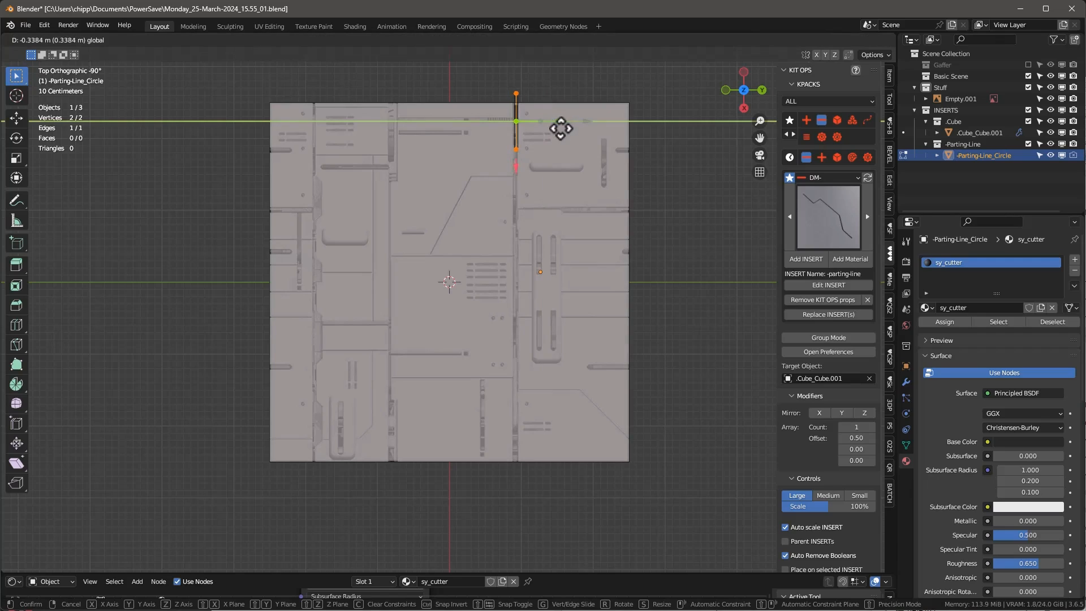
left_click(564, 134)
Move the segment's inner end vertex about 4.57 m along X, beyond the slab's opposite edge.
left_click(545, 162)
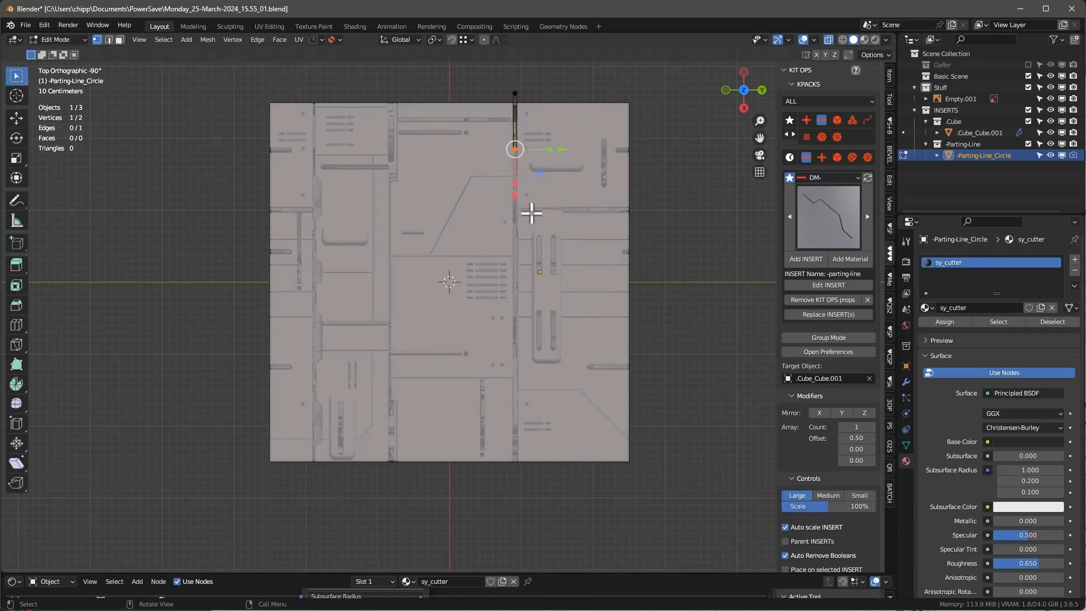
left_click_drag(513, 198, 530, 507)
scroll(530, 507, "up", 2)
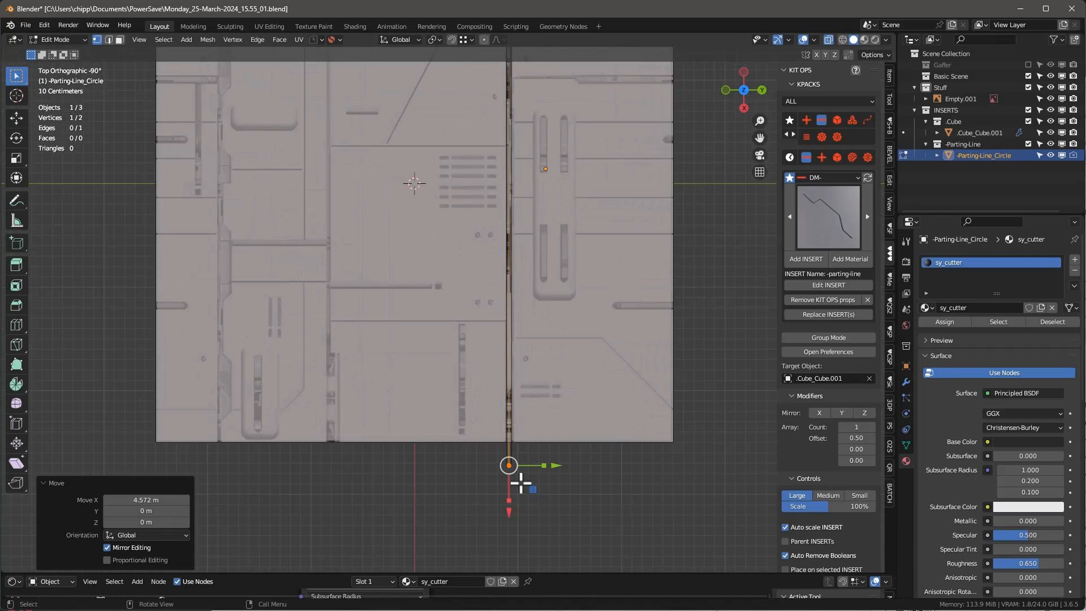
scroll(520, 482, "up", 1, "ctrl")
Duplicate the end vertex about -1.73 m along Y to the middle seam and extrude it about -5.26 m along X across the slab.
key("e")
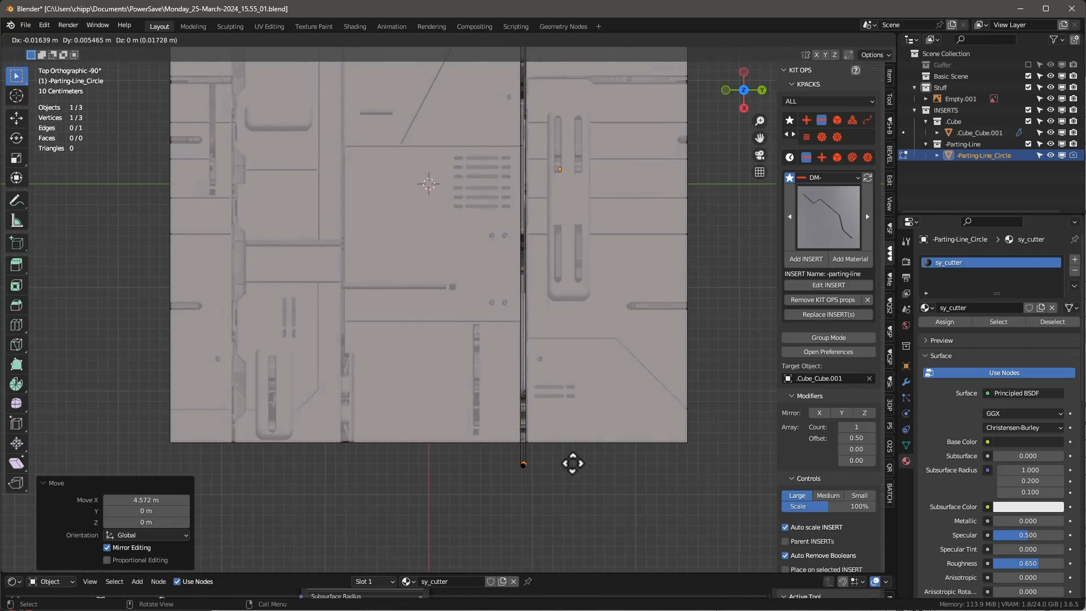
key("y")
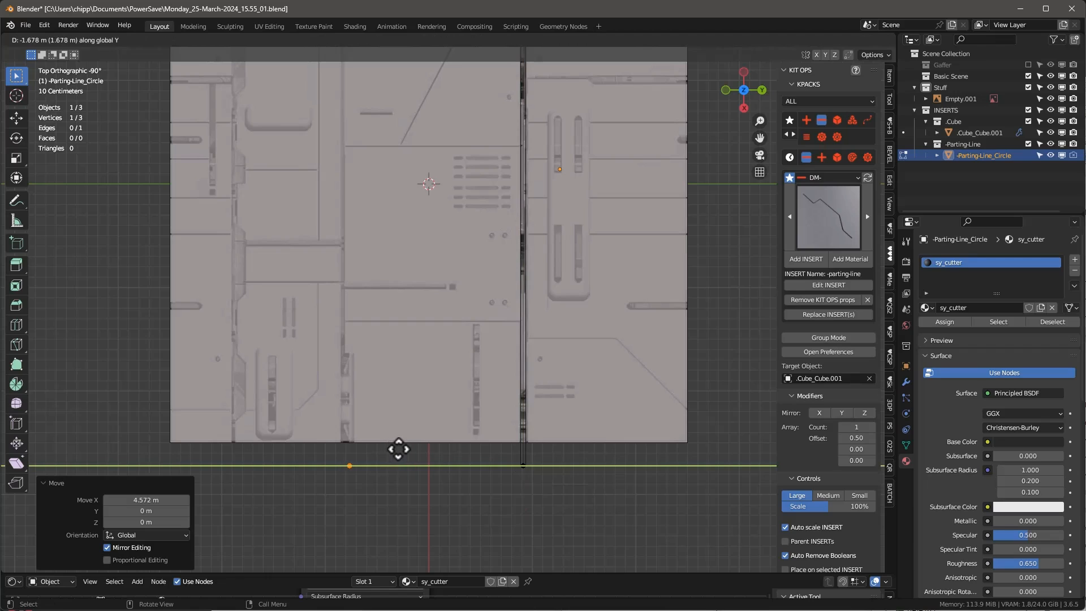
left_click(389, 449)
scroll(386, 396, "down", 2)
key("e")
key("x")
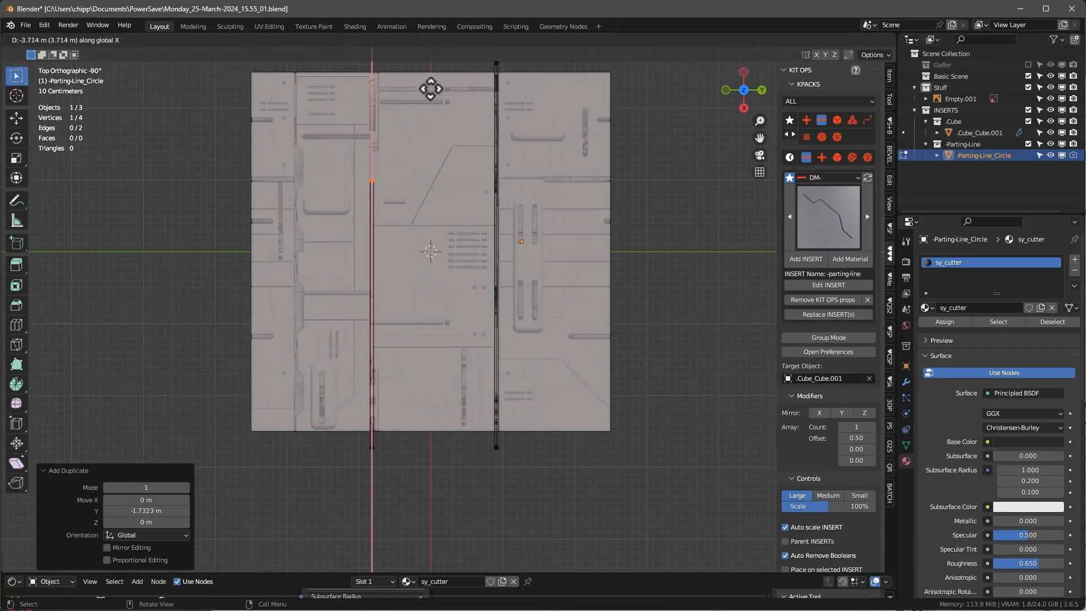
left_click(410, 552)
scroll(474, 537, "down", 3)
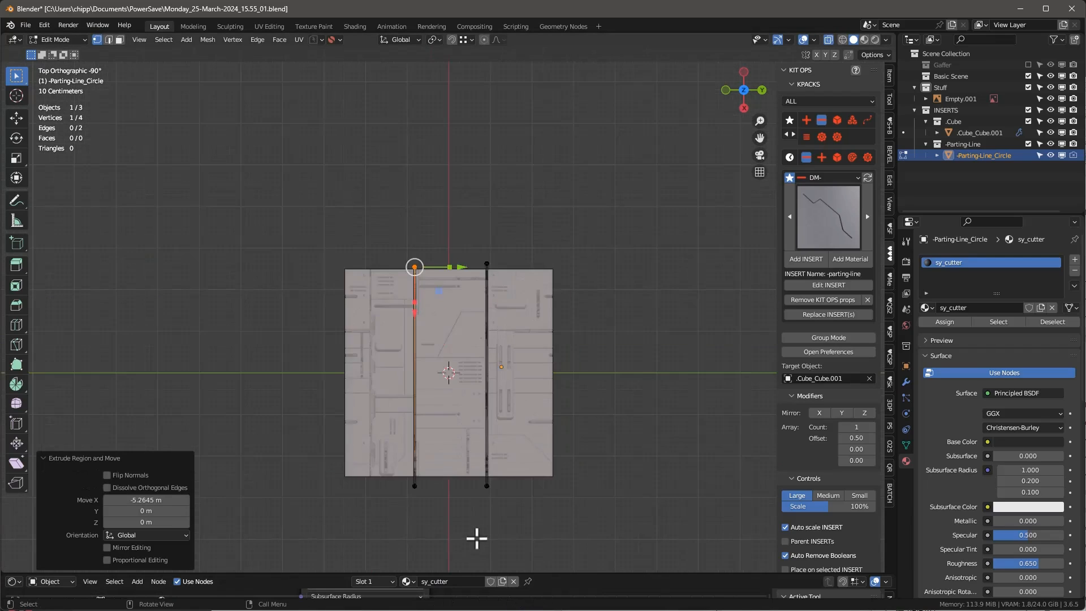
Duplicate the middle line about -1.13 m along Y, then shift the copy about 0.06 m along Y onto the left-hand seam.
middle_click_drag(387, 427, 459, 446, "shift")
left_click_drag(464, 267, 529, 520)
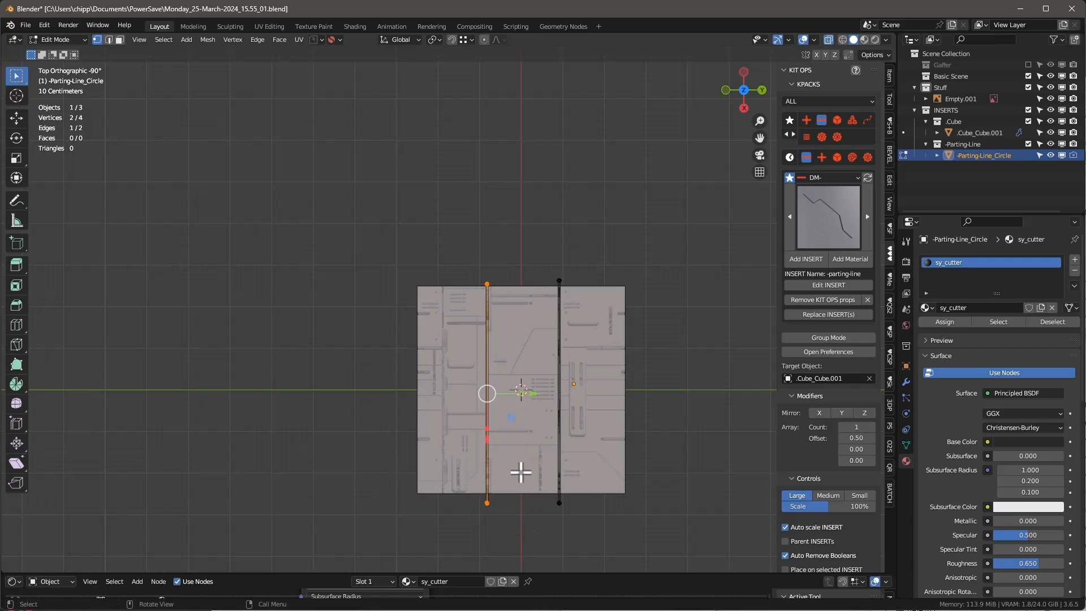
key("g")
key("y")
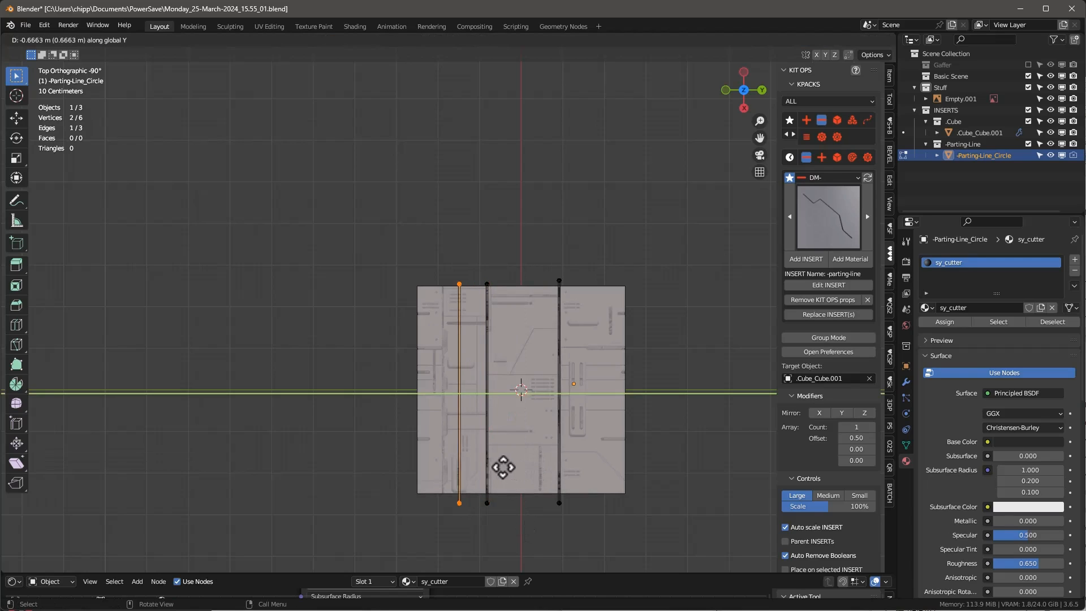
left_click(498, 466)
scroll(521, 441, "up", 4)
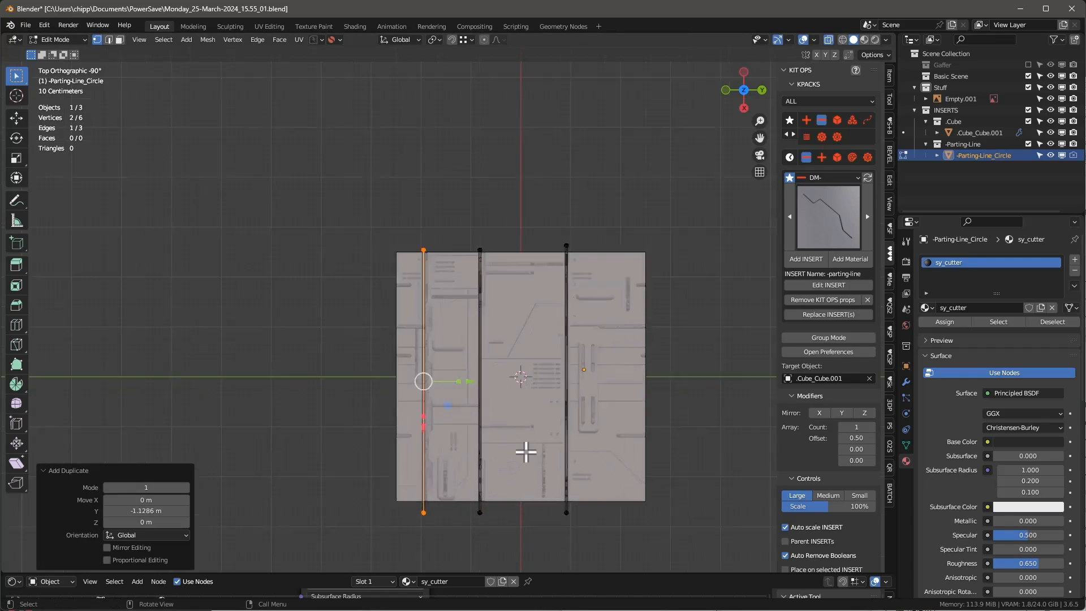
scroll(492, 444, "down", 2)
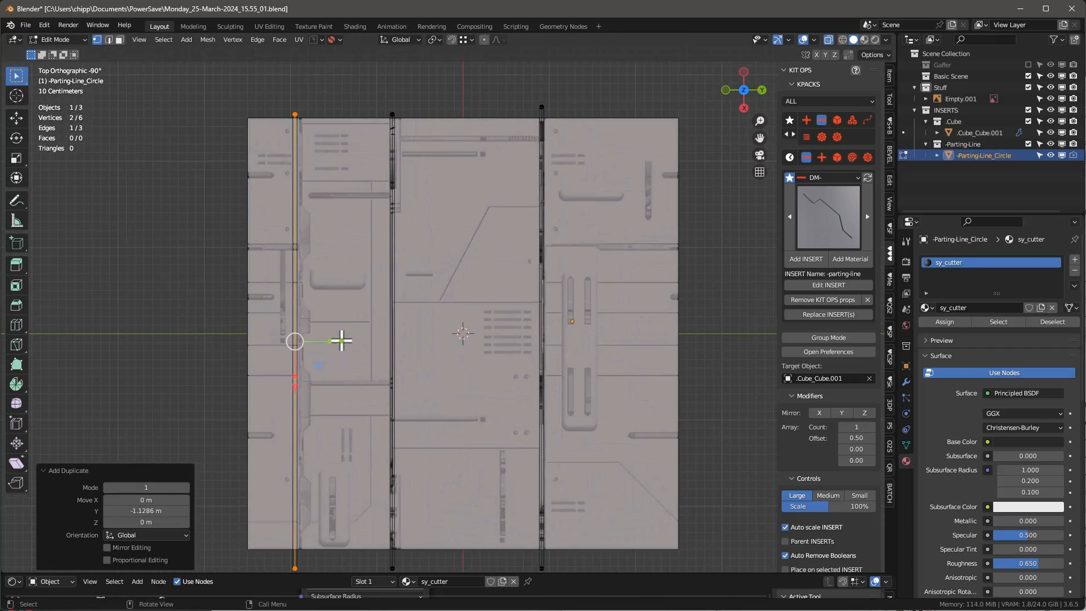
key("g")
key("y")
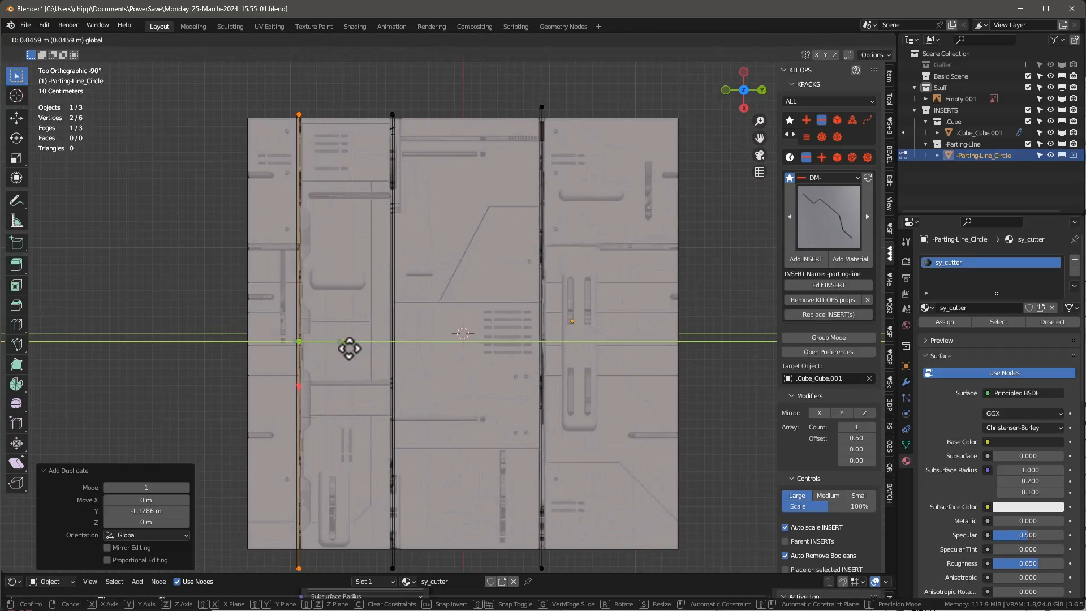
left_click(349, 349)
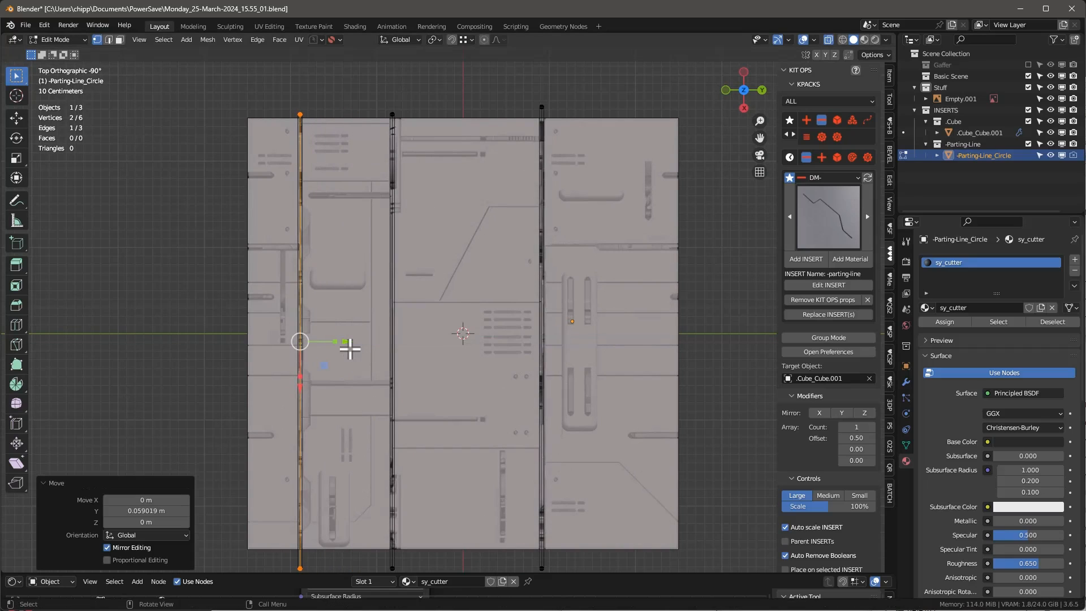
Set the parting line's Screw modifier offset to -0.24 m to shorten the cutter's depth.
left_click(905, 382)
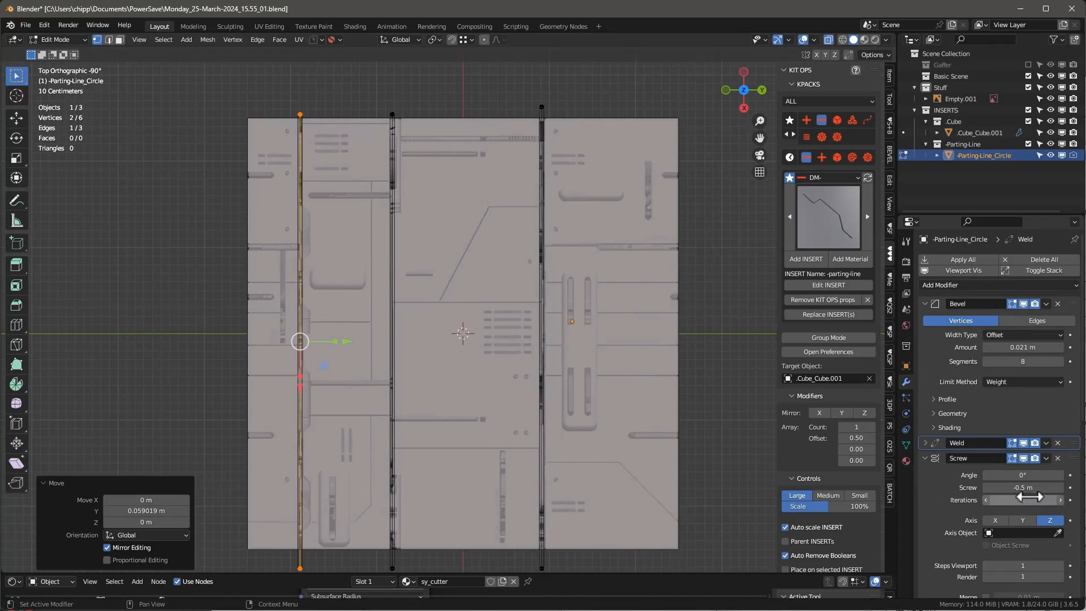
middle_click_drag(577, 430, 553, 330)
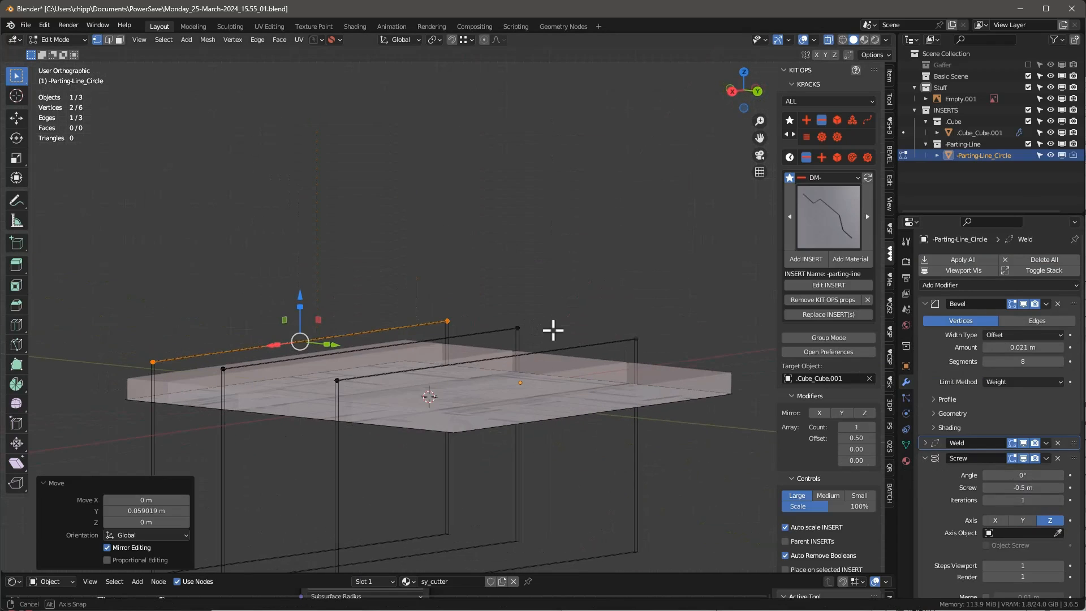
left_click_drag(1022, 488, 1052, 488)
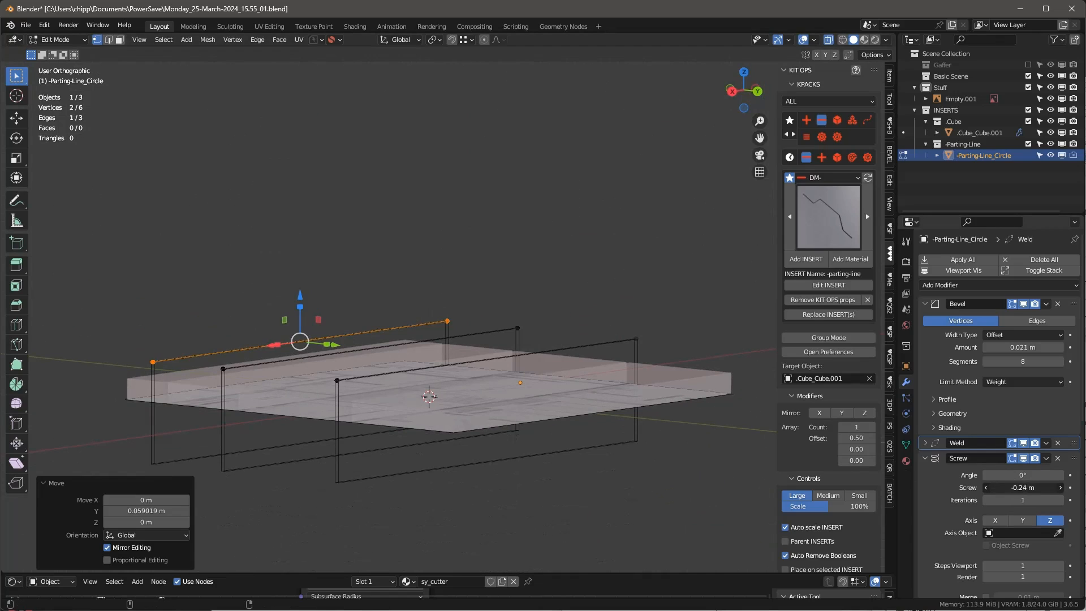
left_click(925, 459)
middle_click_drag(310, 238, 375, 379, "alt")
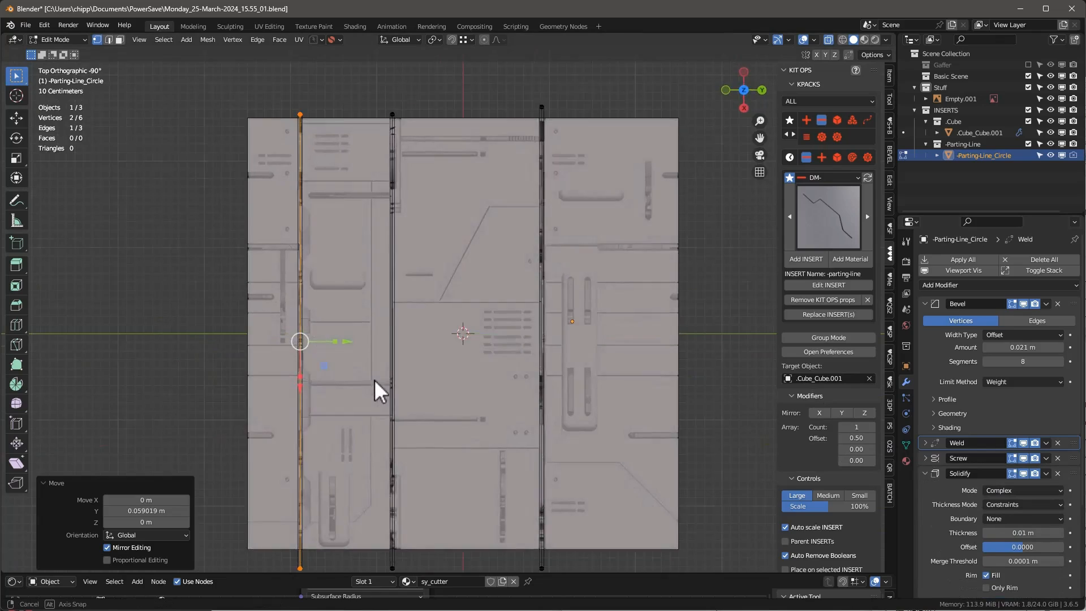
Set the parting line's Solidify thickness to 0.007 m.
scroll(375, 355, "down", 1)
middle_click_drag(471, 286, 480, 215)
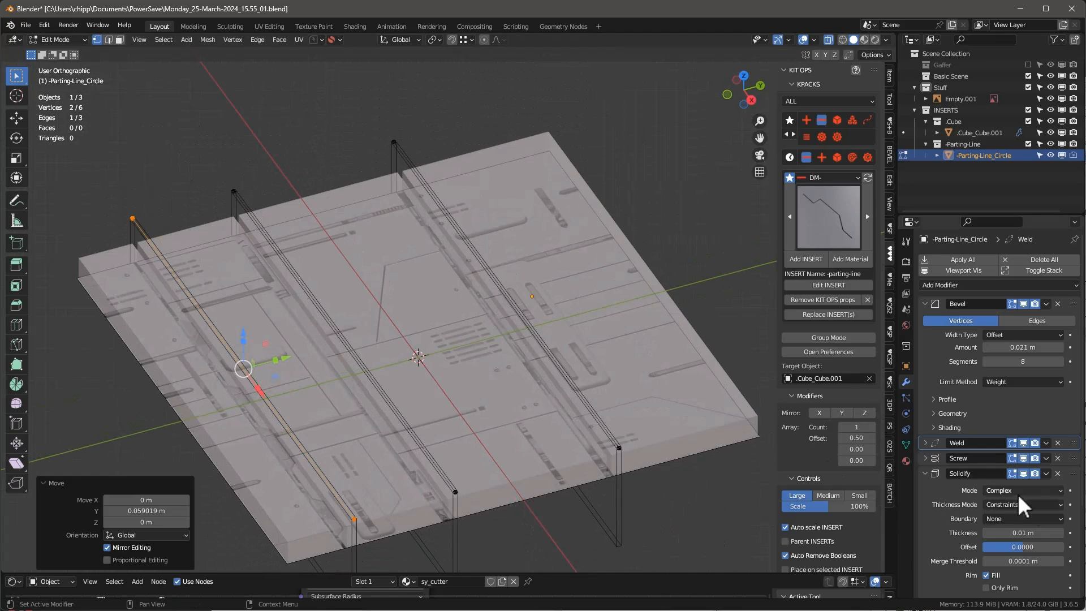
left_click_drag(1040, 534, 1015, 533)
middle_click_drag(557, 289, 534, 340, "alt")
scroll(531, 347, "down", 3)
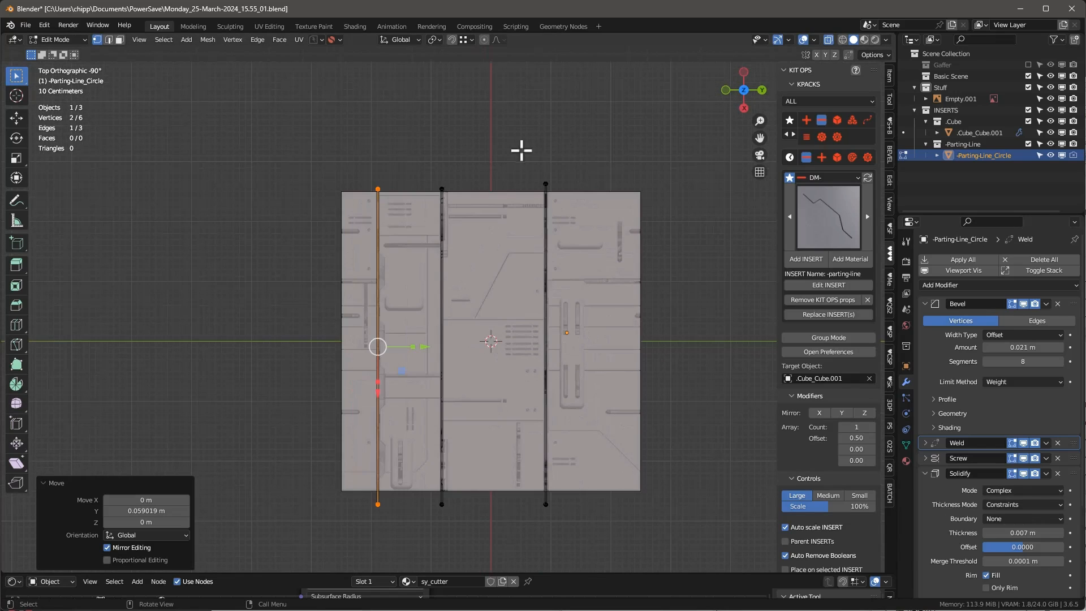
Separate the right-hand line from the parting line mesh into its own object and return to Object Mode.
left_click_drag(521, 150, 586, 502)
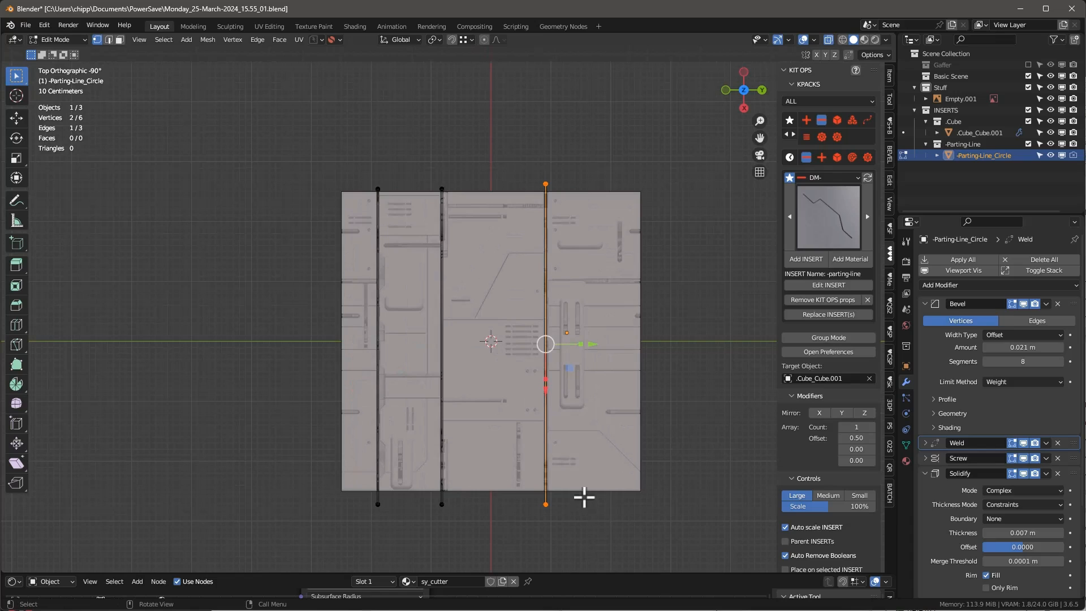
key("p")
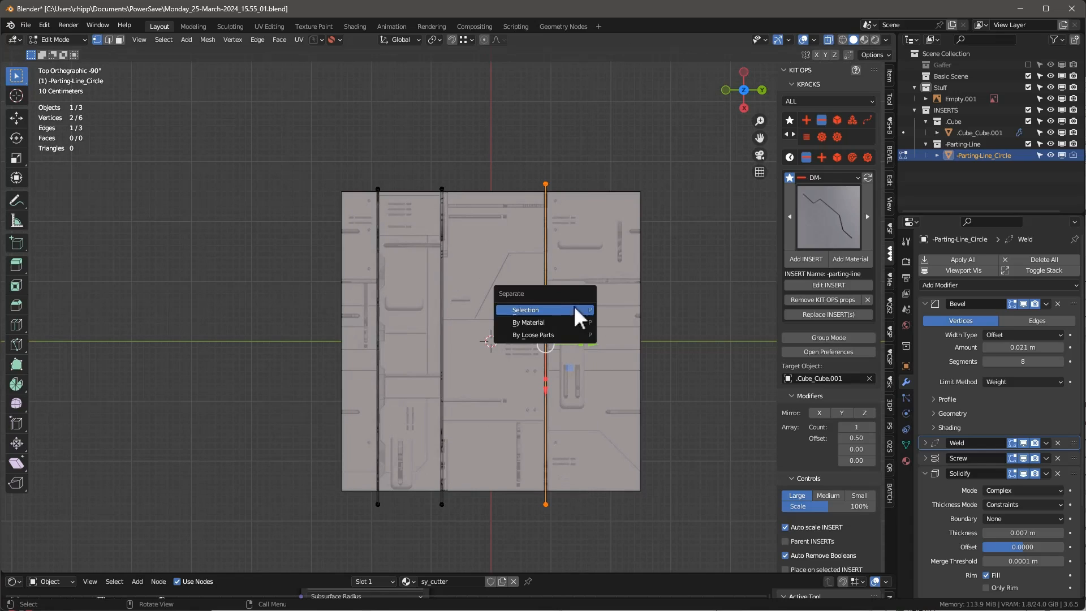
left_click(536, 311)
key("Tab")
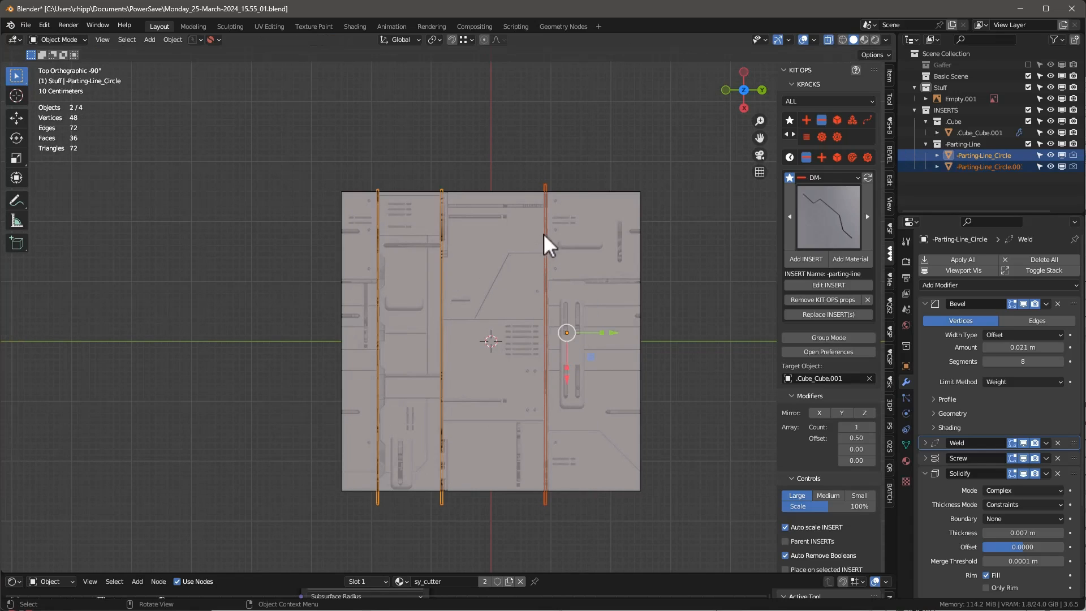
Increase the Solidify thickness of the separated right-hand line to widen its groove.
left_click(546, 186)
key("Tab")
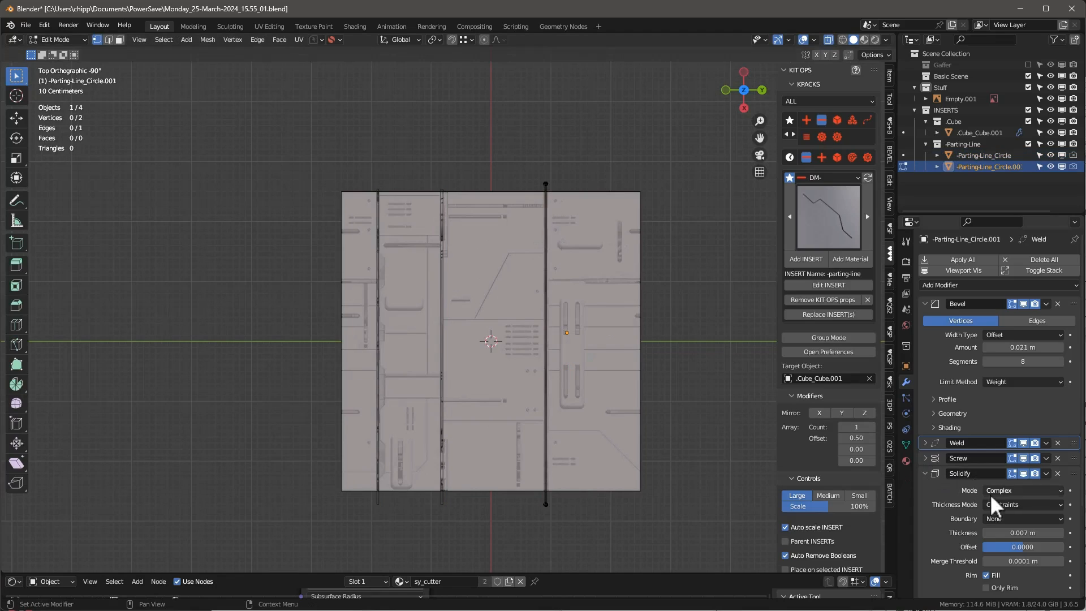
mouse_move(1020, 536)
left_mouse_down()
mouse_move(1036, 536)
mouse_move(1024, 535)
left_mouse_up()
key("Tab")
Duplicate the middle line's end vertex onto the right-hand line at the reference's cross seam and extrude it along Y past the slab's edge.
left_click(442, 192)
scroll(415, 175, "up", 2)
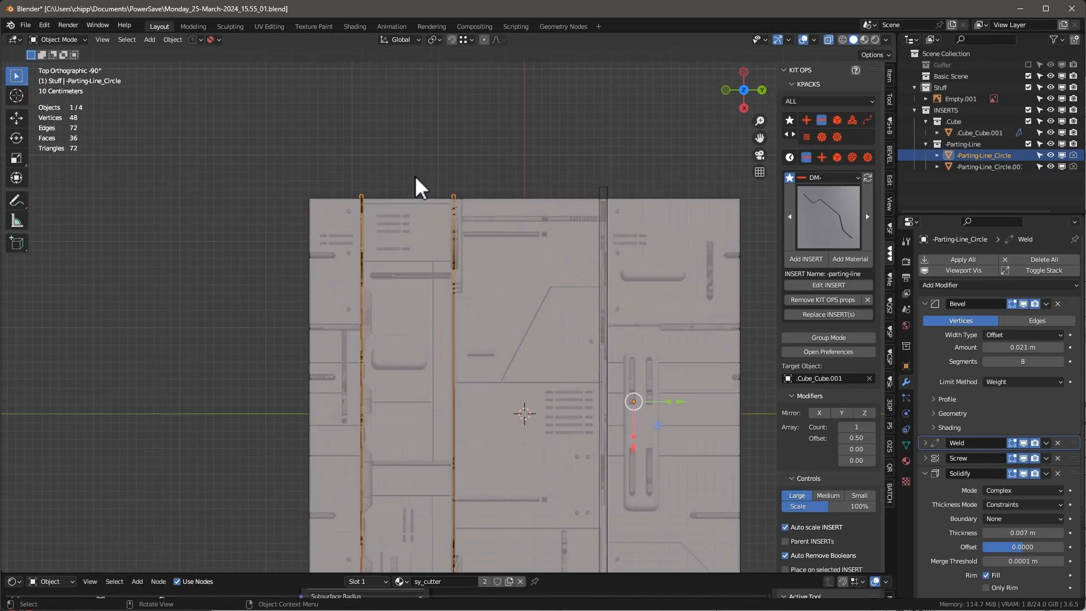
key("Tab")
left_click(457, 192)
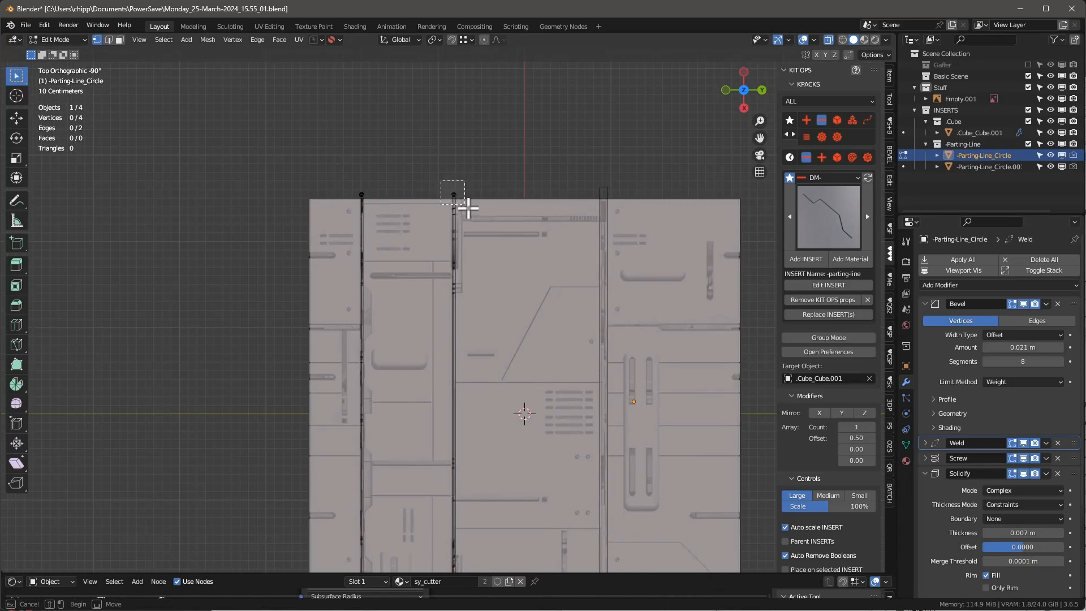
scroll(518, 241, "down", 1)
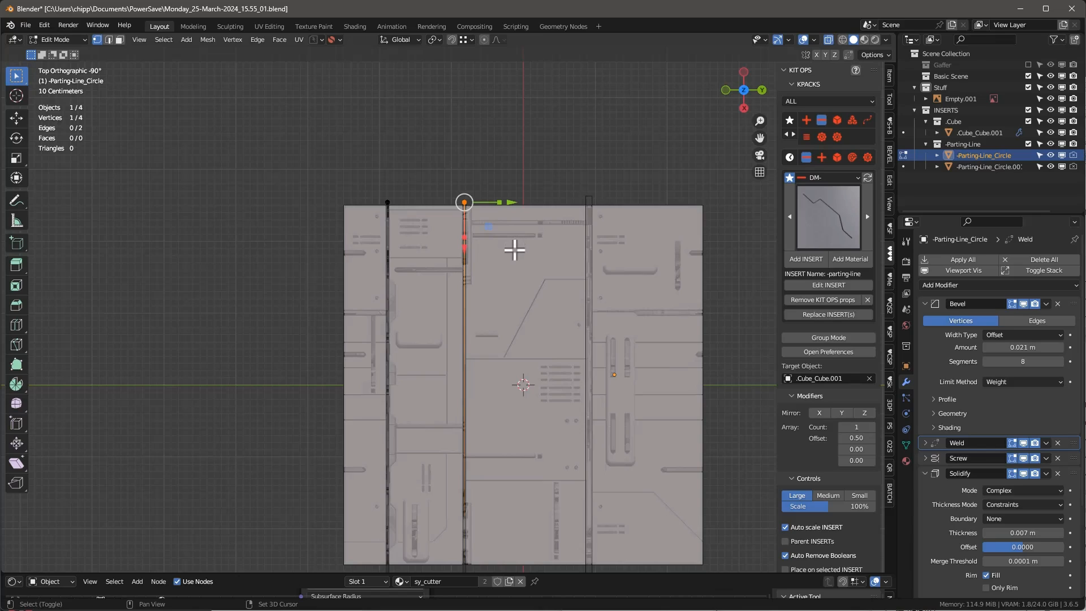
key("shift+d")
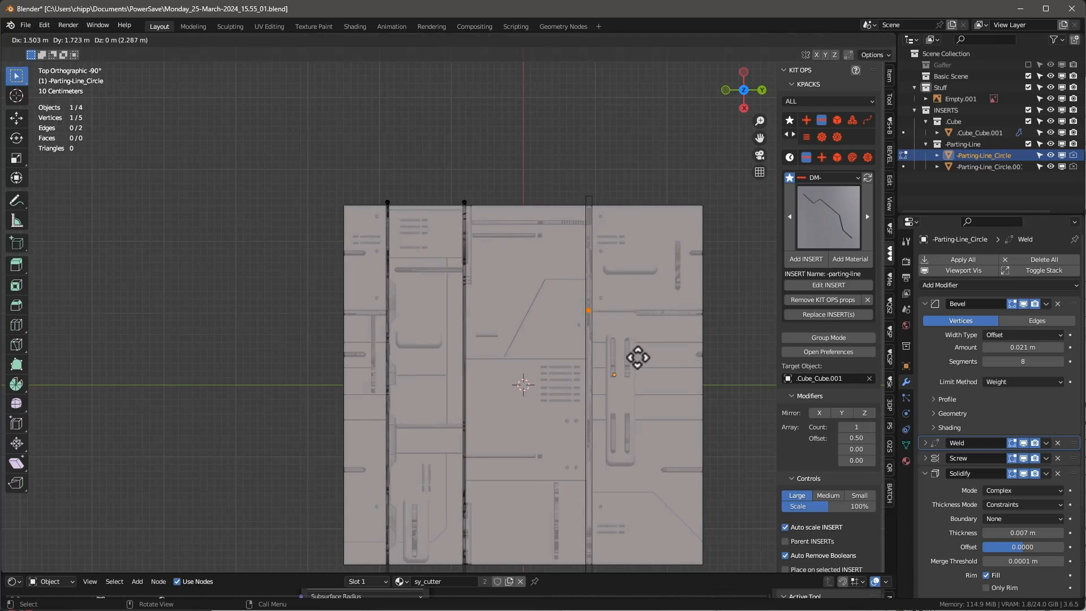
left_click(638, 358)
key("e")
key("y")
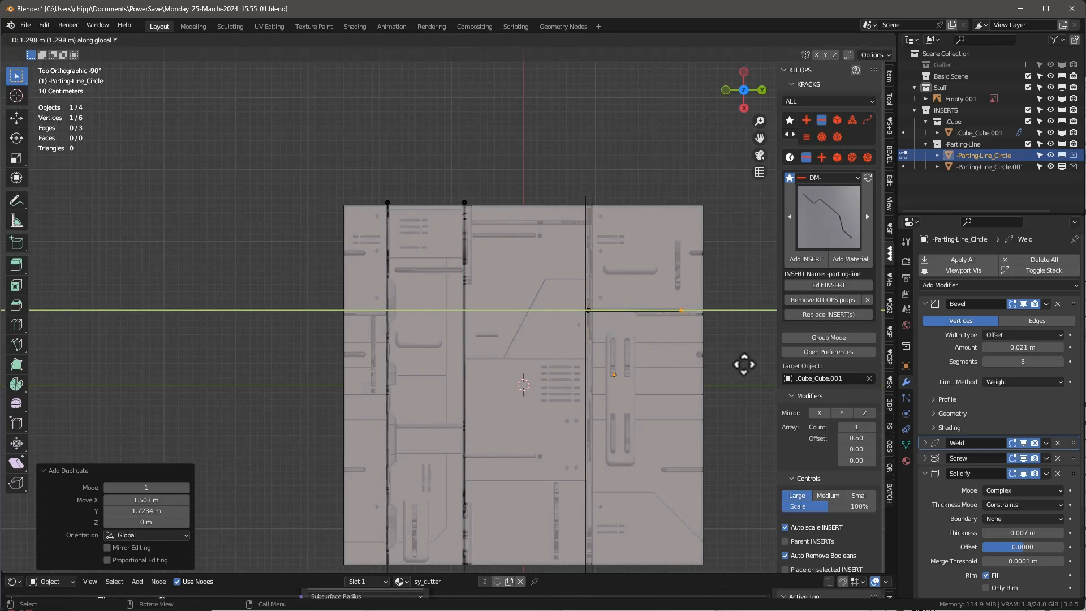
left_click(768, 363)
Separate the new crosswise segment into its own object and return to Object Mode.
left_click_drag(572, 297, 744, 342)
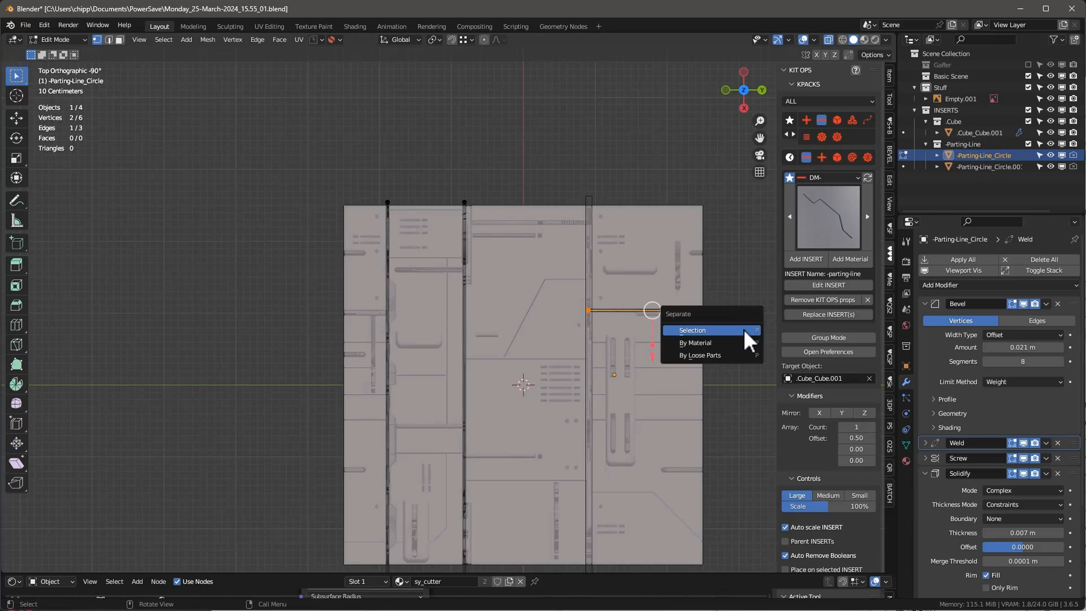
left_click(749, 340)
key("Tab")
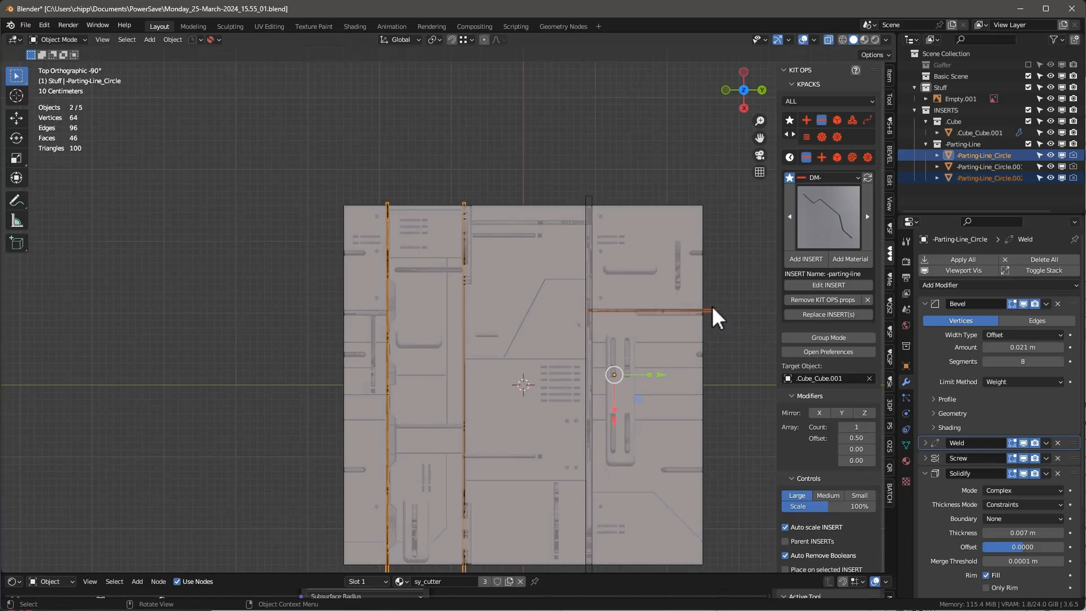
In Edit Mode, select both vertices of the separated crosswise segment and set its Solidify thickness to 0.004 m.
left_click(712, 309)
key("Tab")
scroll(538, 263, "up", 8)
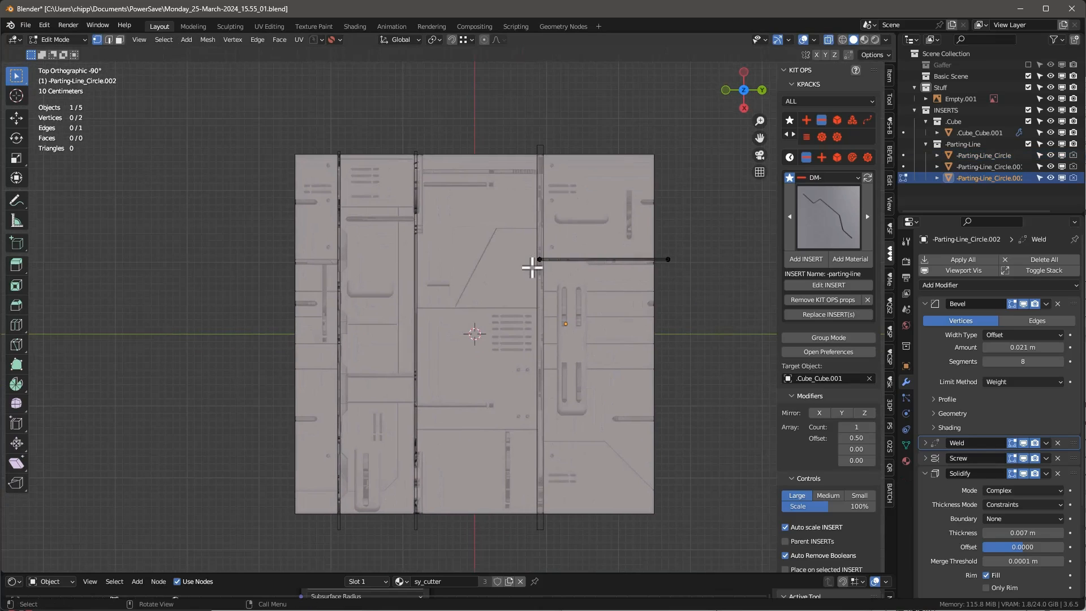
scroll(550, 247, "down", 8)
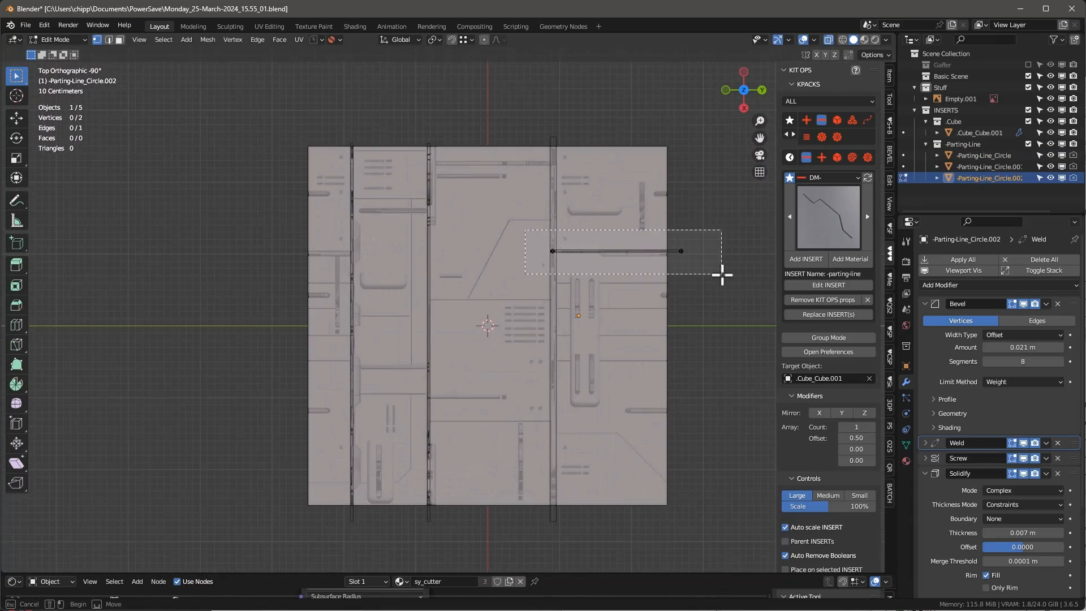
left_click_drag(722, 274, 722, 275)
scroll(641, 248, "up", 4)
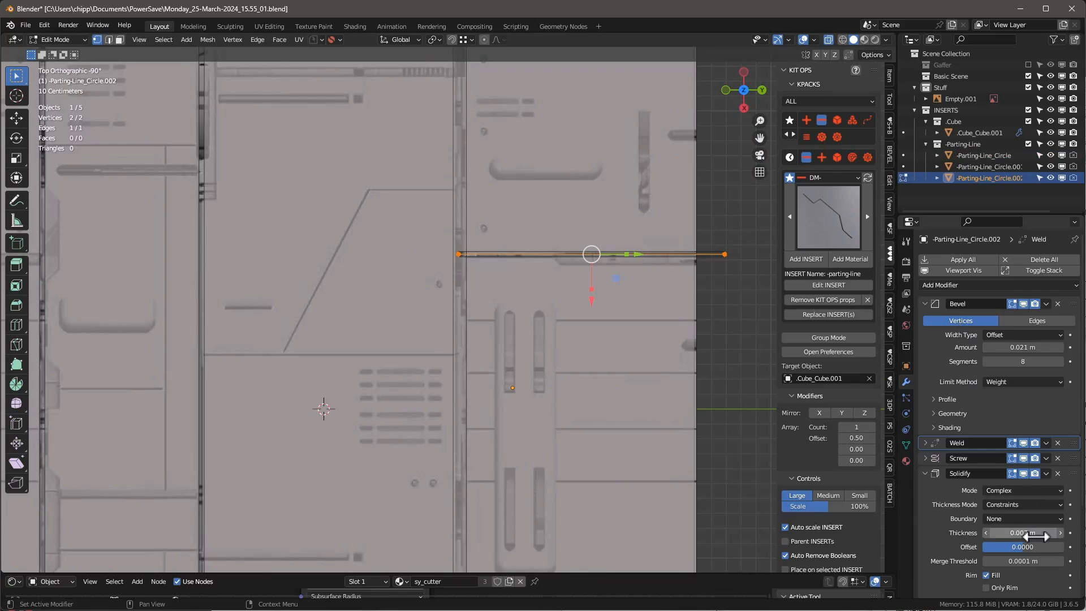
scroll(639, 246, "down", 2)
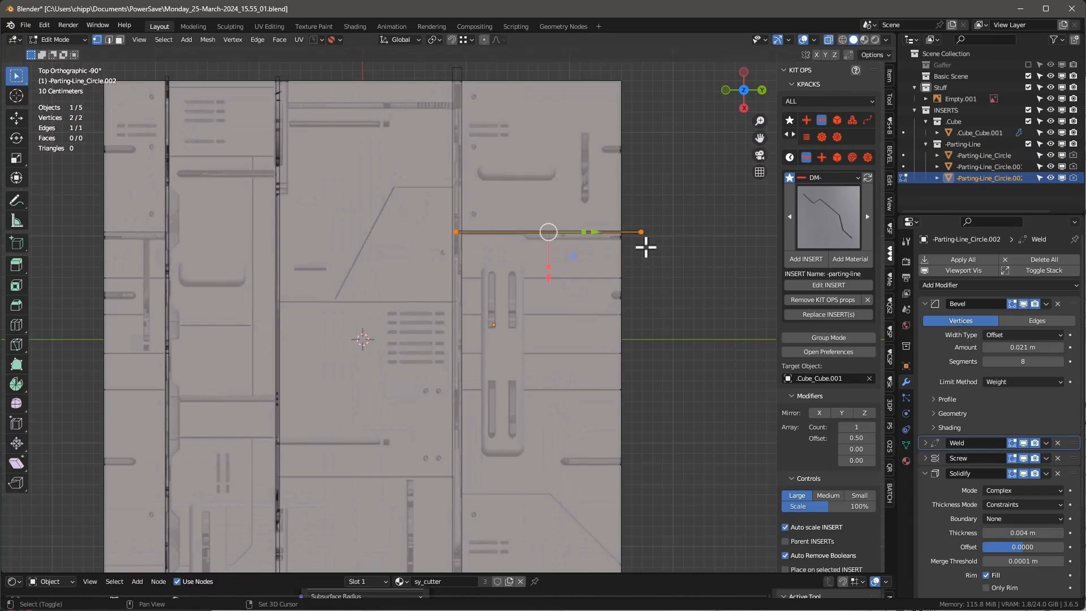
Duplicate the crosswise segment 0.44265 m along X, and repeat the duplication onto the next three seams of the reference's fourth column.
key("shift+d")
key("x")
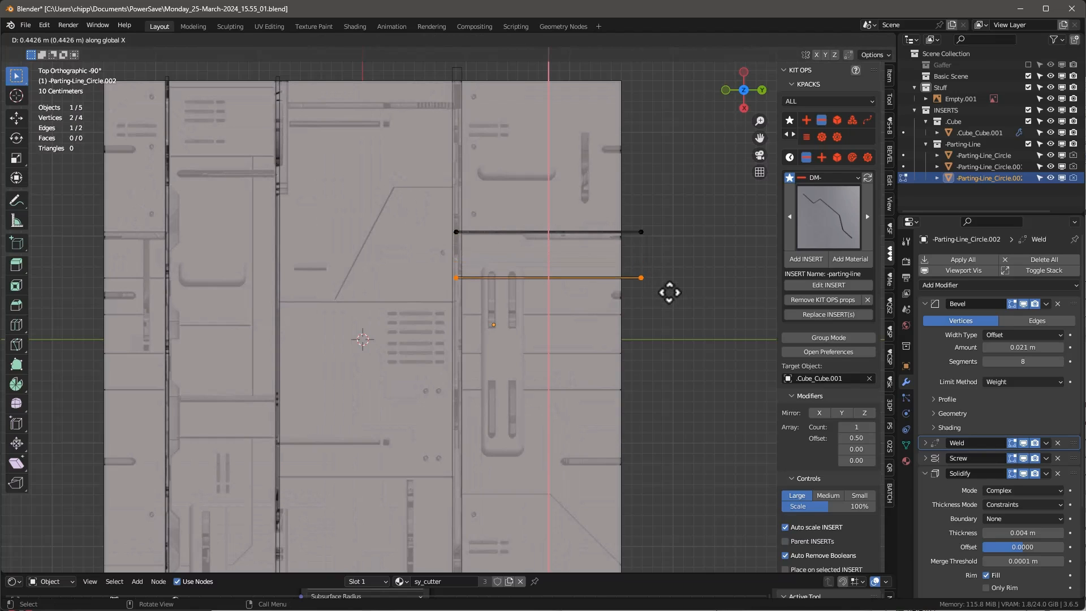
left_click(670, 293)
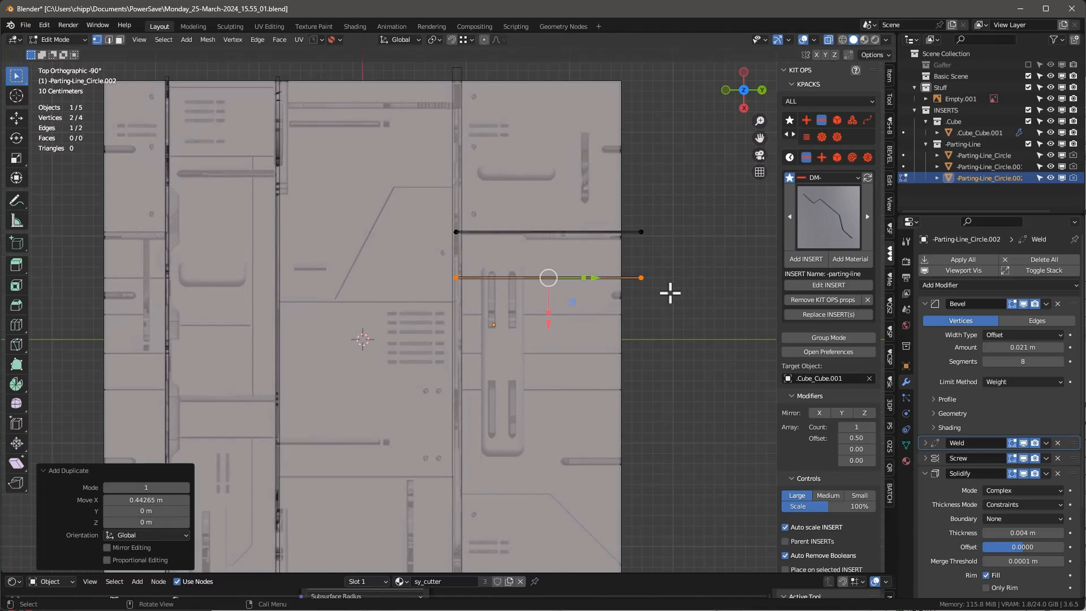
key("g")
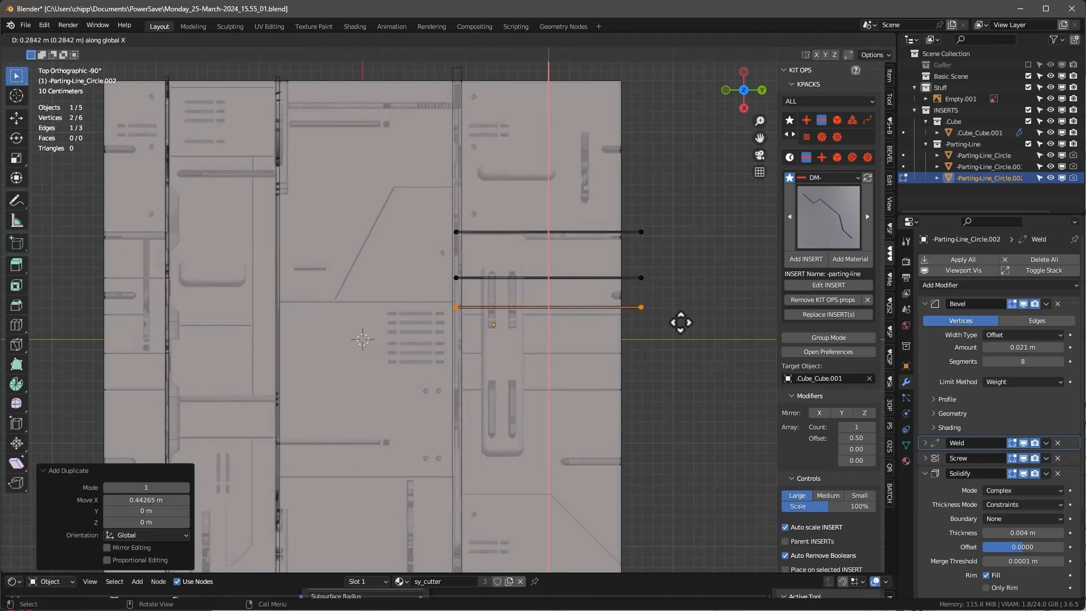
left_click(682, 329)
key("shift+r")
left_click_drag(549, 395, 549, 401)
mouse_move(549, 401)
left_mouse_down()
mouse_move(550, 412)
mouse_move(559, 399)
left_mouse_up()
key("shift+d")
left_click(563, 435)
scroll(563, 433, "down", 1)
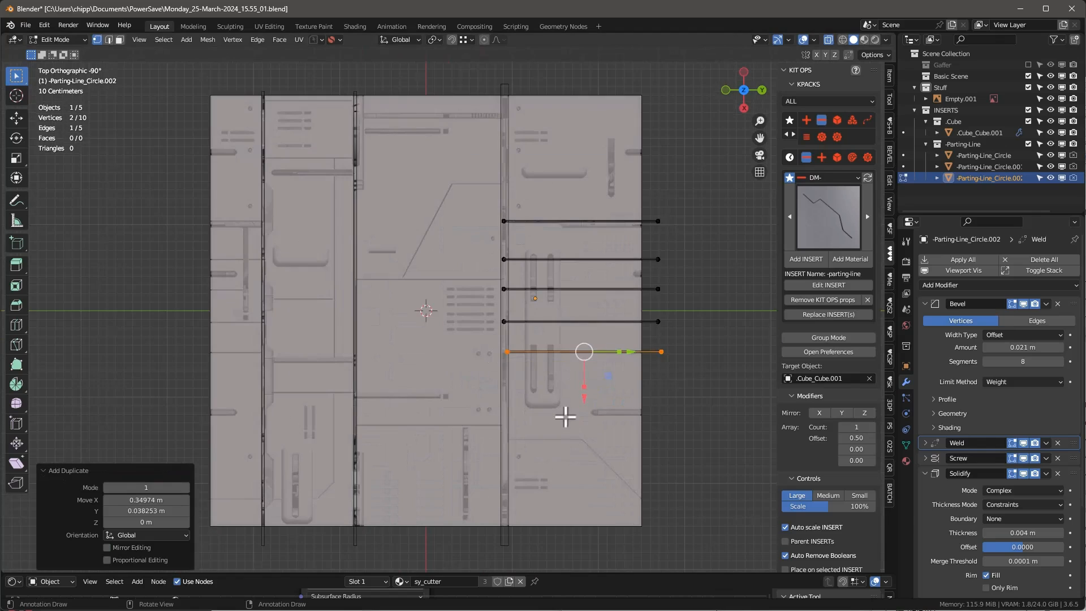
Duplicate the segment onto the third column's lower partial seam and shorten it by moving its end vertex -0.83869 m along Y.
key("shift+d")
left_click(468, 404)
scroll(474, 403, "up", 3)
left_click(532, 392)
left_click_drag(575, 392, 451, 402)
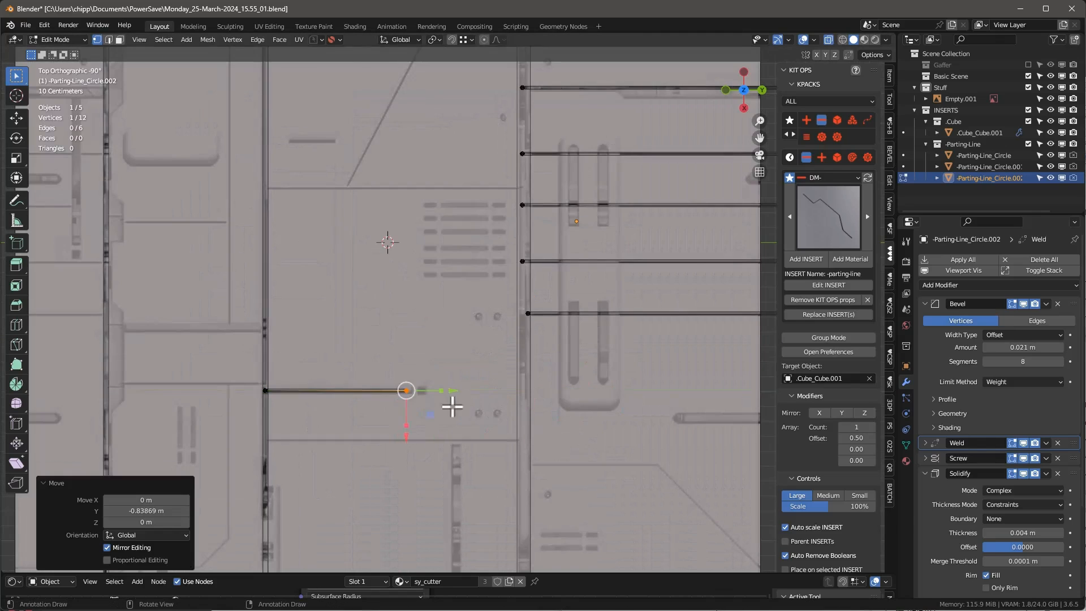
scroll(489, 424, "down", 3)
Duplicate a fourth-column segment onto the third column's cross seam below the slanted seam, moving its end vertex -0.06325 m along Y.
left_click(663, 369)
key("shift+d")
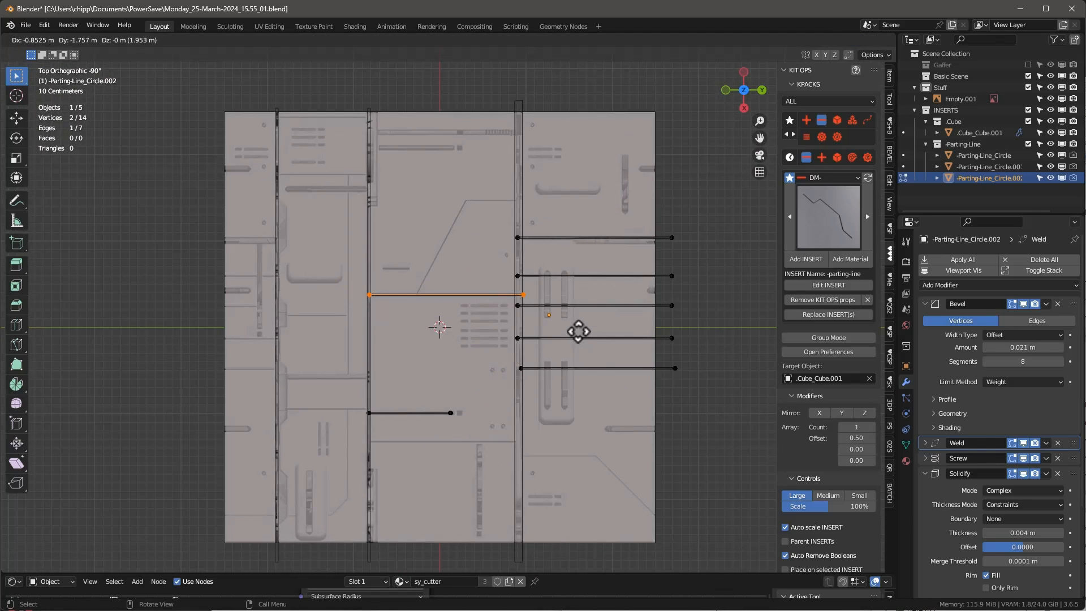
left_click(578, 331)
scroll(563, 309, "up", 5)
left_click(470, 278)
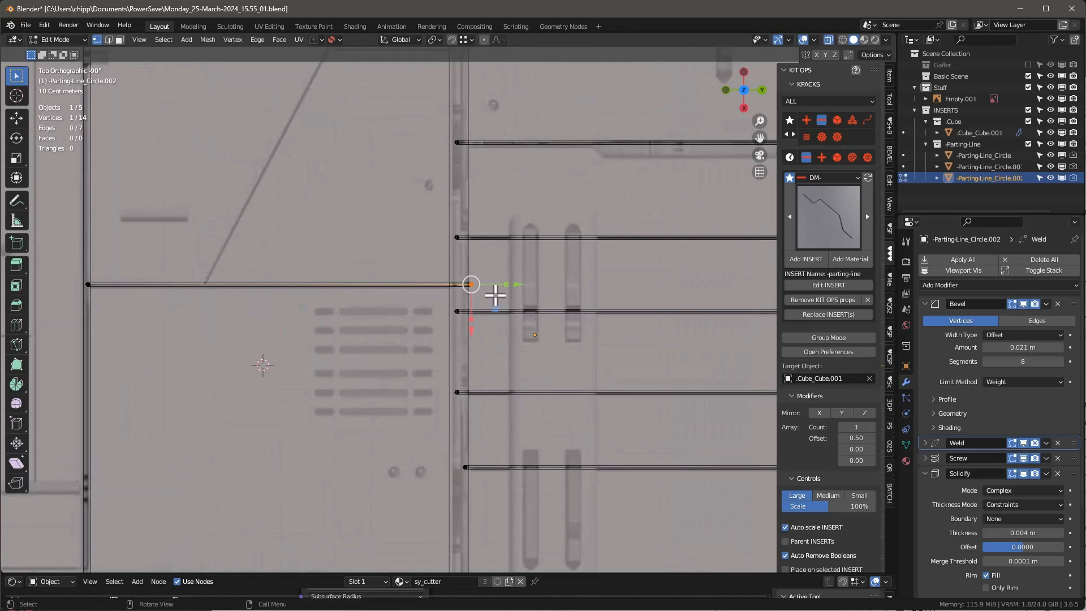
left_click_drag(518, 284, 503, 286)
scroll(325, 218, "down", 4)
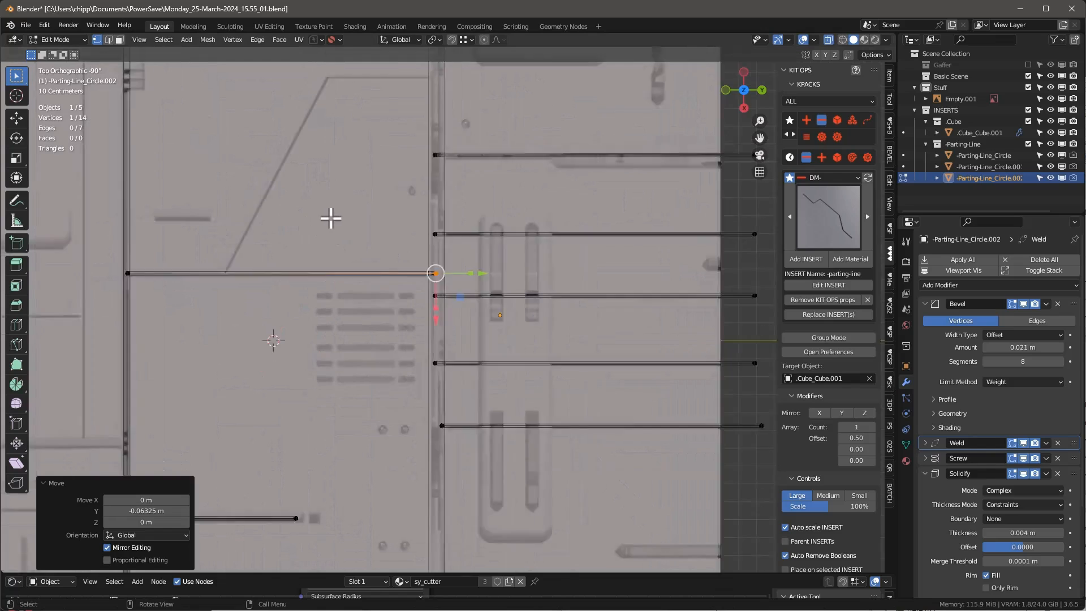
Duplicate the short third-column segment onto the second column's lower and upper seams, extending the upper copy's end vertex -0.09751 m along Y.
middle_click_drag(322, 189, 511, 232, "shift")
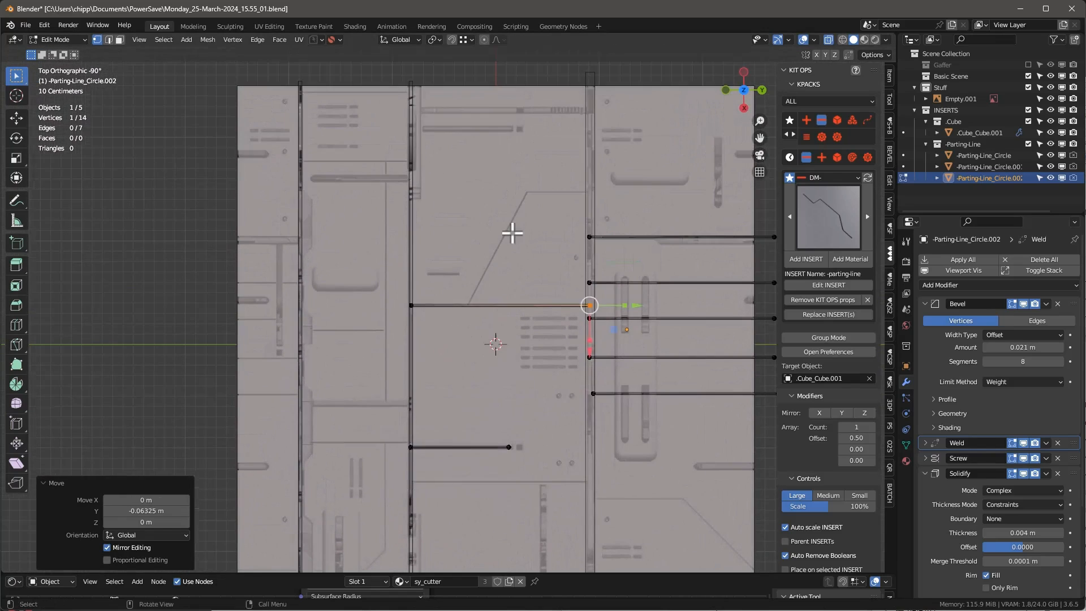
left_click_drag(392, 422, 544, 489)
key("shift+d")
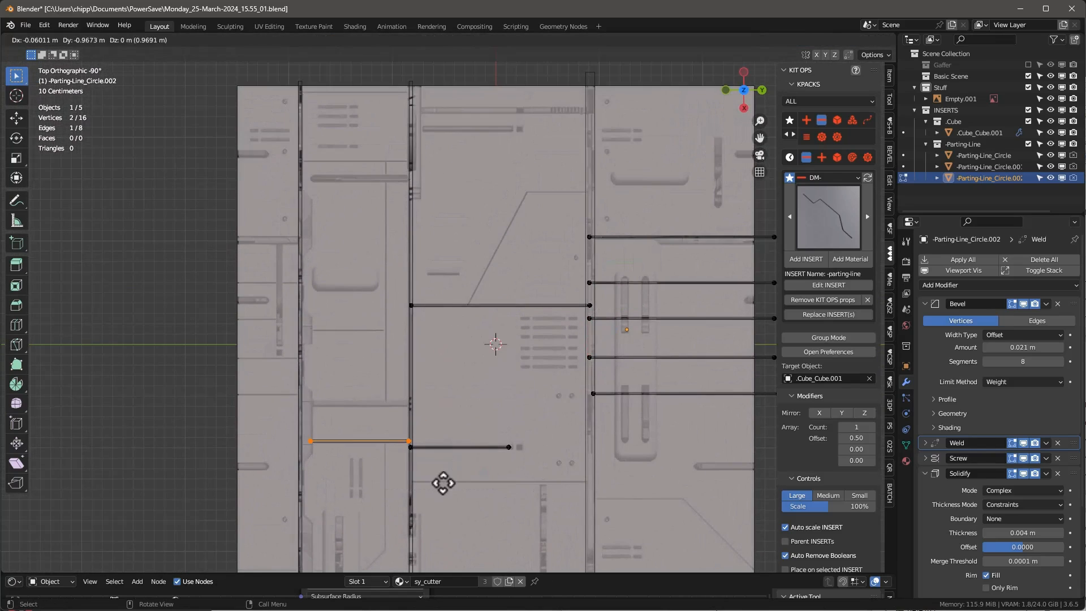
left_click(444, 483)
key("shift+d")
left_click(463, 196)
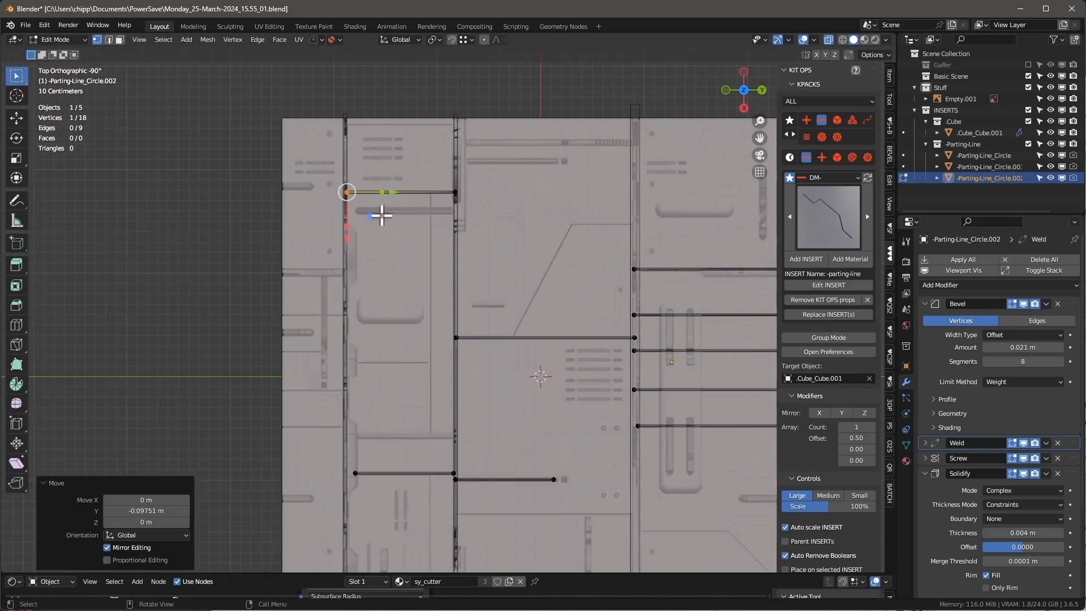
Select the second column's upper segment and duplicate it along X to the seam near the slab's upper edge.
key("l")
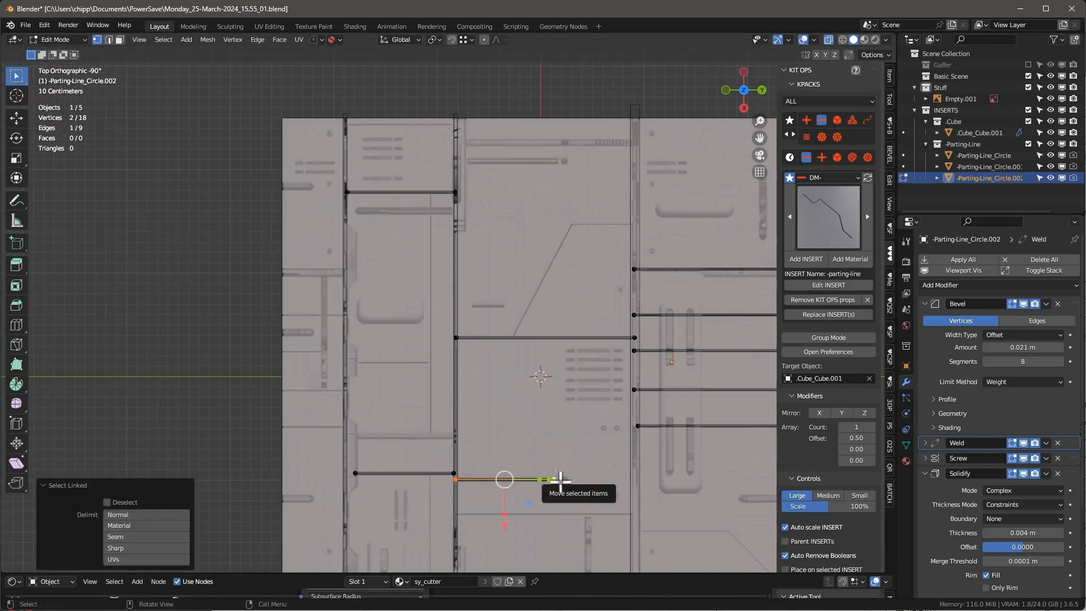
left_click(362, 203)
key("l")
key("shift+d")
key("x")
left_click(375, 135)
Duplicate the segment 2.9195 m along X and -1.086 m along Y into the first column, and copy it along X onto the neighbouring seam.
scroll(435, 283, "down", 2)
key("shift+d")
left_click(347, 543)
scroll(340, 339, "up", 4)
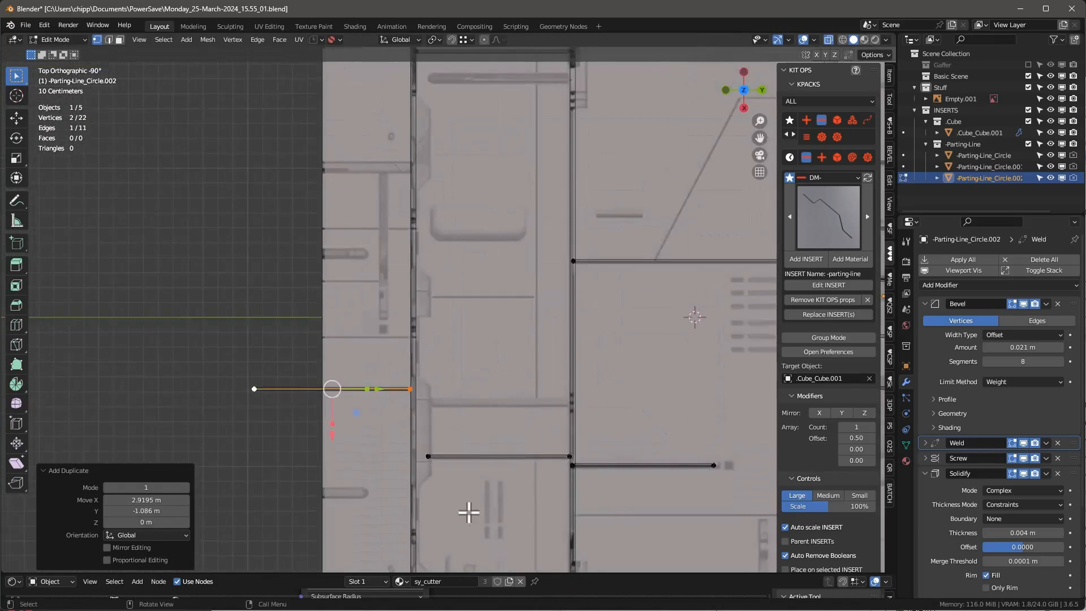
key("shift+d")
key("x")
left_click(430, 365)
middle_click_drag(428, 362, 419, 341, "shift")
scroll(363, 310, "up", 5)
key("g")
key("x")
left_click(291, 378)
Duplicate the first-column segment -0.72473 m along X, and duplicate it once more onto the next seam above.
scroll(292, 376, "down", 3)
key("shift+d")
key("x")
left_click(341, 227)
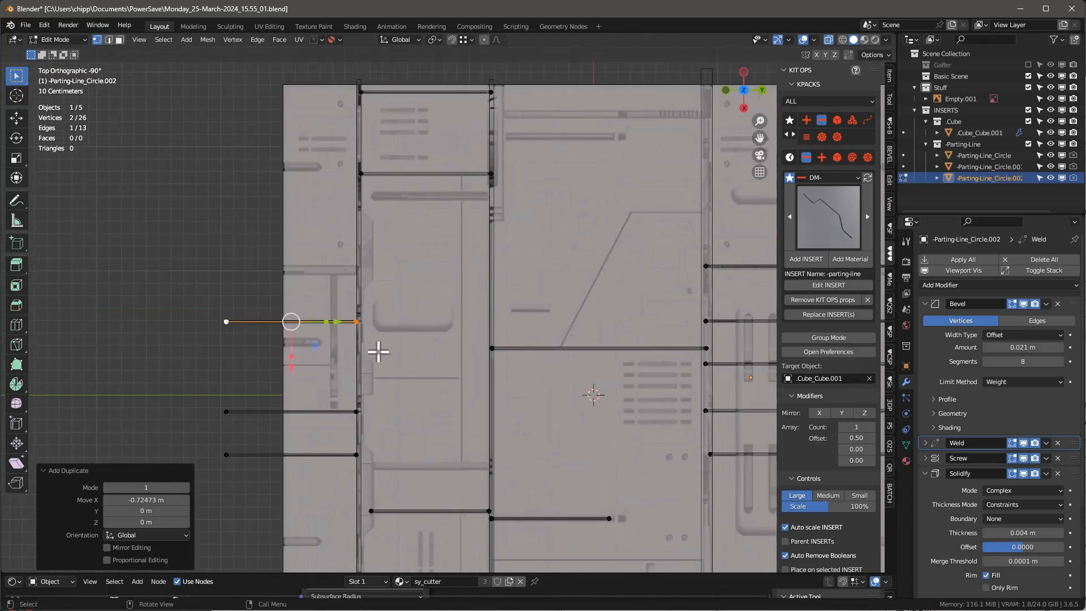
key("shift+d")
key("x")
left_click(379, 298)
Duplicate the segment onto the second column's middle seam and move its end vertex along Y to meet the middle parting line.
key("shift+d")
key("x")
key("x")
key("x")
left_click(537, 507)
scroll(415, 195, "up", 4)
key("g")
key("y")
left_click(576, 195)
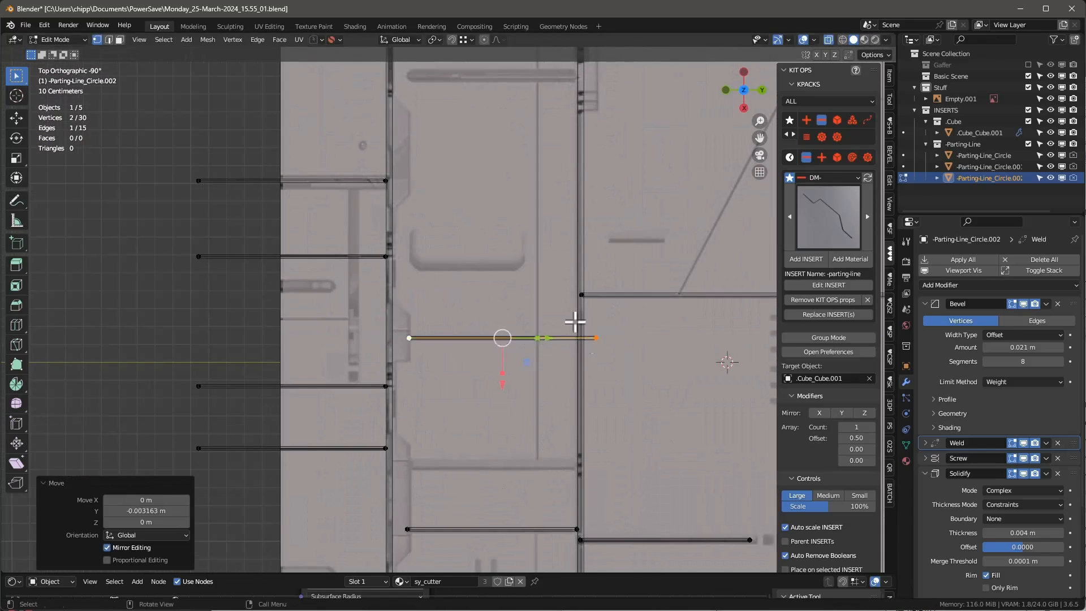
left_click(595, 337)
key("g")
key("y")
Select a first-column segment and duplicate it 1.7181 m along X onto the column's lowest seam.
left_click(298, 276)
key("l")
key("shift+d")
key("x")
left_click(300, 426)
Duplicate the segment onto the third column's lowest cross seam and stretch its end vertex along Y to the right-hand parting line.
key("shift+d")
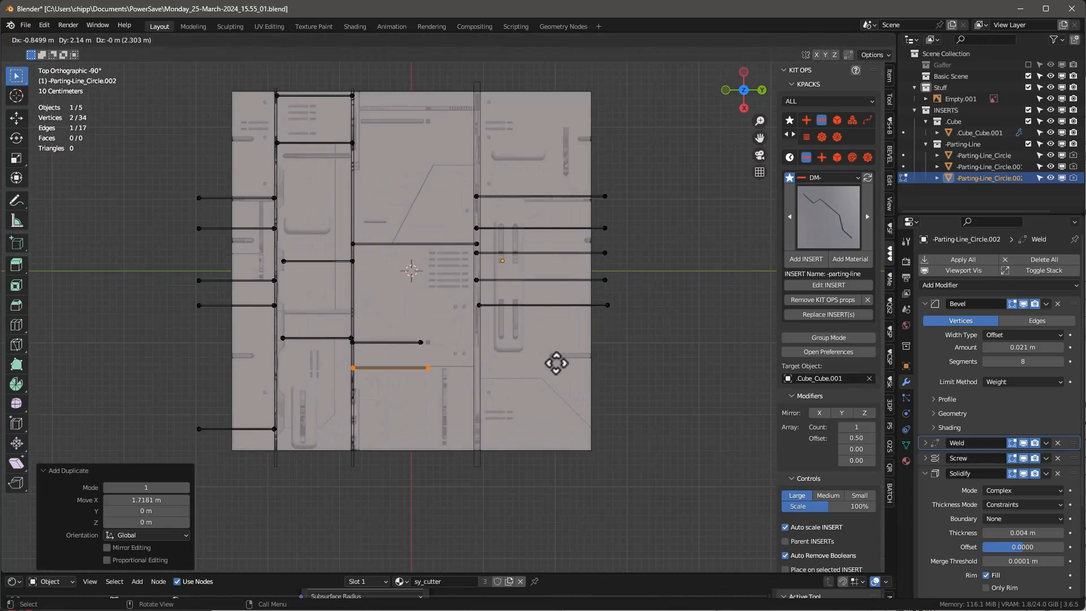
left_click(553, 362)
scroll(417, 339, "up", 4)
left_click(438, 399)
left_click_drag(490, 399, 553, 398)
Create a line from the end vertex along the fourth column's lowest seam, and extrude it diagonally 0.81592 m in X and Y past the slab.
left_click(553, 398)
key("e")
left_click(717, 425)
middle_click_drag(717, 425, 525, 232, "shift")
key("e")
left_click(648, 348)
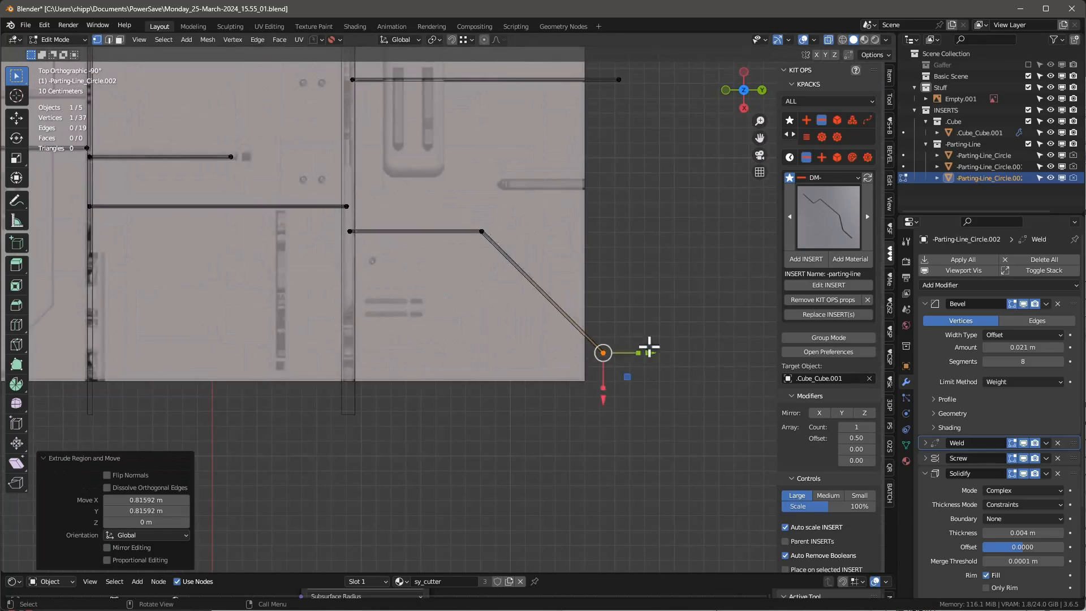
Set the bevel weight of the corner vertex on the fourth column's diagonal seam to 0.57.
left_click(483, 230)
scroll(893, 263, "up", 7)
left_click_drag(806, 158, 865, 159)
Duplicate a segment onto the third column's upper seam, shorten it 0.35066 m along Y, and extrude its end down the slanted seam.
middle_click_drag(456, 296, 589, 441, "shift")
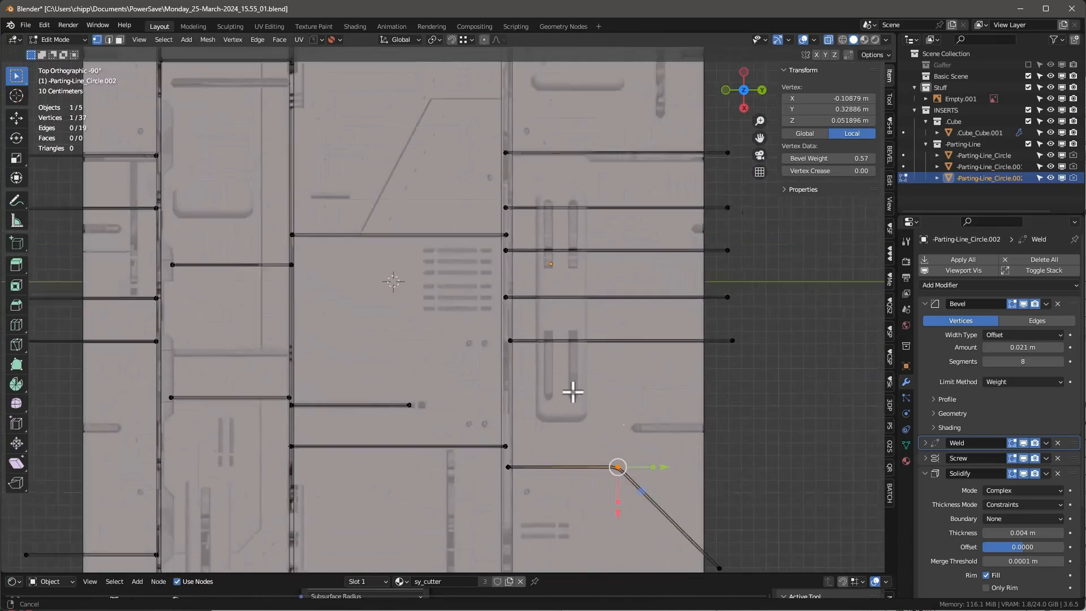
key("l")
key("shift+d")
left_click(521, 145)
left_click(403, 146)
left_click_drag(444, 147, 488, 154)
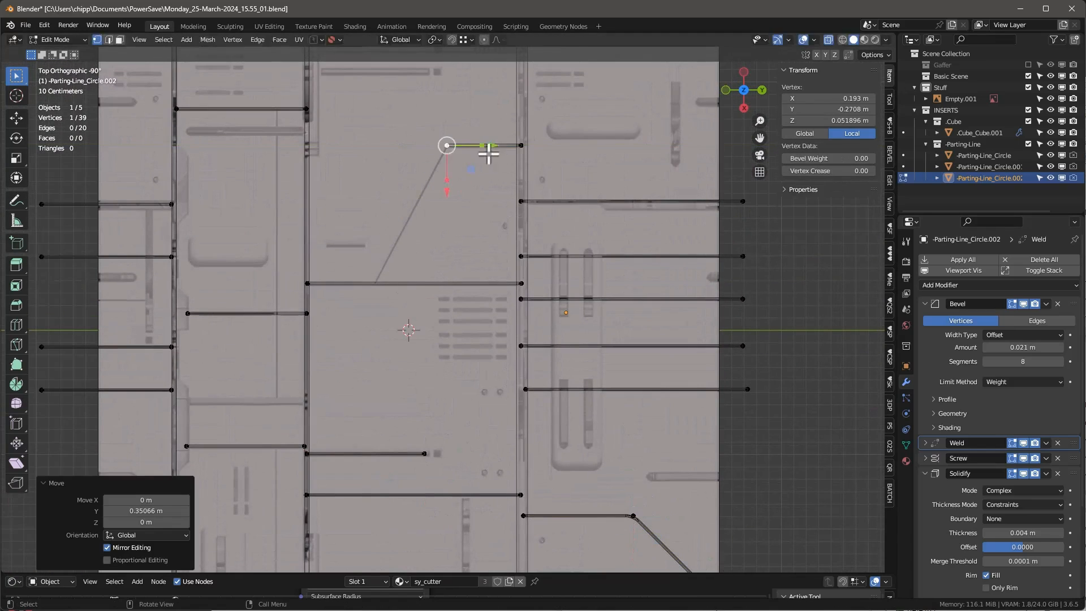
left_click(423, 275)
Duplicate the end vertex onto the short slot beside the slanted seam and extrude it along Y to the slot's length.
key("shift+d")
left_click(318, 242)
key("e")
key("y")
left_click(362, 243)
scroll(396, 237, "down", 2)
scroll(475, 291, "up", 2)
Select the short slot line and duplicate it onto the centre slot of the vent grid's first row.
key("l")
key("shift+d")
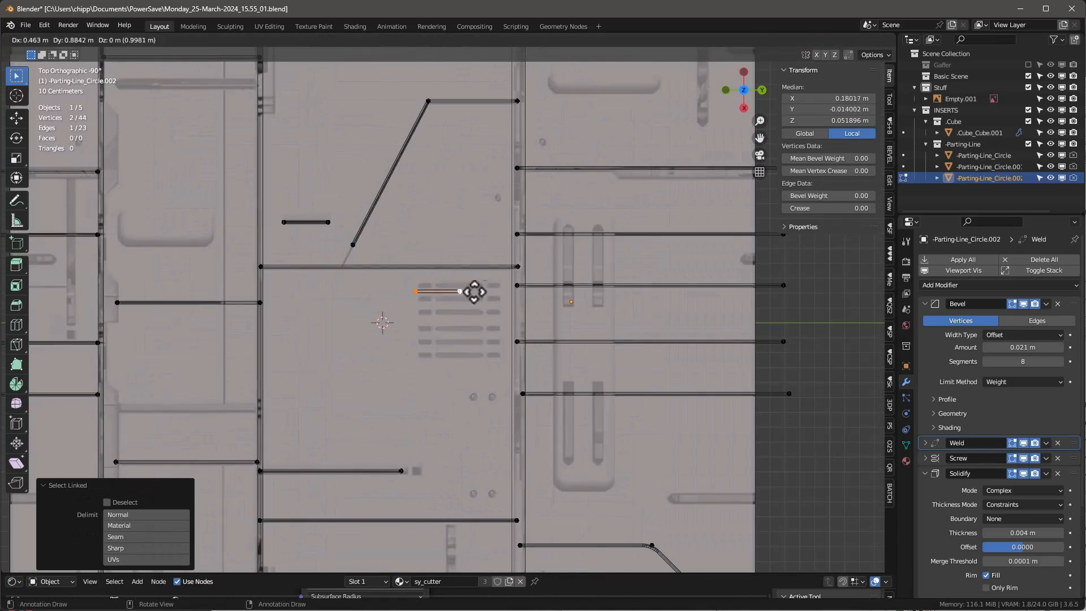
left_click(490, 288)
key("shift+d")
key("x")
left_click(498, 303)
scroll(467, 279, "up", 2)
key("x")
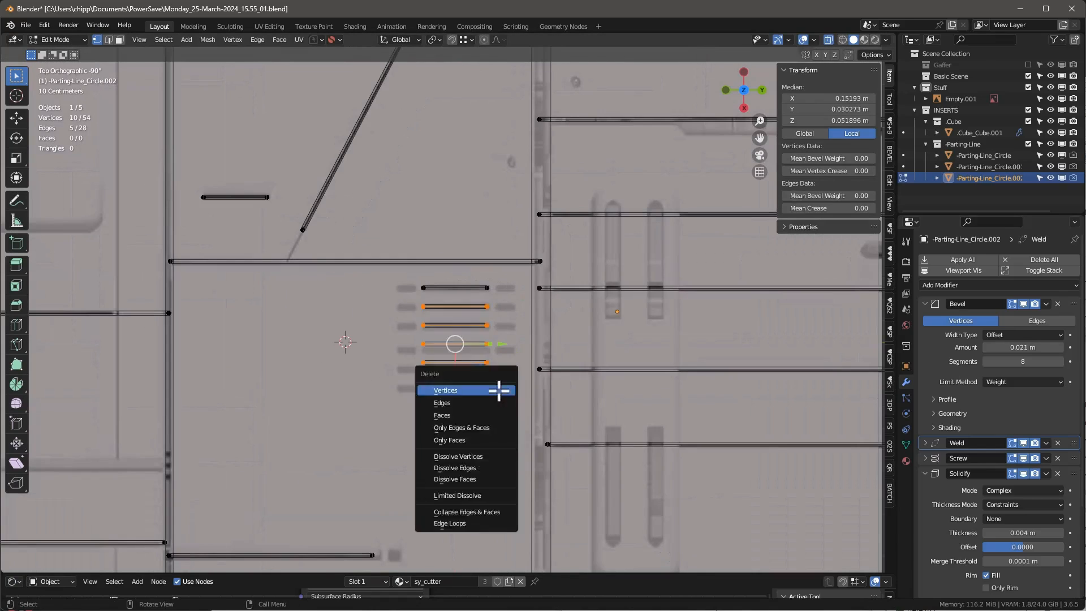
left_click(499, 388)
Duplicate the slot's end vertex along Y, extrude it into a short side dash, and copy the dash to the row's other side.
left_click(416, 294)
key("shift+d")
key("x")
key("y")
left_click(406, 297)
key("e")
key("y")
left_click(424, 300)
key("shift+d")
key("y")
Select the vent grid's complete first row and duplicate it along X onto the remaining five rows.
left_click_drag(385, 276, 524, 312)
left_click(517, 317)
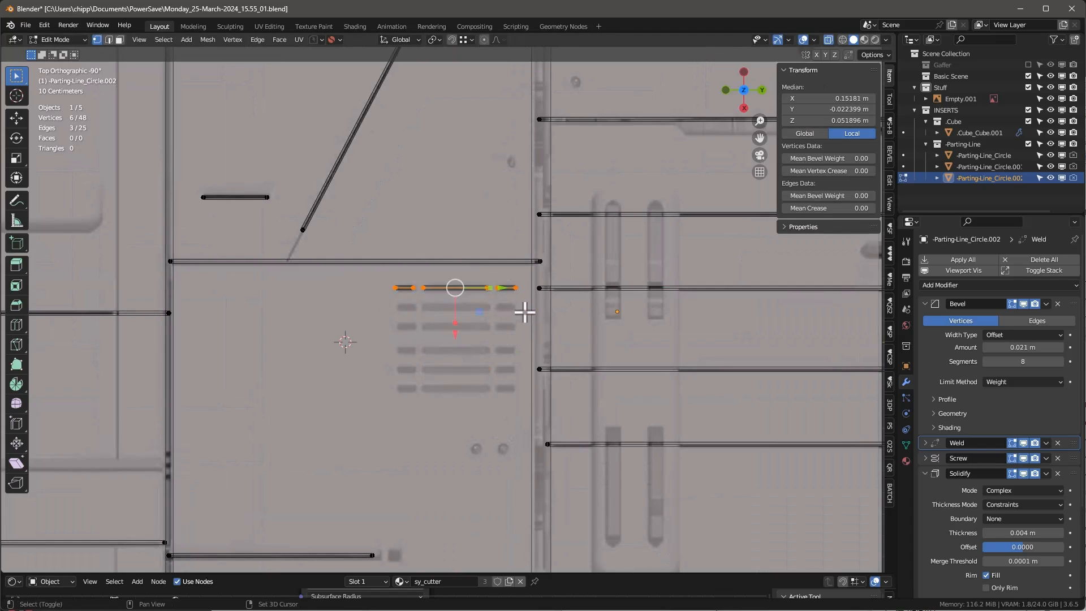
left_click(527, 333)
key("shift+r")
key("shift+r")
key("shift+r")
key("shift+r")
scroll(481, 339, "down", 3)
Duplicate a short vent dash to the start of the second column's first vertical slot and delete its surplus end vertex.
left_click(547, 261)
key("l")
key("shift+d")
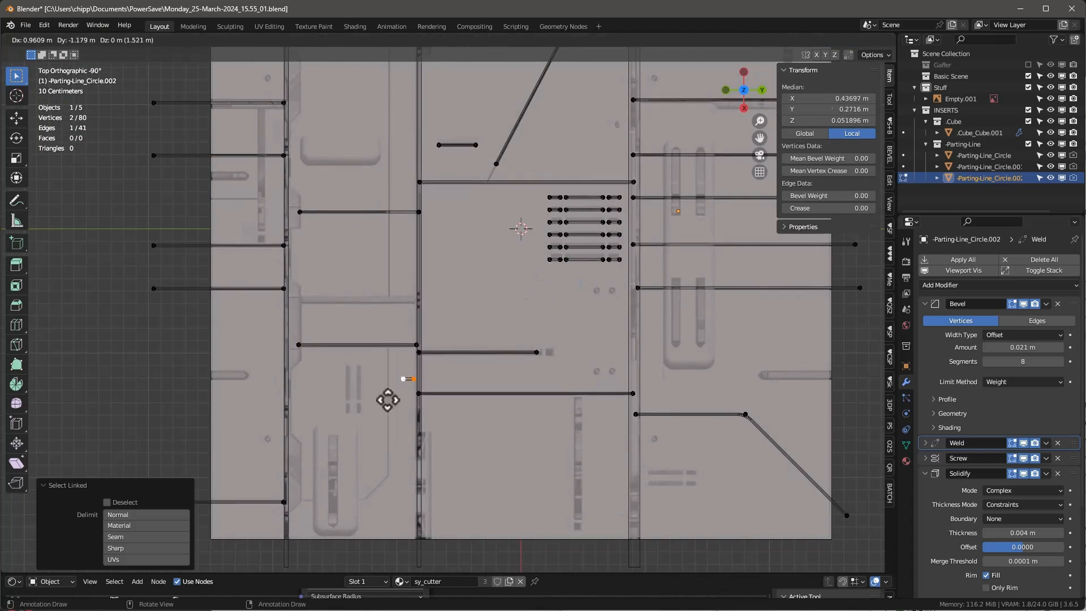
left_click(336, 389)
left_click(368, 371)
key("g")
left_click(371, 408)
key("x")
left_click(371, 402)
Extrude the vertex along X down the vertical slot, duplicate its end 0.042093 m along X, and extrude the short slot below.
left_click(348, 367)
key("e")
key("x")
left_click(352, 411)
scroll(352, 412, "up", 5)
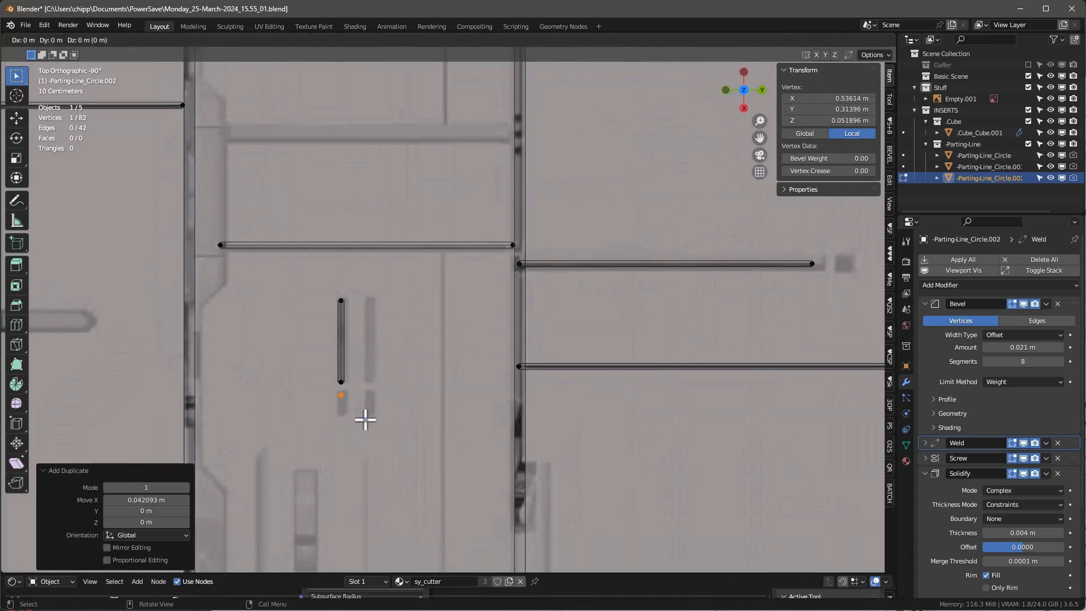
key("x")
left_click(365, 438)
Select the long and short vertical slot lines and duplicate them along Y onto the adjacent pair of slots.
left_click_drag(319, 284, 376, 425)
key("shift+d")
key("y")
left_click(407, 412)
Place a vertex at the top of the seam beside the second column's vertical slots and extrude it along X down the seam.
scroll(407, 367, "down", 4)
left_click(385, 340)
scroll(362, 430, "up", 7)
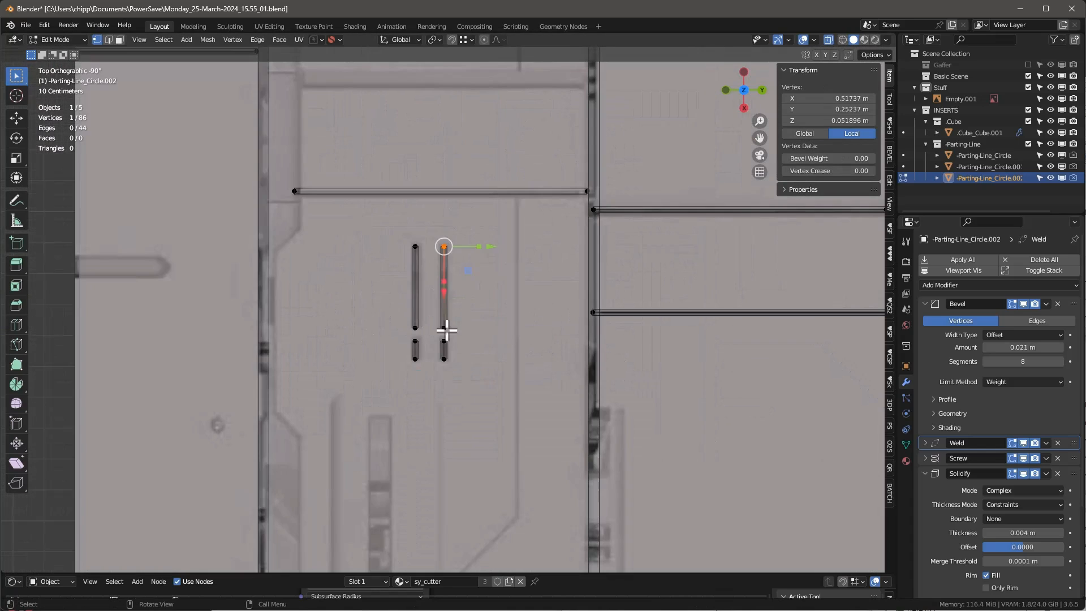
left_click(556, 212)
key("e")
key("x")
left_click(556, 520)
Extrude the seam line diagonally by 0.18118 m in X and -0.18667 m in Y, and extrude short lines along Y on both sides of the pocket.
scroll(525, 455, "down", 4)
scroll(497, 512, "up", 4)
key("e")
left_click(483, 524)
key("e")
key("y")
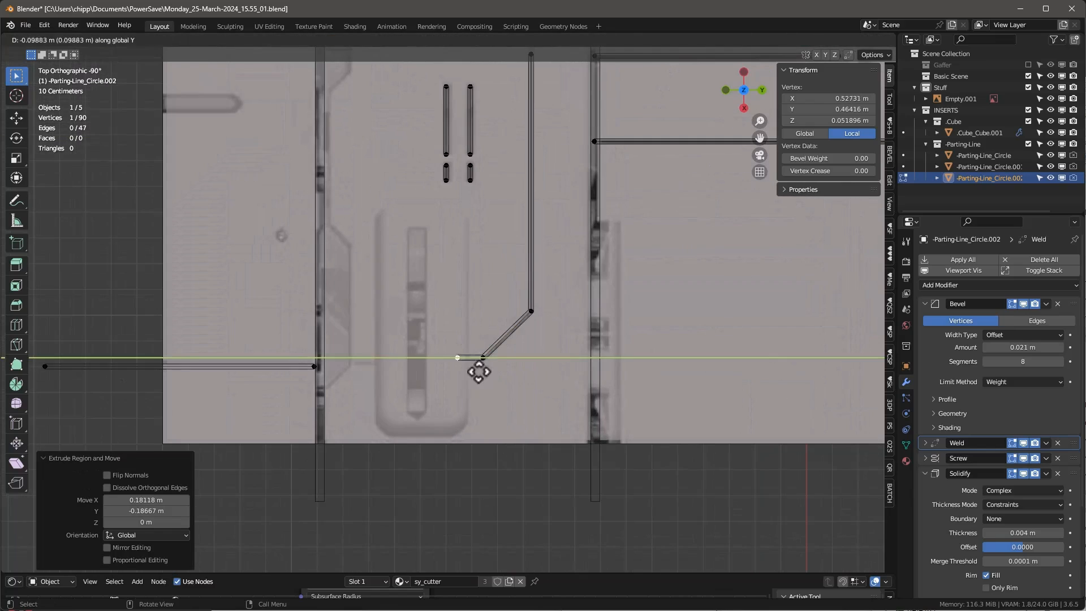
left_click(404, 383)
scroll(412, 378, "down", 3)
middle_click_drag(502, 378, 409, 337, "shift")
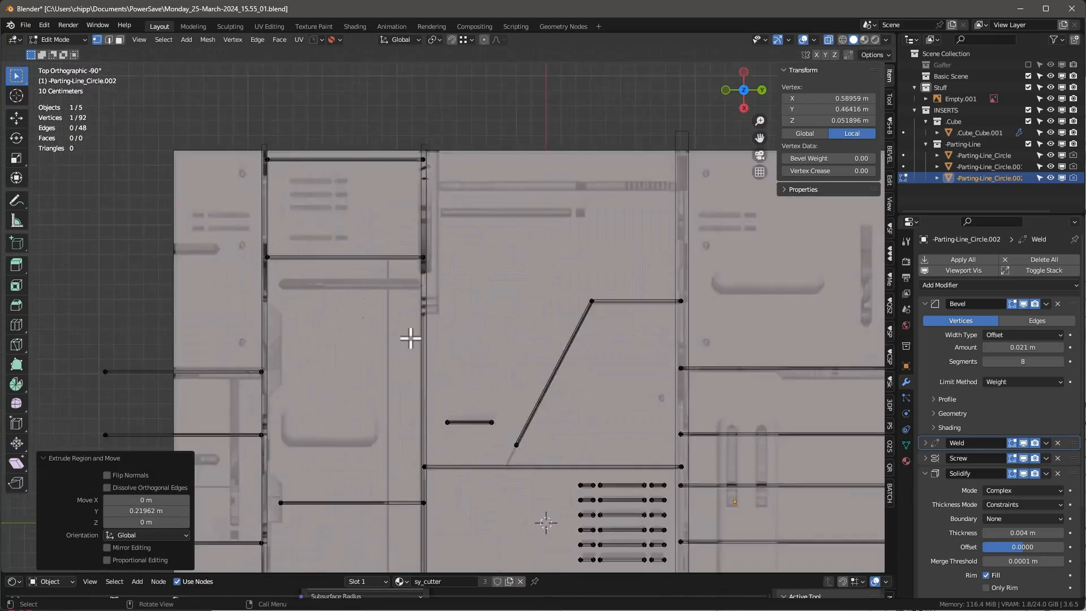
Duplicate a long and short vent dash to the second column's top slot row and fit their end vertices to the reference.
scroll(570, 371, "up", 2)
left_click_drag(579, 360, 469, 379)
key("shift+d")
left_click(375, 182)
scroll(374, 181, "up", 4)
left_click_drag(443, 297, 442, 276)
left_click(370, 231)
left_click_drag(423, 231, 602, 231)
left_click_drag(669, 231, 574, 231)
left_click_drag(461, 231, 523, 231)
Duplicate the dash pair along X onto the second column's other three slot rows, moving the last copy 0.1093 m along X.
left_click_drag(334, 206, 587, 261)
key("shift+d")
key("x")
left_click(571, 302)
key("shift+r")
key("shift+r")
left_click_drag(457, 398, 457, 447)
Duplicate the dash pair onto the two slot rows near the top of the first column.
scroll(580, 332, "down", 5)
key("shift+d")
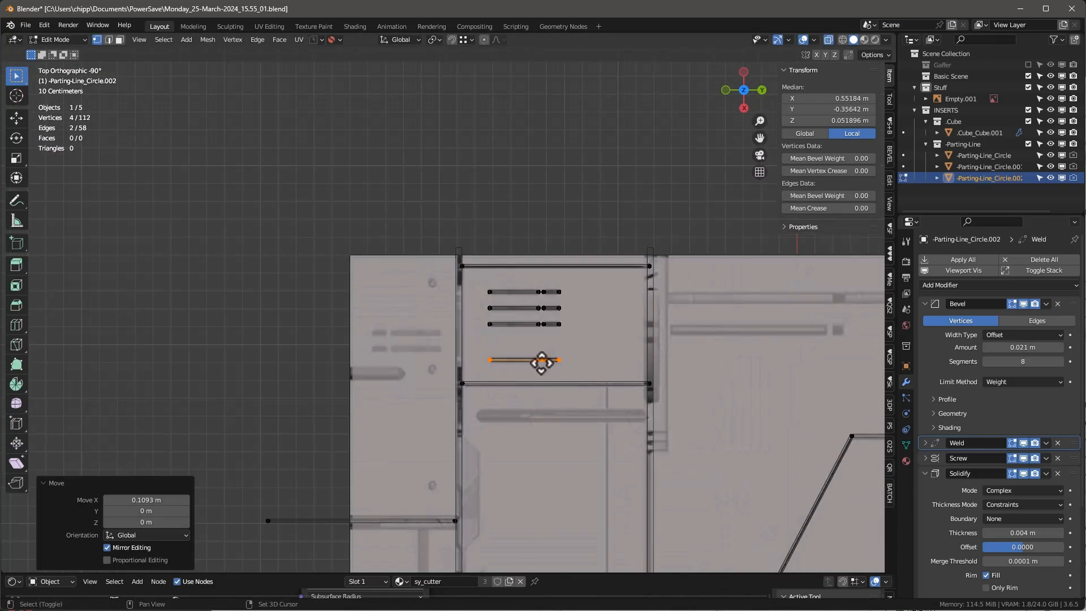
left_click(411, 310)
scroll(384, 289, "up", 3)
left_click(416, 371)
scroll(416, 372, "down", 6)
Duplicate the second column's lowest dash pair to the fourth column and copy it along X onto the second slot row.
left_click_drag(241, 303, 308, 286)
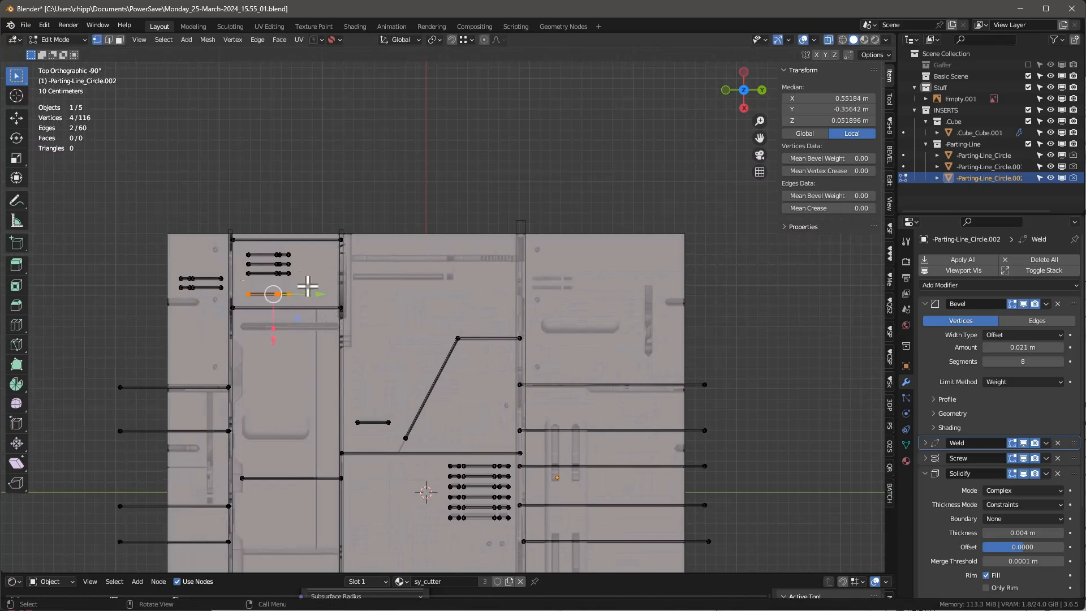
key("shift+d")
left_click(591, 273)
scroll(591, 273, "up", 8)
key("shift+d")
key("x")
left_click(550, 315)
Select the outer ends of the fourth column's four lines and move them -1.5247 m along Y to the pocket's near edge.
scroll(542, 277, "up", 2)
left_click_drag(658, 226, 702, 367)
key("g")
key("y")
left_click(545, 302)
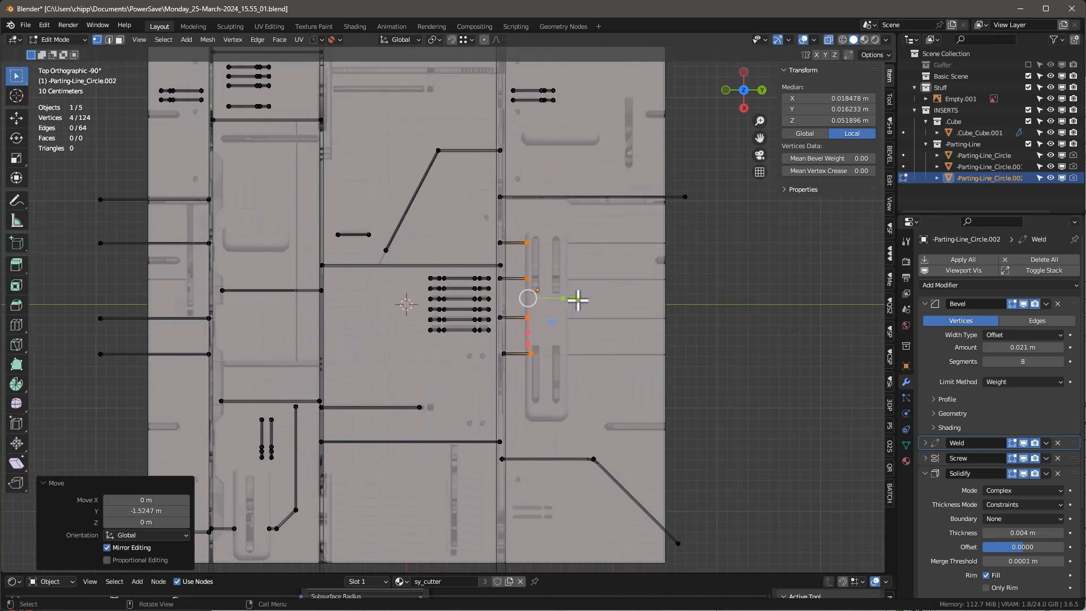
Duplicate the four end vertices along Y to the pocket's far side and extrude them along Y past the panel's outer edge.
scroll(548, 273, "up", 2)
key("shift+d")
key("y")
left_click(610, 303)
key("e")
key("y")
left_click(740, 312)
Duplicate the fourth column's two dash rows 4.0291 m along X onto the slots near the panel's lower edge.
scroll(739, 311, "down", 5)
key("shift+d")
left_click(663, 135)
key("shift+d")
key("x")
left_click(696, 458)
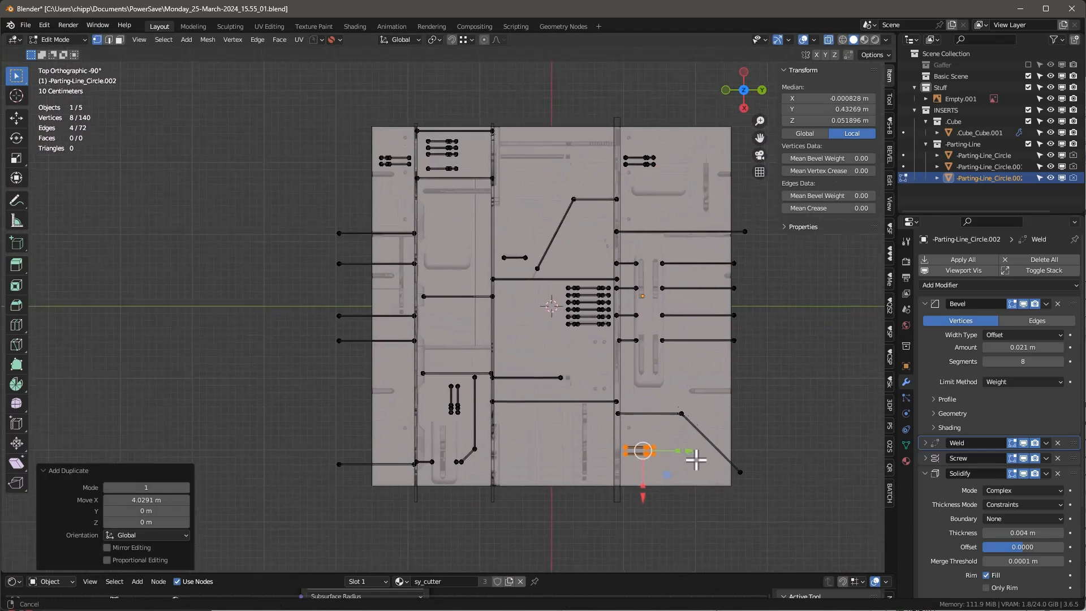
Separate the first column's upper line into its own object and set its Solidify thickness to 0.015 m, with its mesh open for editing.
left_click(359, 275)
key("ctrl+l")
key("p")
key("Tab")
left_click(440, 273)
scroll(440, 271, "up", 4)
left_click(1060, 533)
key("Tab")
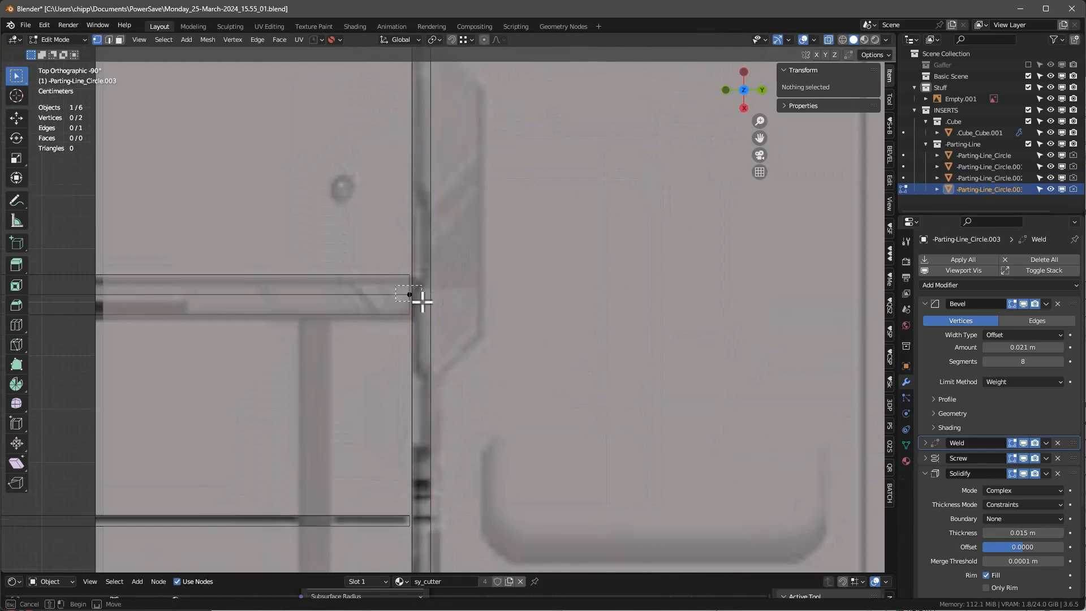
Move the end vertex of the first column's wide line along Y to meet the column seam.
left_click(284, 290)
key("g")
key("y")
left_click(350, 301)
Duplicate a vertex to the lower end of the third column's diagonal seam and extrude it about 0.15 m along X to the horizontal line.
key("shift+d")
left_click(560, 351)
scroll(457, 387, "up", 14)
key("g")
left_click(412, 354)
key("e")
key("x")
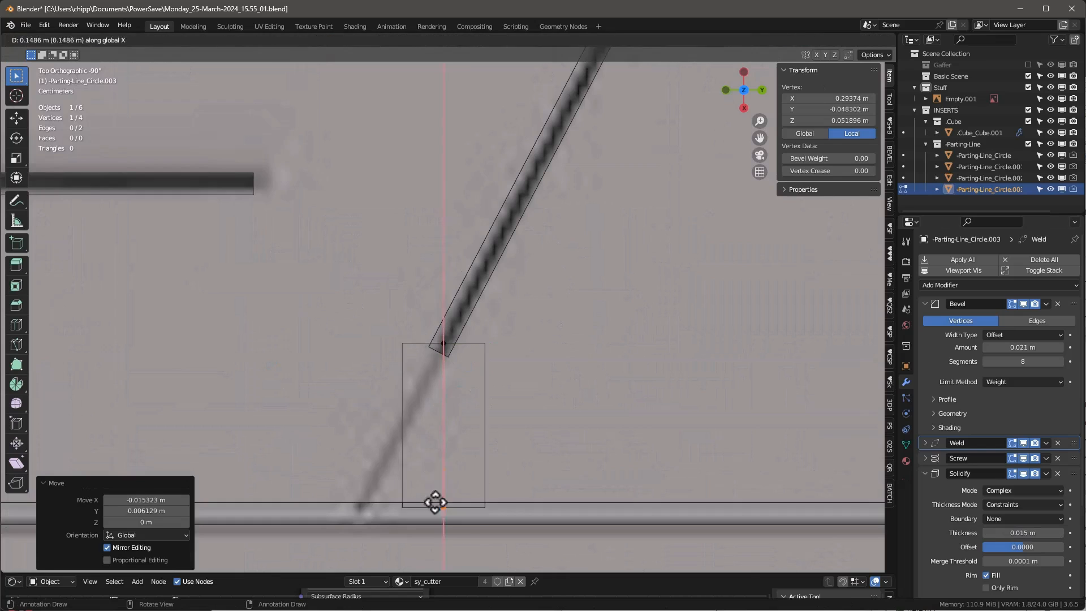
left_click(436, 502)
key("g")
key("y")
key("ctrl+z")
Select both vertices of the short segment at the diagonal's end and move it -0.058839 m along Y.
left_click(433, 343, "shift")
key("g")
key("y")
left_click(449, 410)
scroll(428, 460, "down", 10)
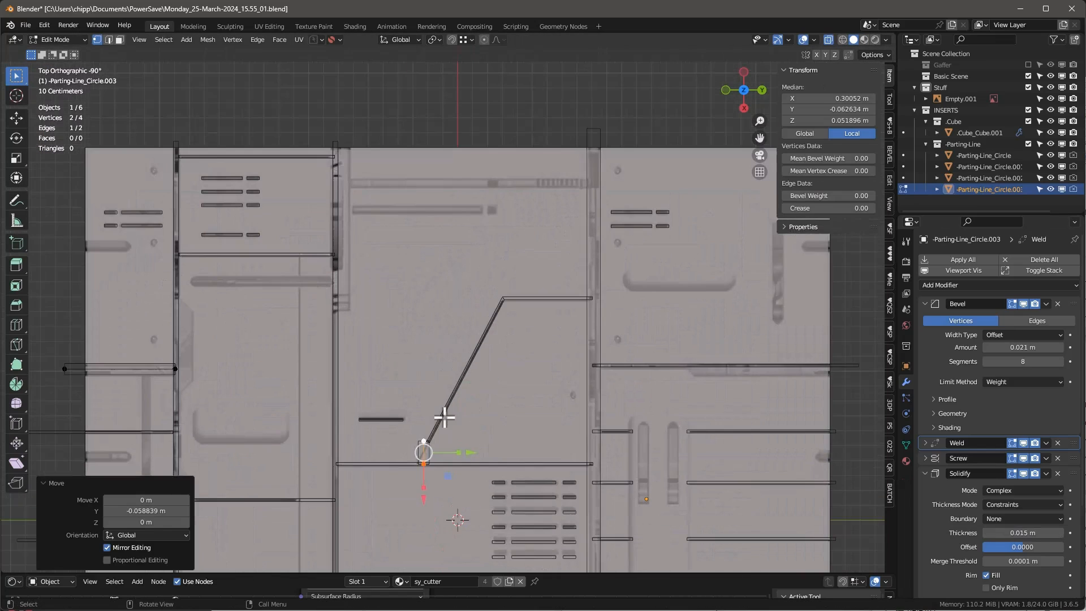
Duplicate a vertex to the top of the narrow strip beside the second-to-third column seam, extrude it down the strip, and adjust its end along X.
left_click(444, 416)
key("shift+d")
left_click(383, 118)
key("e")
left_click(383, 285)
scroll(340, 272, "up", 5)
left_click(410, 377)
key("g")
key("x")
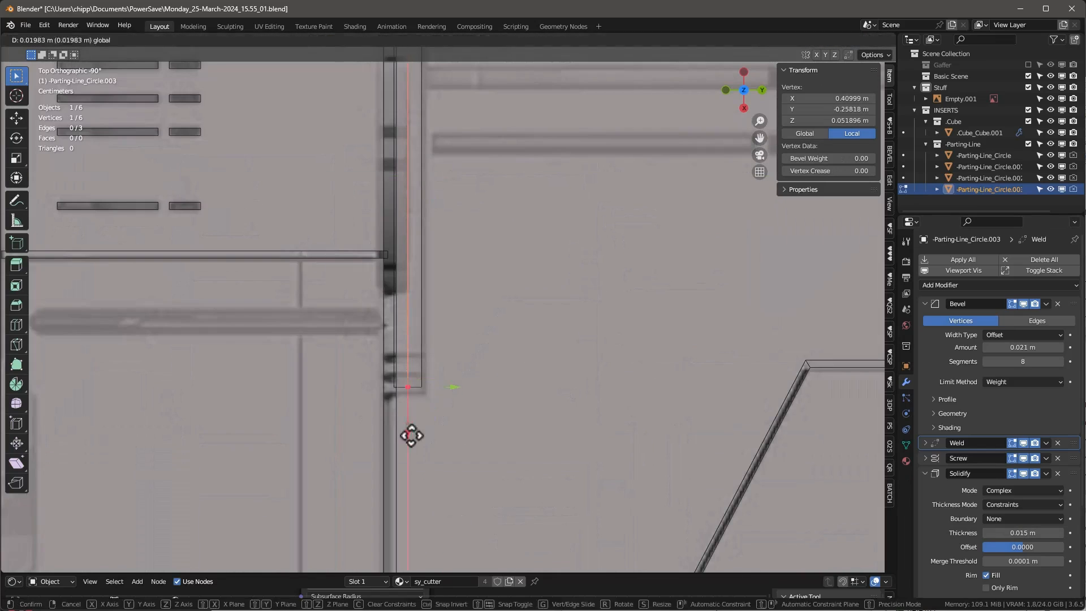
Set the wide lines' Solidify thickness to 0.012 m.
scroll(415, 340, "down", 6)
double_click(1030, 529)
type("0.012")
Move the vertical strip line -0.005148 m along Y, and realign the short segment at the diagonal's end along Y.
scroll(421, 308, "up", 5)
scroll(340, 383, "up", 5)
key("l")
key("g")
key("y")
left_click(404, 294)
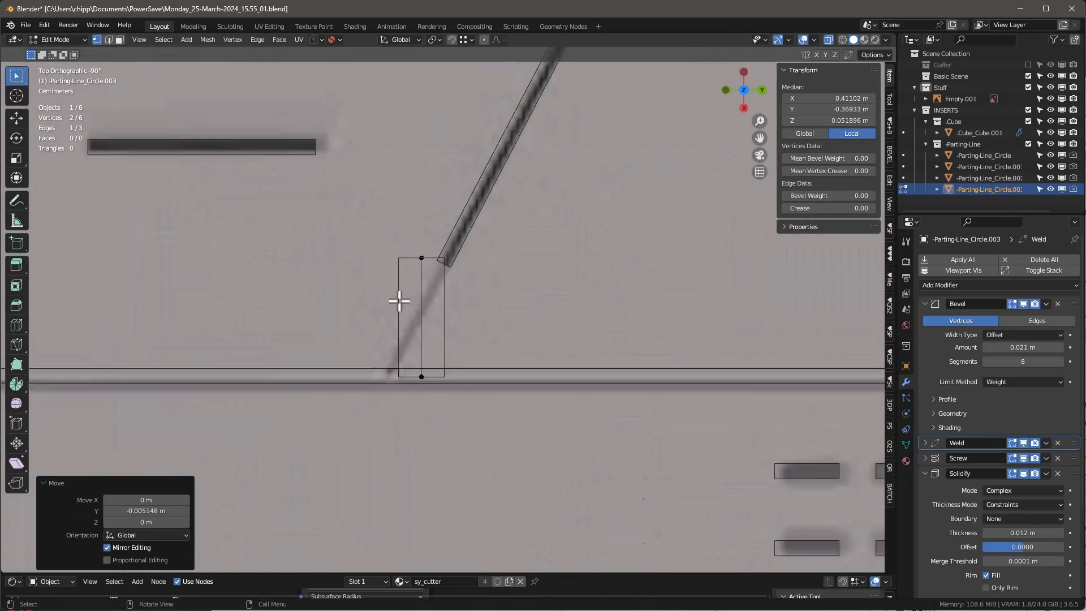
key("l")
key("g")
key("y")
left_click(497, 332)
Extrude a line along Y through the third column's top slot, and duplicate a vertex 0.17836 m in X and -1.5218 m in Y to the slot below.
left_click(449, 226)
key("shift+d")
left_click(466, 199)
key("e")
key("y")
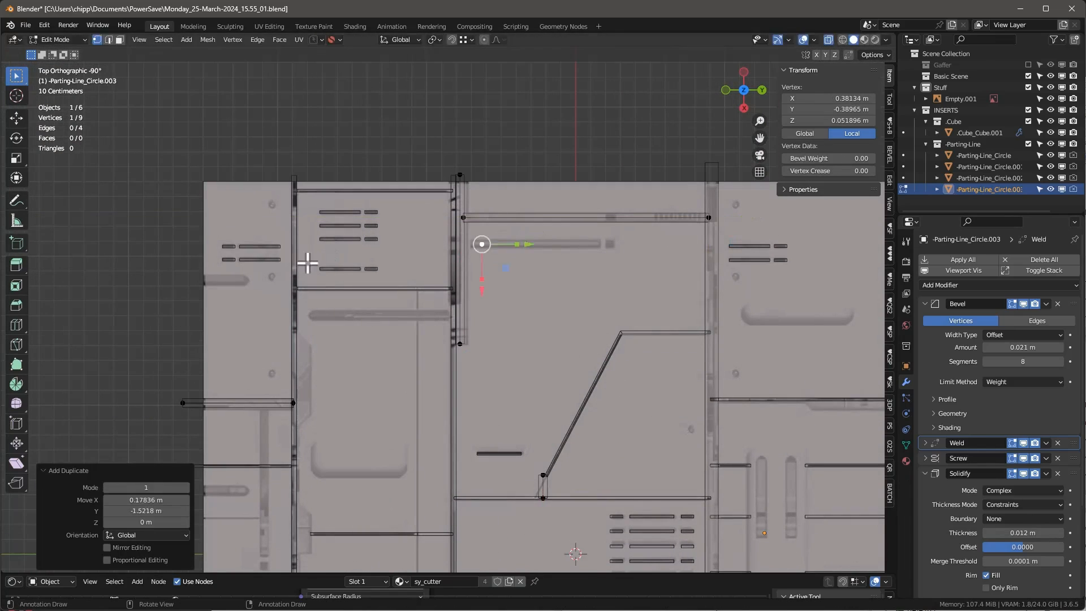
Extrude the third column's second slot line along Y and add a short line in the small slot beyond its end.
key("e")
key("y")
left_click(425, 279)
scroll(541, 247, "up", 2)
middle_click_drag(541, 247, 405, 310, "shift")
key("shift+d")
scroll(438, 312, "down", 4)
left_click(492, 283)
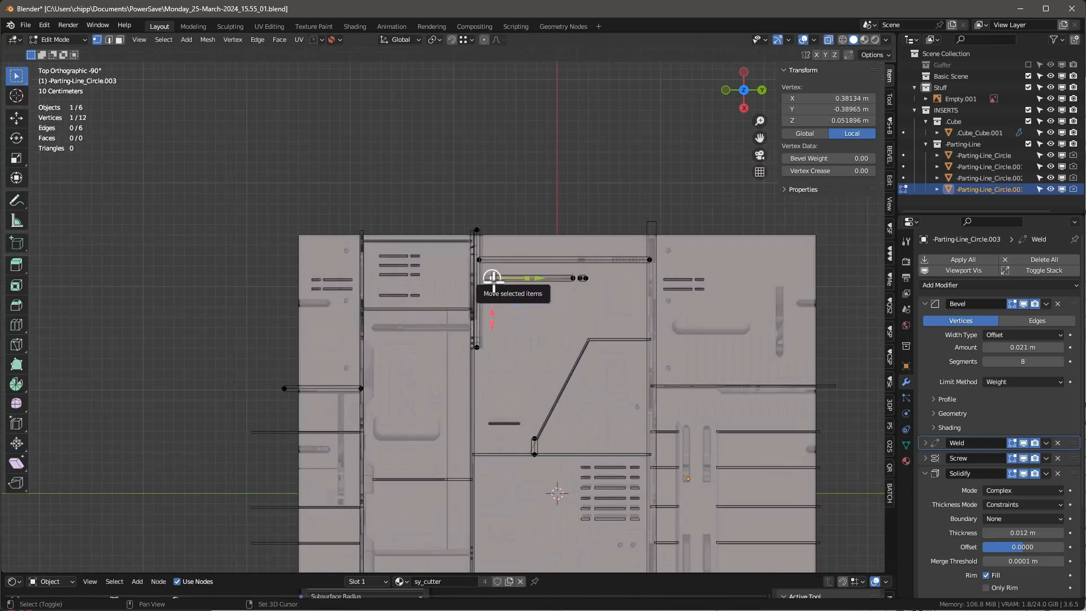
Duplicate the slot's start vertex to the first column's upper edge slot and extrude it along Y to the slot's end.
key("shift+d")
left_click(293, 309)
key("e")
key("y")
left_click(328, 316)
Add a line in the fourth column's upper vertical slot and extrude another 1.011 m along Y over the step in the seam below.
middle_click_drag(470, 325, 325, 280, "shift")
key("shift+d")
key("shift+d")
left_click(594, 382)
key("e")
key("y")
left_click(695, 370)
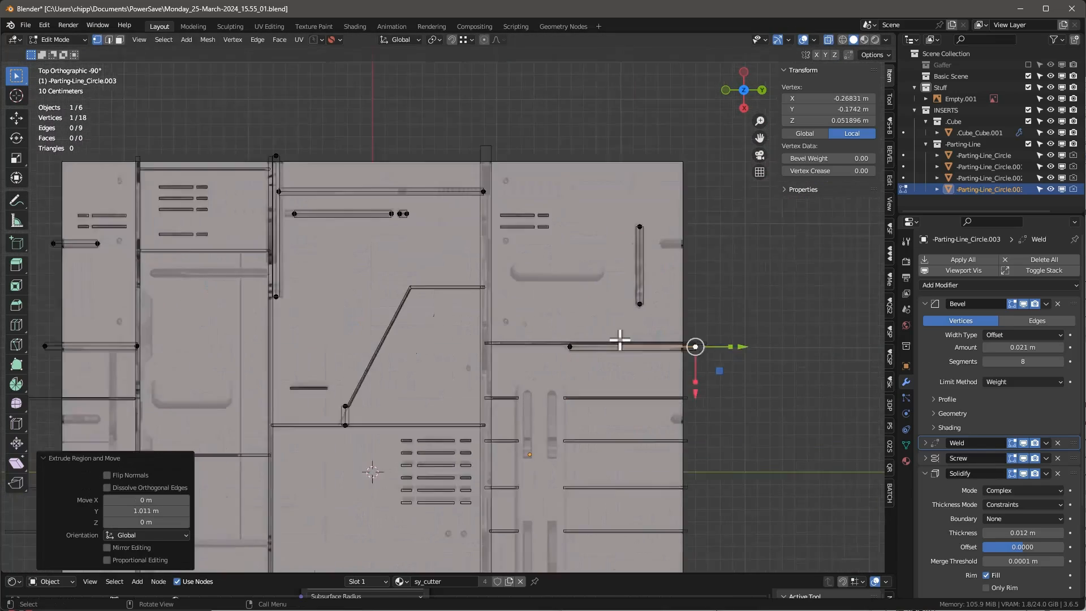
Duplicate a vertex to the third column's lower vertical slot and extrude the long line and a 0.064515 m end line along X.
key("shift+d")
left_click(391, 573)
scroll(503, 570, "up", 2)
key("e")
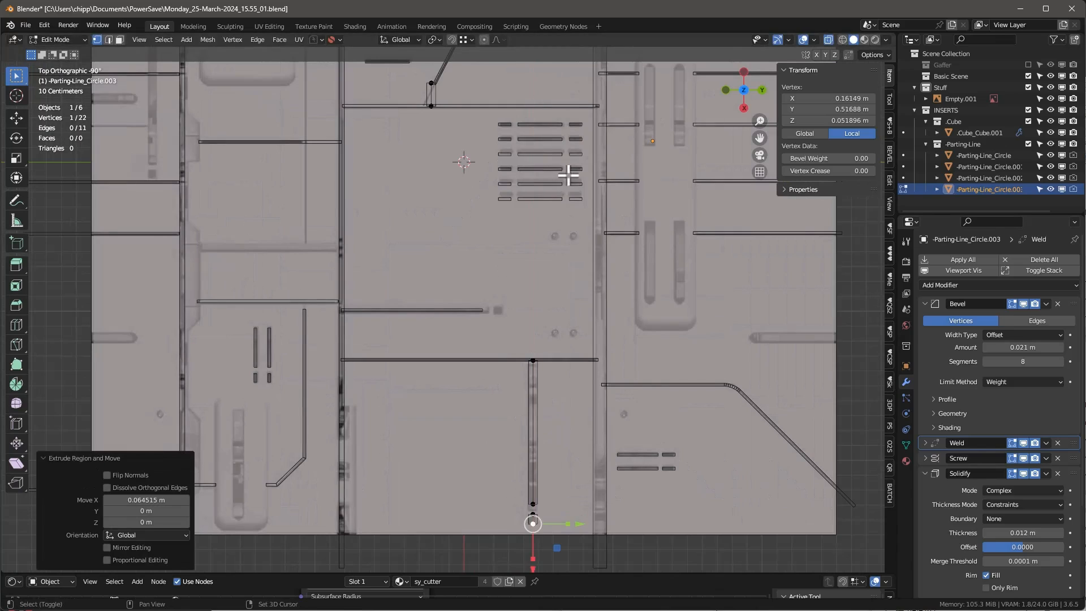
Duplicate a vertex to the next slot, extrude a line along it, and select the seam-side end of the first column's upper wide line.
left_click(400, 202)
key("shift+d")
left_click(150, 148)
key("e")
key("x")
key("y")
left_click(215, 161)
left_click(383, 224)
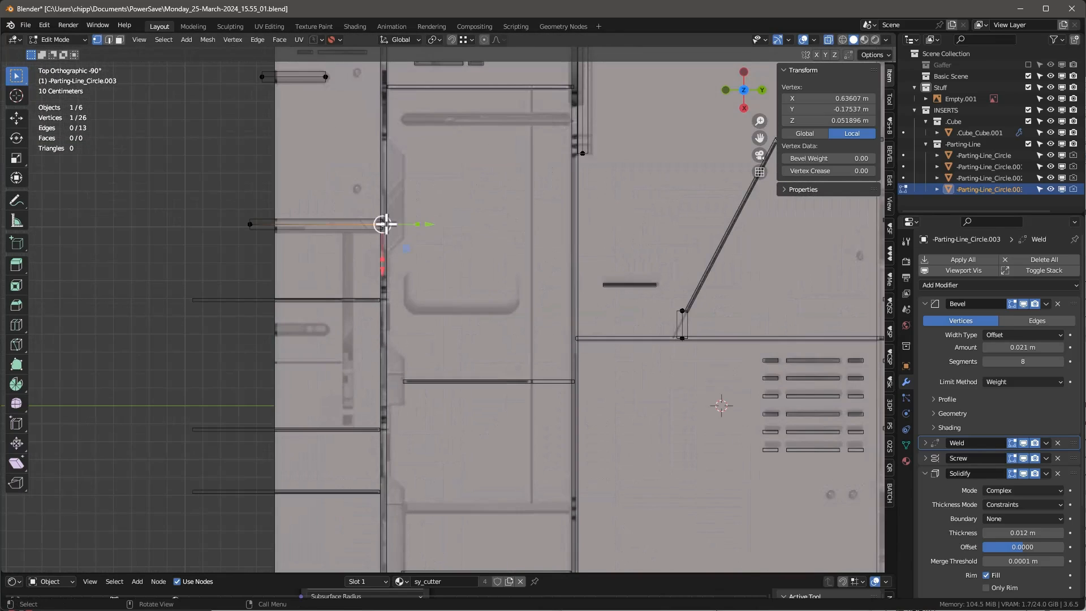
Add two wide lines on the upper and middle steps beside the first seam, extruding along X, the middle one 0.32574 m.
key("shift+d")
left_click(418, 149)
key("e")
key("x")
left_click(452, 251)
left_click(471, 406)
middle_click_drag(466, 425, 436, 209, "shift")
Add wide lines on the first seam's two lower steps and in the second column's lower vertical slot, extruding the slot line 0.71156 m along X.
key("shift+d")
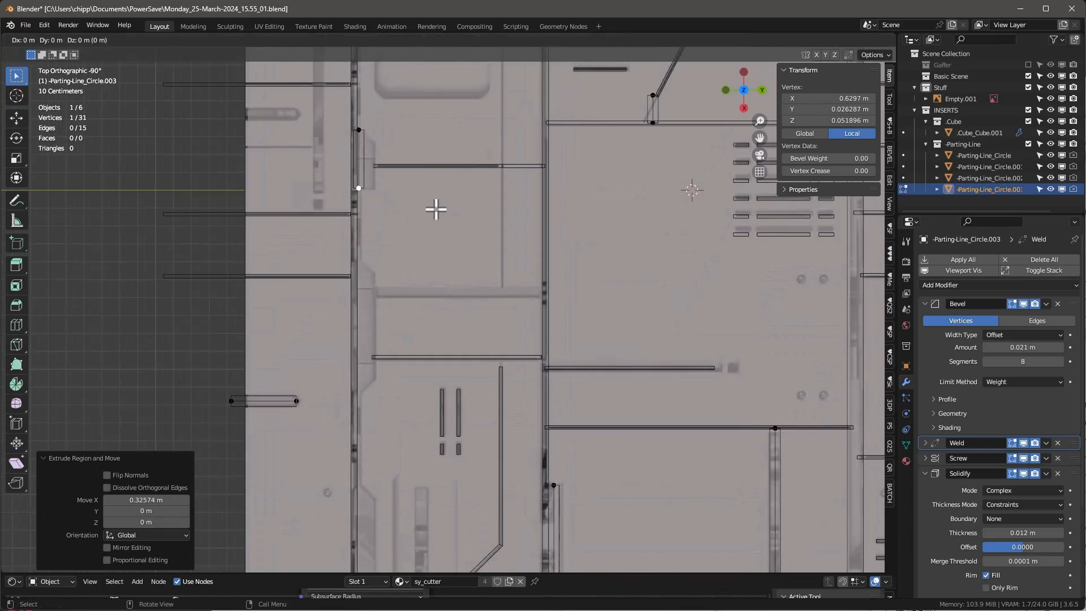
left_click(495, 412)
middle_click_drag(485, 436, 547, 227, "shift")
key("shift+d")
key("x")
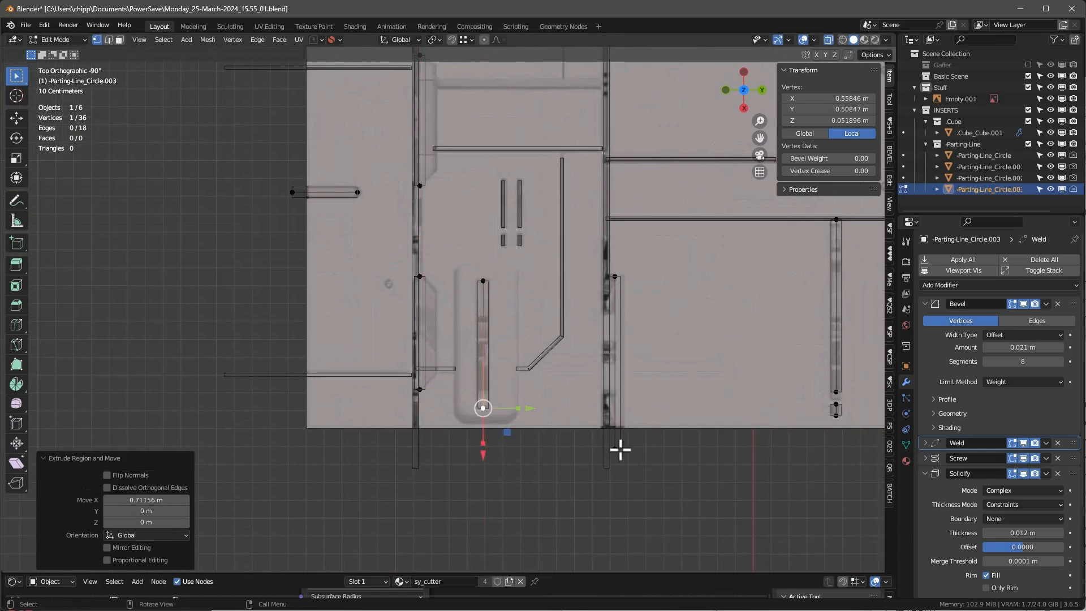
Duplicate a vertex to one of the fourth column's upper paired vertical slots and extrude it along X over the slot's length.
scroll(351, 444, "down", 6)
key("shift+d")
left_click(523, 182)
scroll(523, 230, "up", 8)
key("e")
key("x")
left_click(575, 336)
Duplicate the linked slot line along Y to its neighbouring slot, and copy the pair along X onto the two slots below.
key("l")
key("shift+d")
key("y")
key("shift+d")
key("x")
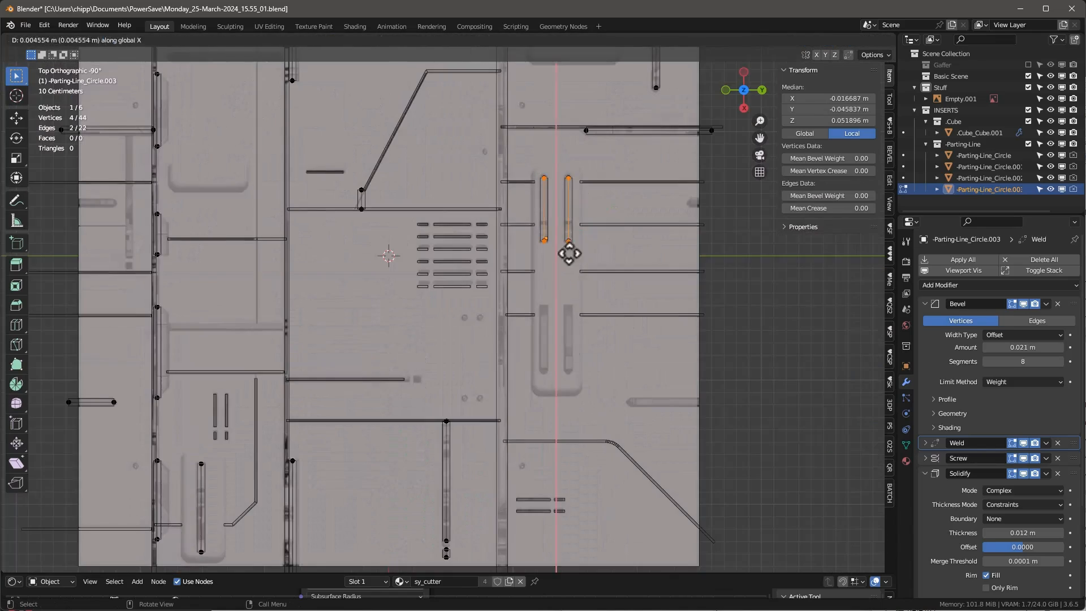
left_click(569, 383)
Duplicate a vertex to the second column's upper horizontal slot and extrude it -0.94618 m along Y.
left_click(706, 326)
key("shift+d")
left_click(442, 196)
scroll(441, 197, "up", 5)
key("e")
key("y")
left_click(181, 210)
scroll(330, 179, "down", 5)
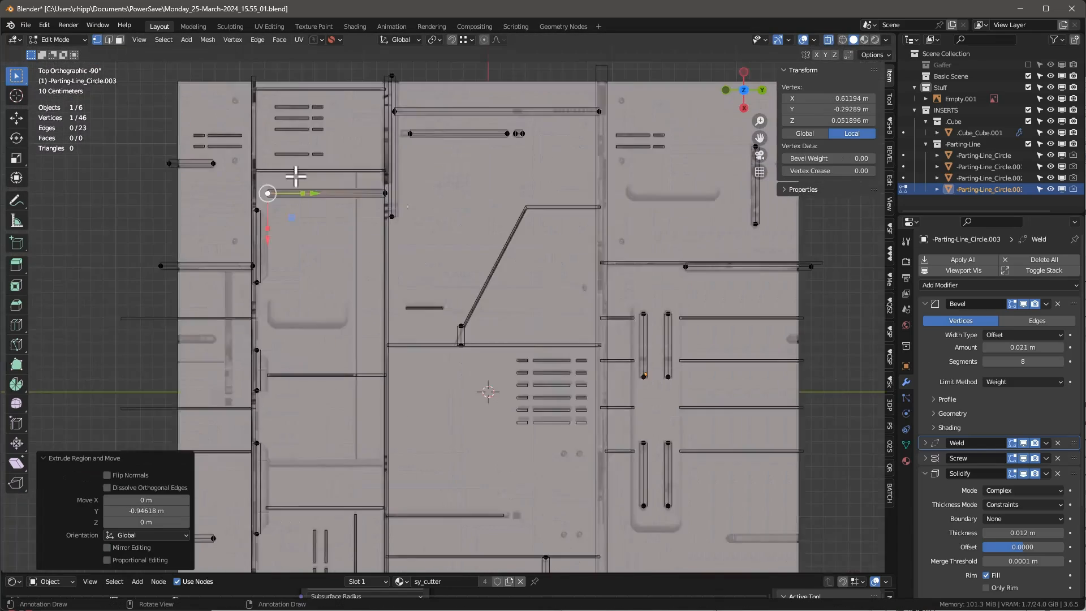
Add a line along X in the first column's vertical slot and a 0.056429 m piece over the small square below it.
scroll(271, 215, "up", 3)
key("shift+d")
left_click(318, 316)
key("e")
key("x")
left_click(320, 534)
scroll(337, 481, "up", 3)
key("shift+d")
key("x")
left_click(466, 382)
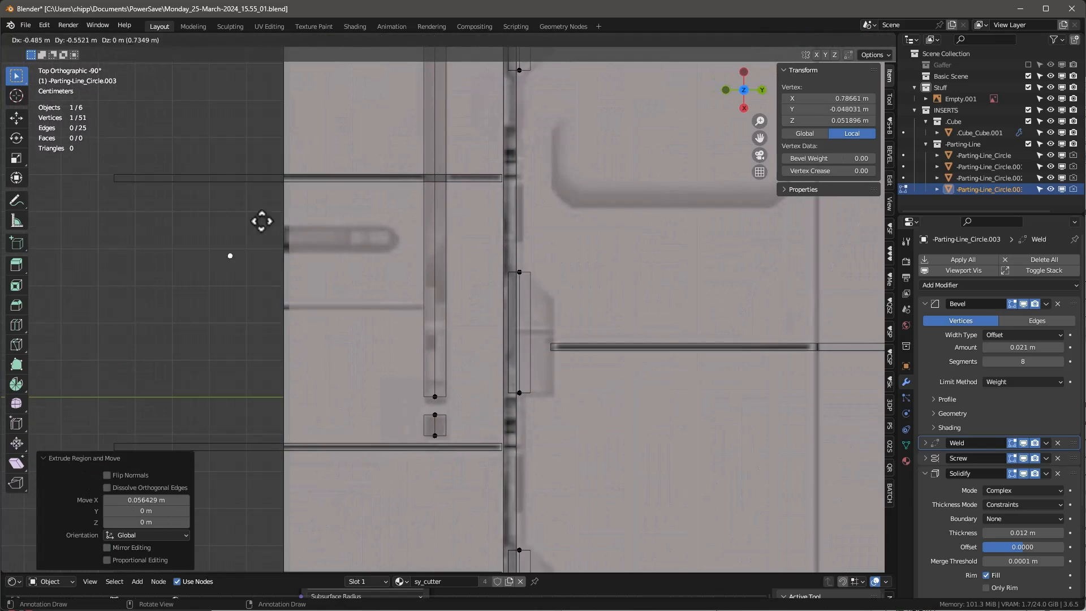
Duplicate a vertex to the outer edge of the first column's middle horizontal slot and extrude it along Y to the slot's end.
left_click(261, 208)
key("e")
key("y")
left_click(419, 224)
scroll(294, 245, "down", 8)
Duplicate a vertex to the fourth column's upper horizontal slot and extrude it along Y across the slot.
key("shift+d")
left_click(786, 103)
key("e")
key("y")
left_click(525, 235)
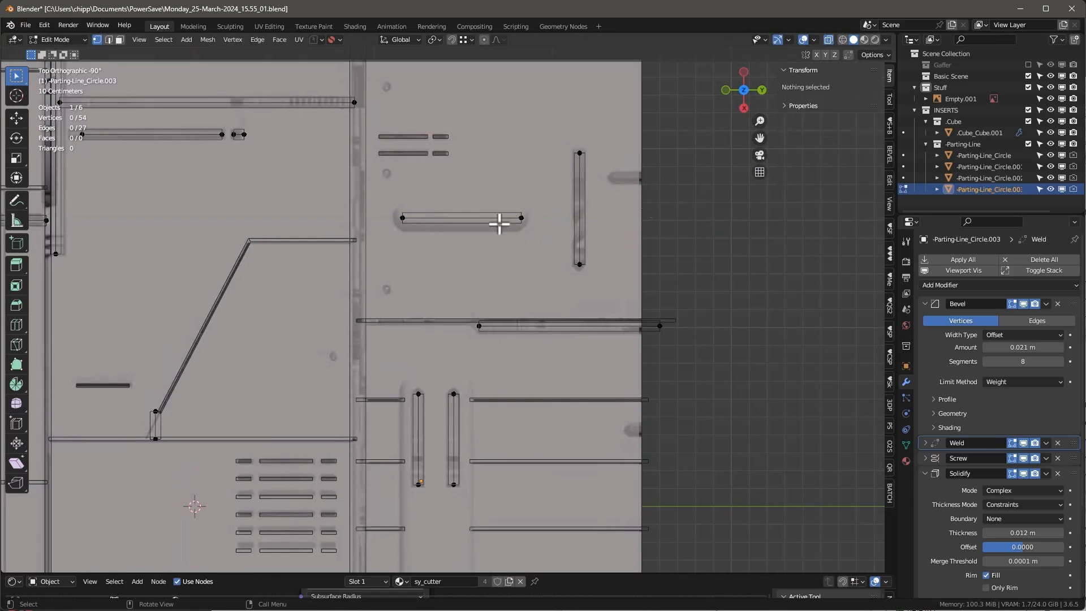
Duplicate the horizontal slot line's end vertex to the fourth column's upper outer-edge slot and extrude it inward along Y.
left_click(521, 218)
key("shift+d")
left_click(653, 177)
key("e")
key("y")
left_click(614, 179)
Add lines in the fourth column's middle and lower outer-edge slots, extruding each duplicated vertex inward along Y.
key("shift+d")
left_click(674, 459)
key("e")
key("y")
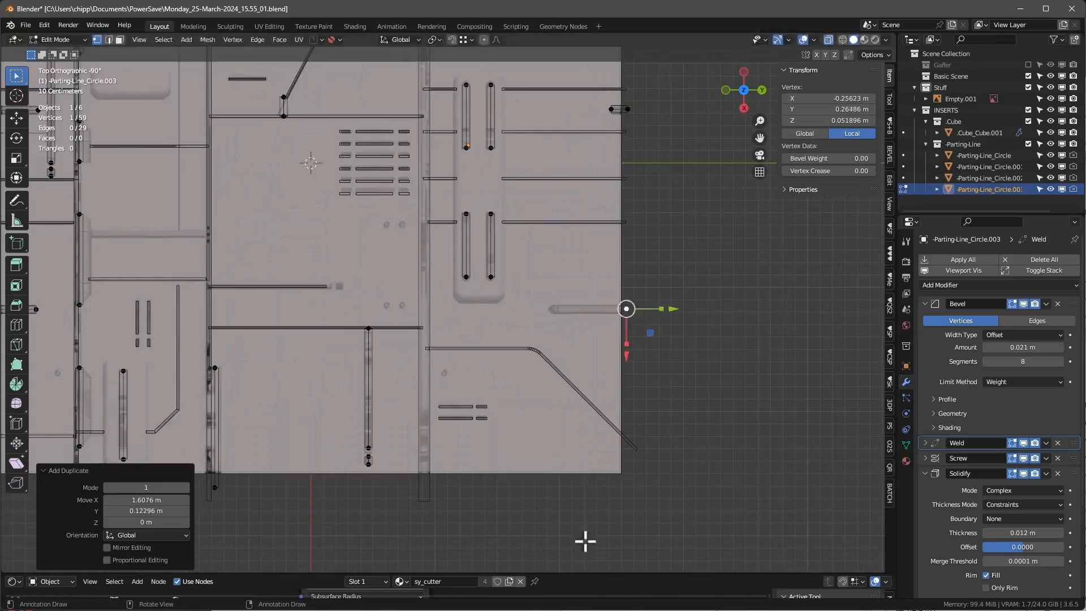
key("e")
key("y")
left_click(514, 540)
Duplicate a vertex to the second column's lower horizontal slot and extrude it -1.0246 m along Y to the first seam.
scroll(432, 325, "down", 3)
key("shift+d")
left_click(226, 275)
scroll(319, 280, "up", 4)
key("e")
key("y")
left_click(457, 390)
middle_click_drag(475, 402, 485, 416)
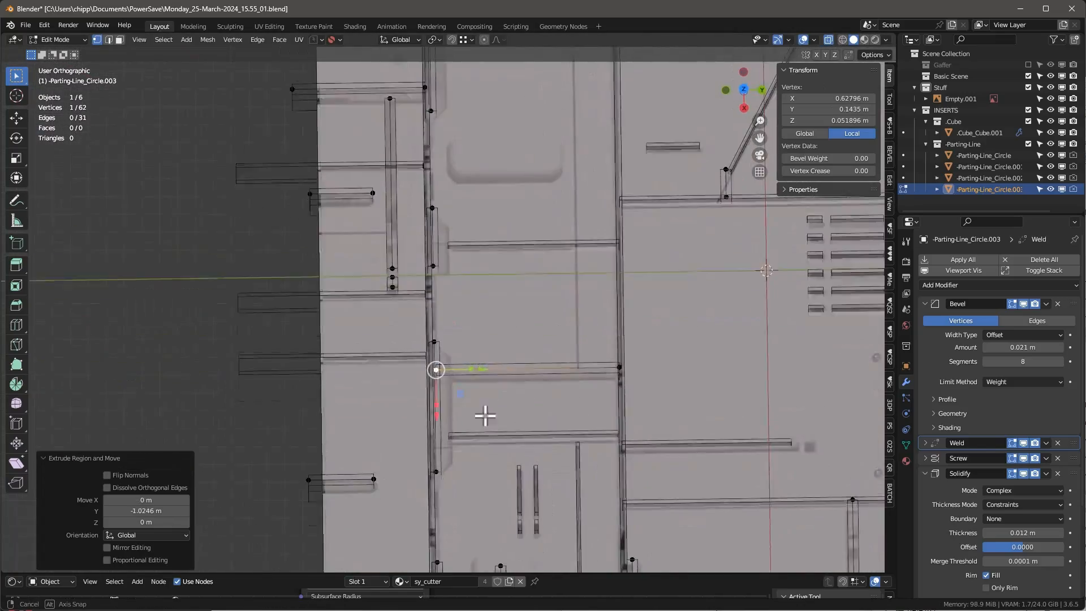
scroll(492, 369, "down", 6)
Leave mesh editing, turn off X-ray and hide the overlays to inspect the panel's cuts.
middle_click_drag(346, 407, 511, 323)
key("Tab")
key("alt+z")
key("shift+alt+z")
mouse_move(562, 212)
middle_mouse_down()
mouse_move(535, 298)
mouse_move(552, 205)
middle_mouse_up()
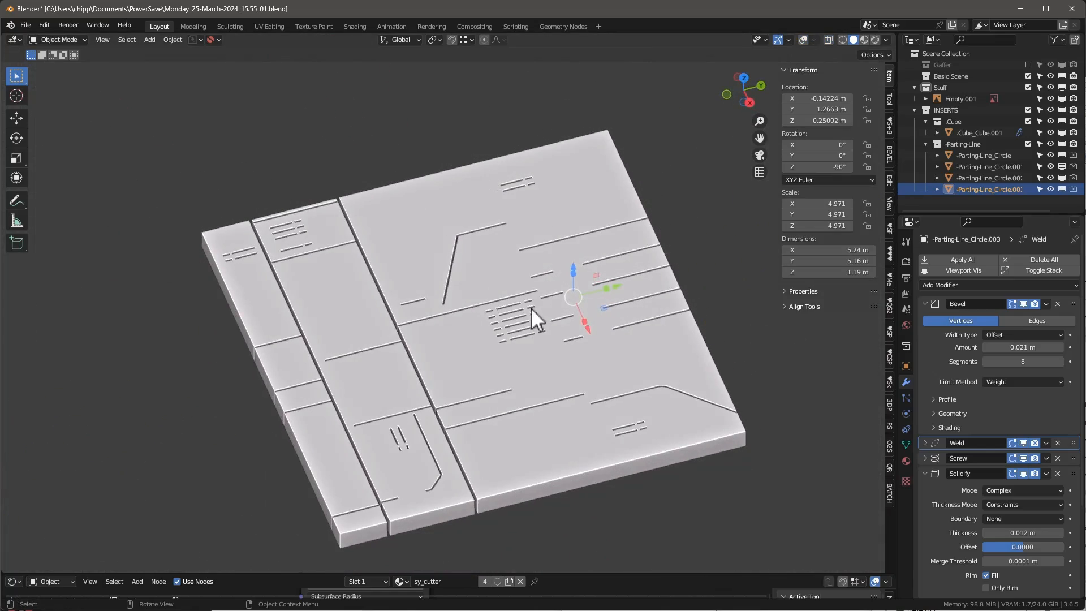
Show the overlays again and subtract the wide third seam's parting line from the slab with a Boolean difference.
left_click(803, 39)
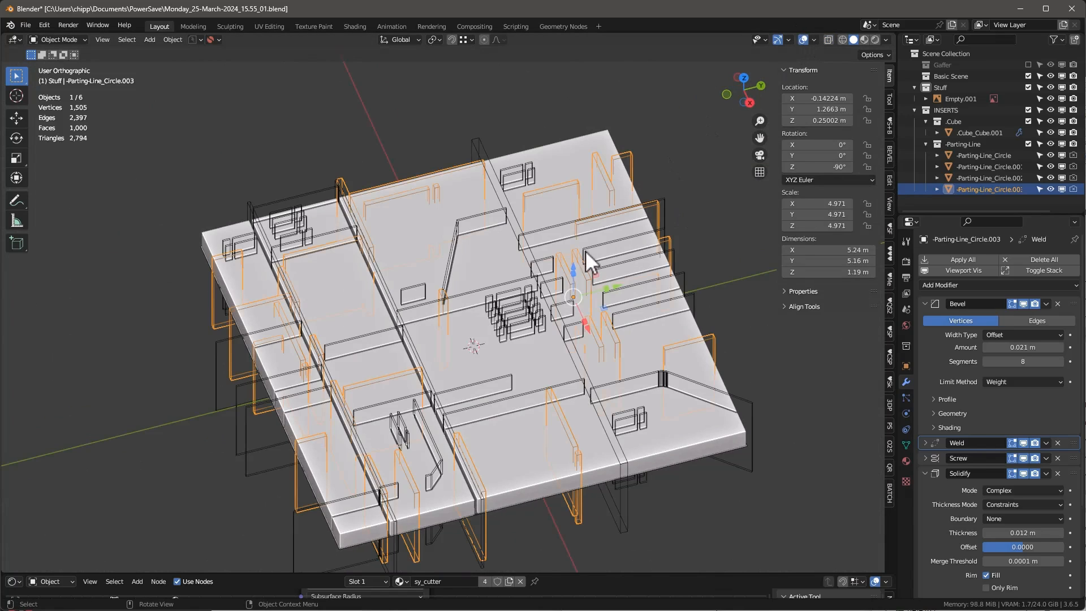
middle_click_drag(586, 250, 573, 249)
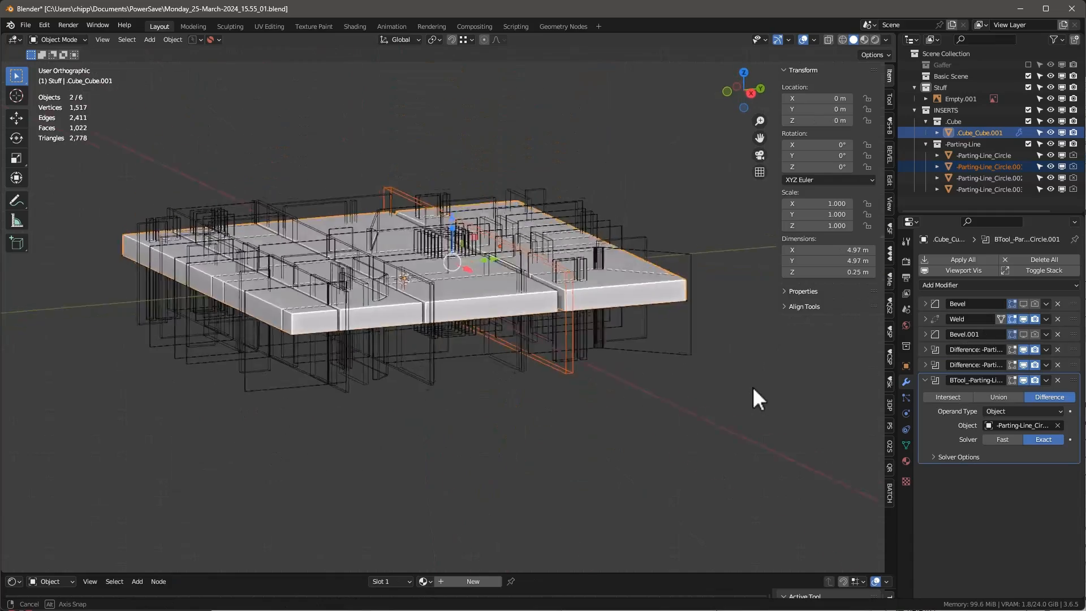
middle_click_drag(753, 385, 484, 385)
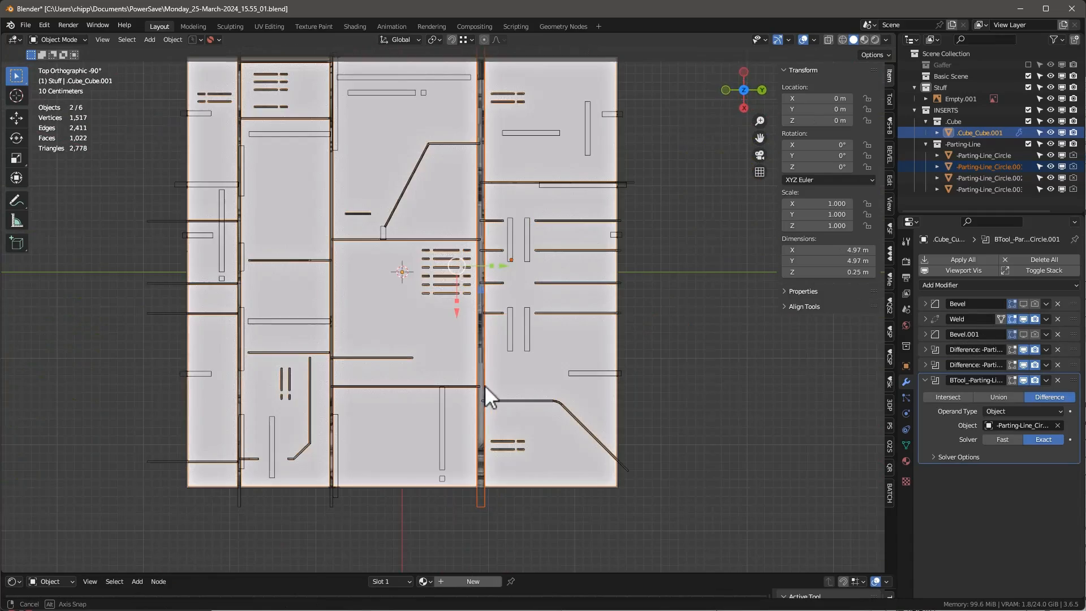
Try to subtract the wide slot and step lines from the slab with a Boolean difference.
left_click(529, 321)
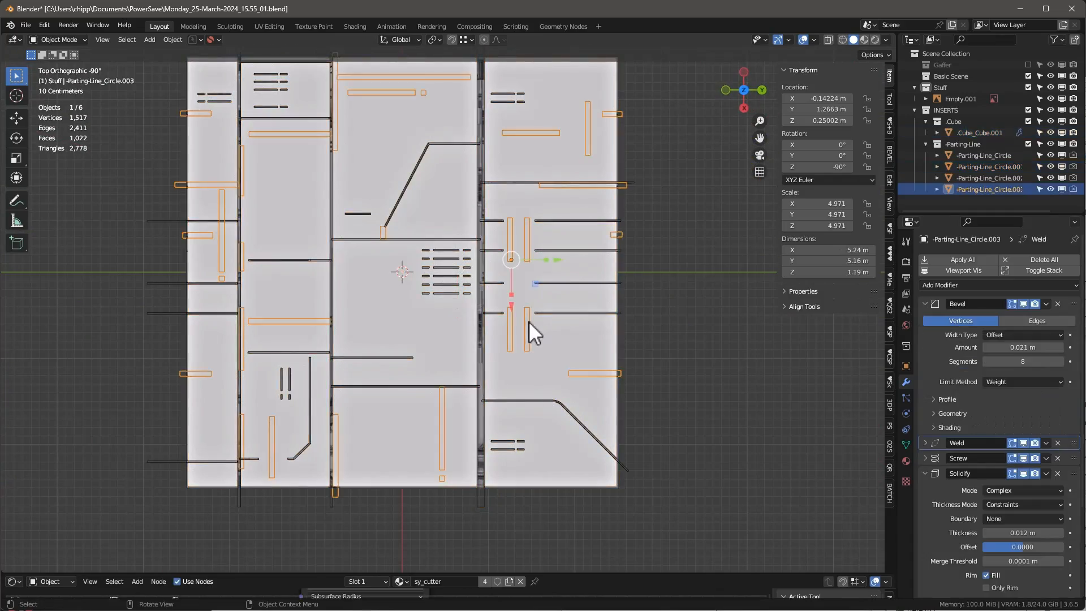
left_click(527, 338, "shift")
key("ctrl+shift+KP_Subtract")
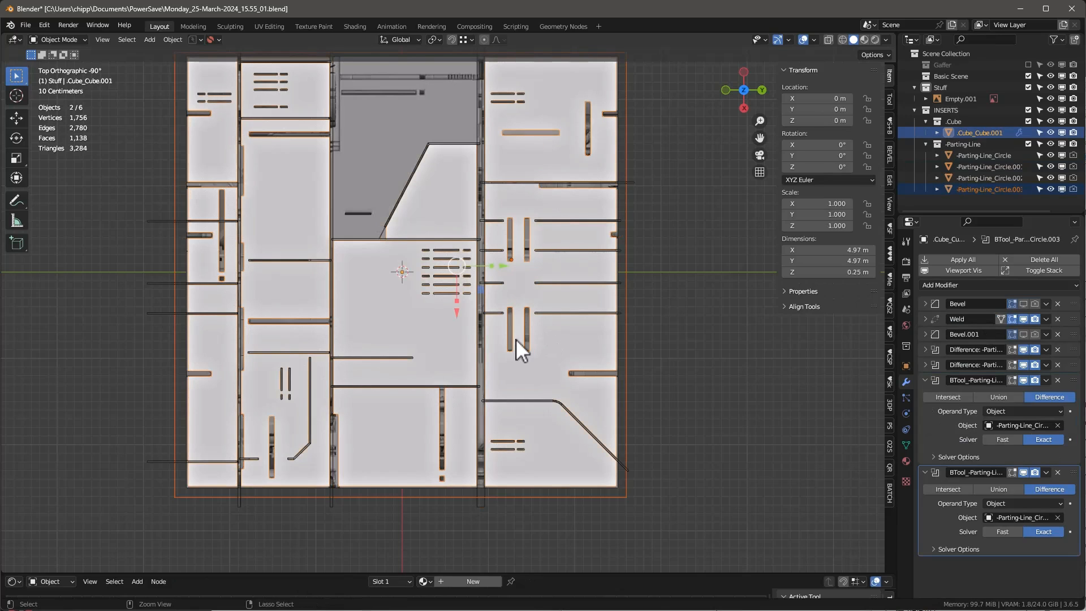
Inspect the missing section in the third column and undo the Boolean difference of the wide lines.
left_click(735, 368)
scroll(644, 366, "down", 2)
middle_click_drag(644, 366, 424, 200)
scroll(425, 201, "up", 5)
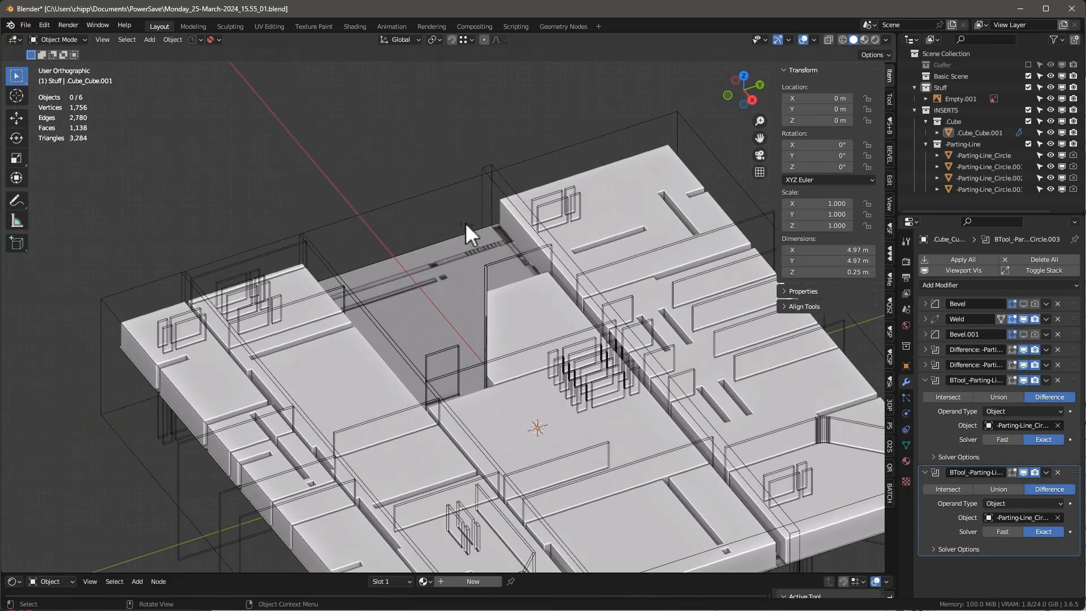
key("ctrl+z")
key("ctrl+z")
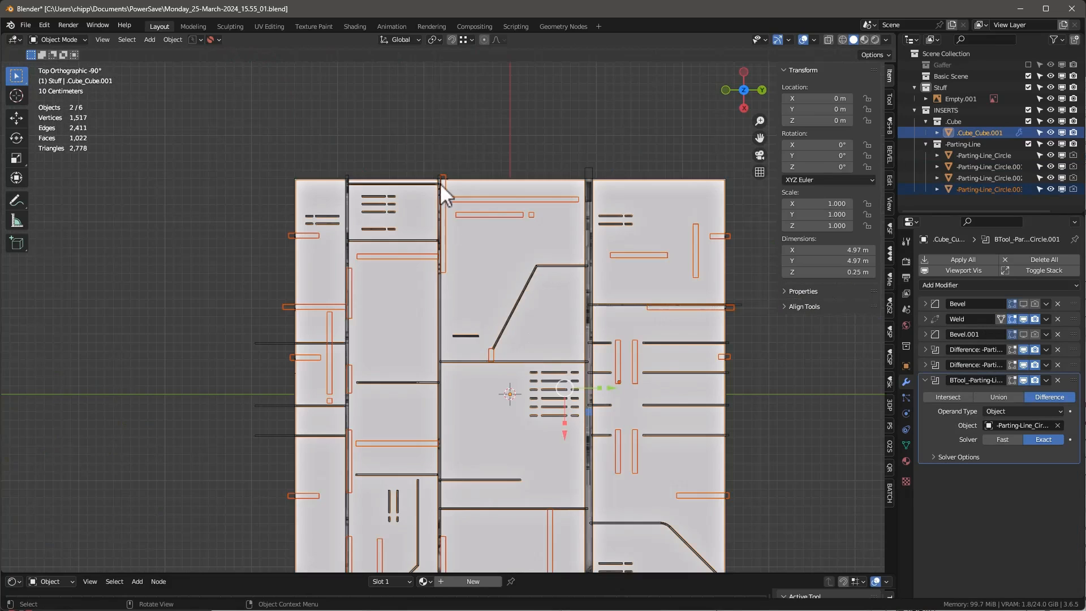
Move the third column's uppermost wide line start along Y to a local X of 0.38532 m, clear of the seam step line.
scroll(447, 187, "up", 5)
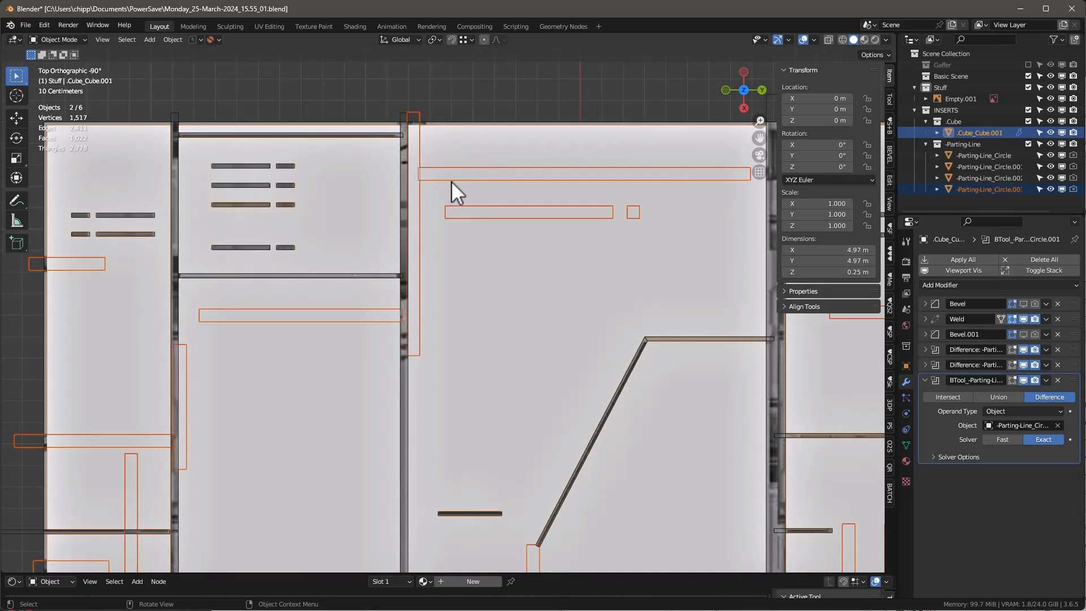
key("Tab")
left_click(417, 175)
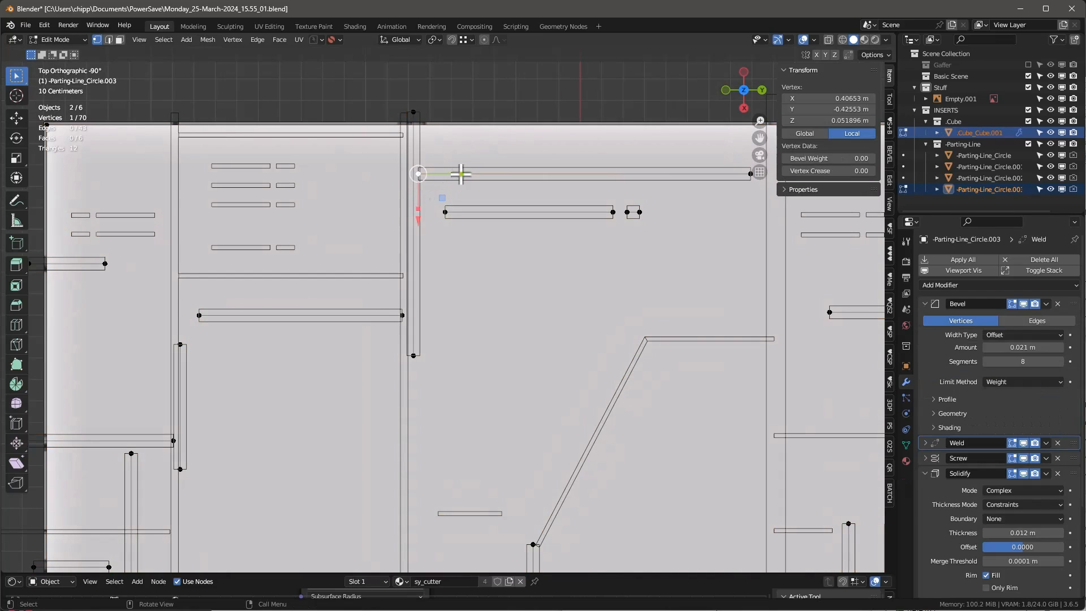
mouse_move(461, 173)
left_mouse_down()
mouse_move(491, 174)
mouse_move(468, 174)
mouse_move(482, 174)
left_mouse_up()
scroll(477, 175, "down", 4)
scroll(479, 175, "up", 3)
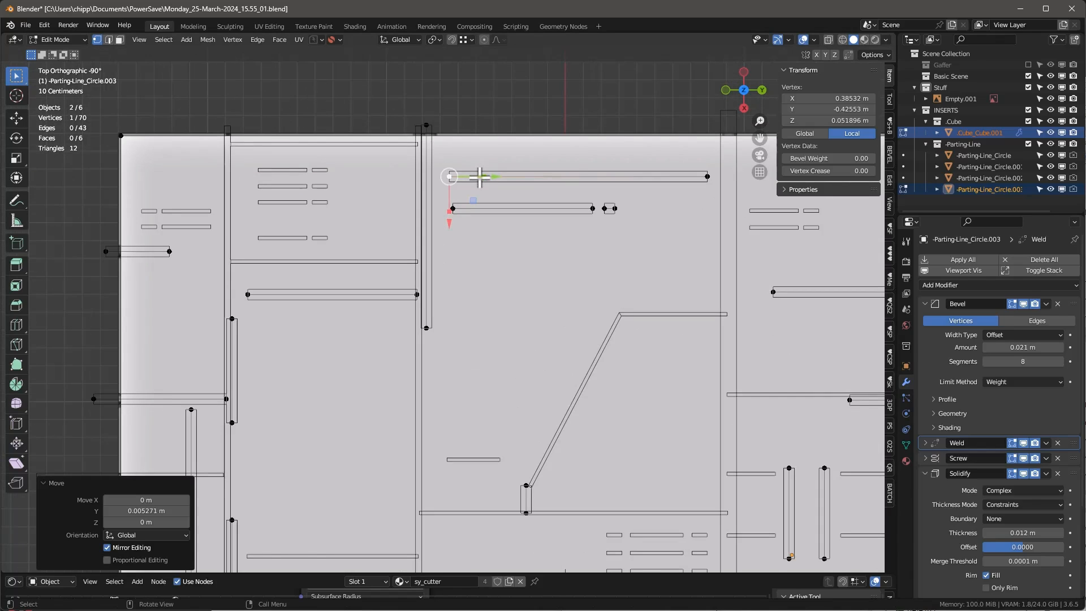
In the thin lines object, duplicate a slot's end vertex into the shortened wide line and extrude it along Y to the second seam.
key("Tab")
left_click(281, 236)
key("Tab")
left_click(344, 244)
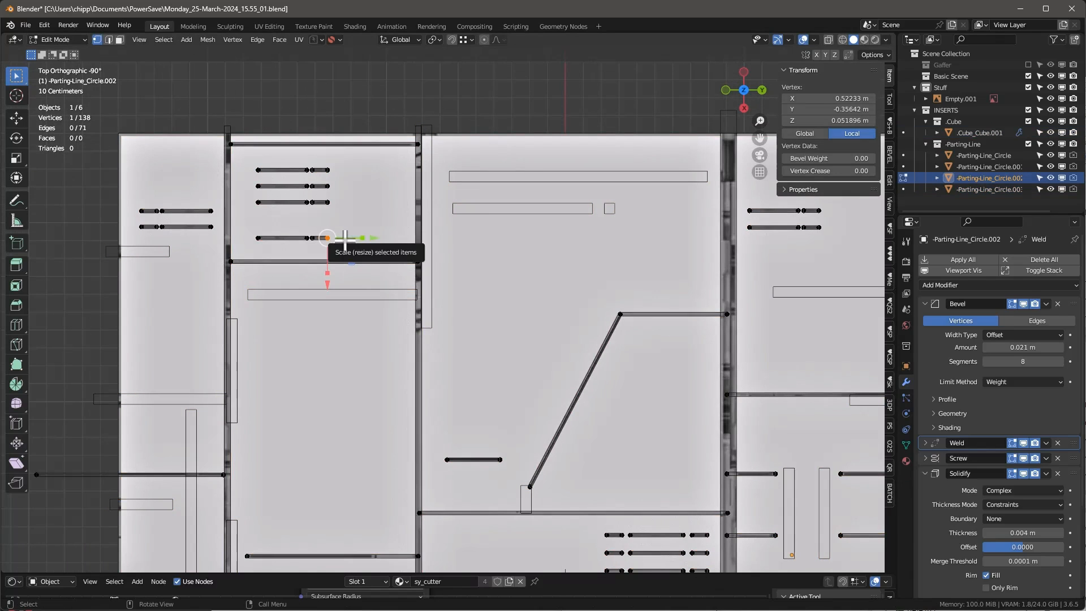
key("shift+d")
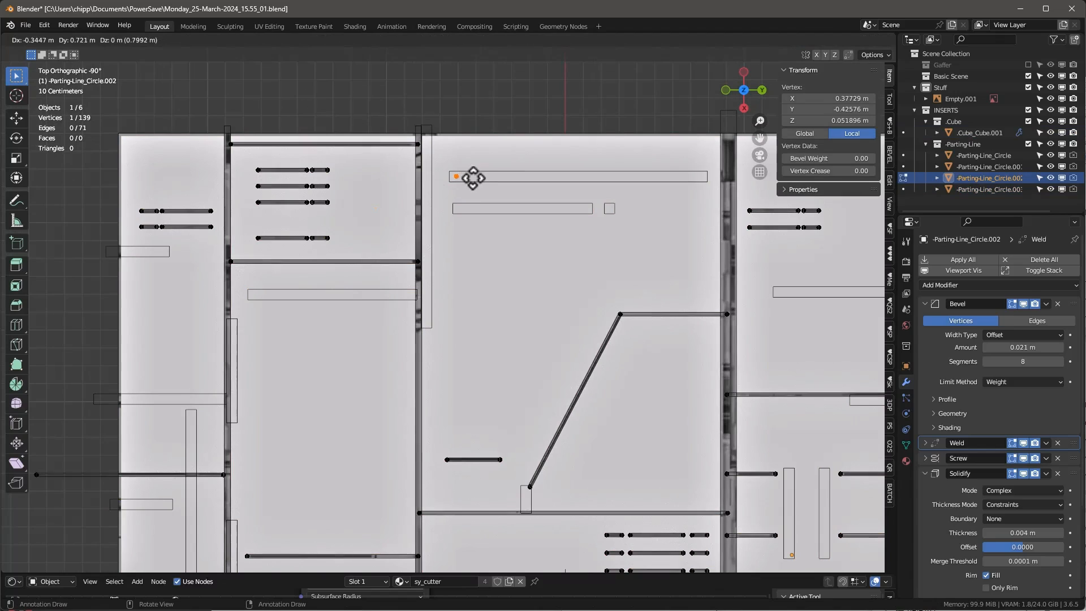
left_click(473, 177)
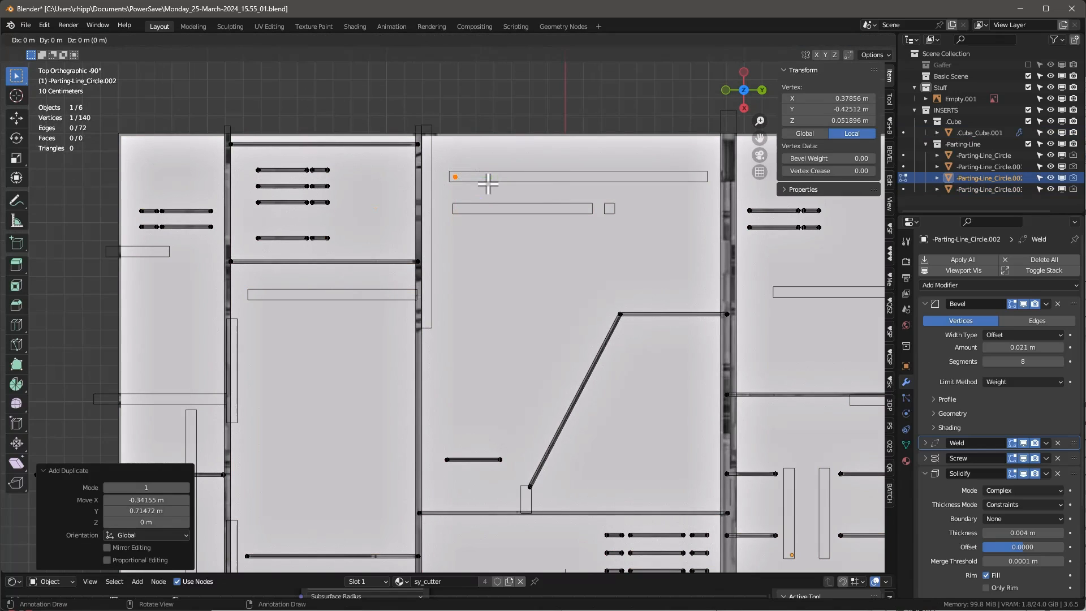
key("y")
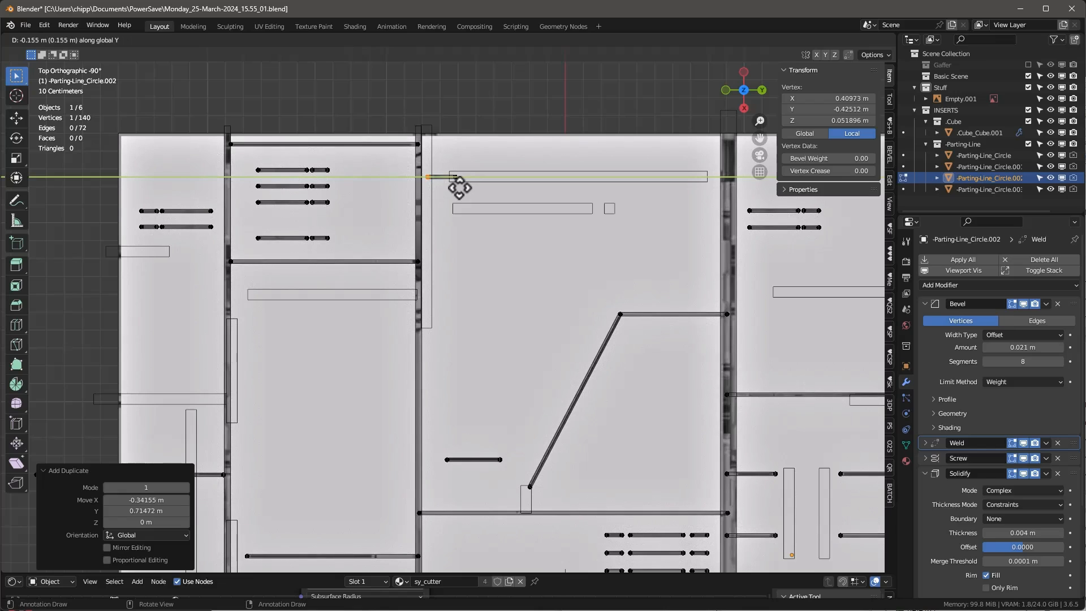
left_click(458, 189)
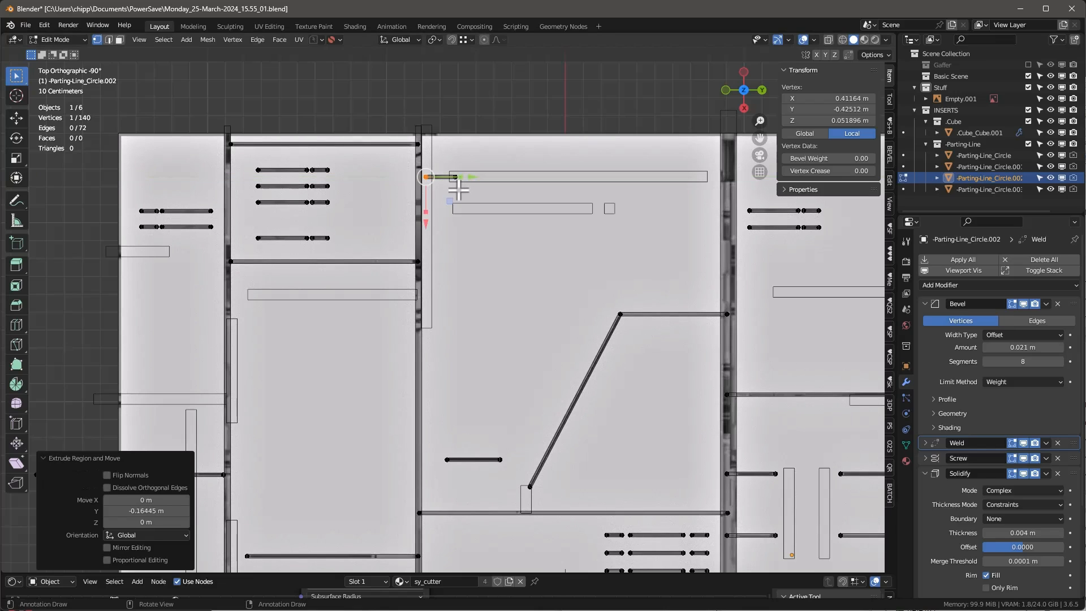
key("Tab")
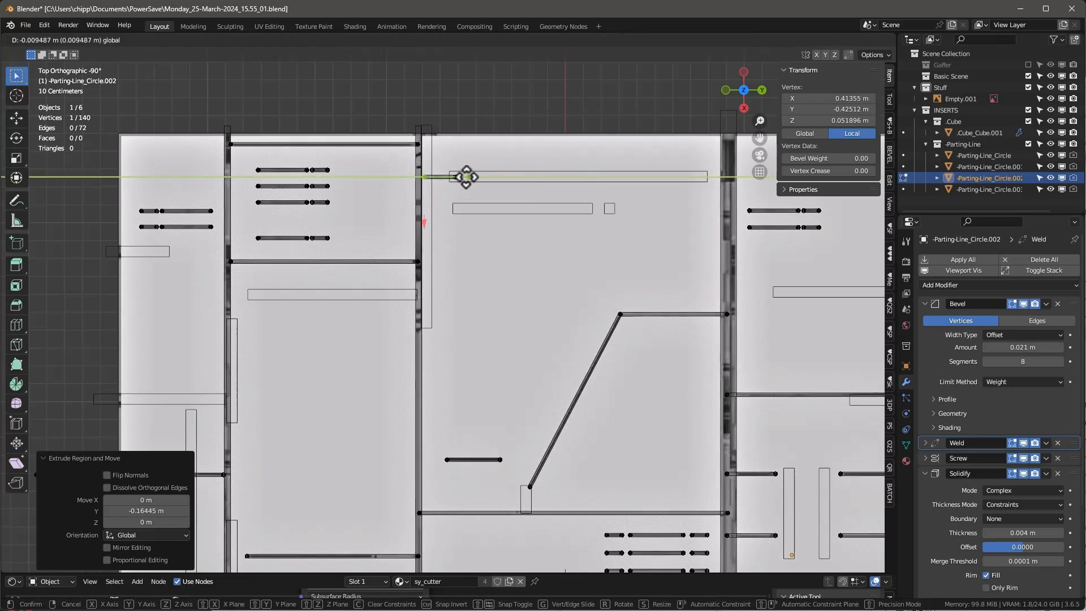
Subtract the wide slot and step lines from the slab with a Boolean difference and inspect the cut panel.
left_click(459, 160, "shift")
key("ctrl+shift+minus")
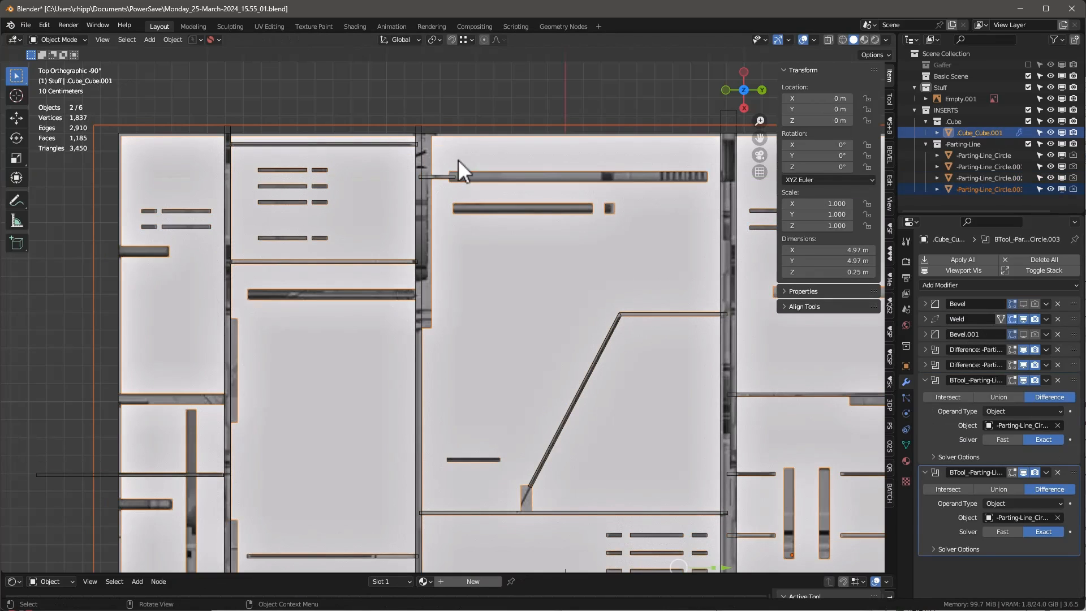
scroll(515, 294, "down", 5)
middle_click_drag(526, 311, 420, 297)
scroll(616, 302, "up", 6)
scroll(624, 301, "down", 5)
scroll(385, 305, "up", 5)
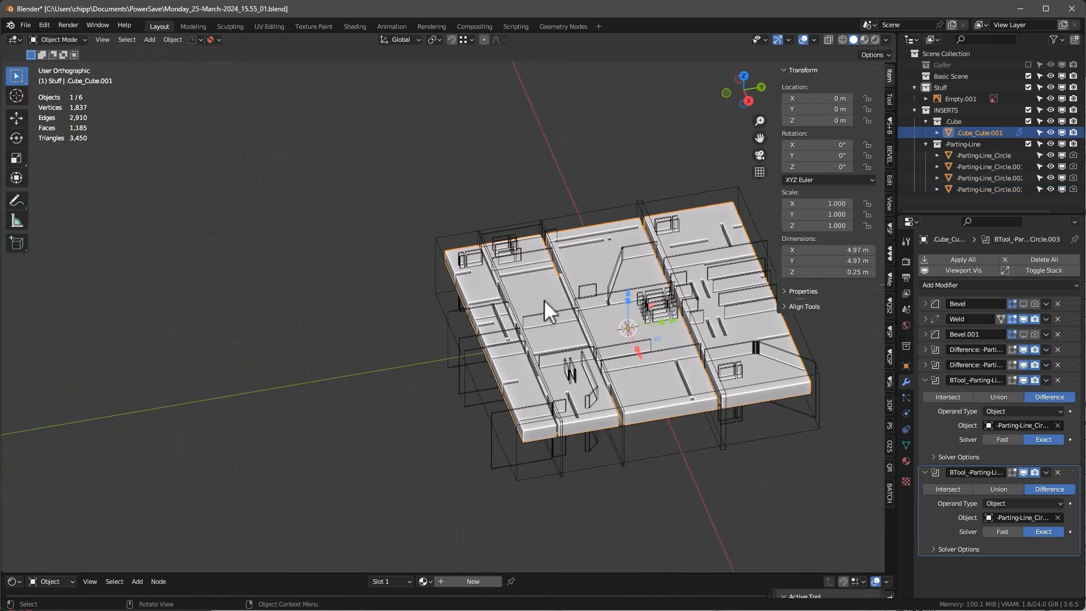
Set the thin lines' bevel amount to 0.071 m and the bevel weight of the fourth column's diagonal corner to 0.18.
middle_click_drag(544, 300, 548, 348)
scroll(767, 421, "up", 5)
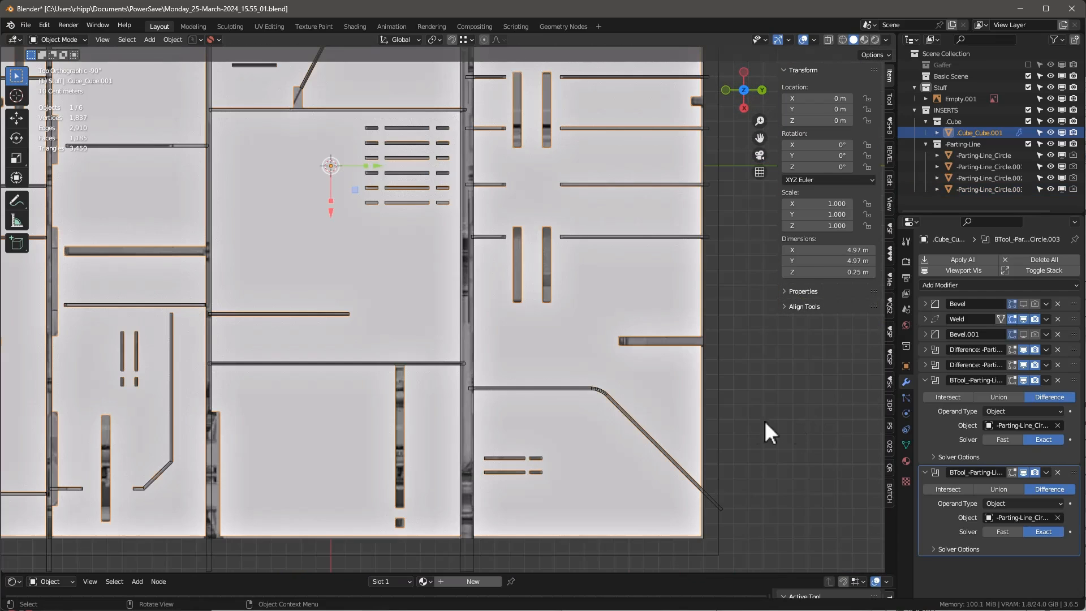
left_click(605, 391)
key("Tab")
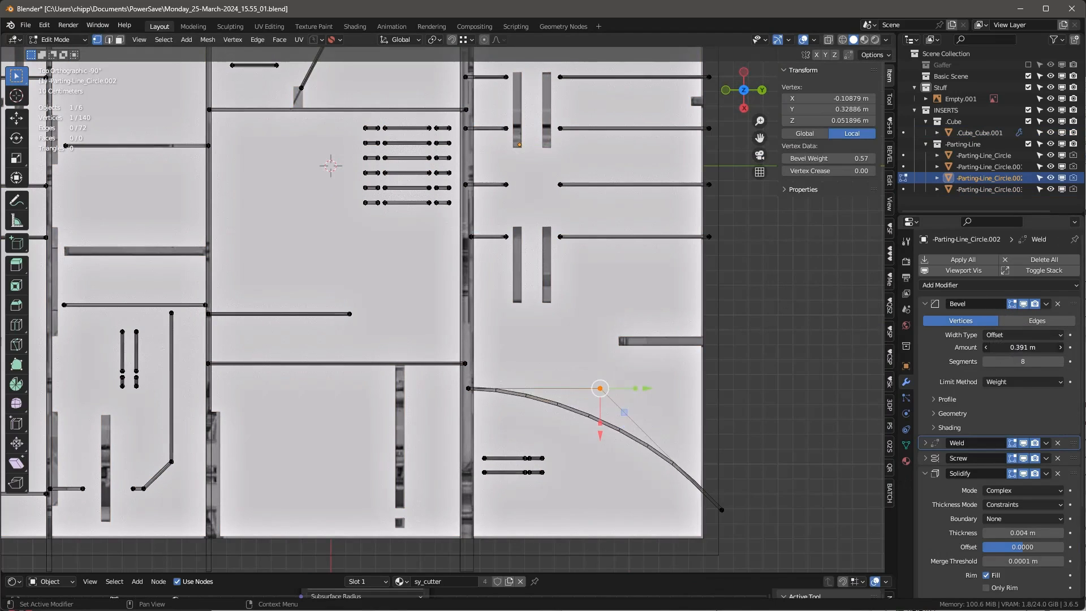
mouse_move(1023, 348)
left_mouse_down()
mouse_move(993, 348)
mouse_move(1013, 348)
left_mouse_up()
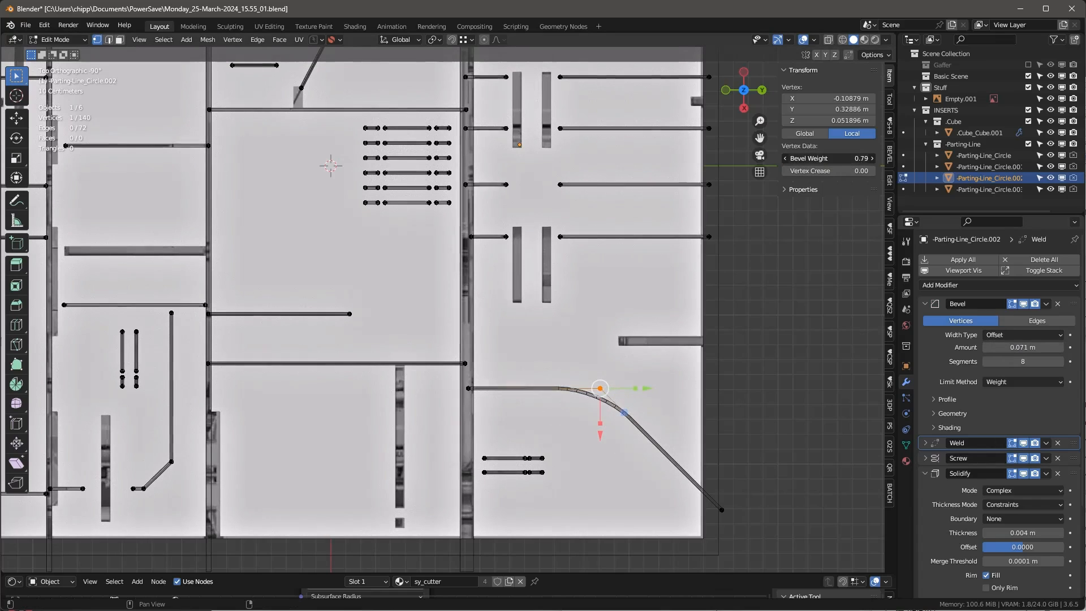
left_click_drag(829, 159, 803, 158)
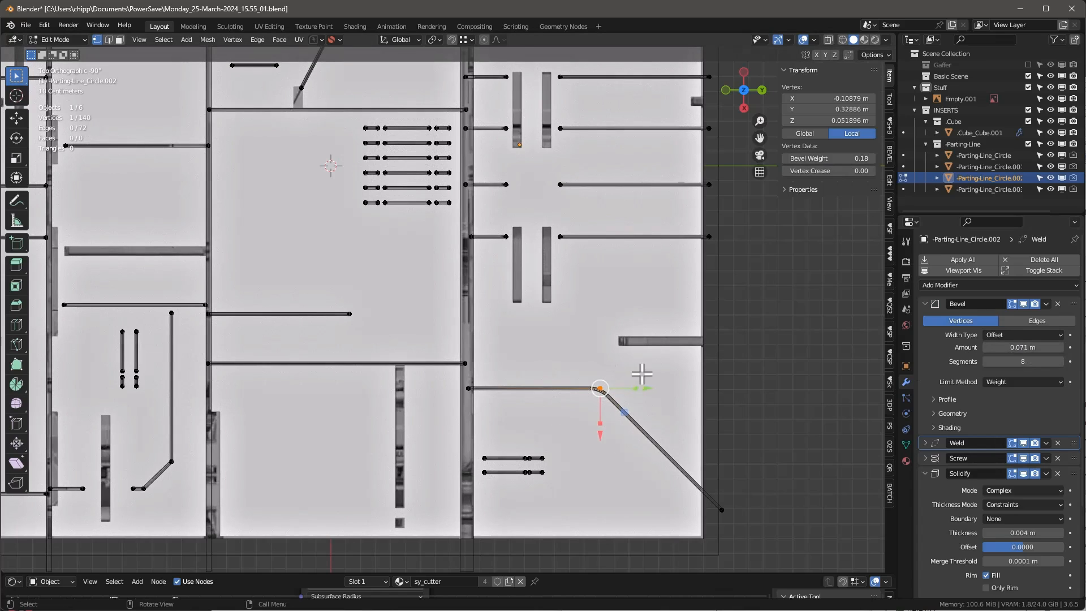
Set the bevel weight of the upper corner on the second column's angled thin line to 0.12.
scroll(642, 373, "down", 8)
scroll(639, 371, "up", 4)
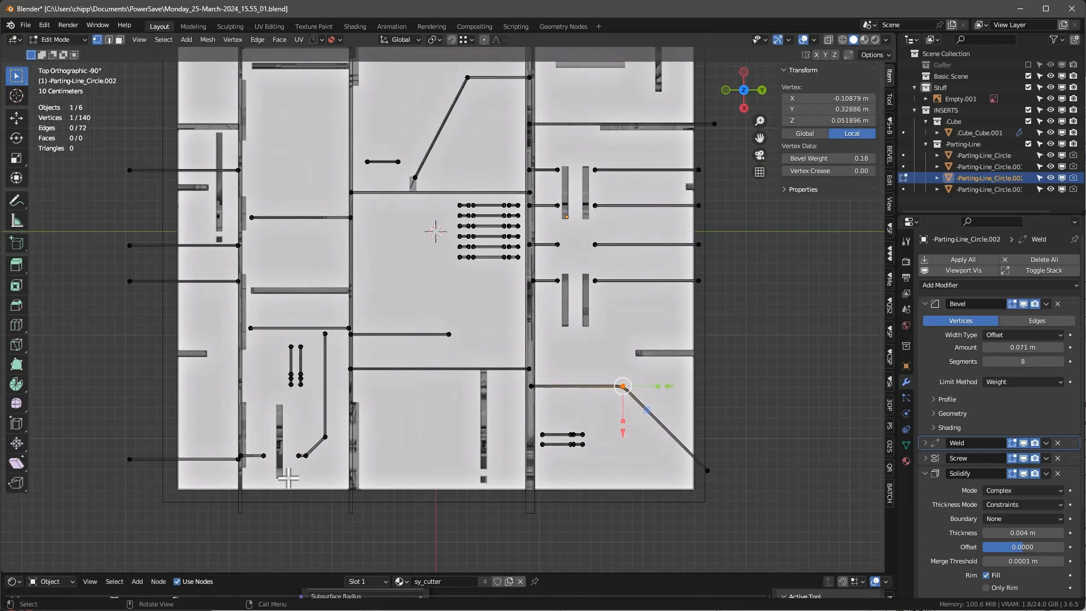
scroll(288, 478, "up", 6)
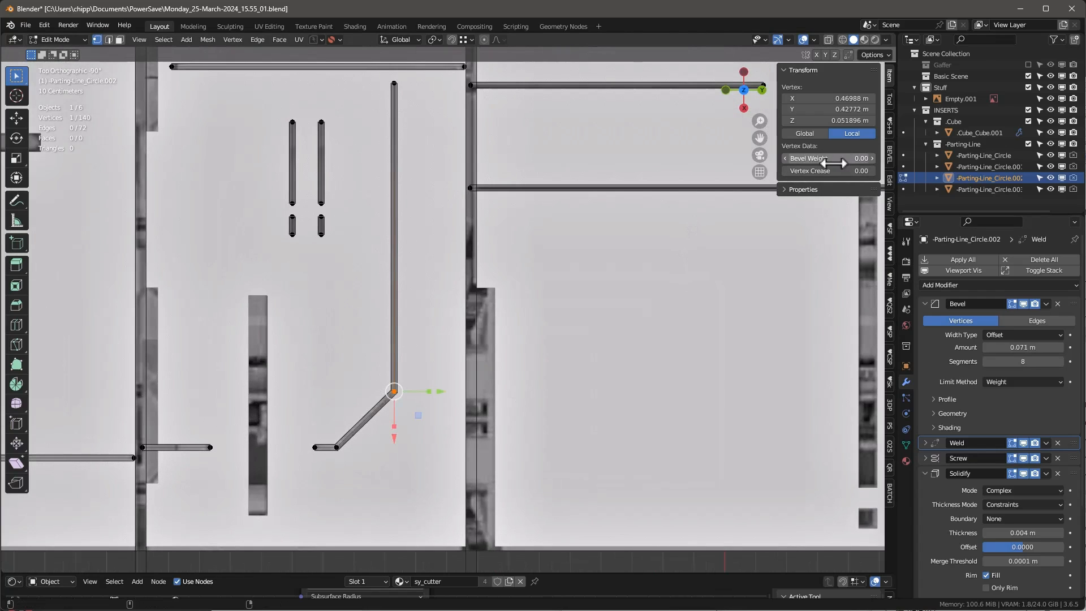
left_click_drag(829, 158, 837, 158)
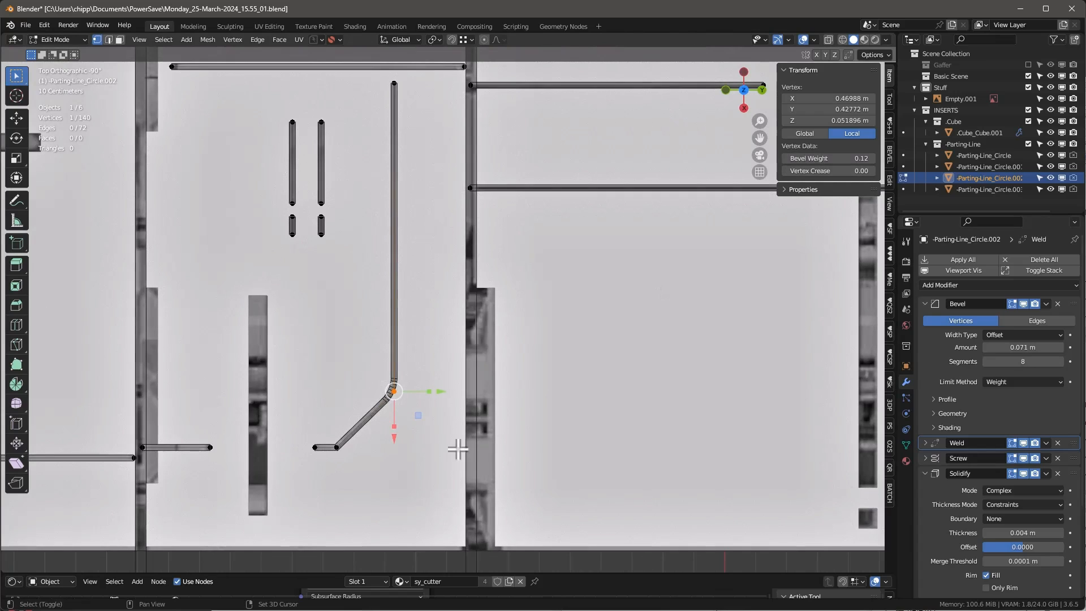
left_click(386, 455)
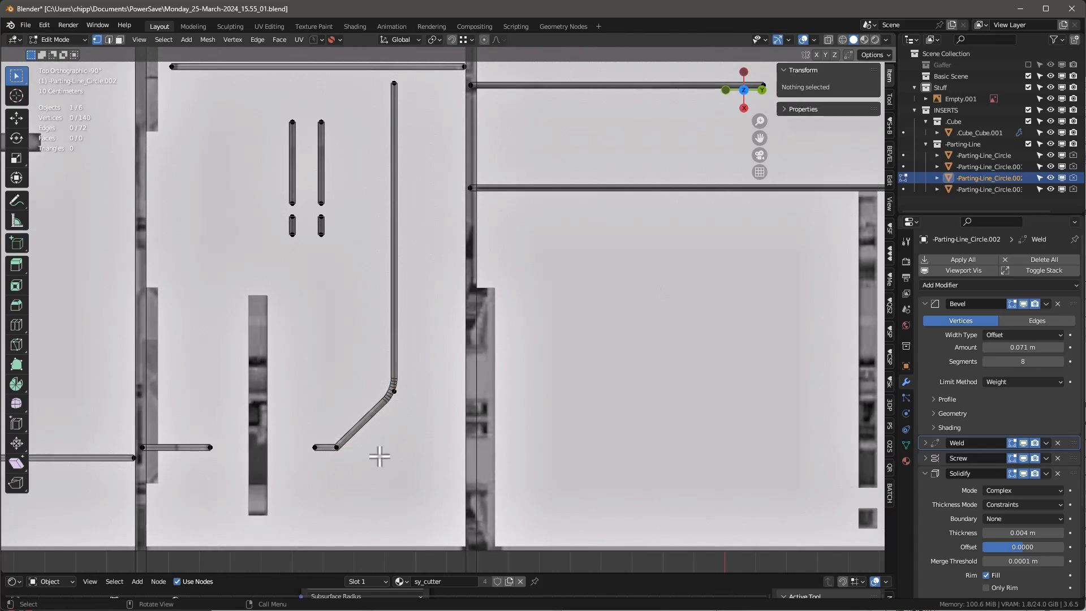
Set the bevel weight of the upper corner on the third column's long angled thin line to 0.43.
scroll(407, 453, "down", 8)
scroll(517, 218, "up", 3)
left_click(516, 237)
left_click_drag(829, 158, 849, 158)
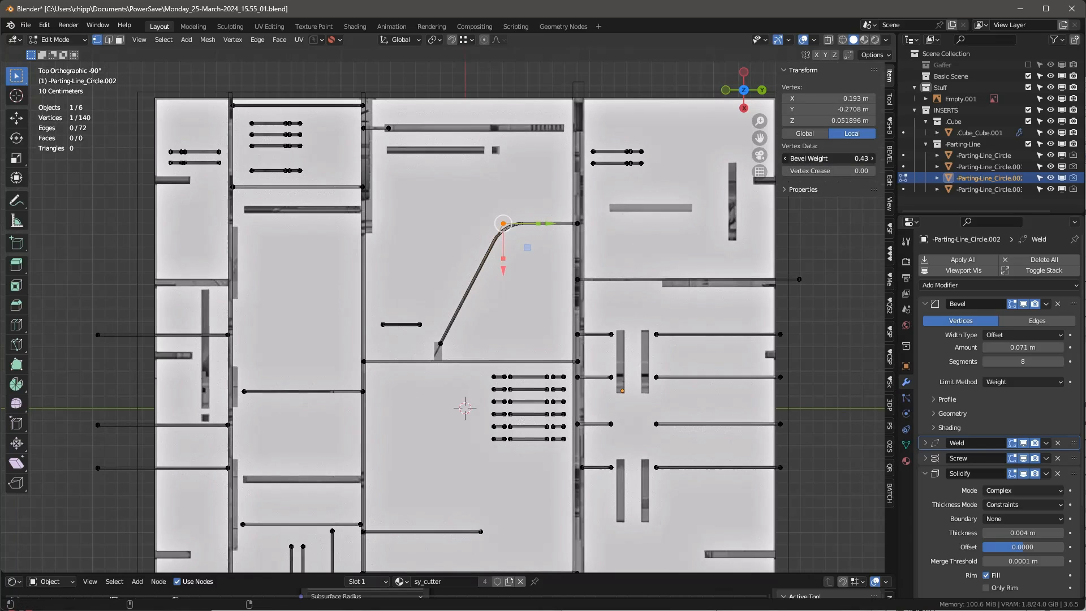
Examine the lower end of the third column's angled line against the horizontal seam from above and in an angled view.
scroll(460, 334, "up", 8)
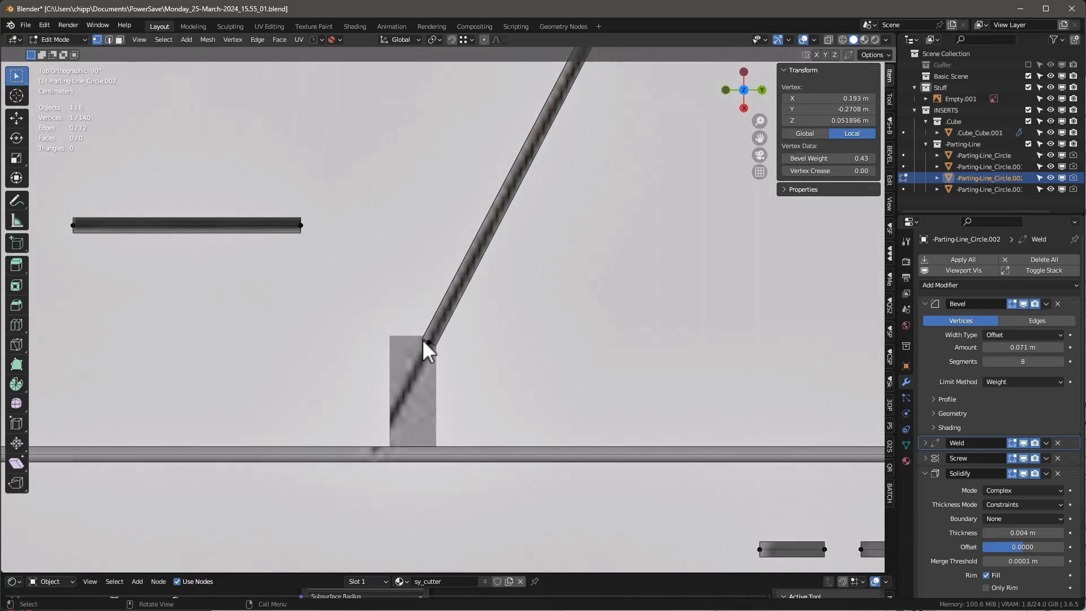
scroll(420, 390, "down", 4)
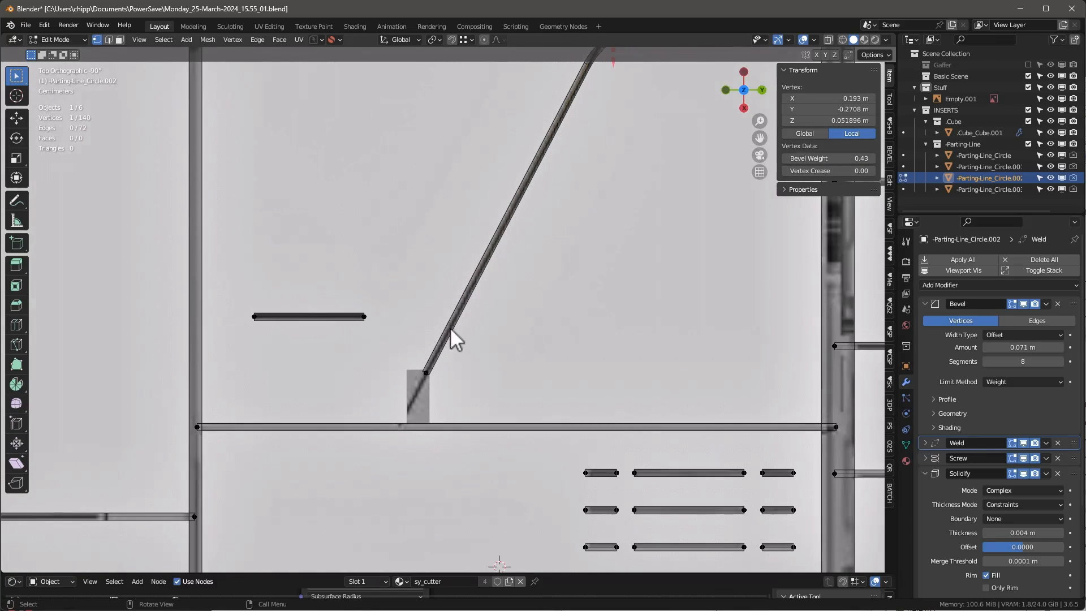
left_click(433, 368)
middle_click_drag(517, 395, 517, 395)
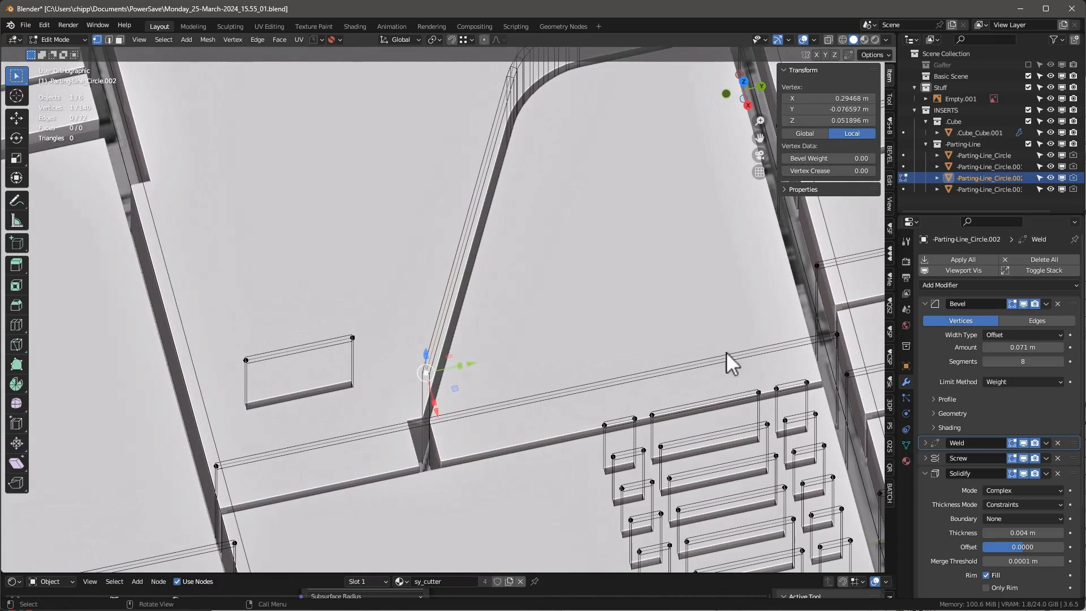
middle_click_drag(834, 334, 450, 423, "alt")
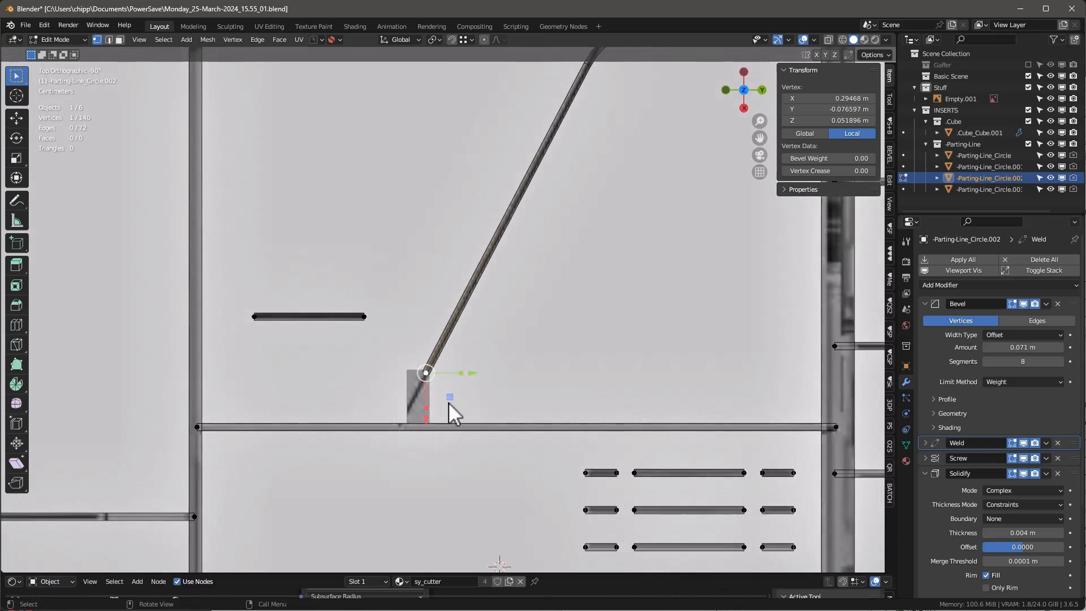
scroll(450, 402, "down", 2)
scroll(451, 388, "down", 4)
key("Tab")
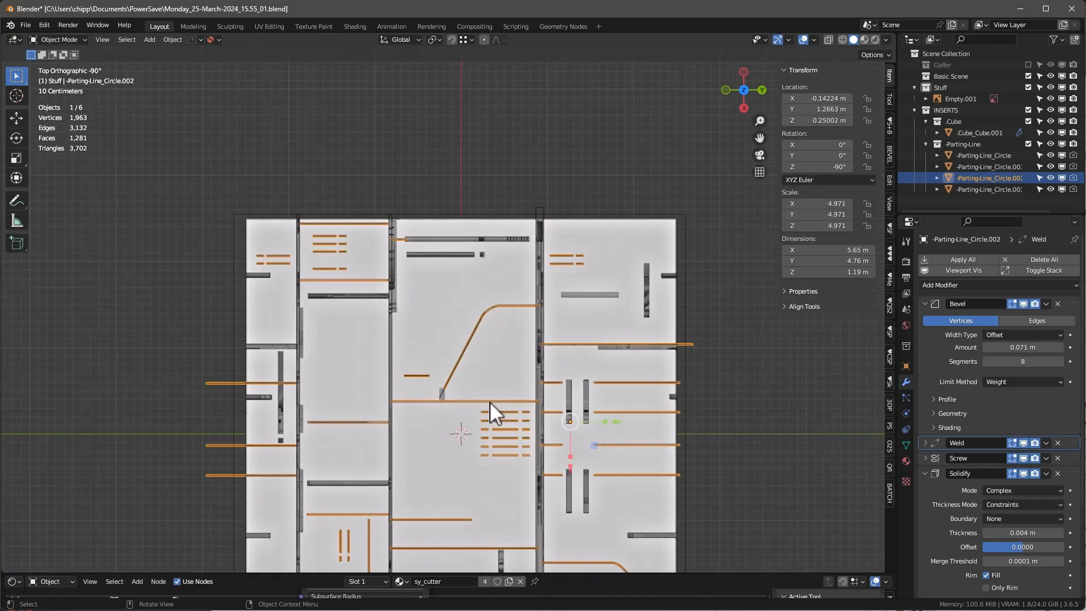
Narrow the thin parting lines by setting their Solidify thickness to 0.002 m and further down to 0.001 m.
middle_click_drag(490, 401, 509, 213)
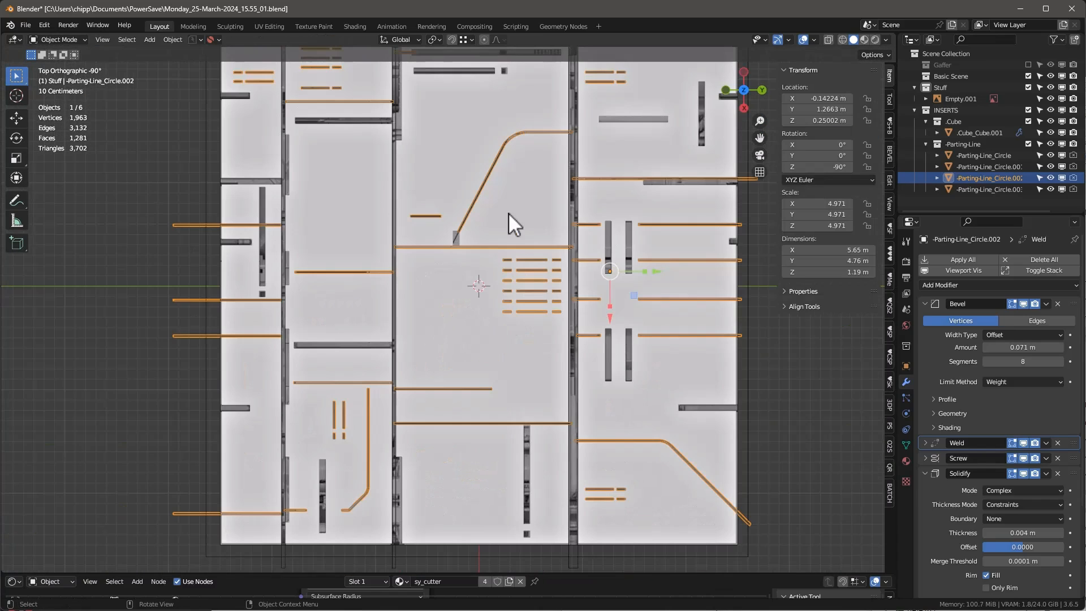
scroll(500, 290, "down", 1)
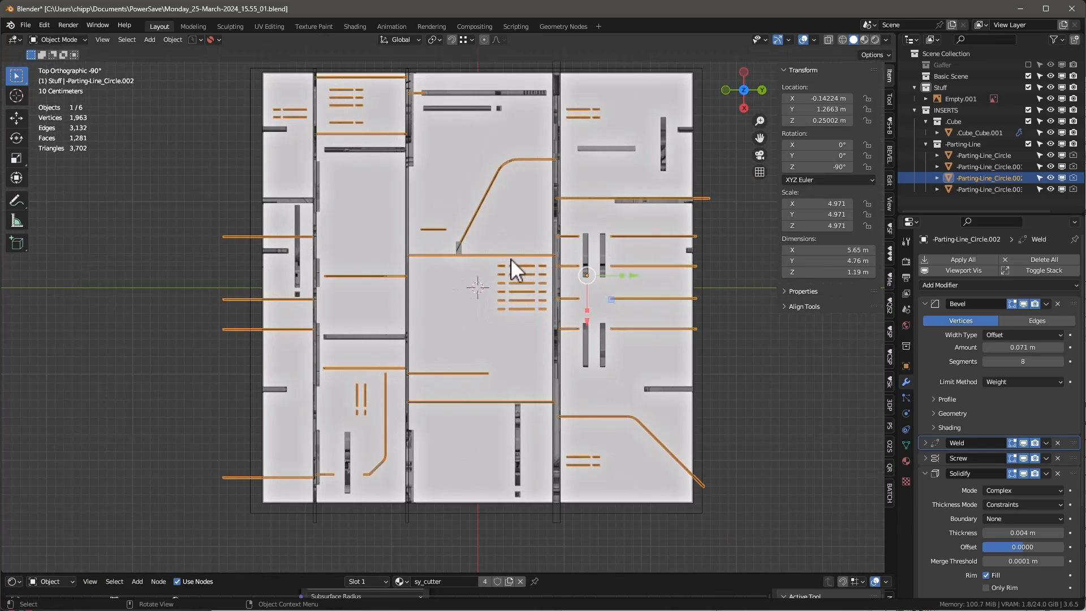
scroll(511, 256, "up", 5)
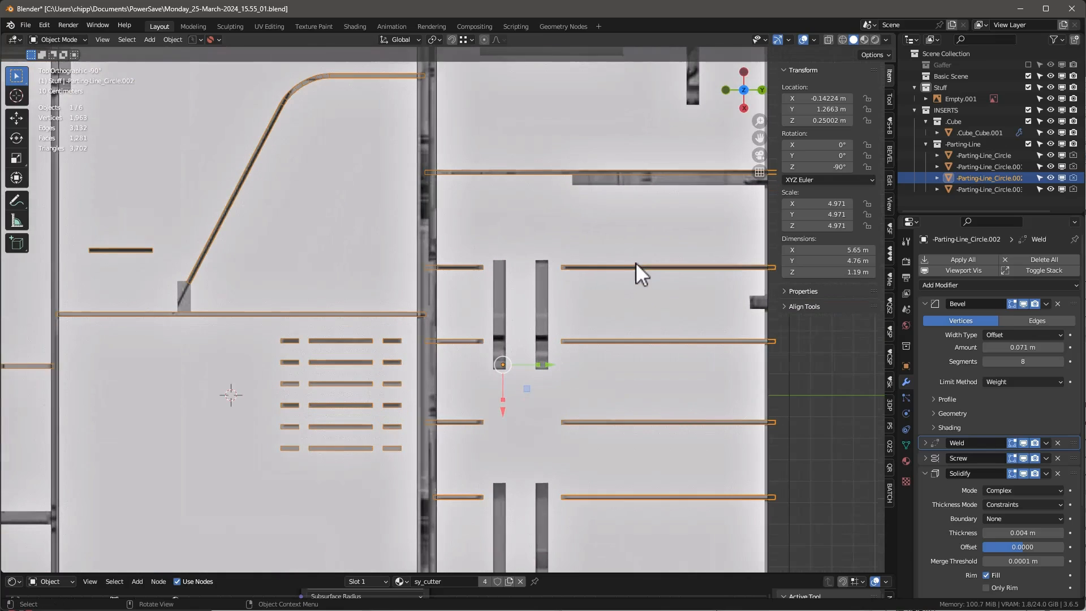
left_click(1025, 535)
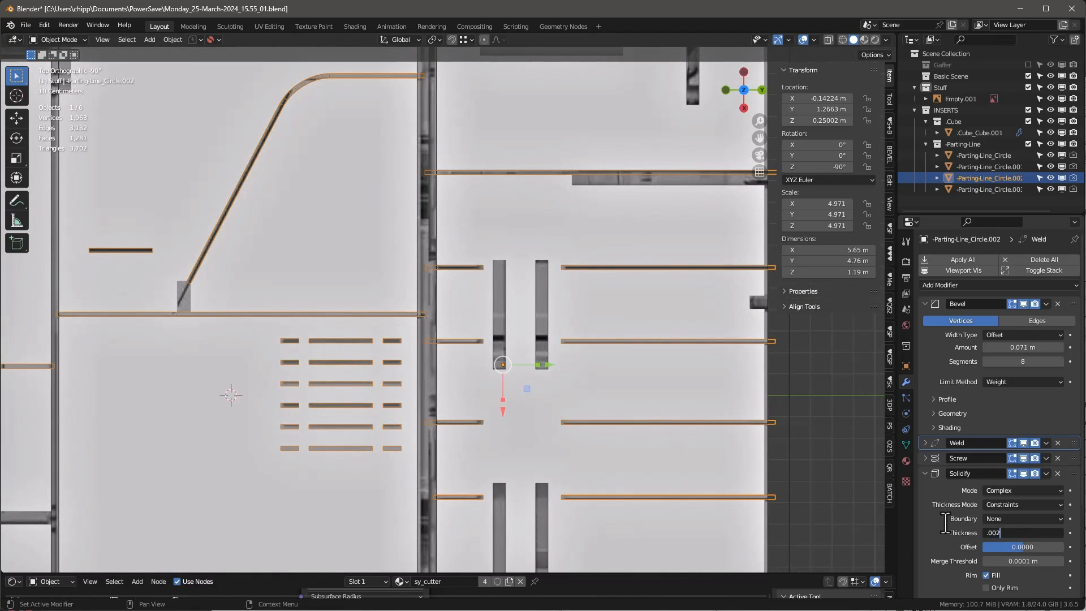
key("Return")
scroll(666, 374, "down", 7)
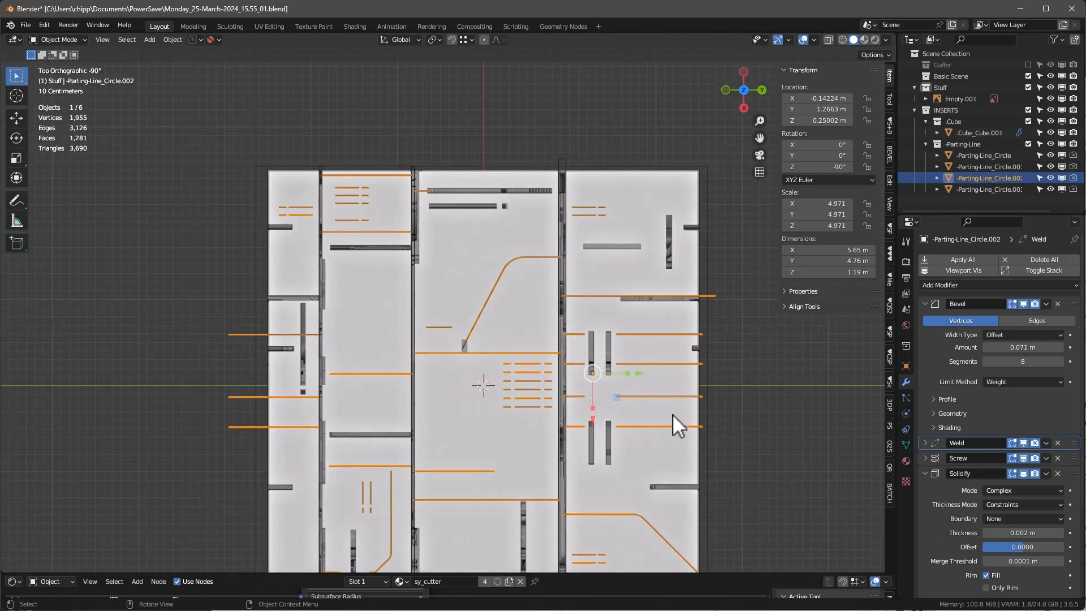
left_click(760, 442)
middle_click_drag(759, 442, 793, 490)
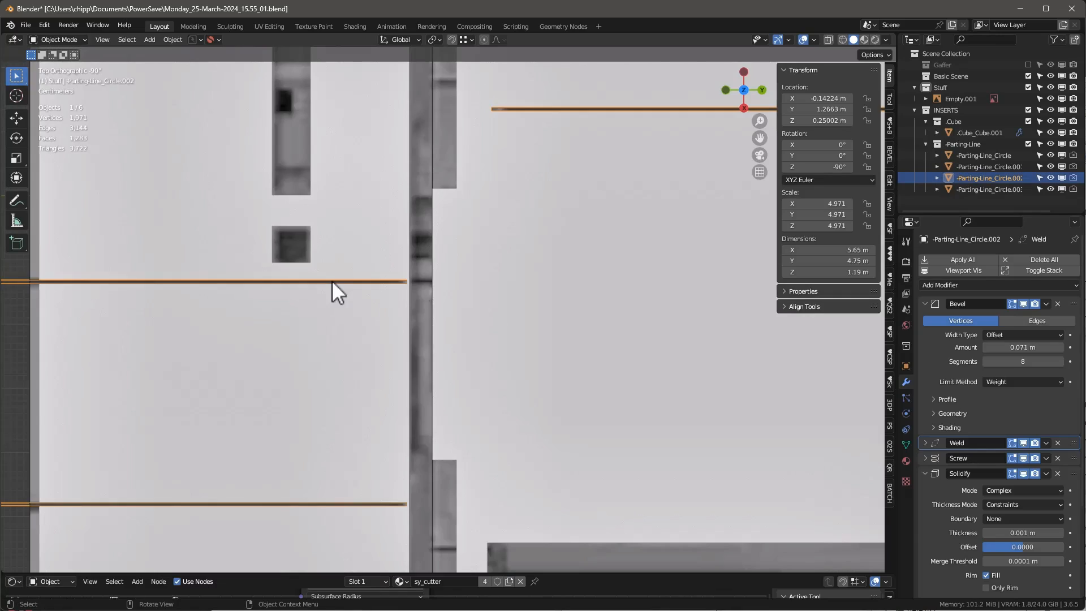
Extend the inner ends of the first column's two middle thin lines along Y into the first vertical seam.
key("Tab")
left_click_drag(383, 269, 433, 520)
left_click_drag(446, 392, 455, 392)
key("Tab")
scroll(453, 390, "down", 9)
Extend the inner end of the first column's uppermost thin line along Y into the first vertical seam.
scroll(453, 308, "up", 8)
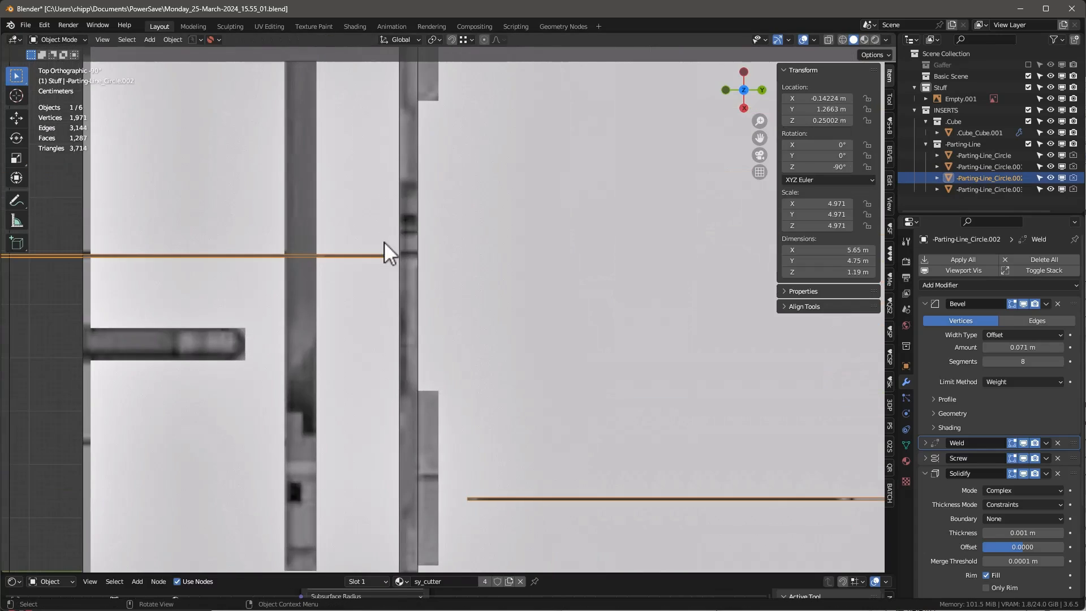
key("Tab")
left_click_drag(385, 242, 410, 270)
left_click_drag(445, 255, 461, 255)
scroll(454, 124, "down", 10)
scroll(558, 298, "up", 5)
scroll(410, 396, "down", 5)
key("Tab")
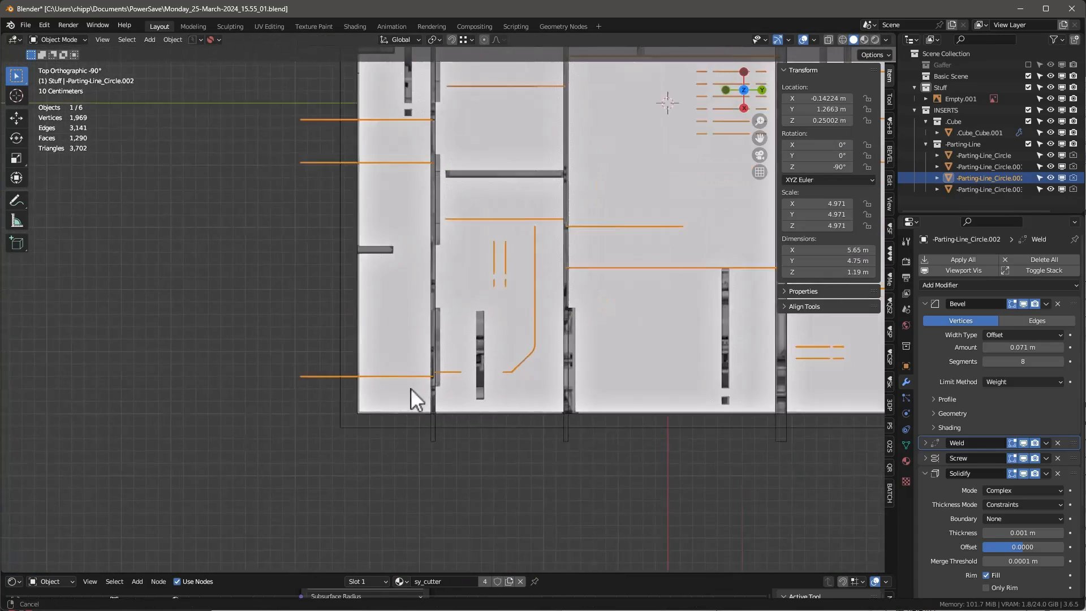
Select the slab and choose the -.cube cutter as the KIT OPS insert.
scroll(557, 381, "up", 6)
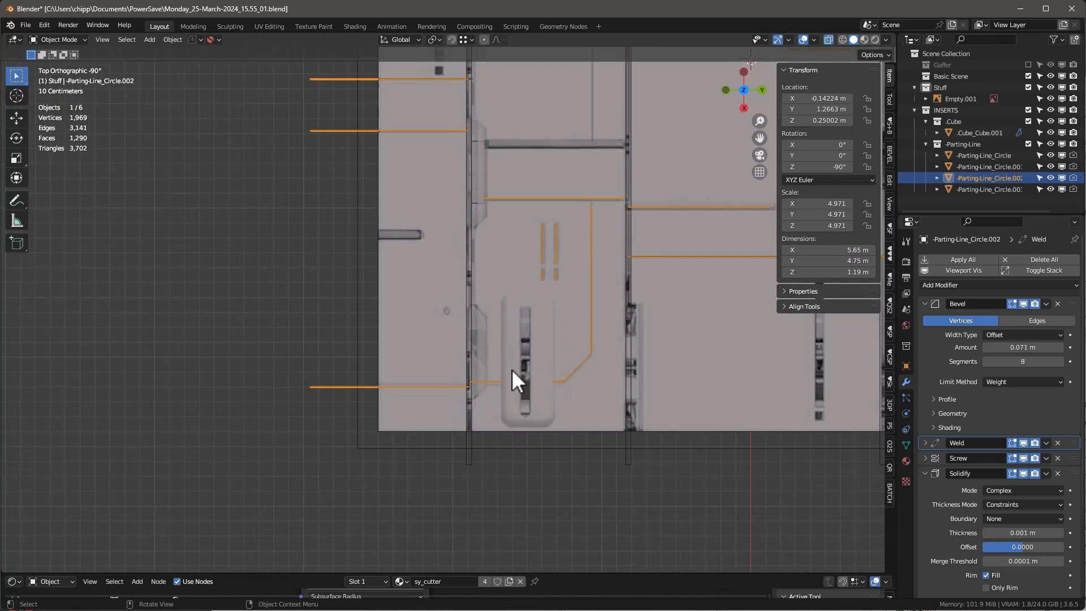
scroll(225, 315, "down", 5)
middle_click_drag(90, 433, 463, 291)
left_click(463, 291)
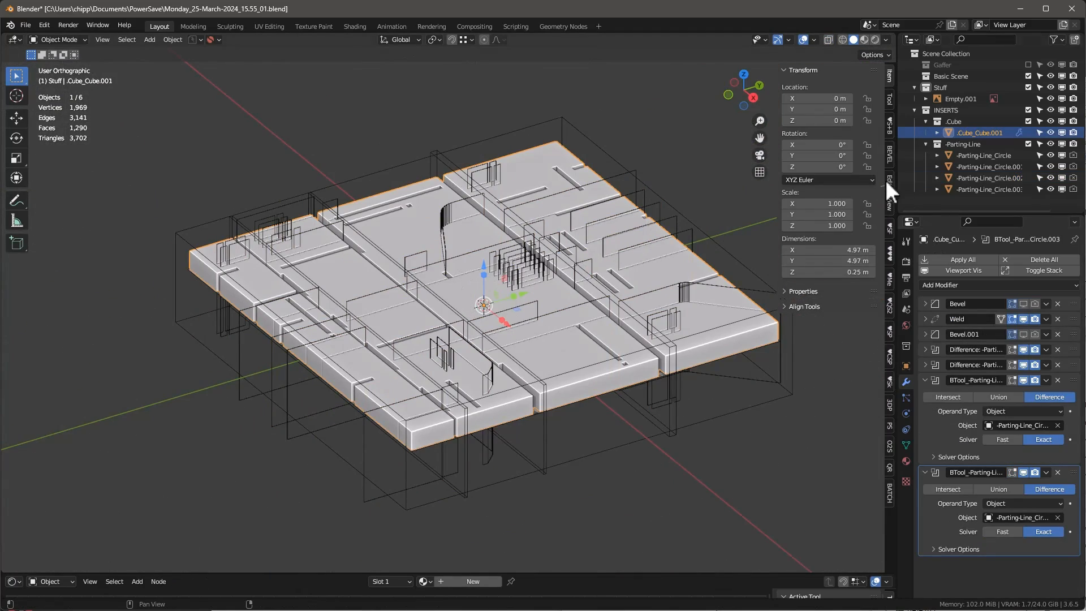
left_click(889, 253)
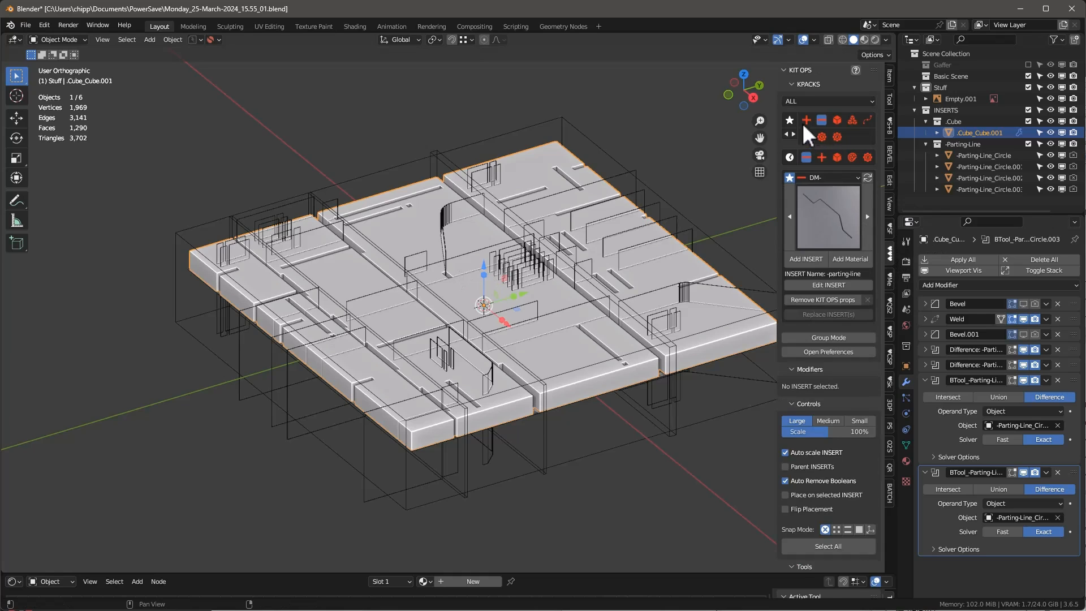
left_click(825, 199)
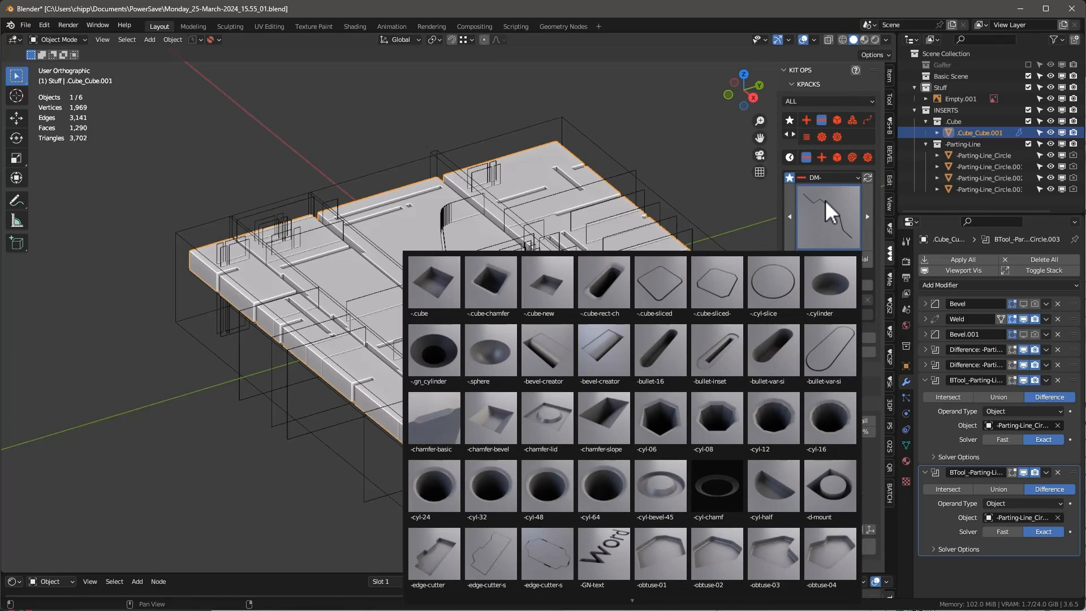
left_click(826, 209)
left_click(827, 218)
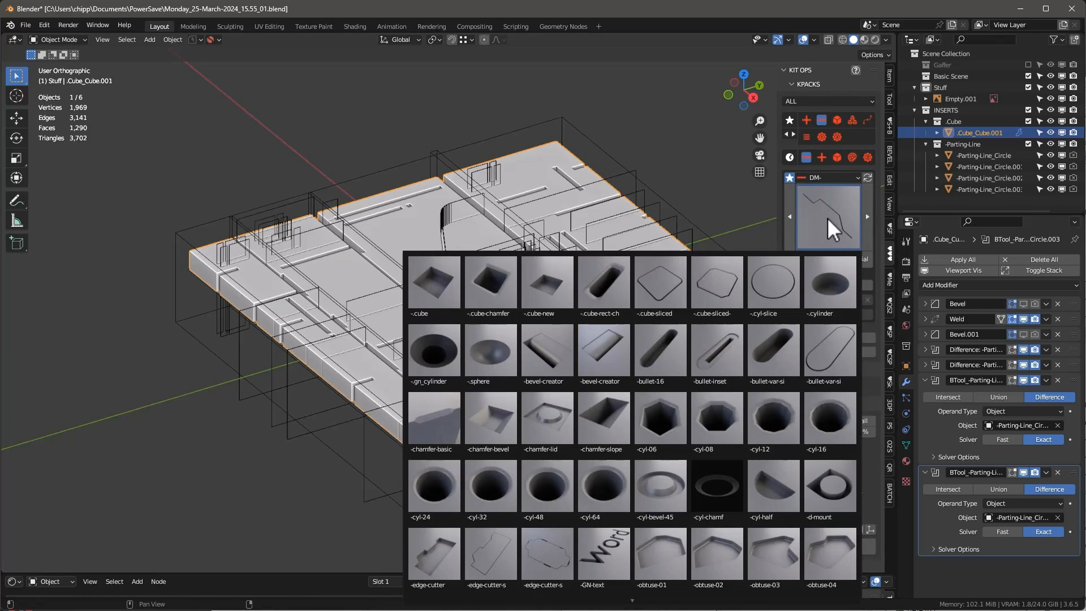
left_click(441, 279)
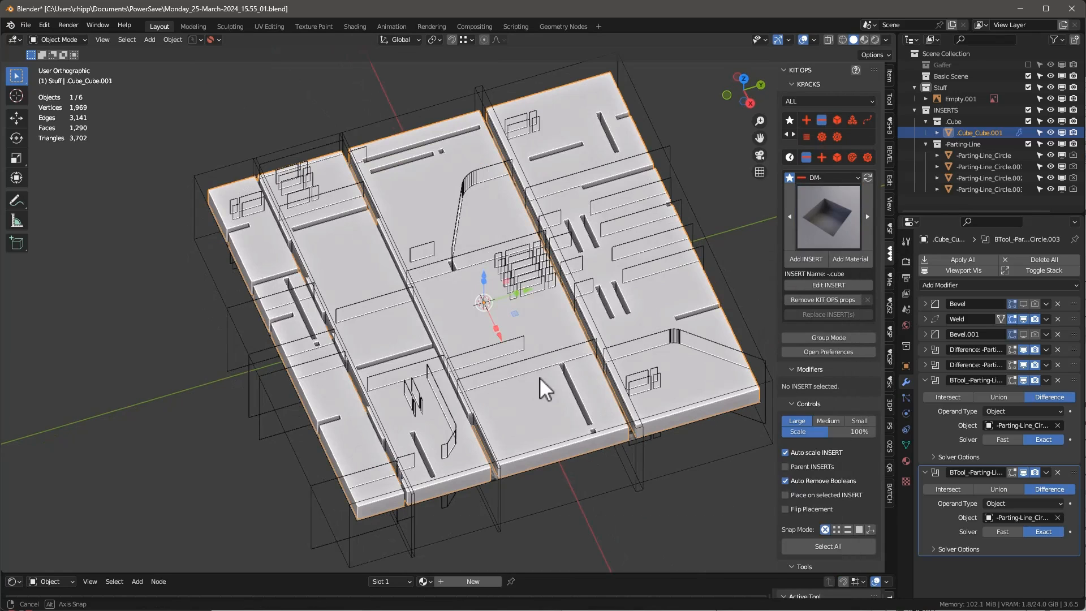
Add the cube insert to the slab at the Small 25% scale, placing it in the lower part of the third column.
left_click(807, 257)
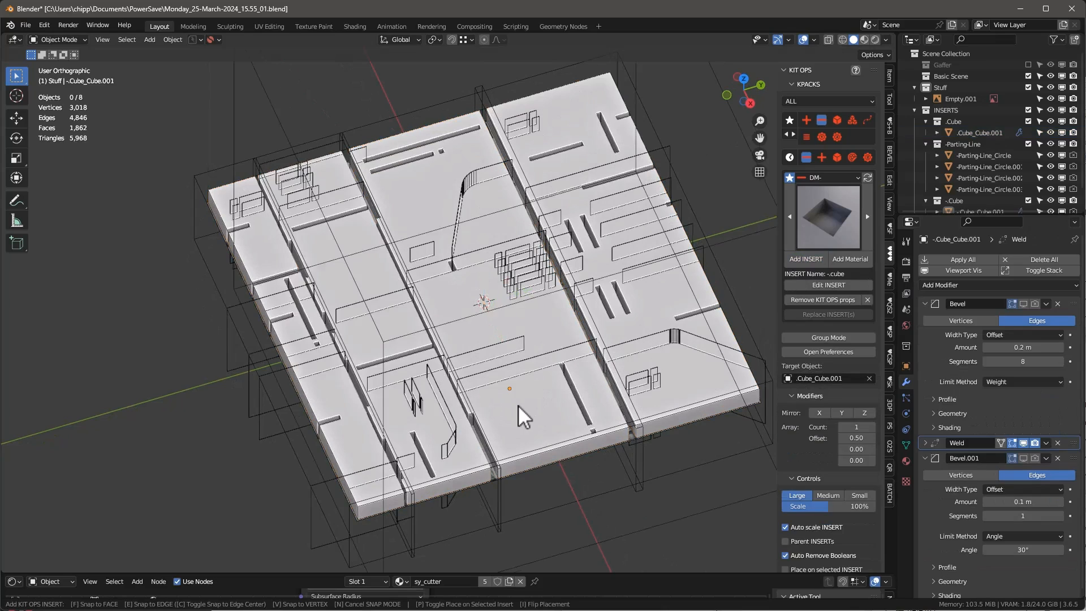
scroll(518, 405, "down", 1)
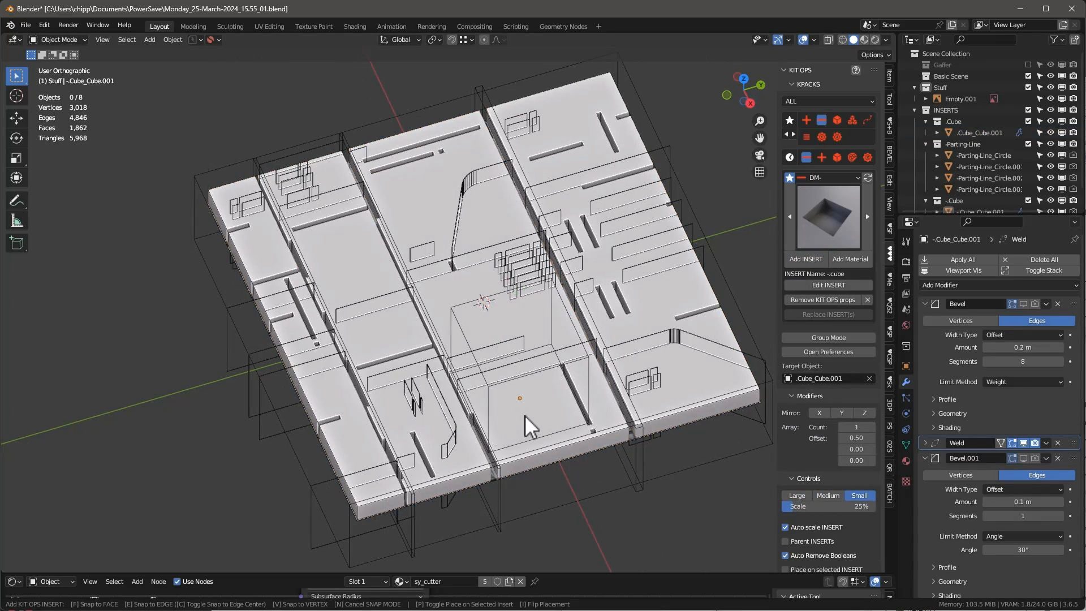
left_click(525, 416)
Move the cube cutter over the rounded recess in the second column of the reference and apply its scale.
middle_click_drag(525, 415, 494, 451, "alt")
scroll(484, 415, "up", 3)
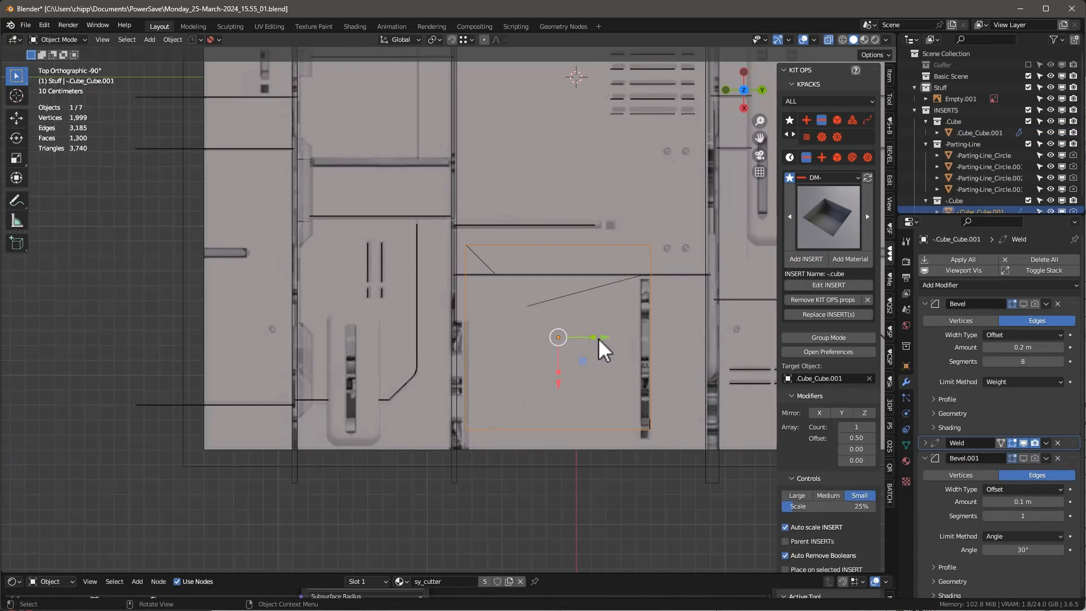
left_click_drag(606, 334, 417, 391)
middle_click_drag(416, 391, 542, 342)
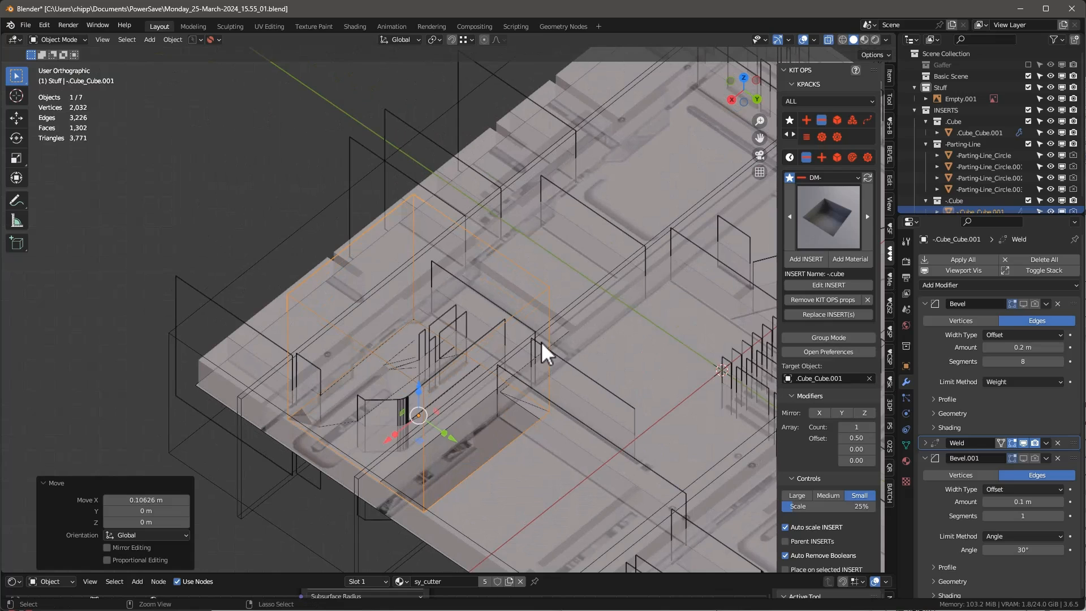
key("ctrl+a")
left_click(541, 341)
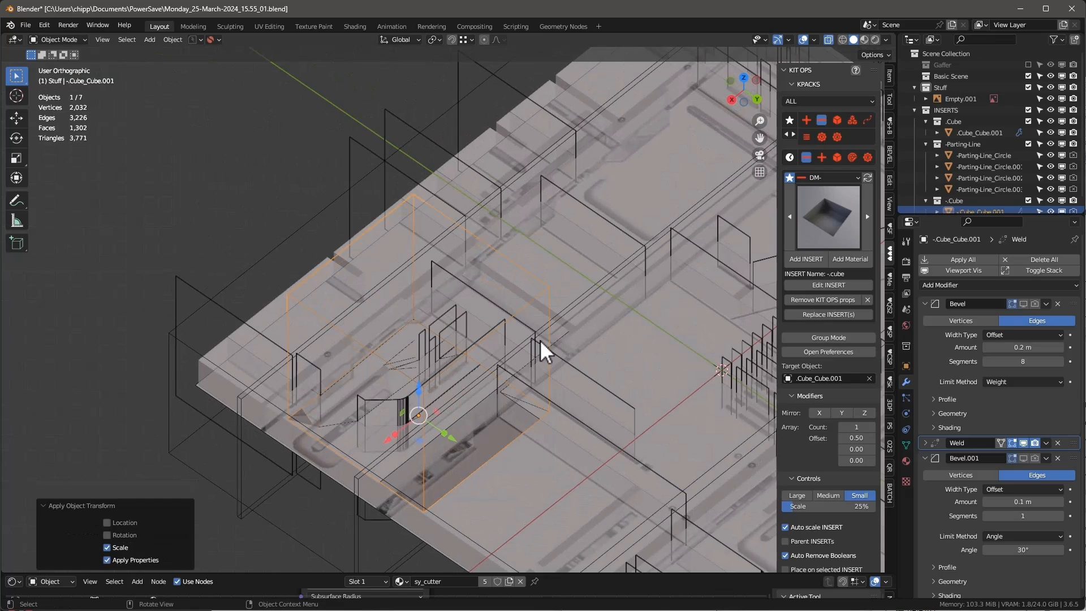
Move the cube cutter's side face inward along Y to match the width of the reference's rounded recess.
key("Tab")
key("3")
left_click(499, 397)
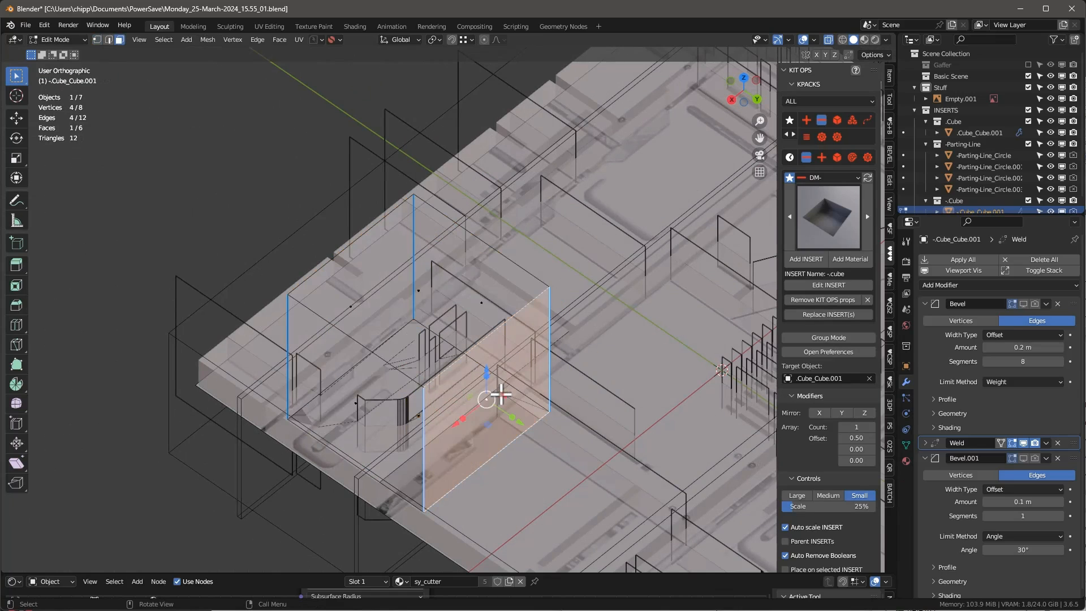
middle_click_drag(499, 396, 533, 459)
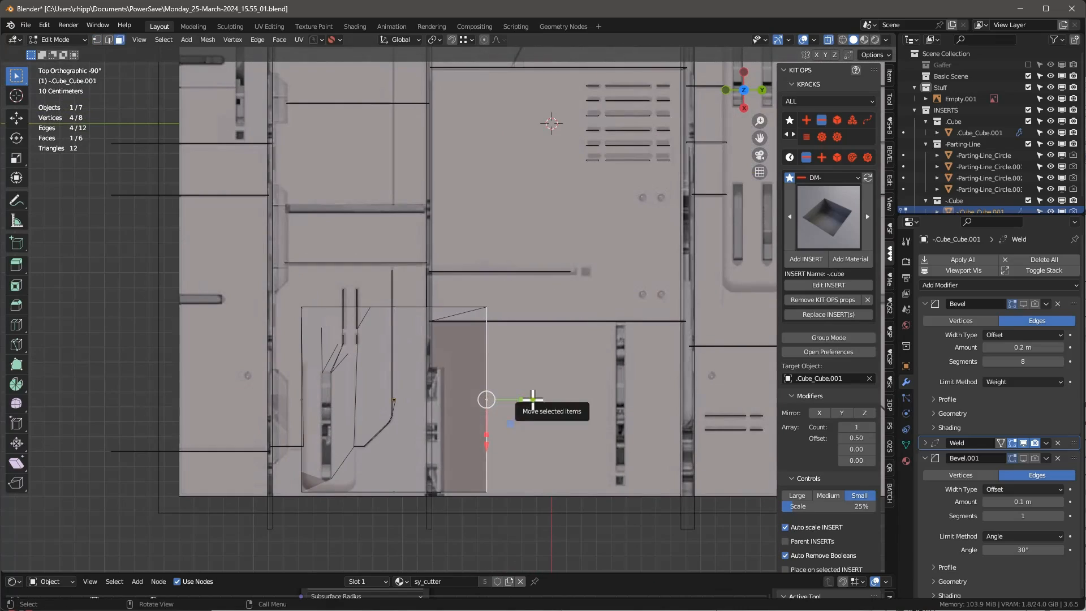
left_click_drag(530, 399, 398, 401)
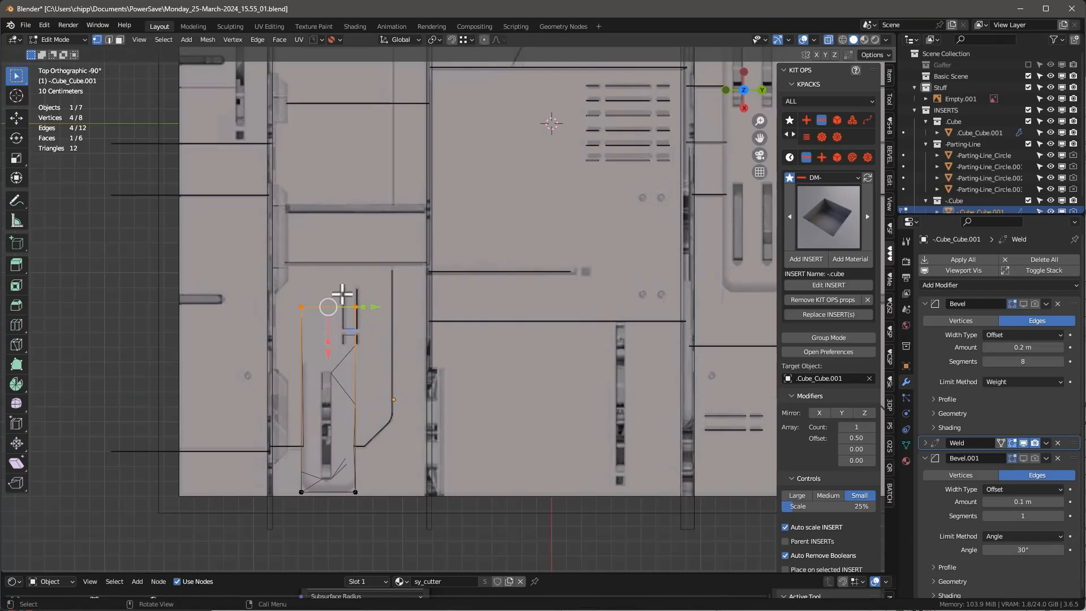
Shorten the cutter's upper end about 0.37 m along X to fit the recess, and lower the whole cutter 0.1162 m in Z.
left_click_drag(330, 351, 326, 397)
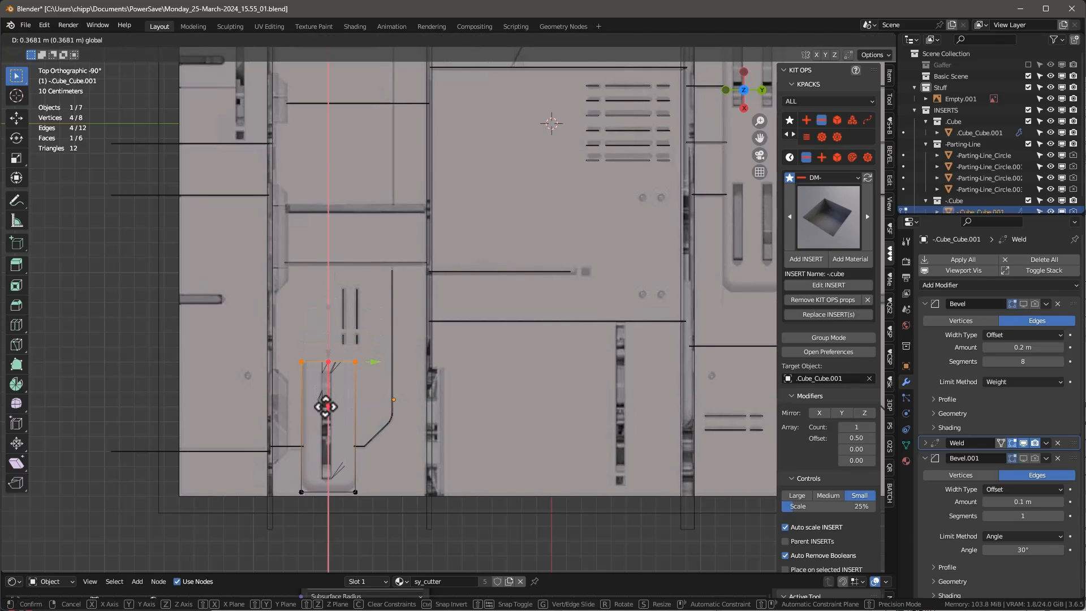
left_click_drag(413, 452, 413, 453)
middle_click_drag(413, 453, 440, 306)
key("Tab")
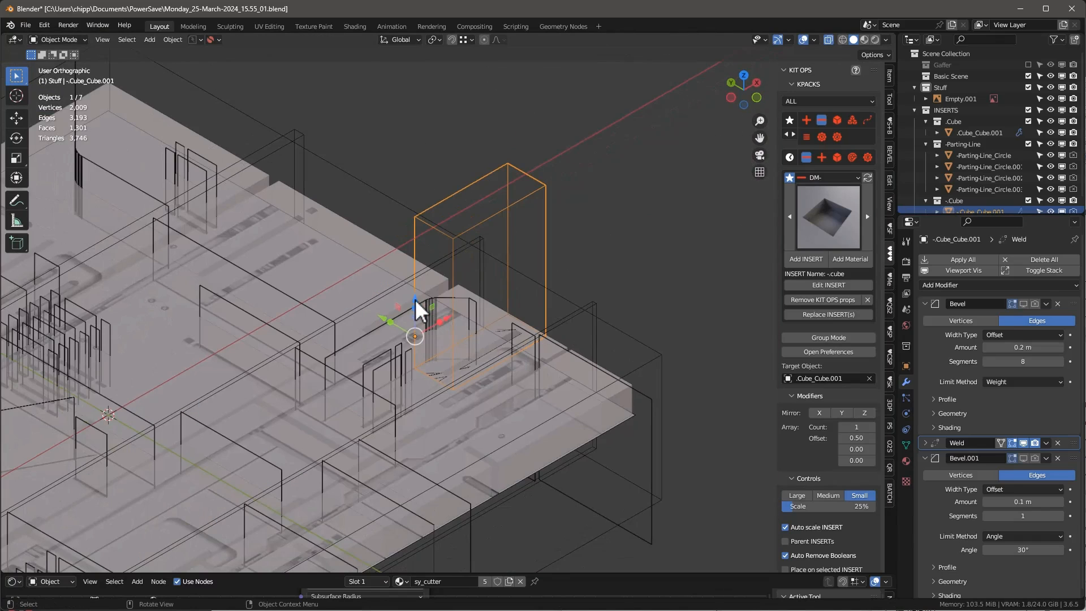
left_click_drag(415, 299, 411, 321)
Enable the cube cutter's first edge Bevel modifier in the viewport and compare its rounded corners with the reference recess.
middle_click_drag(410, 321, 252, 400)
scroll(488, 367, "up", 5)
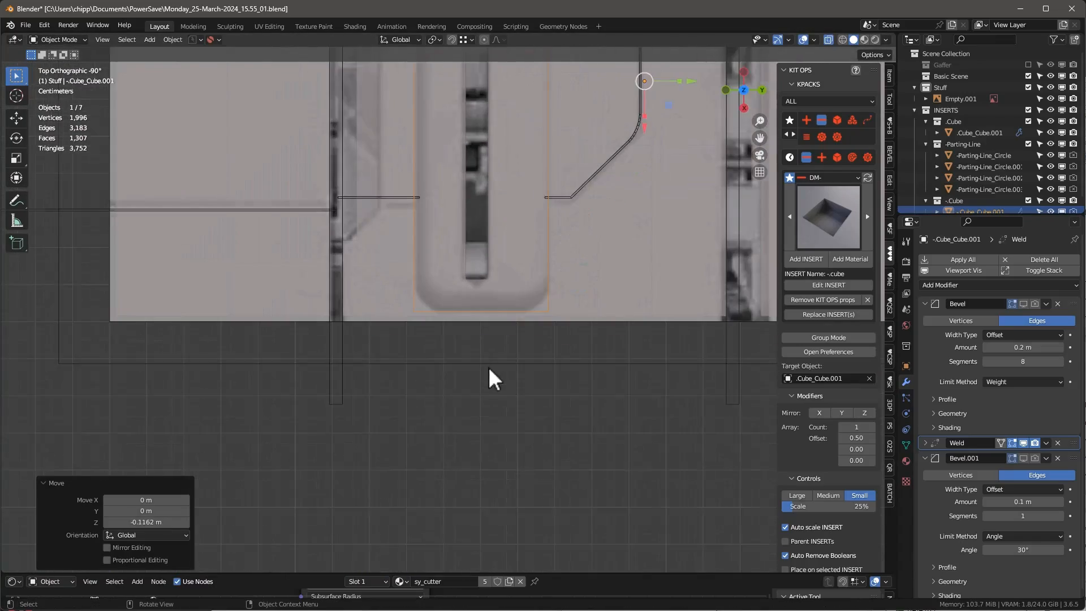
middle_click_drag(486, 357, 543, 379, "shift")
scroll(510, 333, "down", 3)
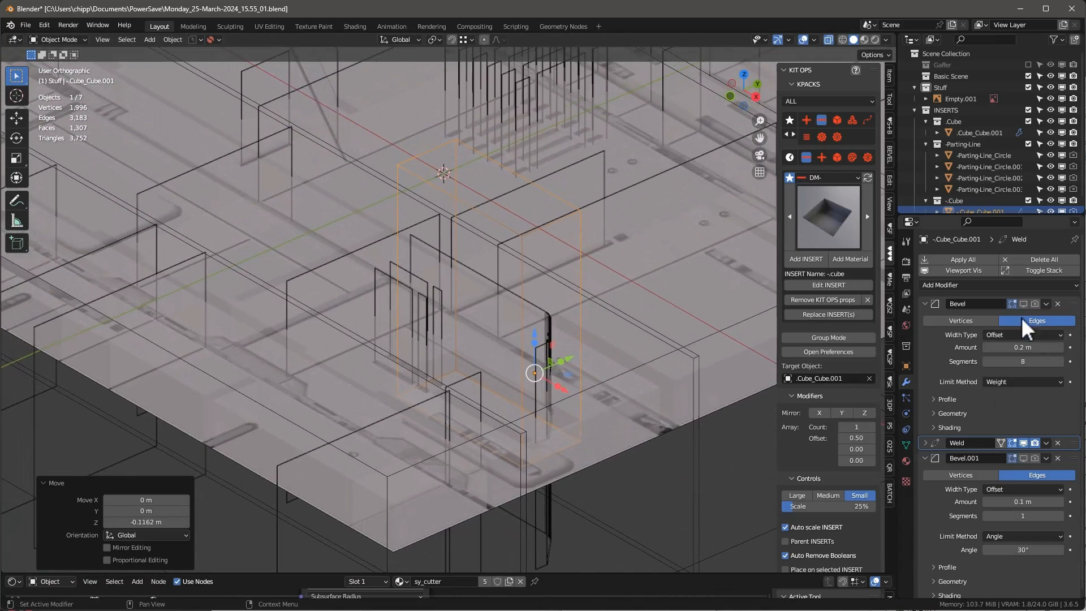
left_click(1024, 303)
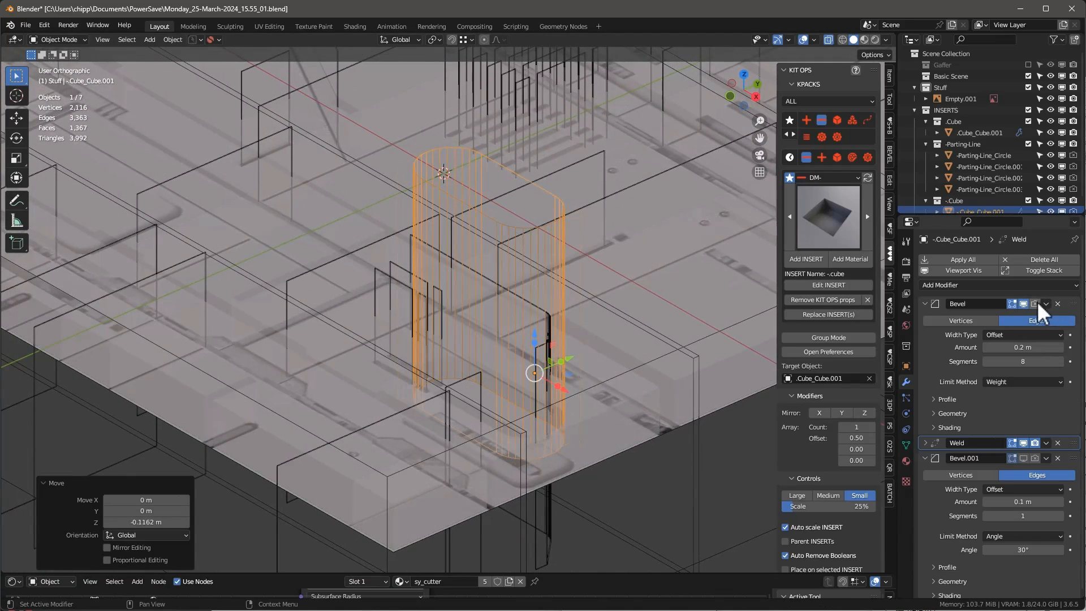
middle_click_drag(504, 304, 399, 369)
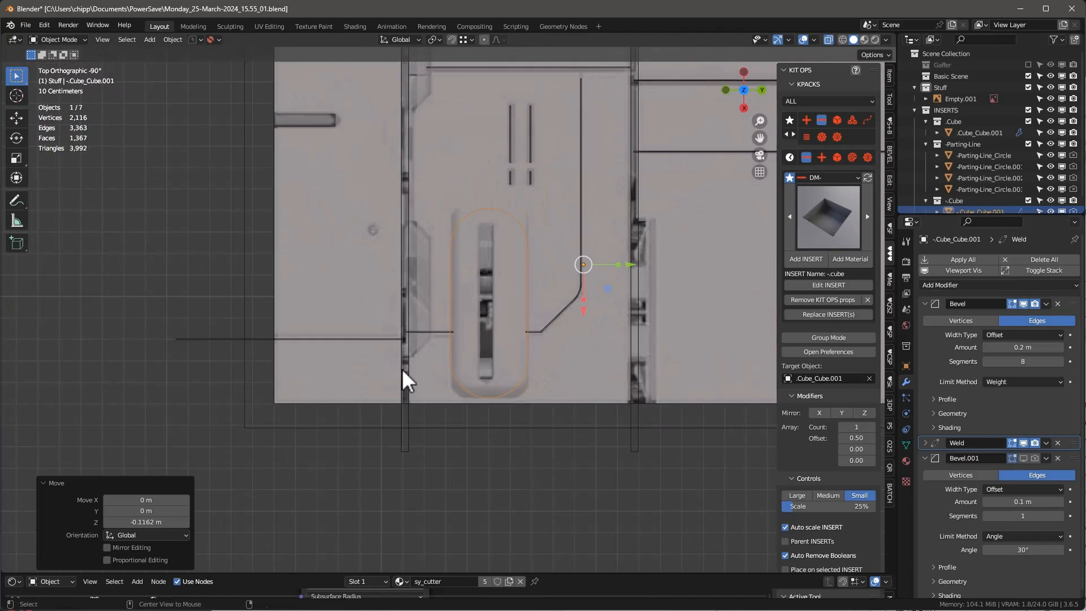
key("Right")
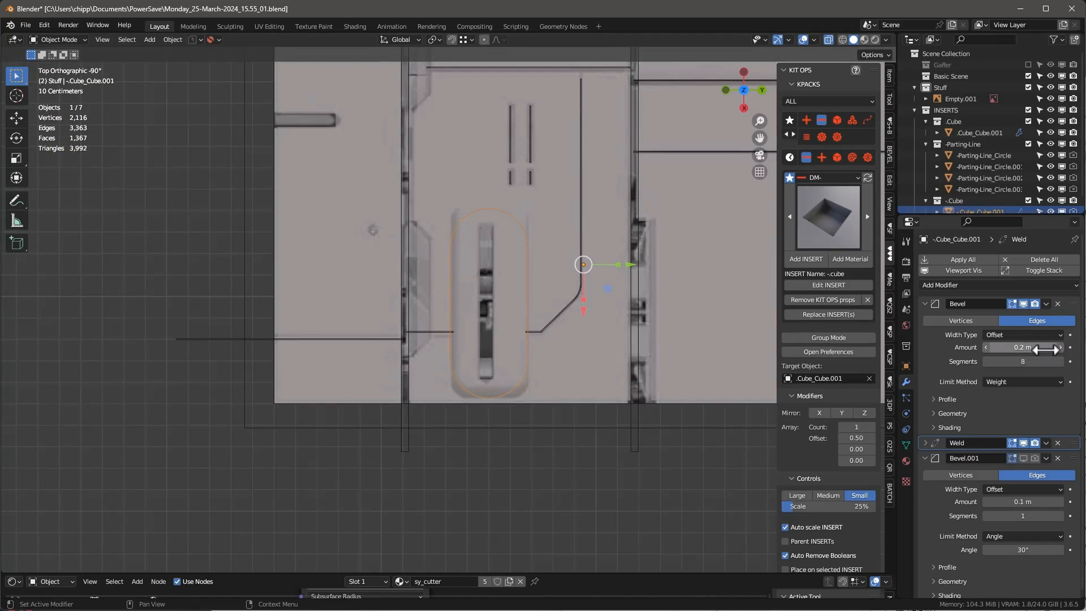
Set the cutter's first edge Bevel amount to 0.05 m and refine it to 0.06 m to match the reference recess's corners.
left_click(1022, 346)
key("Return")
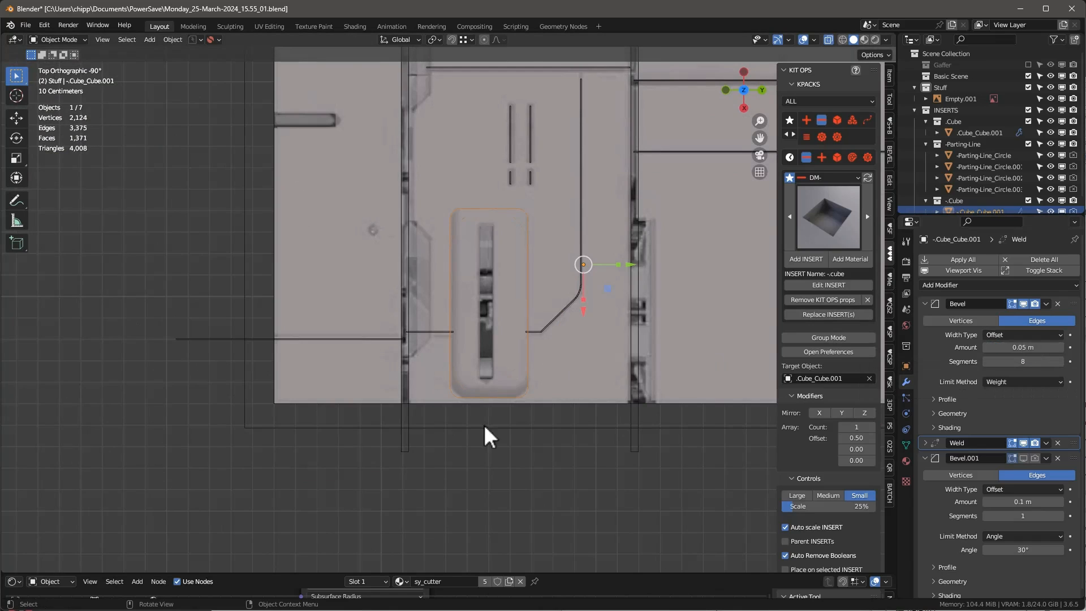
scroll(498, 419, "up", 8)
scroll(528, 415, "down", 3)
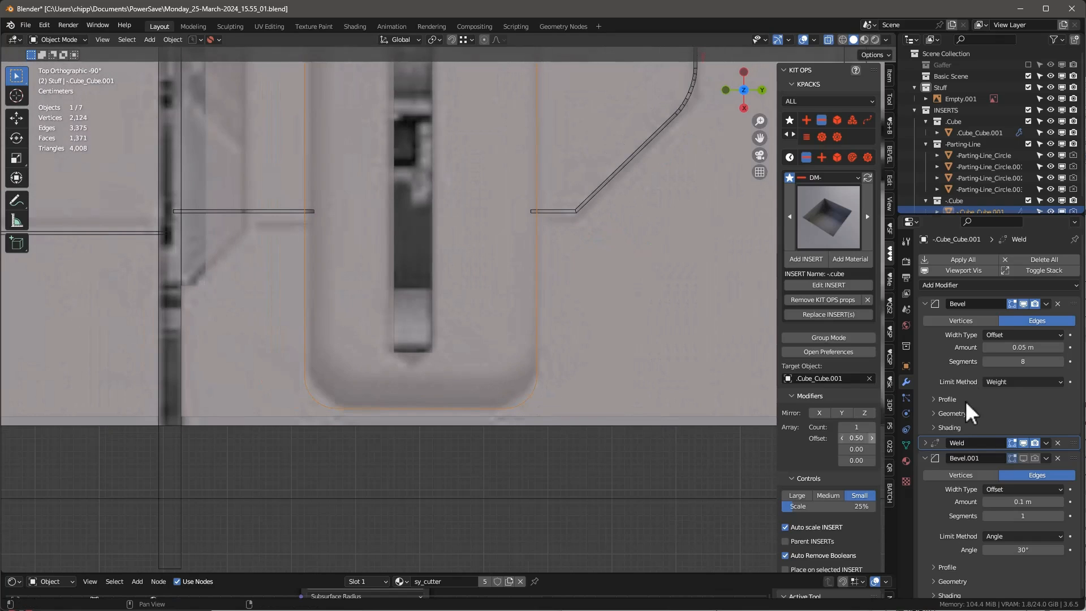
left_click(1022, 347)
type(".06")
key("Return")
Set the cube cutter's origin to its geometry and reselect the cutter.
scroll(340, 324, "down", 6)
key("shift+s")
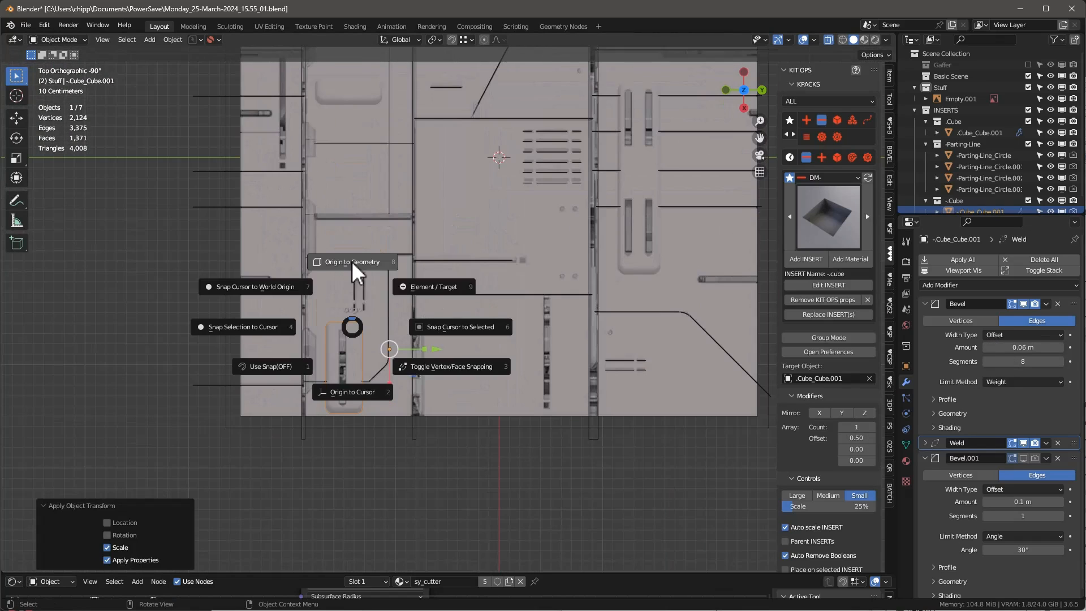
left_click(351, 262)
left_click(404, 353)
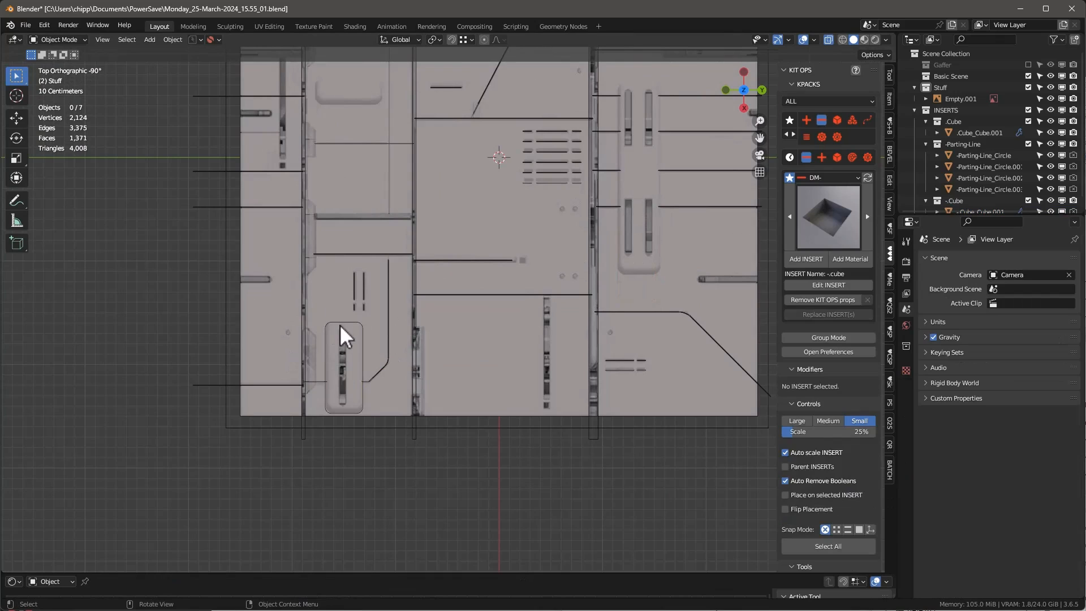
left_click(342, 319)
Duplicate the cutter's mesh within the same object and place the copy over the lower end of the tall double-slot recess.
key("Tab")
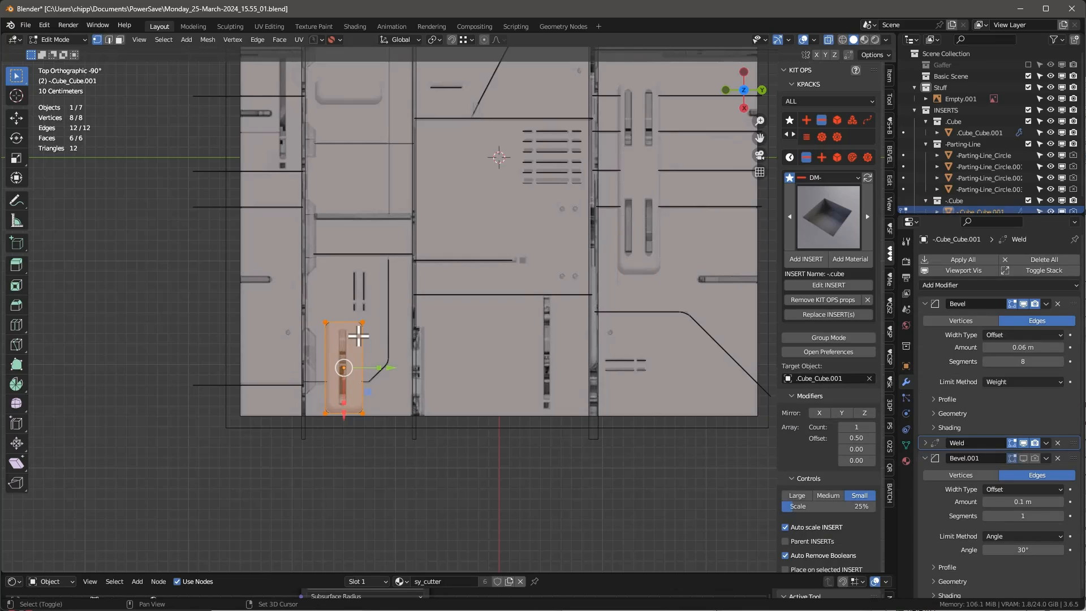
key("shift+d")
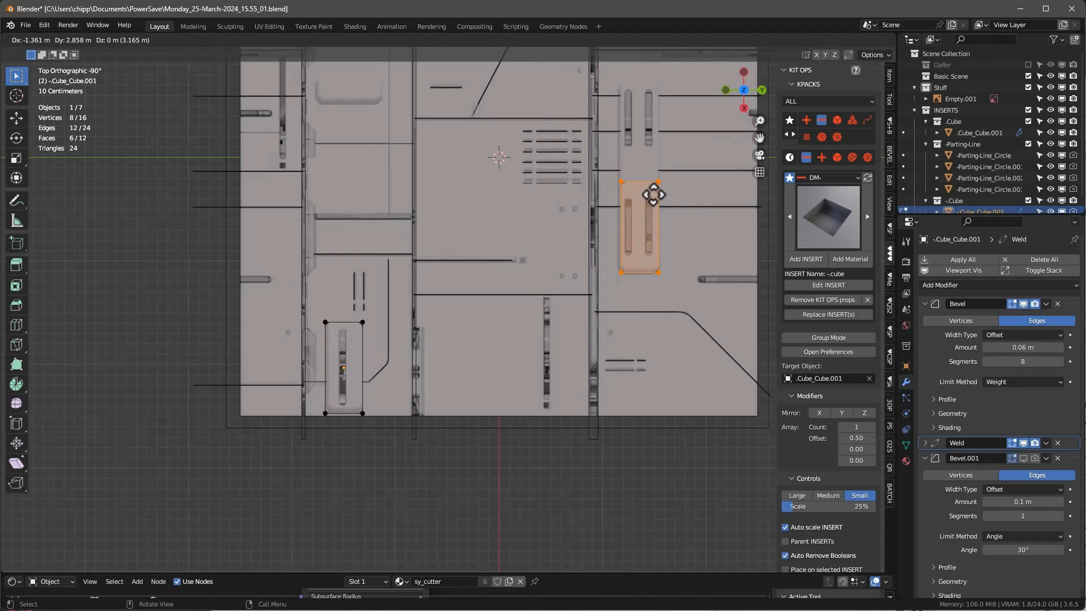
left_click(650, 194)
scroll(666, 189, "up", 2)
scroll(543, 306, "up", 3)
Extend the copied block's upper end along X to reach the top of the tall double-slot recess.
left_click_drag(544, 271, 694, 348)
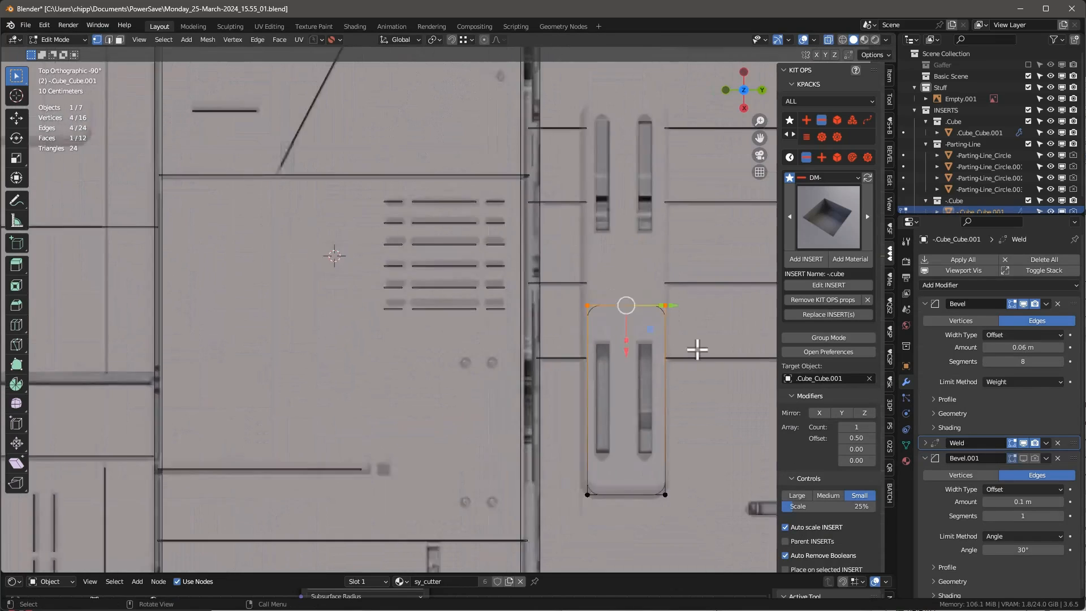
middle_click_drag(695, 349, 655, 381, "shift")
left_click_drag(585, 383, 587, 184)
scroll(561, 184, "up", 4)
middle_click_drag(561, 184, 557, 157, "shift")
scroll(540, 226, "down", 3)
Move the tall block's left side -0.017569 m along Y to match the recess edge.
left_click_drag(565, 83, 505, 577)
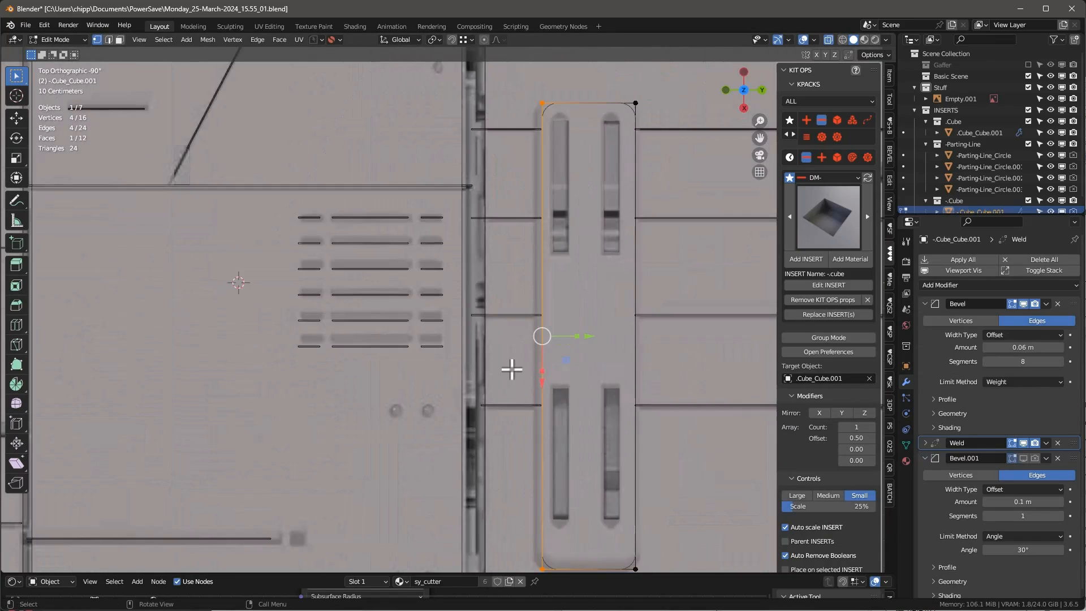
left_click_drag(587, 336, 583, 337)
scroll(581, 351, "down", 5)
scroll(563, 249, "up", 3)
middle_click_drag(563, 249, 499, 295, "shift")
scroll(499, 295, "down", 4)
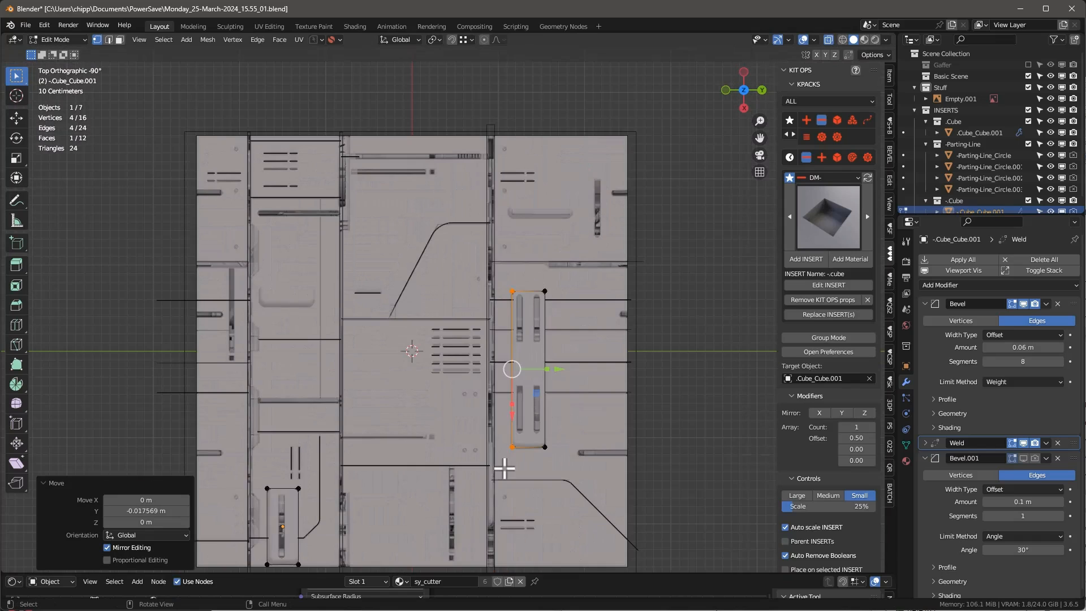
Duplicate the original cutter block upward along its column to the horizontal rounded recess in the second column.
left_click_drag(478, 262, 575, 451)
middle_click_drag(576, 451, 616, 384, "shift")
left_click_drag(287, 405, 362, 506)
key("shift+d")
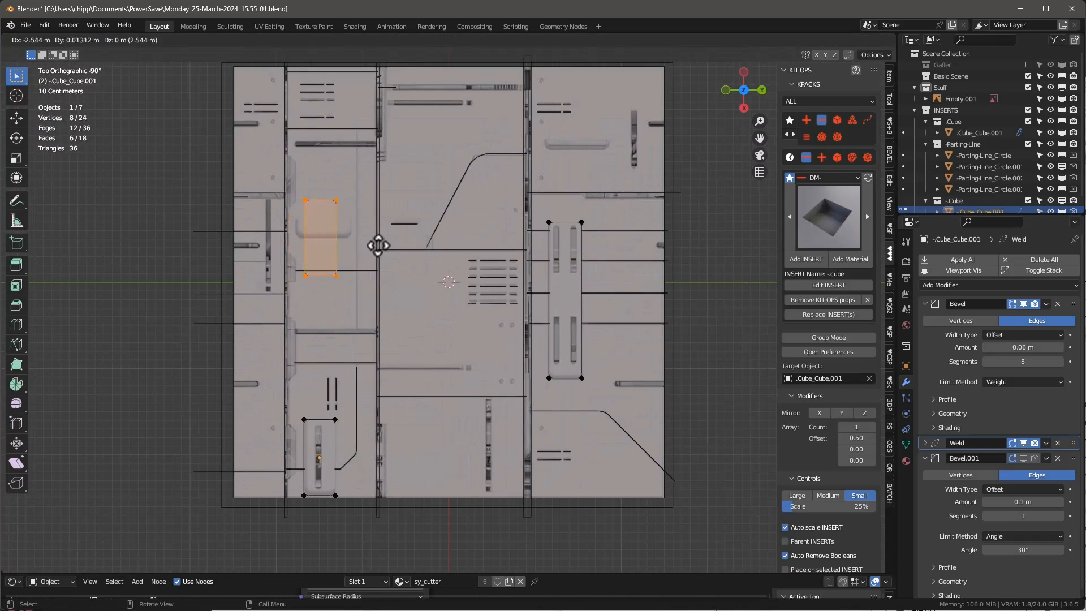
left_click(367, 250)
Rotate the copied block 90° and align it with the left side of the horizontal rounded recess.
scroll(317, 175, "up", 4)
type("r90")
key("Return")
key("g")
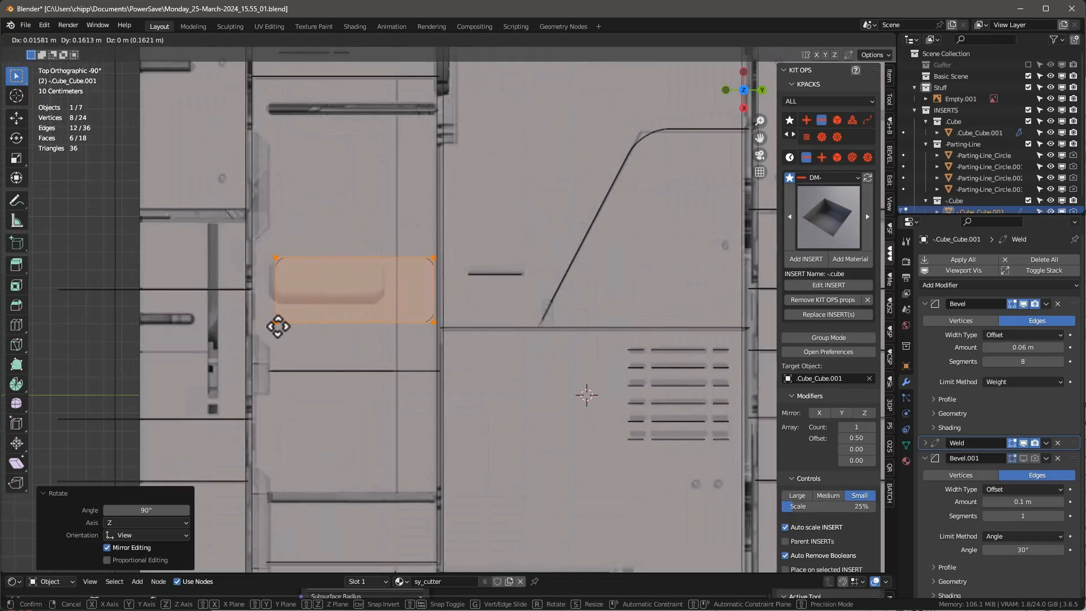
left_click(274, 330)
Move the block's lower side up along X and its right side inward along Y to fit the horizontal recess.
left_click_drag(253, 310, 444, 351)
left_click_drag(349, 369, 349, 346)
left_click_drag(398, 241, 450, 318)
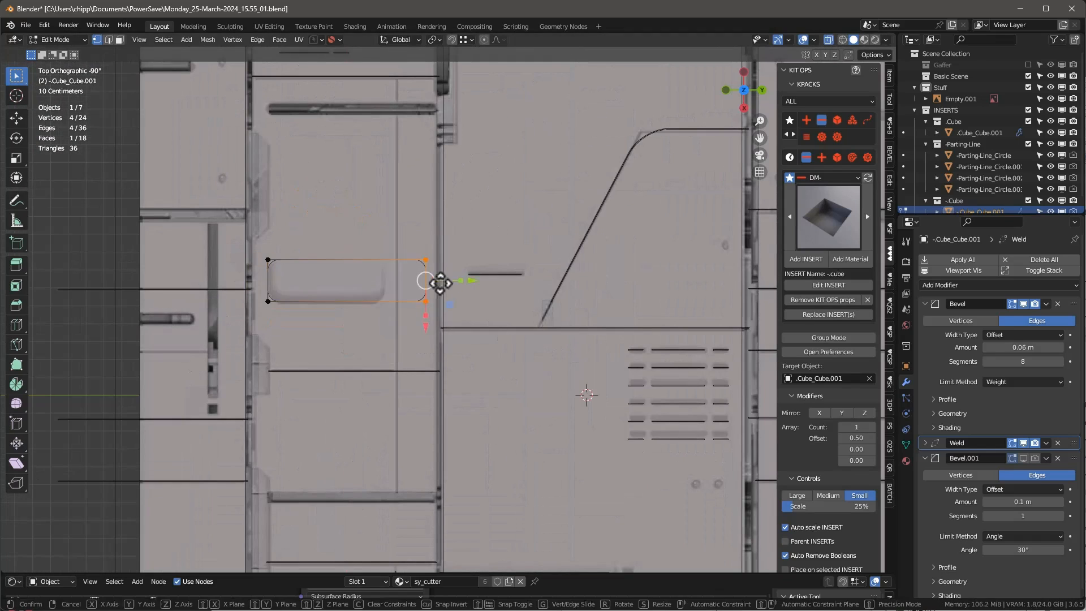
left_click_drag(468, 282, 428, 281)
Duplicate the horizontal block to the thin rounded recess in the last column and align its upper-left corner with the recess.
key("l")
scroll(425, 283, "down", 5)
middle_click_drag(453, 273, 254, 361, "shift")
key("shift+d")
left_click(484, 292)
scroll(393, 314, "up", 9)
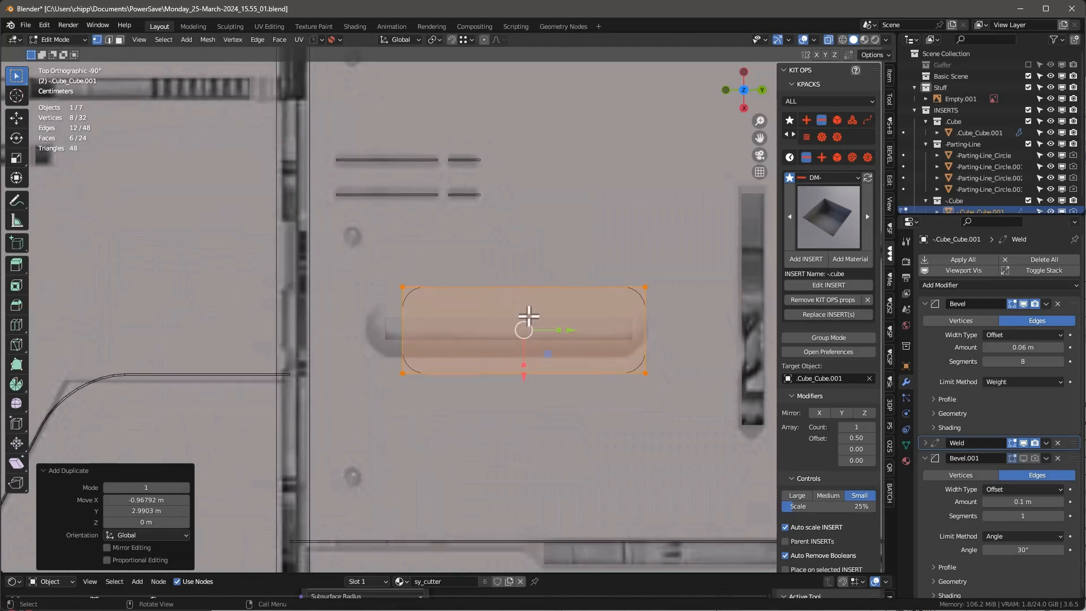
left_click_drag(529, 322, 490, 340)
Extend the block's right side along Y, raise its lower side along X to fit the thin recess, and leave mesh editing.
left_click_drag(583, 275, 660, 402)
left_click_drag(659, 347, 698, 350)
left_click_drag(334, 368, 668, 450)
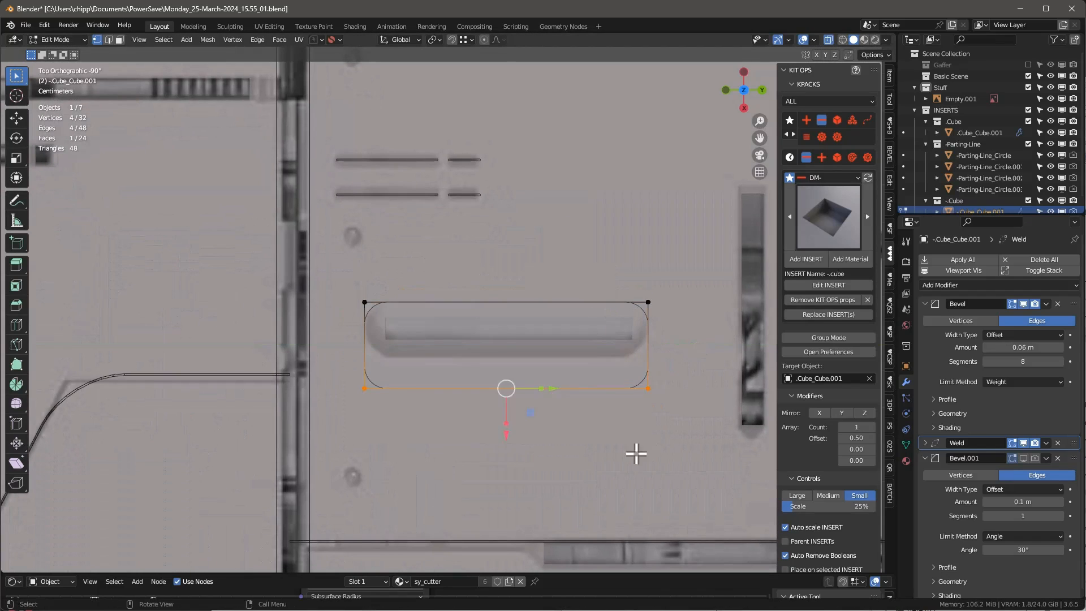
left_click_drag(510, 435, 515, 402)
scroll(514, 404, "down", 8)
middle_click_drag(532, 416, 505, 420)
key("Tab")
Turn off X-ray and viewport overlays and examine the slab's recess cuts from an angle.
key("alt+z")
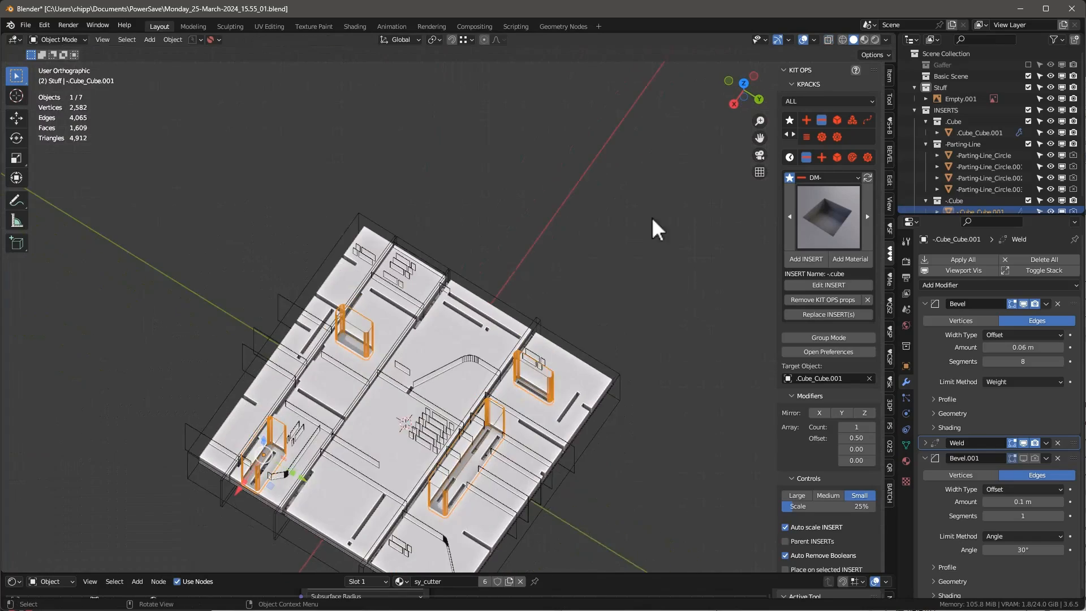
left_click(804, 39)
scroll(460, 321, "down", 3)
scroll(401, 399, "up", 4)
middle_click_drag(459, 321, 408, 366)
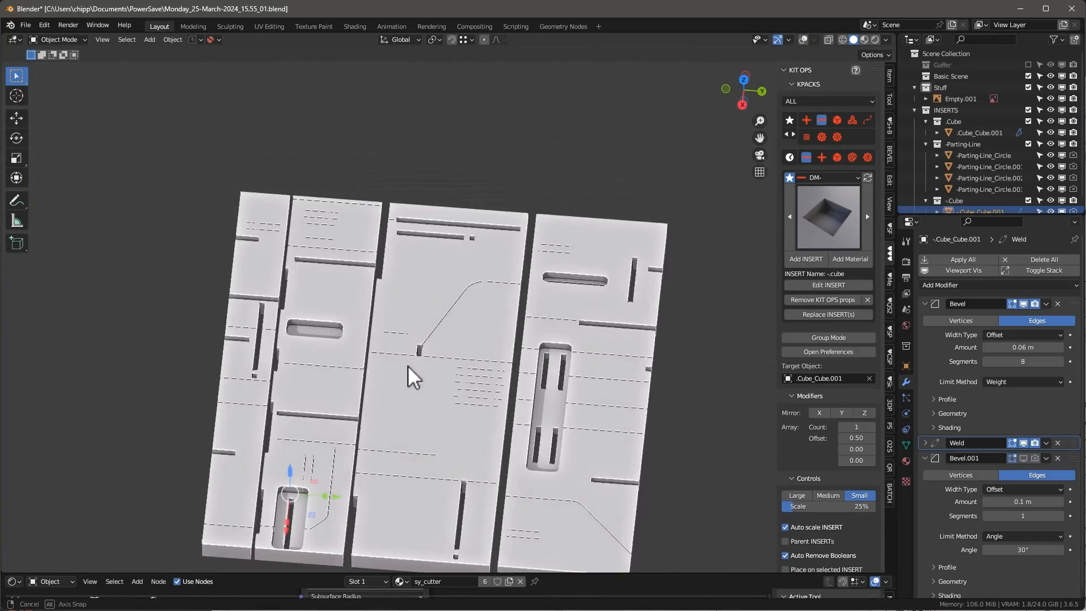
scroll(408, 366, "down", 3)
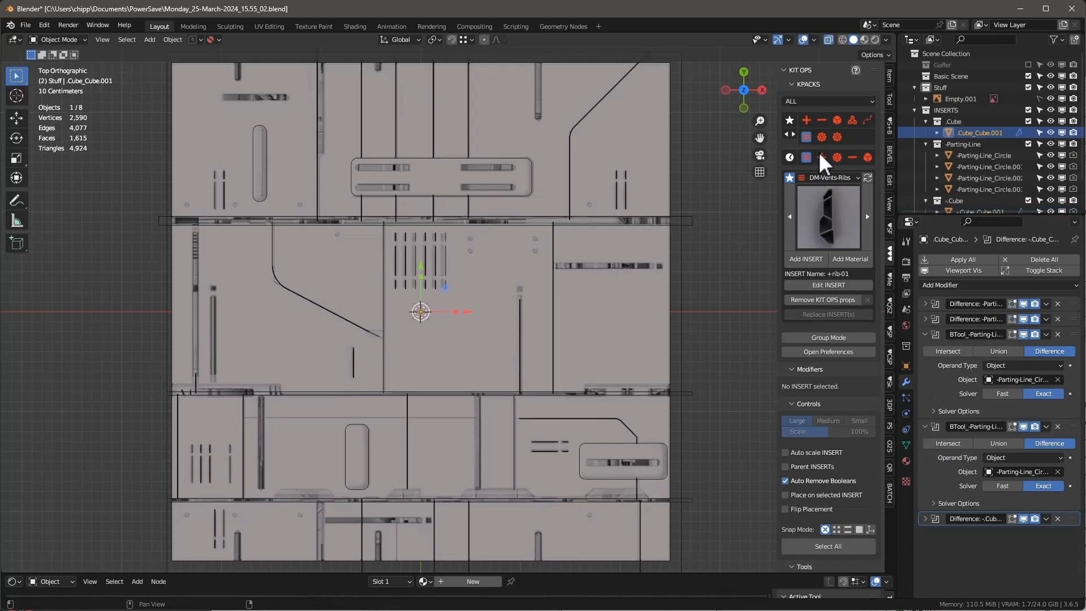
Choose the -blivet-06 insert from the DM-Widgets-1 KPACK.
left_click(822, 137)
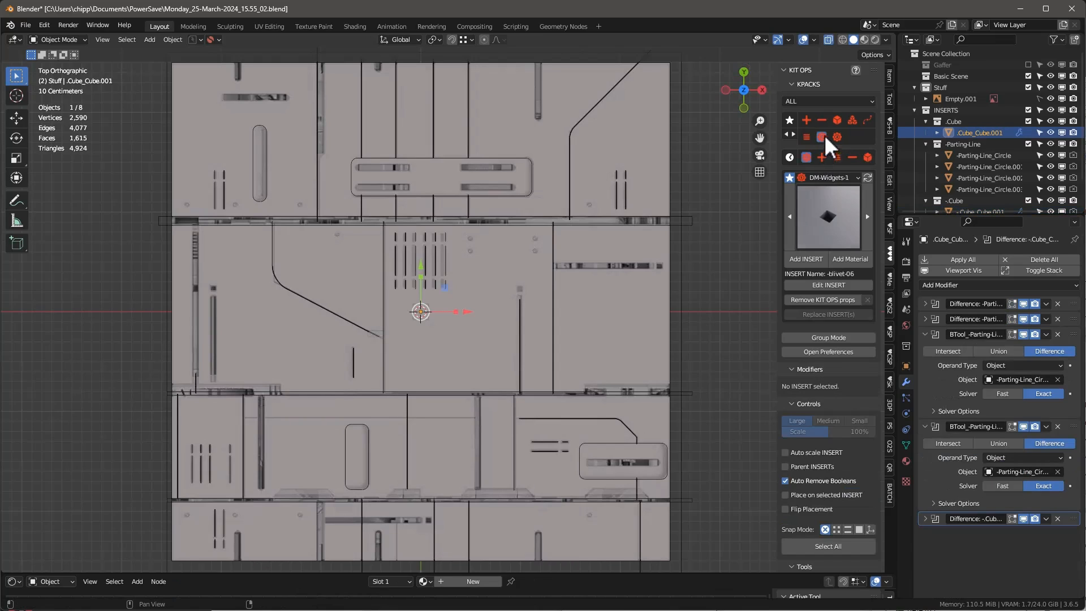
left_click(831, 218)
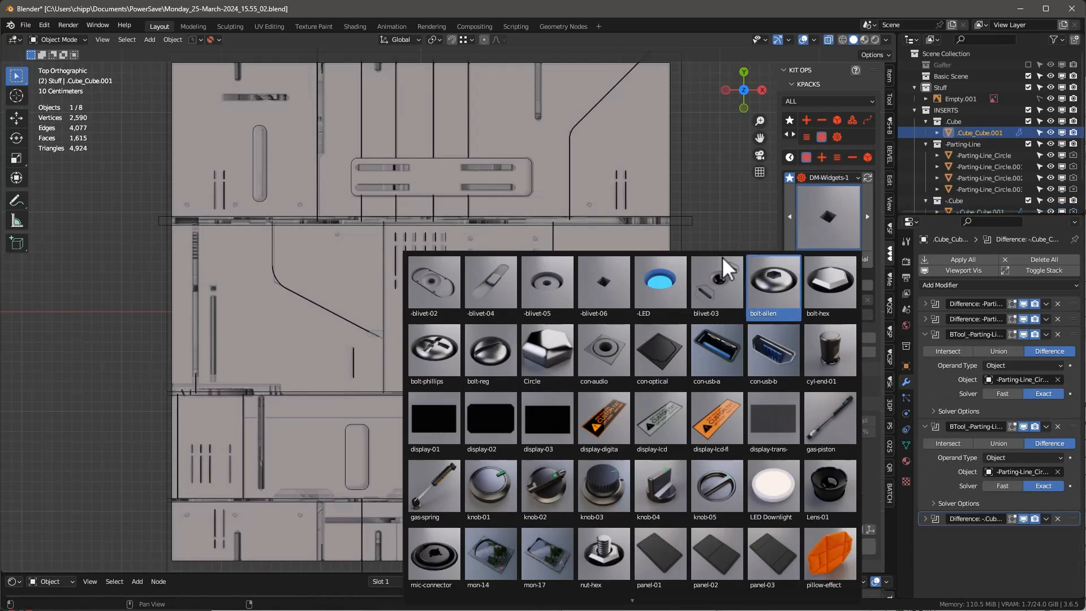
left_click(606, 285)
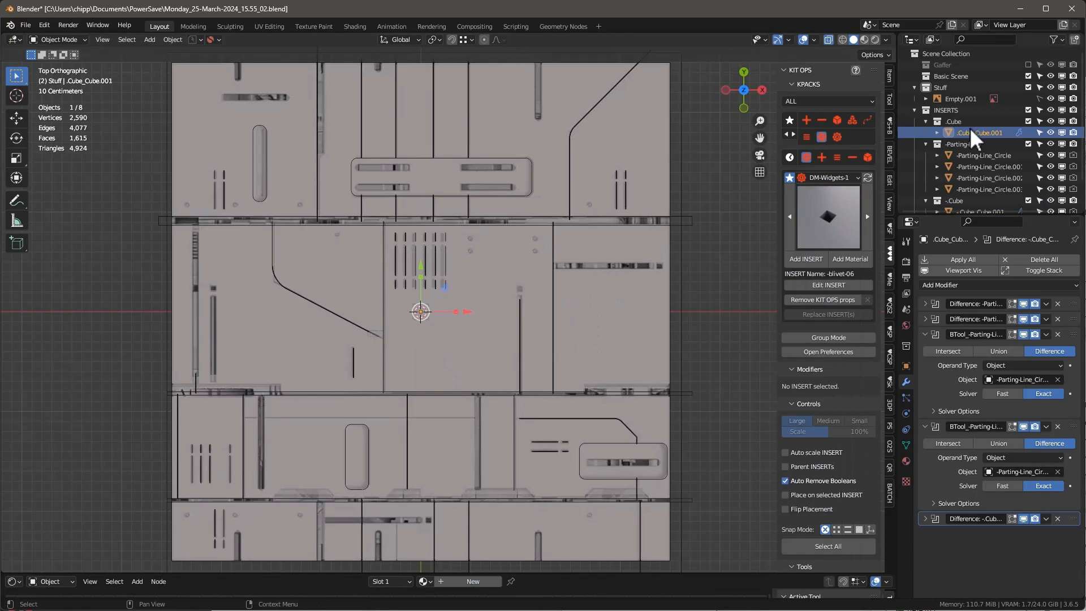
Add -blivet-06 inserts to the slab at the groove's end and over the small round dots of the reference's middle section.
left_click(819, 258)
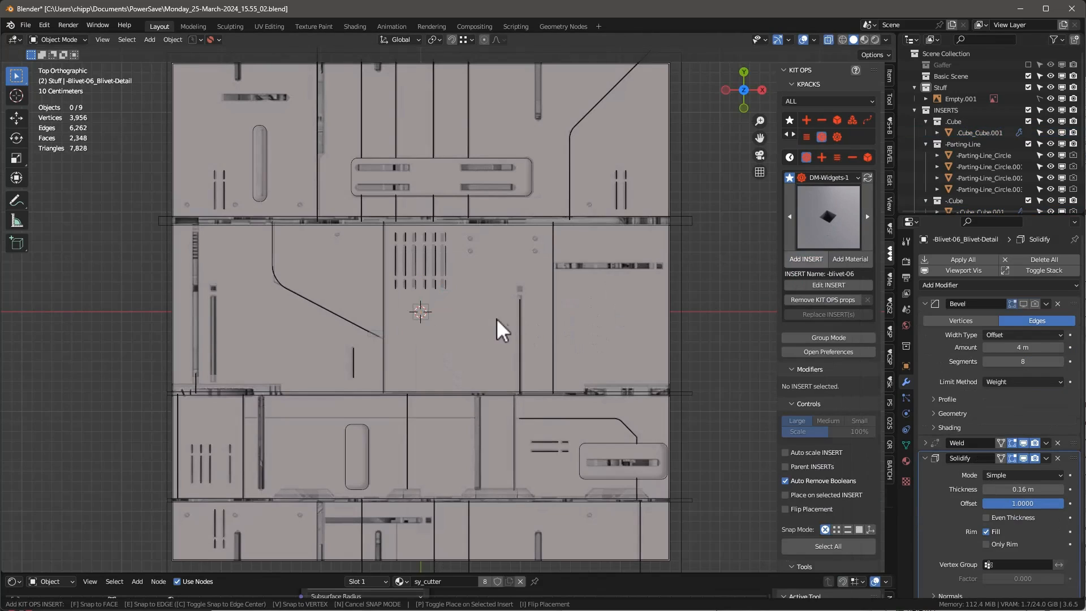
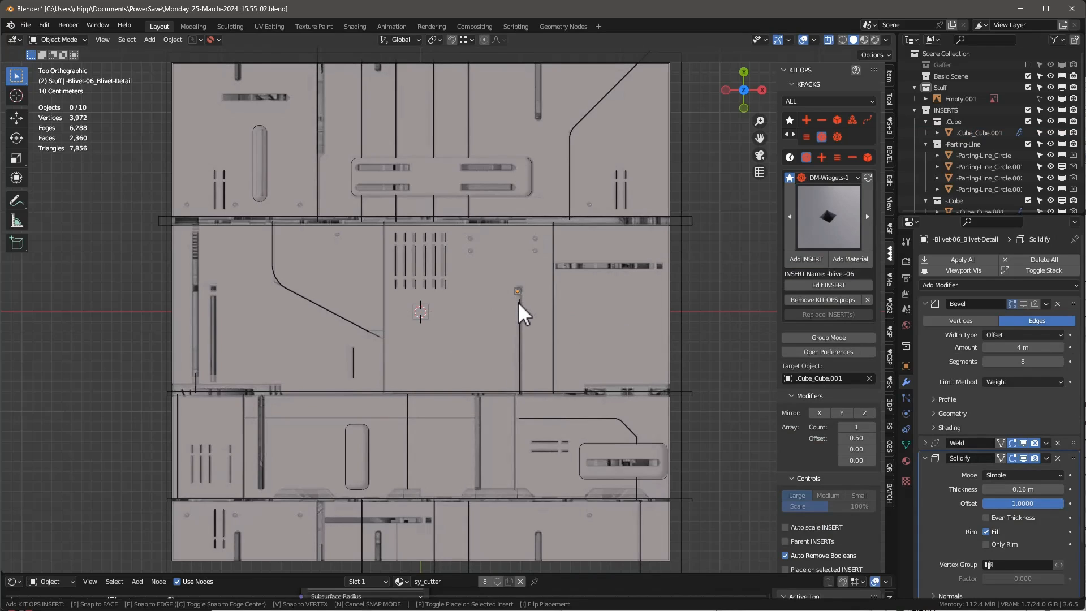
left_click(521, 300)
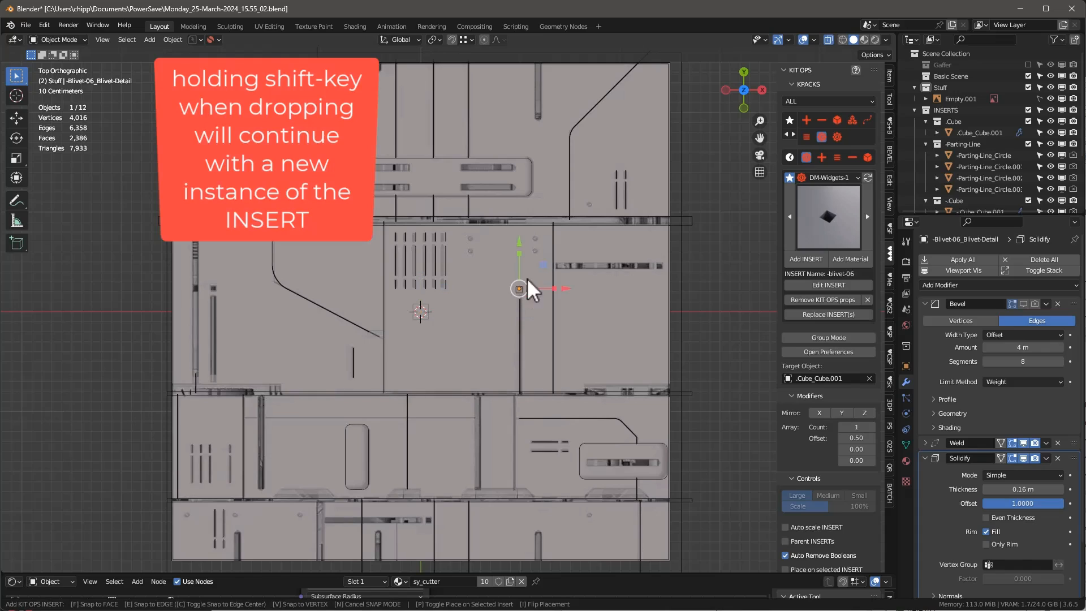
left_click(537, 251)
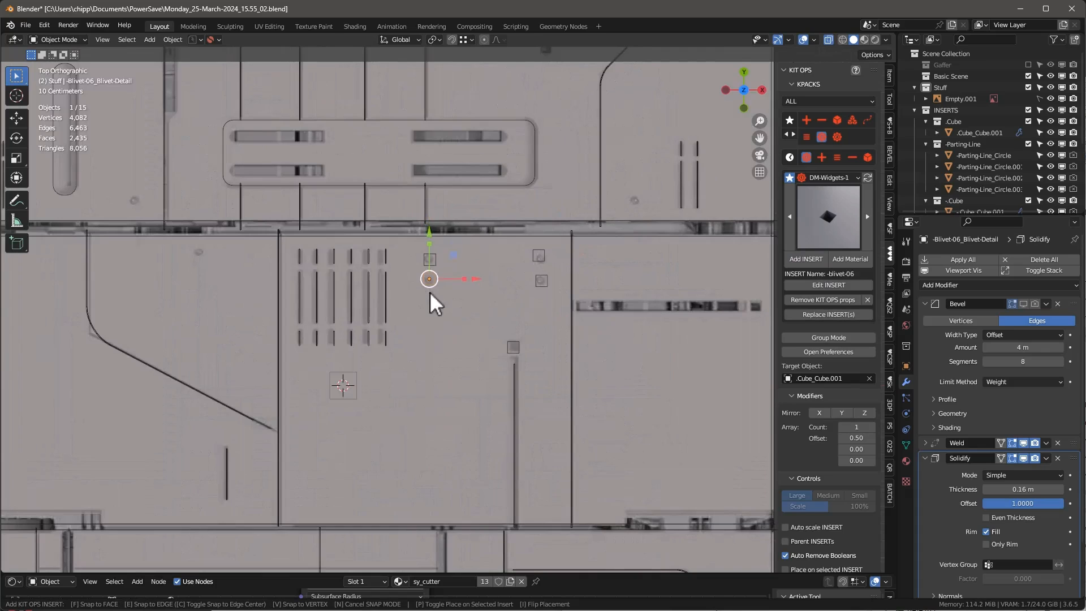
middle_click_drag(429, 291, 509, 329, "shift")
scroll(509, 328, "down", 2)
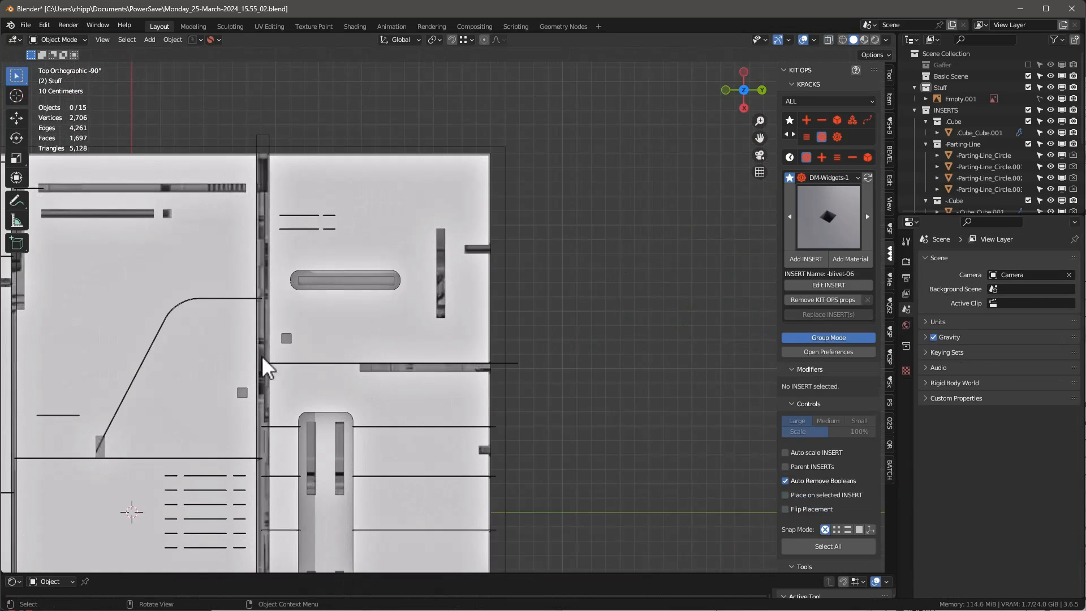
Edit the blivet below the thin recess in the last column and duplicate its square -0.65383 m along X.
middle_click_drag(261, 359, 335, 314, "shift")
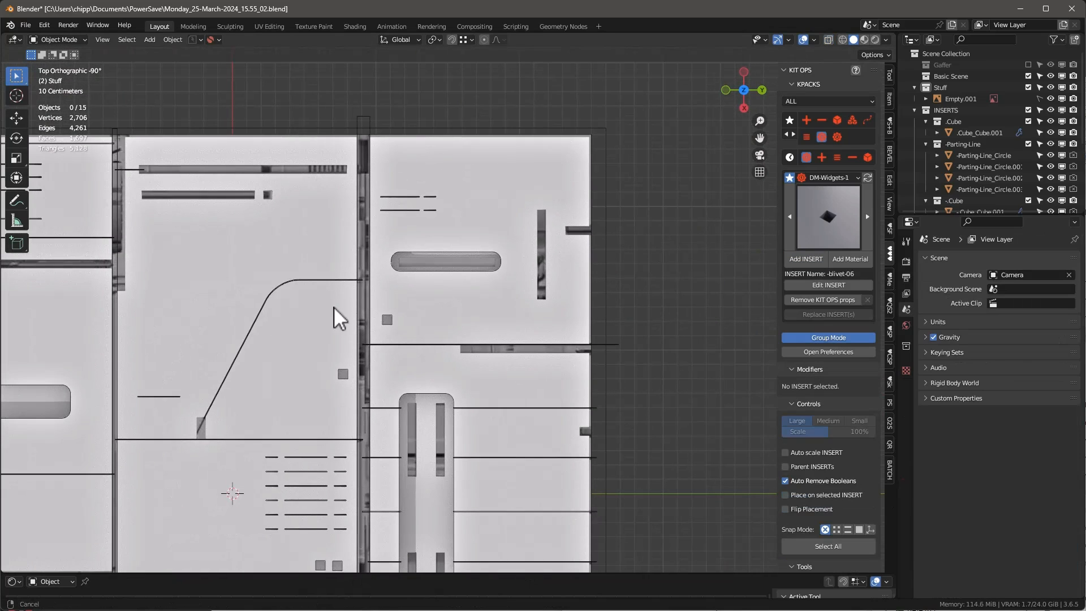
scroll(396, 313, "up", 5)
left_click(386, 317)
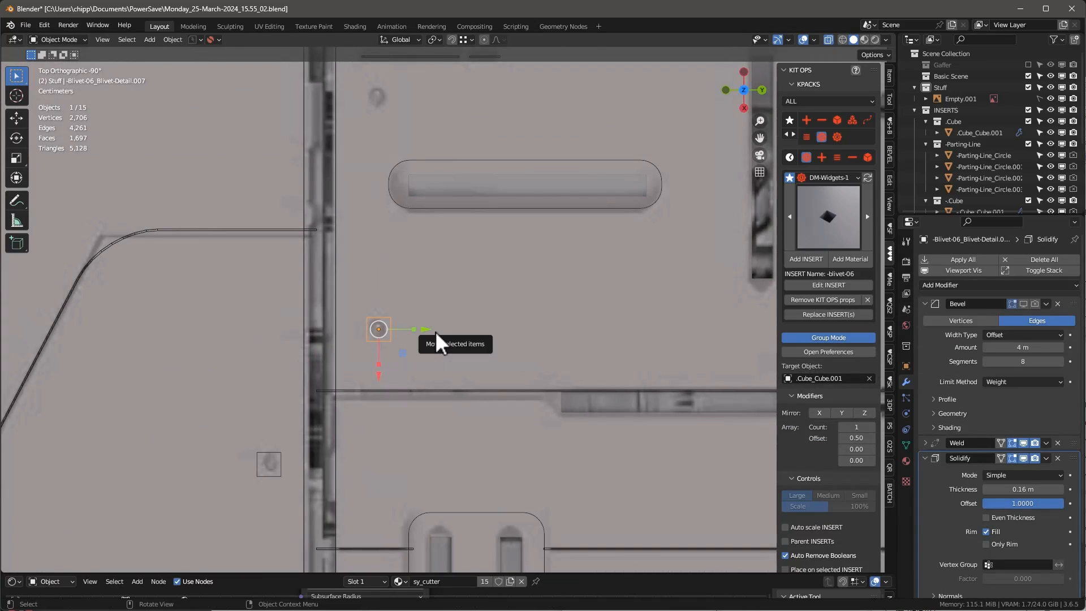
key("Tab")
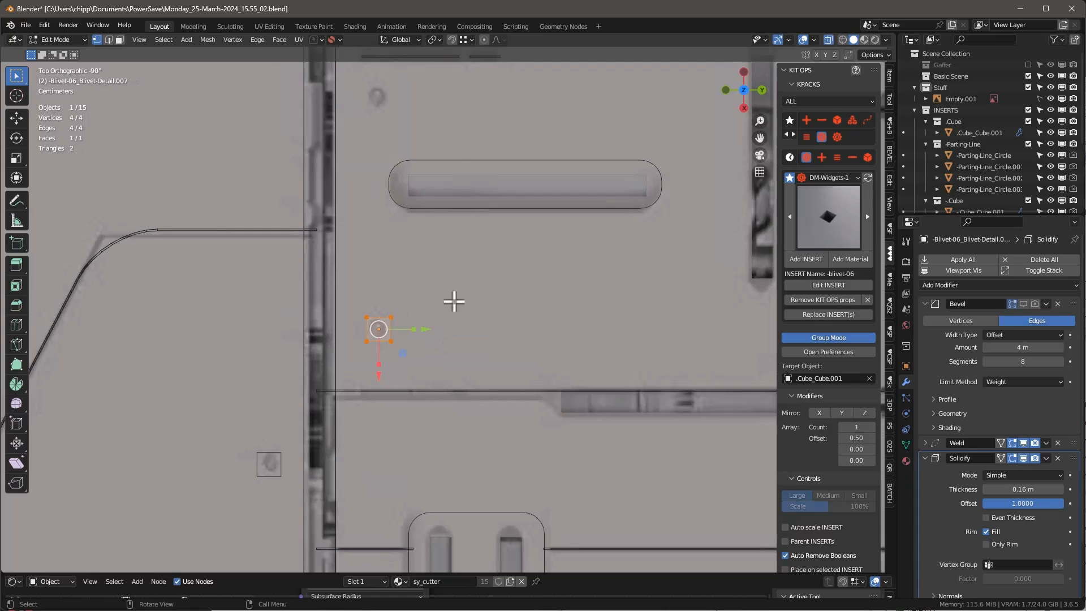
scroll(473, 301, "down", 3)
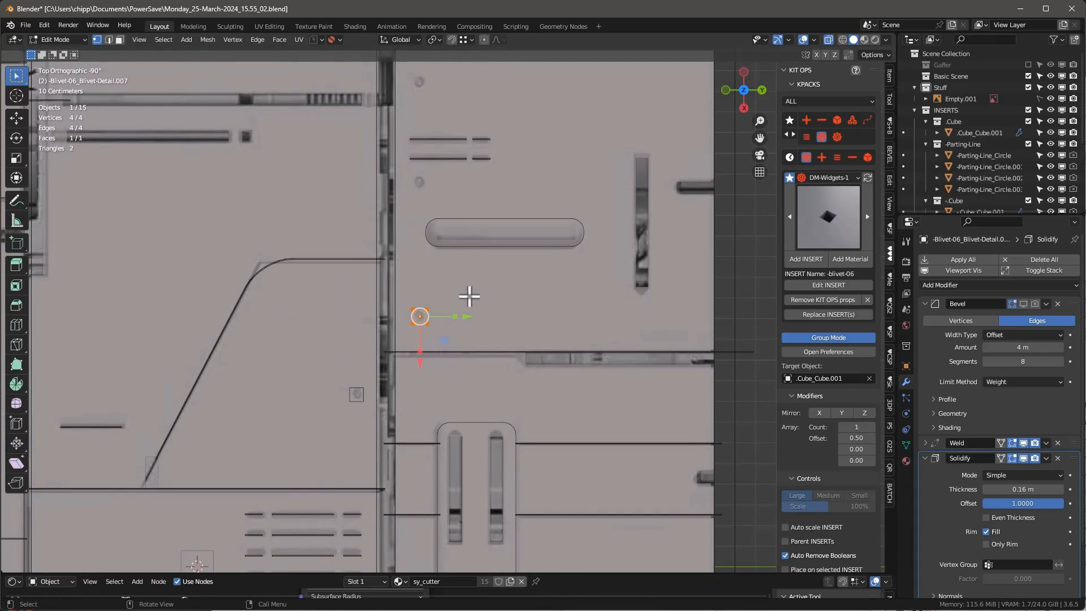
key("g")
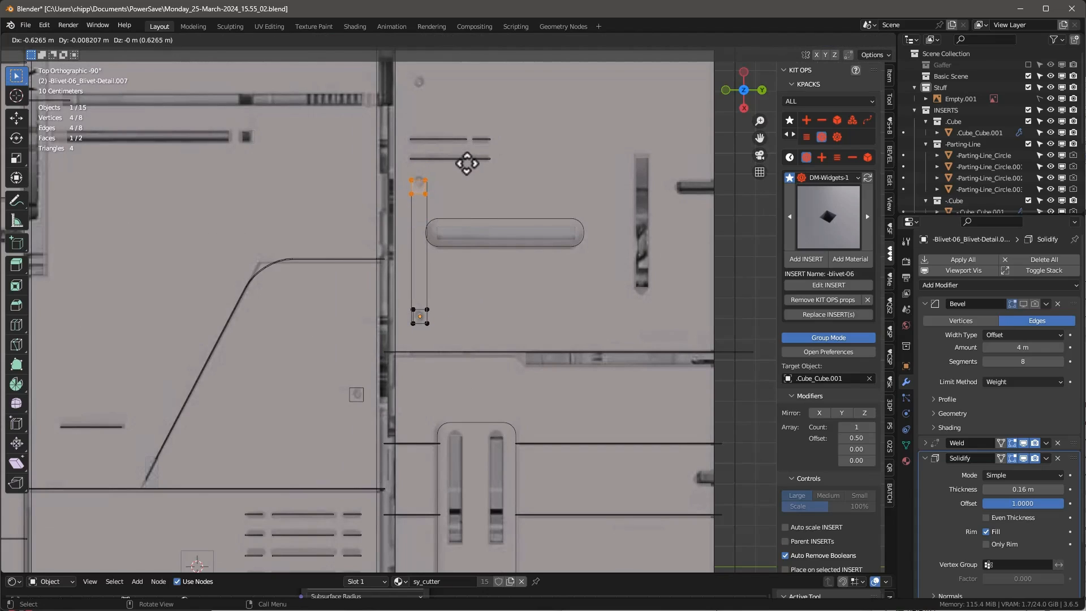
left_click(466, 163)
Duplicate the square again along X onto the uppermost dot of the last column.
key("shift+d")
key("x")
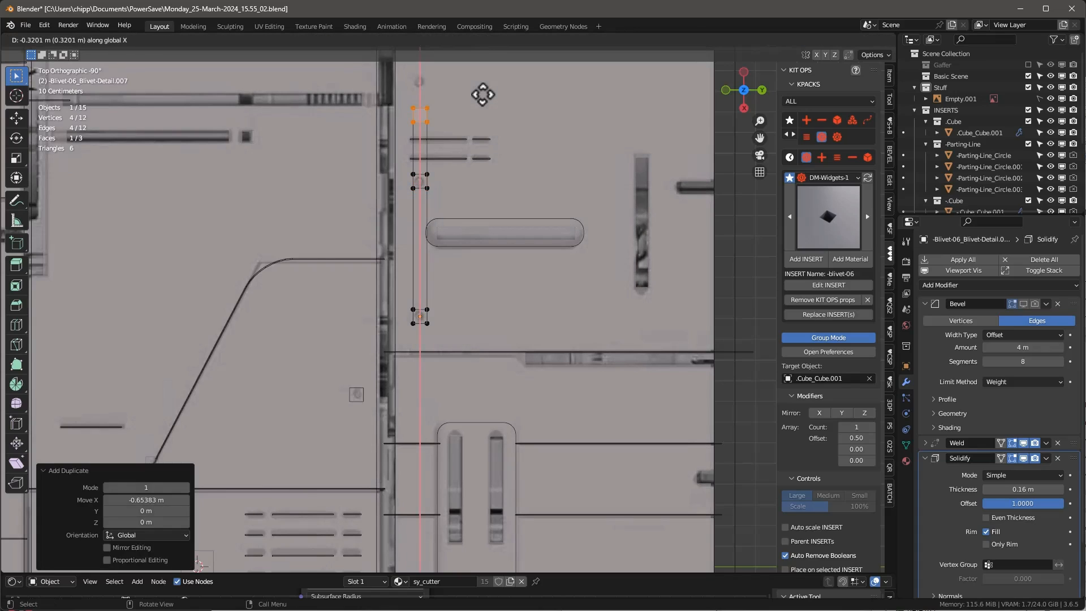
left_click(486, 62)
Duplicate the last column's lowest blivet square across to the small dot in the first column.
middle_click_drag(367, 416, 441, 267, "shift")
left_click(493, 168)
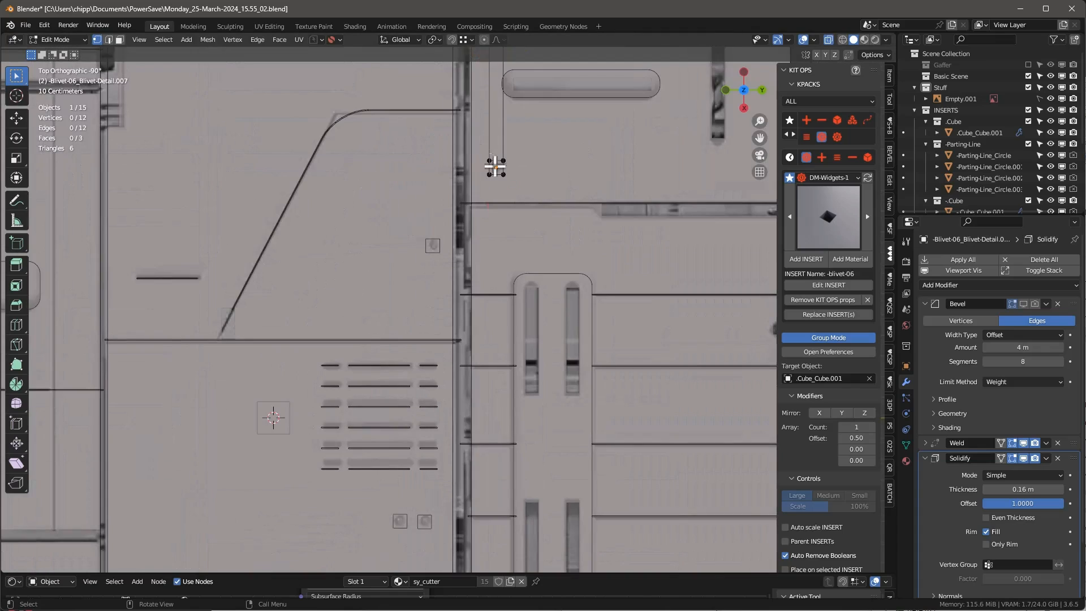
key("l")
scroll(534, 187, "down", 5)
key("shift+d")
left_click(232, 177)
Scale the copied square to 0.533 and center it on the first column's small dot.
scroll(238, 171, "up", 8)
key("s")
left_click(354, 198)
key("g")
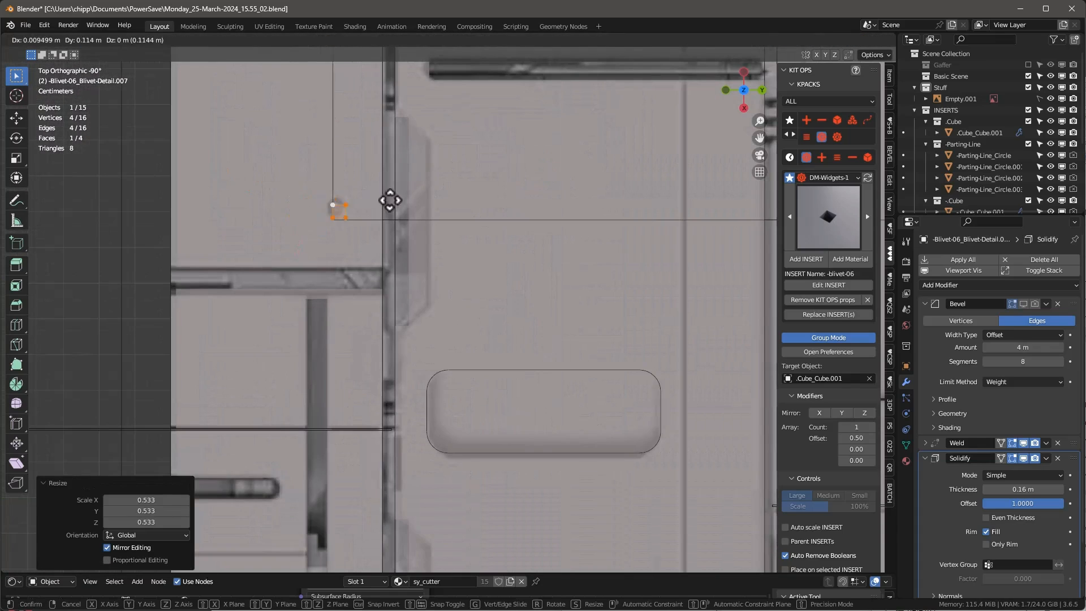
left_click(390, 200)
Duplicate the small square twice upward along X onto the first column's two upper dots, moving the second copy -0.48914 m.
key("shift+d")
left_click(356, 194)
key("shift+d")
left_click(359, 110)
Duplicate the uppermost small square about 3.962 m along X onto the first column's lower dot.
scroll(363, 108, "down", 5)
key("shift+d")
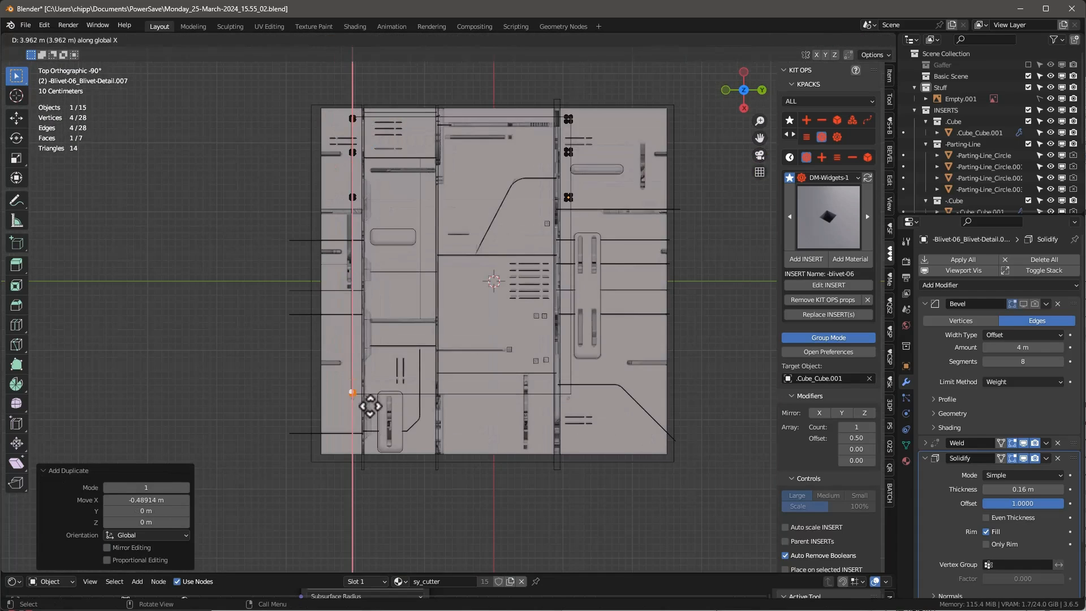
left_click(370, 407)
Leave mesh editing and join the blivets over the four dots beside the middle section's groove into one object.
scroll(545, 328, "up", 8)
key("Tab")
left_click(485, 255)
left_click(481, 441, "shift")
key("ctrl+j")
Scale down the four joined squares beside the middle section's slots and move one by 0.11209 m X, -0.024697 m Y onto the lower inner dot.
key("Tab")
key("s")
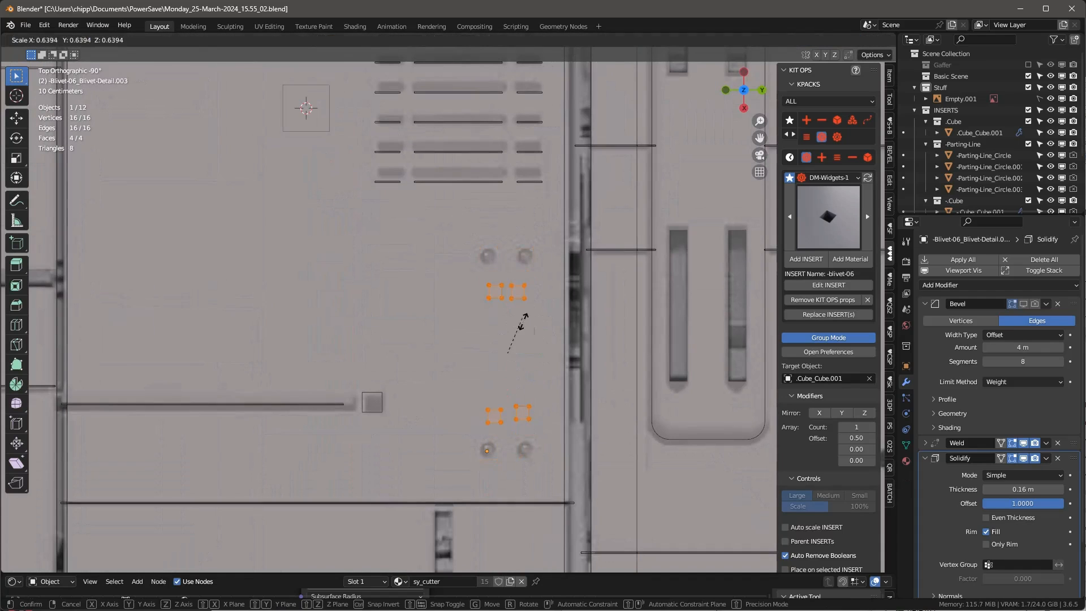
left_click(516, 325)
left_click(508, 443)
key("l")
key("g")
left_click(500, 476)
Duplicate the placed square along X and Y onto the other three dots and delete the original misaligned squares.
key("shift+d")
key("x")
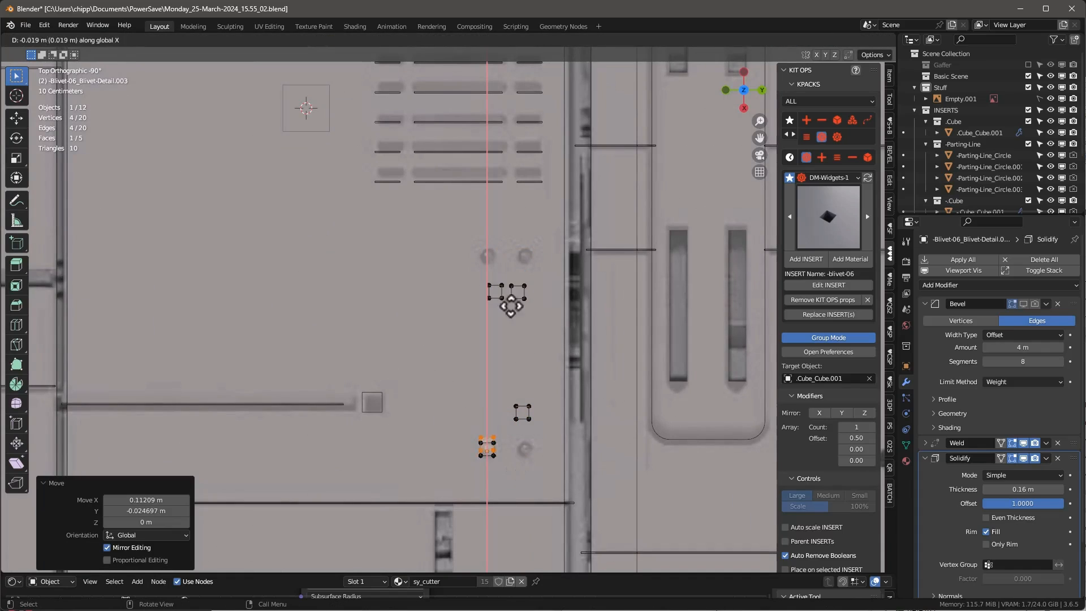
left_click(511, 283)
key("l")
key("shift+d")
key("y")
left_click(523, 446)
left_click_drag(474, 275, 561, 426)
key("x")
key("v")
Duplicate the lower outer square 0.54714 m along X and 0.33284 m along Y onto the right section's lower dot.
scroll(559, 428, "down", 1)
middle_click_drag(545, 433, 485, 347, "shift")
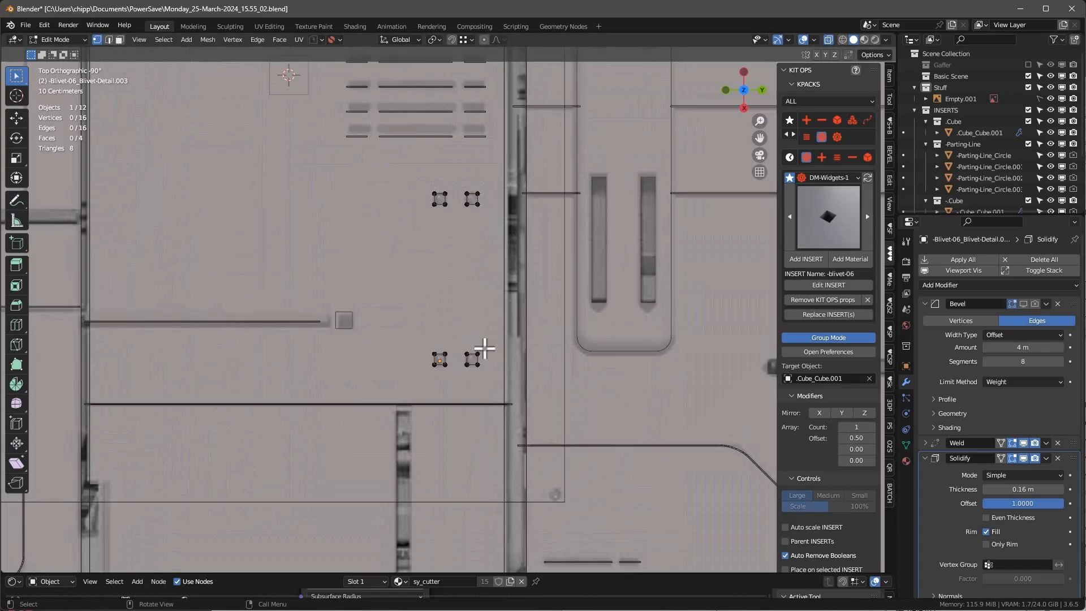
left_click_drag(454, 340, 509, 405)
key("shift+d")
left_click(570, 524)
Duplicate the right section's lower square along X and align the copy with the lowest of the section's three upper dots.
scroll(571, 522, "down", 3)
middle_click_drag(607, 487, 547, 516, "shift")
key("shift+d")
key("x")
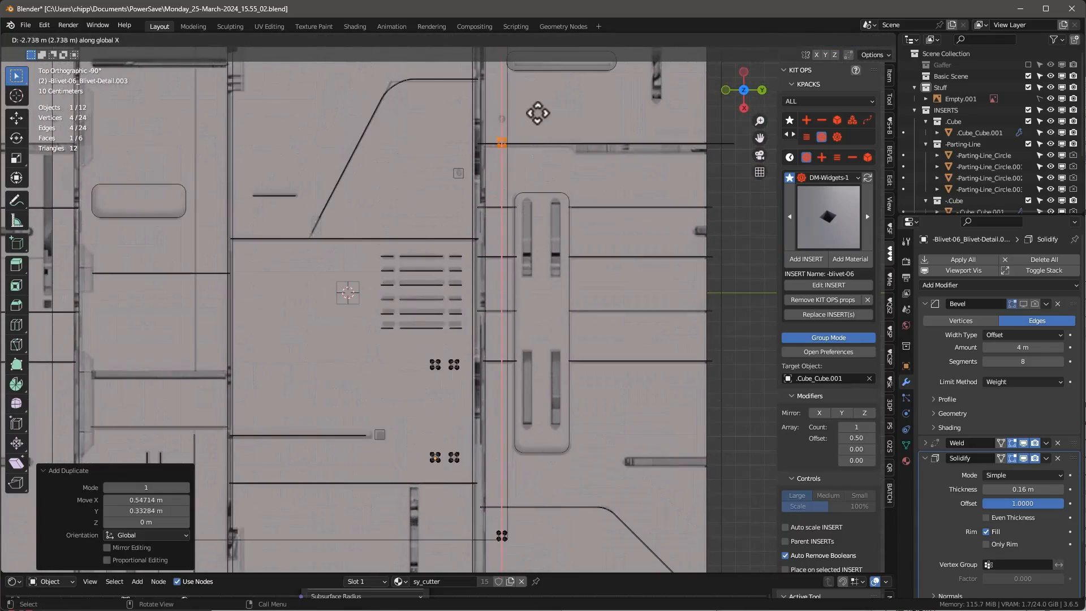
left_click(527, 105)
scroll(525, 101, "up", 8)
key("g")
key("x")
left_click(498, 324)
Duplicate the square twice more along X onto the right section's two uppermost dots, moving the second copy -0.48103 m.
scroll(512, 318, "down", 7)
key("shift+d")
key("x")
left_click(458, 226)
key("shift+d")
key("x")
left_click(459, 110)
scroll(461, 113, "down", 4)
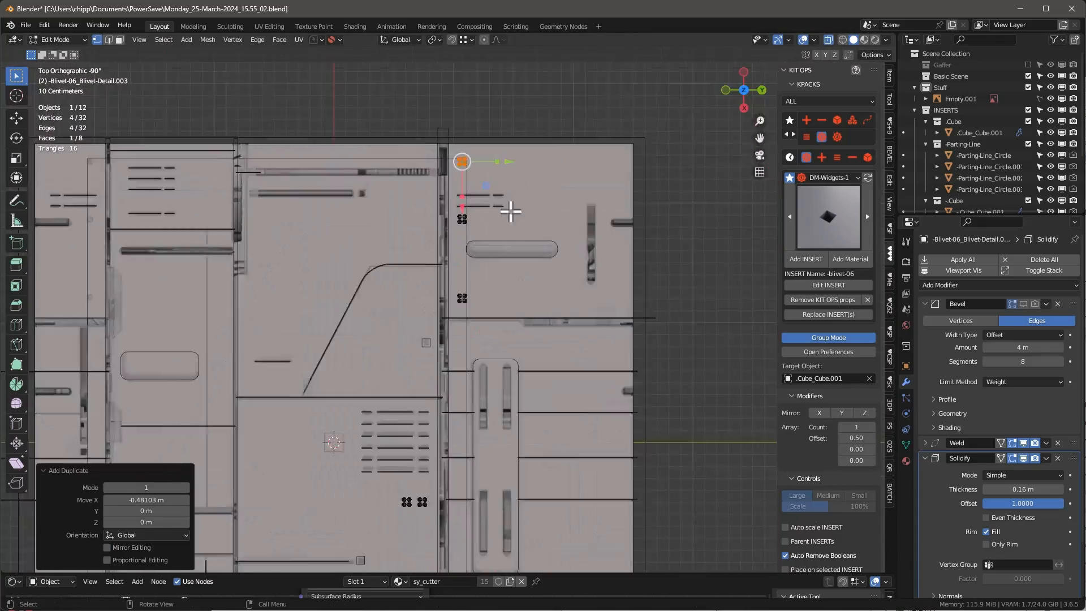
Turn off X-ray and the viewport overlays and examine the panel with its small square cuts.
middle_click_drag(509, 211, 340, 267)
key("alt+z")
left_click(804, 38)
scroll(497, 242, "down", 3)
middle_click_drag(497, 243, 436, 346)
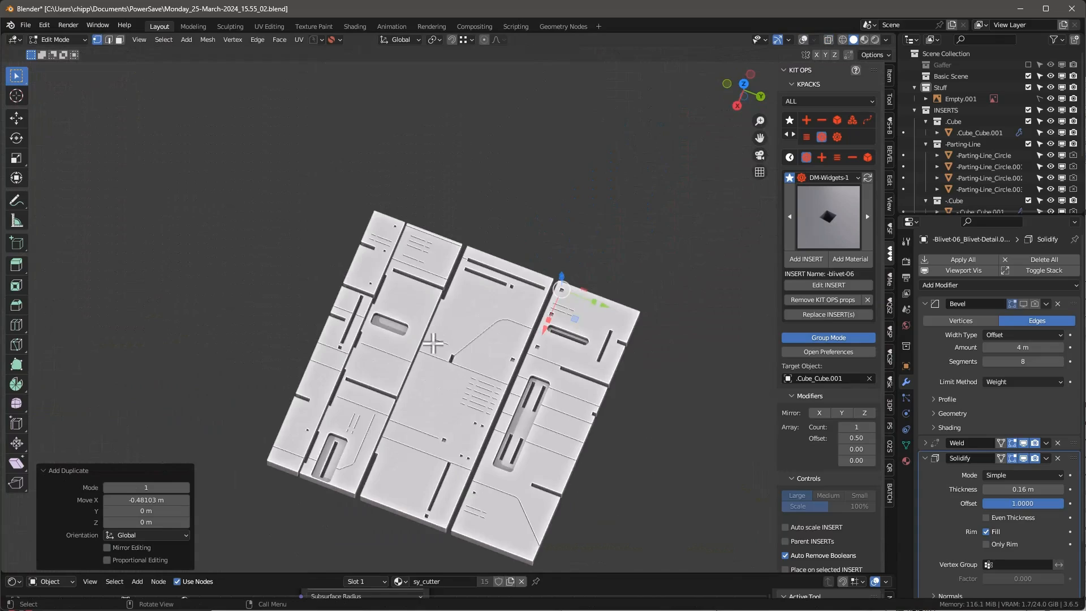
scroll(502, 403, "up", 5)
key("KP_7")
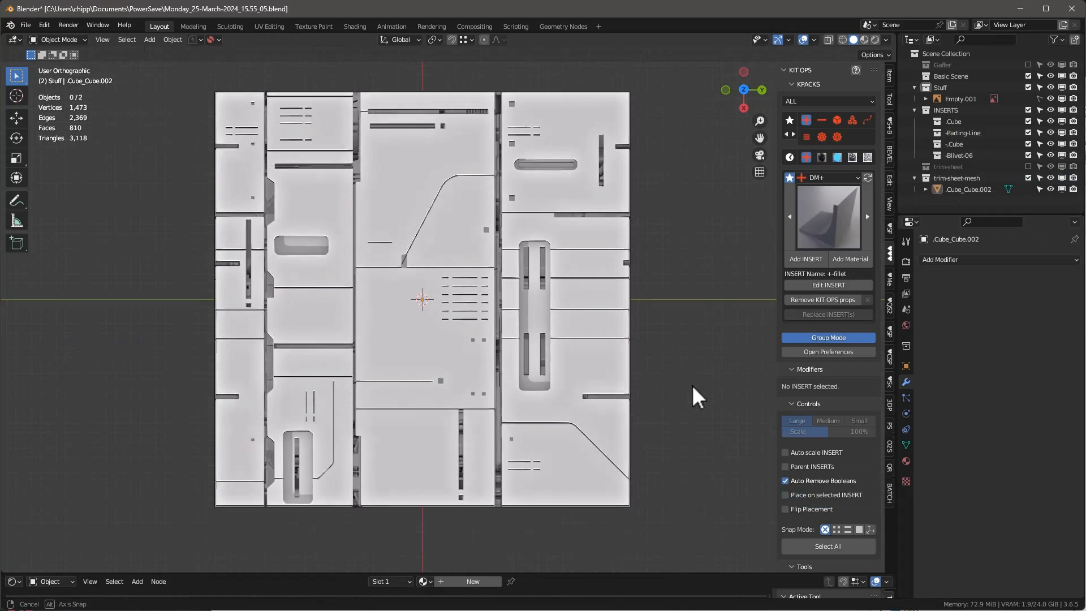
Examine the grooves, recesses and thin lines of the trim-sheet panel mesh from above.
middle_click_drag(692, 384, 667, 333)
scroll(666, 301, "up", 4)
scroll(668, 299, "down", 3)
scroll(449, 195, "up", 2)
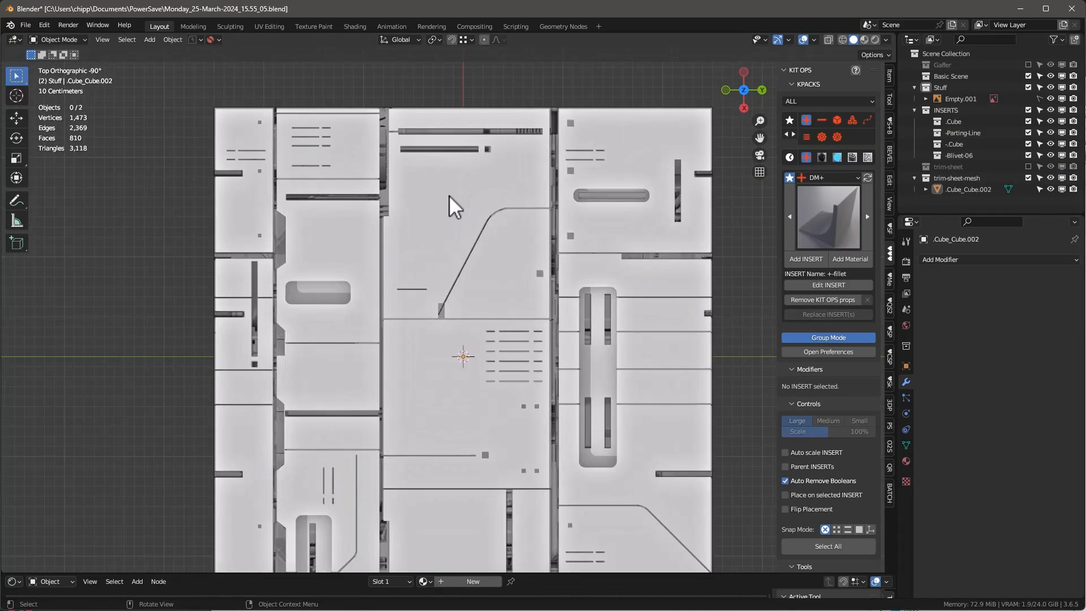
scroll(449, 195, "down", 3)
scroll(439, 261, "up", 2)
scroll(440, 259, "up", 2)
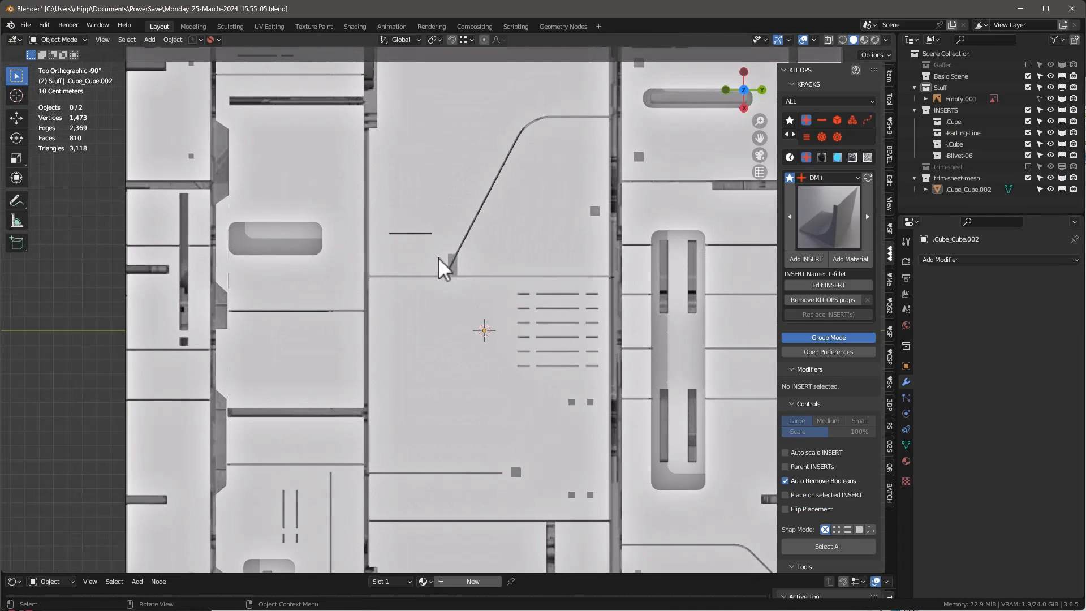
scroll(433, 256, "down", 1)
scroll(423, 254, "up", 1)
scroll(419, 253, "down", 3)
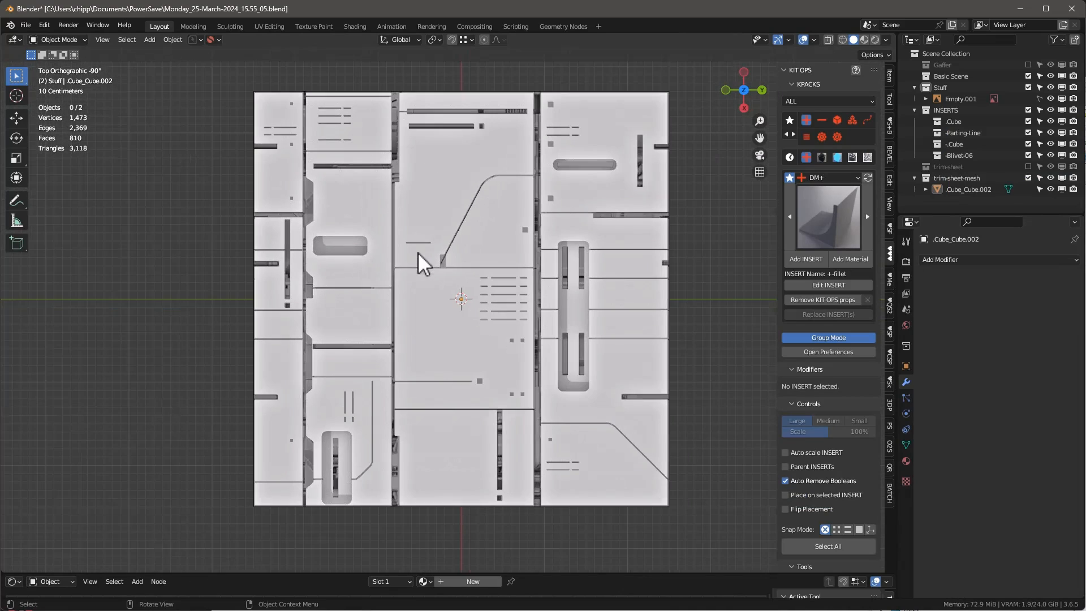
Subdivide the middle section's left groove edge and the right section's groove edge on the panel mesh with 2 cuts.
left_click(440, 327)
middle_click_drag(440, 327, 450, 249)
key("Tab")
scroll(450, 248, "up", 5)
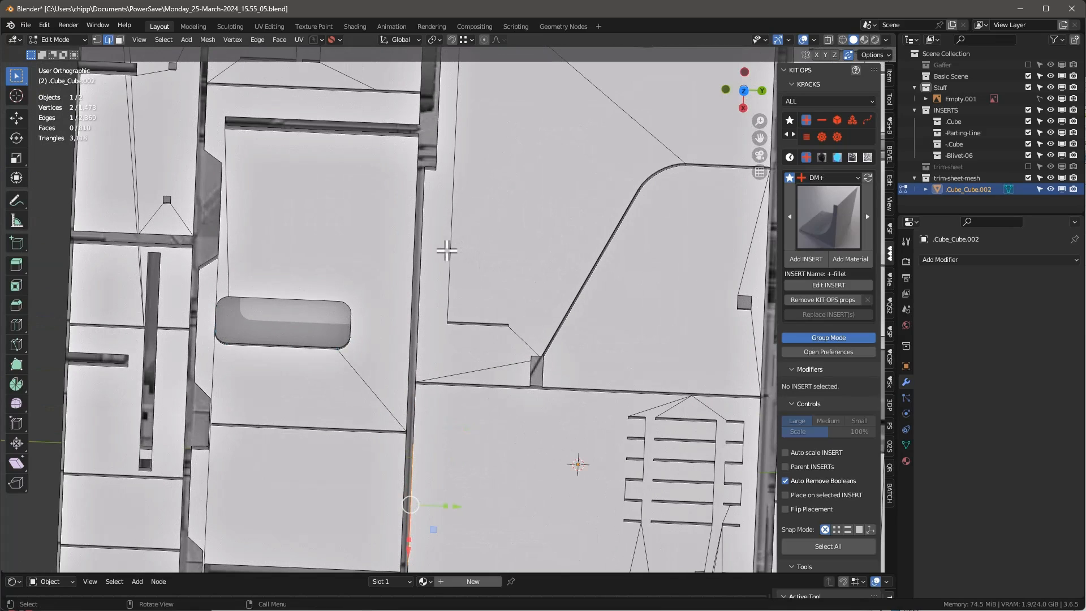
left_click(425, 244)
scroll(499, 309, "down", 4)
middle_click_drag(493, 345, 411, 221, "shift")
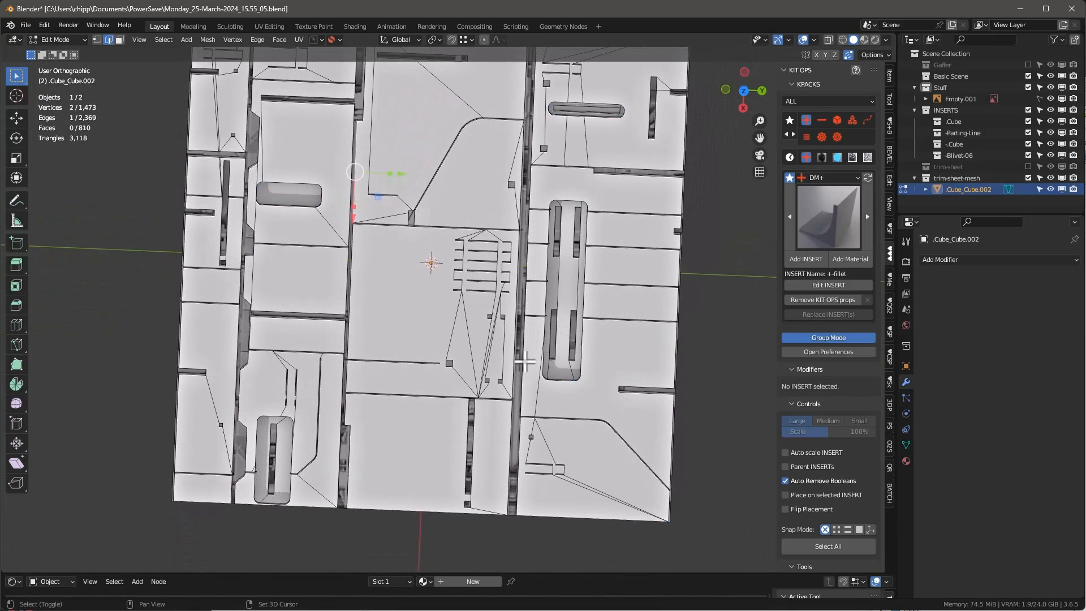
scroll(414, 331, "up", 1)
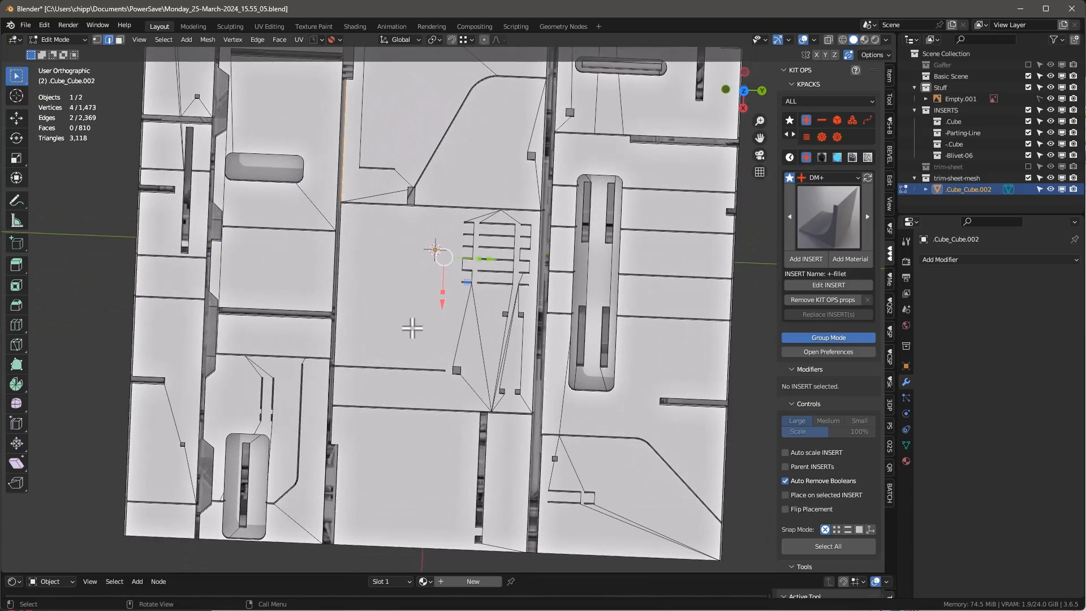
scroll(391, 312, "up", 2)
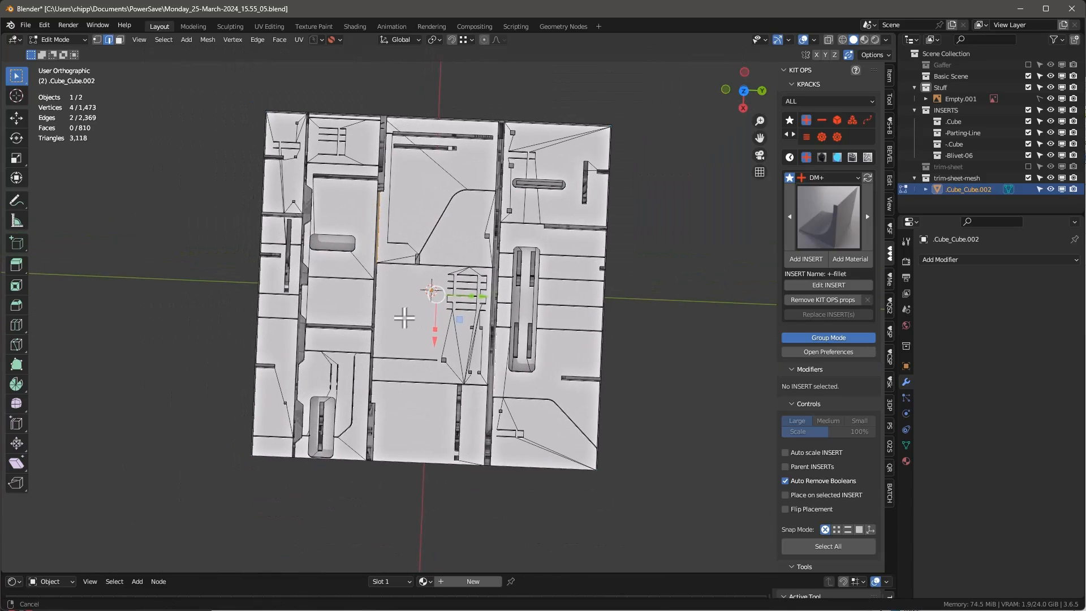
key("ctrl+e")
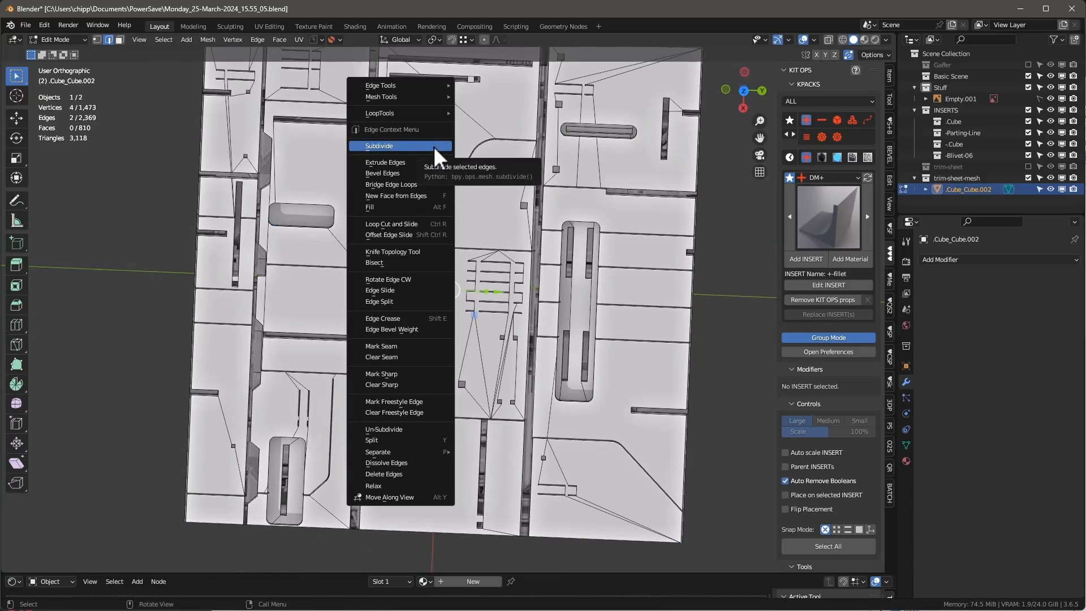
left_click(433, 146)
key("ctrl+e")
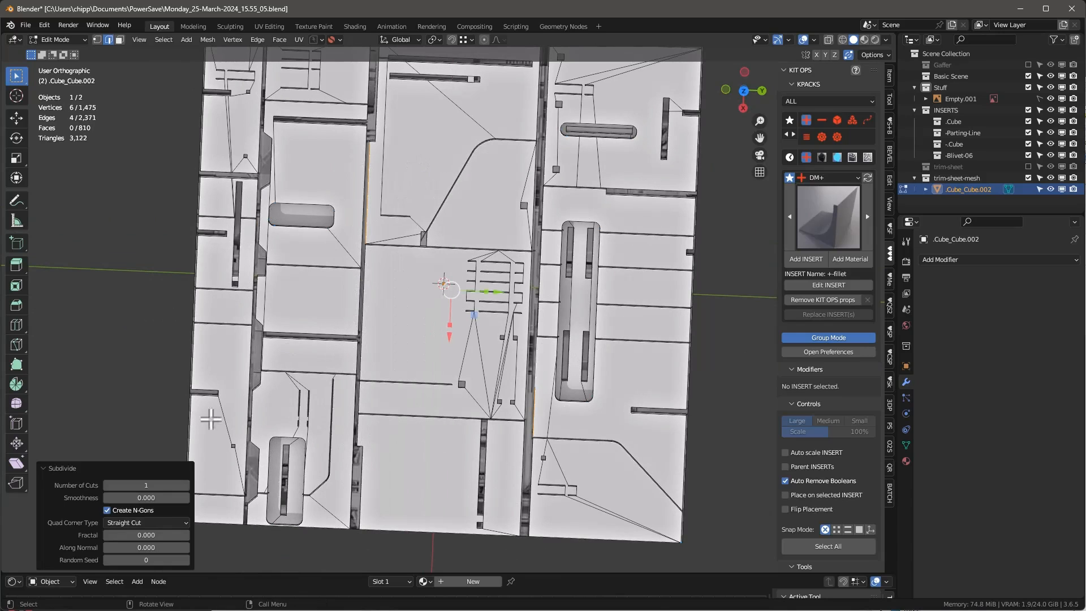
left_click(145, 485)
type("2")
key("Return")
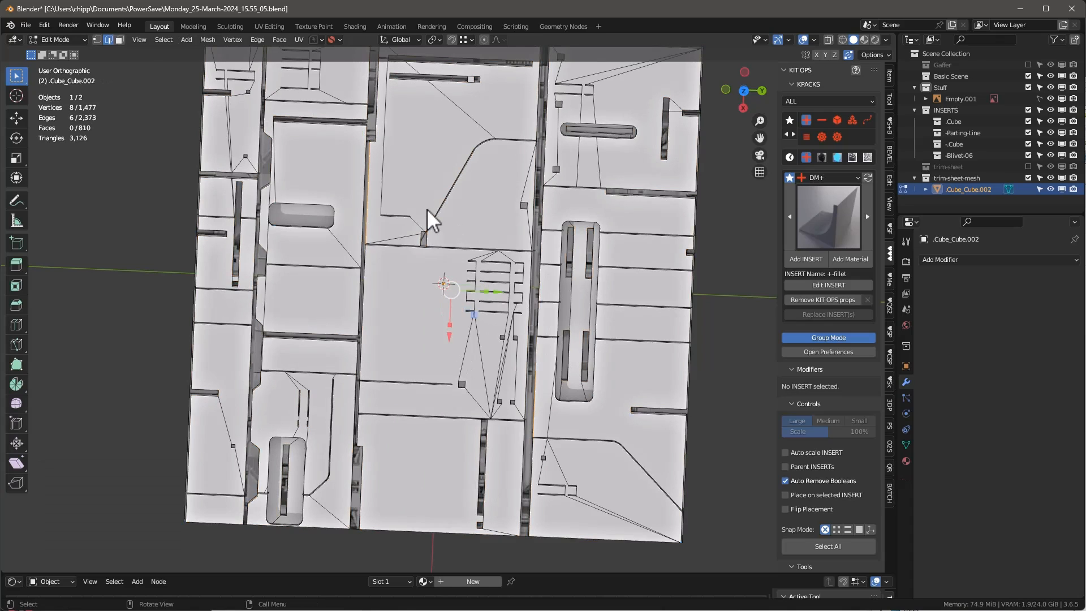
Spread the two new vertices on the middle section's left groove edge by scaling them 2.006 along X.
key("1")
scroll(360, 167, "up", 1)
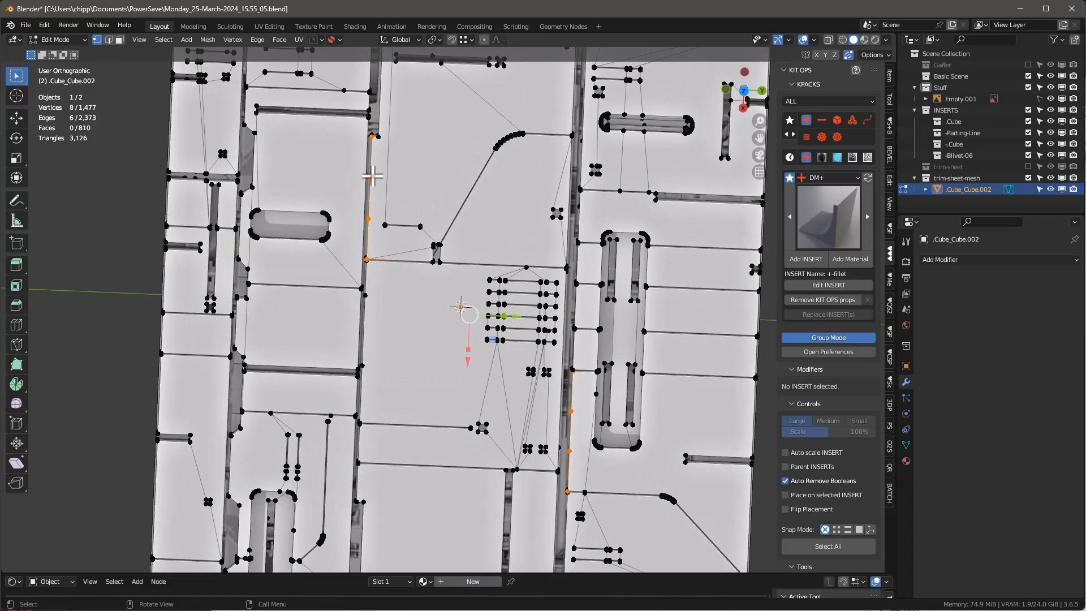
left_click(368, 218)
middle_click_drag(368, 218, 365, 187)
scroll(370, 232, "up", 4)
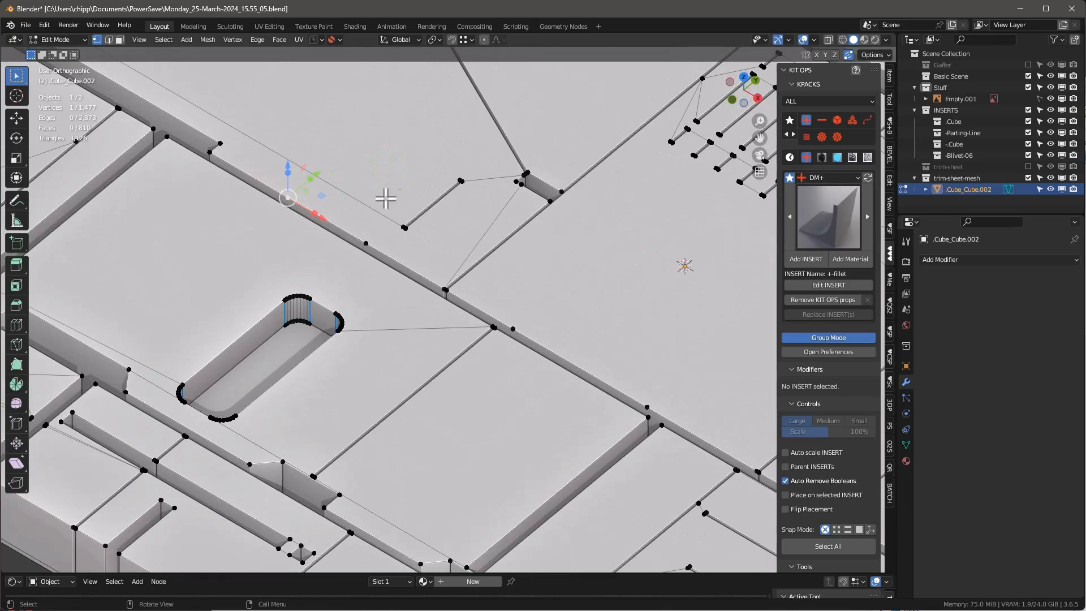
left_click(368, 242, "shift")
scroll(362, 230, "down", 6)
middle_click_drag(362, 229, 365, 237)
scroll(348, 266, "up", 6)
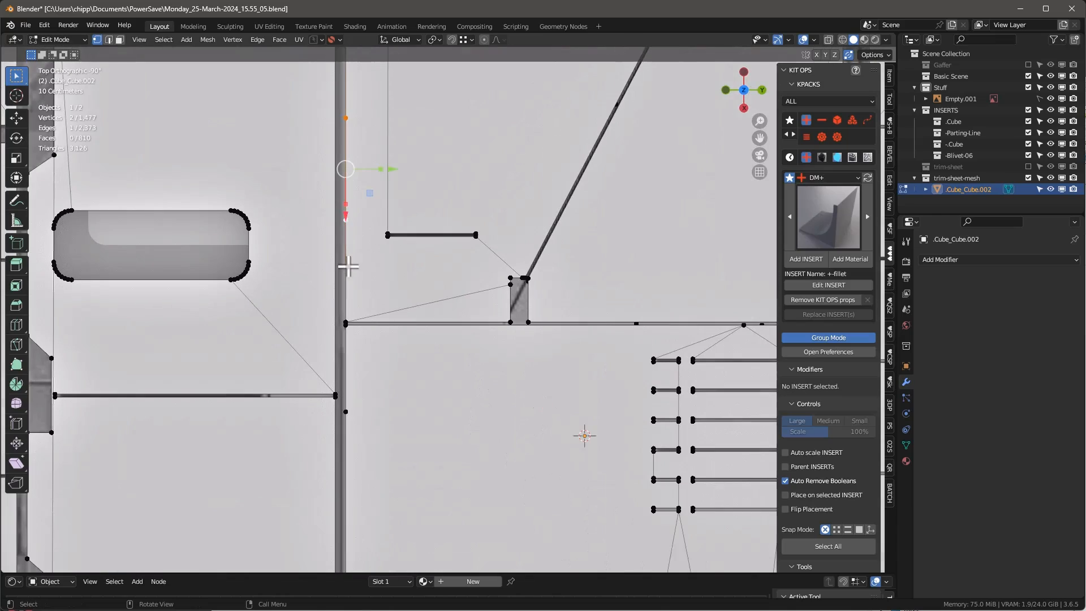
scroll(346, 215, "down", 1)
key("s")
key("x")
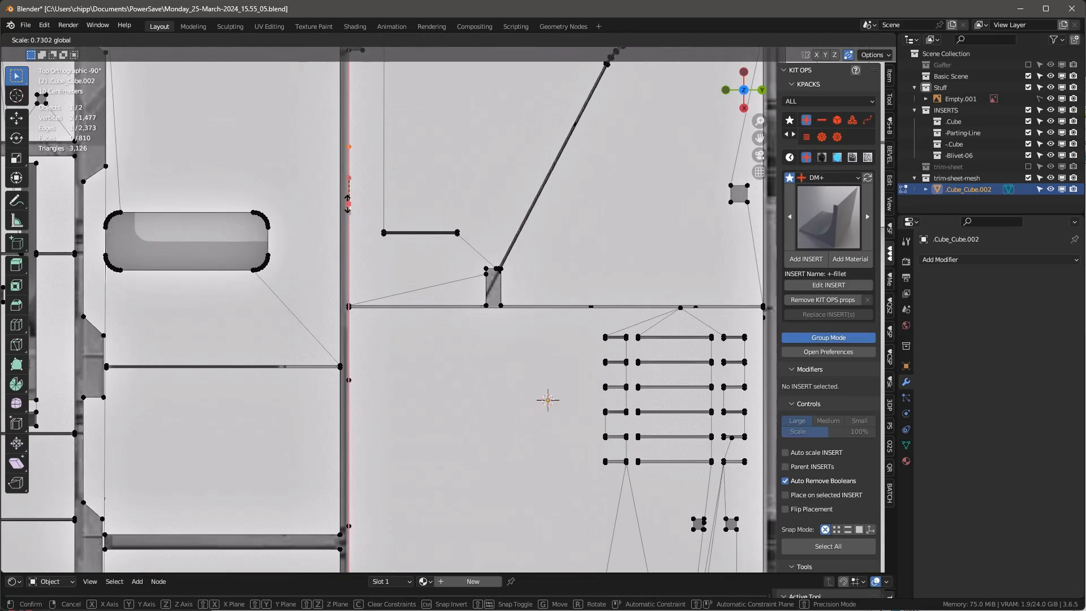
left_click(383, 237)
scroll(392, 235, "down", 3)
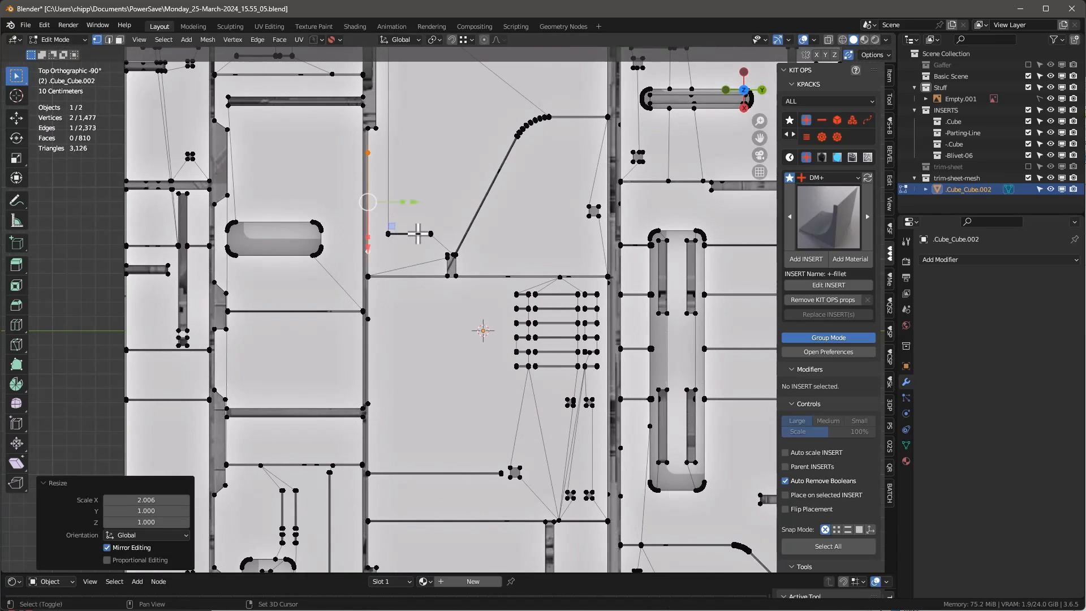
Spread the two new vertices on the right section's groove edge by scaling them 1.769 along X.
middle_click_drag(418, 233, 269, 135, "shift")
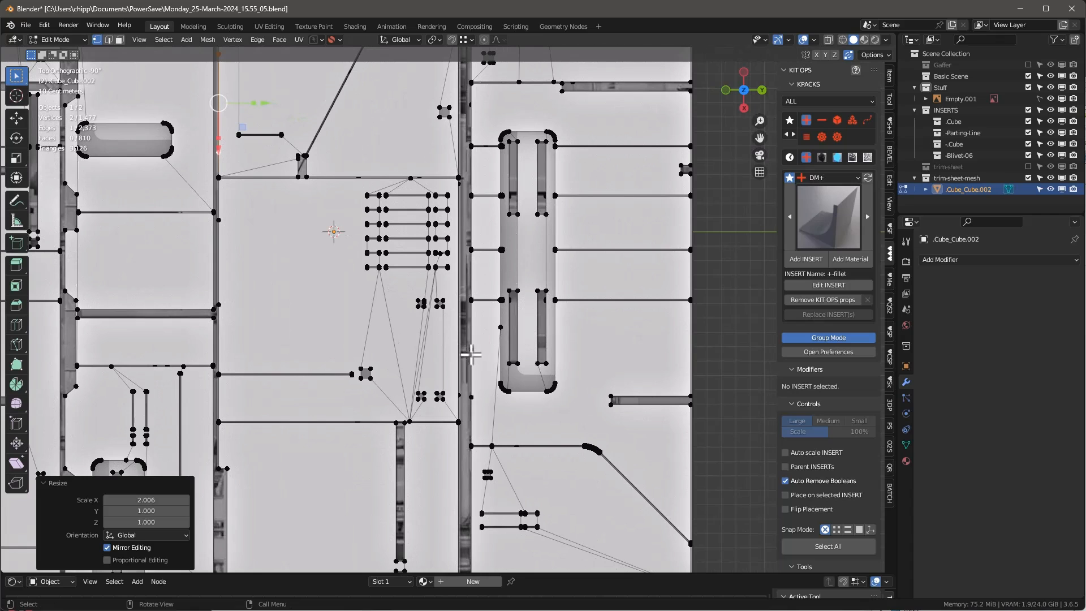
middle_click_drag(473, 388, 473, 375)
key("s")
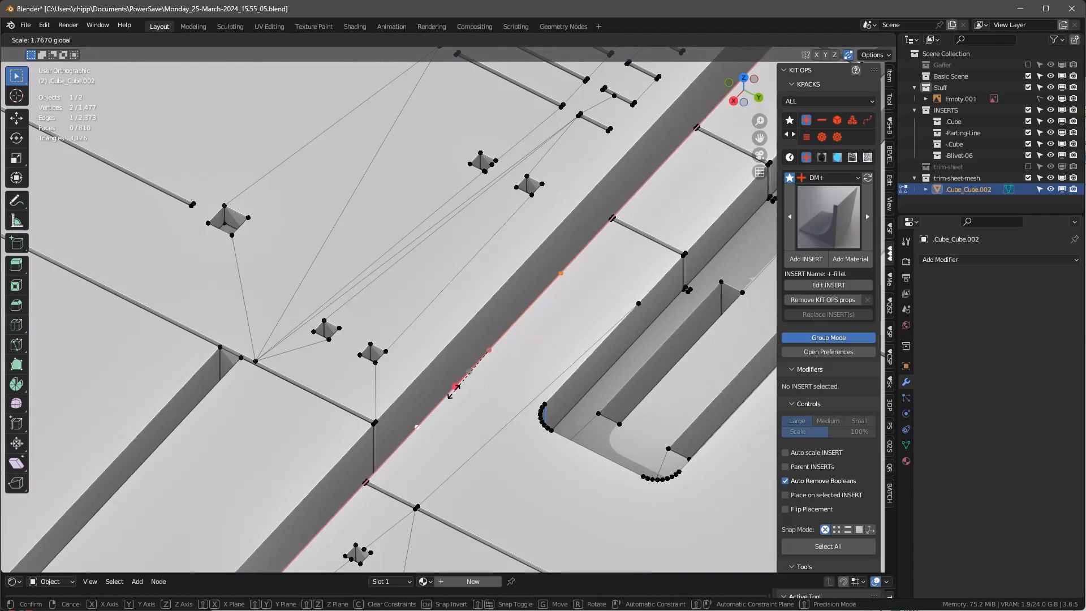
left_click(459, 390)
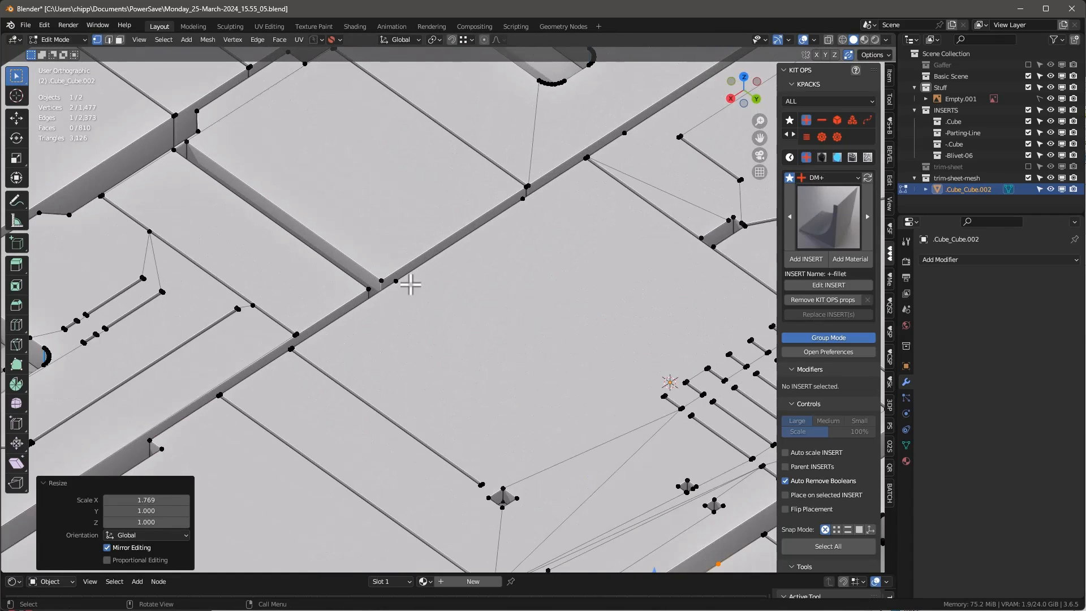
Bevel three groove edge segments, two beside the middle section and one beside the right section, 0.0869 m with 1 segment, and leave mesh editing.
left_click(397, 280, "shift")
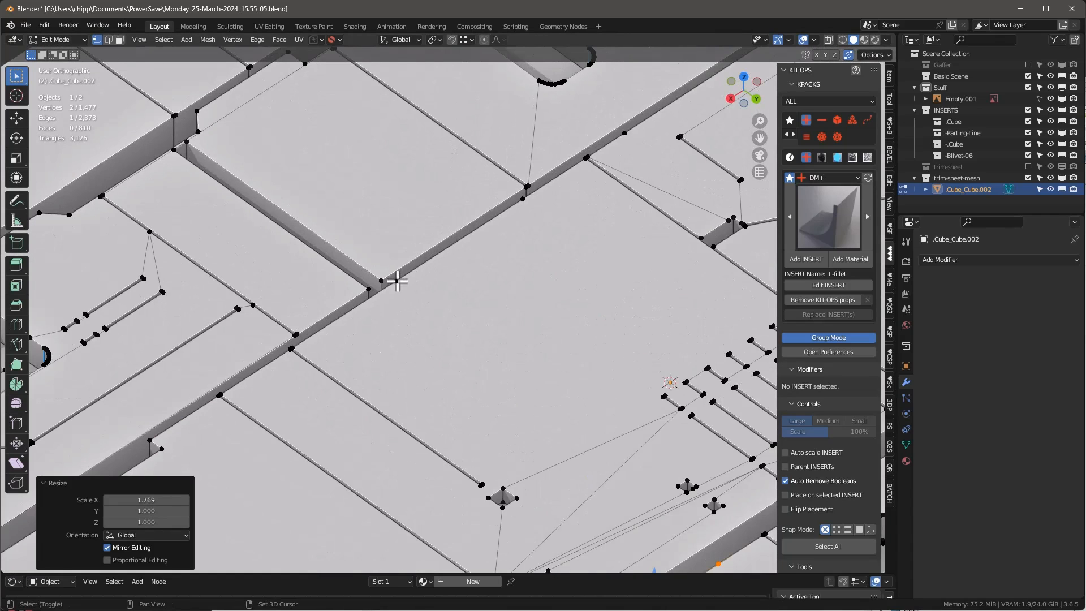
left_click(521, 201, "shift")
scroll(489, 179, "down", 3)
middle_click_drag(474, 145, 435, 312, "shift")
left_click(466, 306, "shift")
left_click(555, 257, "shift")
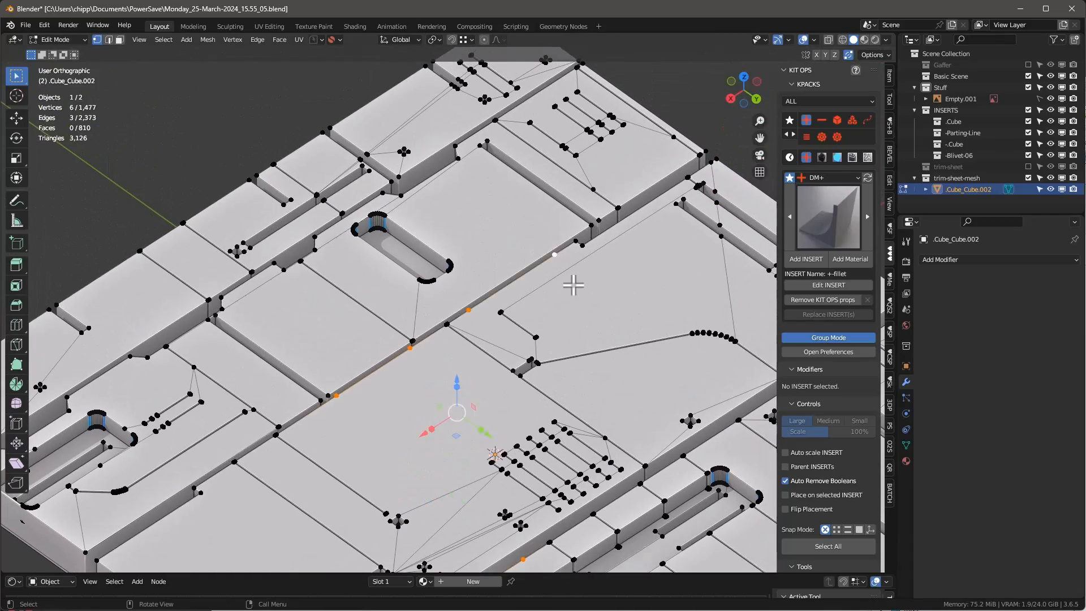
scroll(571, 285, "down", 5)
middle_click_drag(543, 303, 609, 349)
key("ctrl+b")
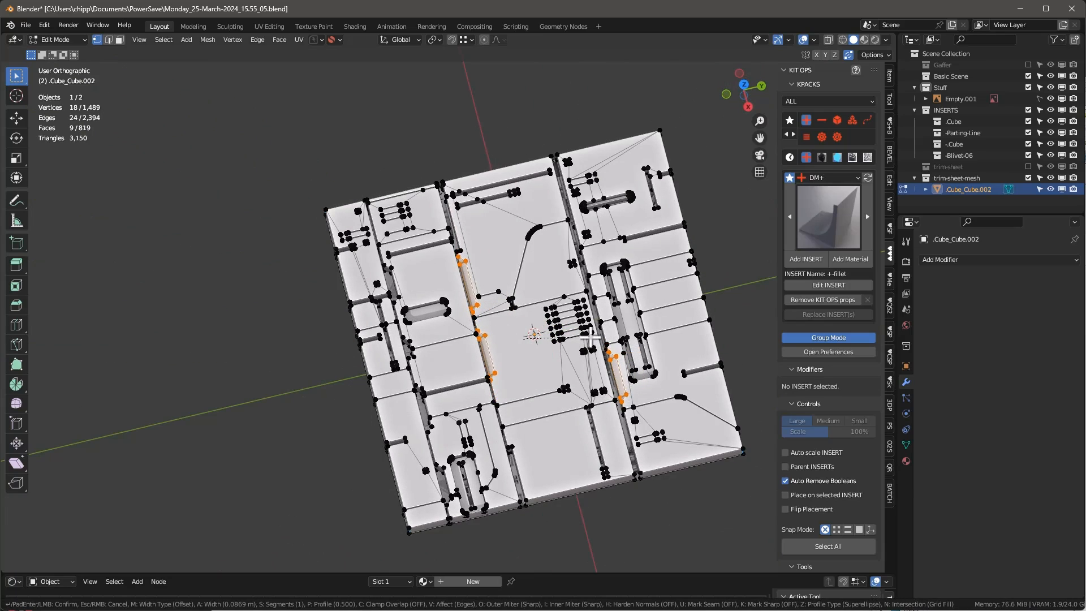
left_click(590, 337)
scroll(592, 338, "up", 5)
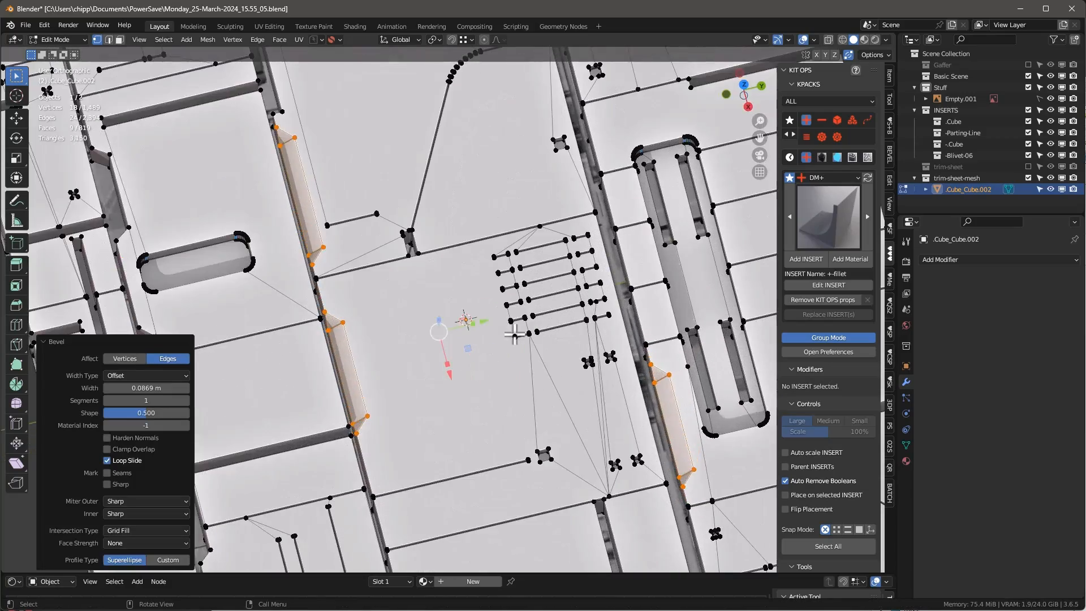
middle_click_drag(418, 341, 464, 314)
key("Tab")
Examine the beveled notches along the panel's grooves from several angles and distances.
scroll(408, 338, "down", 5)
middle_click_drag(408, 337, 347, 293)
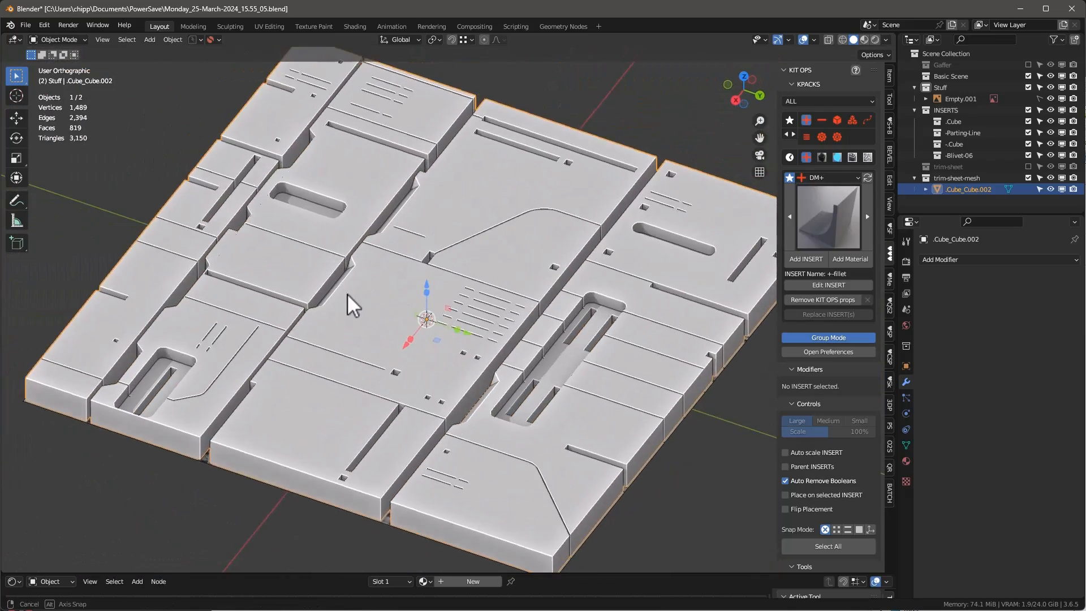
scroll(416, 285, "up", 4)
middle_click_drag(417, 285, 451, 378)
scroll(460, 334, "down", 2)
scroll(493, 254, "up", 1)
scroll(486, 260, "down", 5)
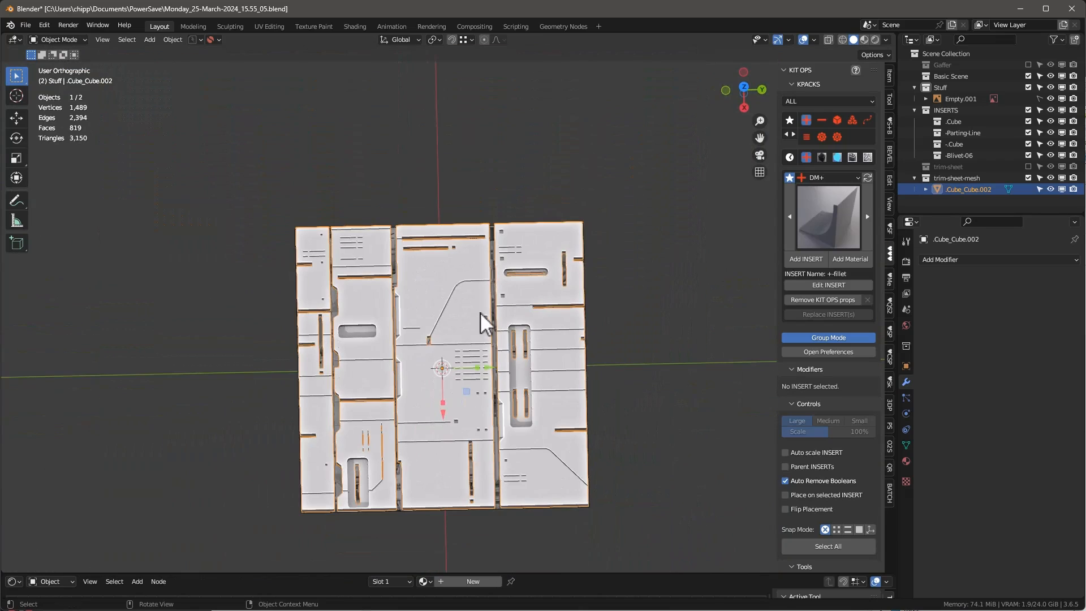
middle_click_drag(480, 313, 333, 353)
scroll(333, 353, "up", 4)
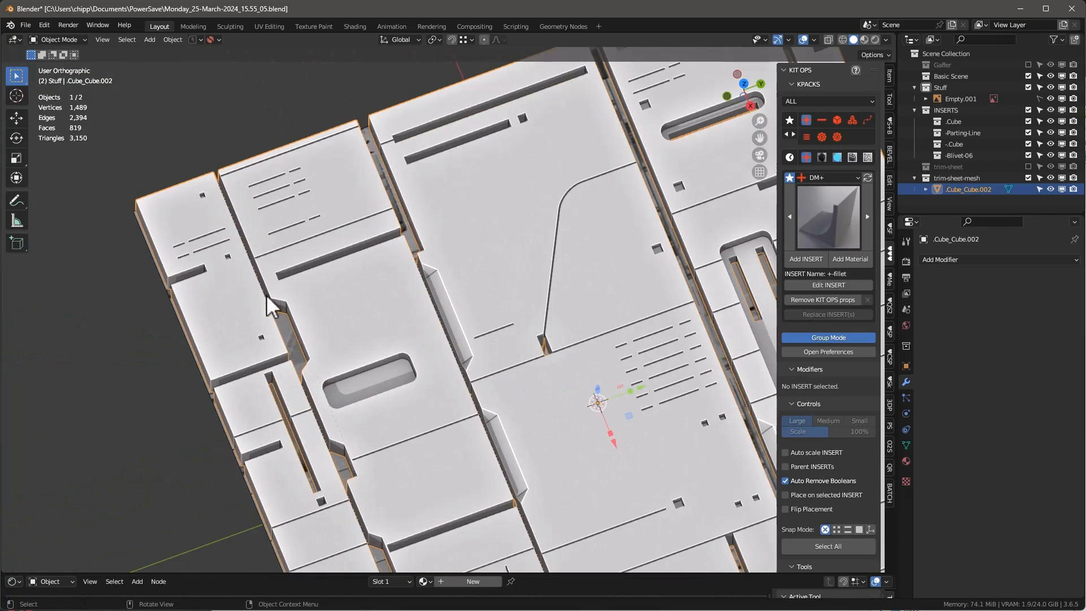
scroll(366, 337, "down", 5)
scroll(392, 371, "up", 6)
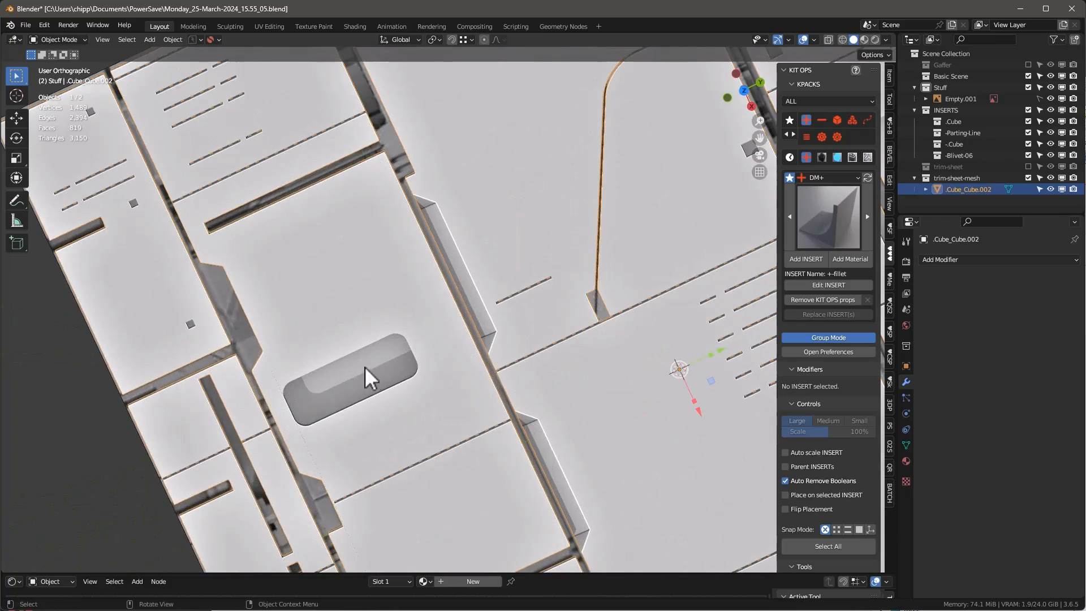
middle_click_drag(365, 366, 425, 187)
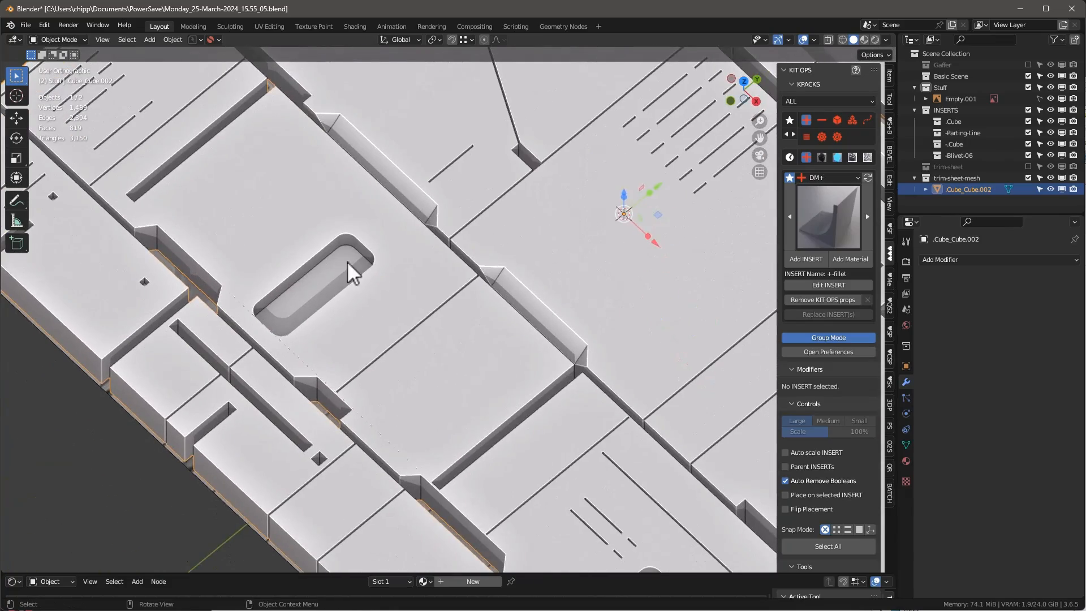
Add a scaled-down blivet-02 insert from the DM-Widgets-1 pack inside the short rounded recess between the grooves.
left_click(823, 118)
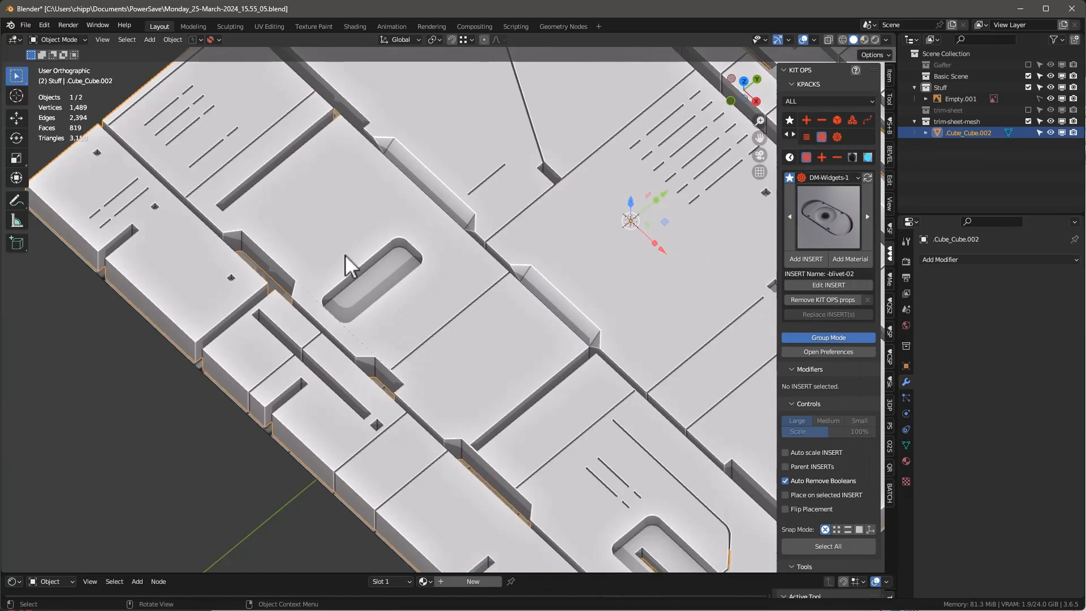
left_click(810, 256)
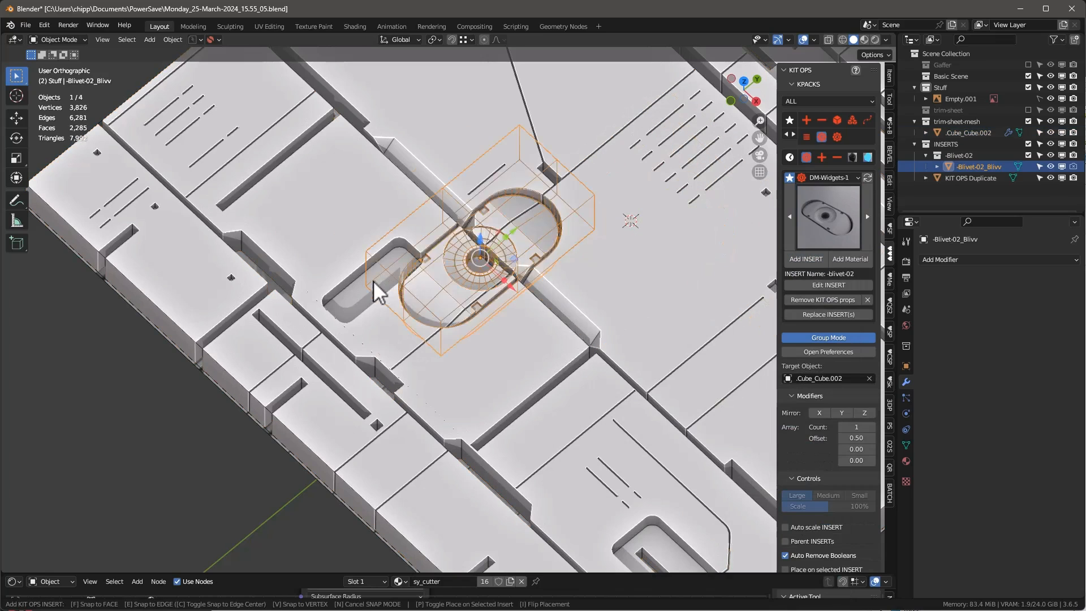
scroll(372, 286, "down", 8, "ctrl")
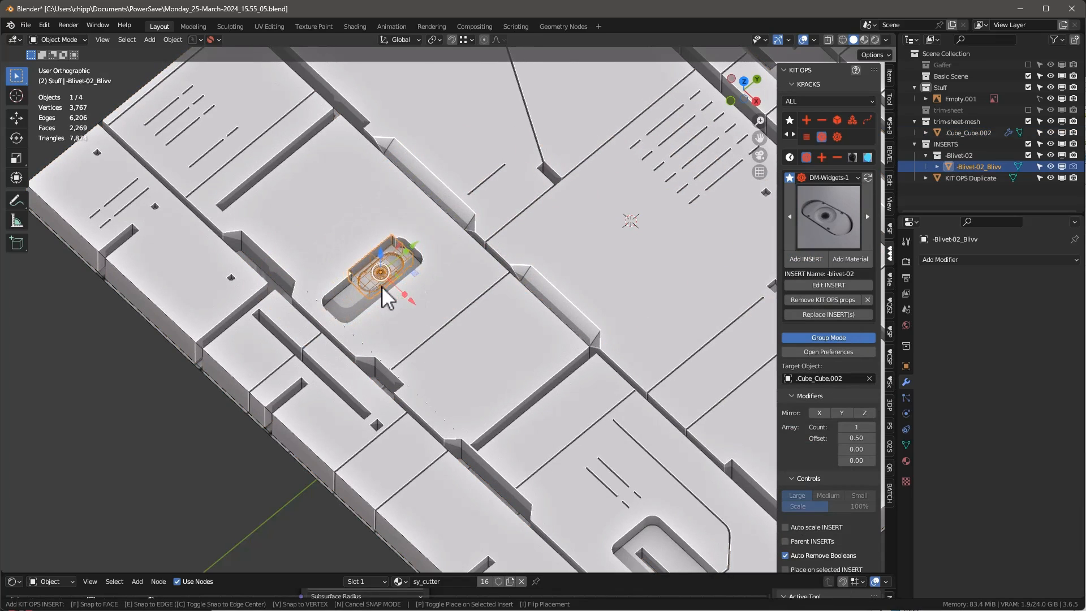
scroll(386, 287, "down", 1, "ctrl")
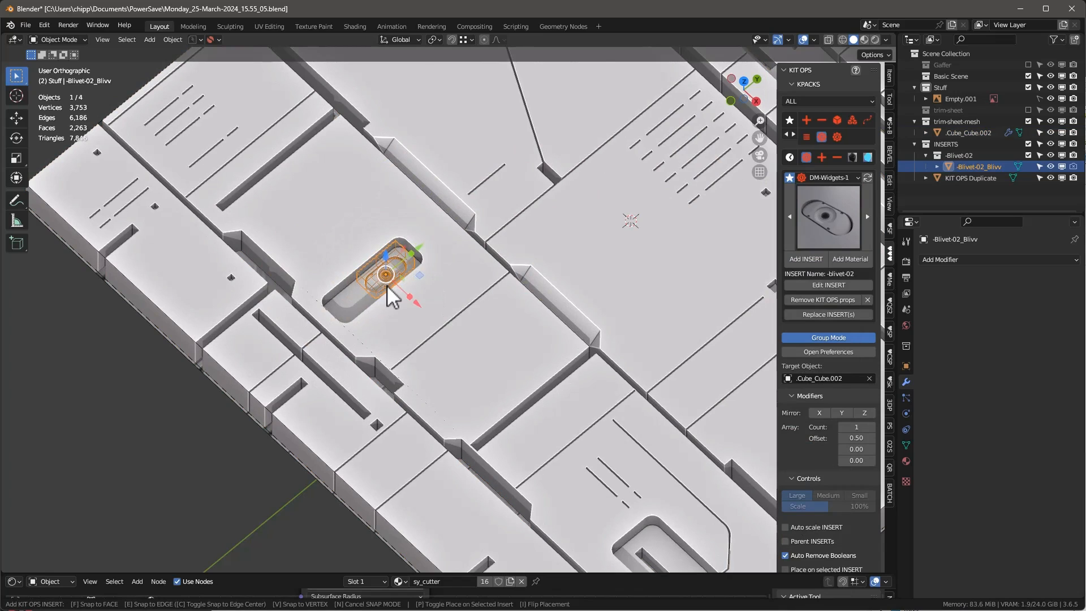
left_click(387, 286)
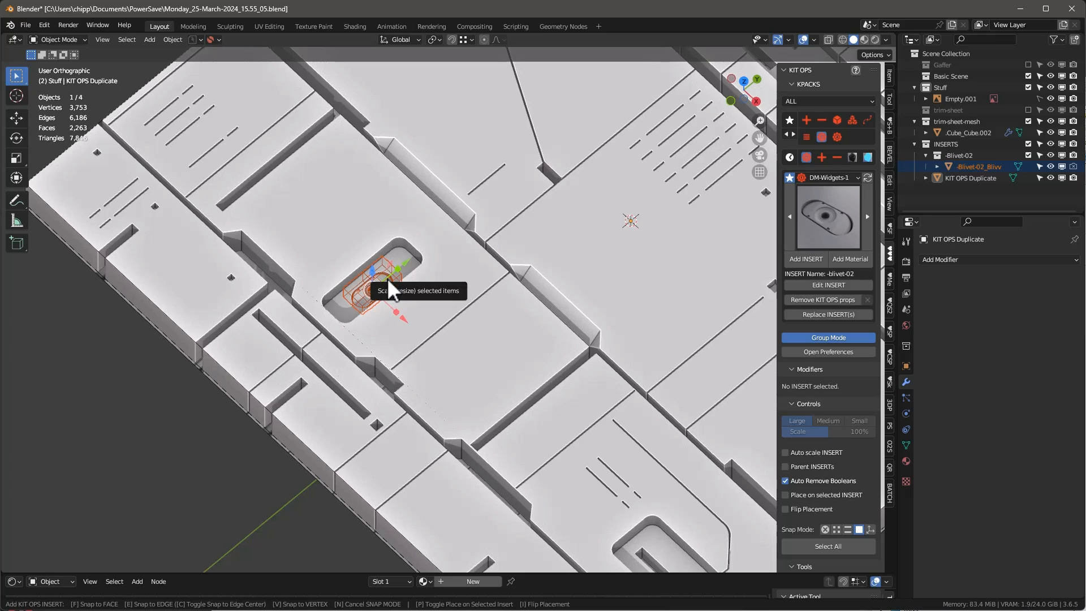
left_click(387, 277)
Place another blivet-02 insert in the middle of the long rounded recess, between its two pairs of slots.
scroll(421, 305, "down", 3)
middle_click_drag(450, 318, 304, 212, "shift")
scroll(396, 297, "up", 4)
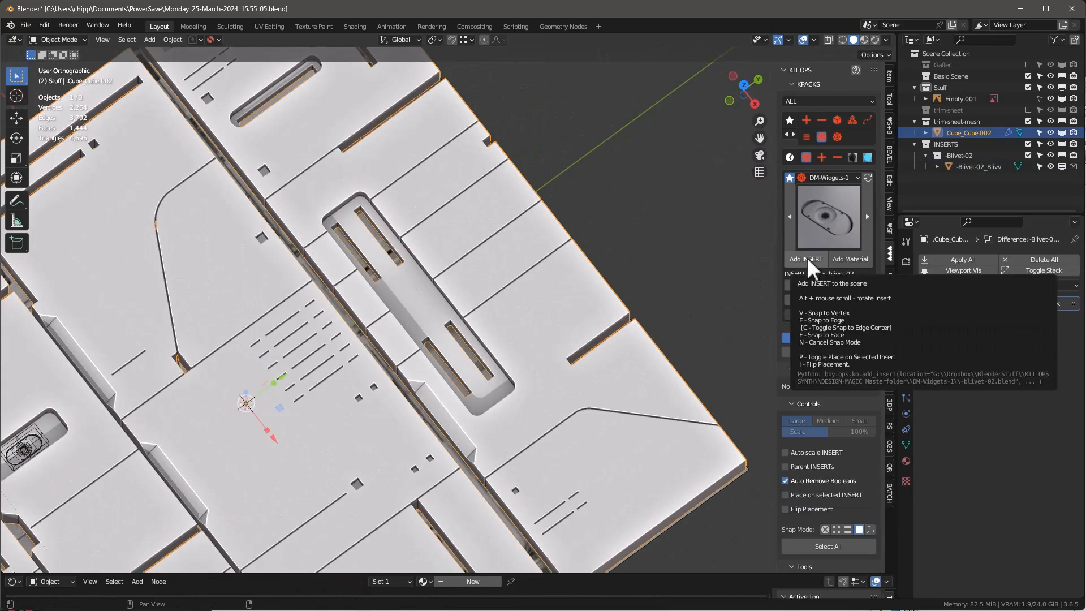
left_click(808, 260)
left_click(419, 308)
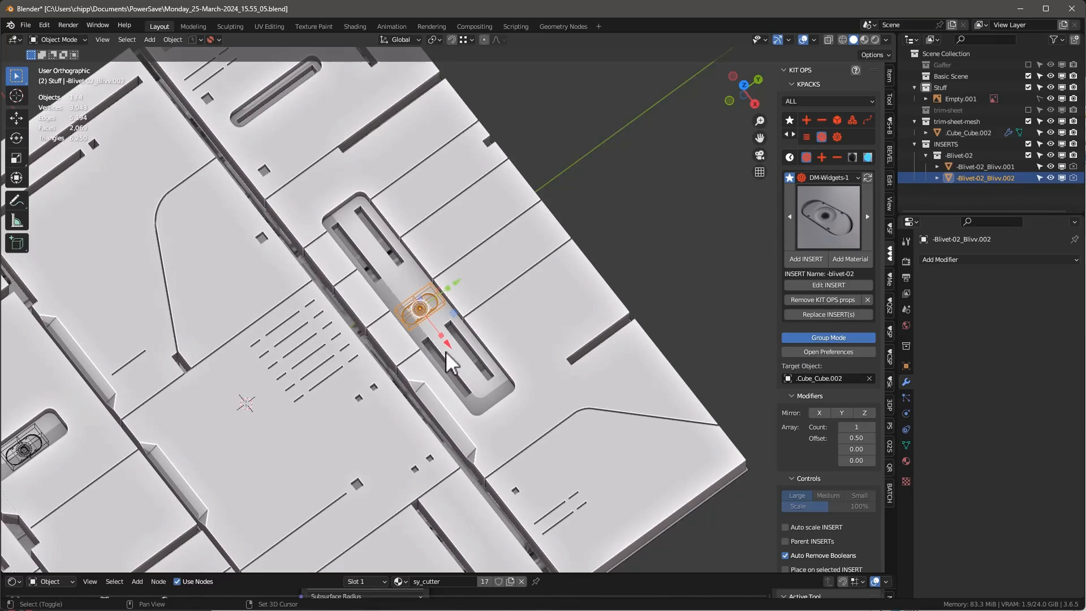
Duplicate the long recess's blivet along X, about 0.2 m in the negative direction, beside the original.
key("shift+d")
key("x")
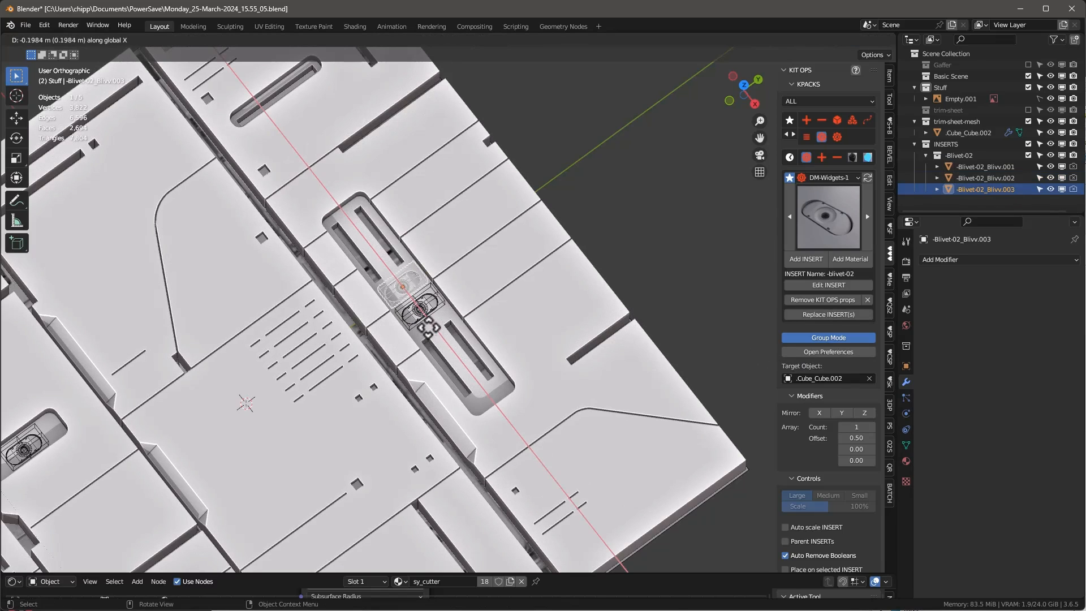
left_click(428, 327)
middle_click_drag(468, 330, 561, 342)
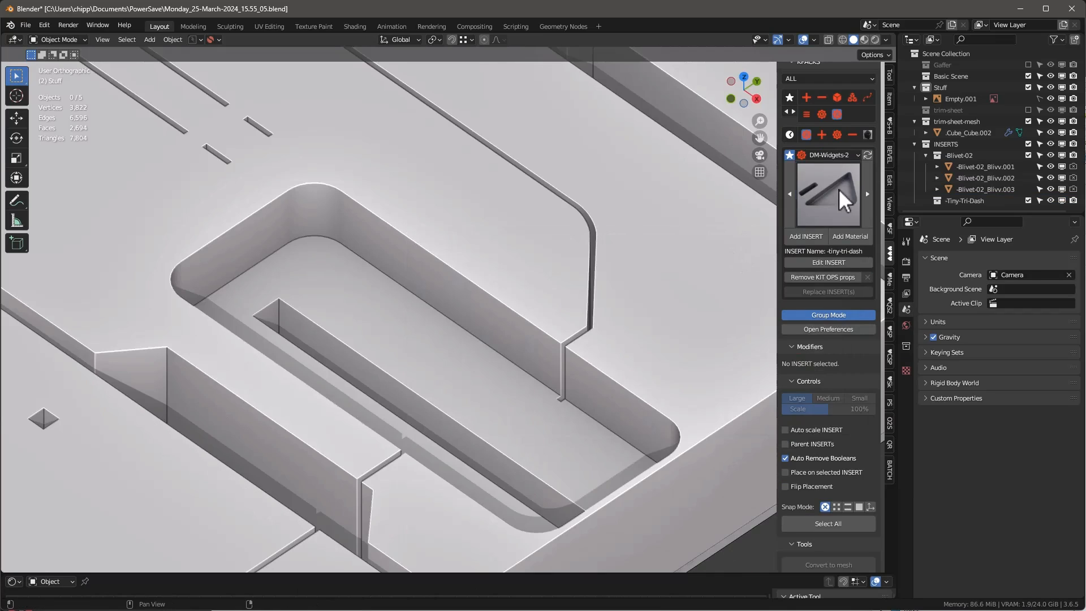
Place a tiny-8-bullet insert from the DM-Widgets-2 pack on the corner recess's floor, alongside its long slot.
left_click(838, 188)
left_click(720, 259)
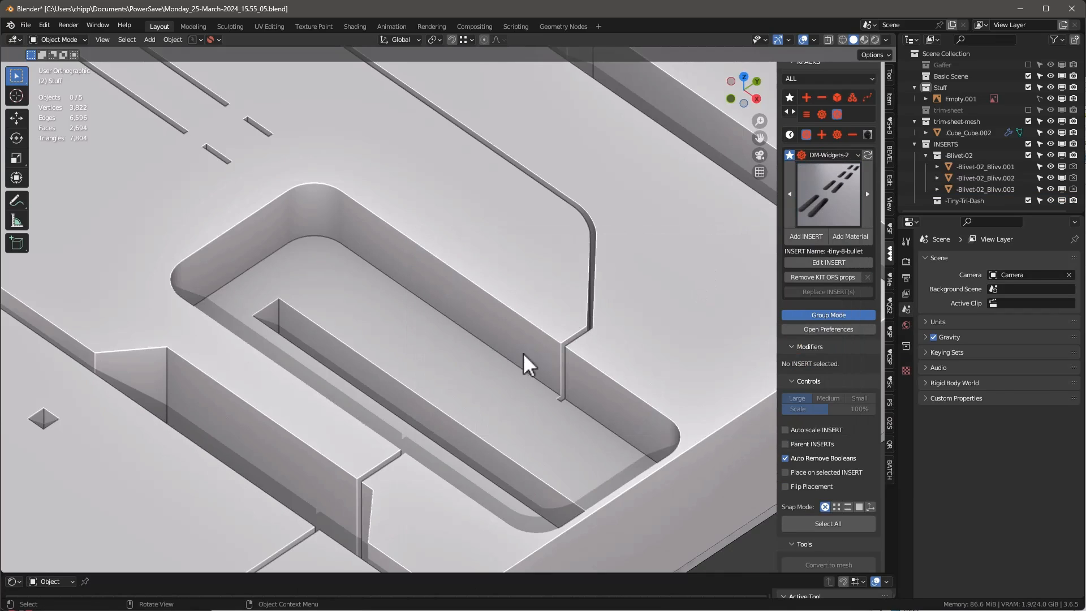
left_click(494, 394)
left_click(811, 233)
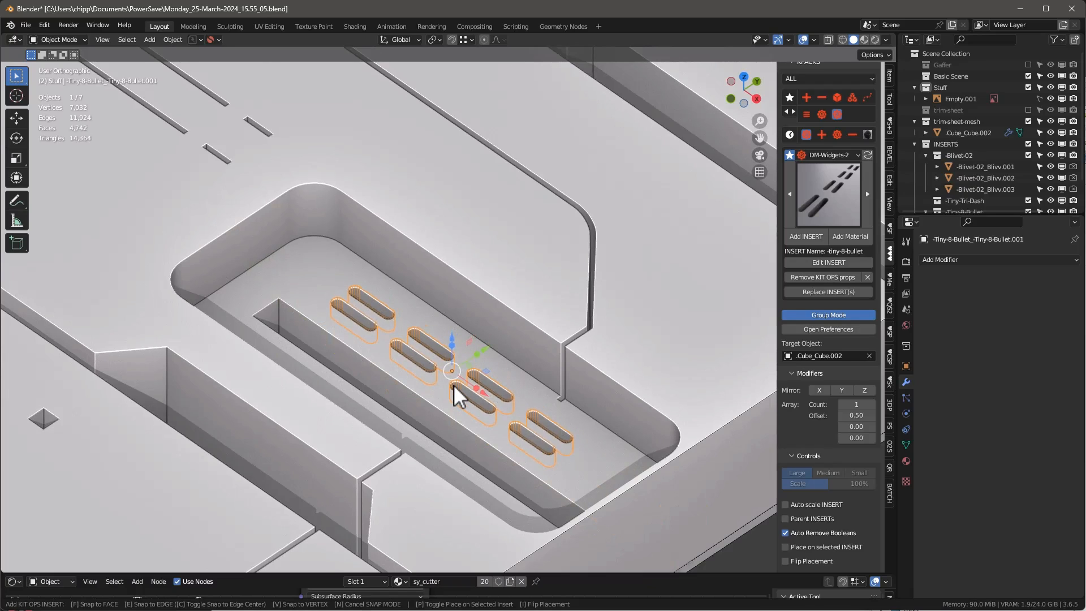
left_click(454, 385)
Convert the panel to mesh with its insert cuts applied, and remove the unused wire inserts.
scroll(454, 385, "down", 5)
middle_click_drag(490, 350, 314, 328)
left_click(314, 326)
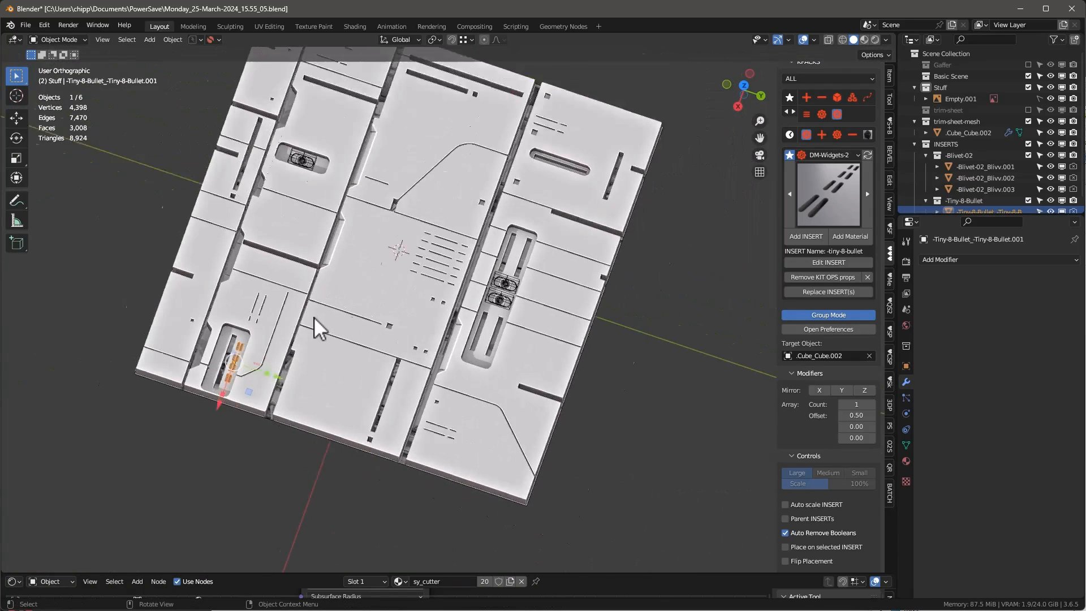
scroll(831, 393, "down", 5)
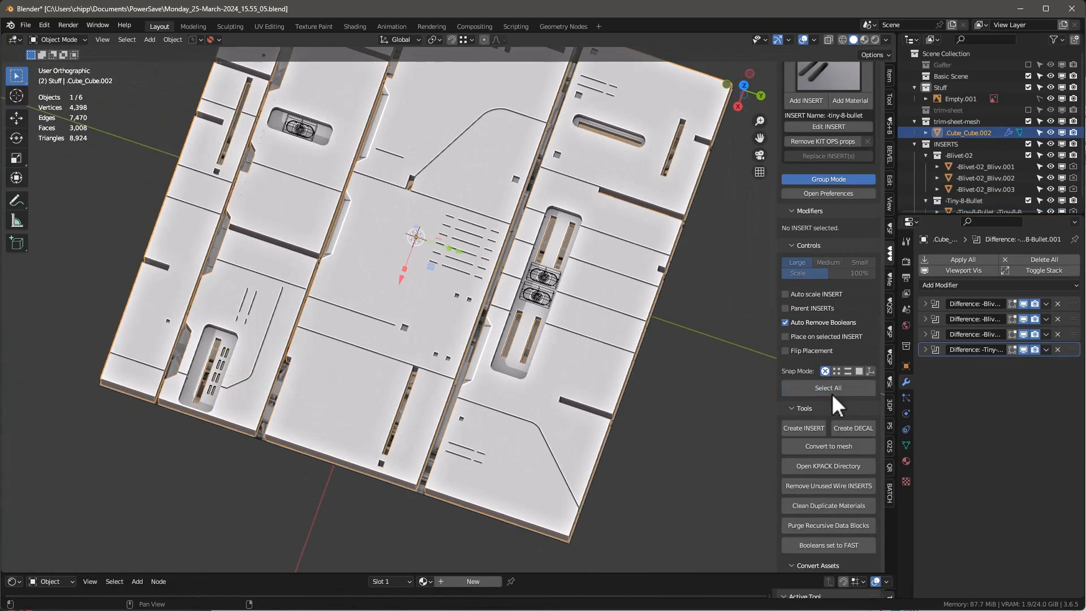
left_click(828, 446)
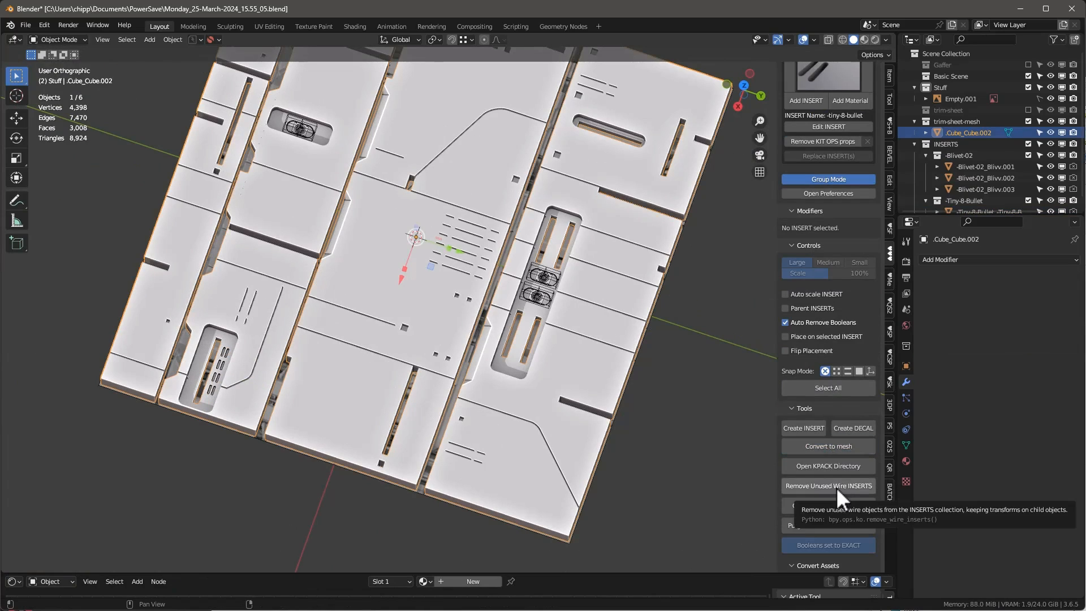
left_click(836, 485)
Save the file as a new version with PowerSave.
middle_click_drag(753, 469, 214, 48)
left_click(193, 39)
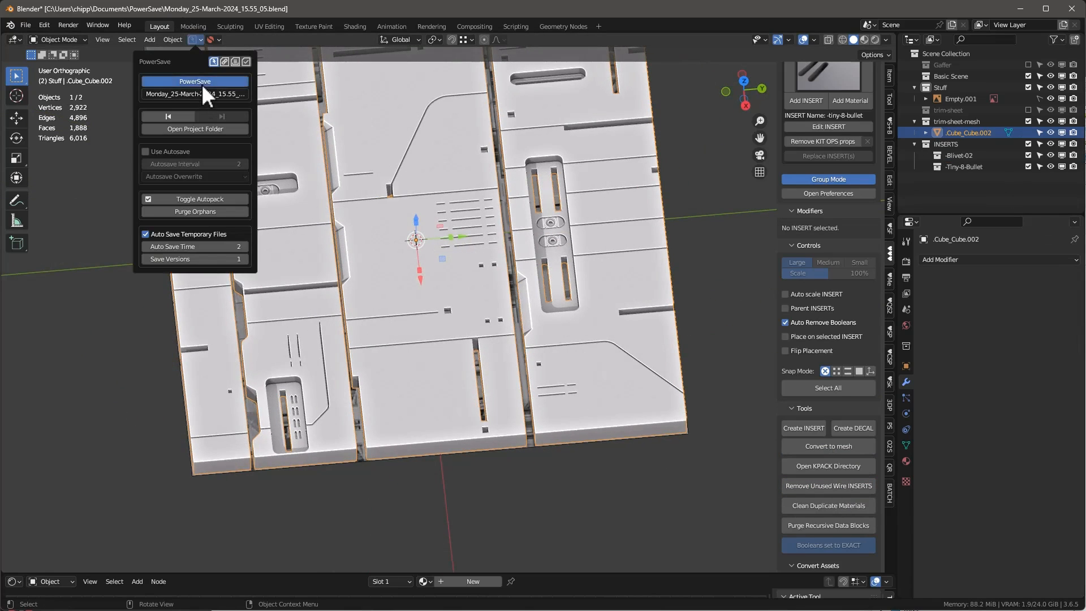
left_click(202, 84)
Examine the whole panel and its new insert details from several angles and distances, and deselect it.
middle_click_drag(410, 266, 428, 239)
scroll(463, 300, "down", 3)
scroll(419, 226, "up", 3)
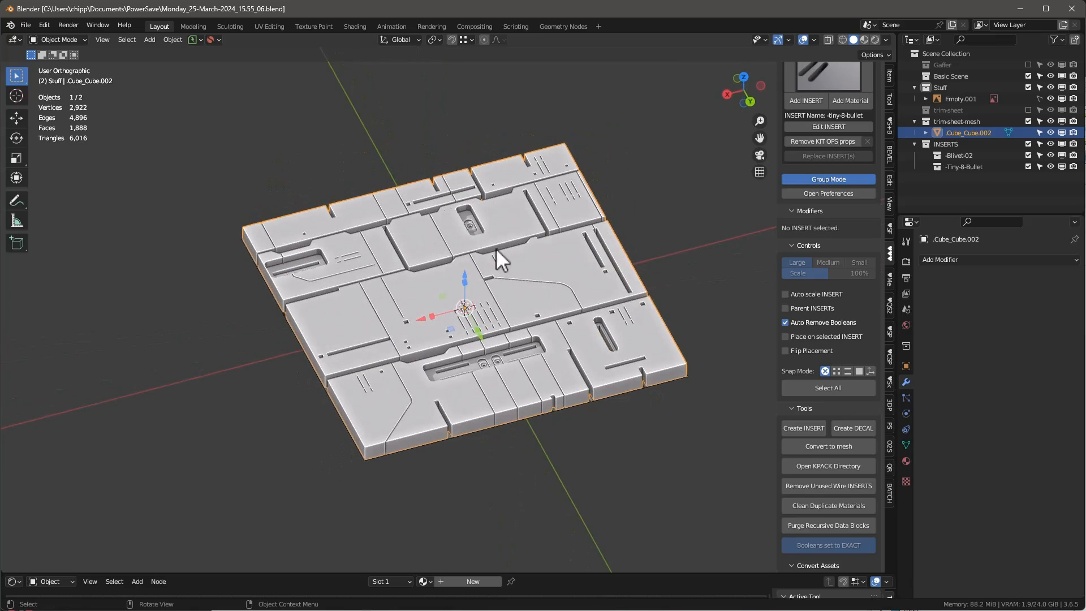
mouse_move(523, 249)
middle_mouse_down()
mouse_move(477, 316)
mouse_move(525, 217)
mouse_move(491, 301)
mouse_move(480, 240)
mouse_move(463, 320)
mouse_move(494, 249)
mouse_move(504, 280)
mouse_move(480, 315)
mouse_move(525, 327)
mouse_move(517, 260)
middle_mouse_up()
scroll(504, 313, "up", 3)
scroll(506, 308, "down", 3)
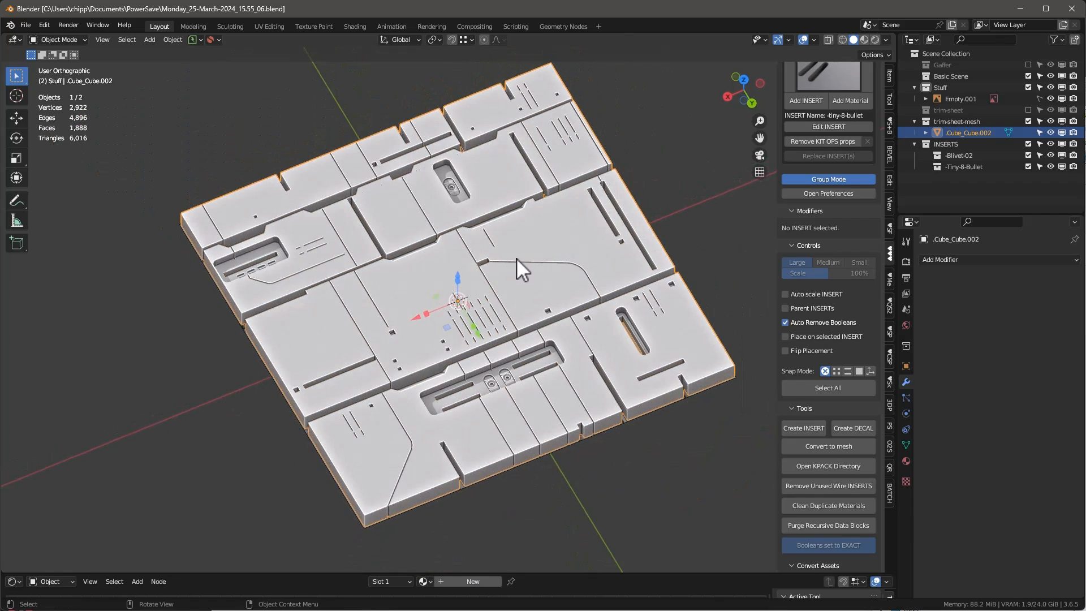
scroll(517, 258, "up", 2)
scroll(515, 249, "down", 2)
middle_click_drag(525, 217, 500, 195)
scroll(528, 217, "up", 1)
scroll(501, 196, "down", 2)
left_click(651, 158)
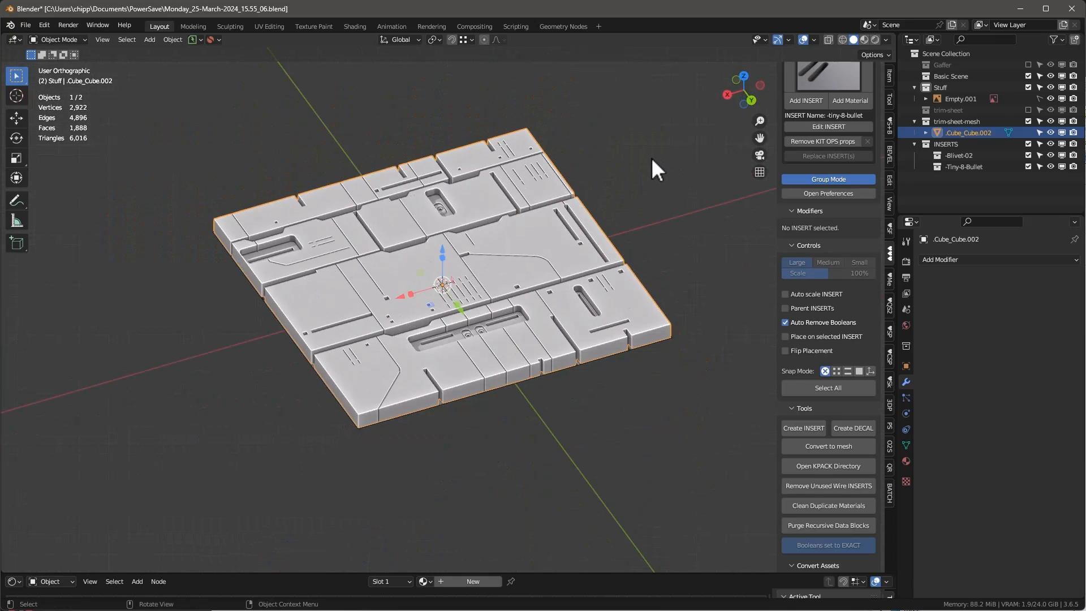
middle_click_drag(644, 164, 631, 206, "shift")
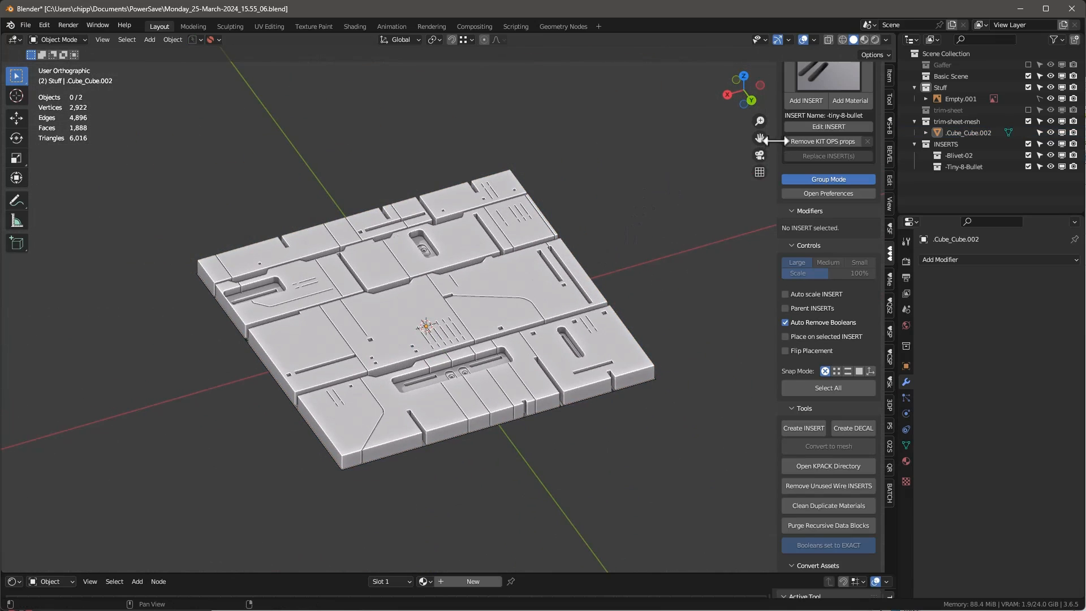
Create the SSF_MAP scene with SCIFI Flex's displacement mode and return to the original scene.
left_click(891, 229)
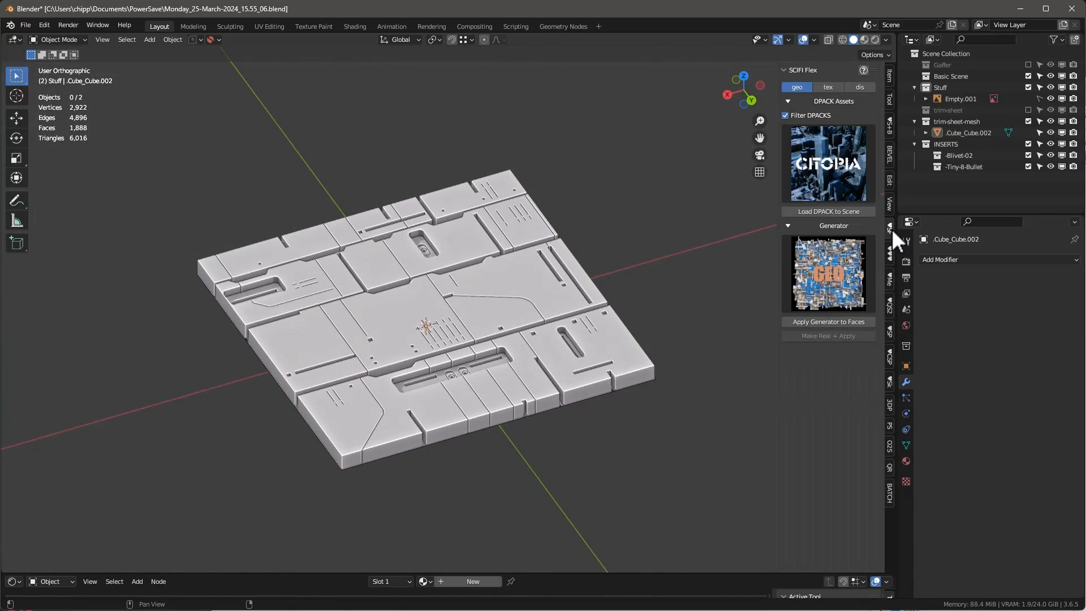
left_click(861, 87)
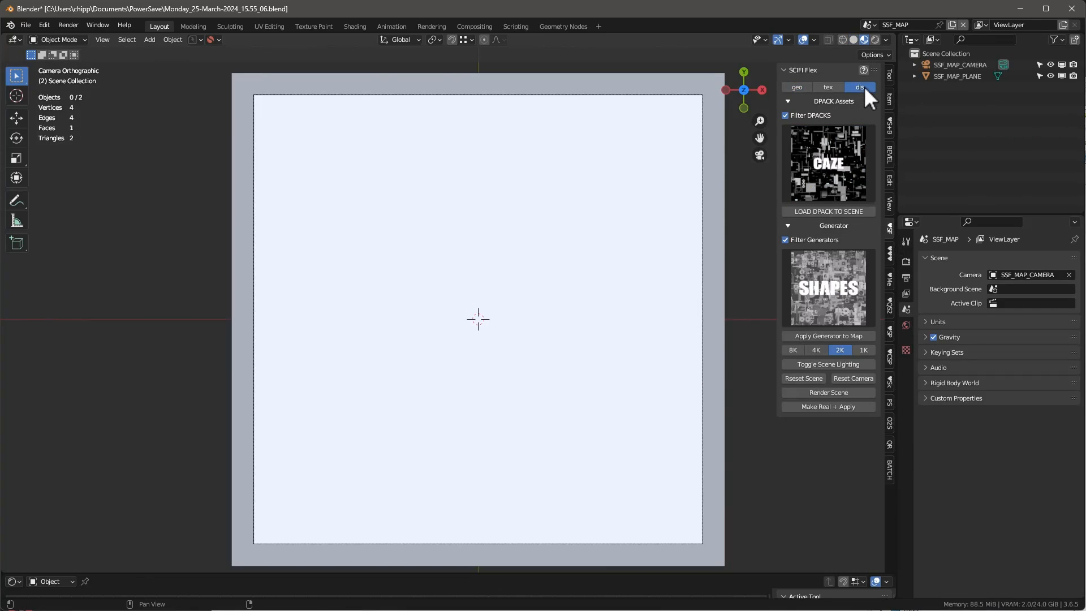
left_click(874, 24)
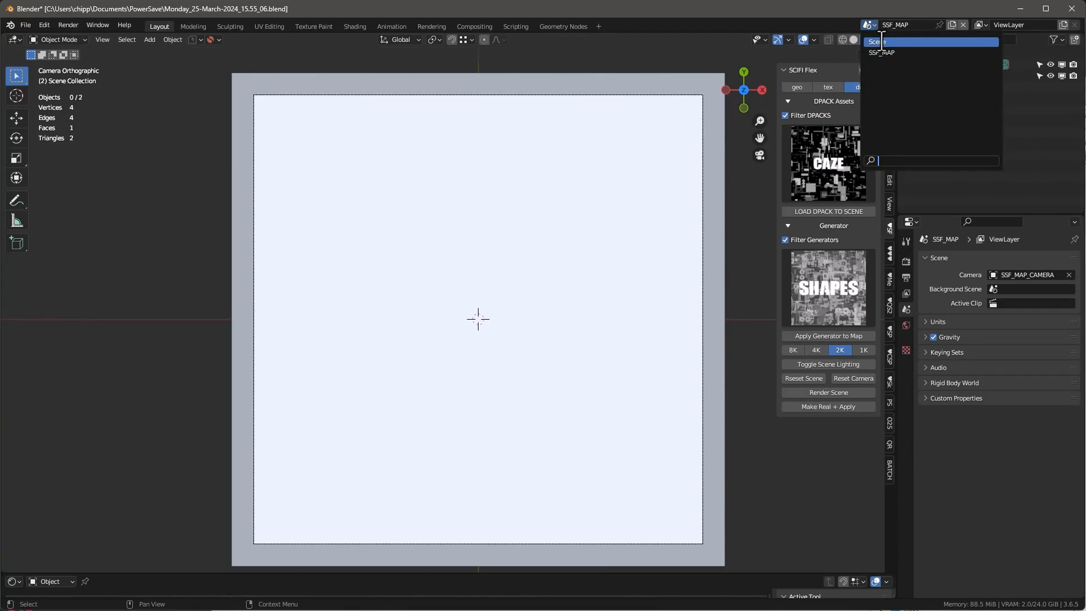
left_click(881, 45)
Link the trim-sheet panel object to the SSF_MAP scene.
left_click(597, 189)
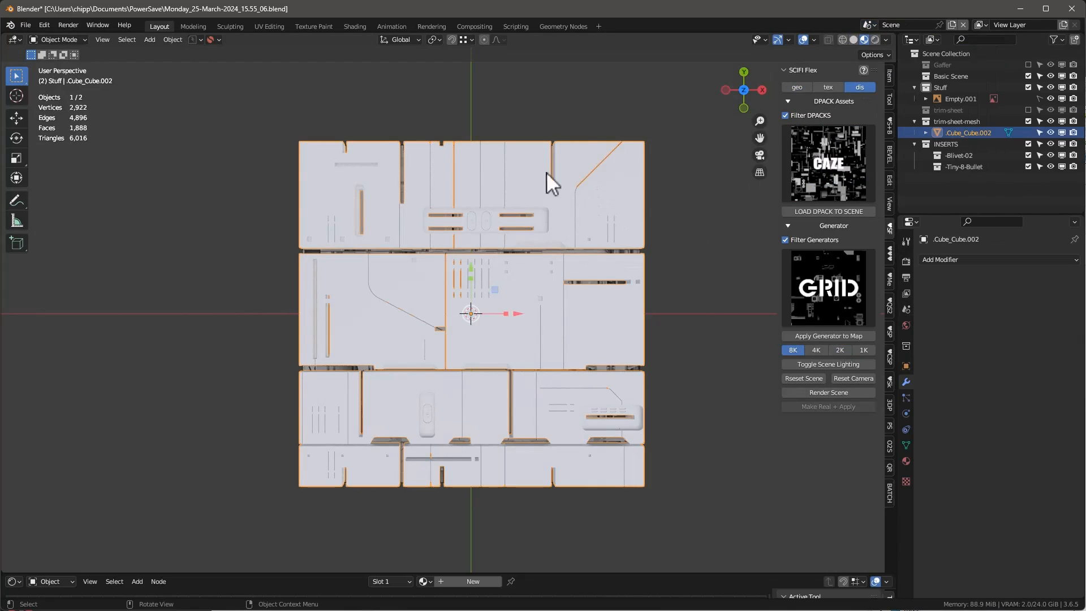
left_click(172, 40)
mouse_move(215, 271)
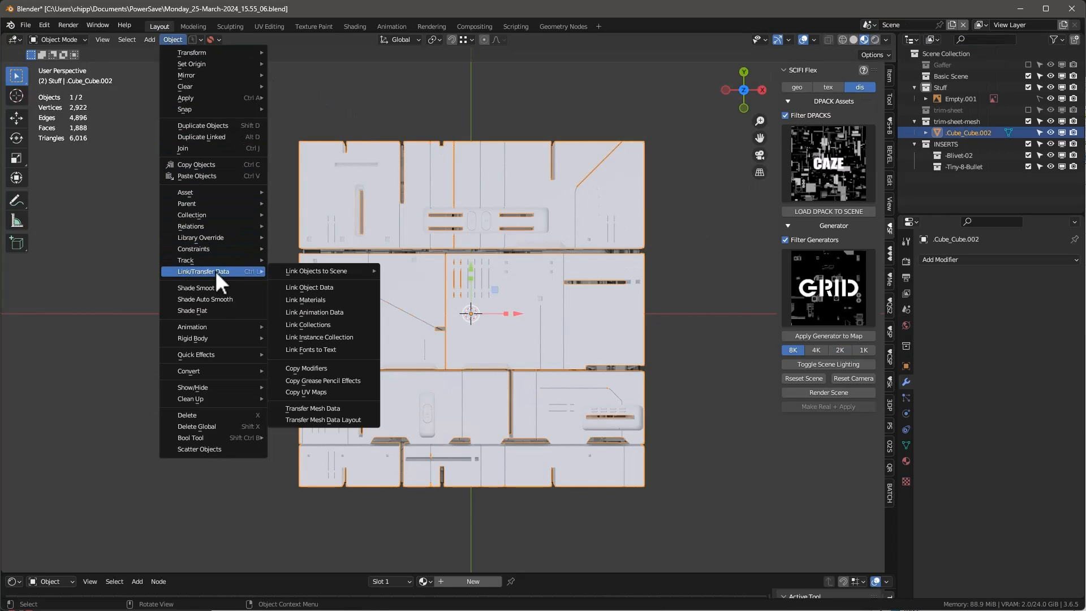
mouse_move(310, 272)
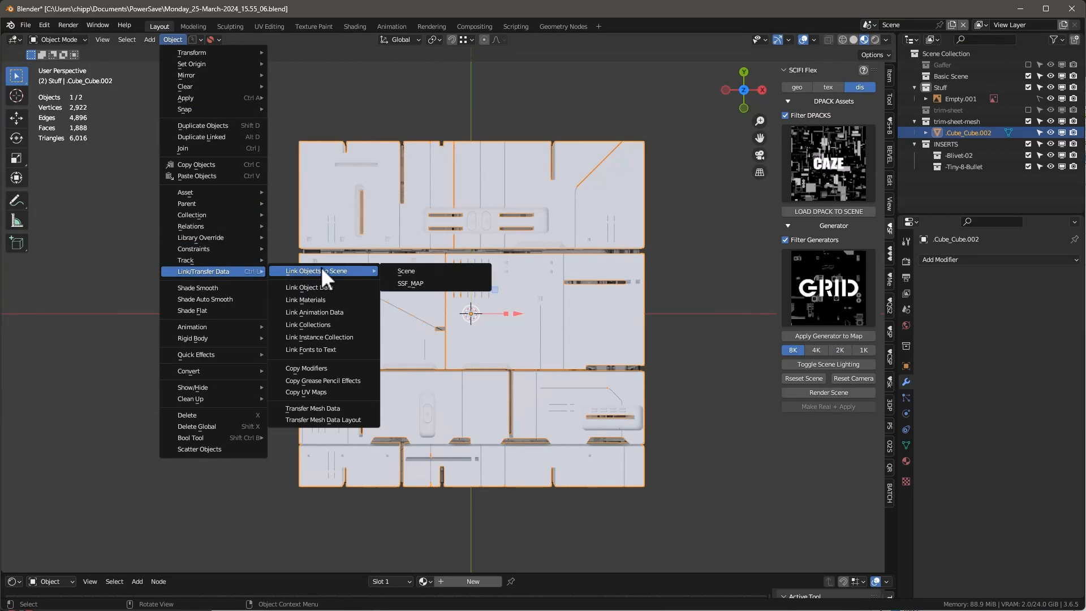
left_click(415, 284)
middle_click_drag(464, 307, 711, 223)
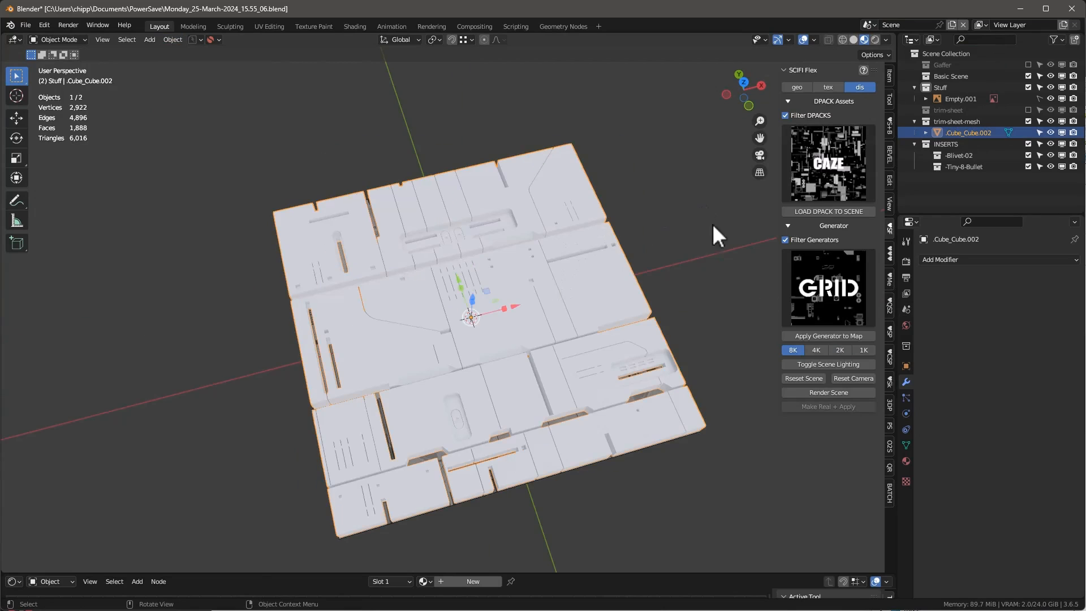
Switch the KIT OPS library to materials and load the KO-Plastic-Paint pack.
left_click(890, 249)
left_click(795, 102)
left_click(800, 153)
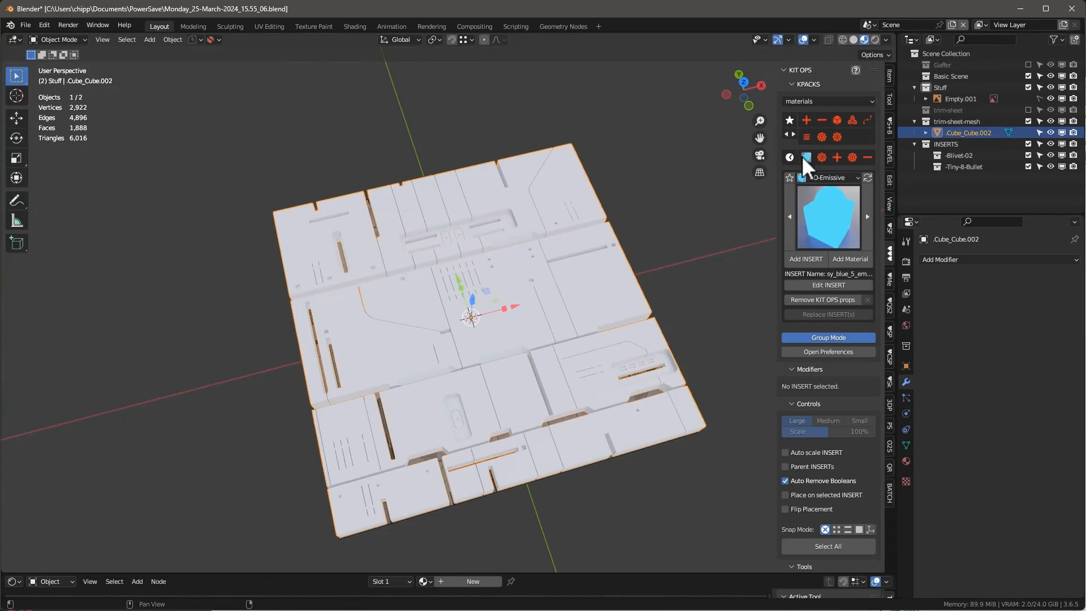
left_click(821, 206)
left_click(821, 176)
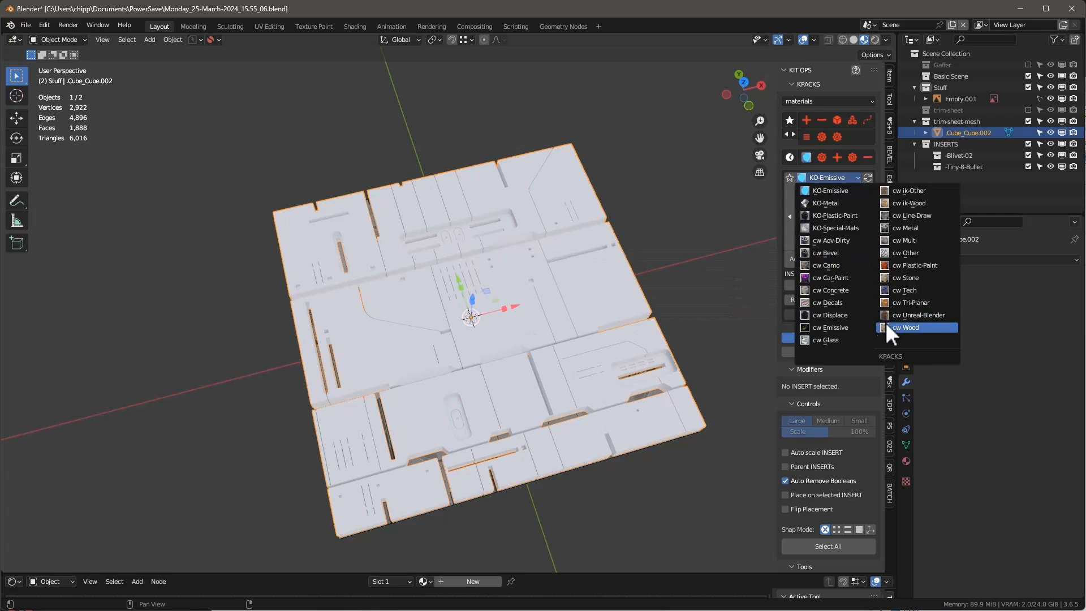
left_click(836, 216)
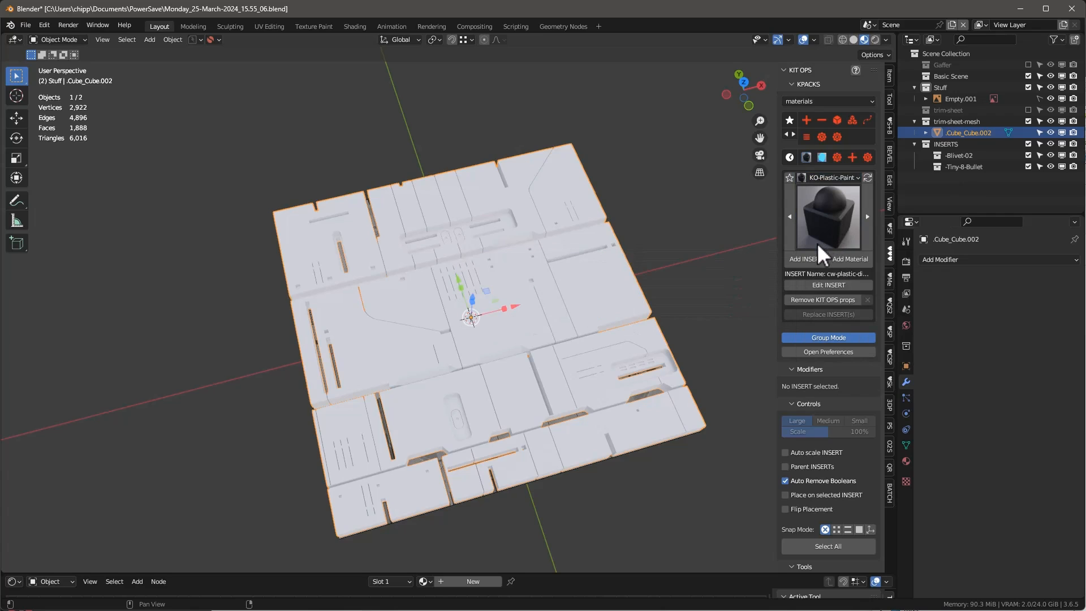
Apply the cw-plastic-dimpled material to the trim-sheet panel and inspect its surface texture up close.
left_click(816, 218)
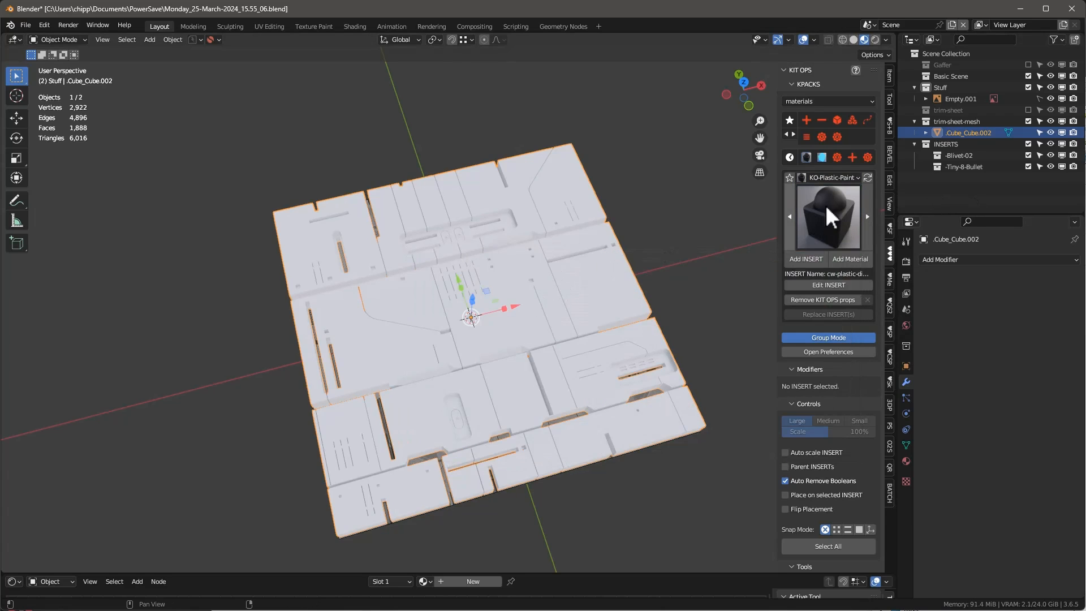
scroll(526, 303, "up", 2)
scroll(529, 294, "up", 3)
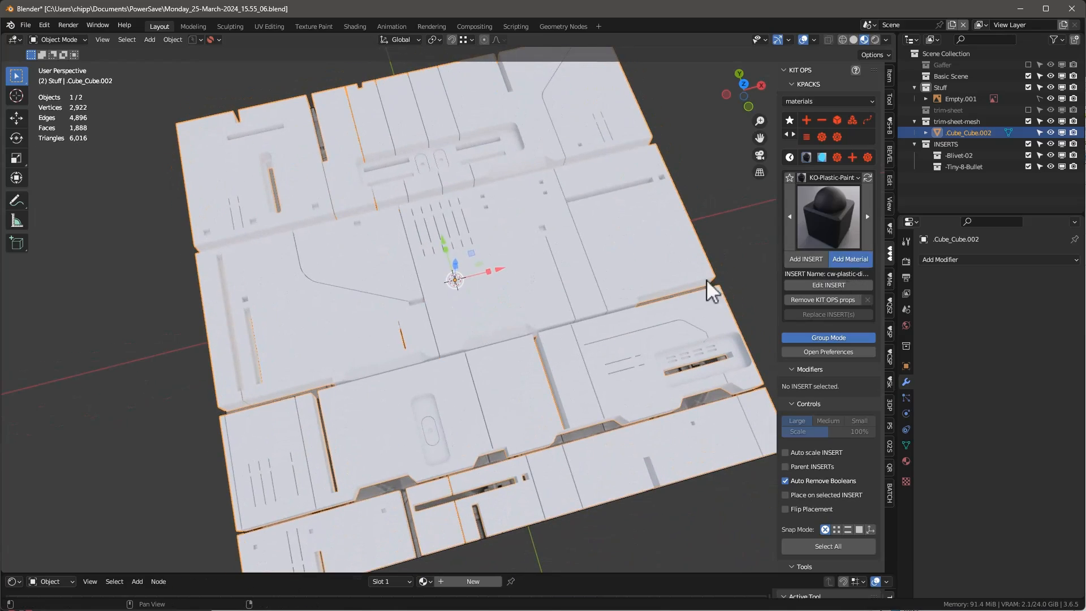
left_click(518, 289)
scroll(419, 260, "up", 4)
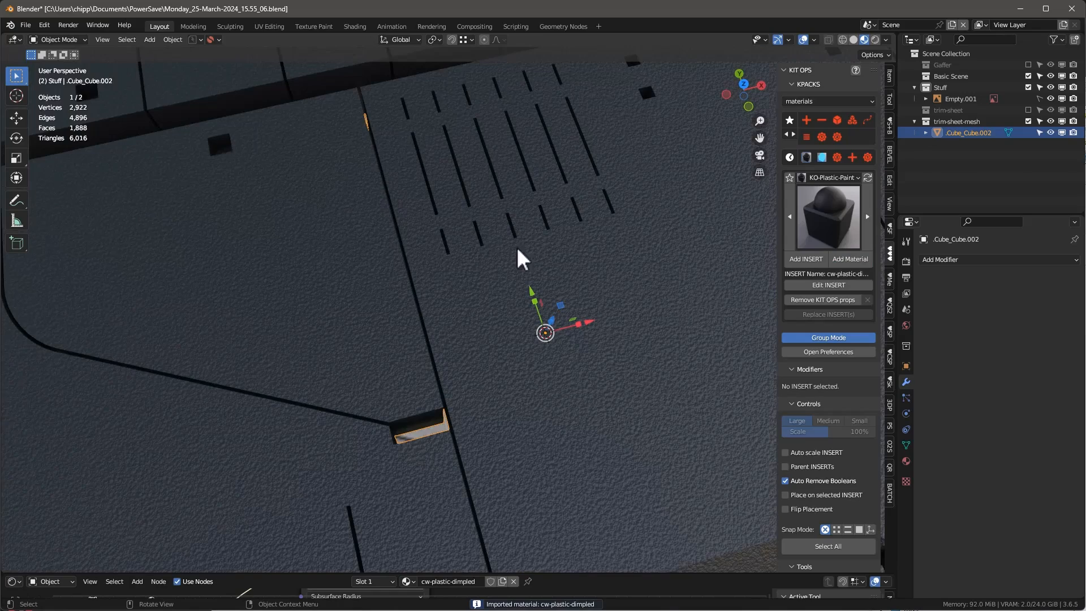
mouse_move(552, 236)
middle_mouse_down("shift")
mouse_move(558, 251)
mouse_move(556, 237)
middle_mouse_up("shift")
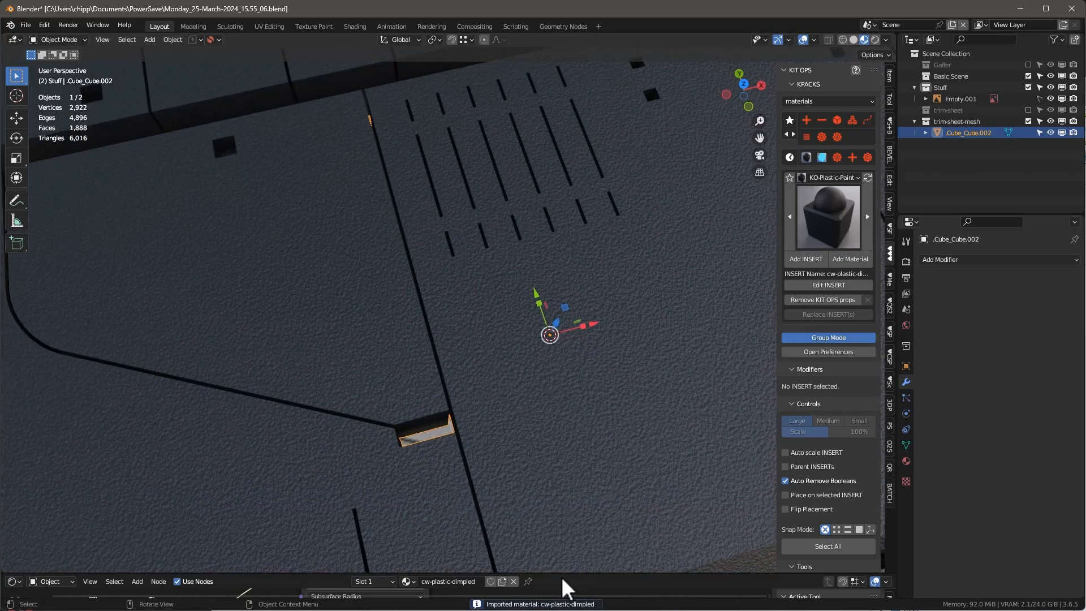
Set the Scale of the cw-plastic-dimpled node group to 300 and inspect the finer dimples on the panel.
left_click_drag(563, 574, 572, 378)
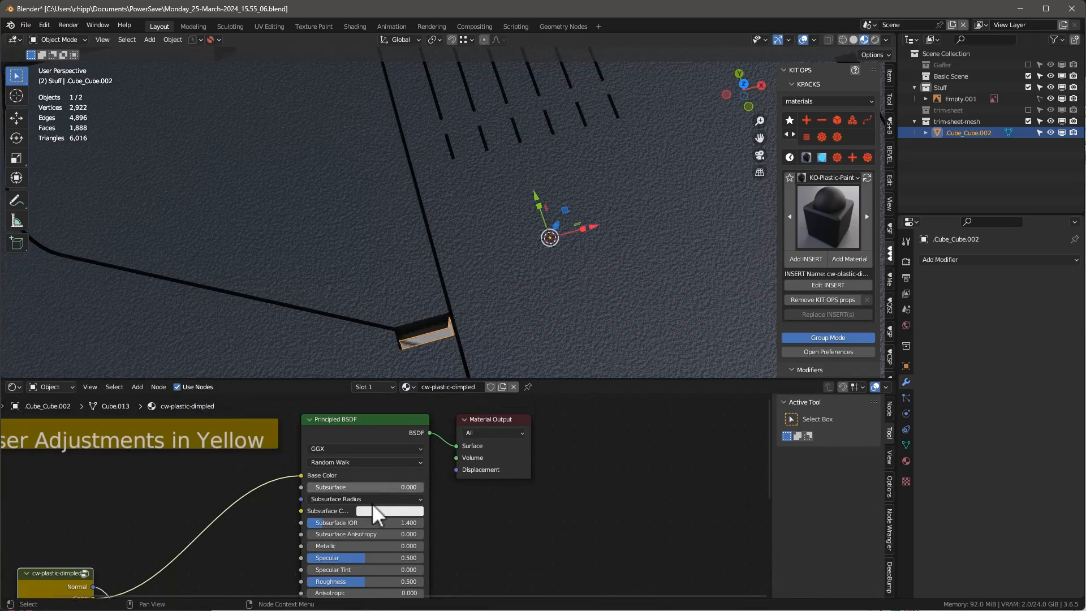
middle_click_drag(499, 594, 335, 544, "shift")
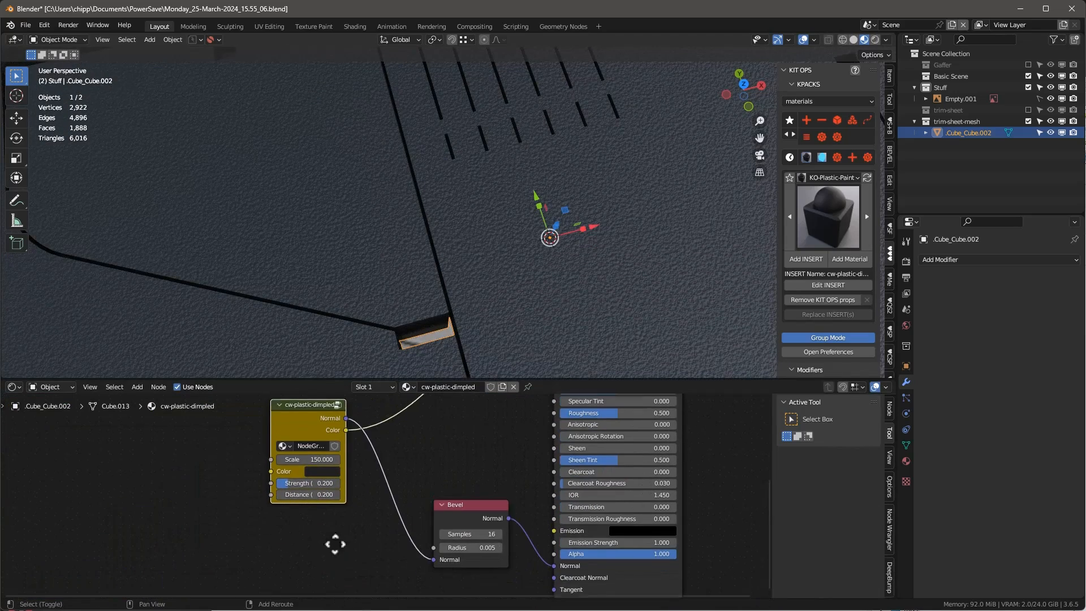
scroll(243, 517, "up", 3)
left_click(356, 498)
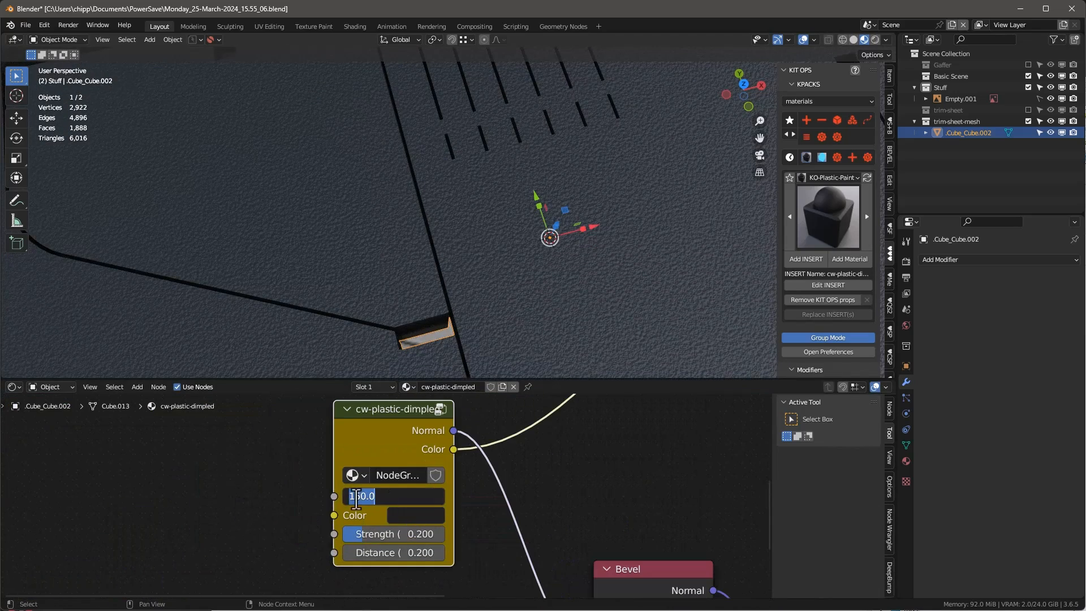
type("300")
key("Return")
scroll(468, 301, "down", 6)
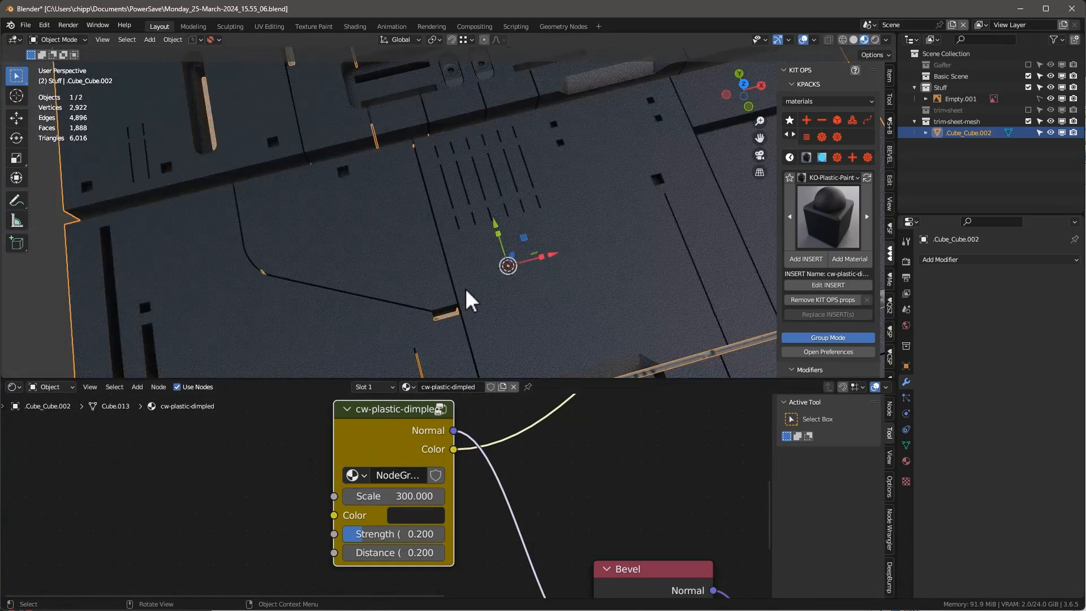
key("KP_7")
scroll(516, 226, "up", 8)
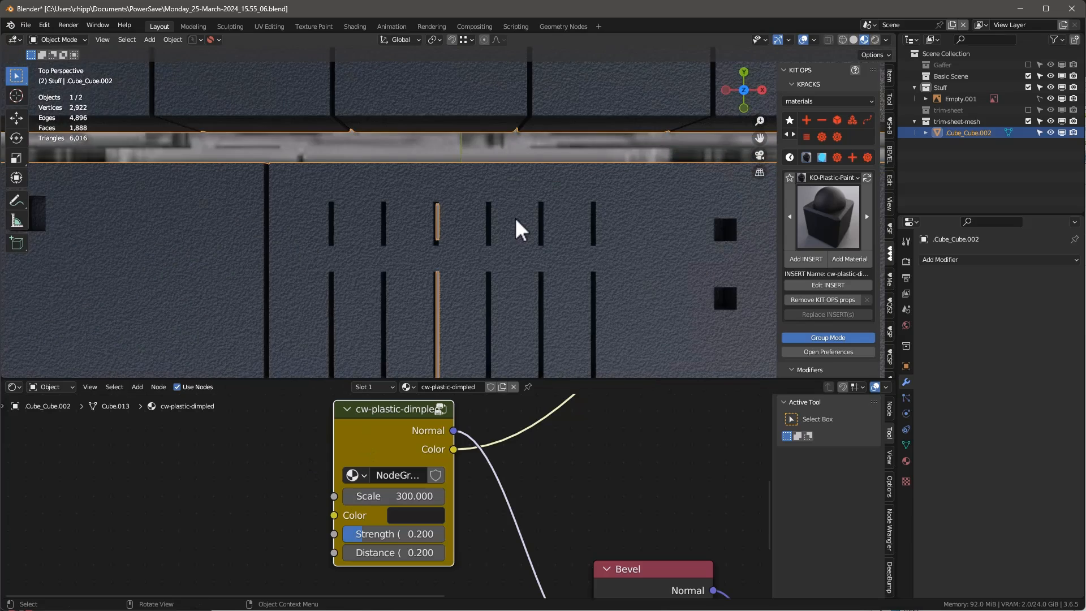
Lighten the Color of the cw-plastic-dimpled node group to a light gray.
scroll(522, 223, "down", 1)
scroll(519, 256, "down", 4)
middle_click_drag(520, 256, 540, 231)
scroll(396, 509, "up", 4)
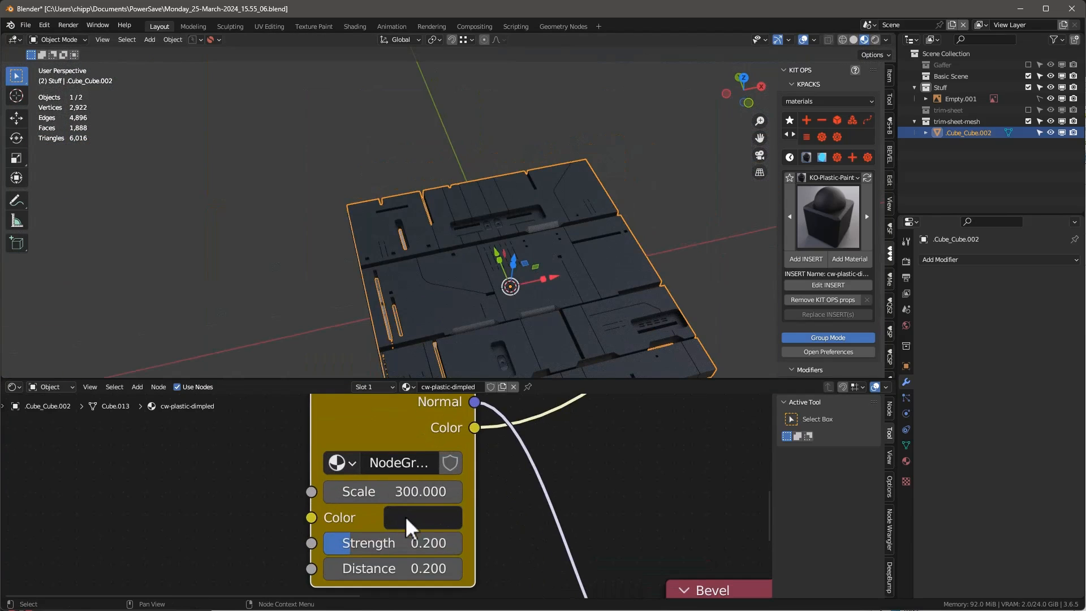
left_click(418, 521)
left_click(586, 267)
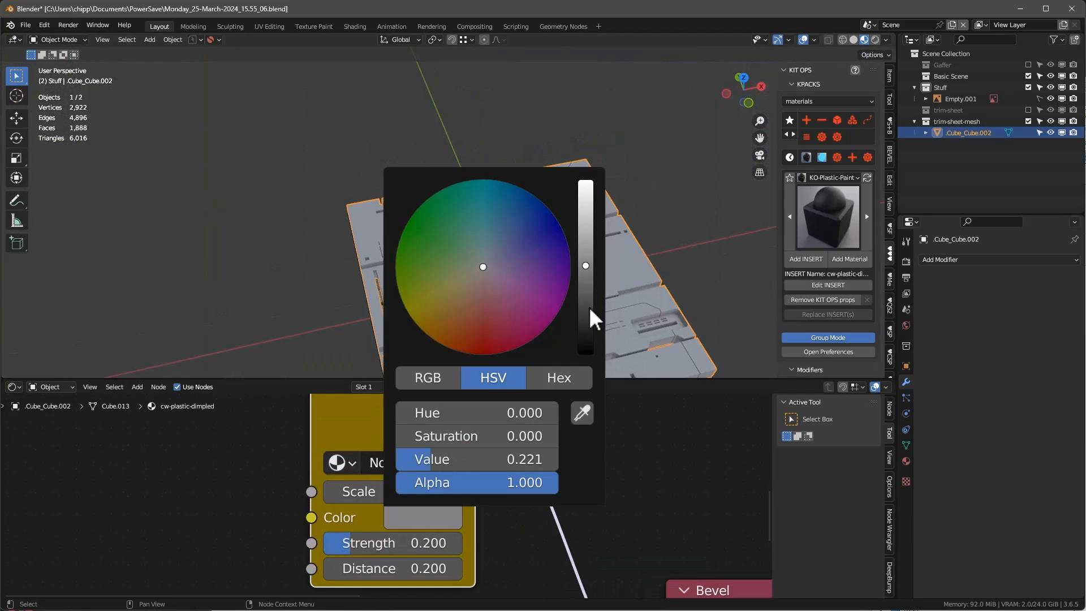
left_click_drag(584, 250, 593, 238)
left_click(727, 225)
Switch to the SSF_MAP scene with the SCIFI Flex tools and show the panel in a top orthographic wireframe view.
key("KP_7")
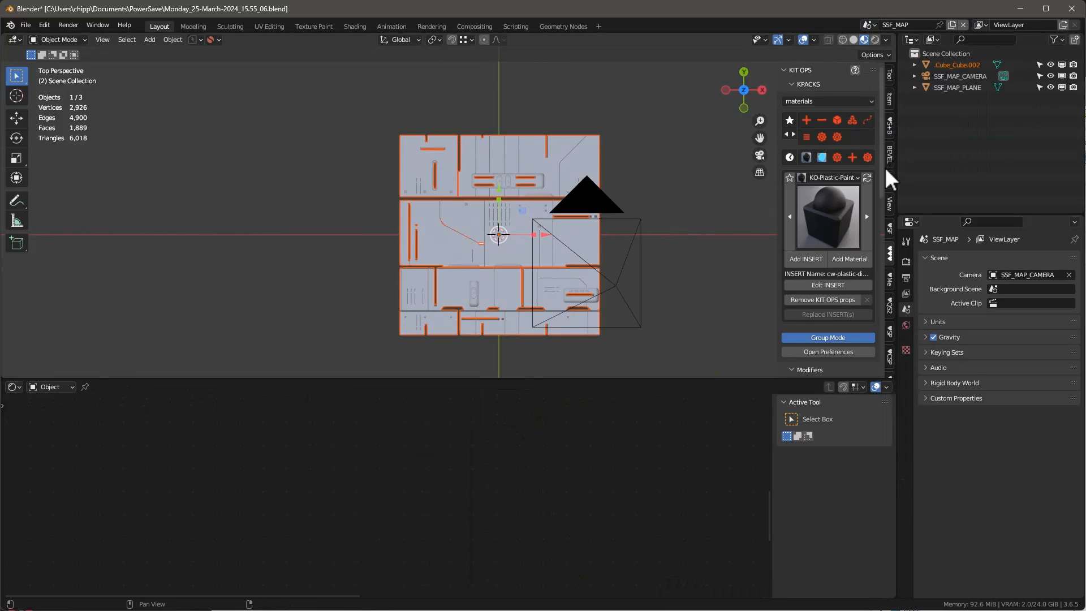
left_click(890, 228)
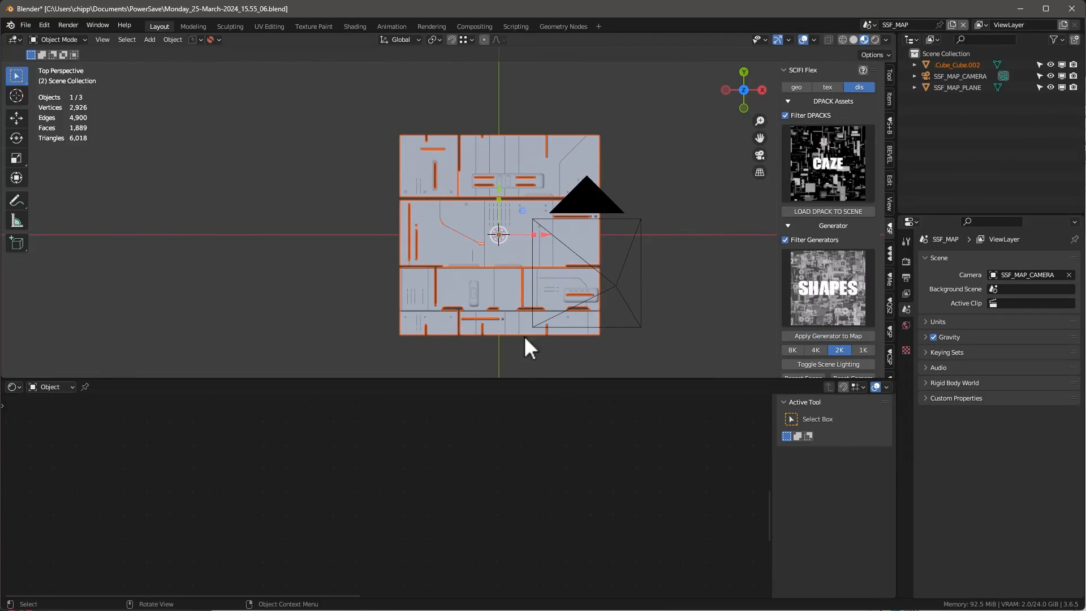
left_click_drag(524, 378, 521, 586)
left_click(541, 220)
middle_click_drag(541, 220, 490, 158, "shift")
scroll(490, 157, "up", 2)
scroll(502, 210, "down", 3)
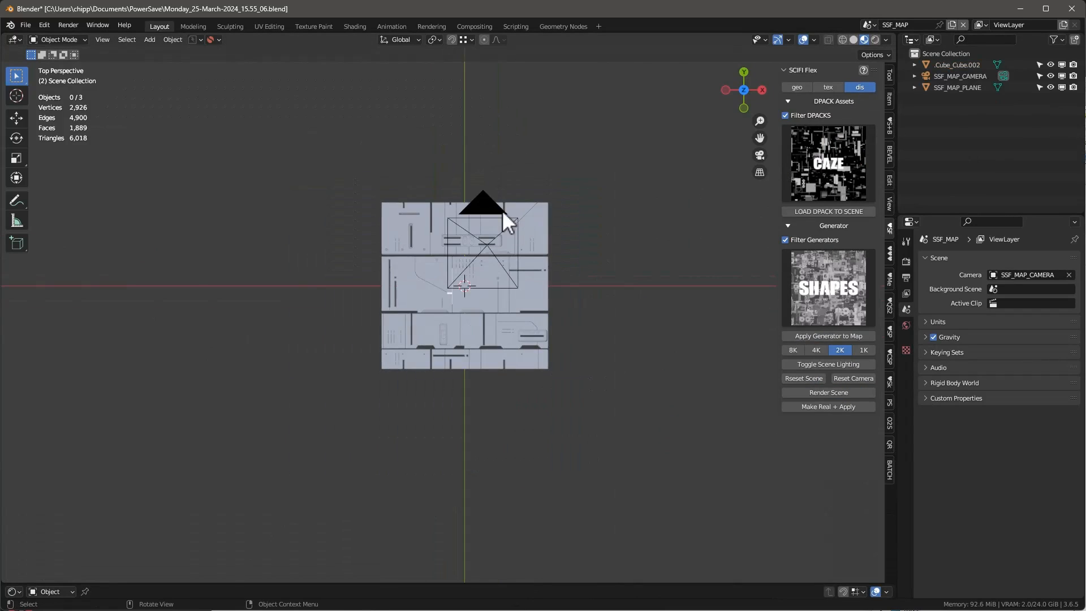
key("KP_5")
scroll(465, 280, "up", 7)
key("shift+z")
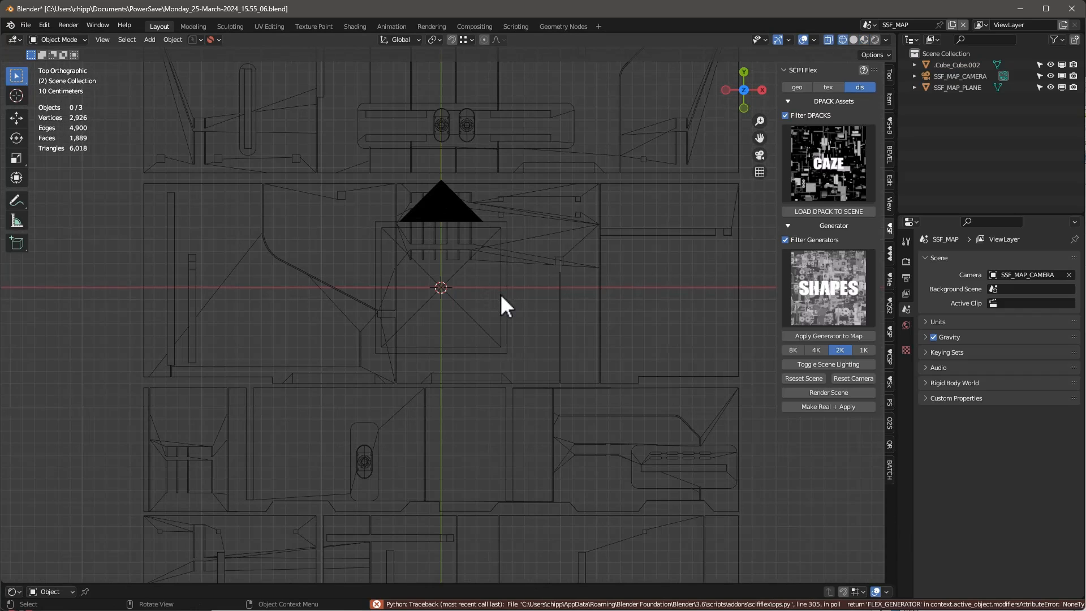
Scale the trim-sheet panel down so it fits inside SSF_MAP_PLANE, roughly matching the camera frame.
left_click(501, 297)
left_click(504, 300)
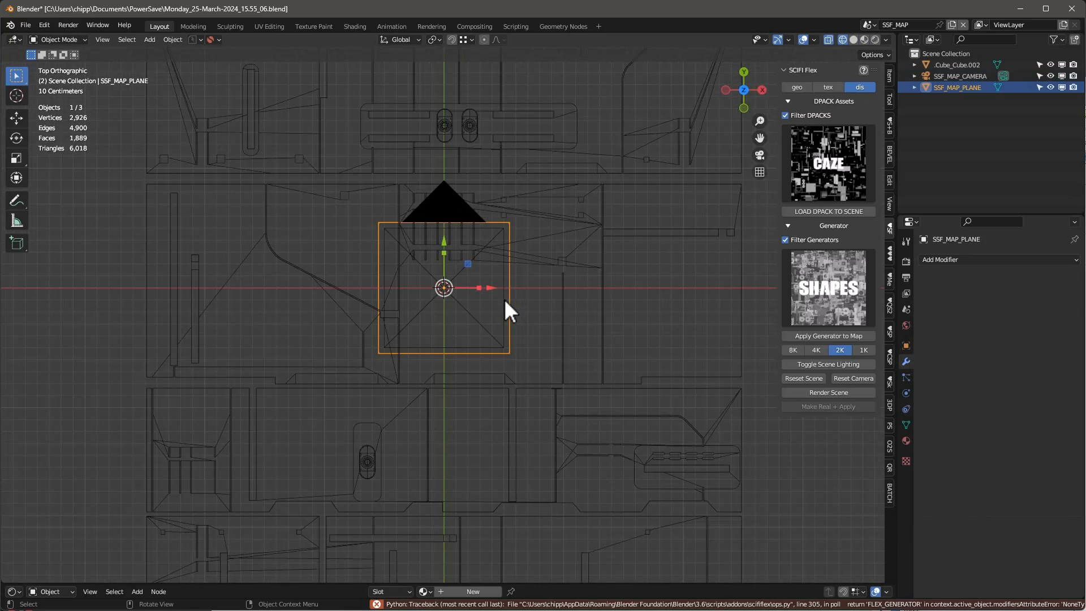
scroll(525, 299, "down", 4)
left_click(625, 223)
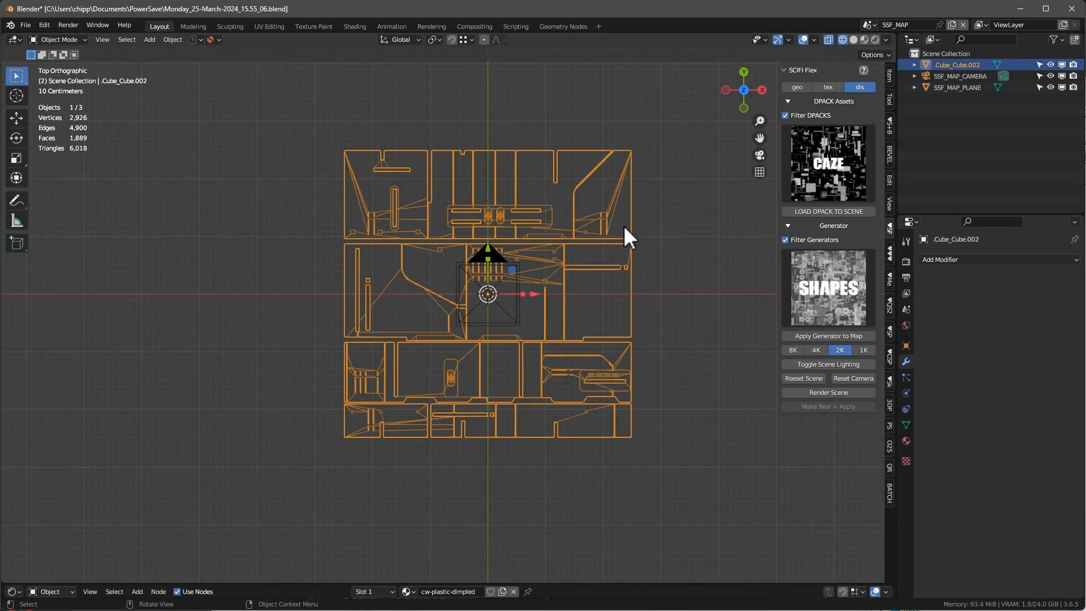
key("s")
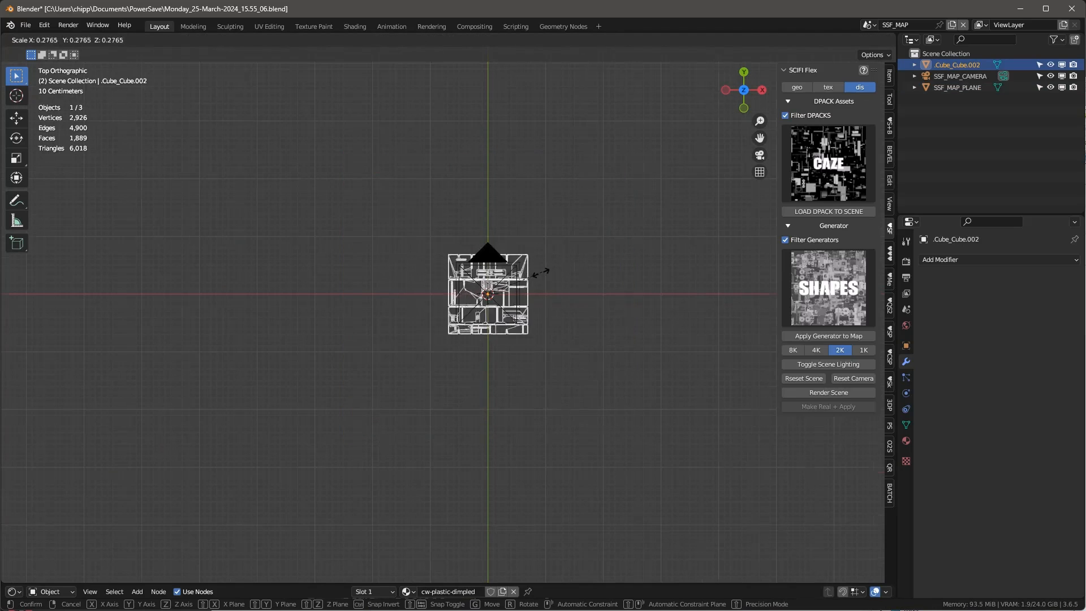
left_click(545, 268)
scroll(544, 268, "up", 10)
key("s")
left_click(557, 253)
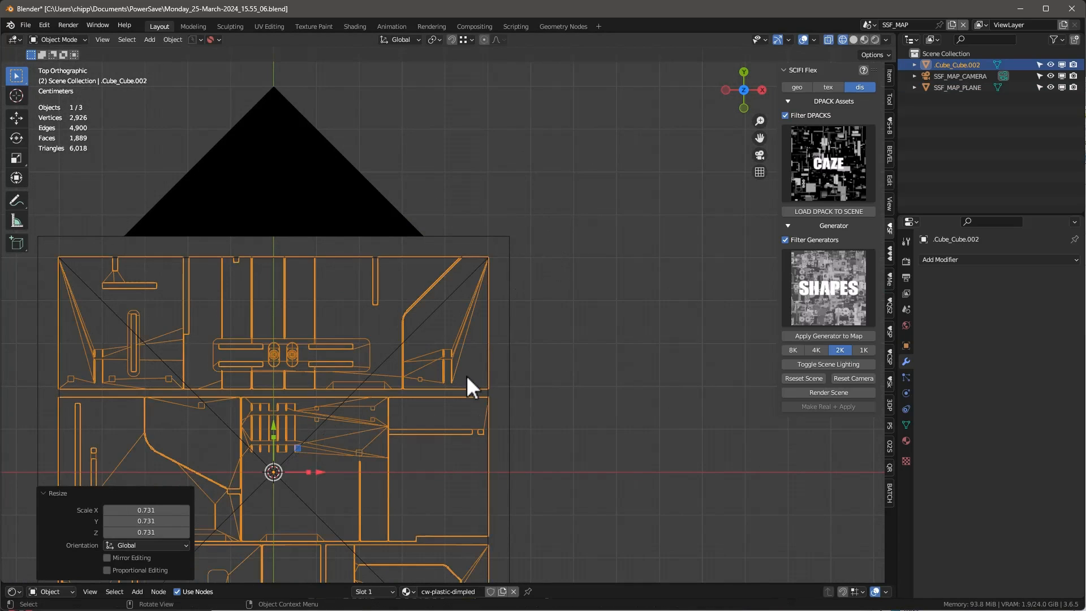
Fine-tune the panel's size by a factor of 0.997 so its edges align with the camera frame.
middle_click_drag(468, 377, 495, 318, "shift")
scroll(530, 268, "up", 6)
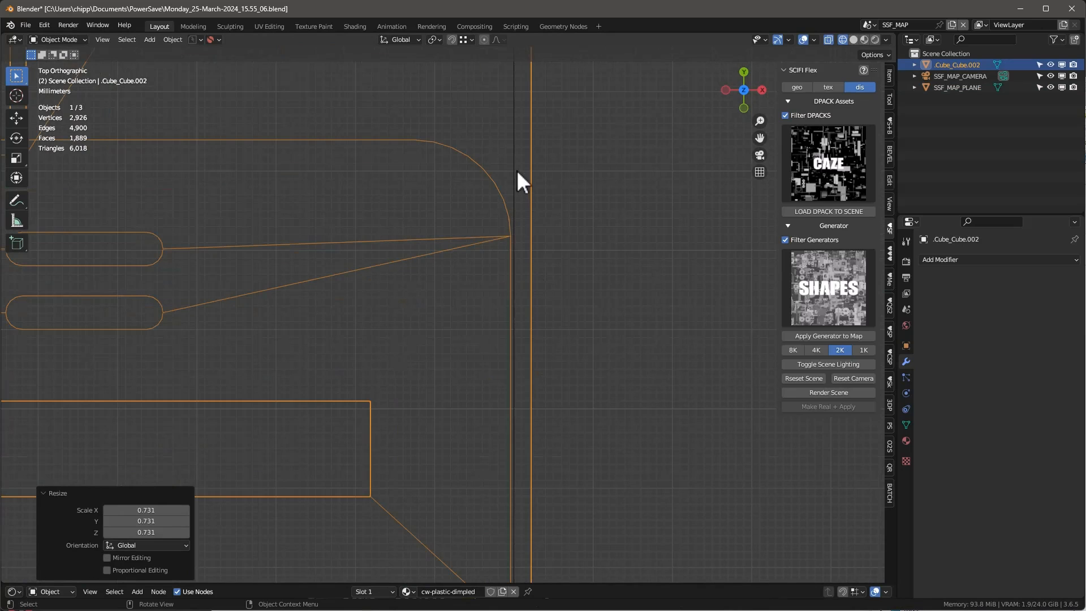
left_click(518, 232)
scroll(576, 276, "down", 3)
scroll(571, 258, "down", 3)
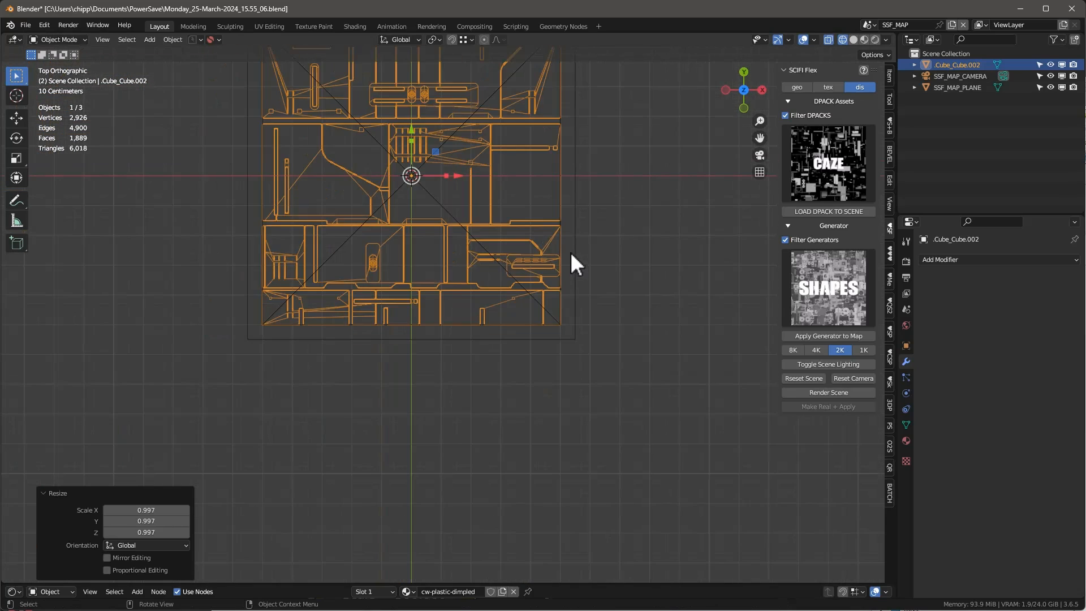
middle_click_drag(570, 252, 535, 363, "shift")
scroll(573, 376, "down", 2)
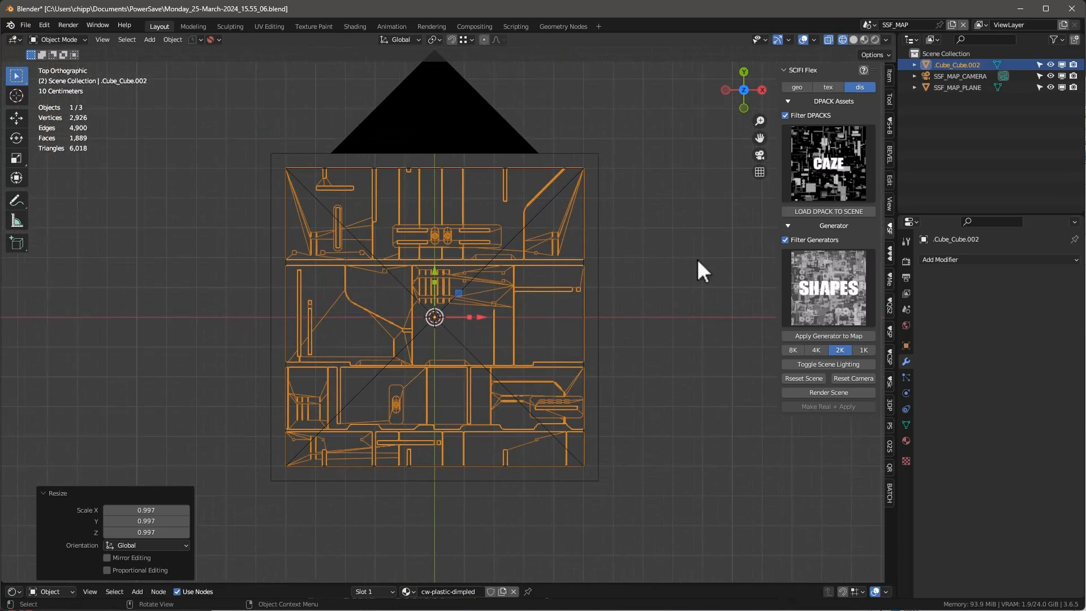
Show the SSF_MAP scene in rendered shading and turn on SCIFI Flex's scene lighting.
left_click(876, 39)
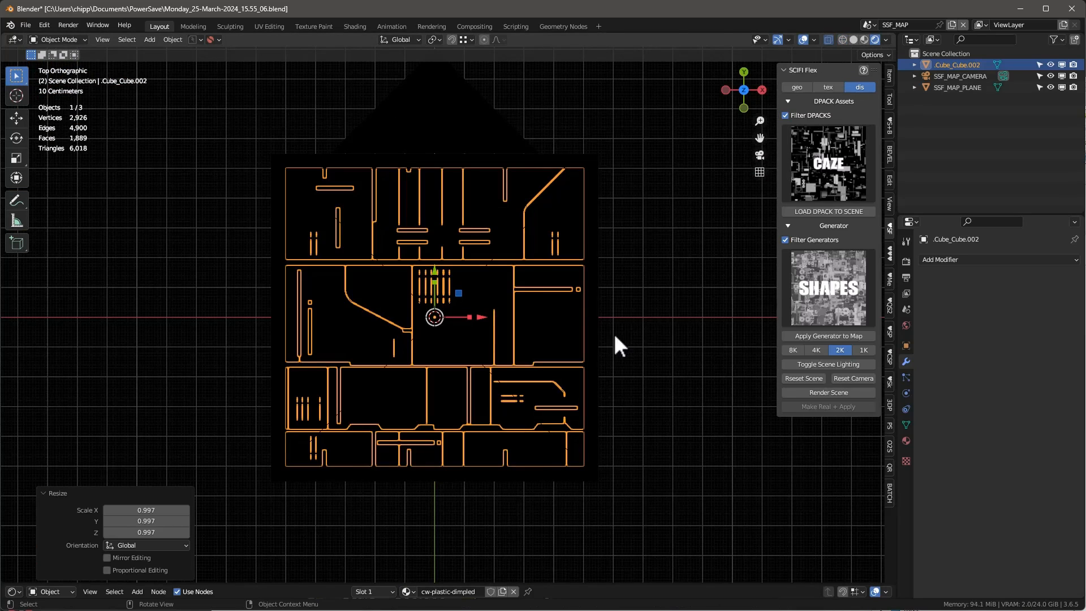
left_click(820, 364)
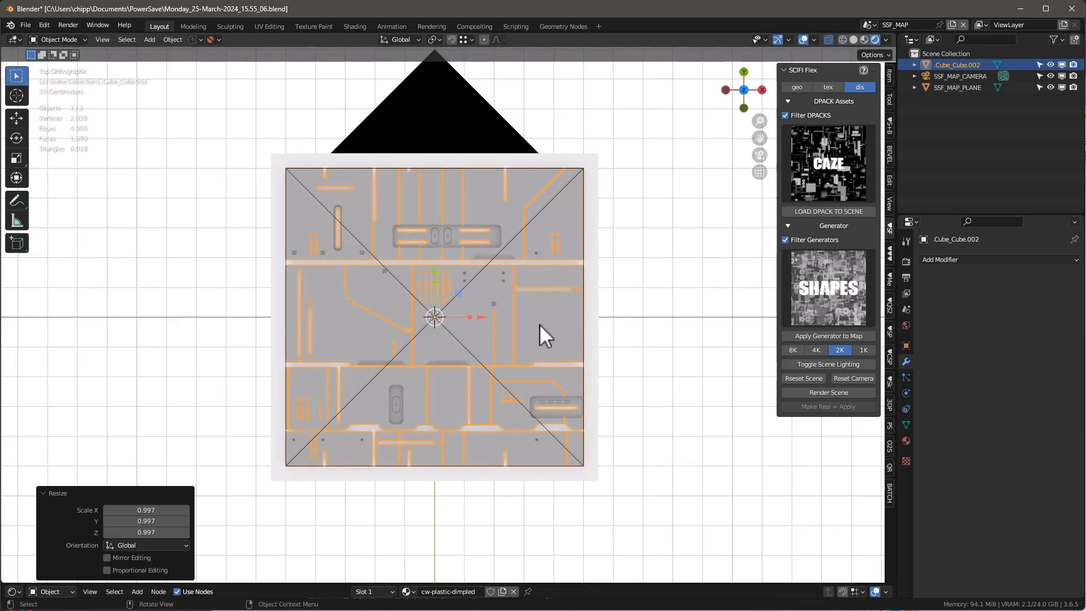
mouse_move(527, 326)
middle_mouse_down()
mouse_move(565, 247)
mouse_move(523, 313)
middle_mouse_up()
Rename the panel object as trim-sheet-mesh and hide it, leaving only the map plane in view.
double_click(1050, 62)
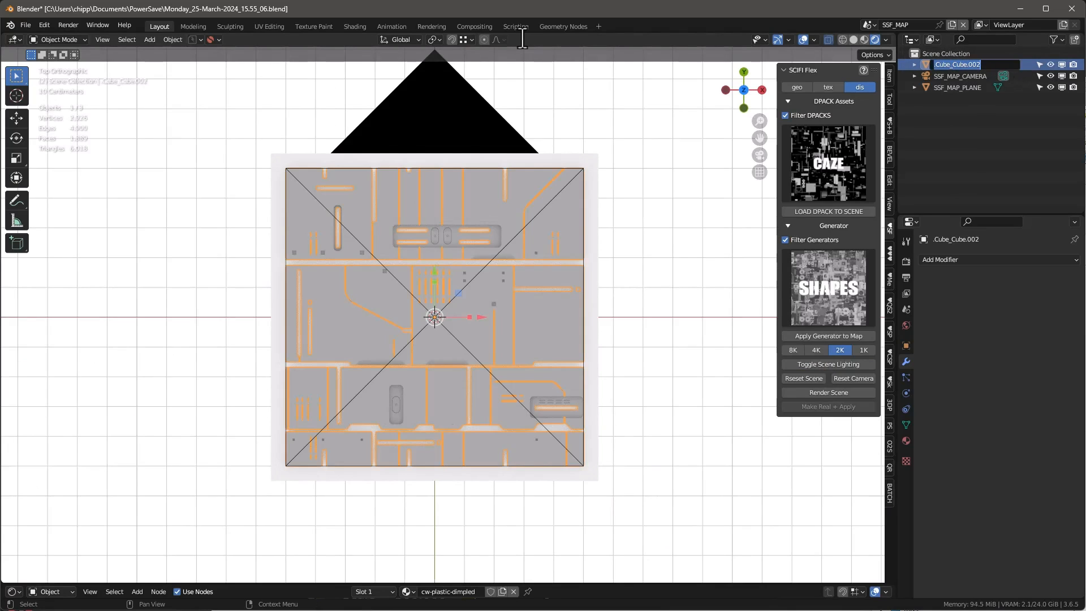
type("trim-sheet-mesh")
left_click(803, 378)
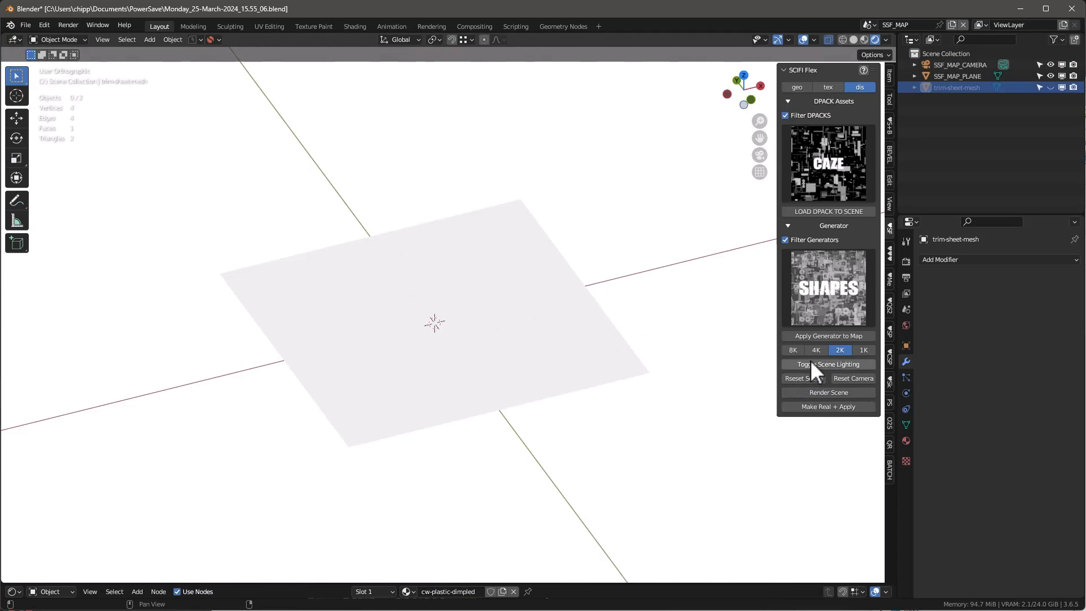
Turn off the scene lighting and view the empty map plane from the top in material preview shading.
left_click(817, 364)
middle_click_drag(638, 372, 485, 300)
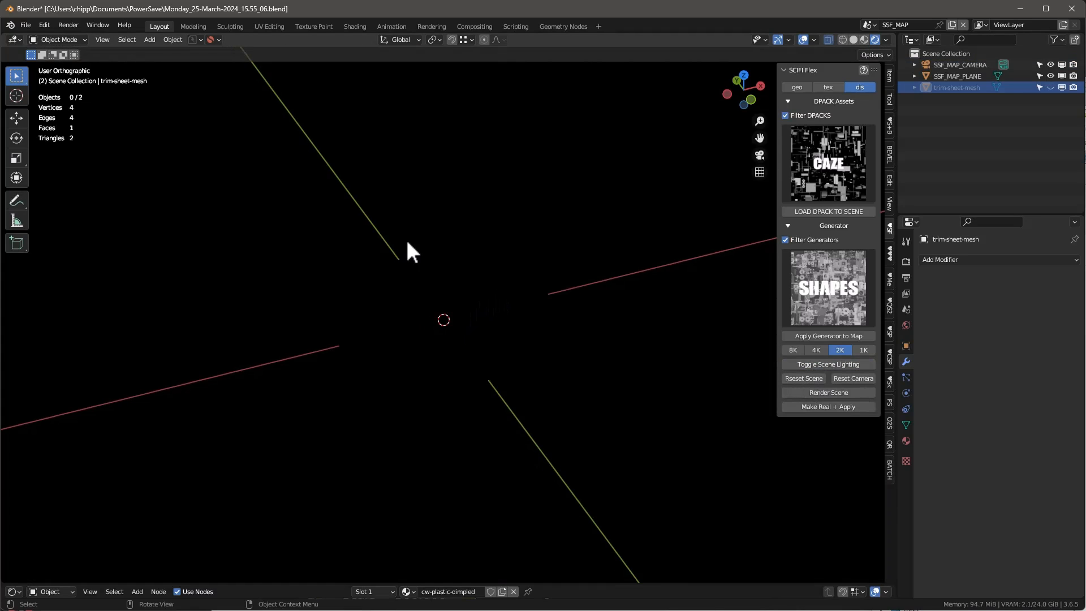
key("KP_7")
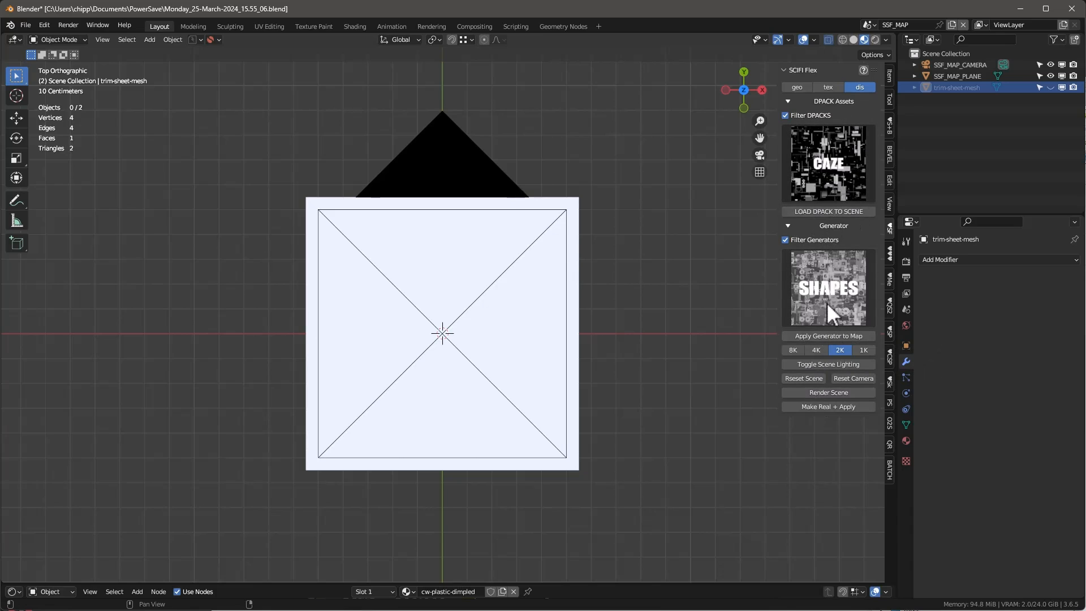
Apply the SHAPES generator with the CAZE DPACK to SSF_MAP_PLANE and open its Background material choices.
left_click(820, 335)
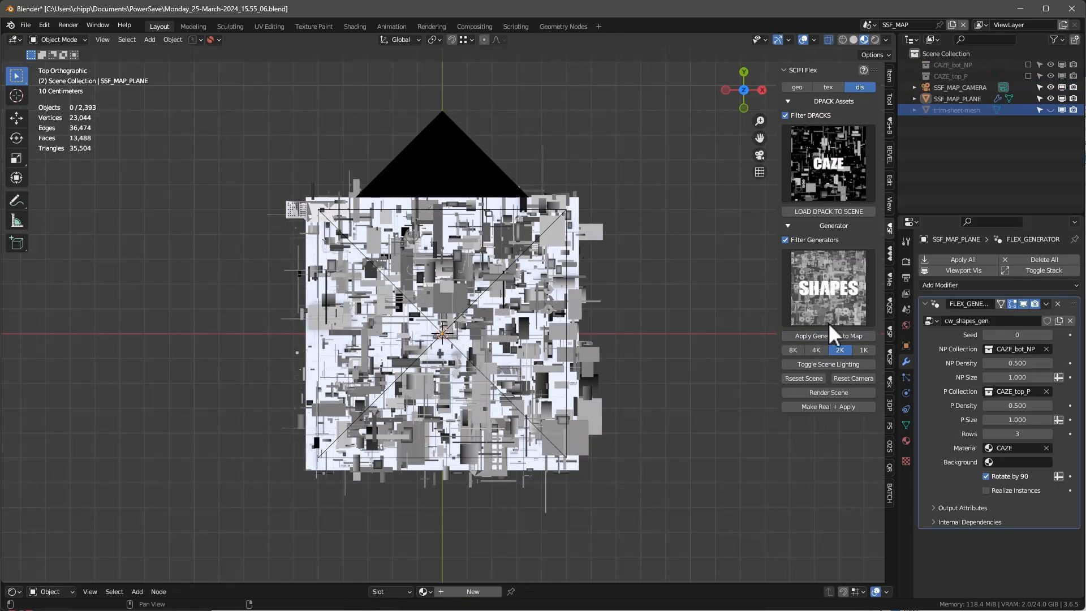
left_click(989, 461)
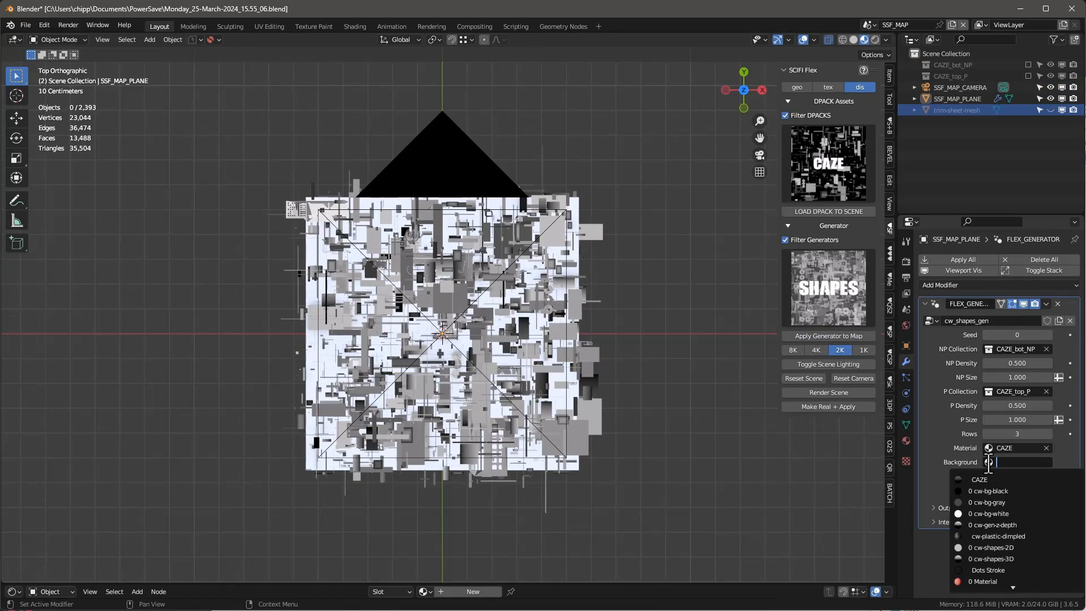
Set the shapes generator's background material to cw-bg-black and both NP Size and P Size to 0.5.
left_click(997, 491)
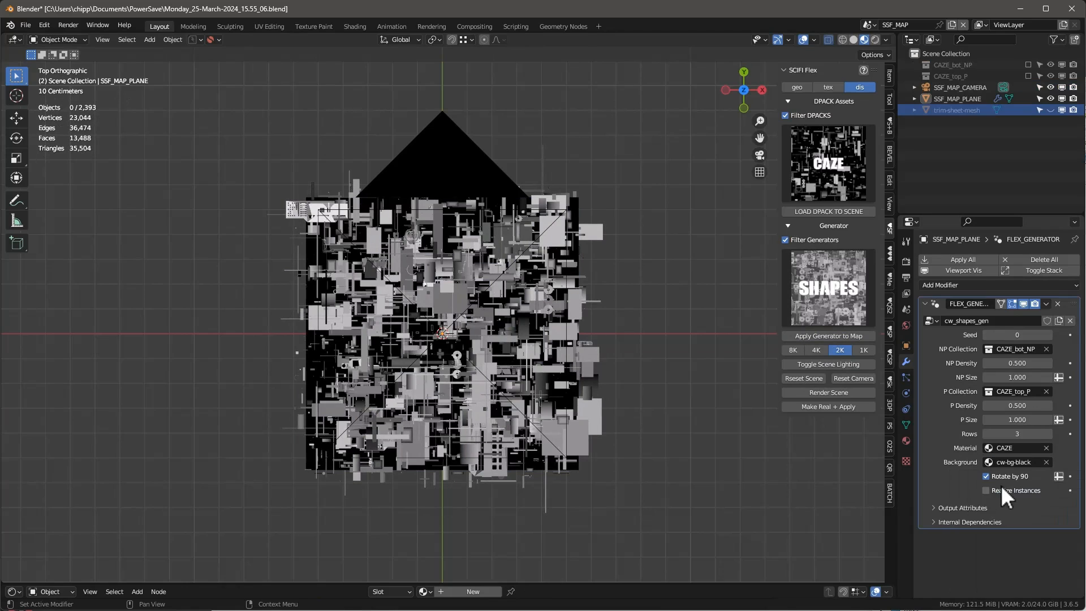
left_click(1017, 377)
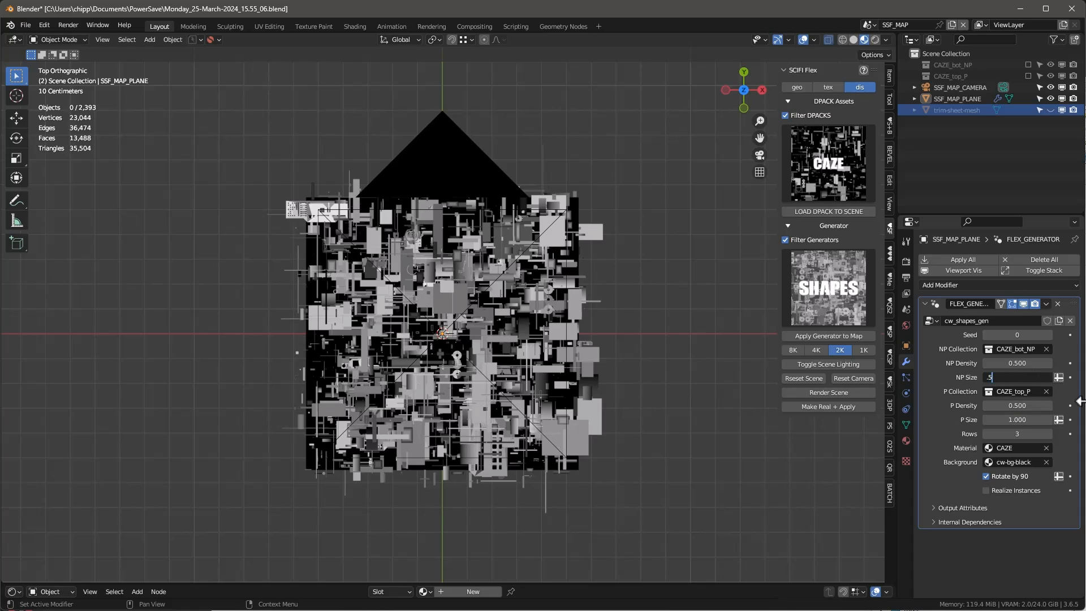
key("Return")
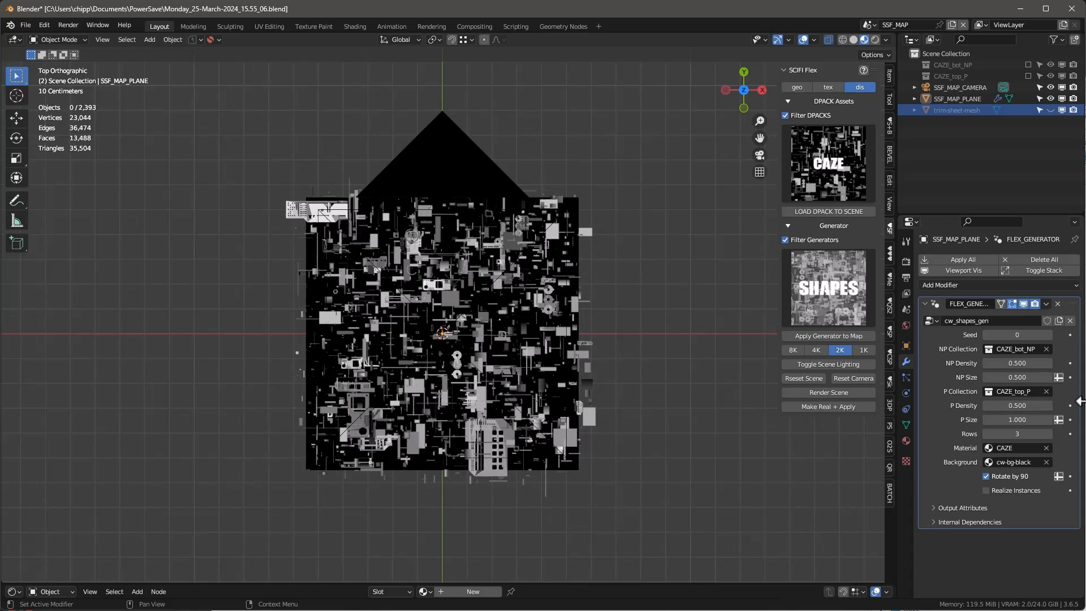
left_click(1019, 419)
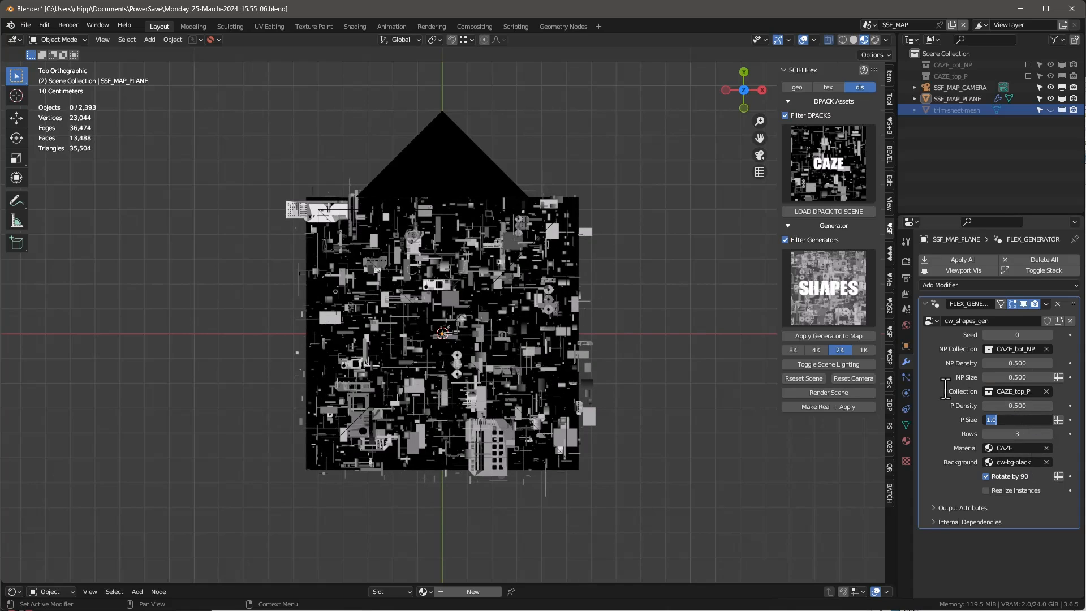
type(".5")
key("Return")
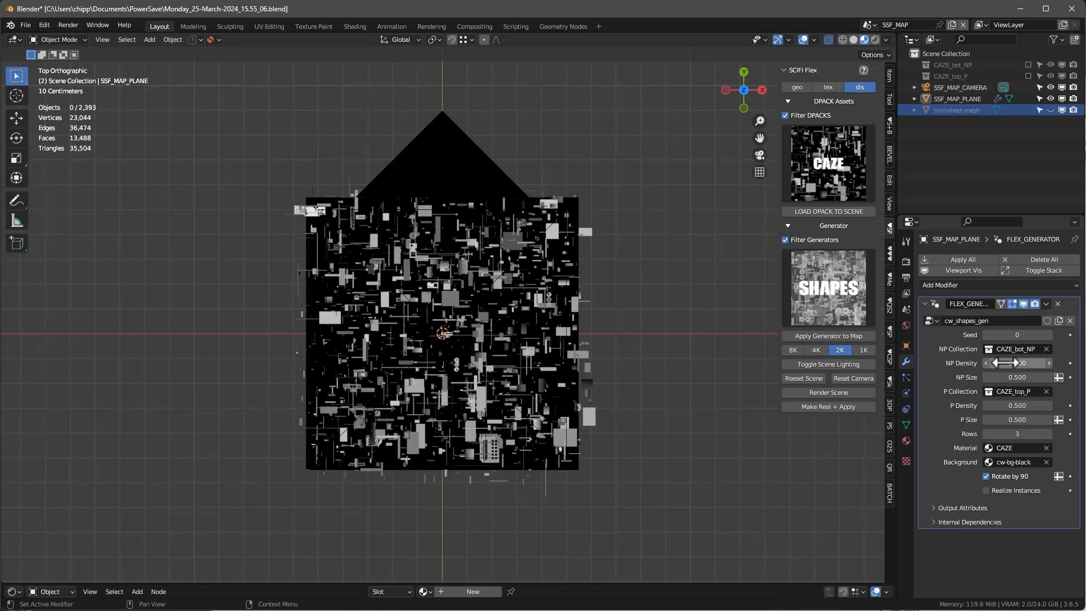
Raise the generator's NP Density to 0.87 and reduce Rows to 1.
left_click_drag(1017, 363, 1058, 363)
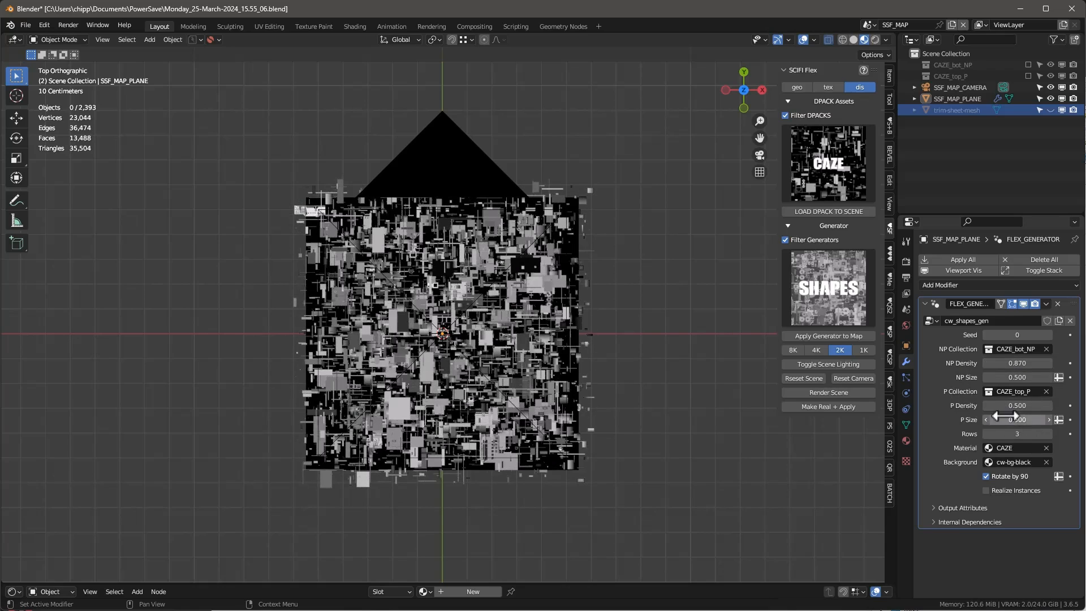
middle_click_drag(679, 402, 619, 303)
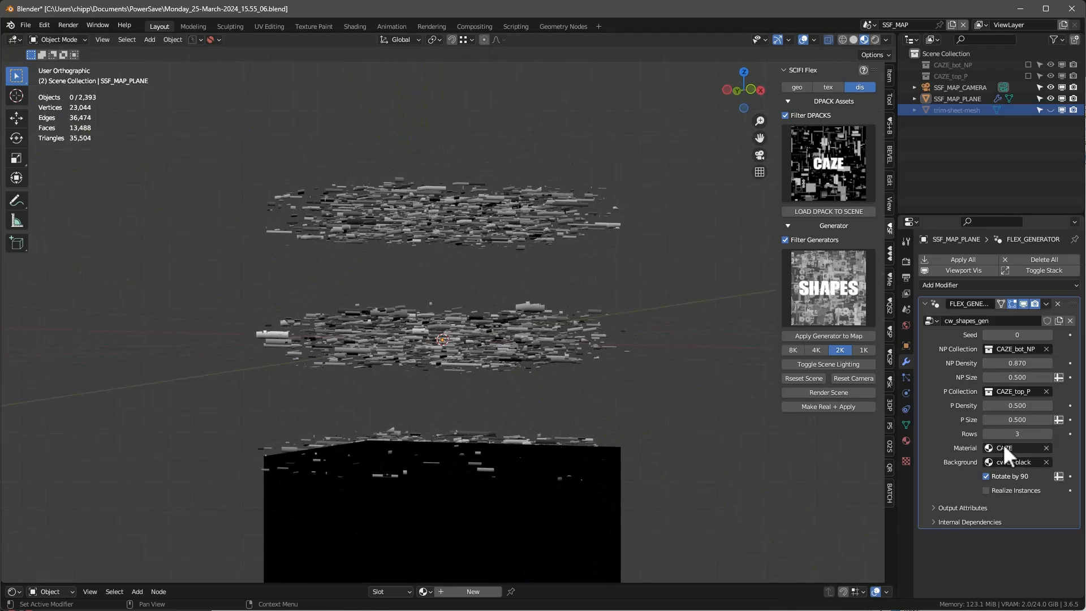
left_click(986, 434)
left_click(986, 434)
middle_click_drag(666, 342, 627, 458)
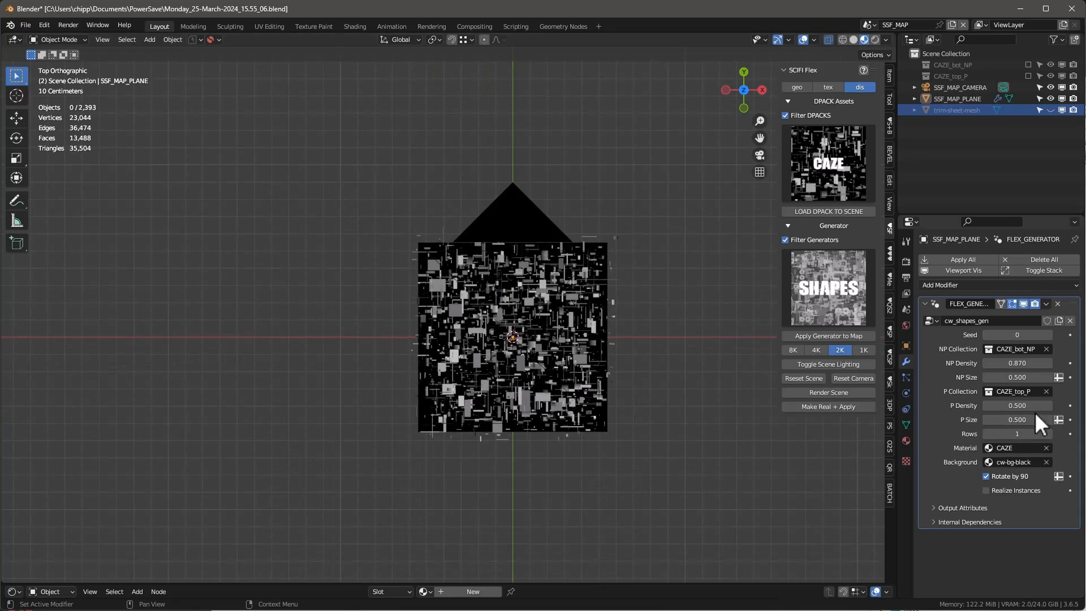
Set both NP Density and P Density of the shapes generator to 2.
left_click(1009, 364)
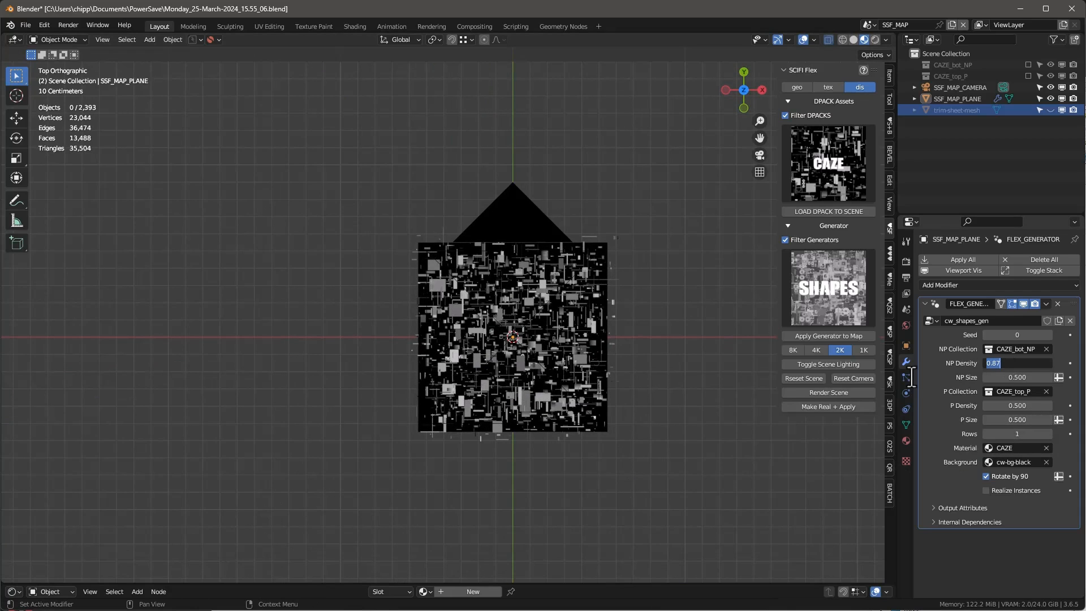
type("2")
key("Return")
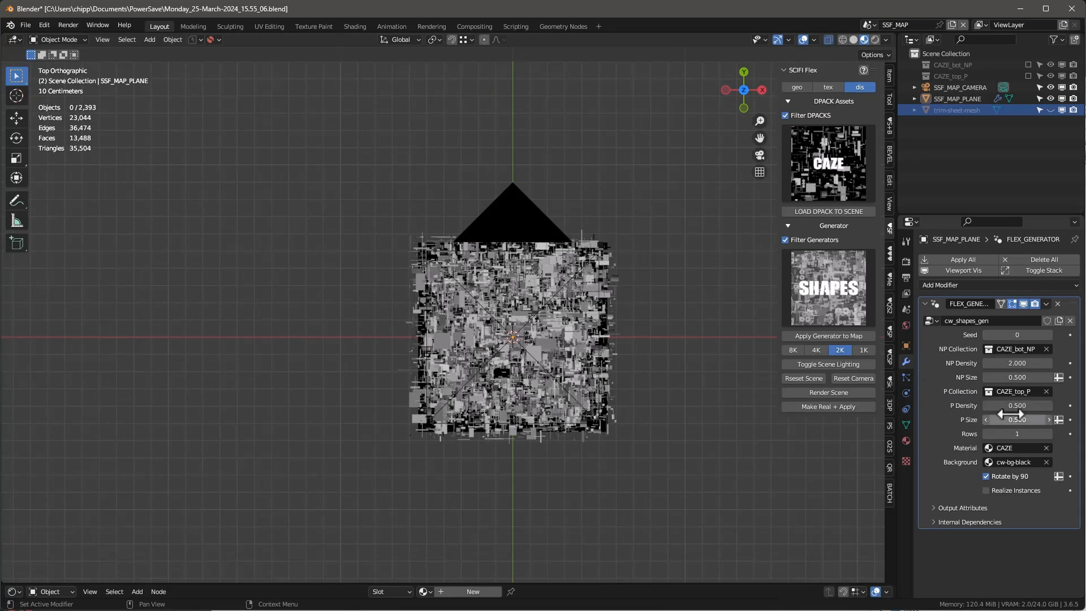
left_click(1002, 406)
type("2")
key("Return")
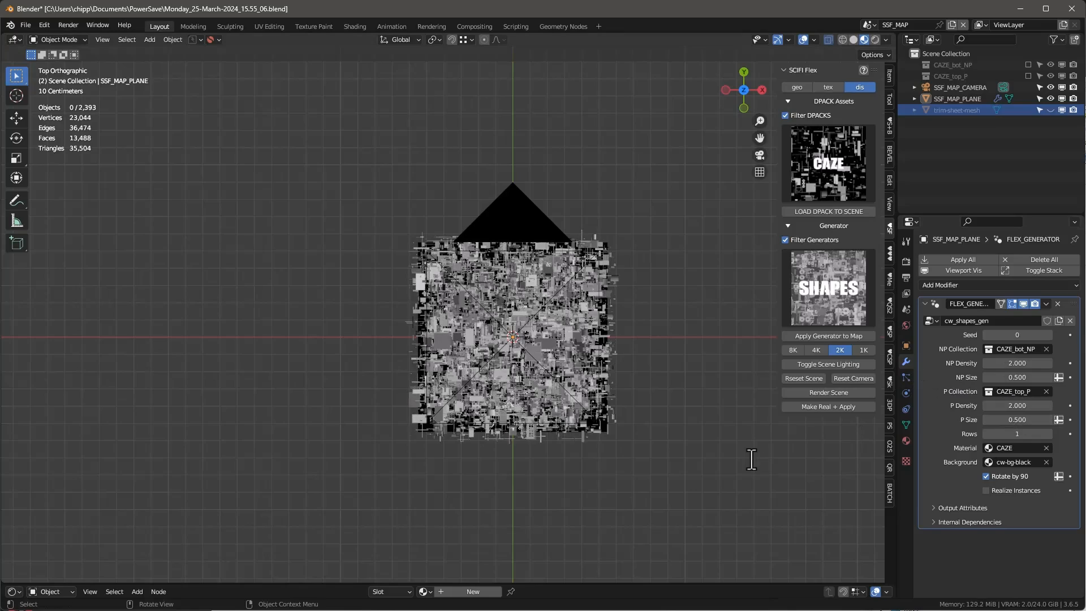
Increase the generator's NP Density to 3 and inspect the shape coverage across the map plane.
scroll(634, 348, "up", 5)
middle_click_drag(564, 328, 637, 310, "shift")
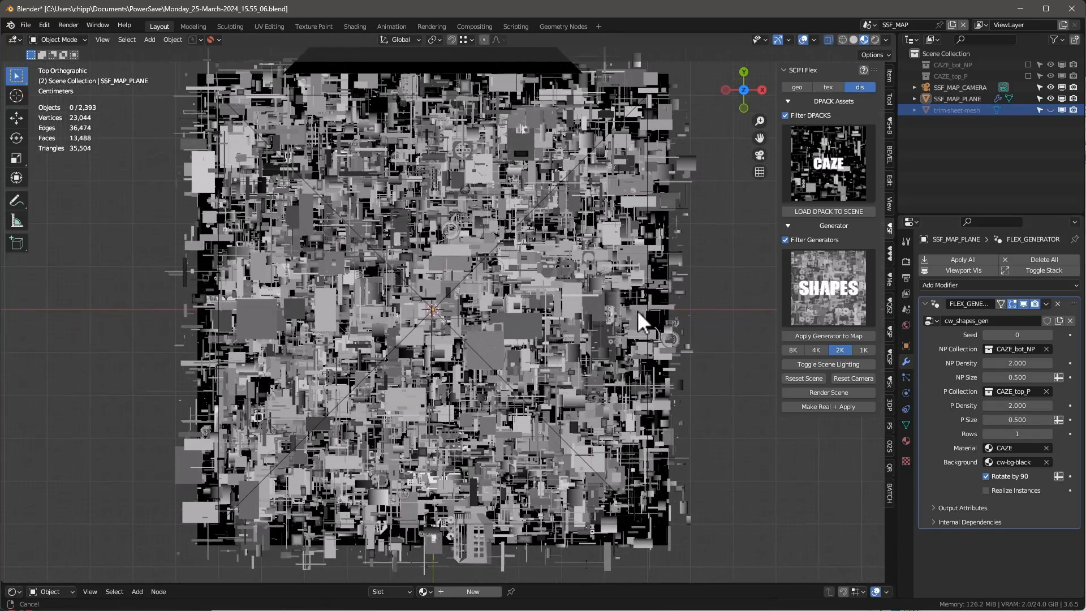
left_click(1014, 363)
type("3")
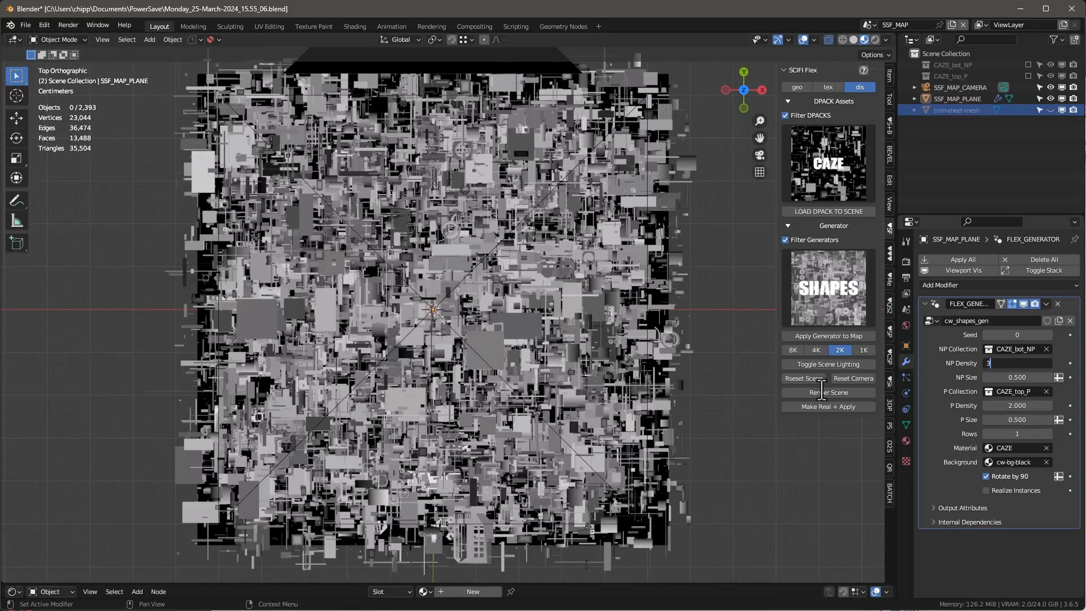
key("Return")
scroll(300, 347, "down", 2)
scroll(317, 339, "down", 2)
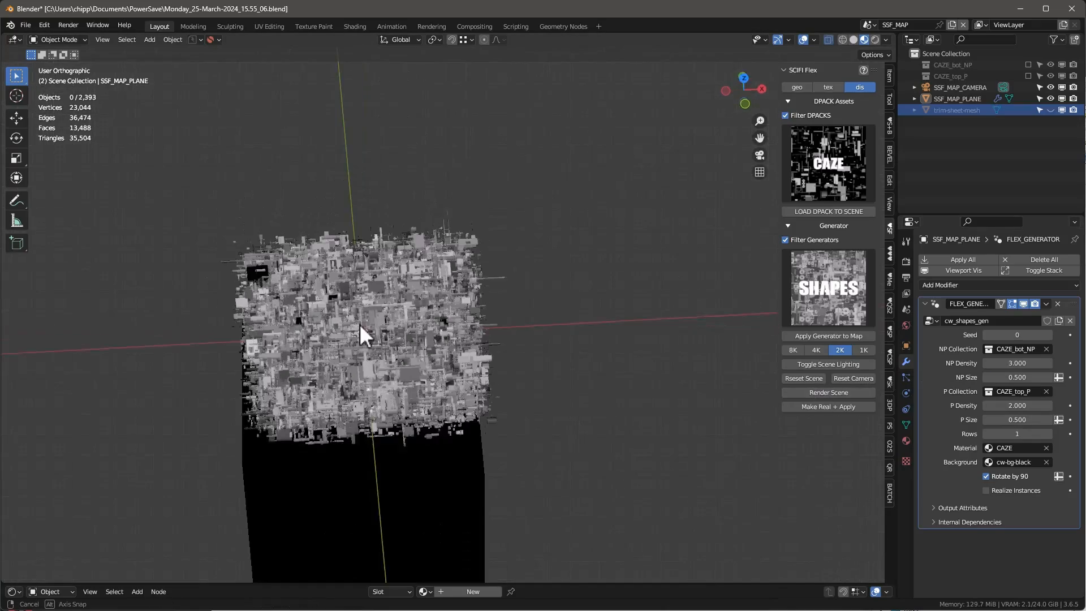
scroll(368, 300, "up", 6)
scroll(359, 272, "up", 2)
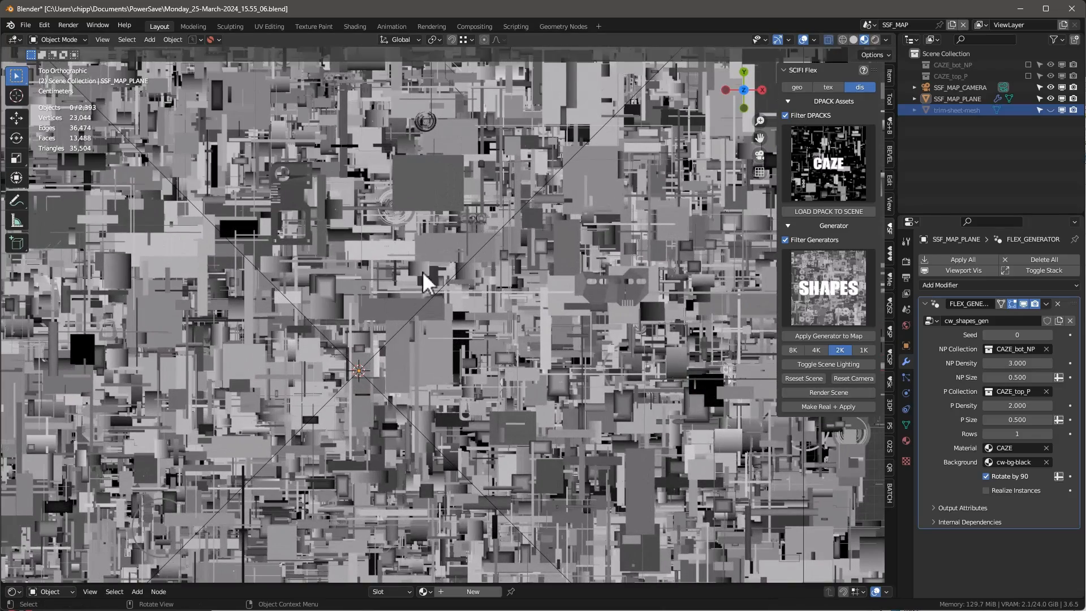
scroll(459, 331, "down", 3)
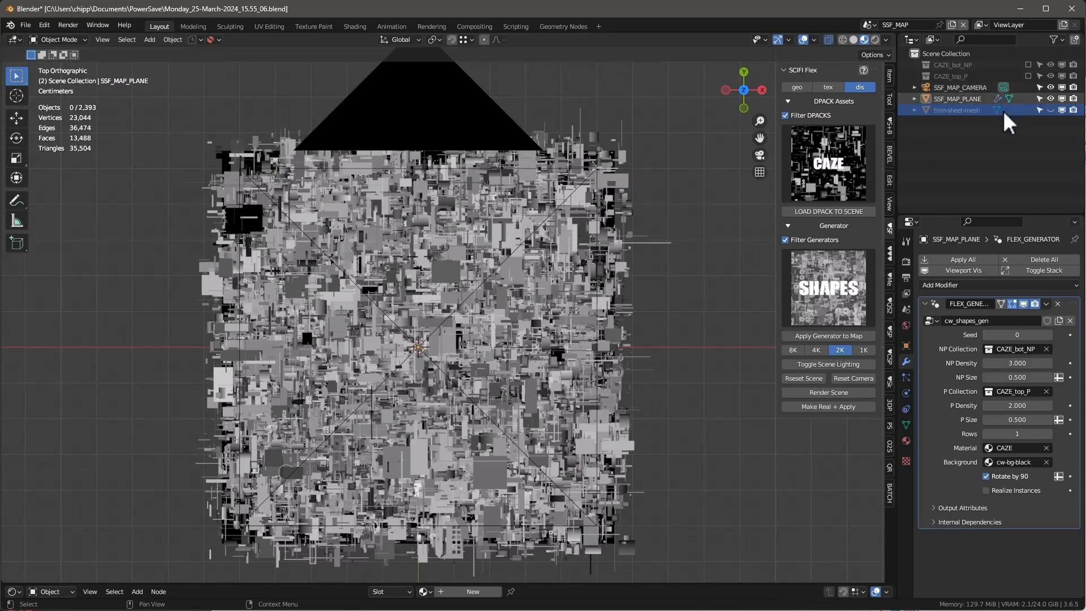
Unhide trim-sheet-mesh and move it up along Z by about 0.208 m, above the generated shapes.
left_click(1051, 109)
middle_click_drag(677, 368, 680, 245)
left_click(937, 110)
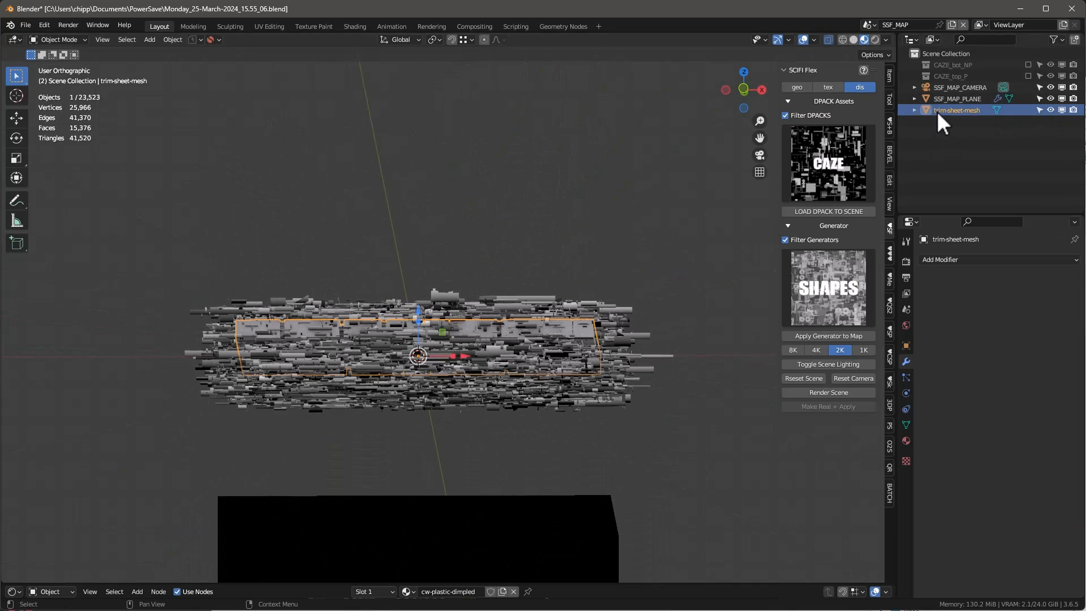
key("KP_1")
left_click_drag(487, 268, 490, 218)
key("KP_7")
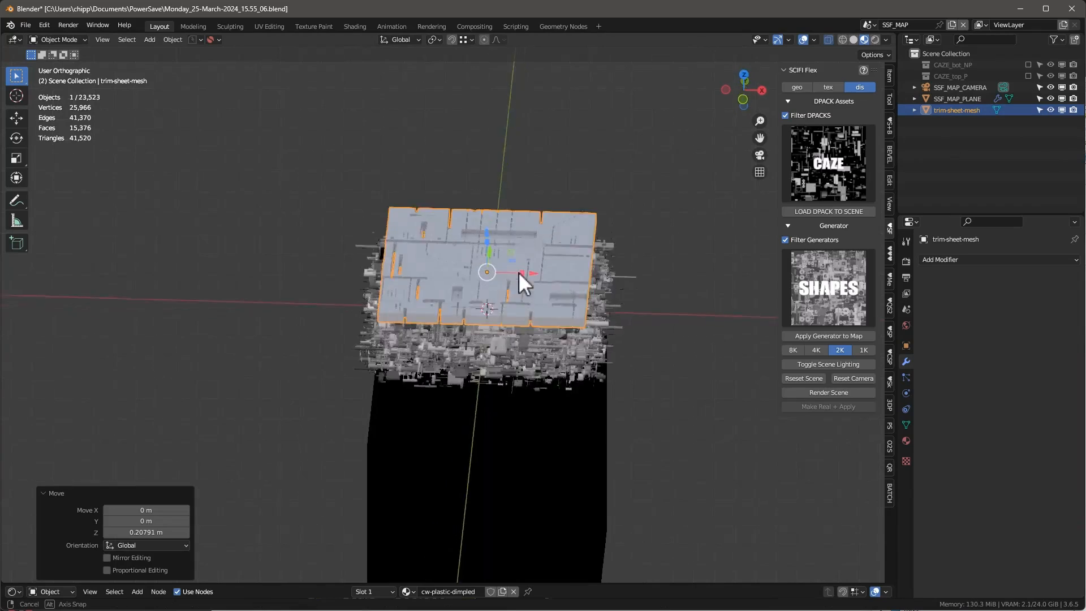
left_click(677, 267)
scroll(673, 264, "up", 4)
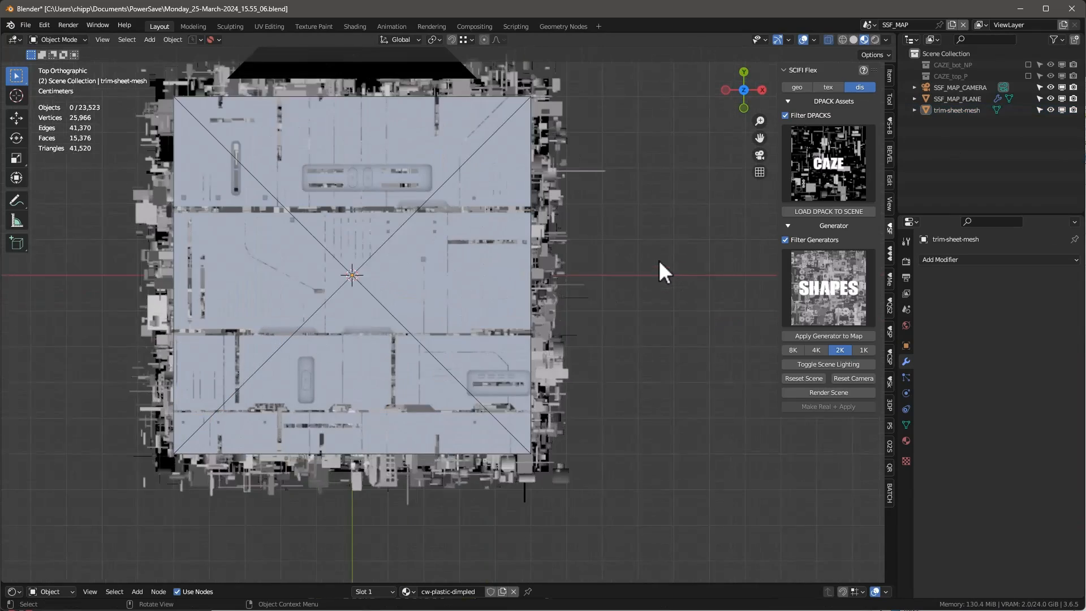
middle_click_drag(667, 278, 739, 312, "shift")
scroll(739, 304, "down", 1)
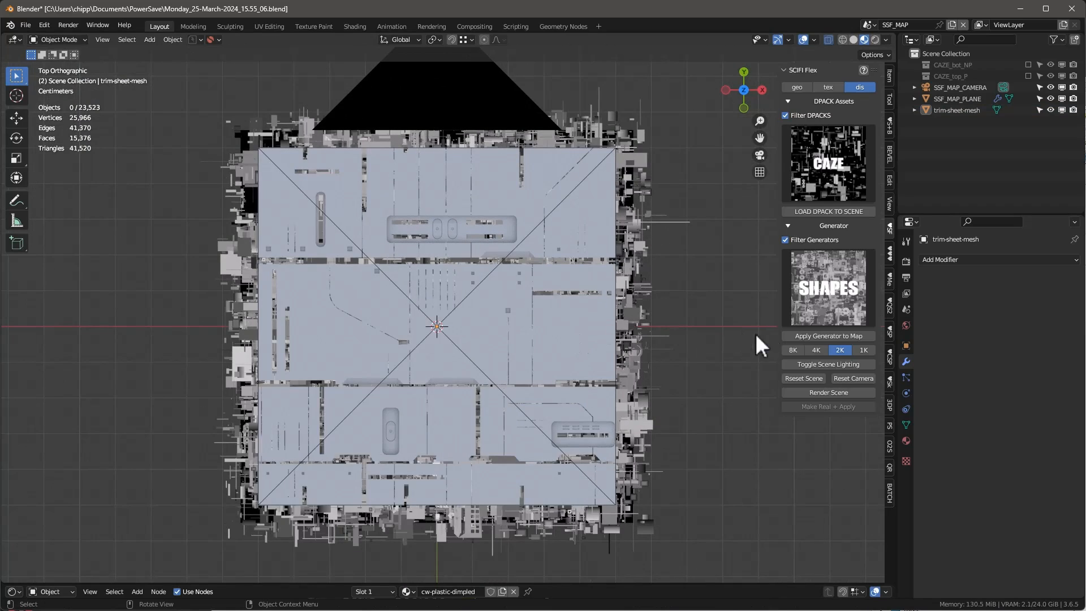
Make SSF_MAP_PLANE the active object and switch the KIT OPS library to the flex2 KPACK.
left_click(626, 294)
left_click(698, 314)
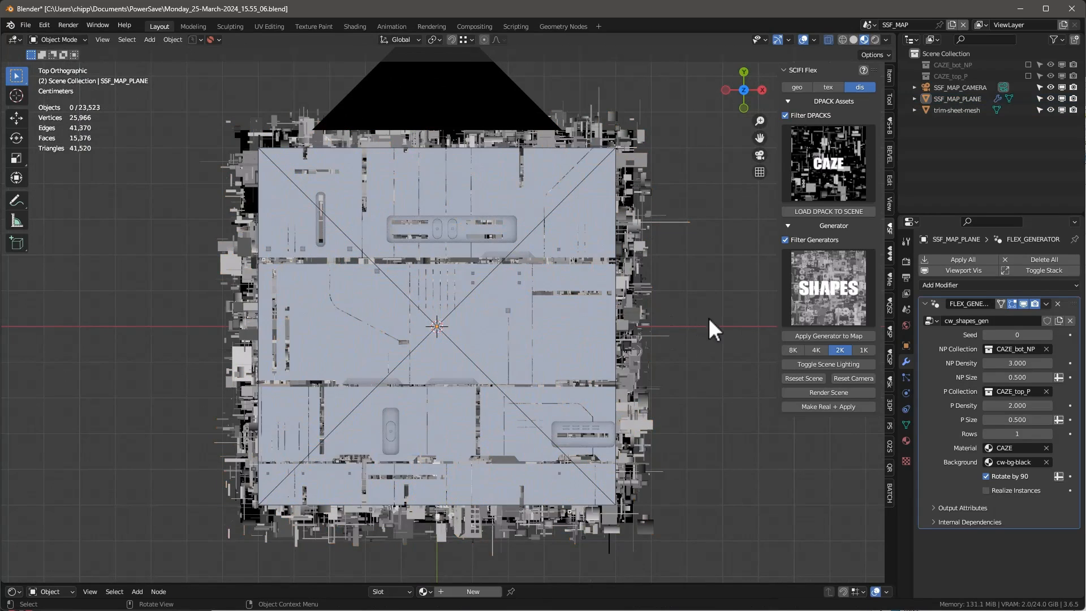
left_click(888, 253)
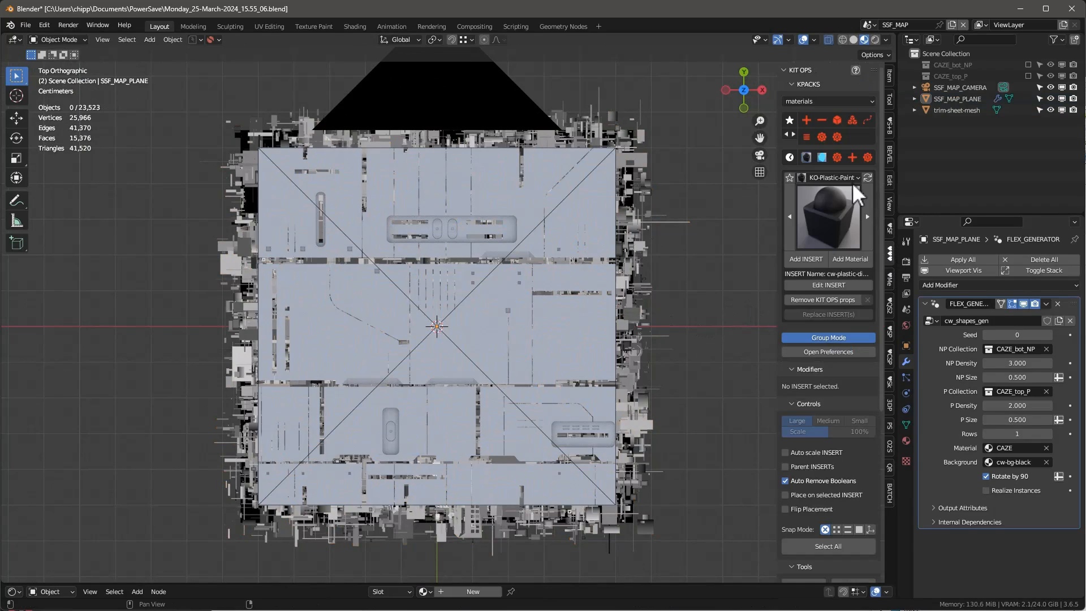
left_click(827, 177)
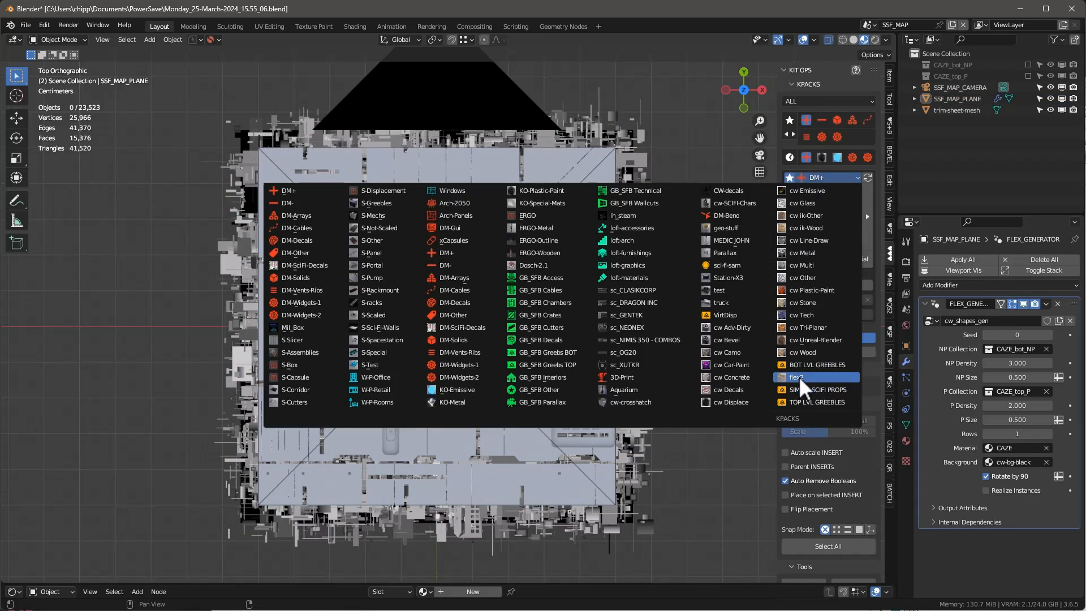
left_click(799, 375)
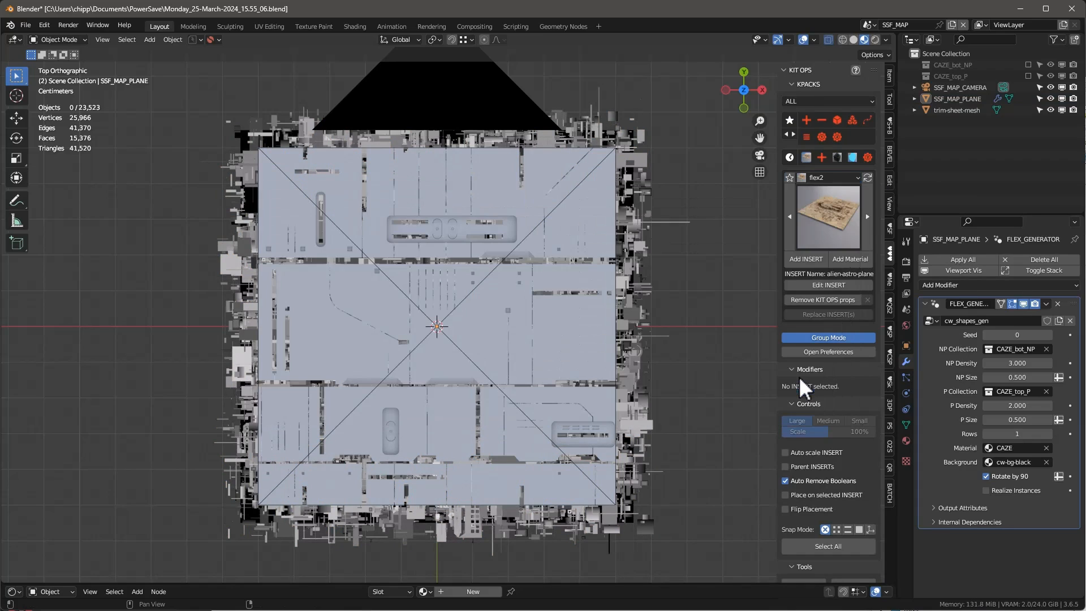
Import the cw-z-no-vary material onto the map plane and set it as the generator's material.
left_click(838, 219)
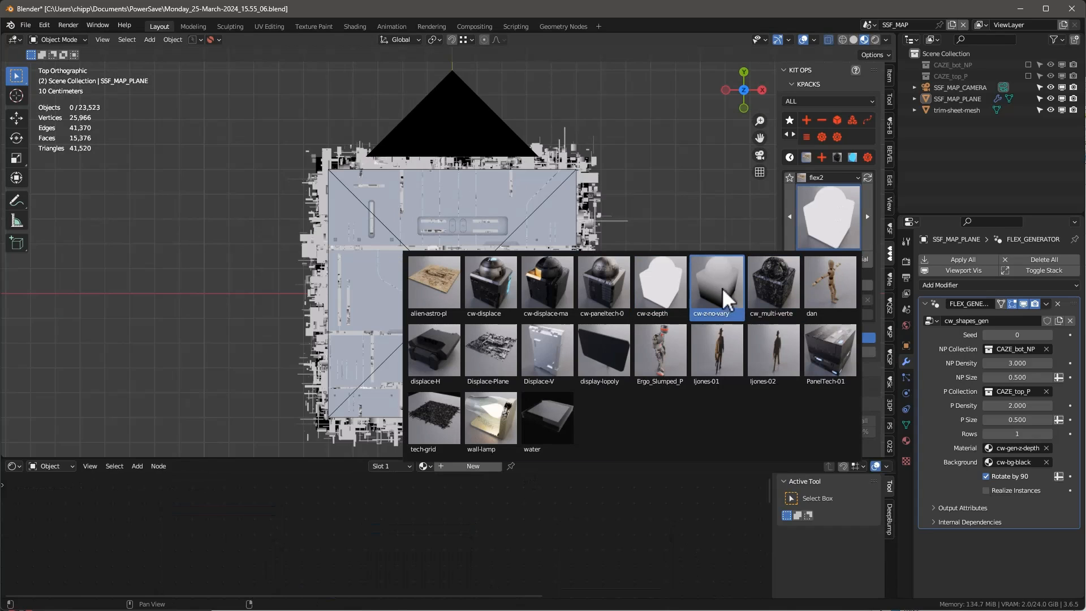
left_click(718, 294)
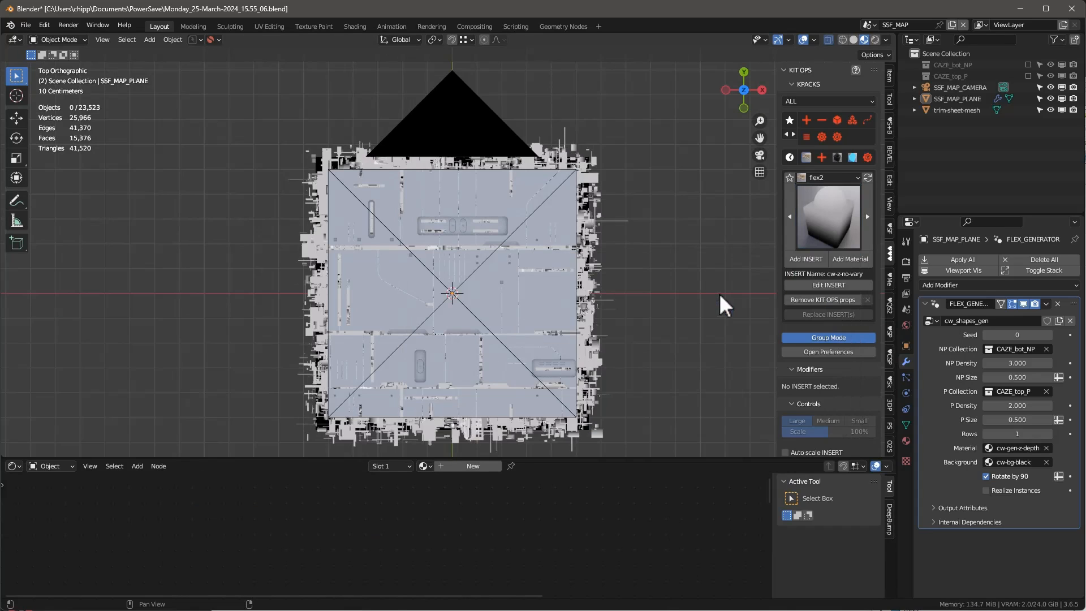
left_click(858, 259)
left_click(594, 353)
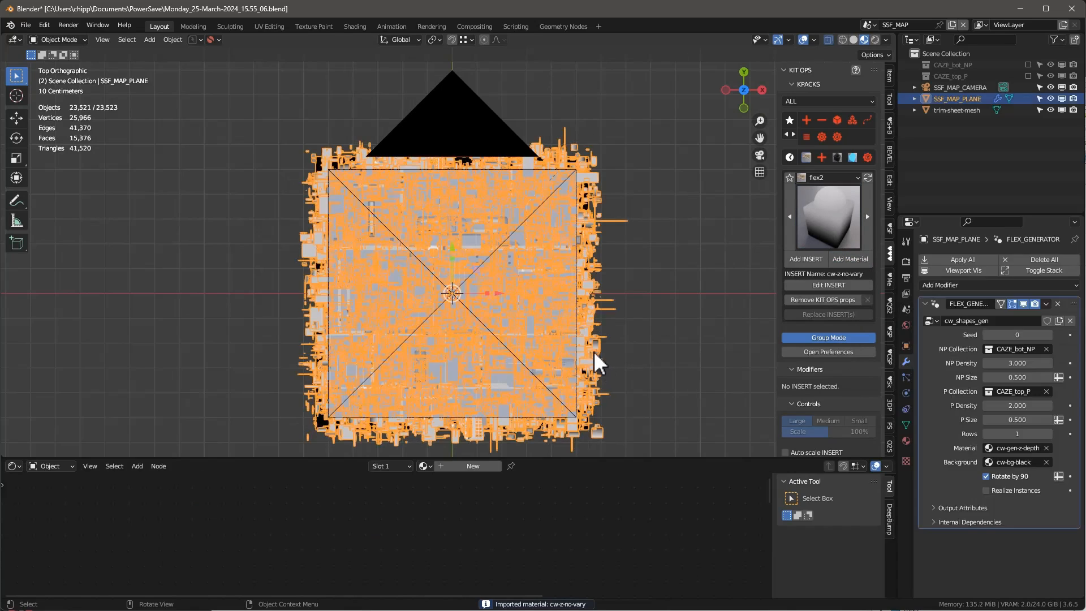
left_click(989, 447)
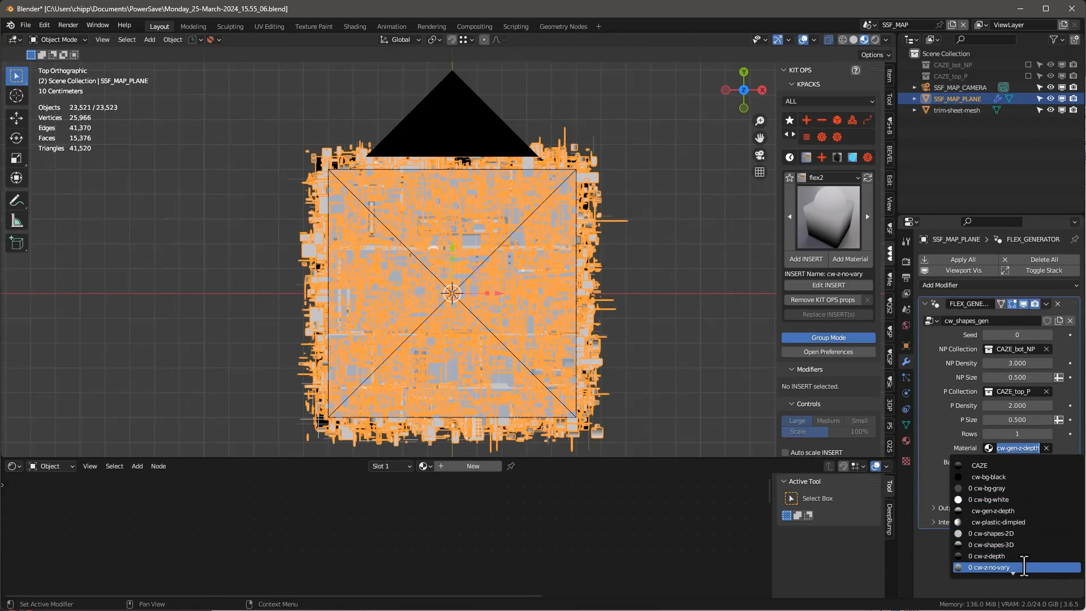
left_click(1024, 567)
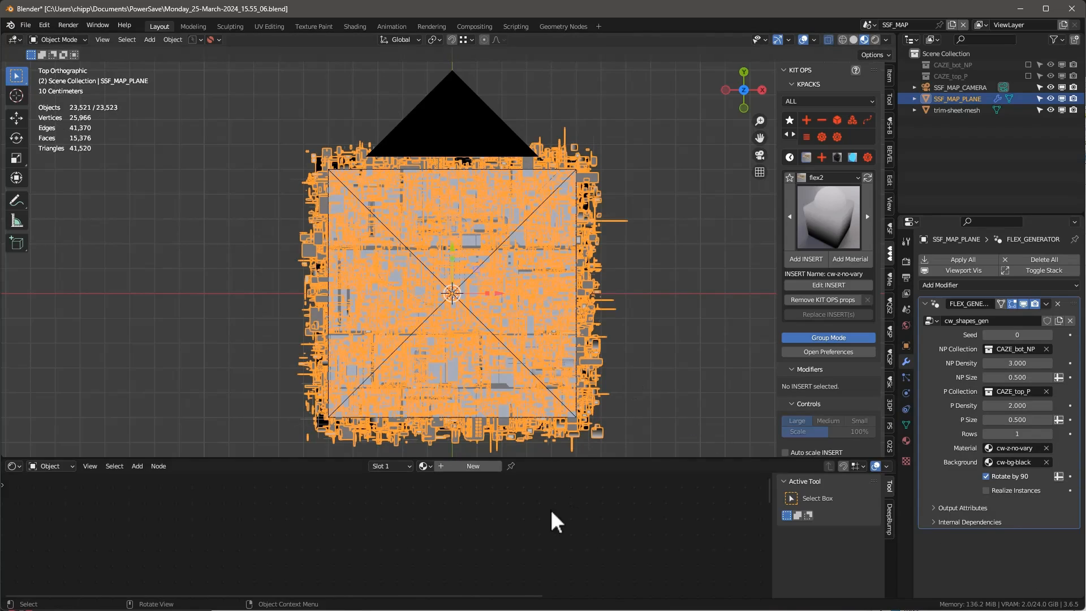
Assign cw-z-no-vary to the map plane's material slot and bring its z-depth adjustment nodes into view.
left_click(424, 465)
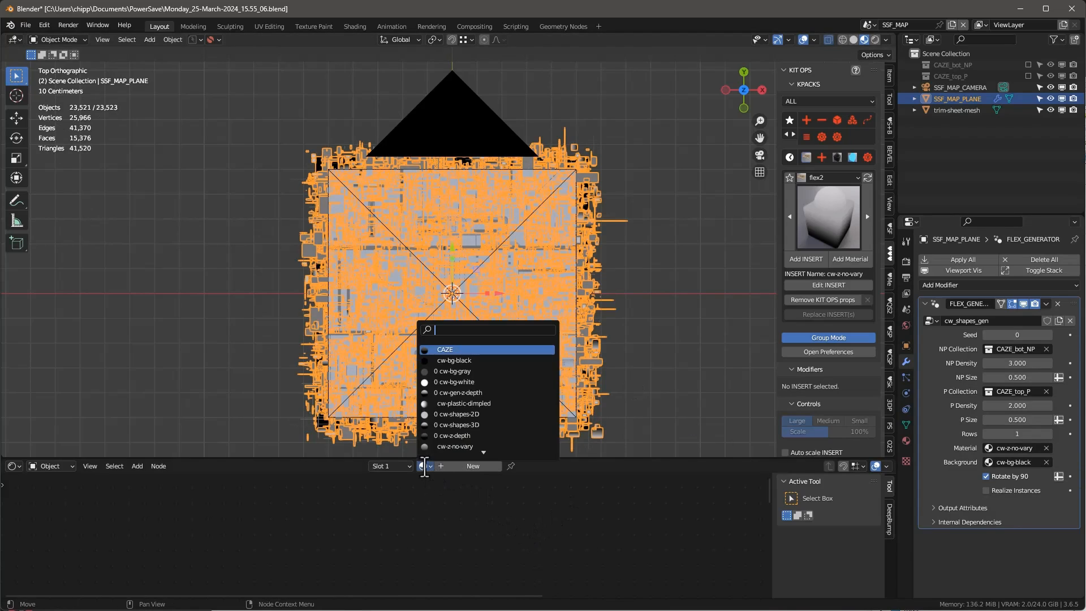
left_click(503, 442)
left_click(662, 336)
middle_click_drag(662, 335, 640, 269, "shift")
scroll(452, 523, "down", 6)
middle_click_drag(456, 510, 281, 520, "shift")
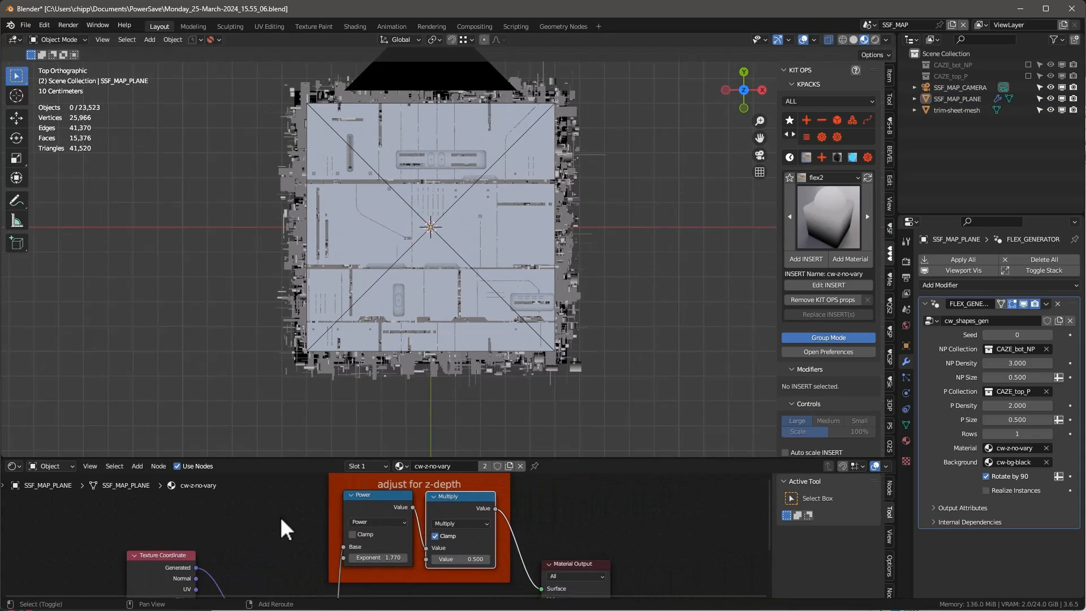
Lower the Multiply node's value to 0.18 in cw-z-no-vary and check the detail visible through the panel gaps.
scroll(313, 538, "up", 1)
scroll(434, 537, "up", 2)
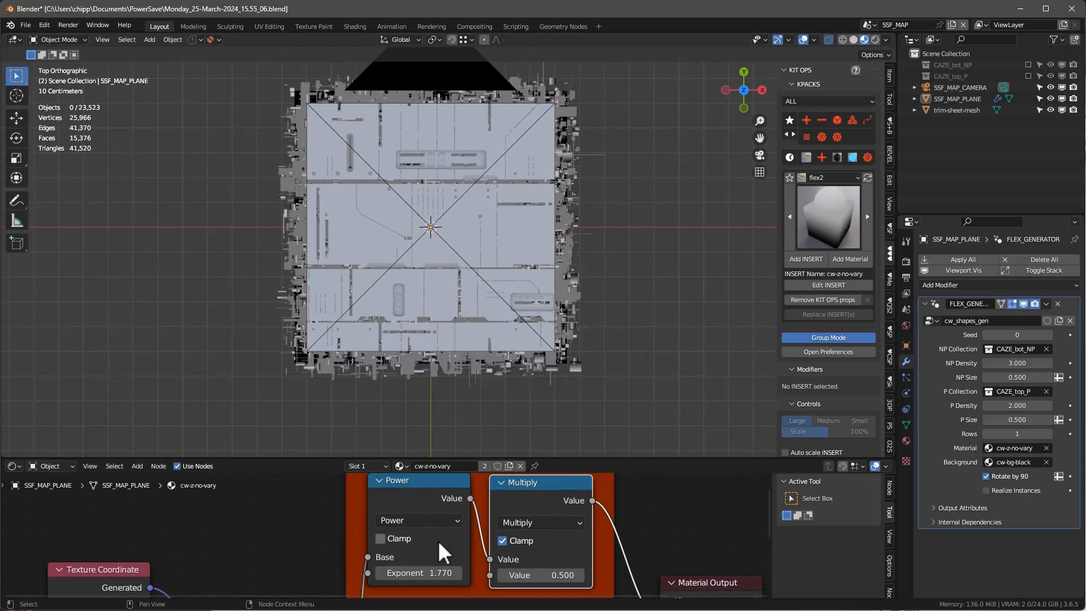
mouse_move(560, 574)
left_mouse_down()
mouse_move(532, 575)
mouse_move(563, 575)
left_mouse_up()
scroll(480, 139, "up", 5)
scroll(478, 170, "up", 2)
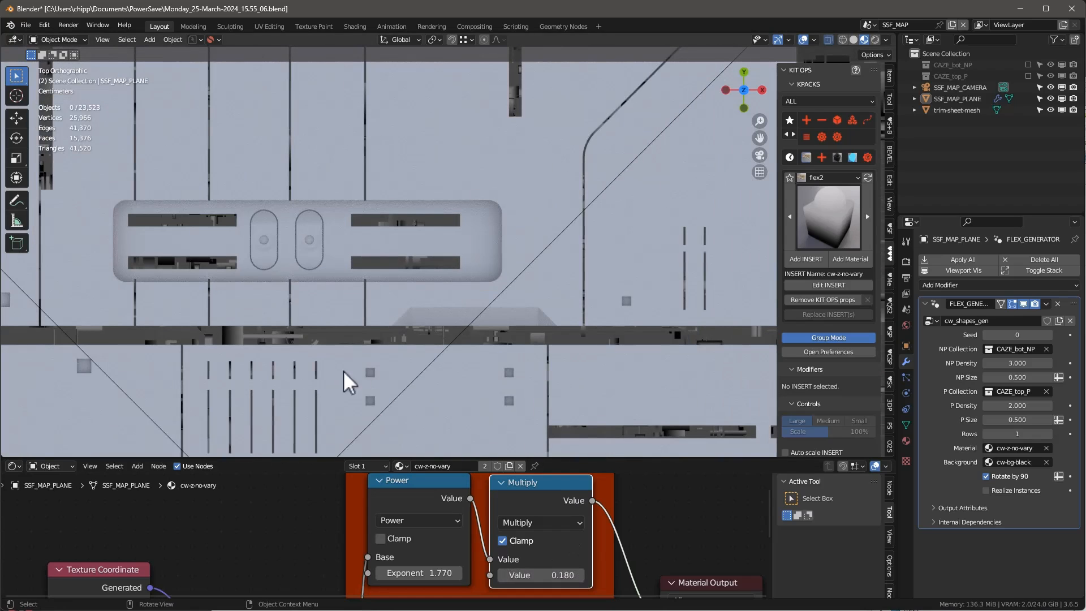
scroll(405, 348, "down", 5)
scroll(411, 346, "down", 5)
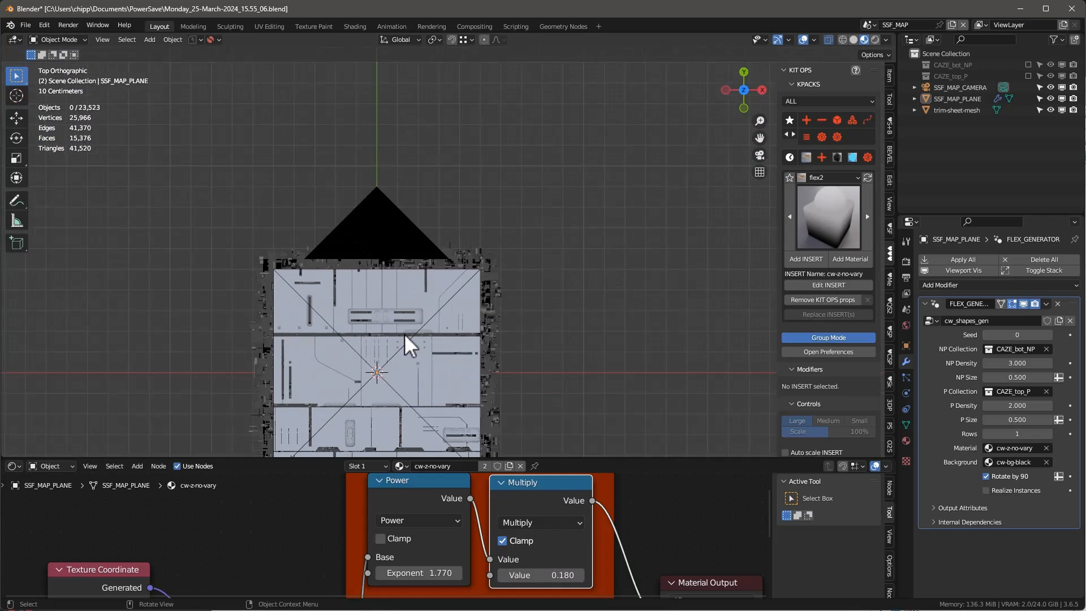
scroll(404, 385, "up", 5)
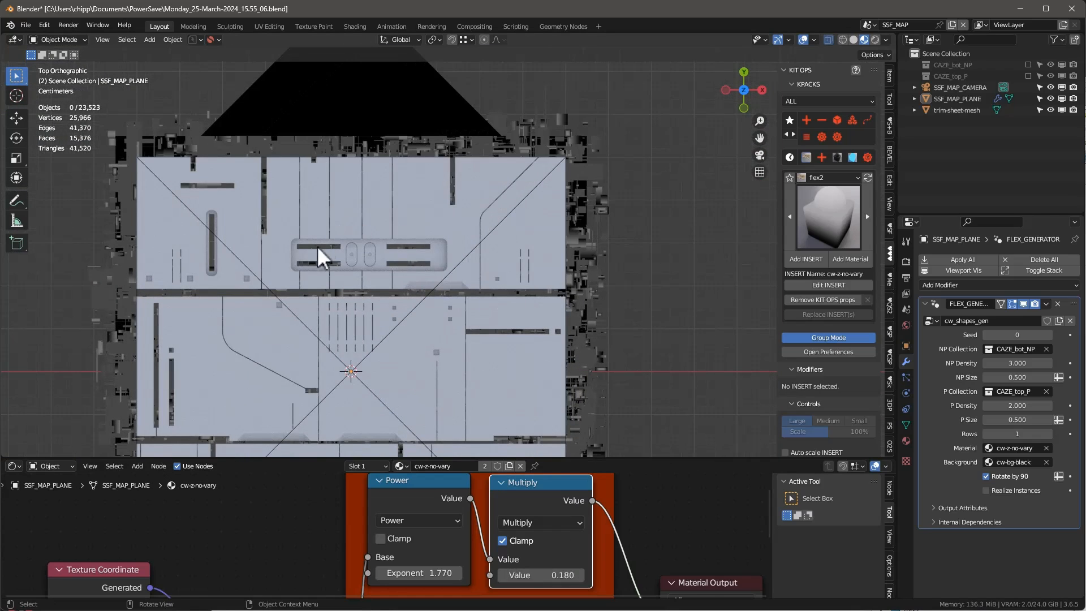
Select the trim sheet mesh above the map plane and darken its cw-plastic-dimpled color to a value of 0.126.
scroll(317, 247, "up", 5)
scroll(317, 232, "down", 9)
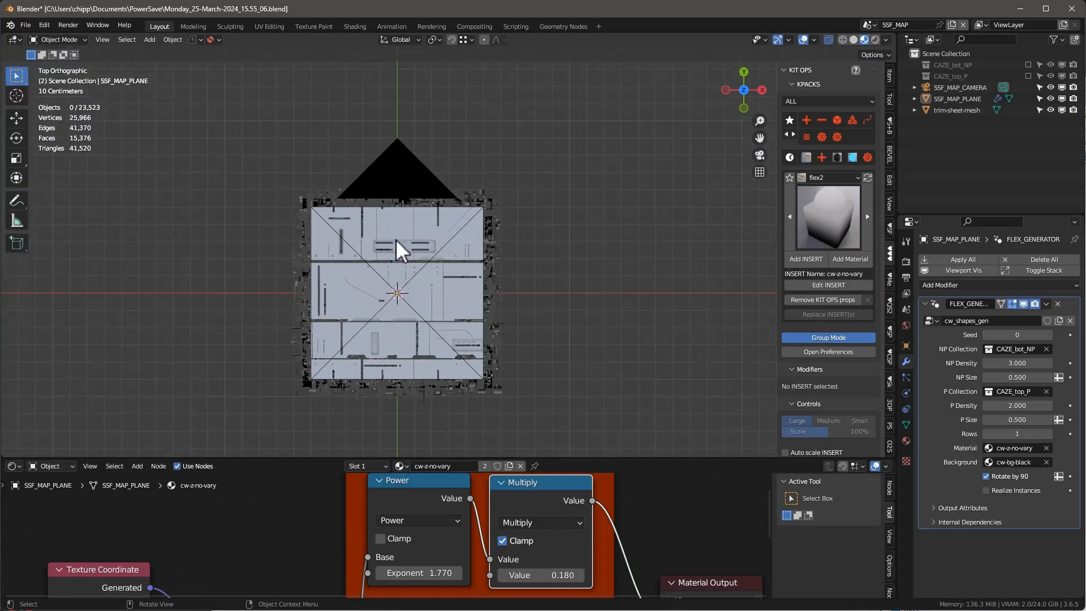
left_click(480, 261)
left_click(496, 526)
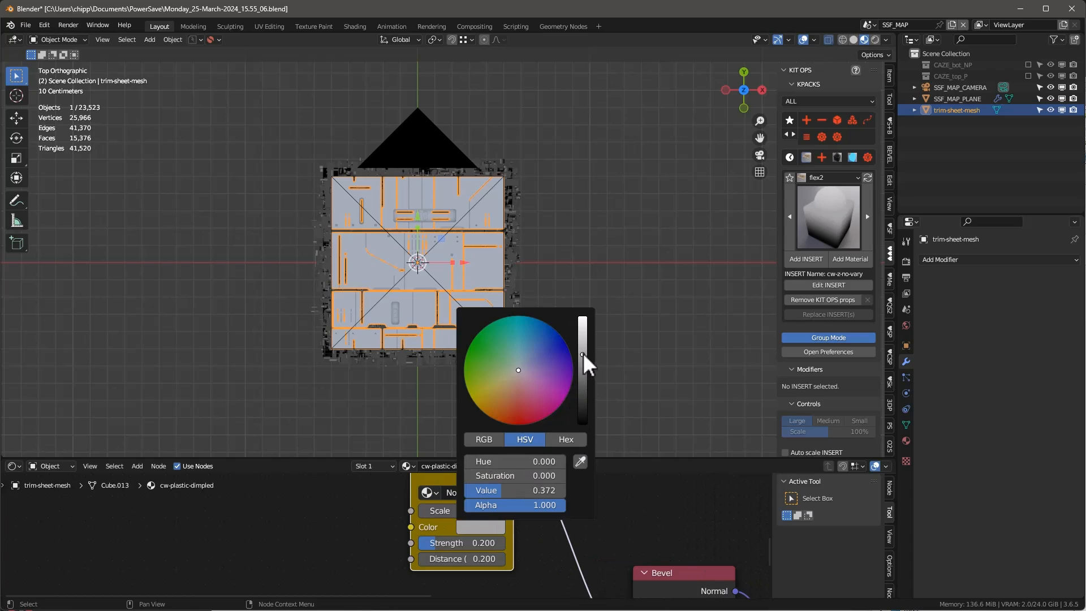
left_click_drag(582, 354, 583, 381)
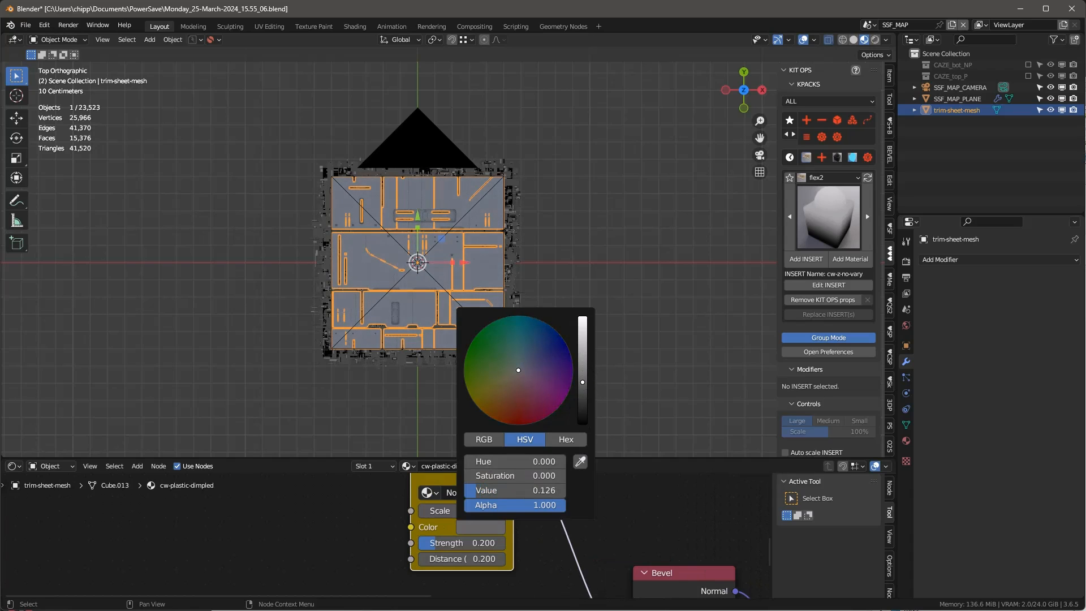
scroll(409, 256, "up", 4)
left_click(664, 309)
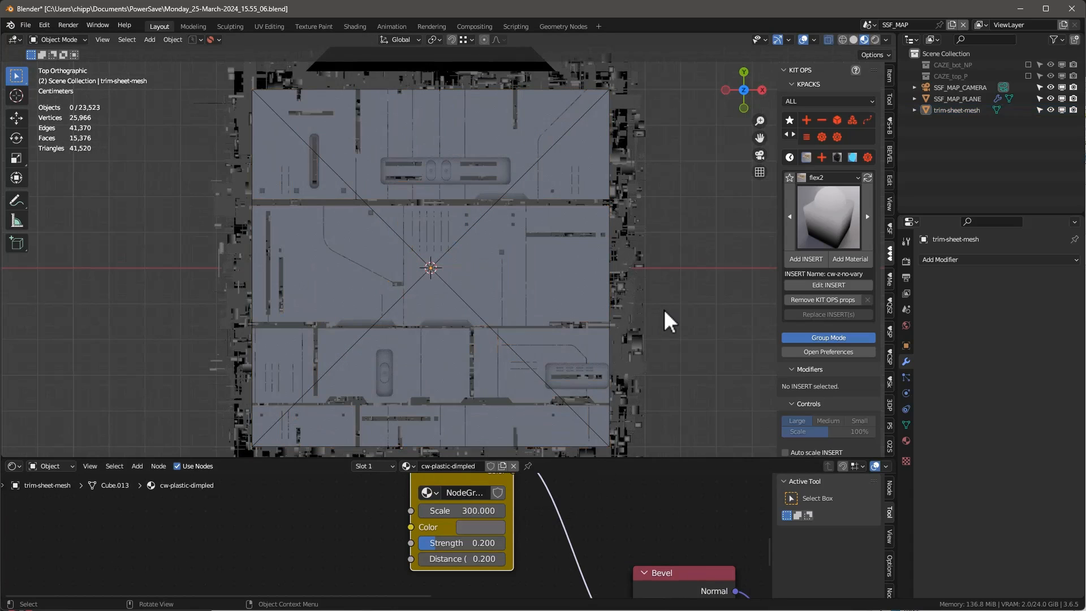
Preview the map in rendered shading with the SCIFI Flex scene lighting toggled, and slightly brighten the cw-plastic-dimpled color.
left_click(876, 39)
scroll(646, 233, "down", 2)
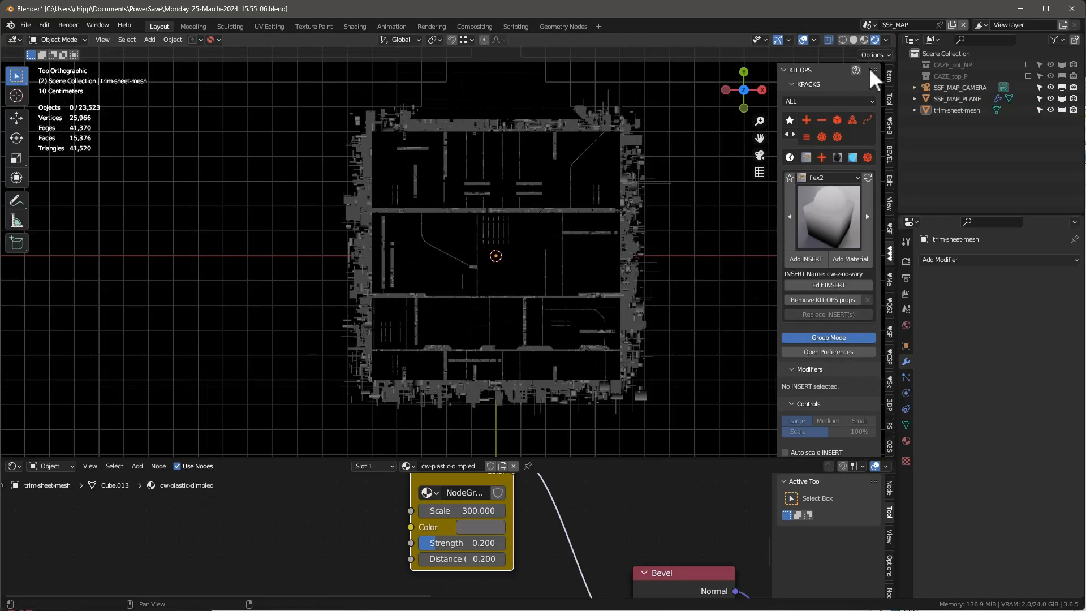
left_click(890, 226)
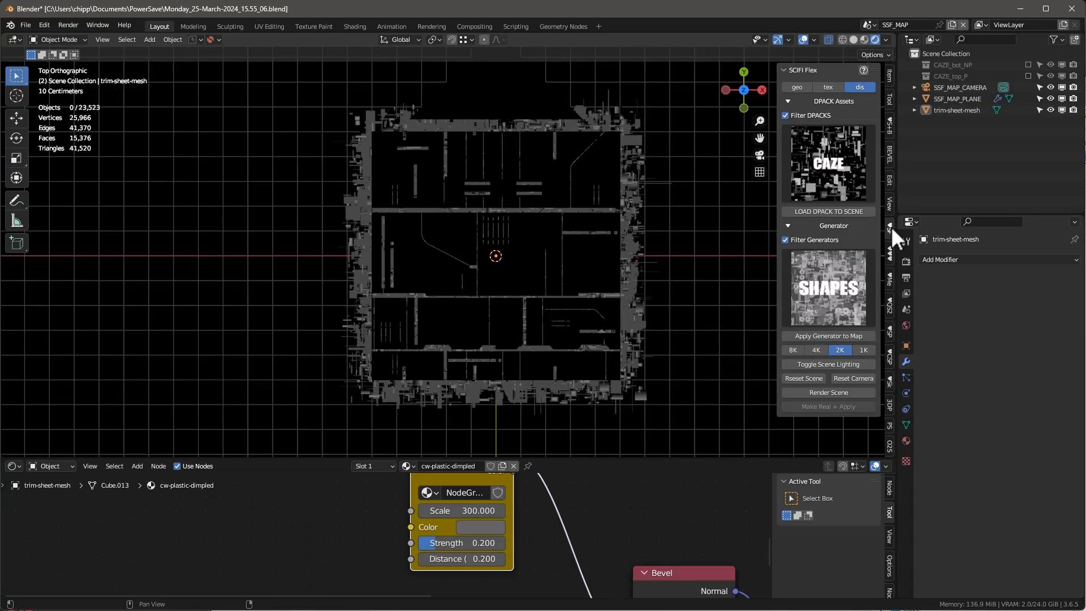
left_click(819, 364)
scroll(589, 177, "up", 3)
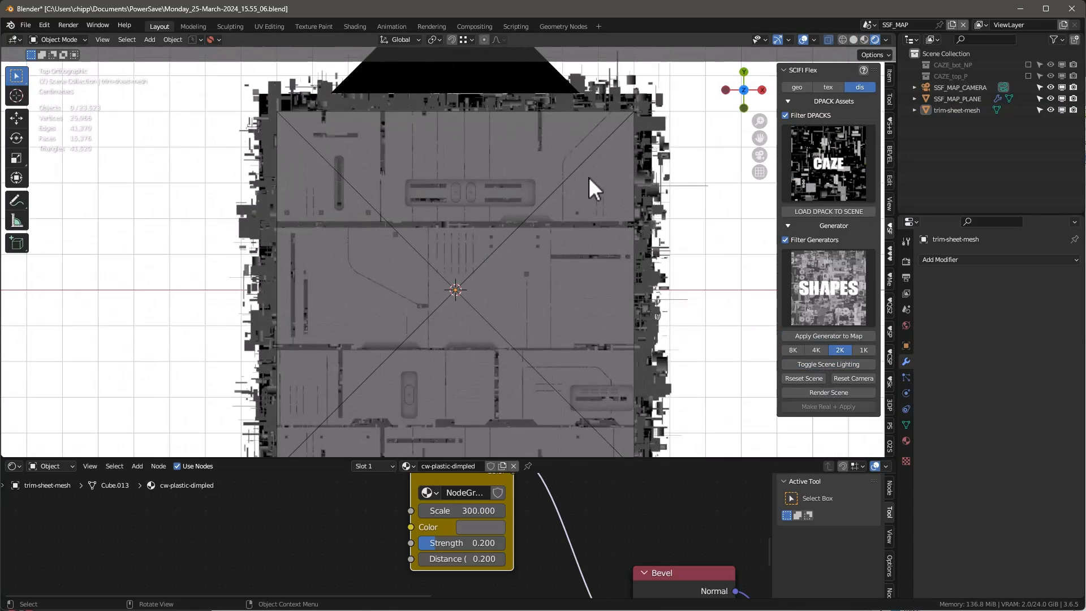
left_click(480, 527)
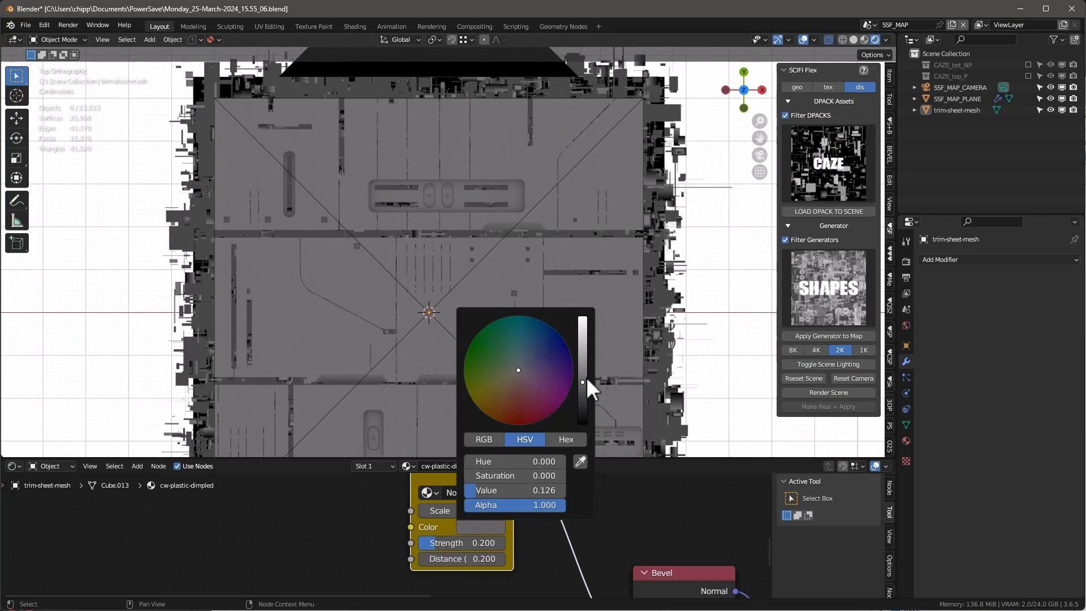
left_click_drag(582, 378, 583, 365)
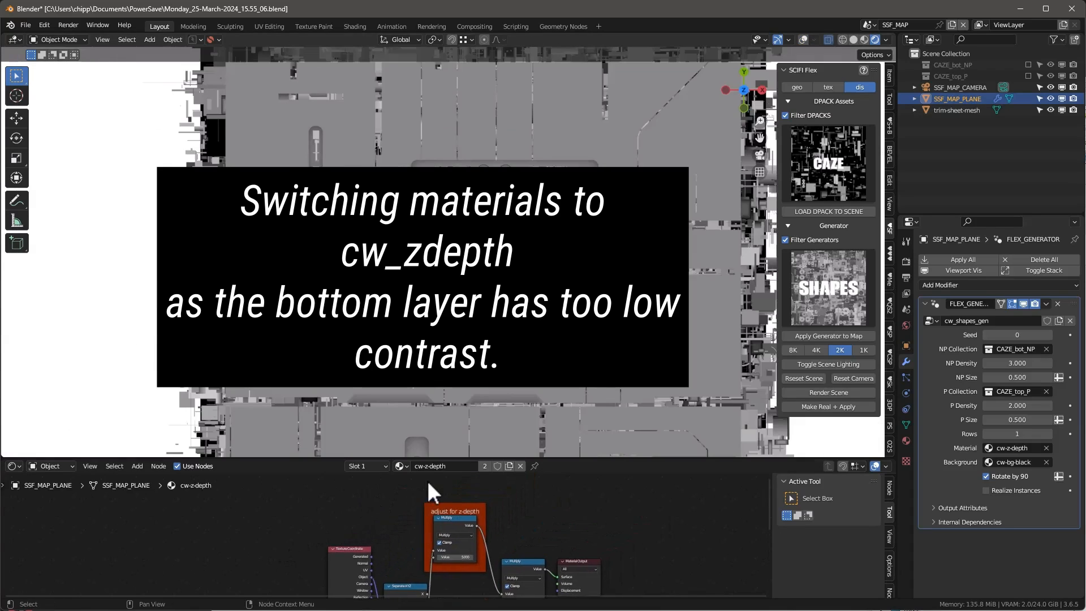
Set the Multiply node's value in cw-z-depth to 2 and check the contrast across the whole map.
scroll(433, 509, "up", 3)
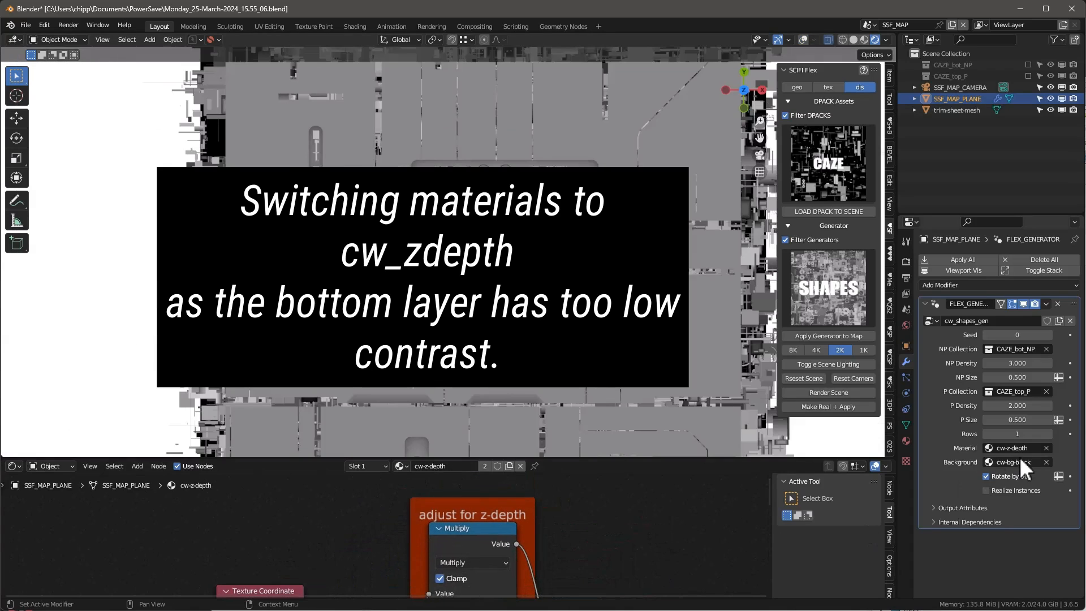
scroll(473, 576, "up", 3)
middle_click_drag(474, 576, 474, 516)
left_click_drag(474, 558, 435, 558)
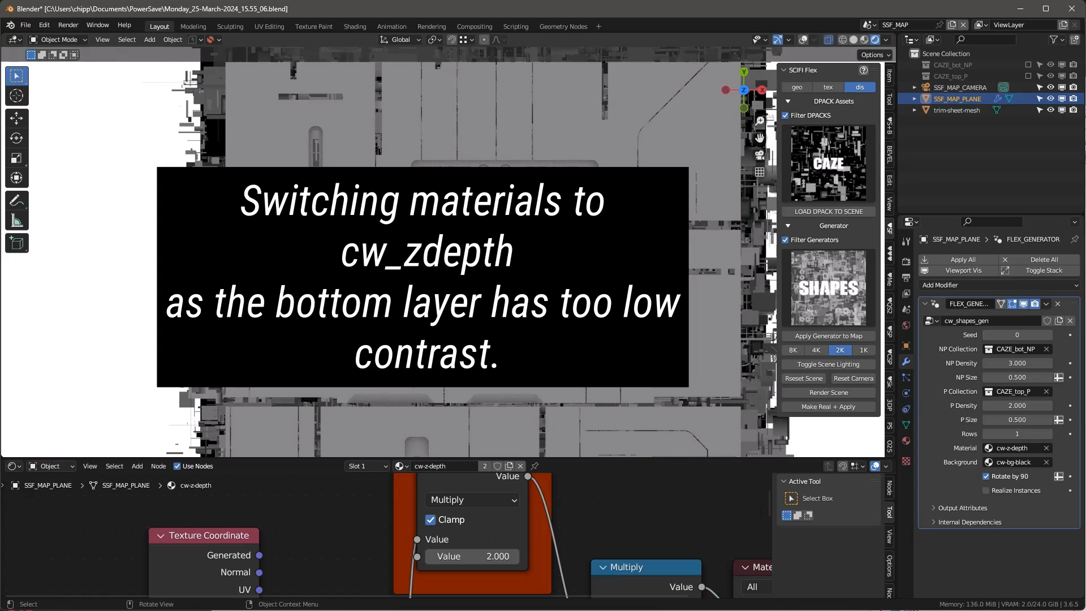
scroll(706, 122, "down", 5)
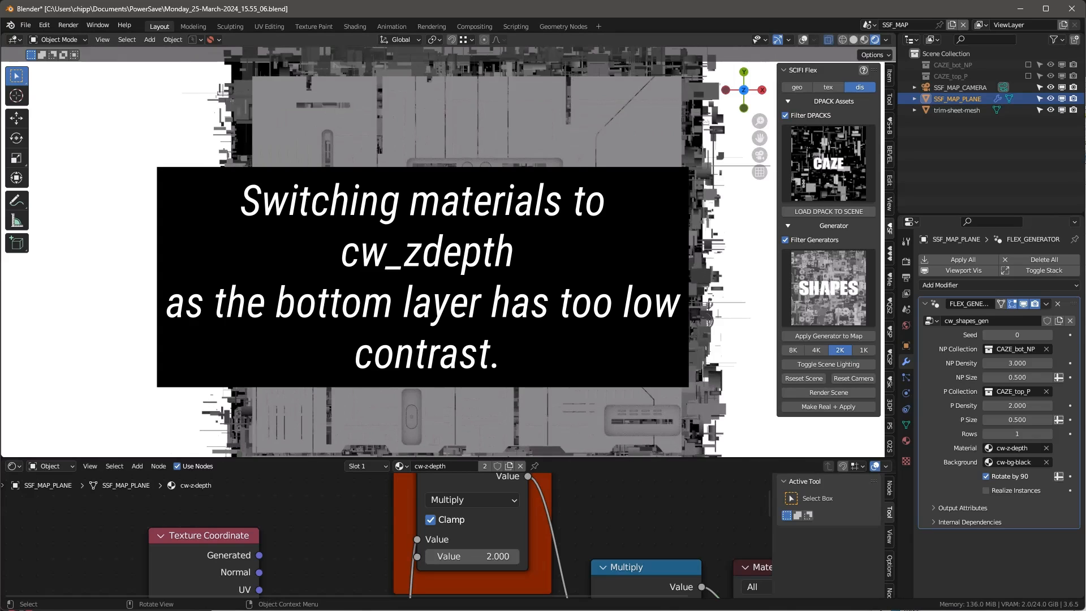
middle_click_drag(453, 283, 459, 249, "shift")
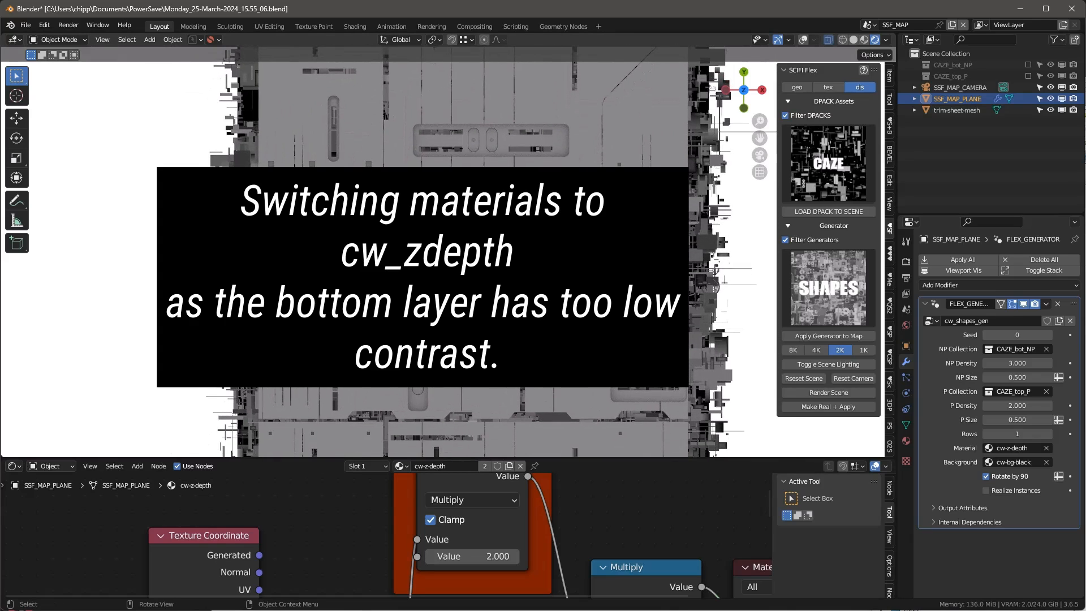
scroll(456, 332, "down", 2)
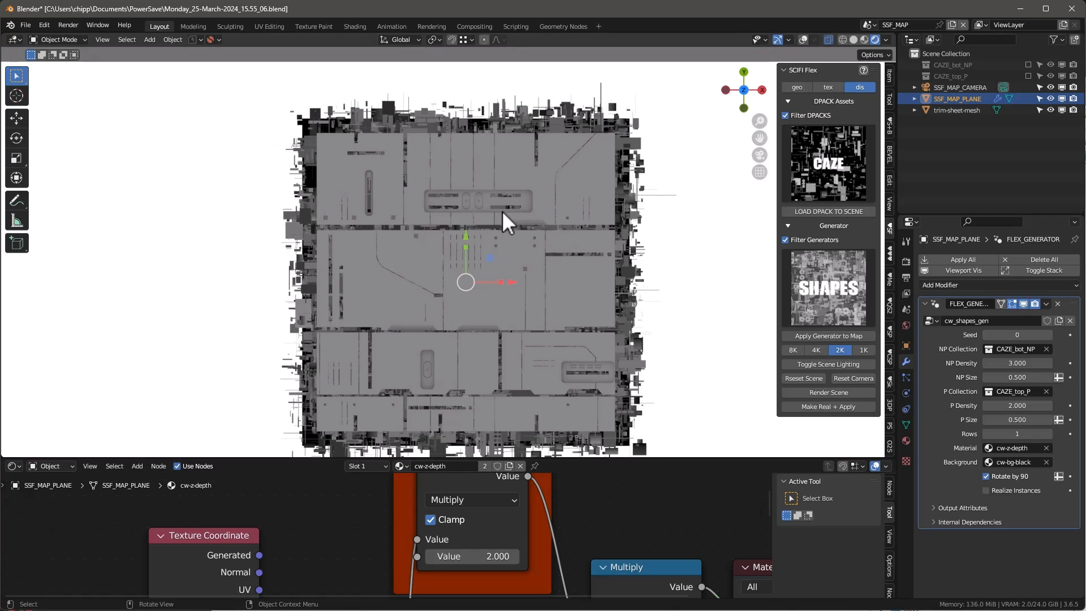
middle_click_drag(560, 249, 565, 223, "shift")
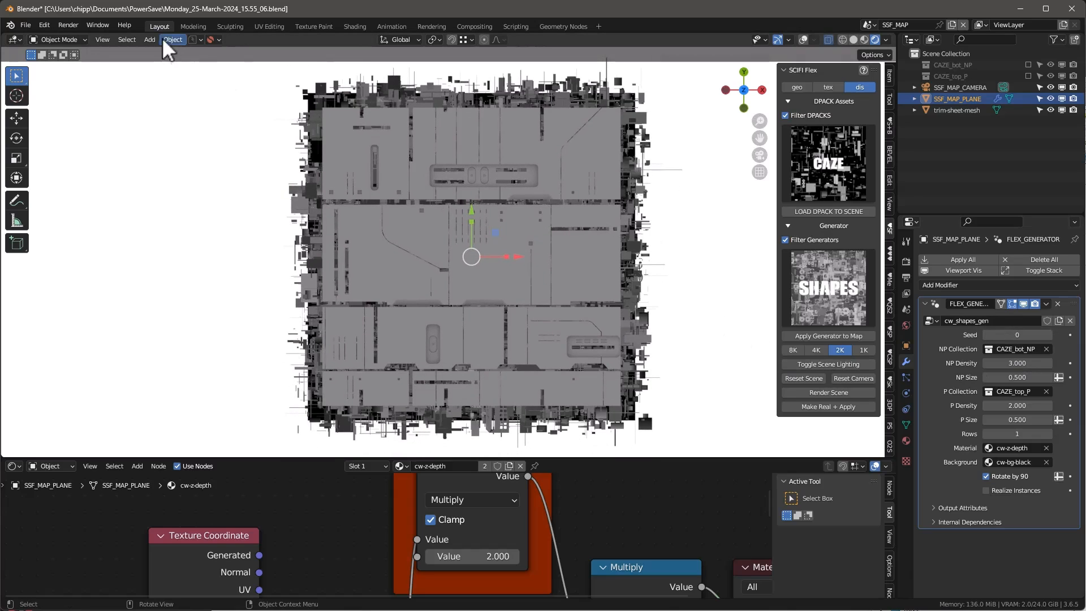
Save the file as gits-trim-sheet-color.blend in the TrimSheetDemo folder.
key("ctrl+shift+s")
type("gits-trim-sheet-color.blend")
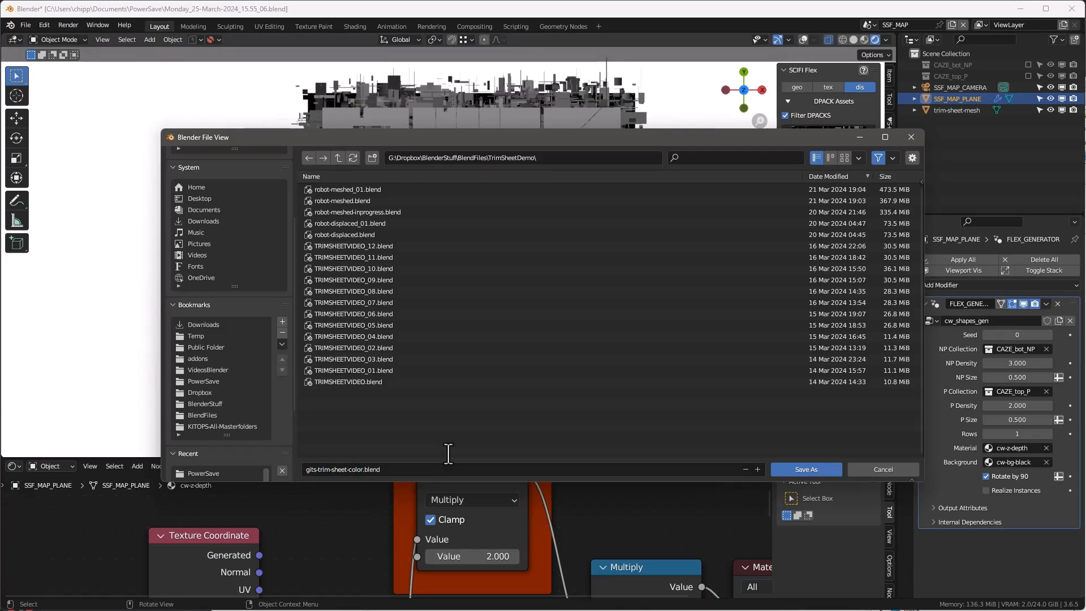
key("Return")
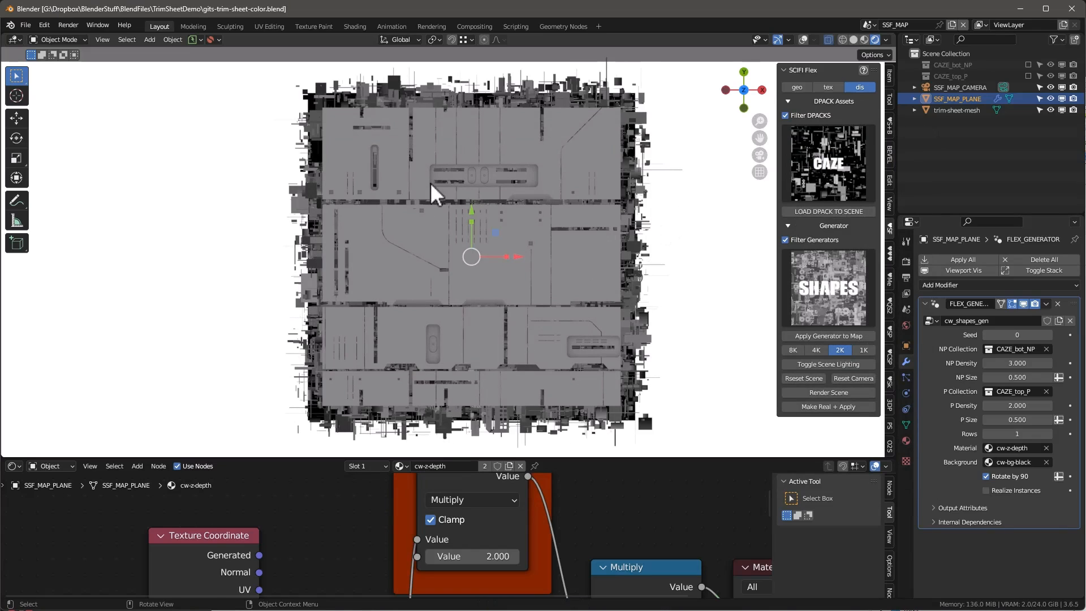
Switch the KIT OPS library to DM-Decals and make the trim sheet mesh the active object with viewport overlays shown.
left_click(890, 254)
left_click(827, 178)
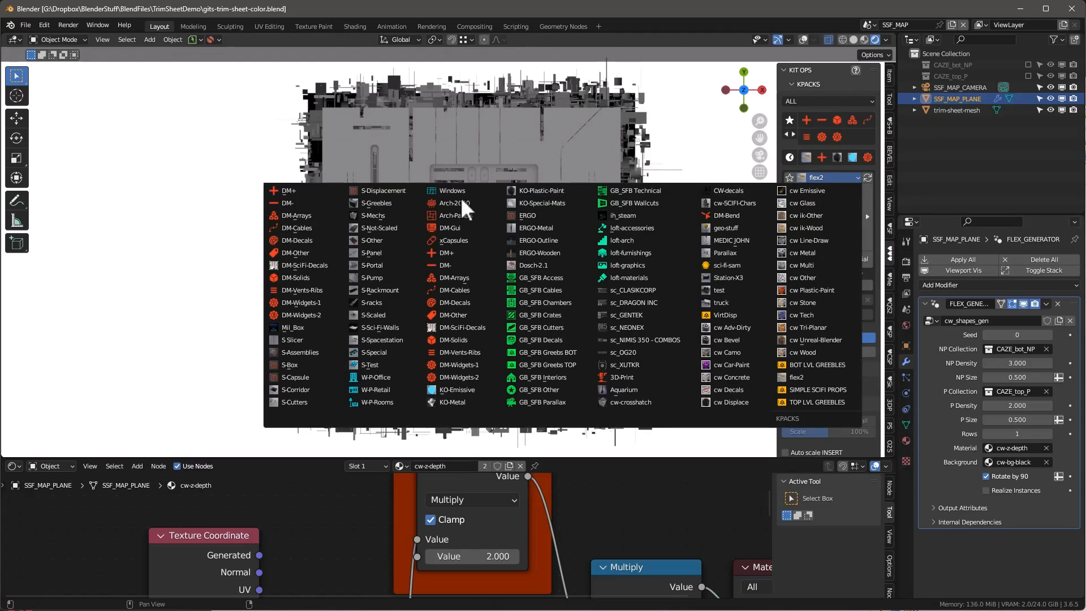
left_click(321, 242)
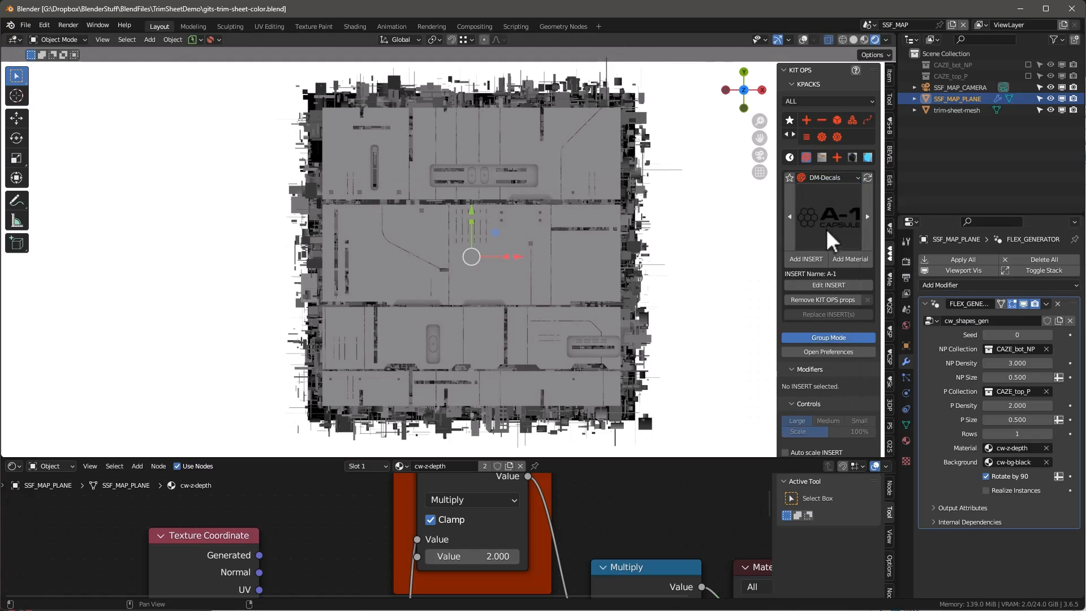
left_click(376, 253)
scroll(390, 266, "up", 2)
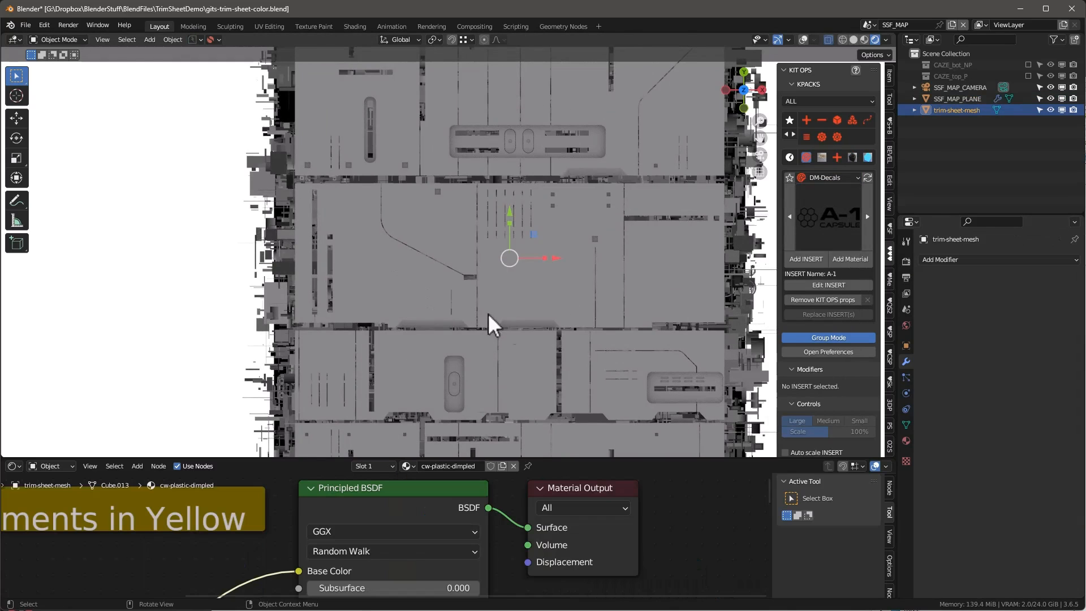
middle_click_drag(488, 314, 550, 250)
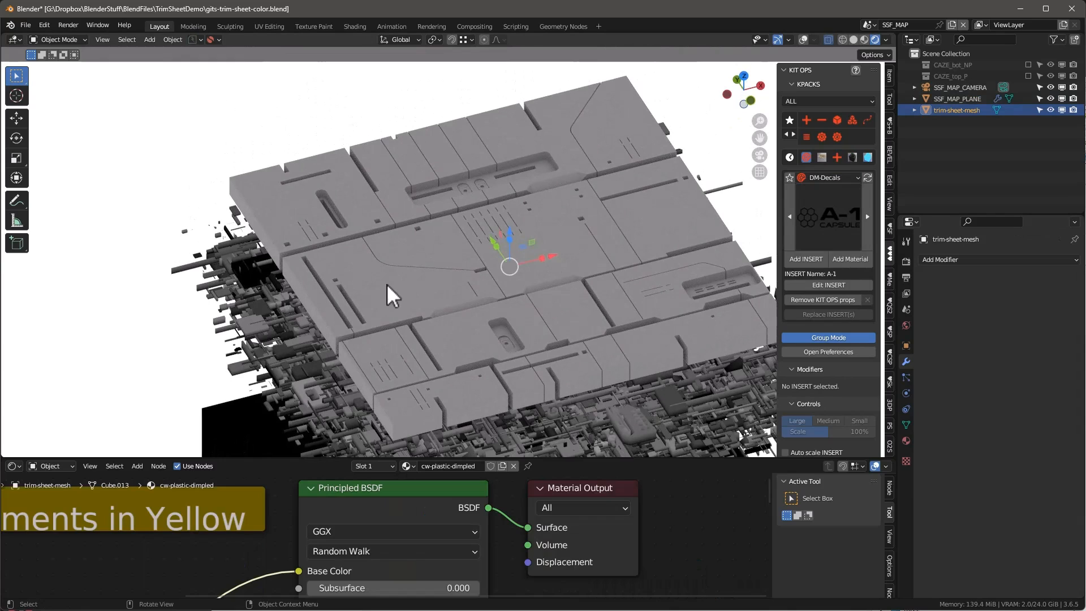
left_click(802, 38)
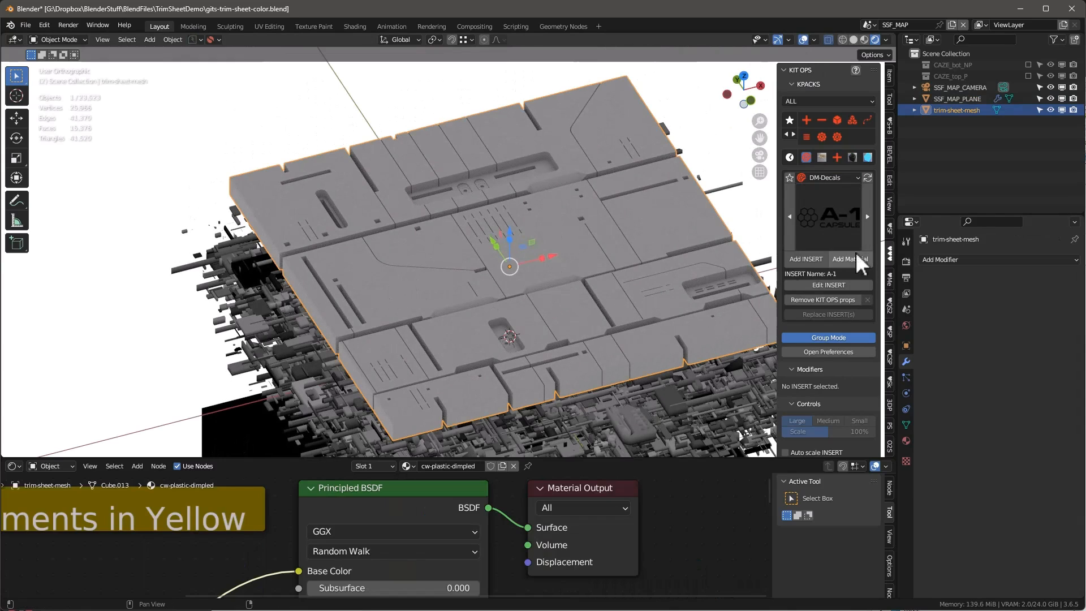
Place the loading decal on the trim sheet's middle panel, beside the curved groove, and frame it in the view.
left_click(830, 222)
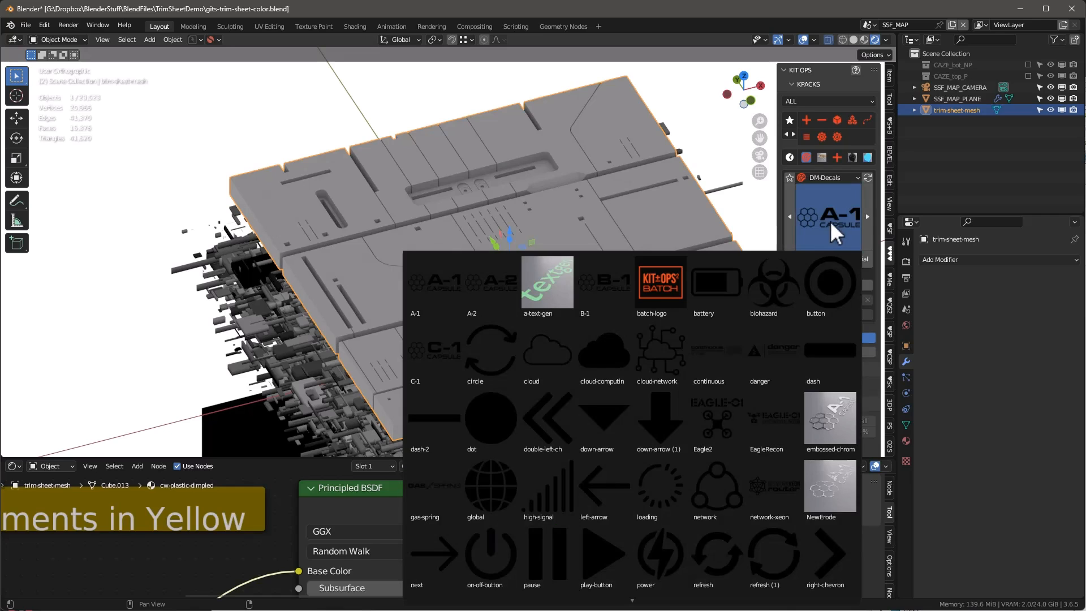
left_click(660, 493)
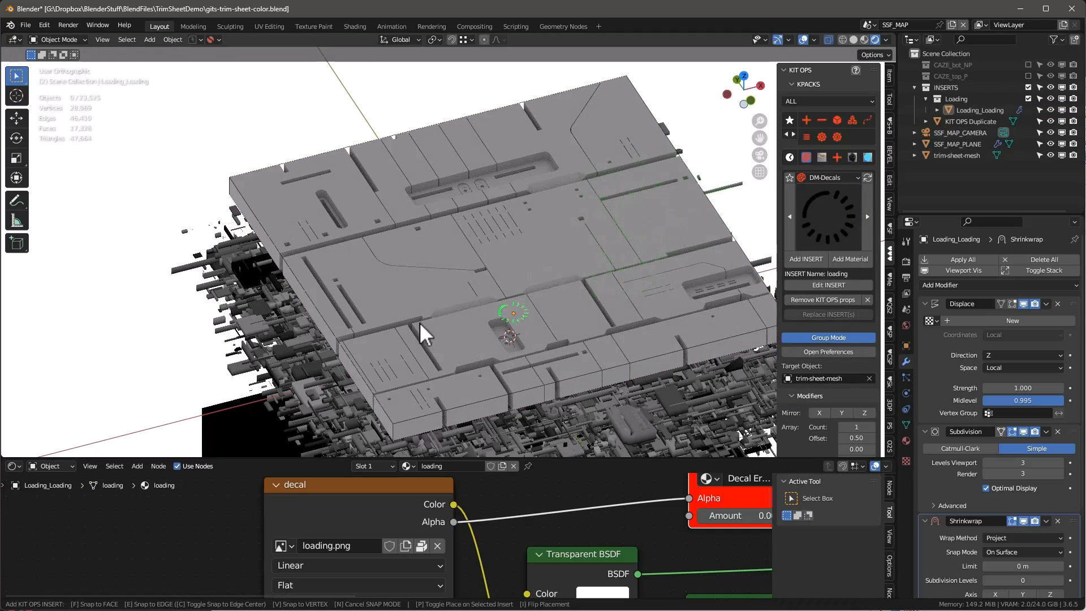
left_click(426, 256)
key("KP_Decimal")
scroll(504, 486, "down", 3)
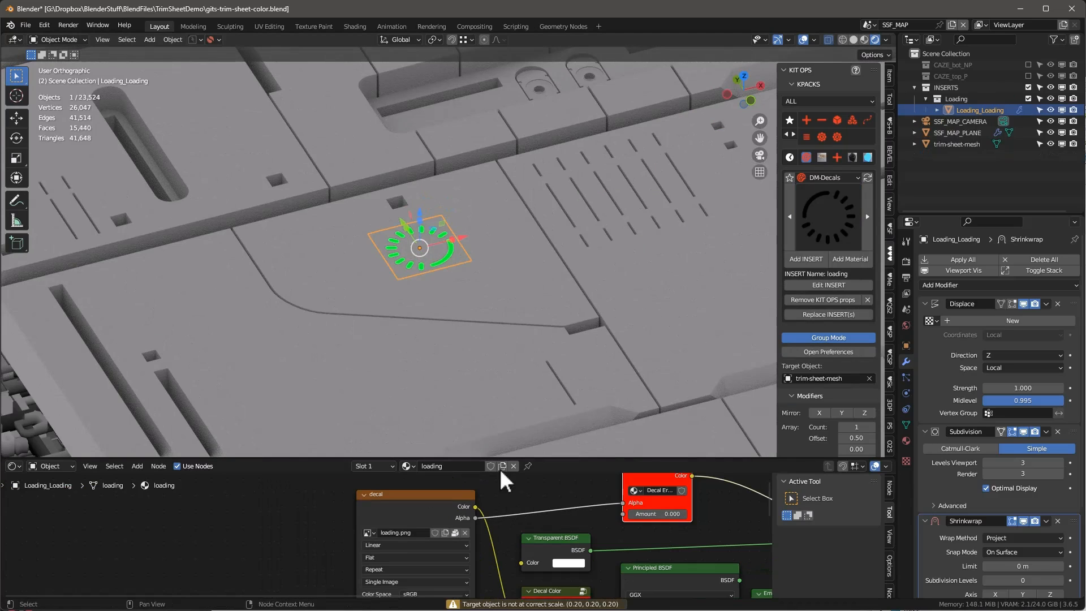
Enlarge the node area and connect the Principled BSDF to the Mix Shader in place of Emission in the loading material.
left_click_drag(527, 457, 515, 278)
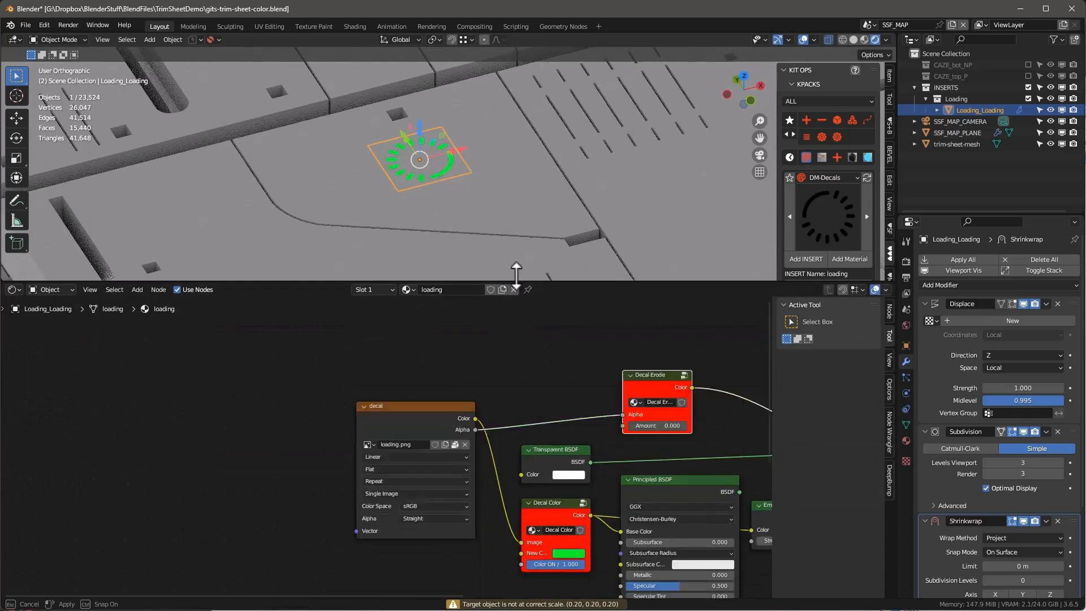
scroll(730, 438, "up", 1)
middle_click_drag(746, 445, 396, 444)
left_click(373, 498)
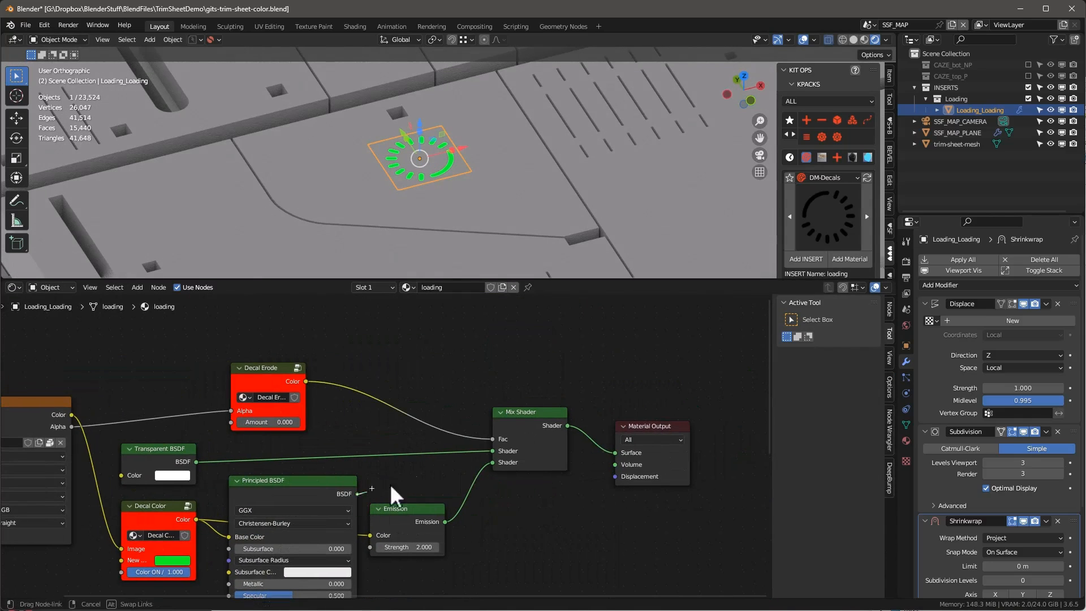
middle_click_drag(615, 499, 758, 446)
Recolor the loading decal orange-red in its Decal Color node and view it from above.
left_click(321, 507)
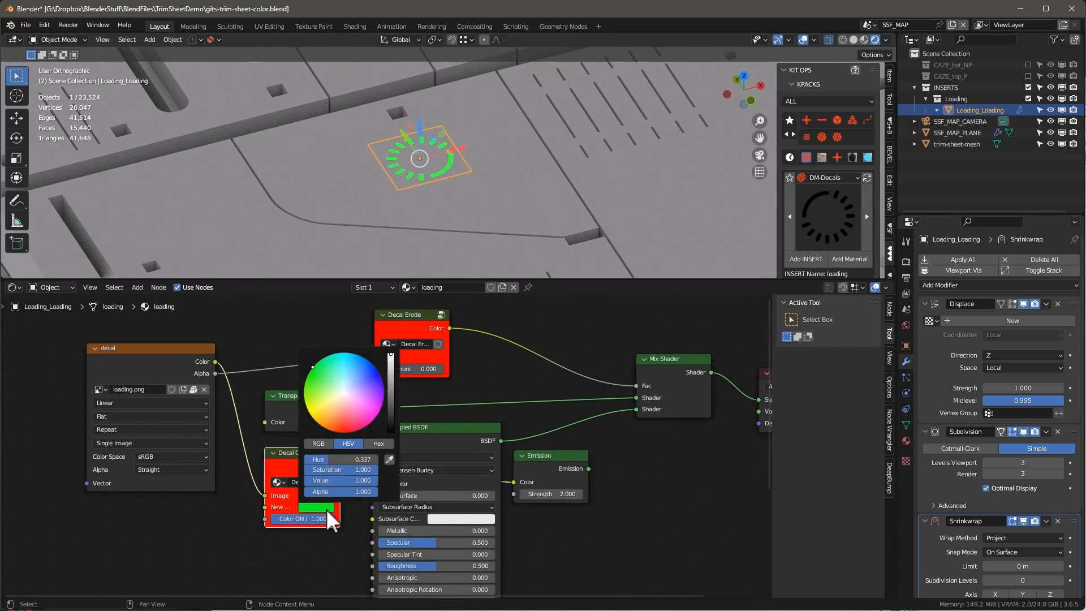
left_click_drag(340, 476, 305, 476)
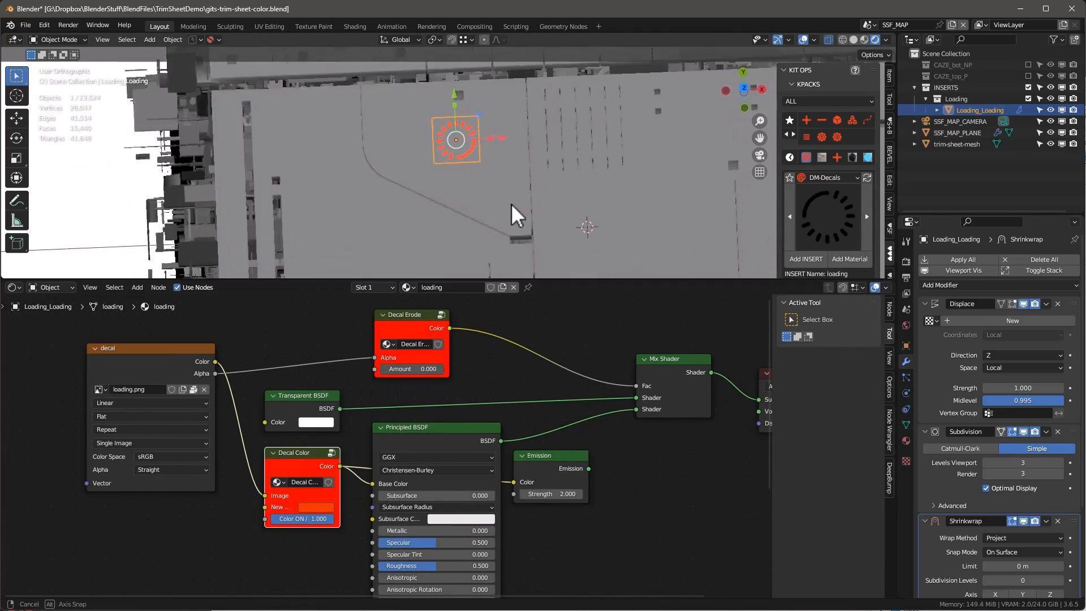
middle_click_drag(510, 202, 514, 204)
scroll(515, 204, "down", 1)
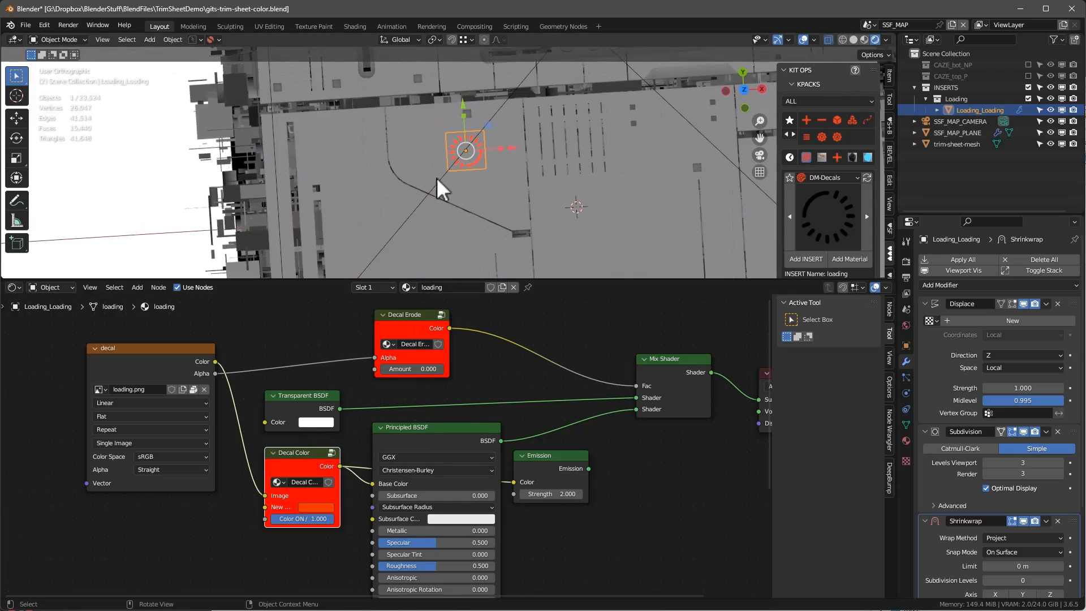
Set the new color in the loading decal's Decal Color node to bright cyan and check it against the whole map.
scroll(437, 177, "up", 4)
scroll(314, 458, "up", 1)
scroll(314, 458, "up", 1)
left_click(323, 525)
left_click_drag(334, 460, 396, 461)
scroll(501, 156, "down", 5)
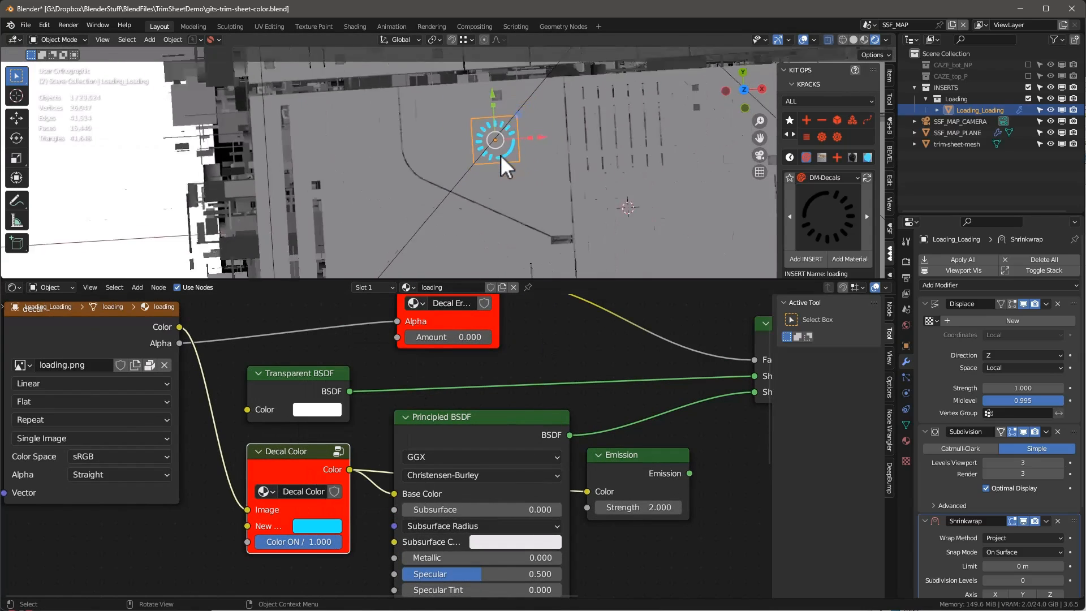
scroll(571, 188, "down", 4)
middle_click_drag(571, 188, 433, 179, "shift")
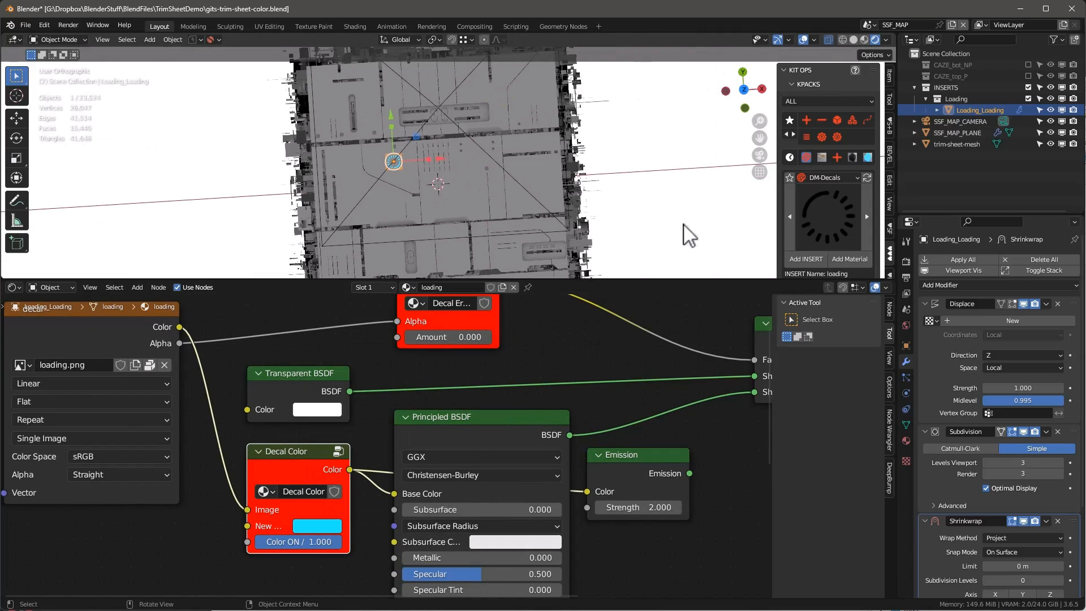
Select trim-sheet-mesh as the target and choose the next arrow decal from the DM-Decals pack.
left_click(683, 226)
scroll(416, 173, "up", 5)
left_click(696, 222)
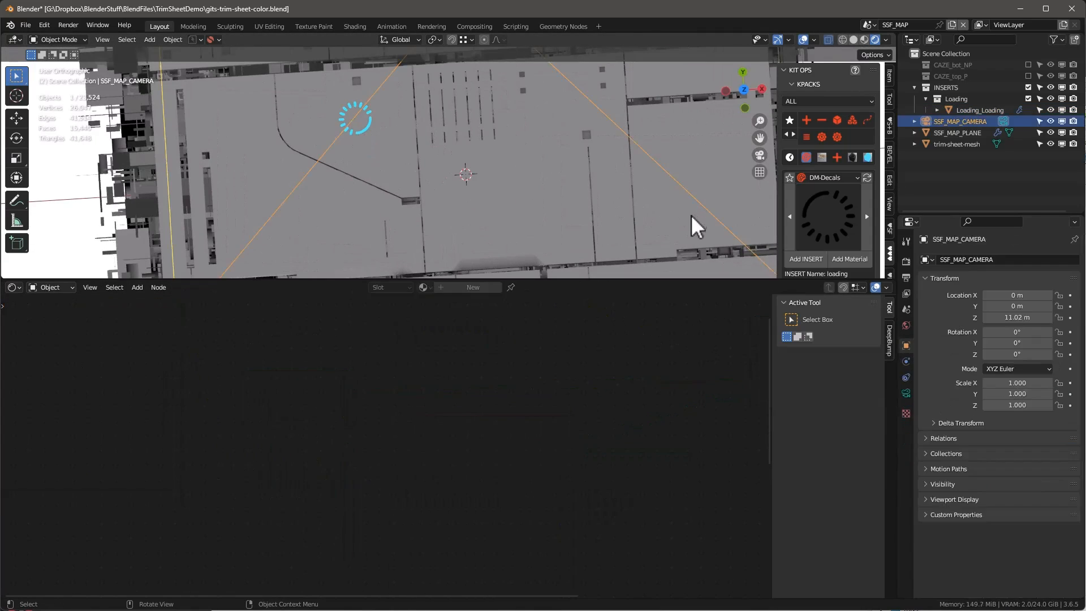
left_click(830, 221)
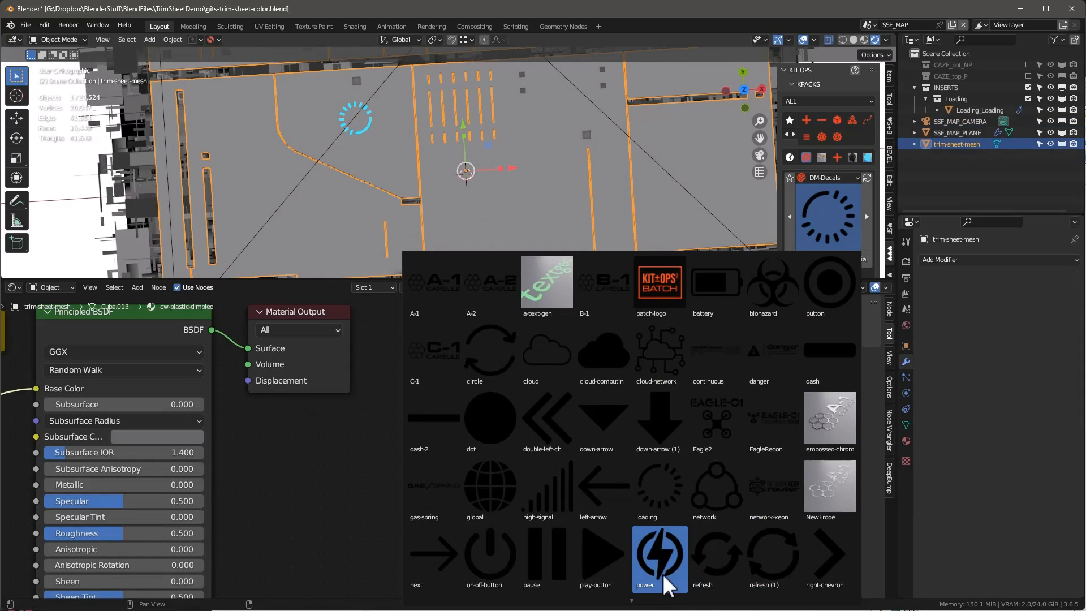
left_click(447, 550)
scroll(491, 235, "down", 5)
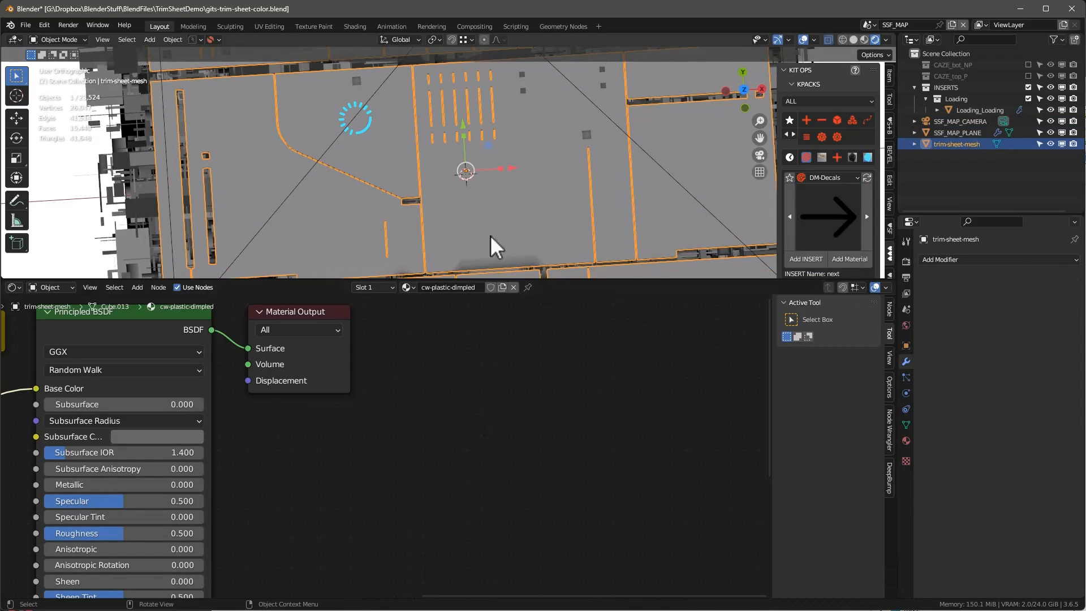
Insert the arrow decal, scale it down and place it on the lower panel just past the deep vertical groove.
middle_click_drag(517, 212, 521, 188)
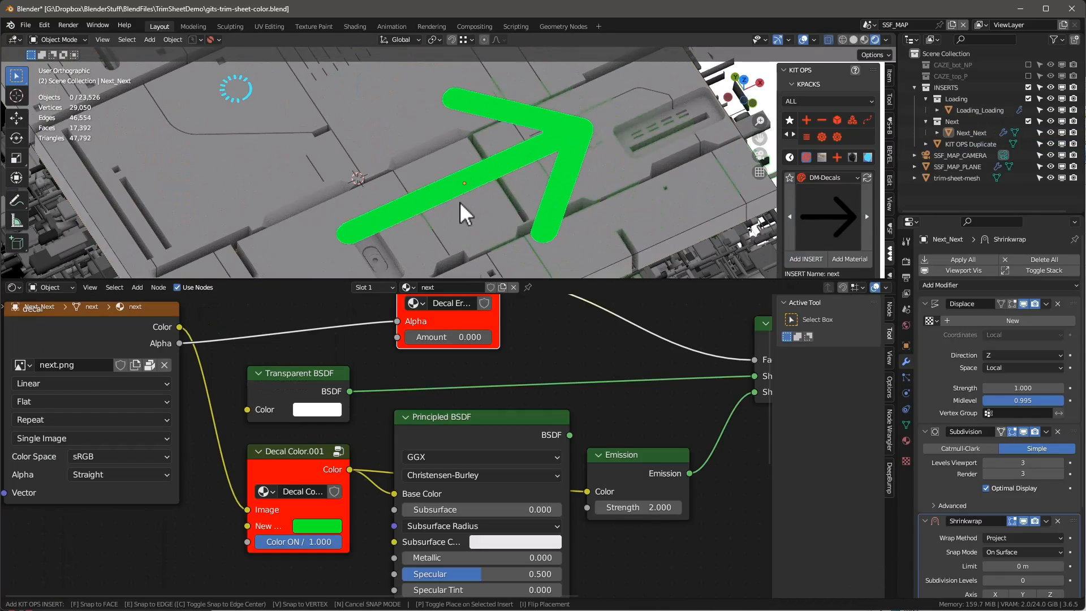
scroll(455, 212, "down", 6)
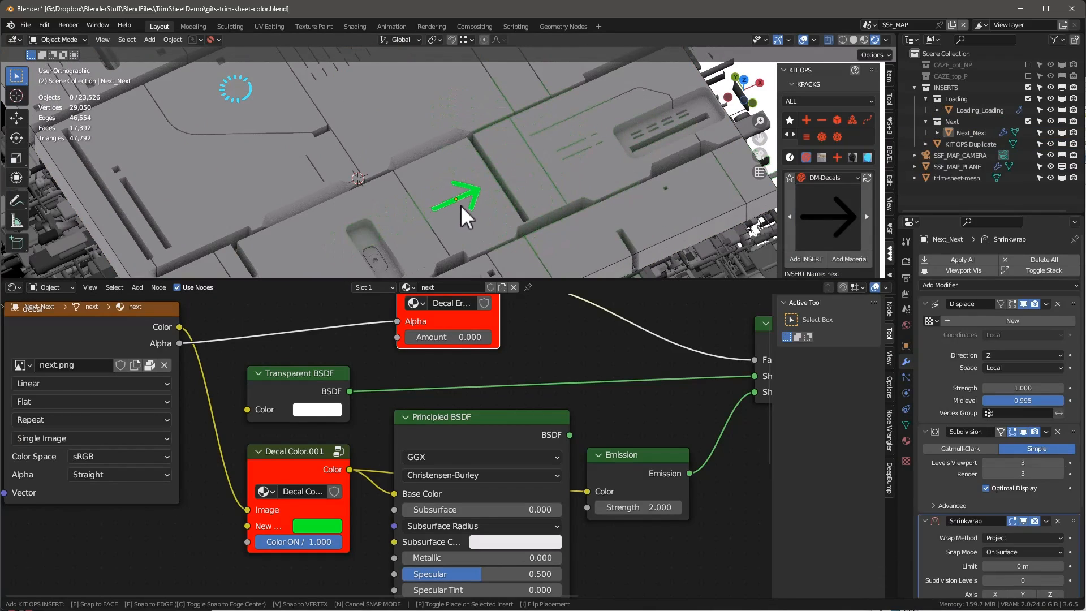
scroll(460, 206, "down", 1)
left_click(535, 205)
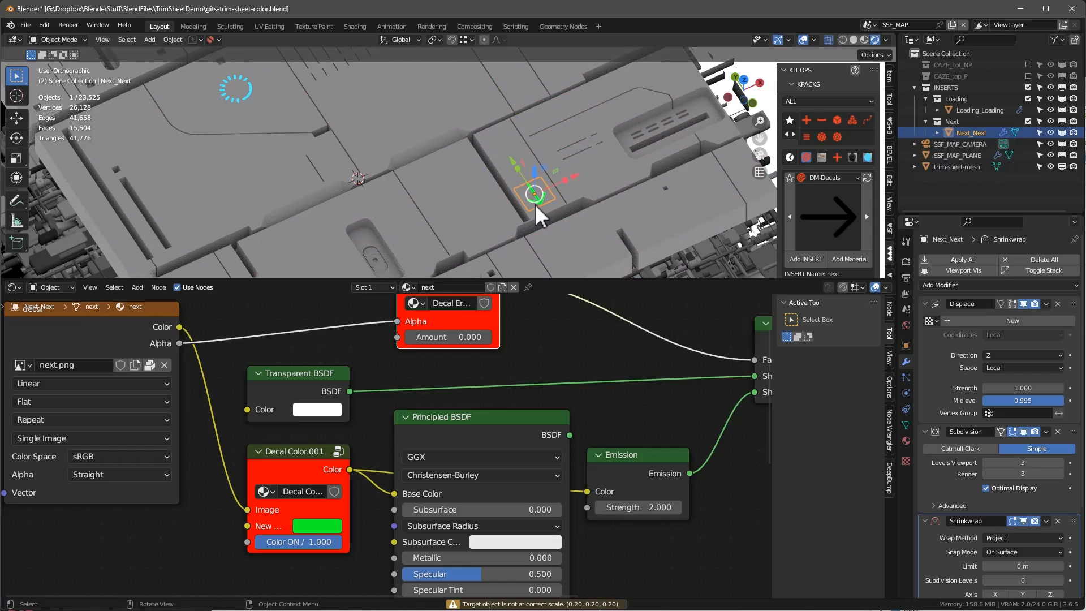
Copy the loading decal's cyan to the arrow decal's Decal Color node and connect its Principled BSDF to the Mix Shader.
left_click(250, 95)
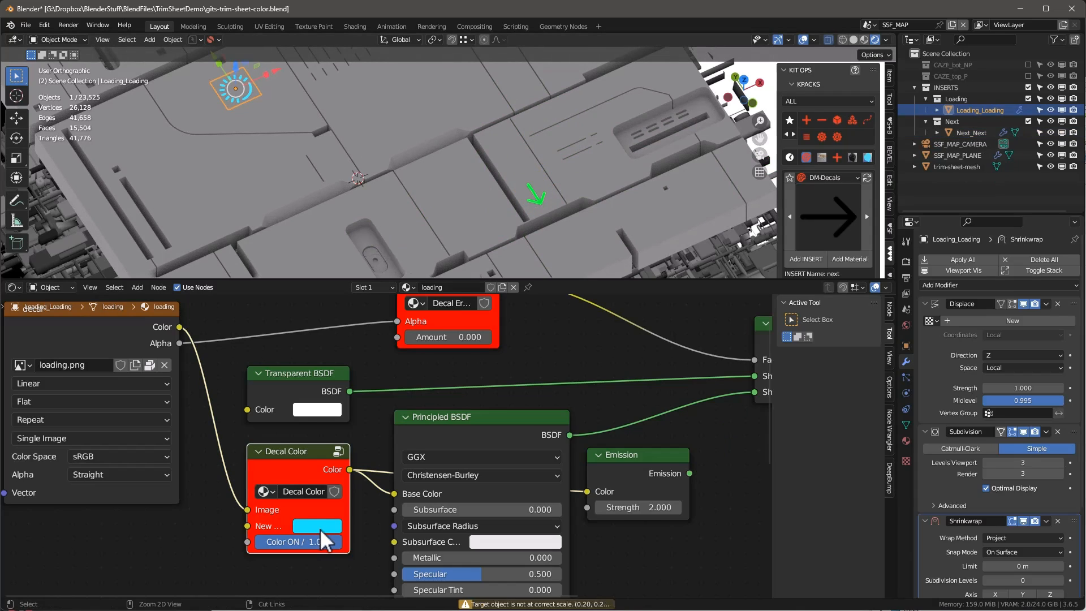
left_click(539, 203)
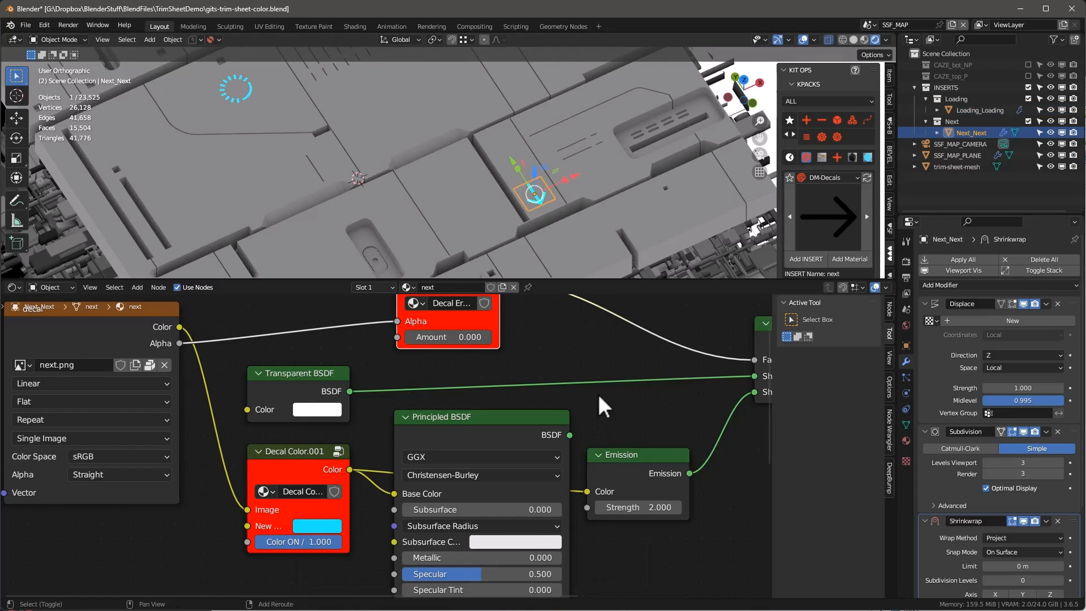
middle_click_drag(602, 400, 485, 517)
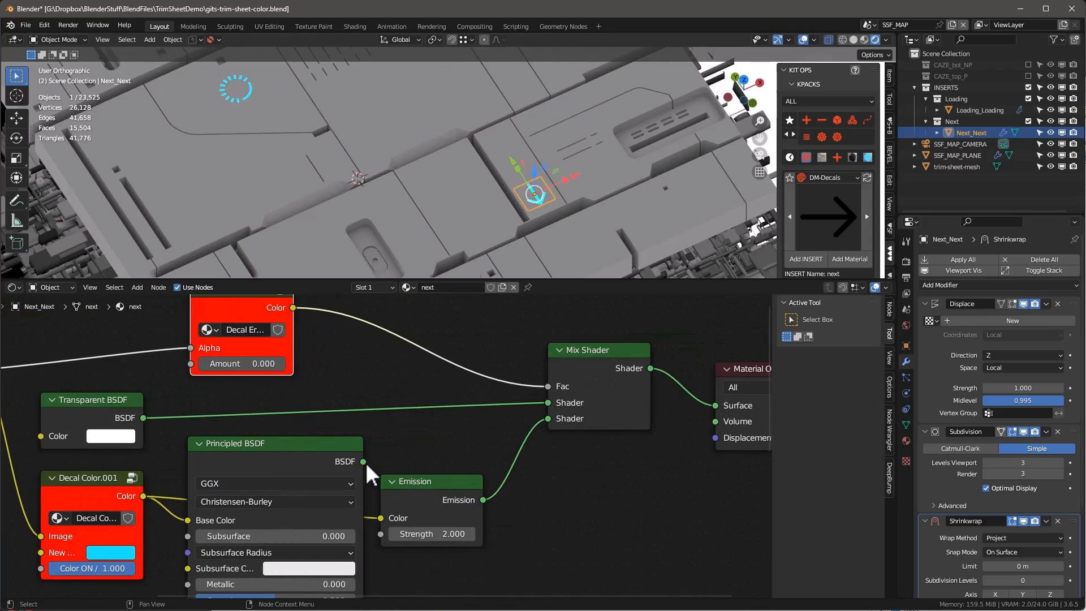
Enlarge the 3D view, view the map from above and recolor the arrow decal light grey with saturation 0 and a lowered value.
left_click_drag(557, 280, 523, 469)
scroll(536, 266, "down", 5)
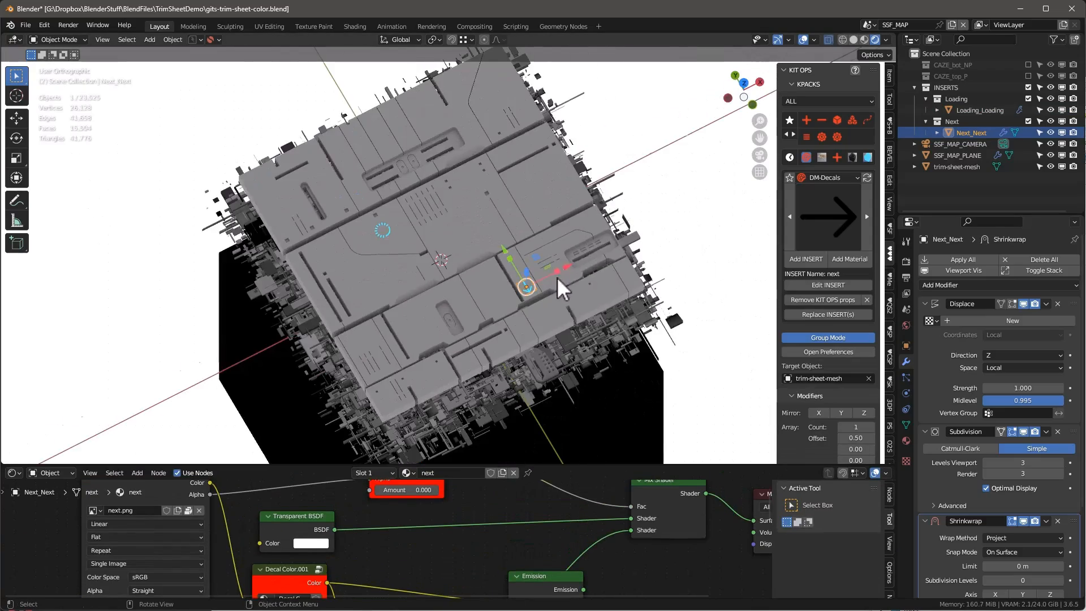
middle_click_drag(557, 275, 536, 283, "alt")
scroll(565, 322, "up", 2)
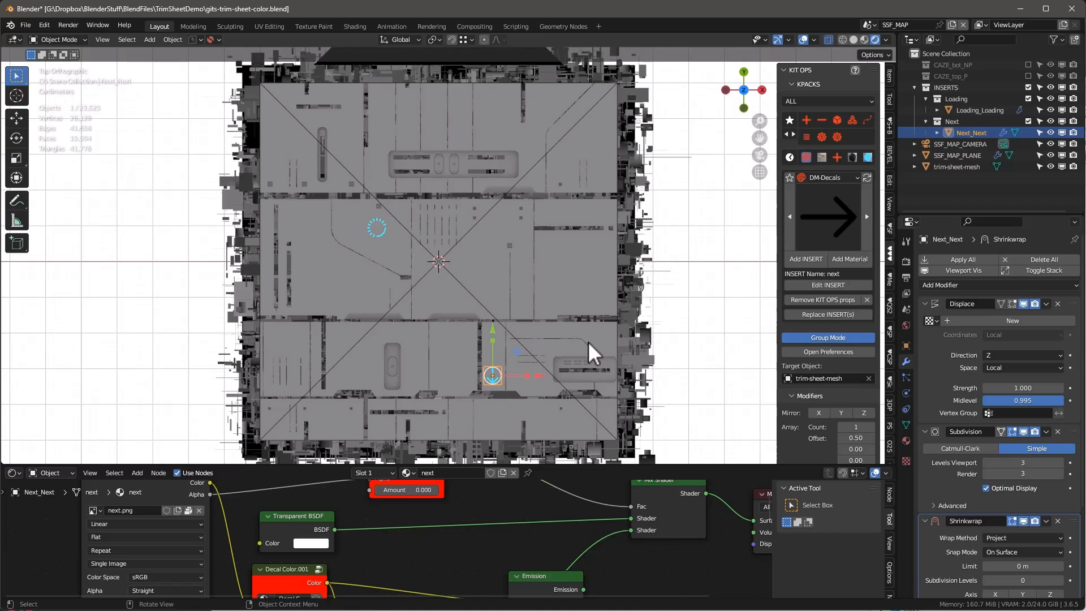
middle_click_drag(423, 557, 453, 524)
middle_click_drag(497, 338, 534, 236, "shift")
scroll(432, 526, "up", 4)
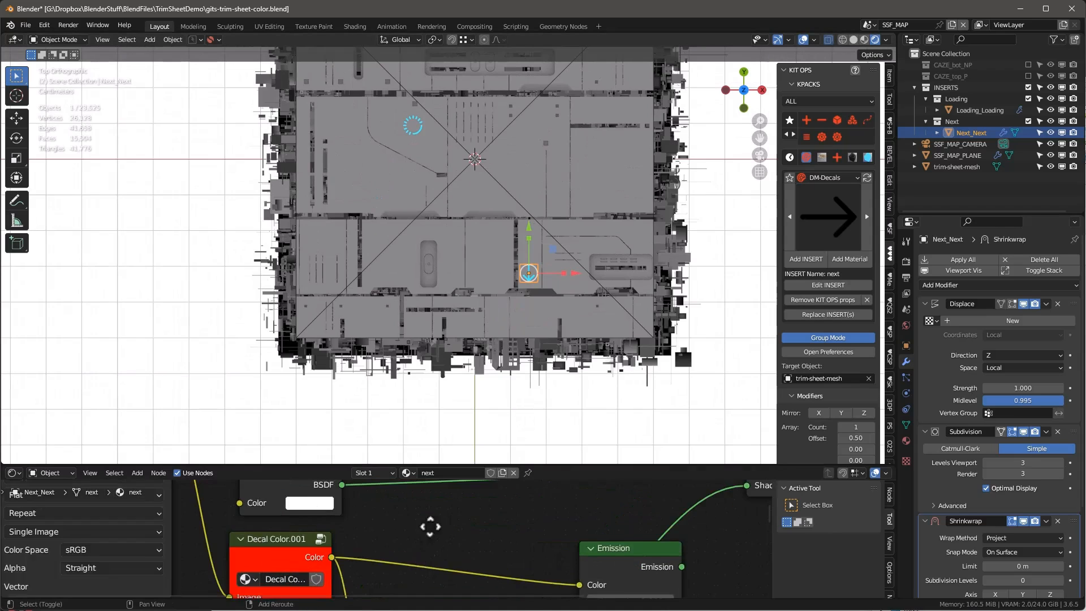
middle_click_drag(431, 527, 480, 427)
left_click(361, 516)
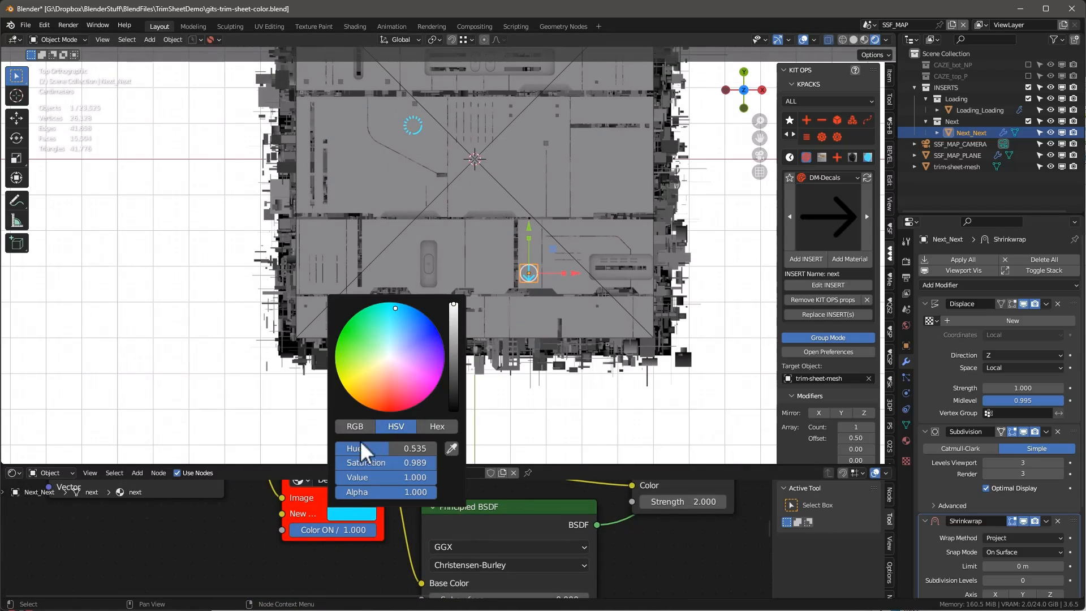
left_click_drag(413, 462, 346, 462)
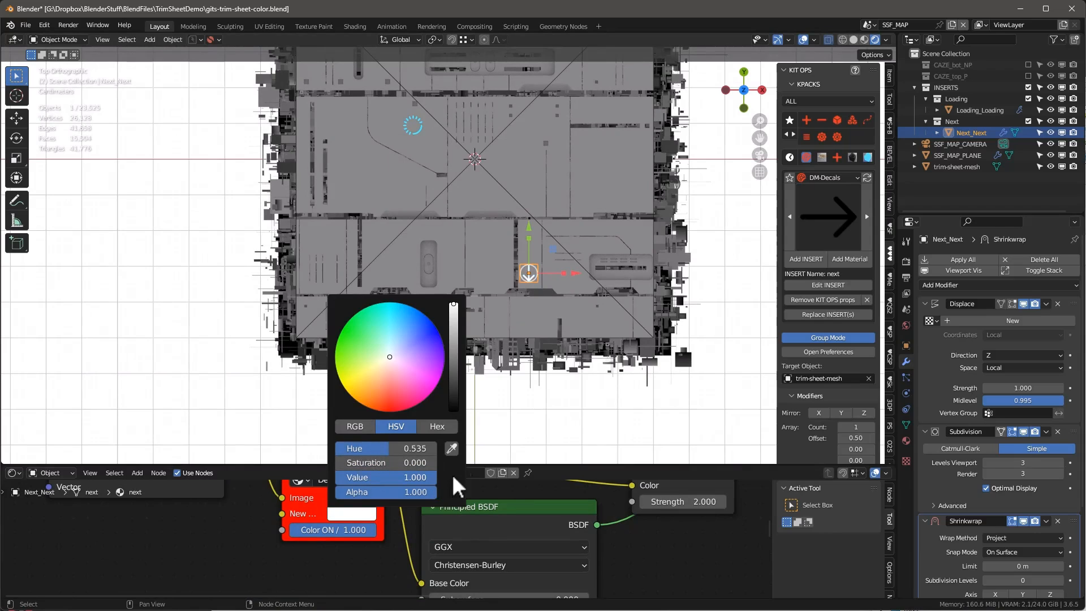
mouse_move(454, 335)
left_mouse_down()
mouse_move(454, 384)
mouse_move(454, 338)
left_mouse_up()
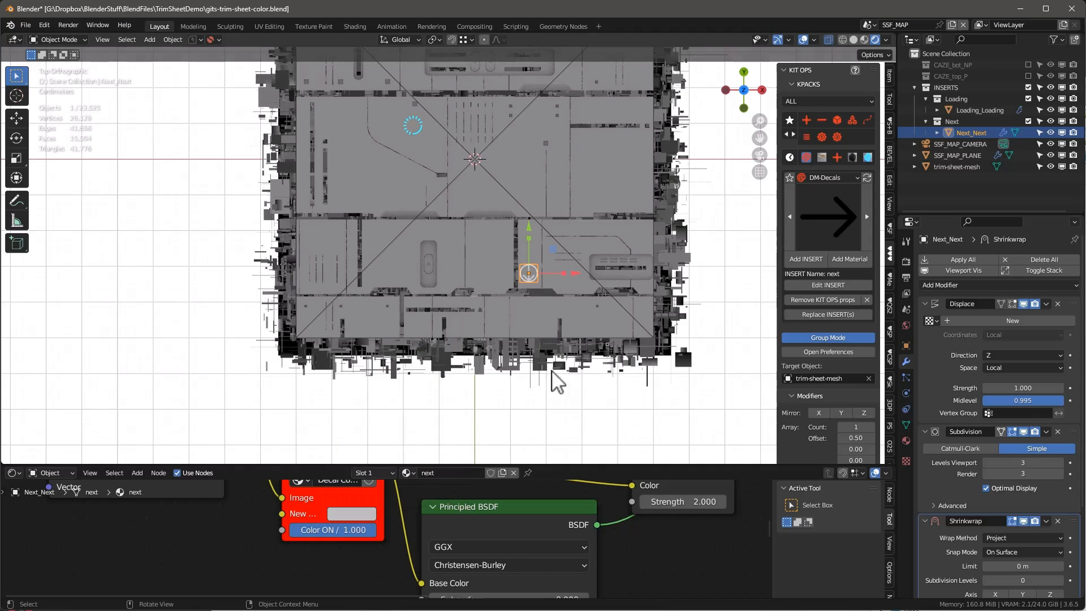
Turn off Ambient Occlusion in the Eevee render settings and render the trim sheet scene at 8K.
scroll(538, 274, "up", 4)
scroll(371, 267, "down", 5)
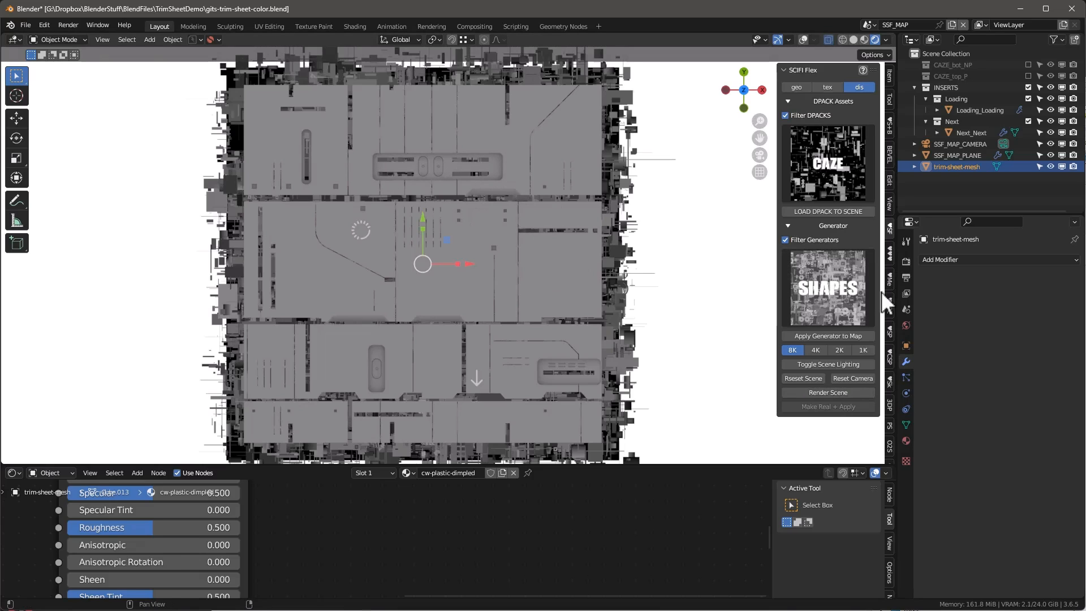
left_click(907, 262)
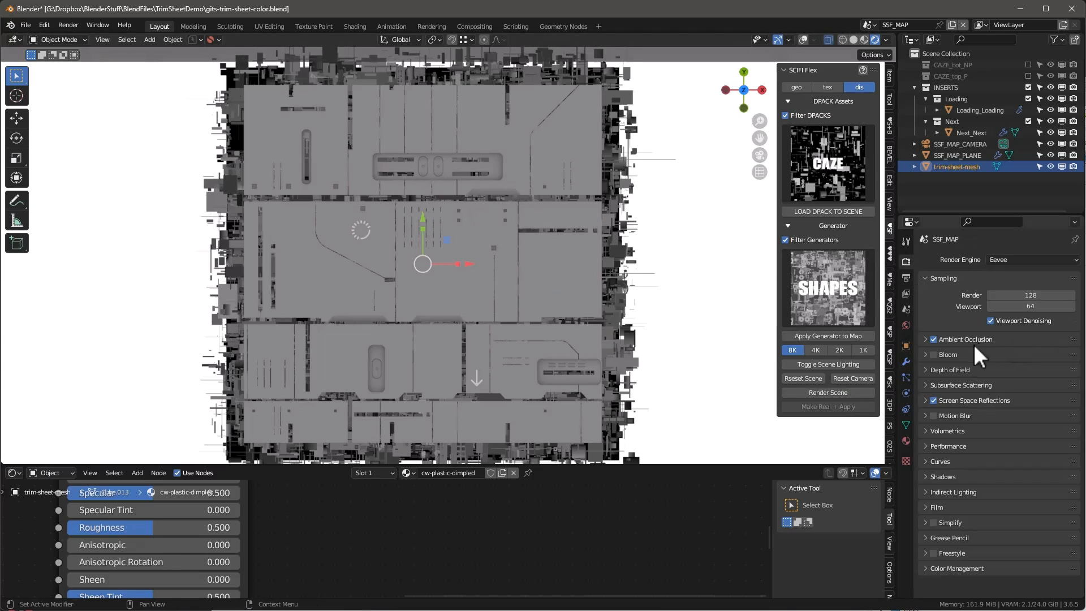
left_click(934, 339)
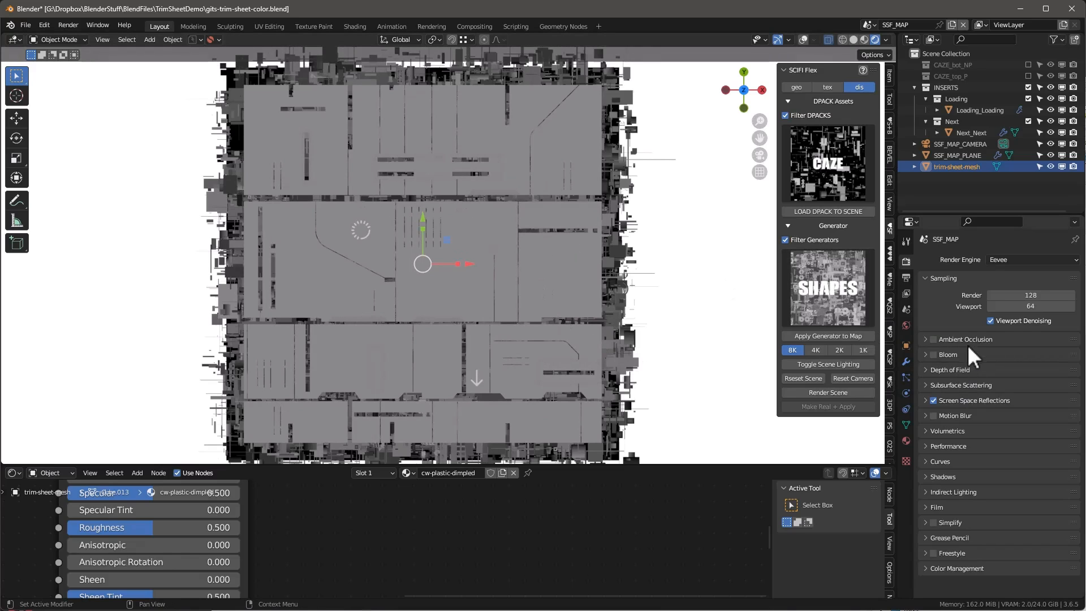
left_click(831, 392)
Examine the rendered color map as a whole and up close around the decals, grooves and z-depth shapes.
scroll(582, 273, "down", 6)
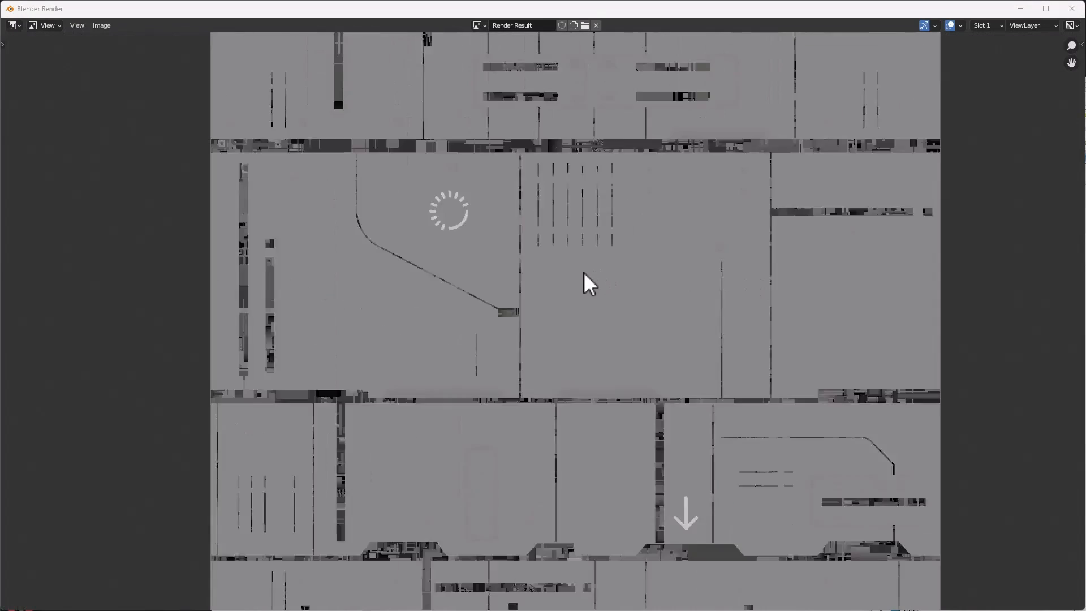
scroll(596, 267, "up", 2)
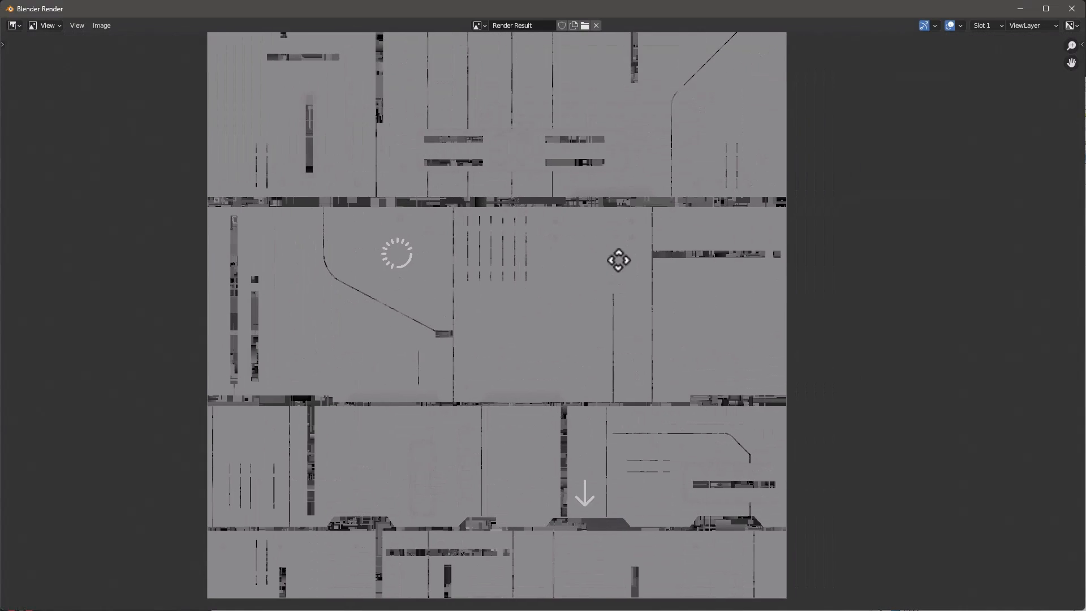
scroll(552, 211, "up", 8)
scroll(704, 327, "down", 9)
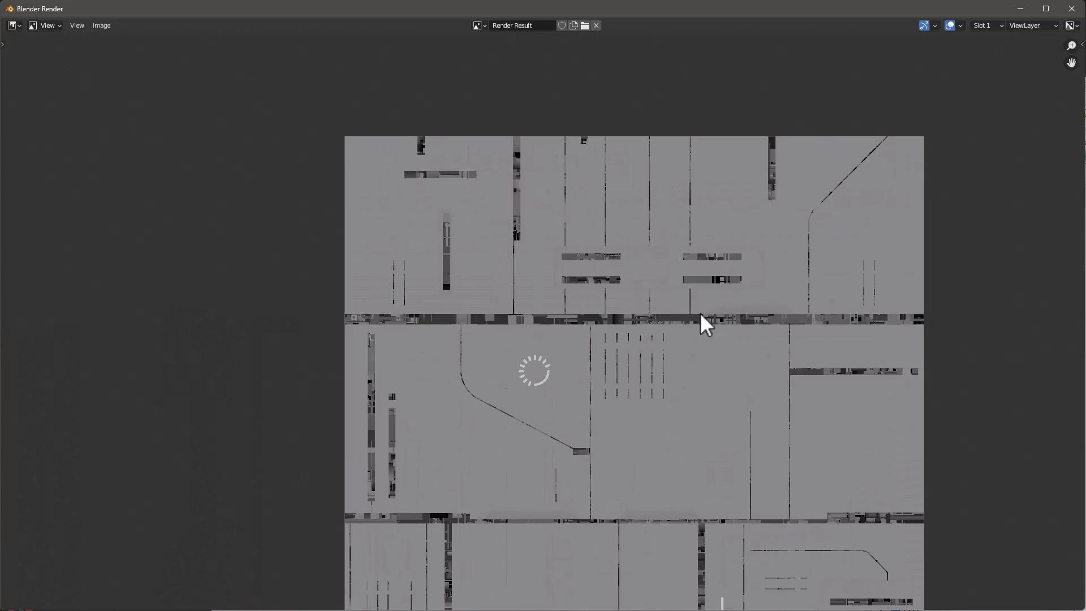
scroll(705, 347, "up", 5)
middle_click_drag(711, 357, 507, 197)
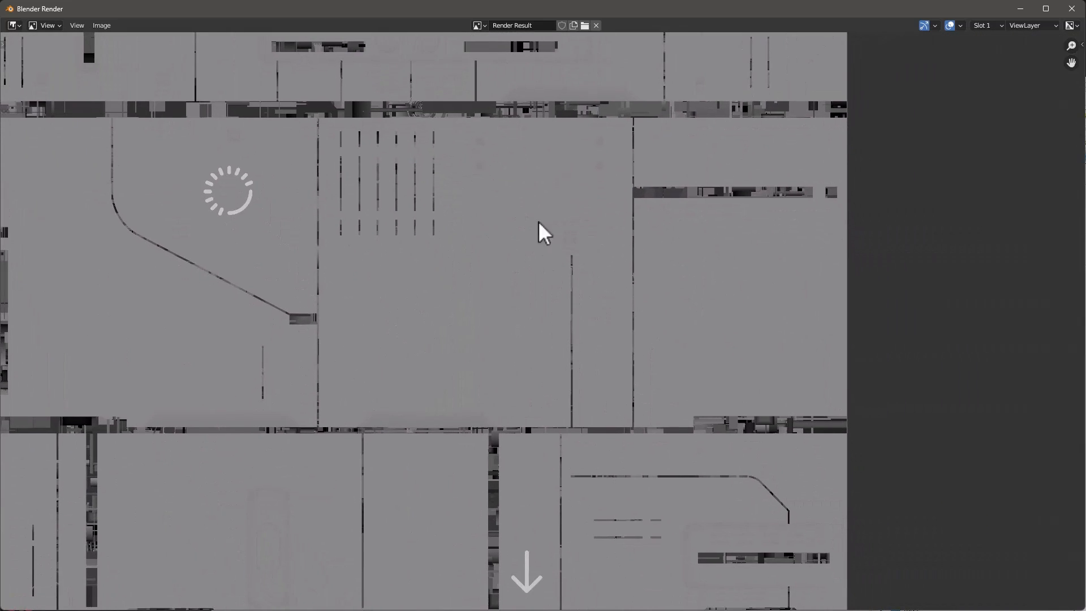
scroll(618, 249, "down", 4)
scroll(669, 421, "up", 9)
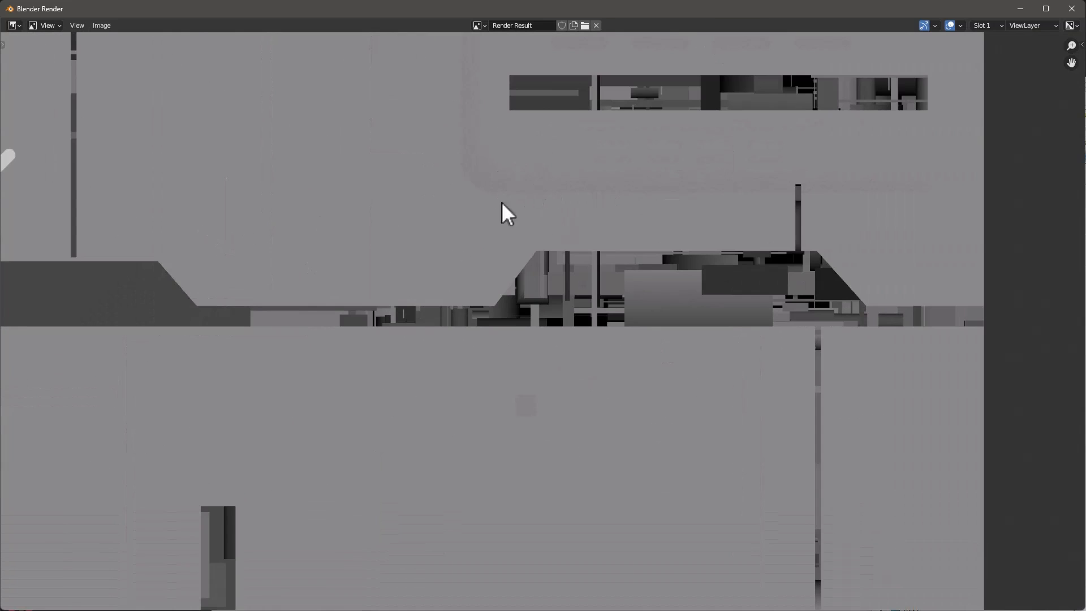
scroll(501, 202, "down", 3)
scroll(557, 175, "down", 3)
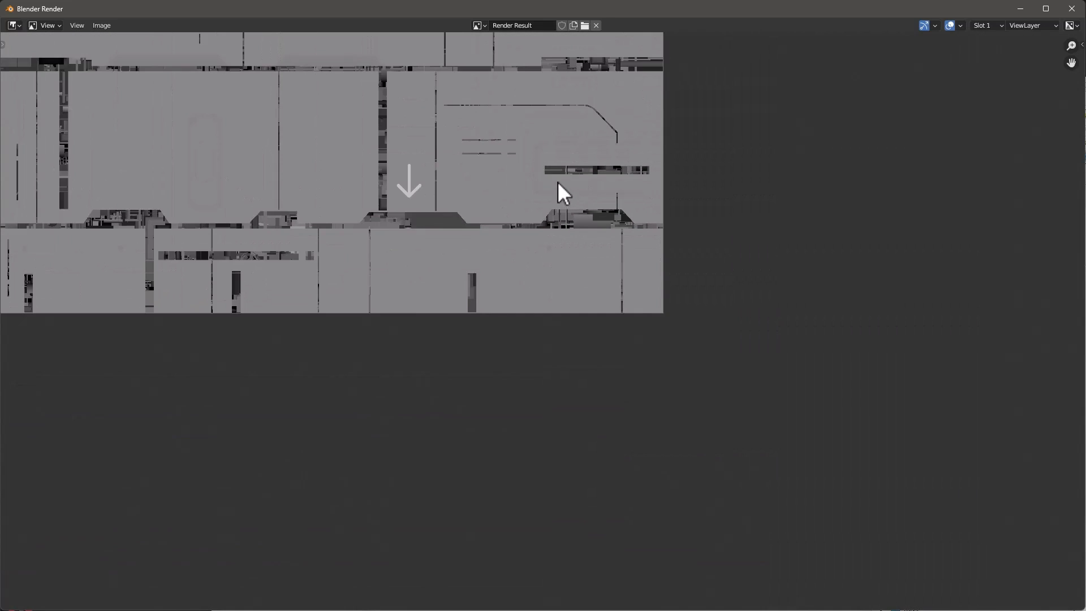
middle_click_drag(560, 191, 687, 367)
scroll(687, 367, "down", 2)
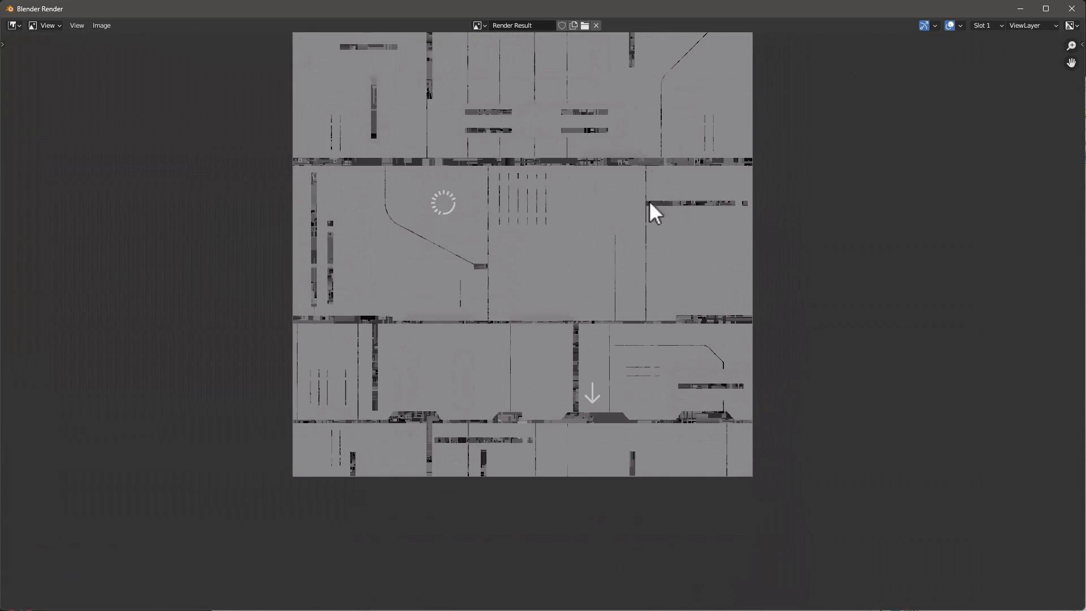
middle_click_drag(650, 142, 640, 232)
scroll(640, 229, "up", 1)
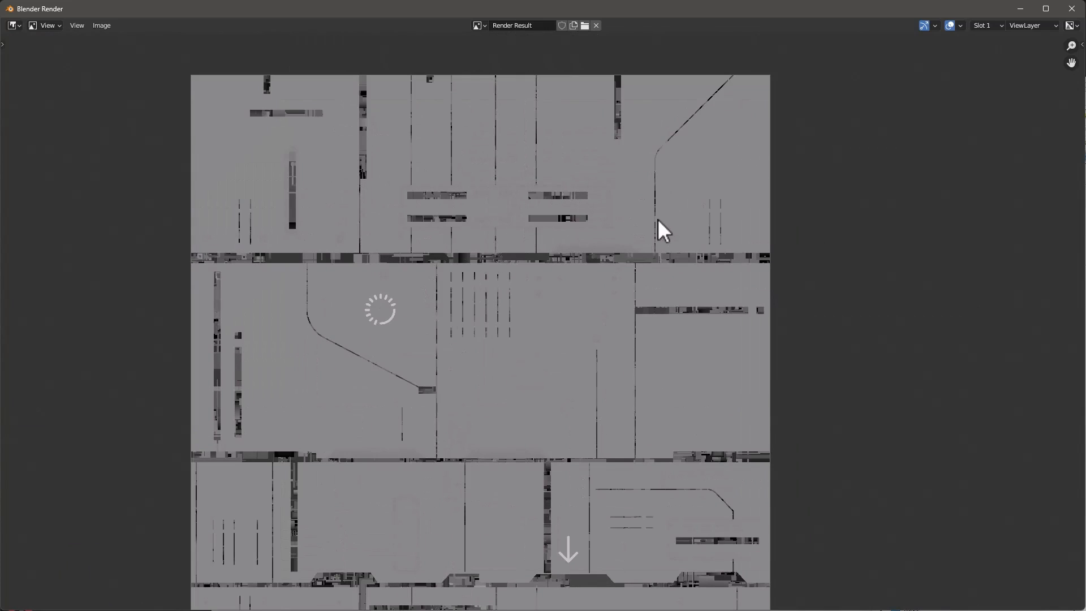
Save the render in the TrimSheetDemo folder as gits-1-trim-color.png, in PNG format with 8-bit color depth.
key("shift+alt+s")
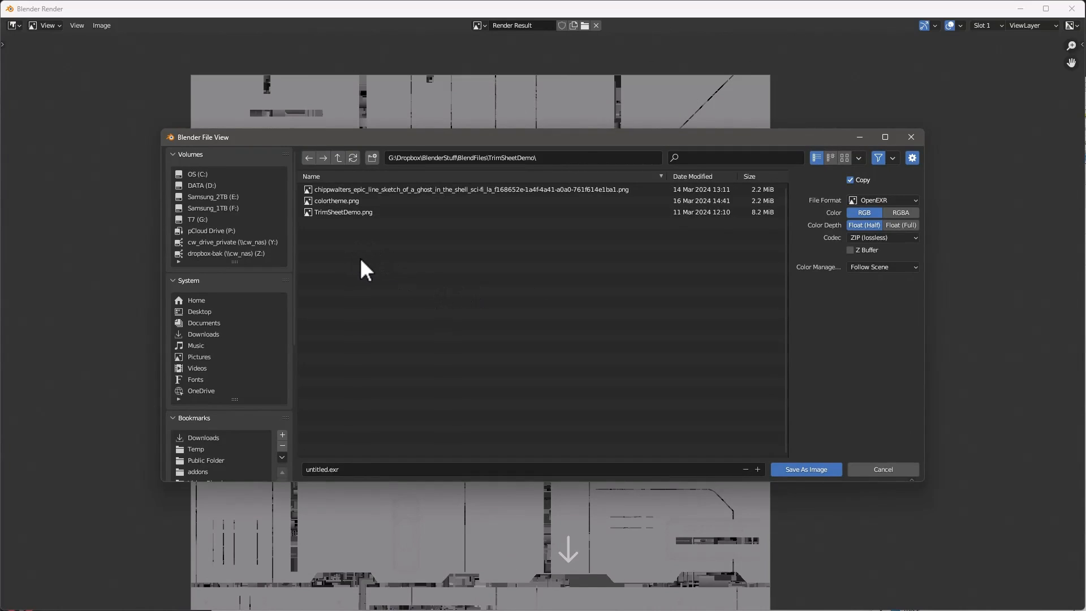
left_click(362, 470)
key("BackSpace")
left_click(853, 199)
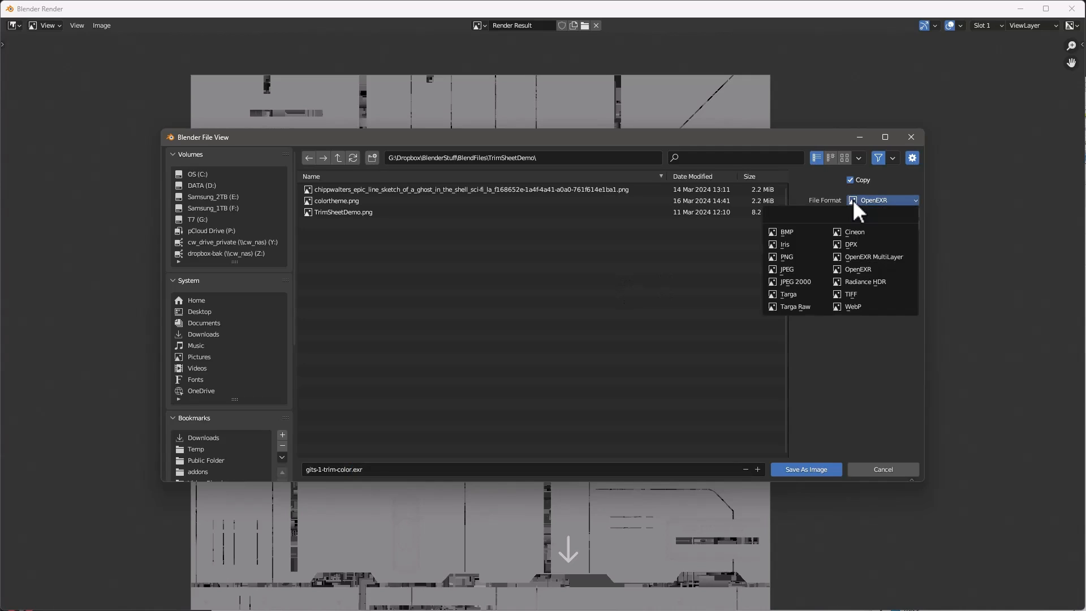
left_click(793, 256)
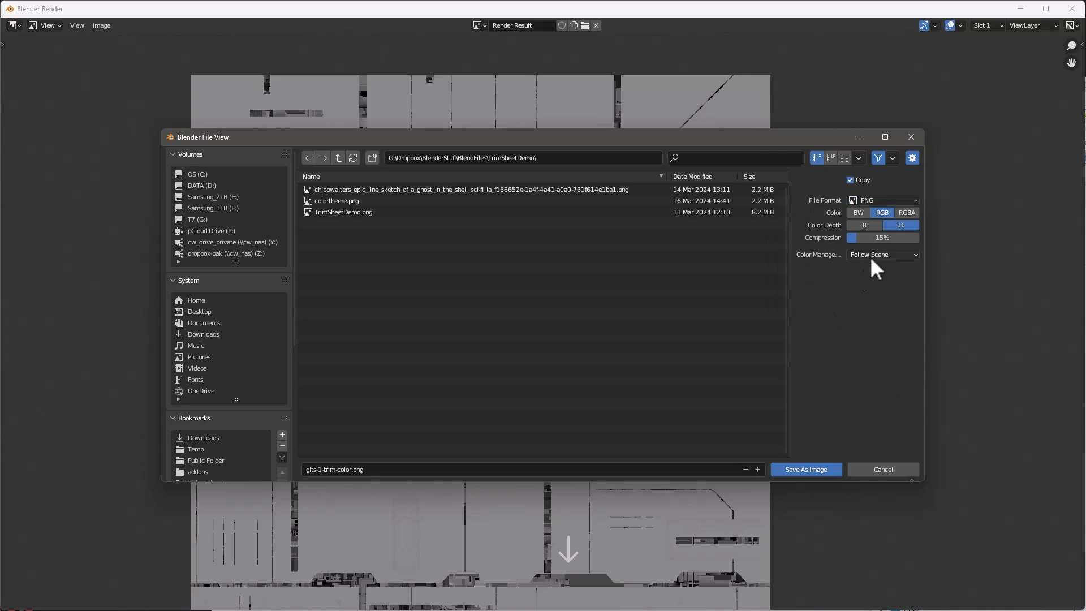
left_click(865, 224)
left_click(817, 469)
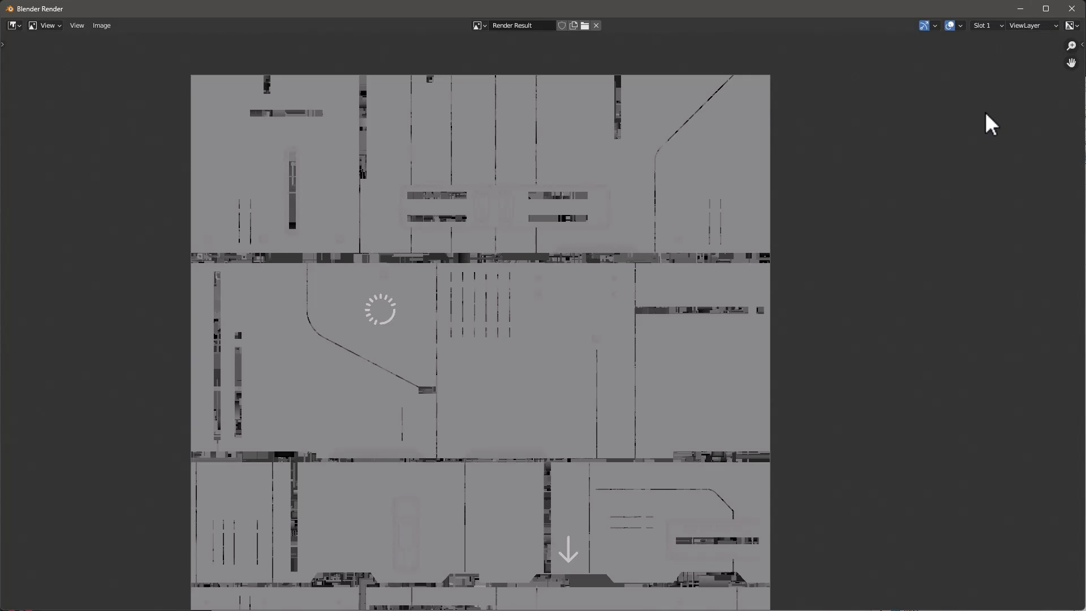
Close the 8K render, set the map resolution to 4K, render the scene again and inspect its details.
left_click(1072, 8)
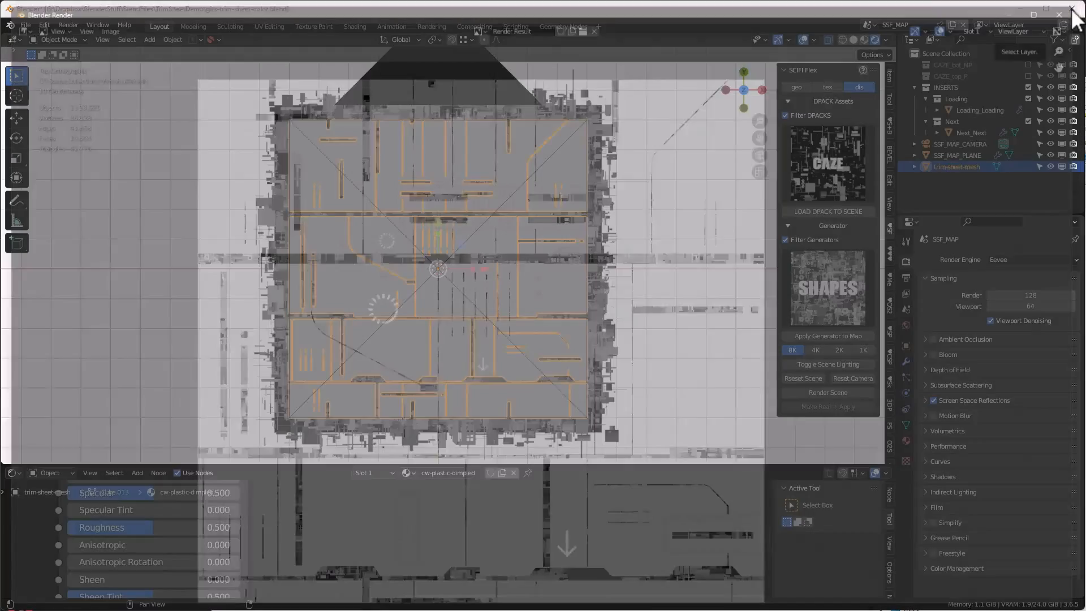
left_click(820, 351)
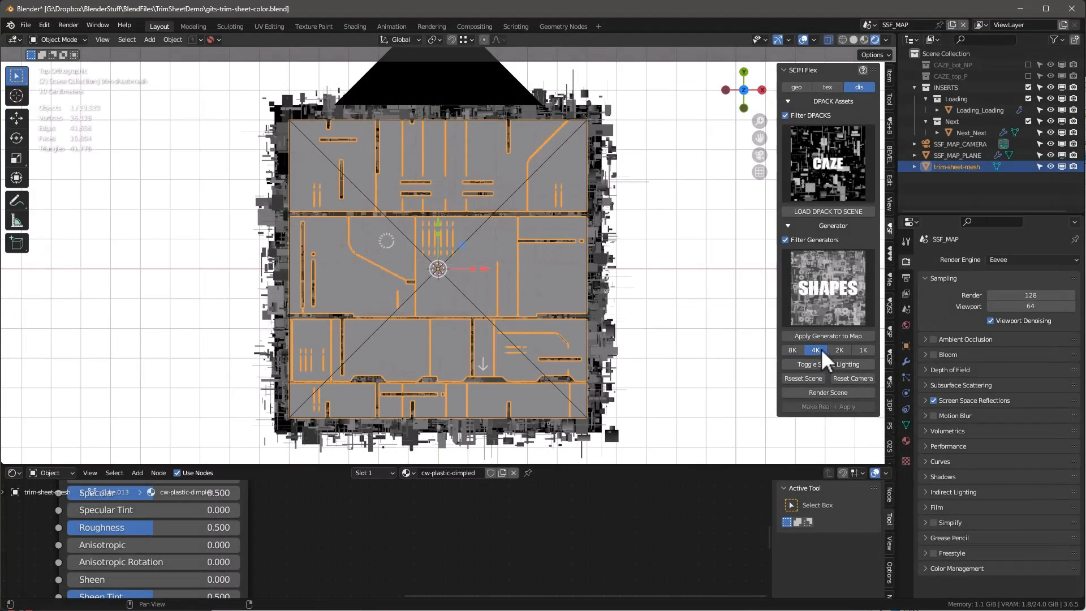
left_click(823, 395)
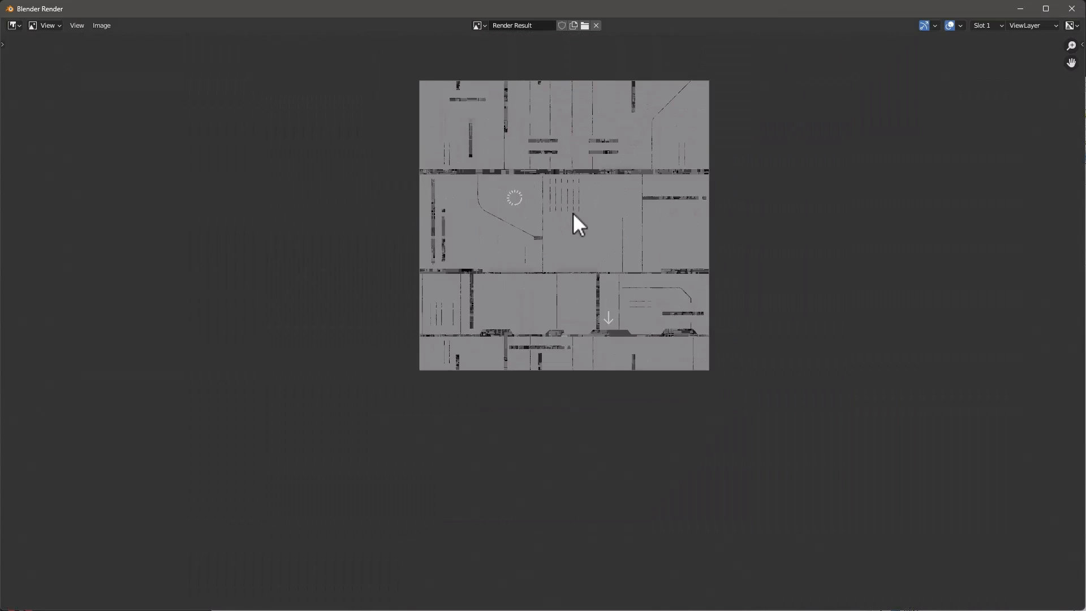
scroll(573, 212, "up", 4)
scroll(806, 450, "up", 5)
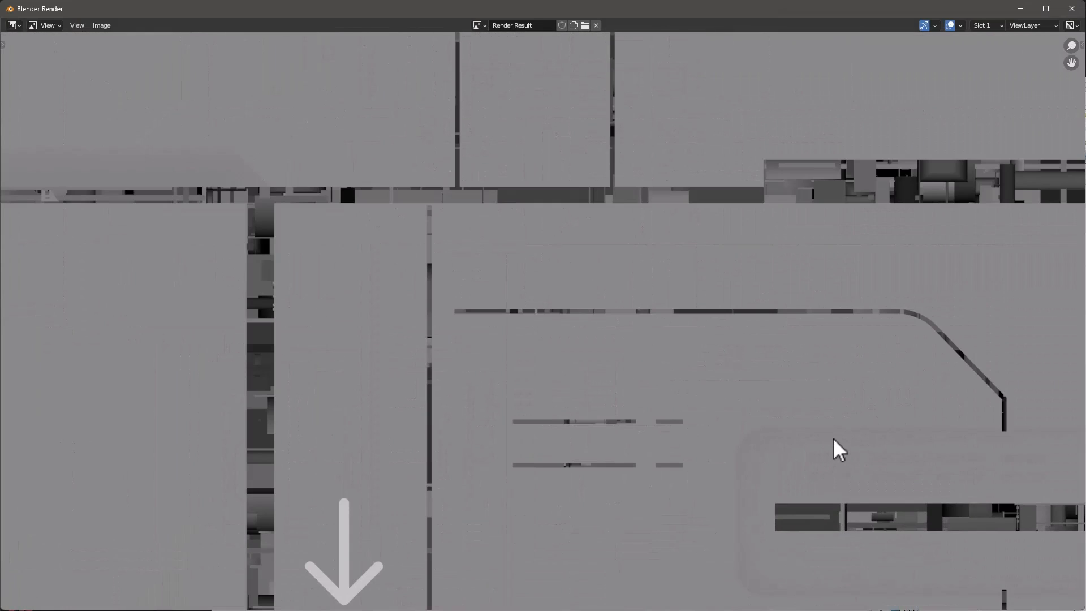
scroll(833, 438, "down", 6)
scroll(901, 356, "up", 3)
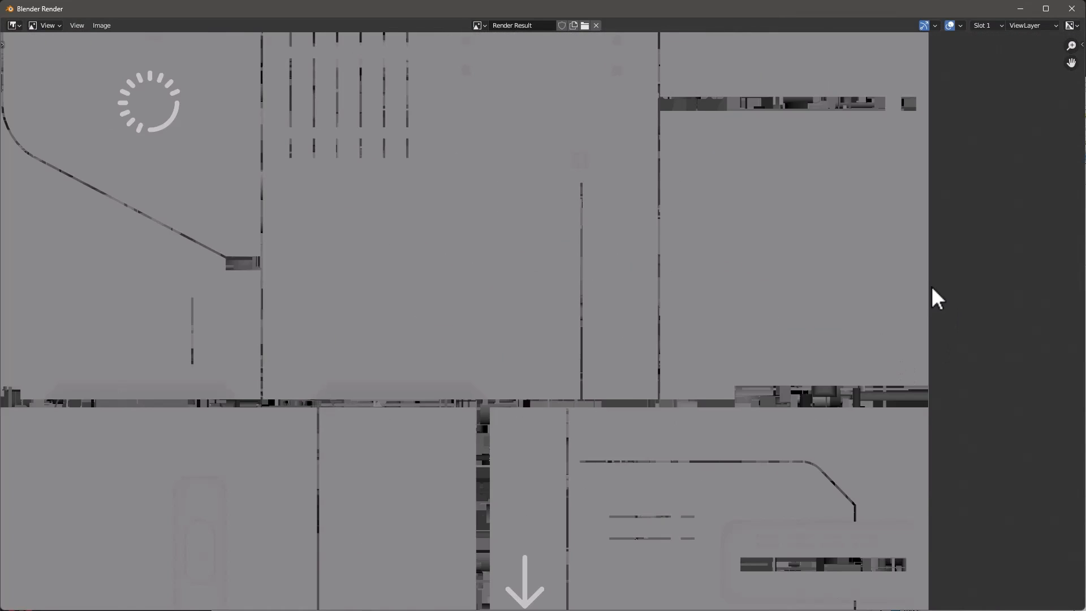
Save the 4K color render as gits-1-trim-color-4K.png in the TrimSheetDemo folder, using PNG format.
key("shift+alt+s")
left_click(865, 199)
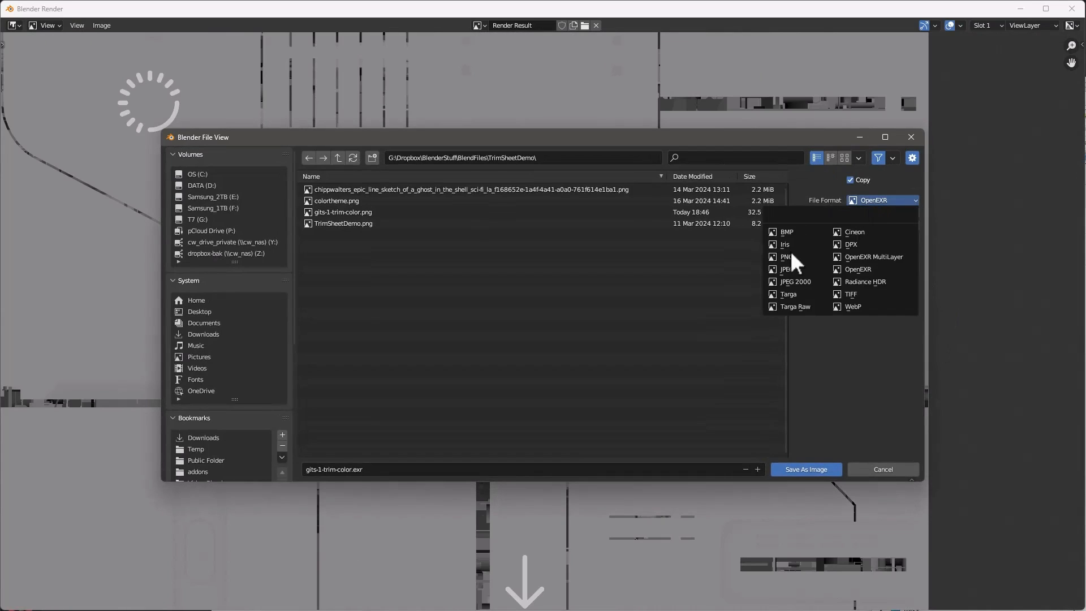
left_click(791, 257)
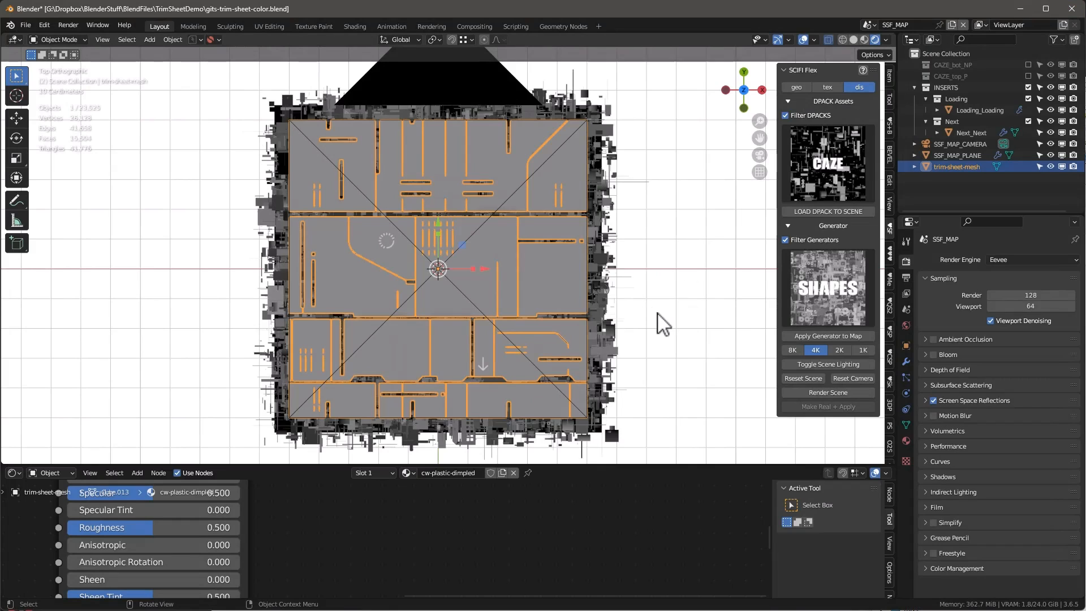
Save the color scene file and save a copy of it in the same folder as gits-trim-sheet-depth.blend.
key("ctrl+s")
key("ctrl+shift+s")
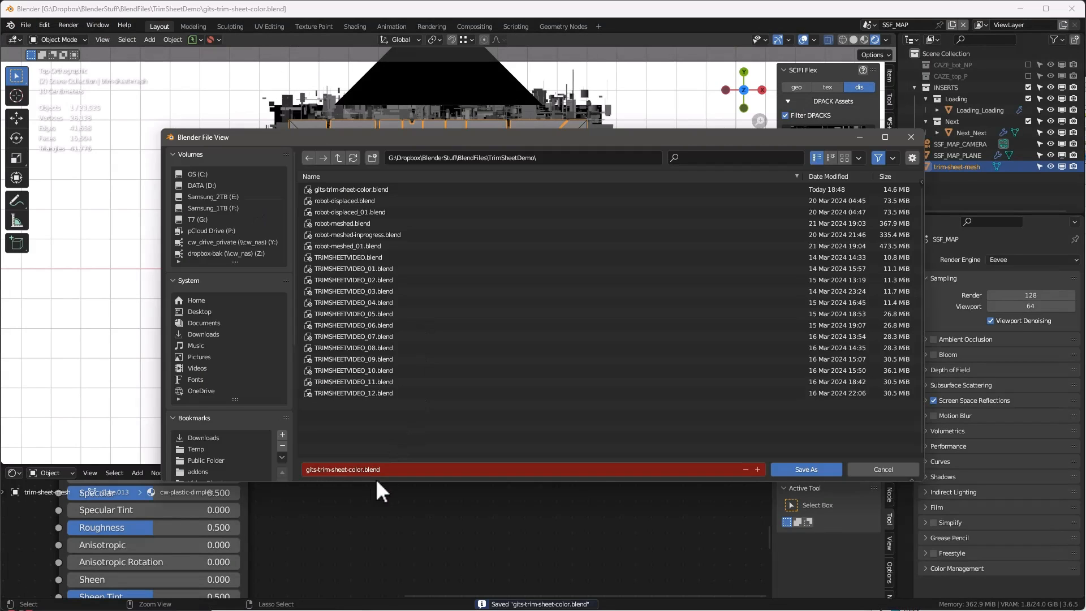
left_click(355, 470)
left_click(355, 469)
key("BackSpace")
key("BackSpace")
key("Delete")
key("Delete")
key("Delete")
type("depth")
key("Return")
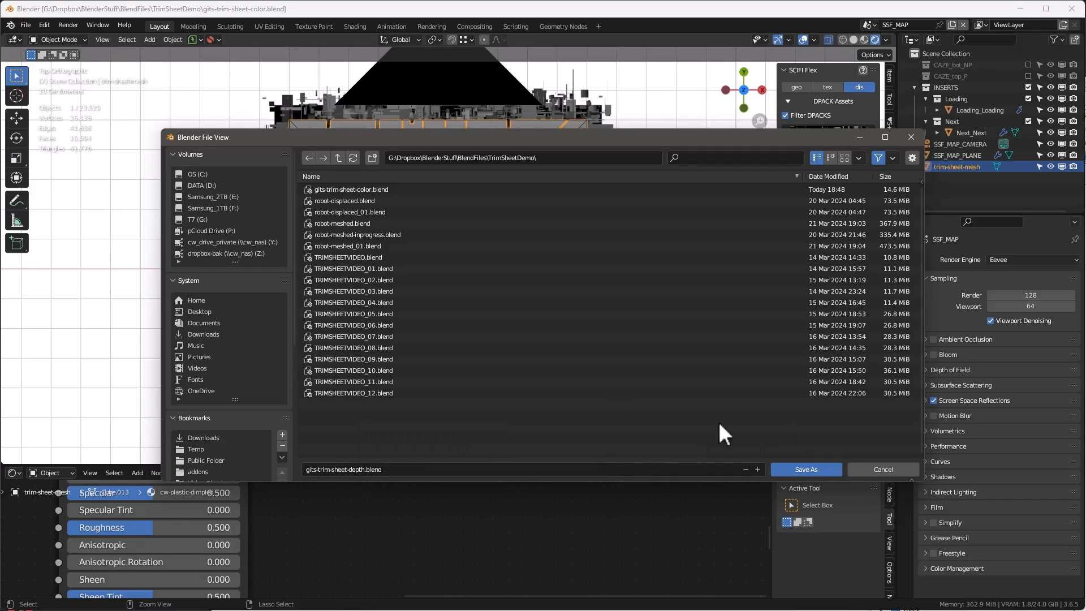
left_click(806, 470)
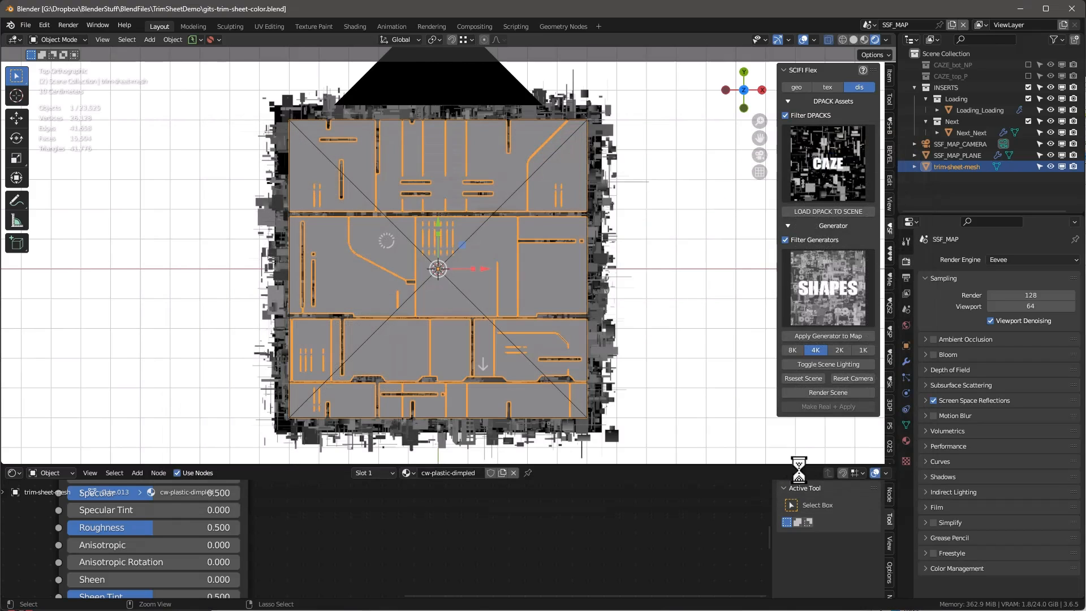
Check the material on the map plane and assign that cw-z-depth material to trim-sheet-mesh.
left_click(593, 339)
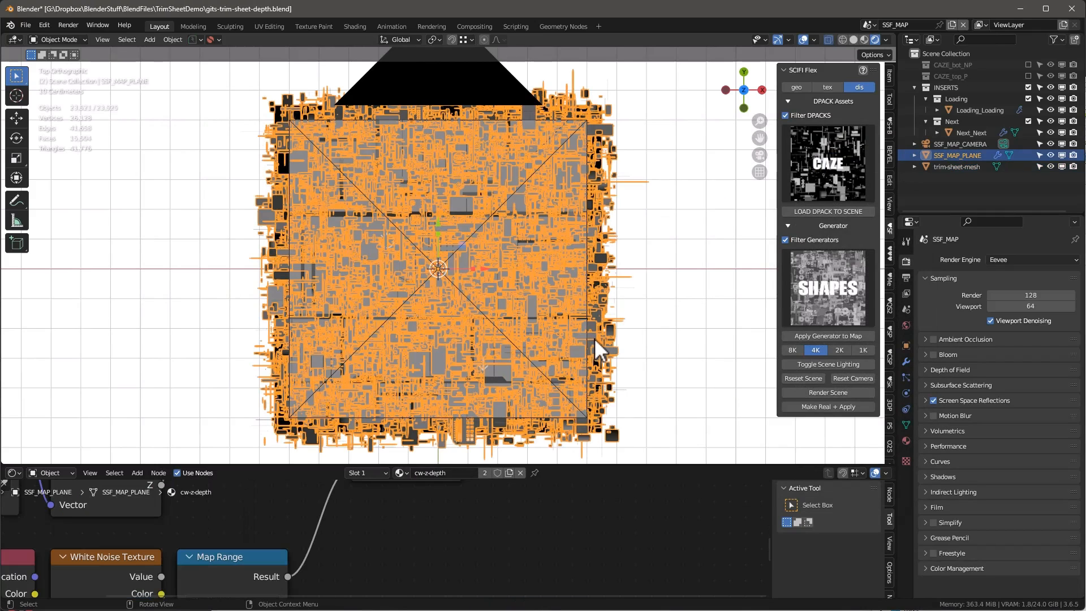
left_click(498, 365)
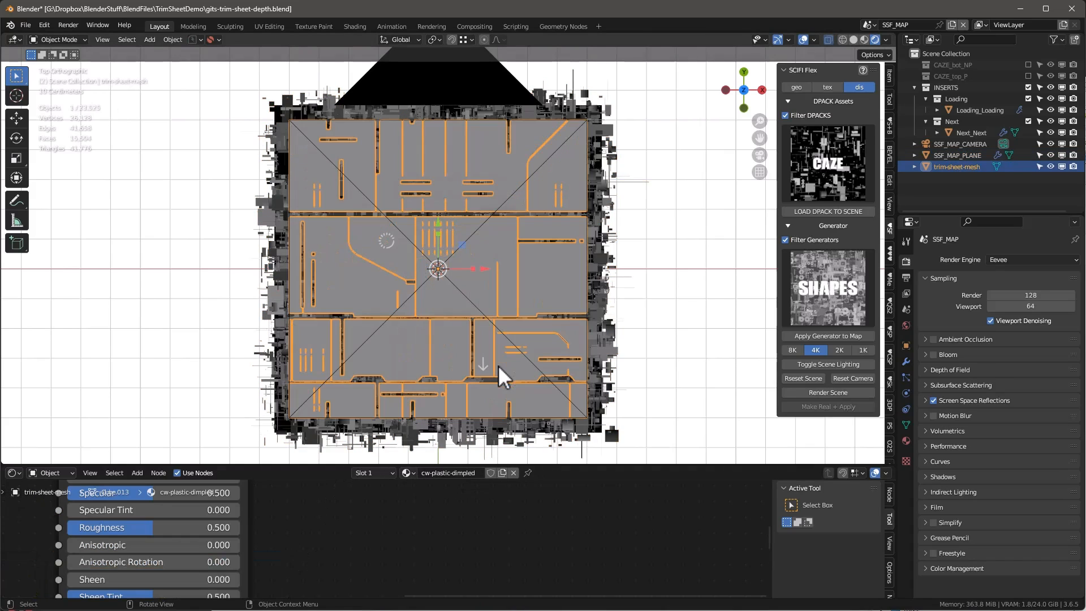
left_click(412, 471)
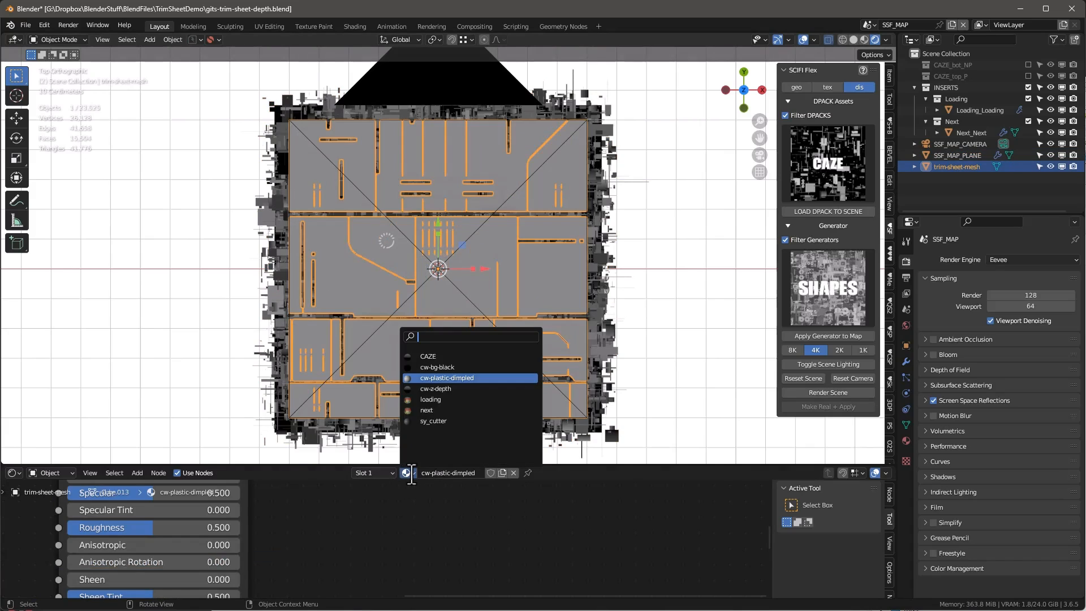
left_click(447, 376)
left_click(674, 348)
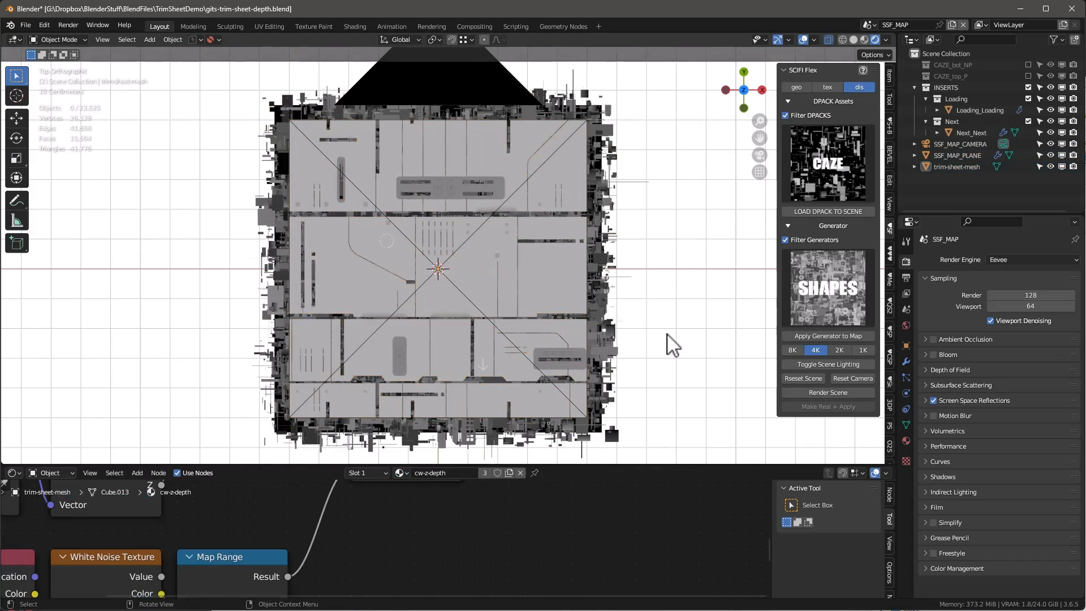
Hide the Next and Loading decals from the viewport and the render.
left_click(485, 367)
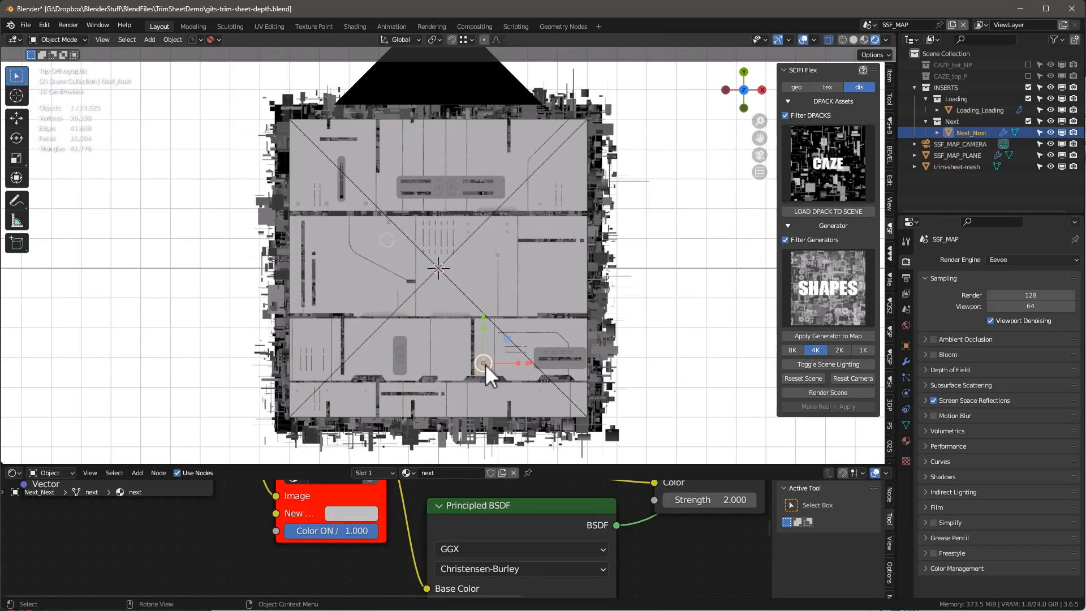
left_click(1049, 133)
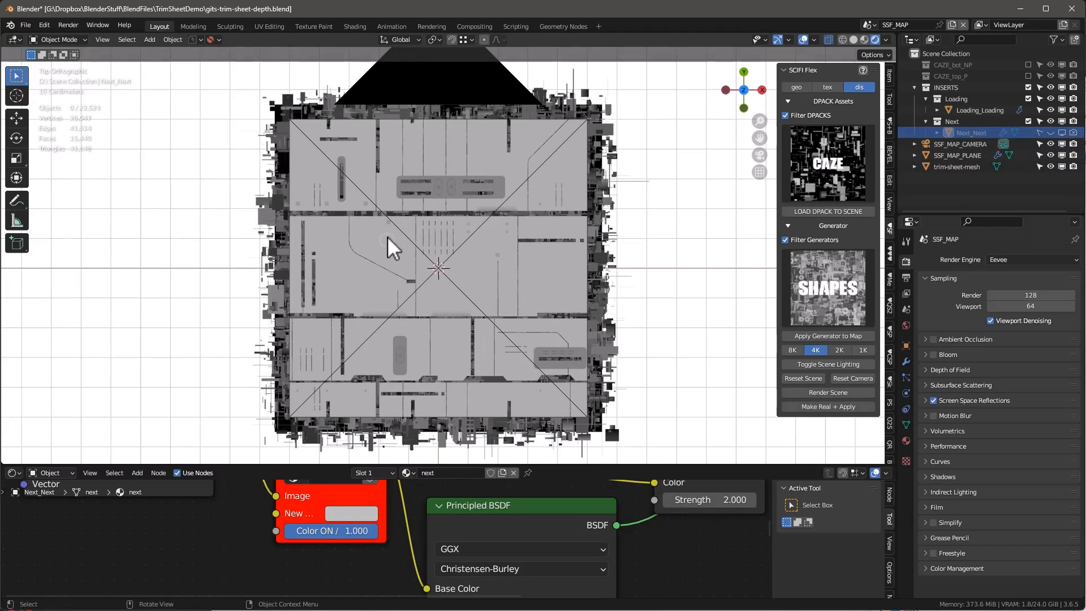
left_click(980, 110)
left_click(1051, 109)
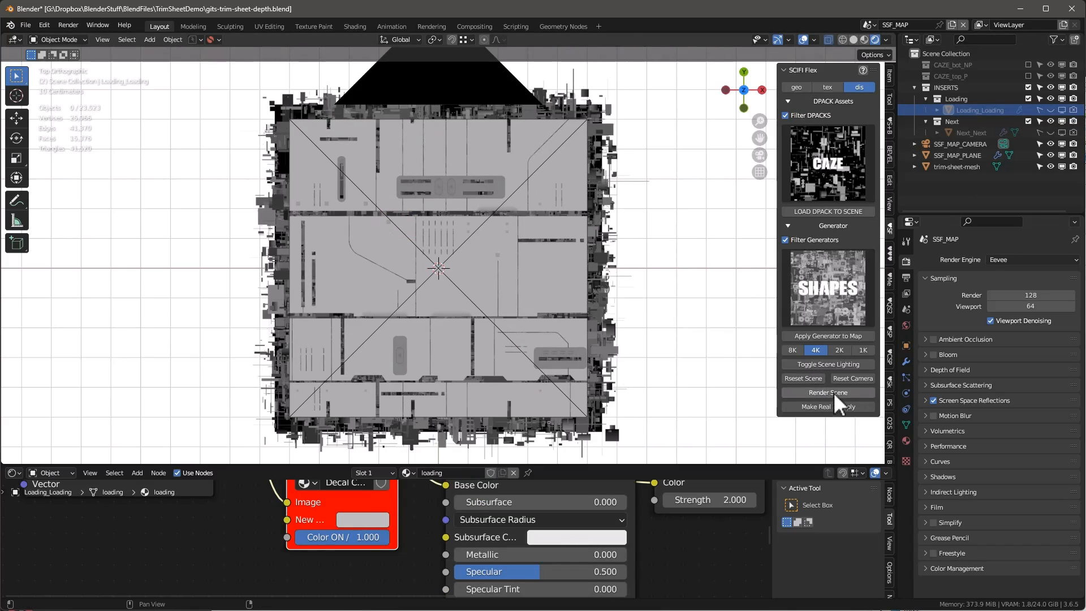
Toggle the scene lighting to the black background, set the map resolution to 8K and render the depth scene.
left_click(825, 364)
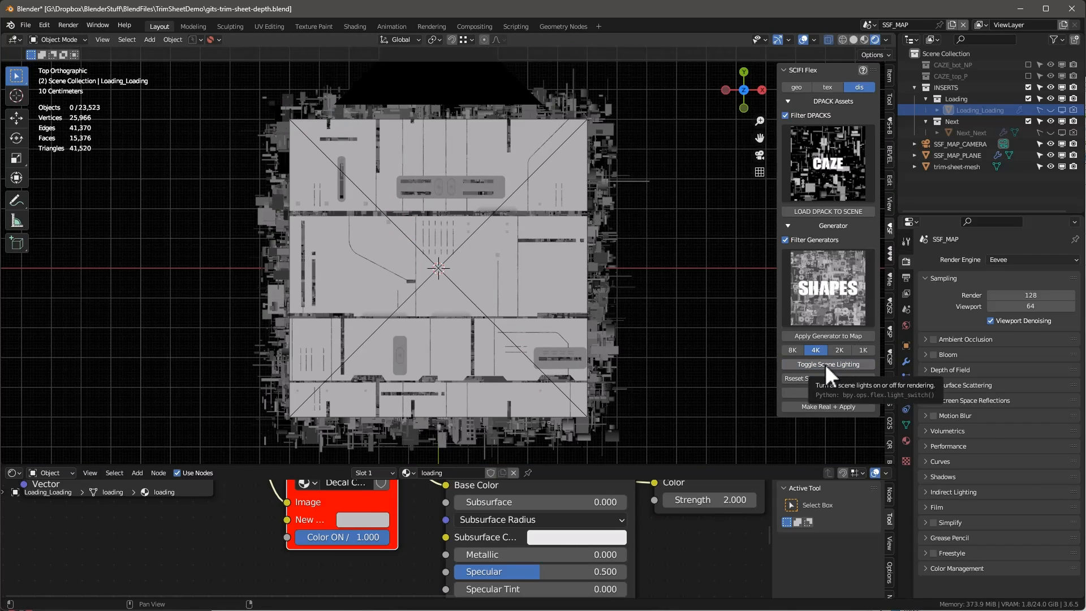
left_click(825, 364)
left_click(825, 364)
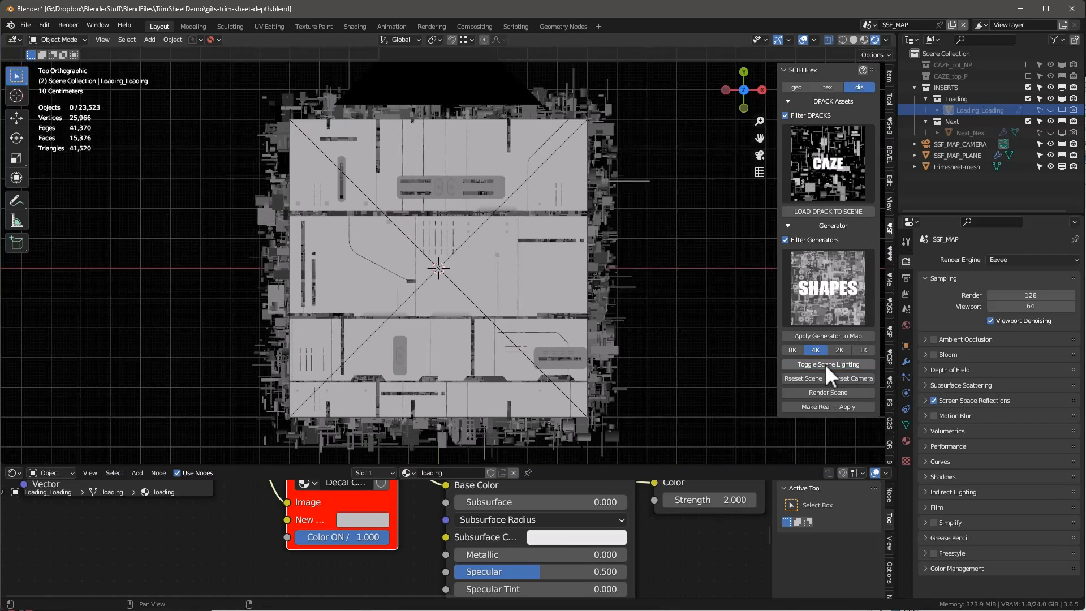
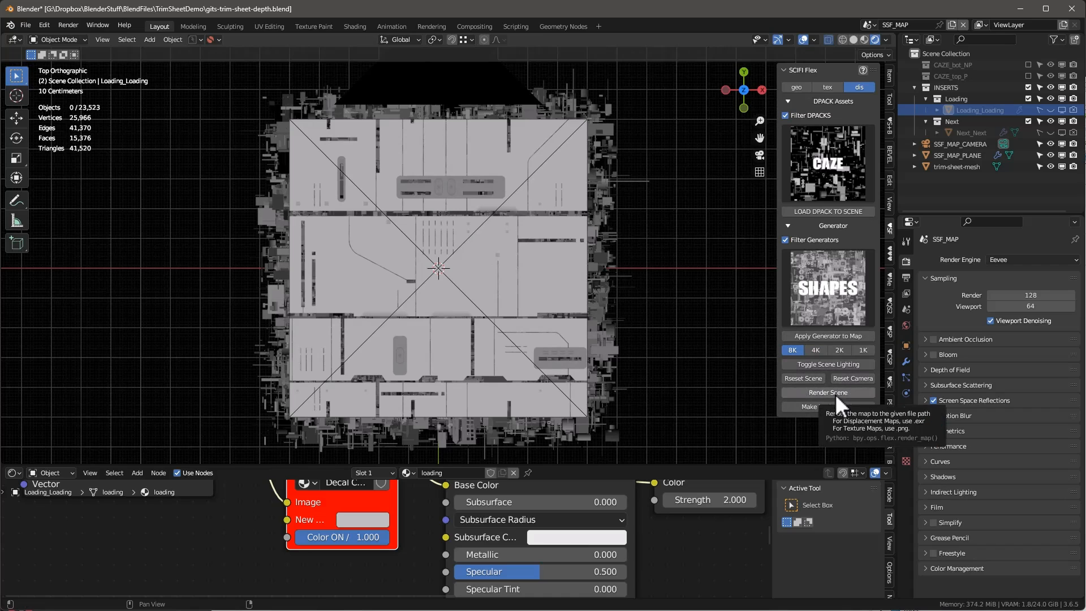
left_click(835, 394)
Examine the rendered depth map as a whole and up close around the recessed panels, grooves and sloped edges.
scroll(612, 138, "up", 4)
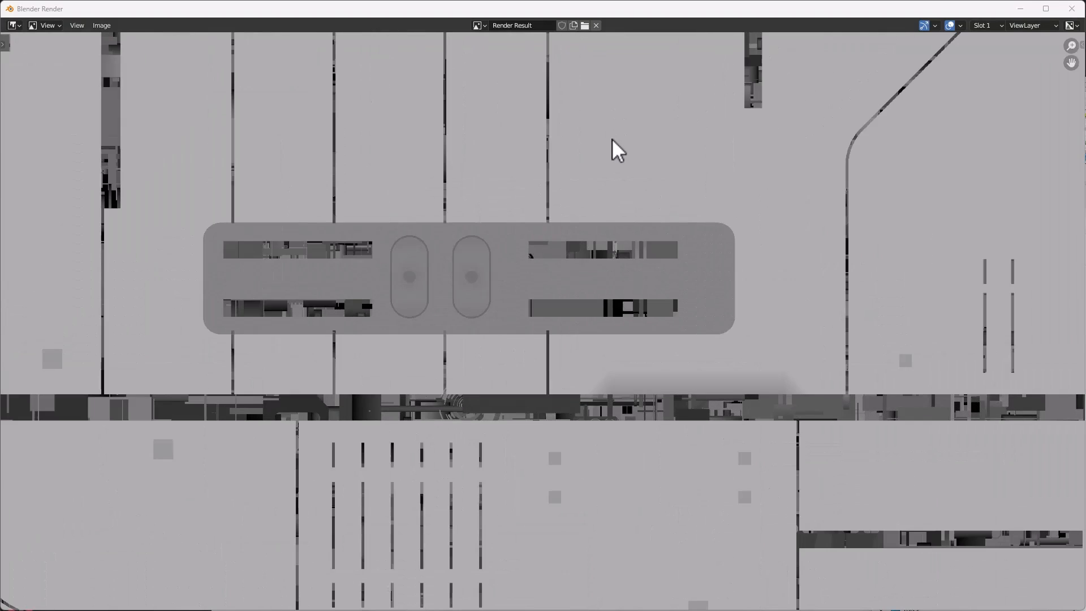
scroll(614, 139, "down", 5)
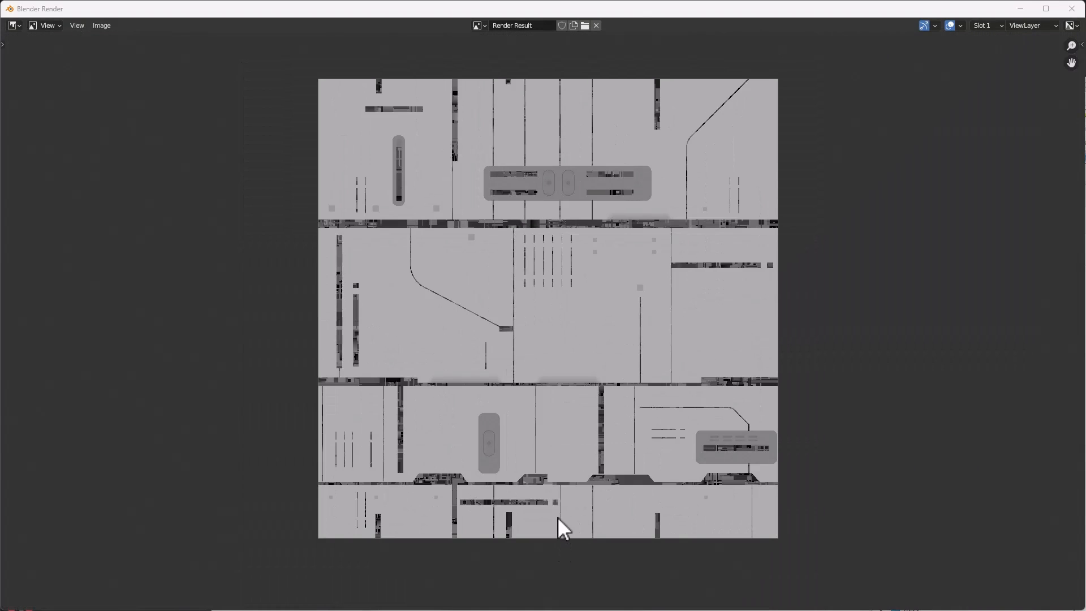
scroll(580, 418, "up", 7)
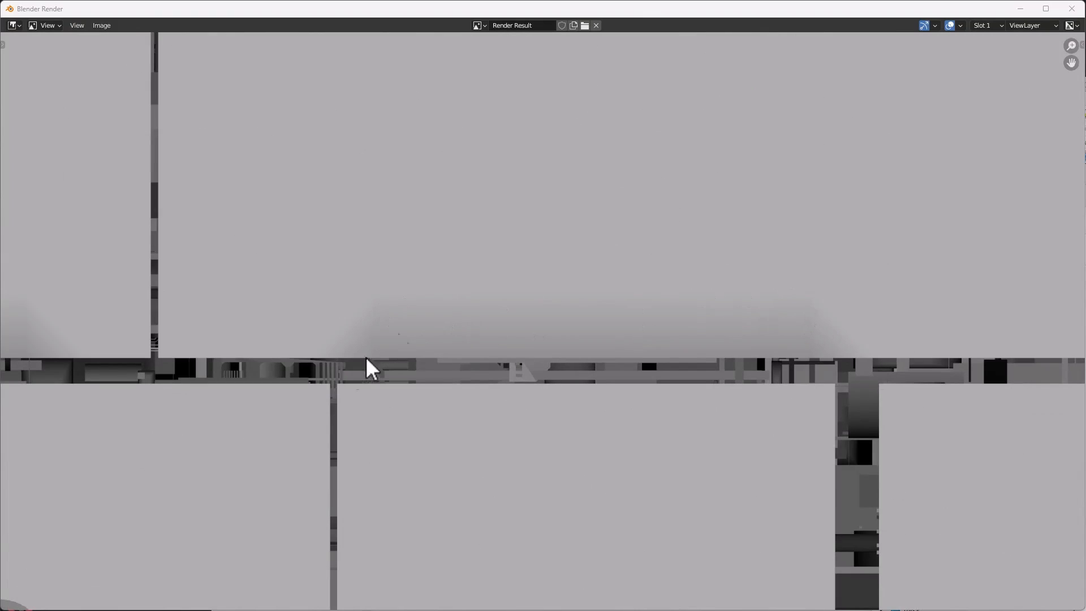
scroll(589, 294, "down", 6)
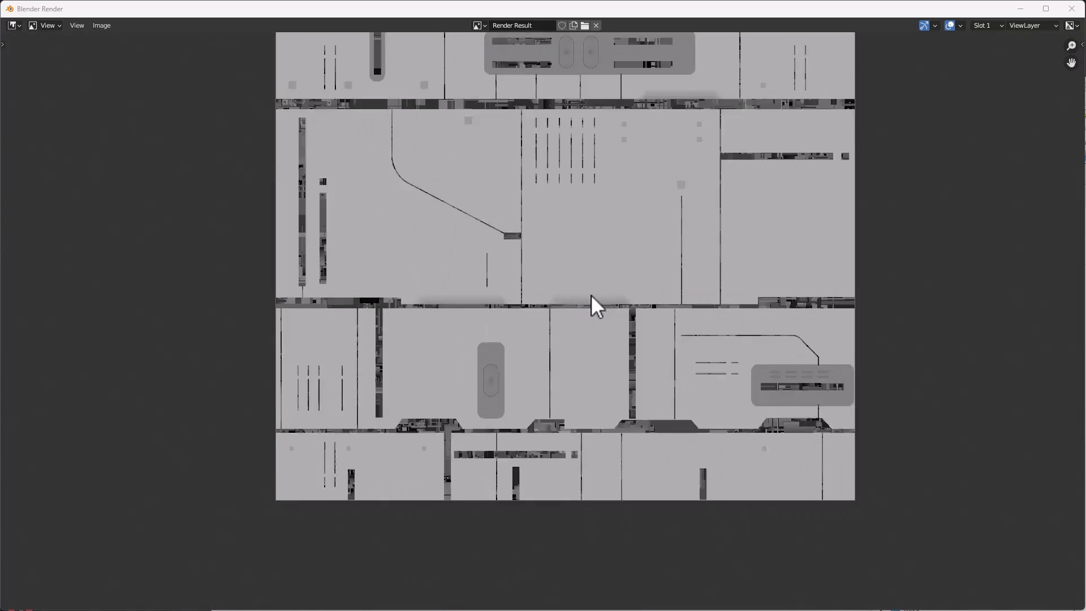
middle_click_drag(623, 257, 617, 244)
scroll(614, 200, "up", 6)
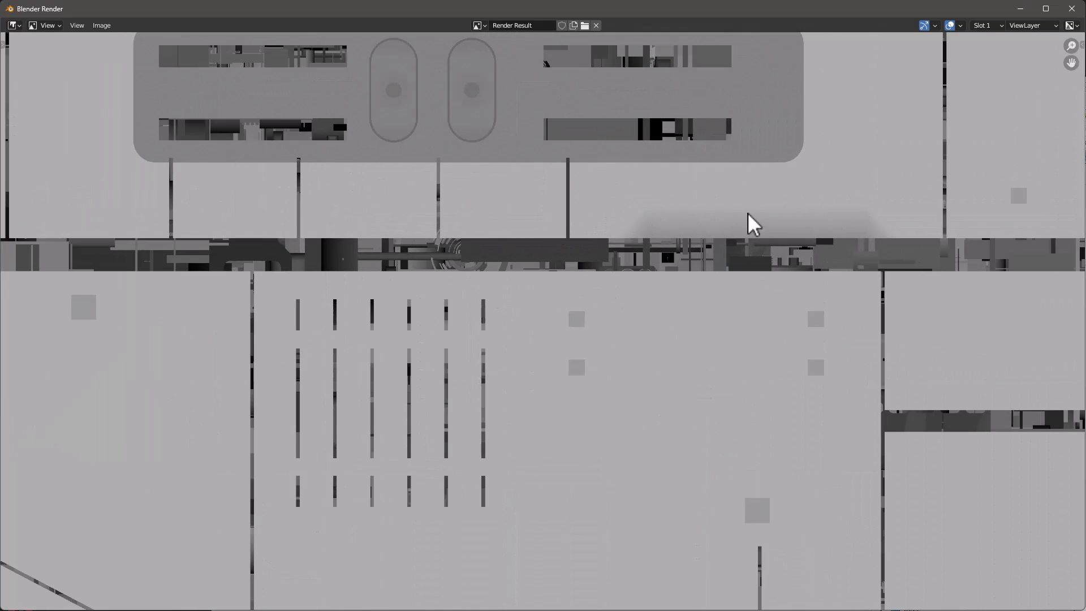
scroll(731, 227, "down", 6)
middle_click_drag(720, 237, 644, 245)
scroll(645, 245, "up", 10)
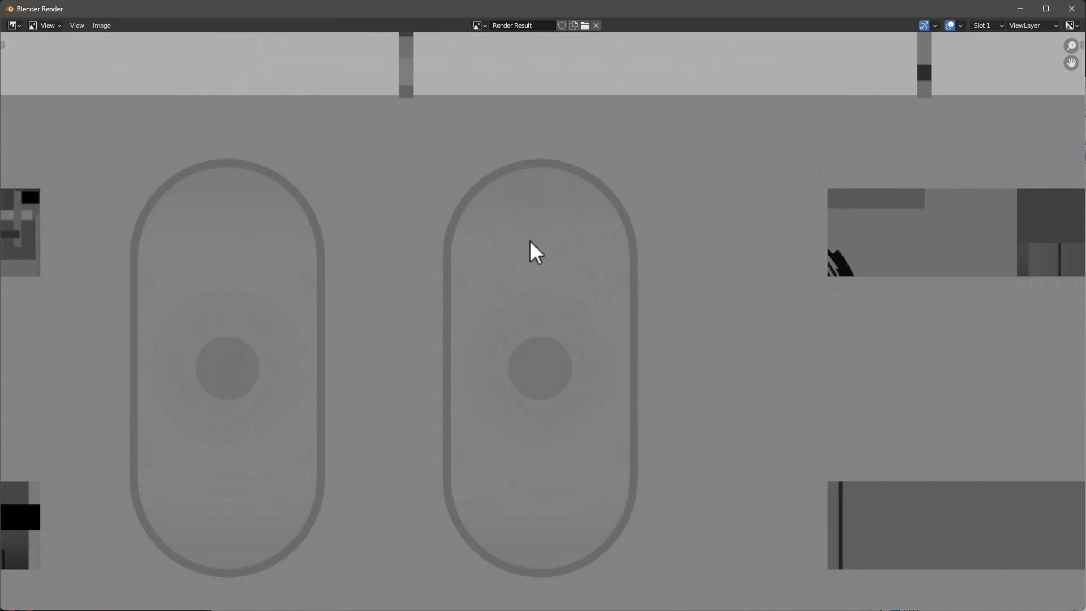
scroll(545, 212, "down", 10)
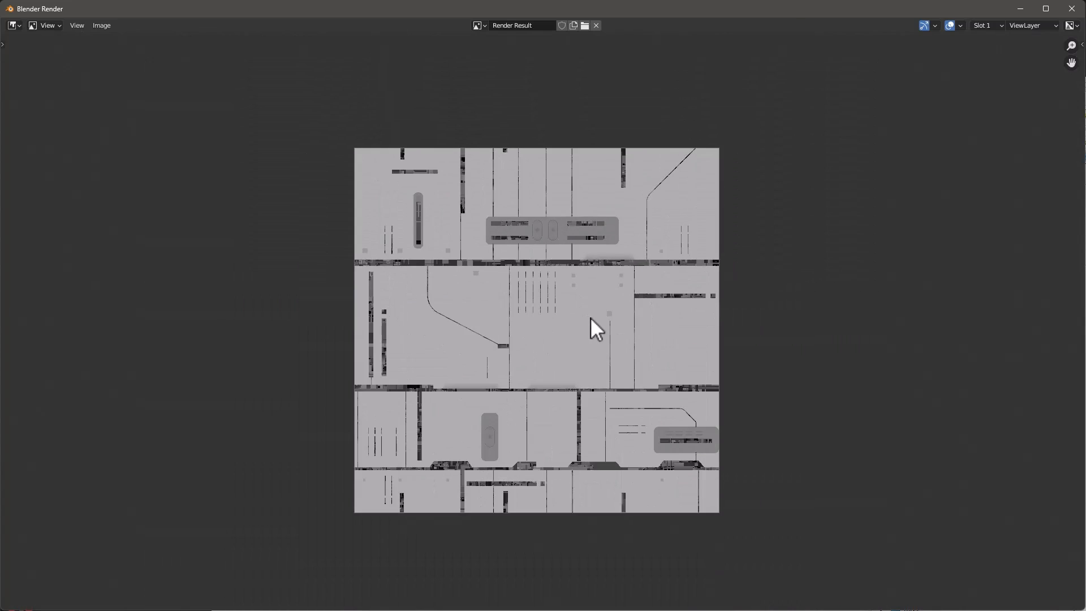
scroll(612, 310, "up", 1)
scroll(509, 297, "down", 1)
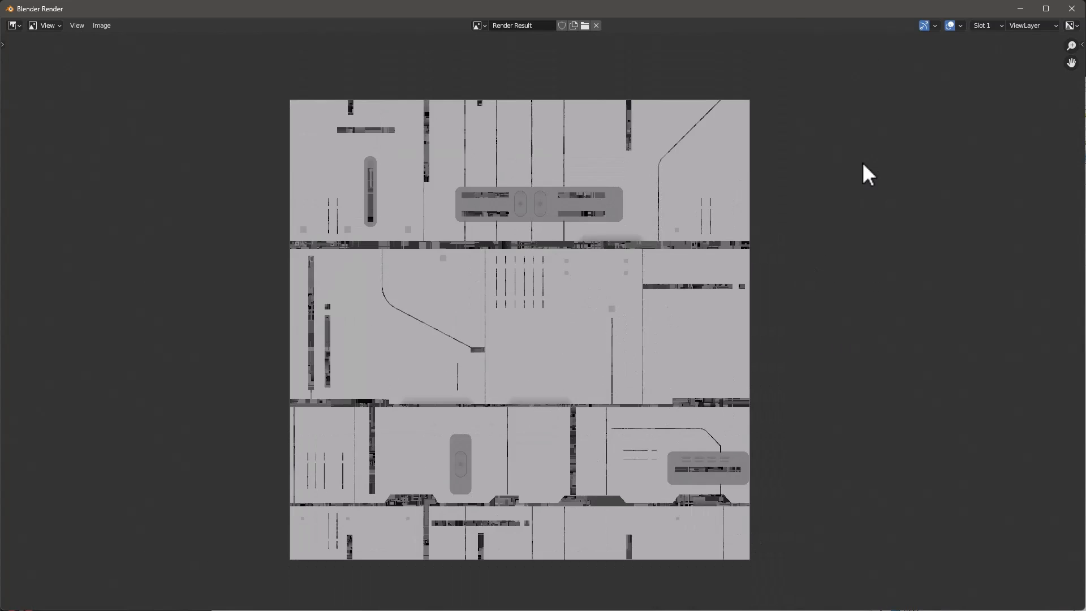
Save the depth render as gits-1-trim-depth-8K.exr in OpenEXR format with half-float color depth and close the render window.
key("shift+alt+s")
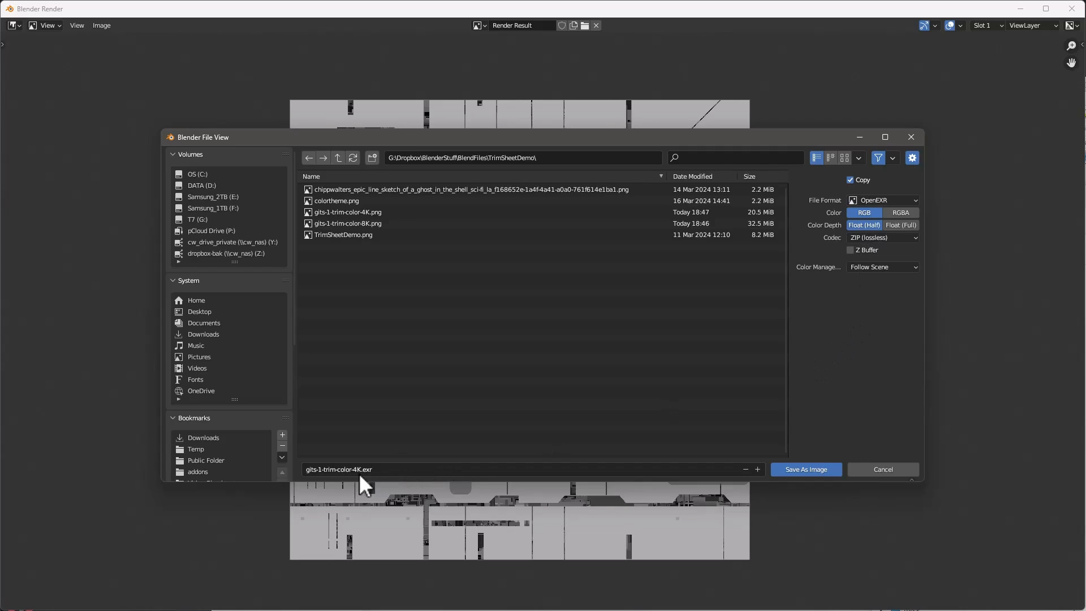
double_click(343, 470)
type("depth")
key("Right")
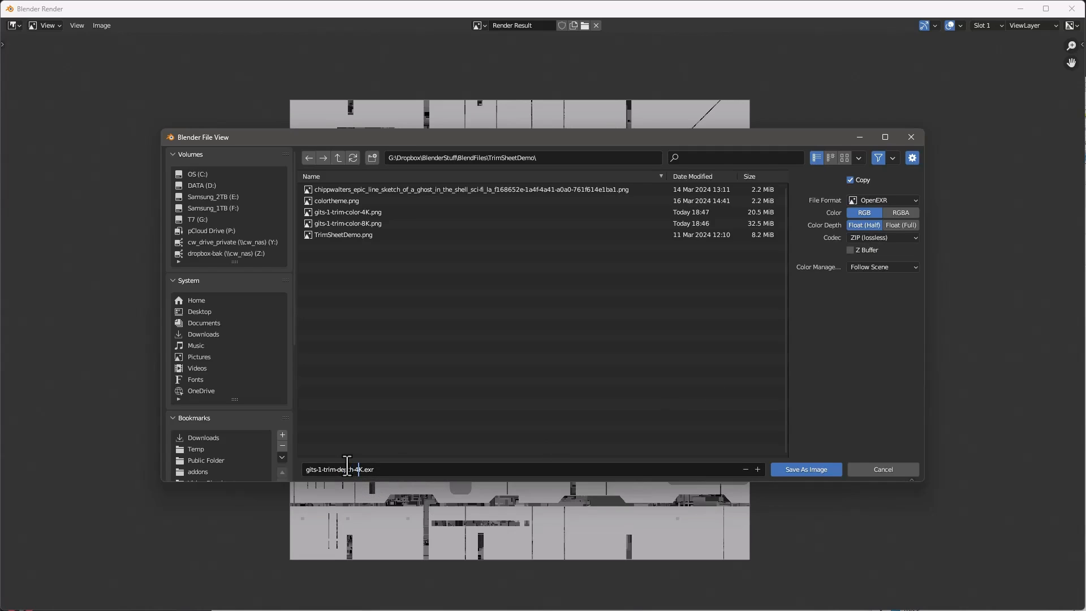
key("BackSpace")
type("8")
left_click(546, 324)
left_click(803, 470)
key("Escape")
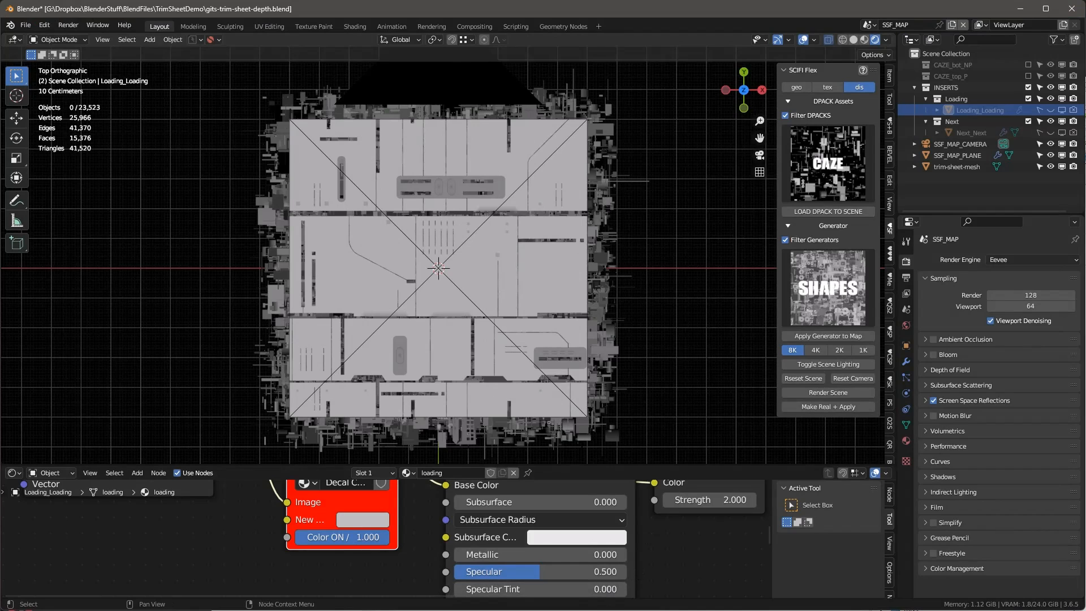
Save the depth scene file and start a new General file.
left_click(870, 25)
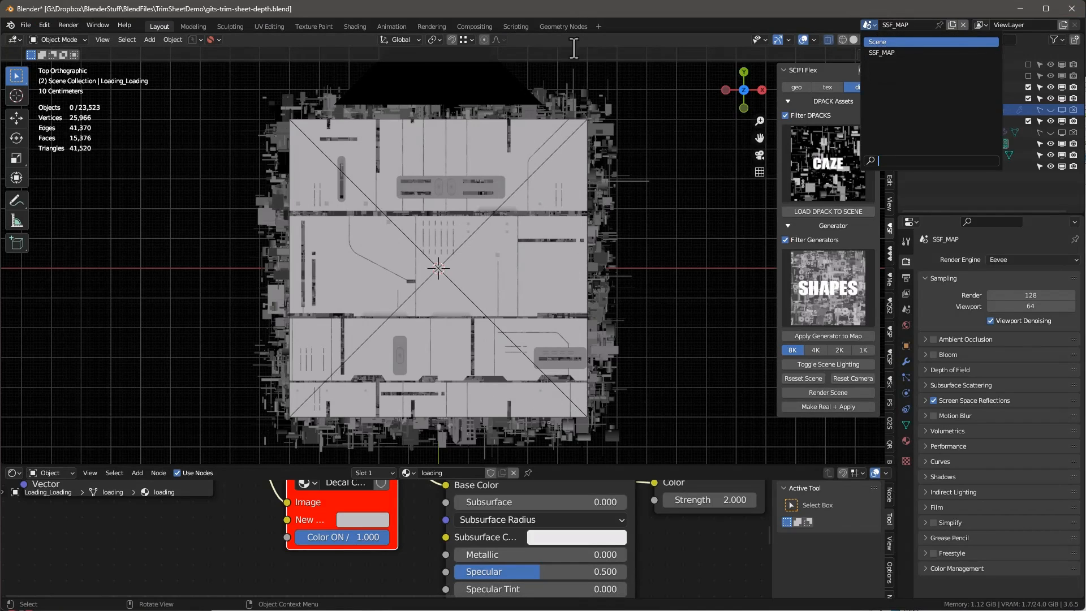
key("ctrl+s")
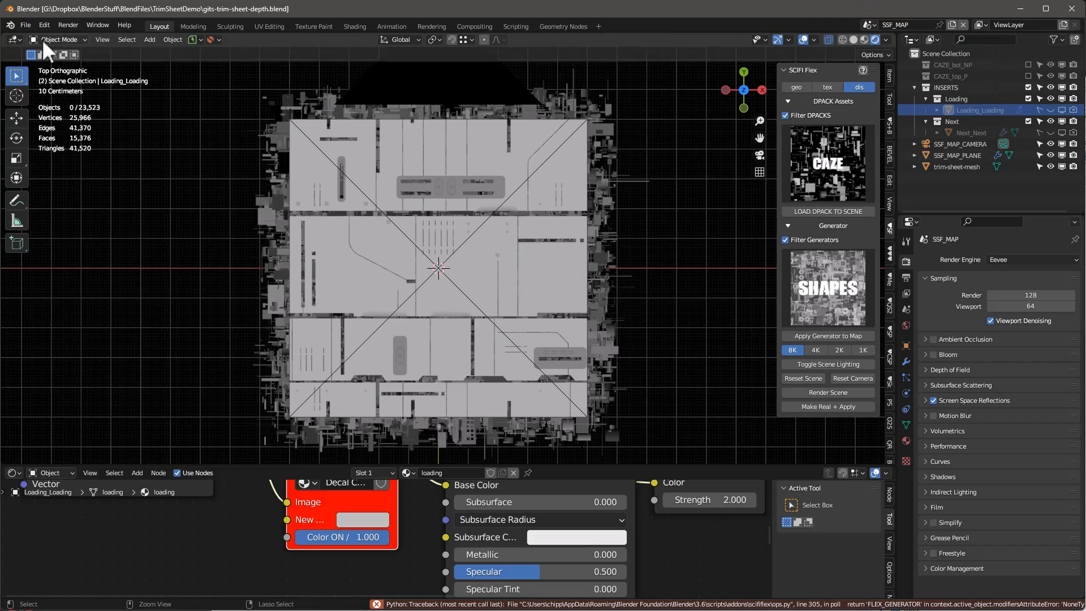
left_click(26, 25)
mouse_move(31, 39)
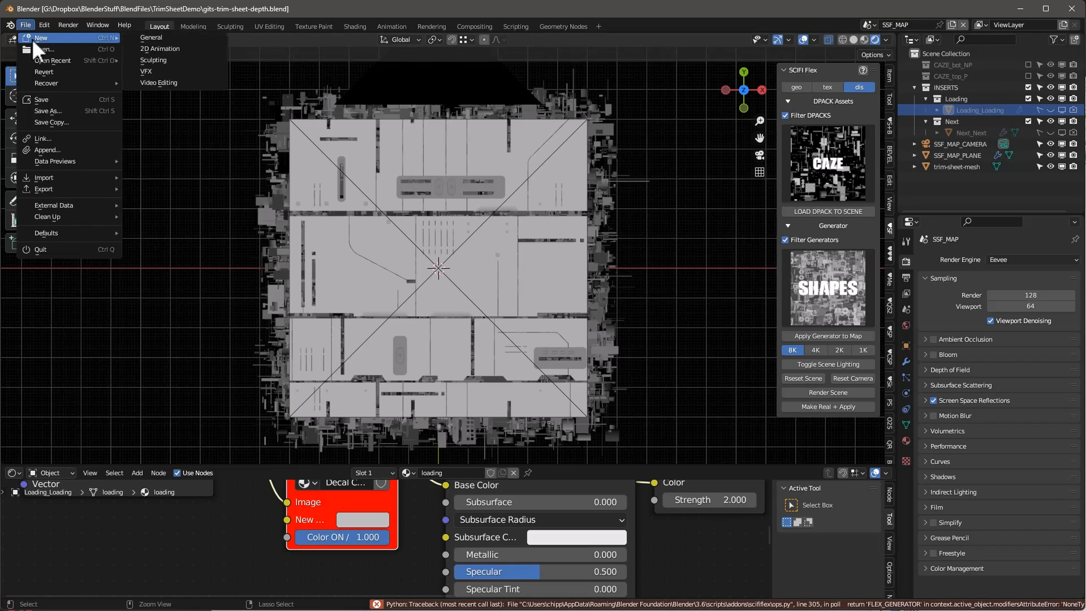
left_click(192, 39)
Select the default box and add a Bevel modifier to it.
middle_click_drag(477, 237, 460, 268)
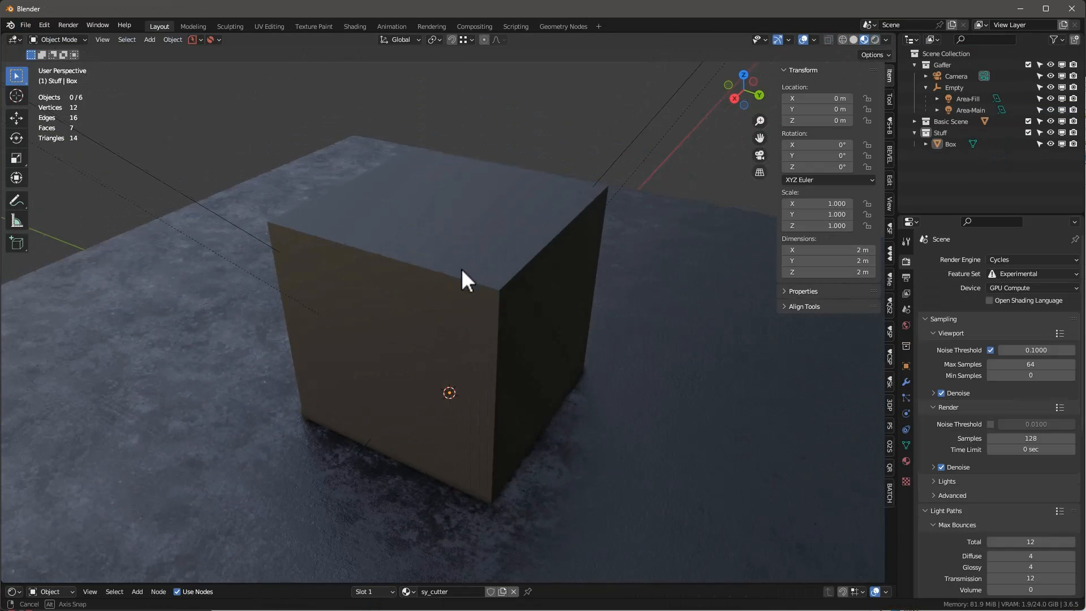
left_click(453, 220)
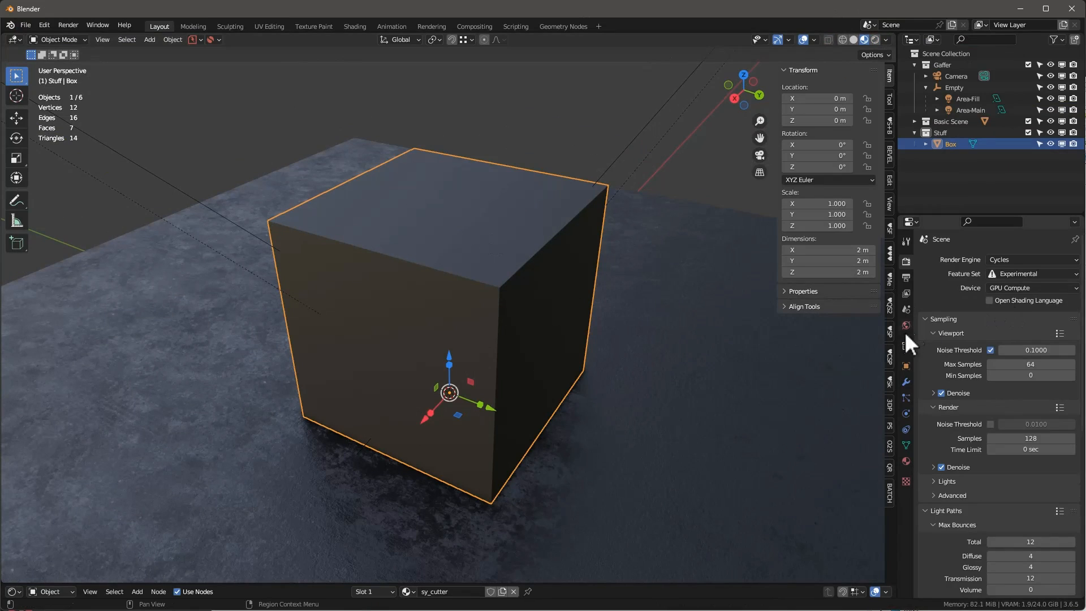
left_click(907, 382)
left_click(962, 259)
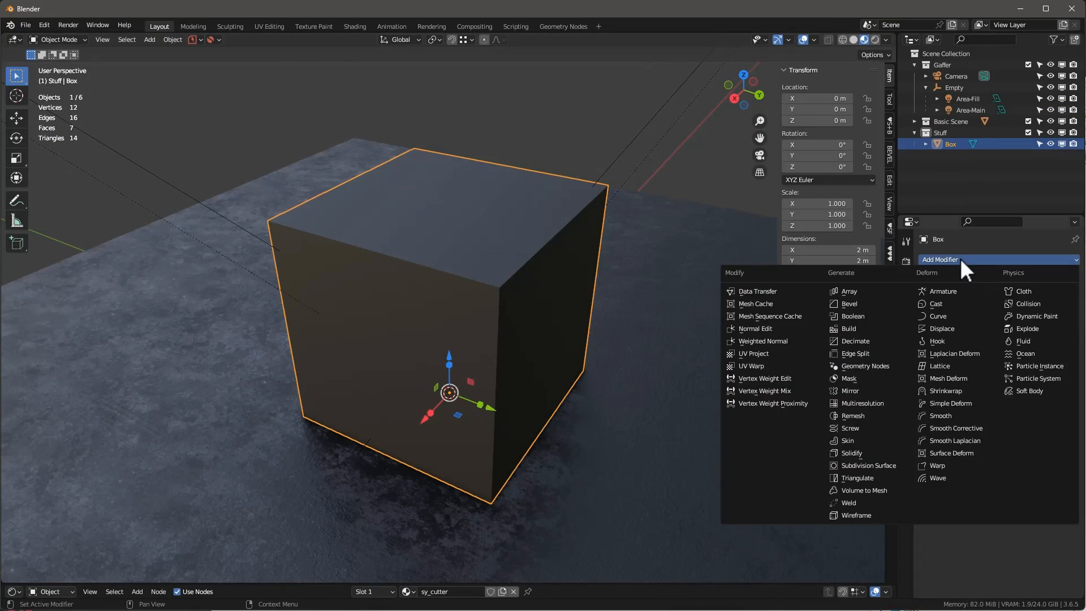
left_click(860, 305)
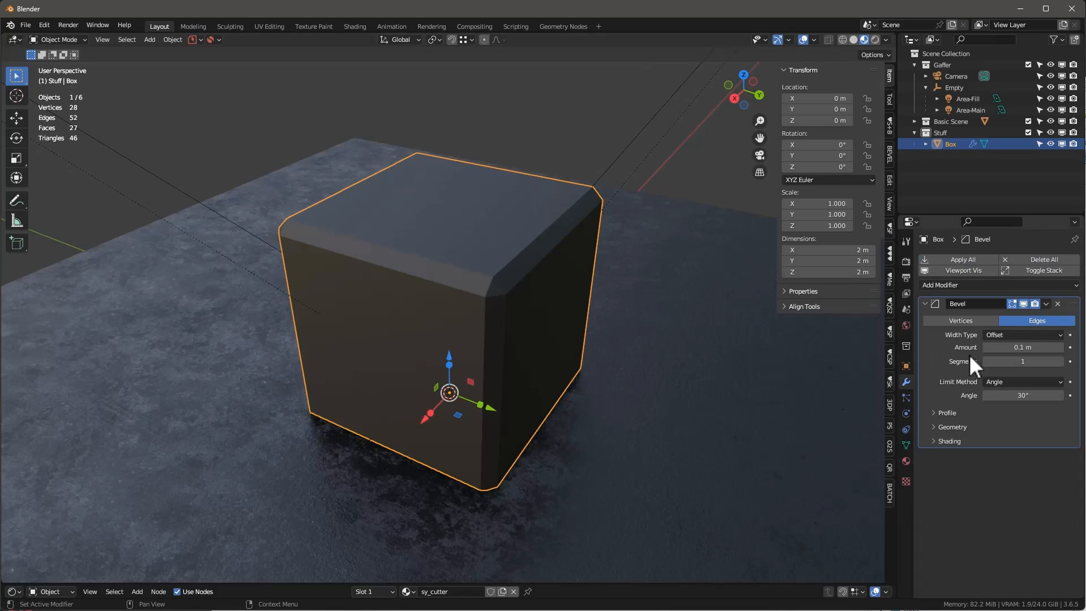
Increase the Bevel modifier's amount on the box to about 0.16 m.
scroll(503, 312, "up", 3)
mouse_move(500, 308)
middle_mouse_down()
mouse_move(490, 261)
mouse_move(496, 314)
middle_mouse_up()
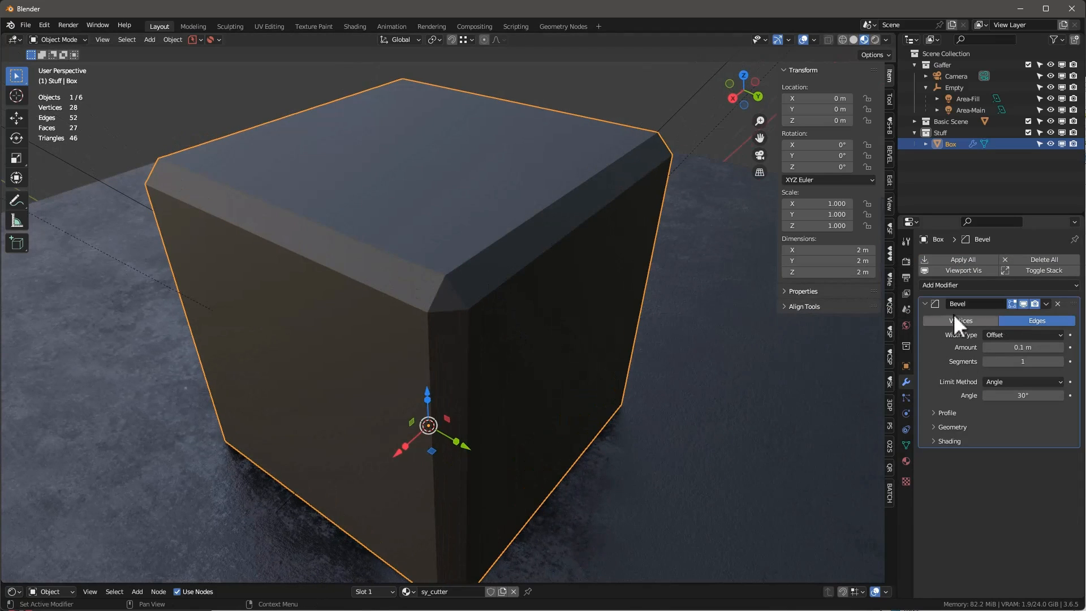
left_click_drag(1023, 347, 1041, 346)
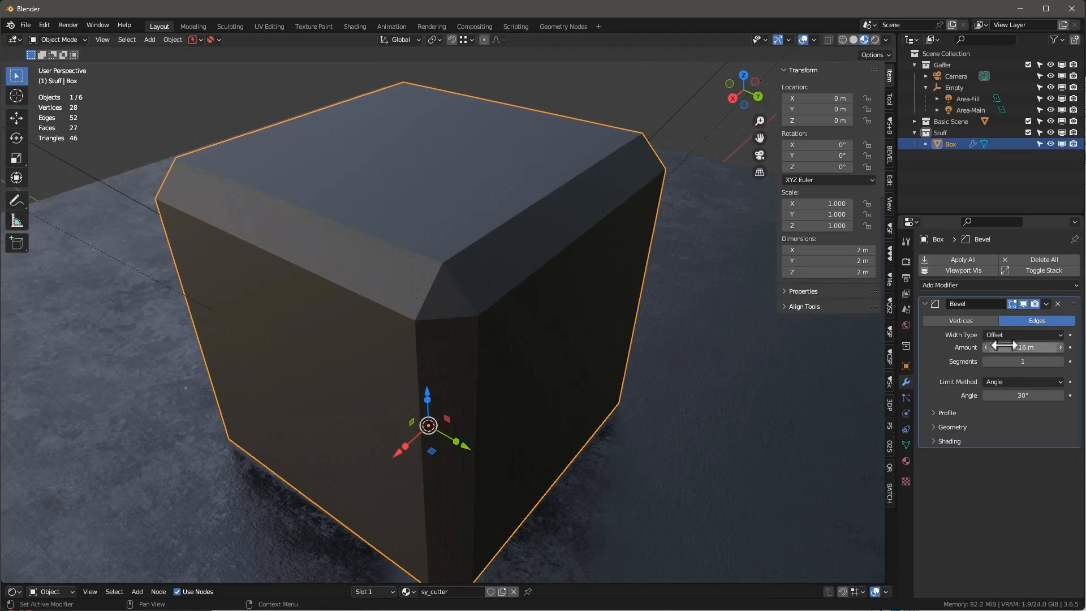
Add a second Bevel modifier to the box with 8 segments and an amount of 0.012 m.
scroll(470, 218, "down", 2)
left_click(964, 287)
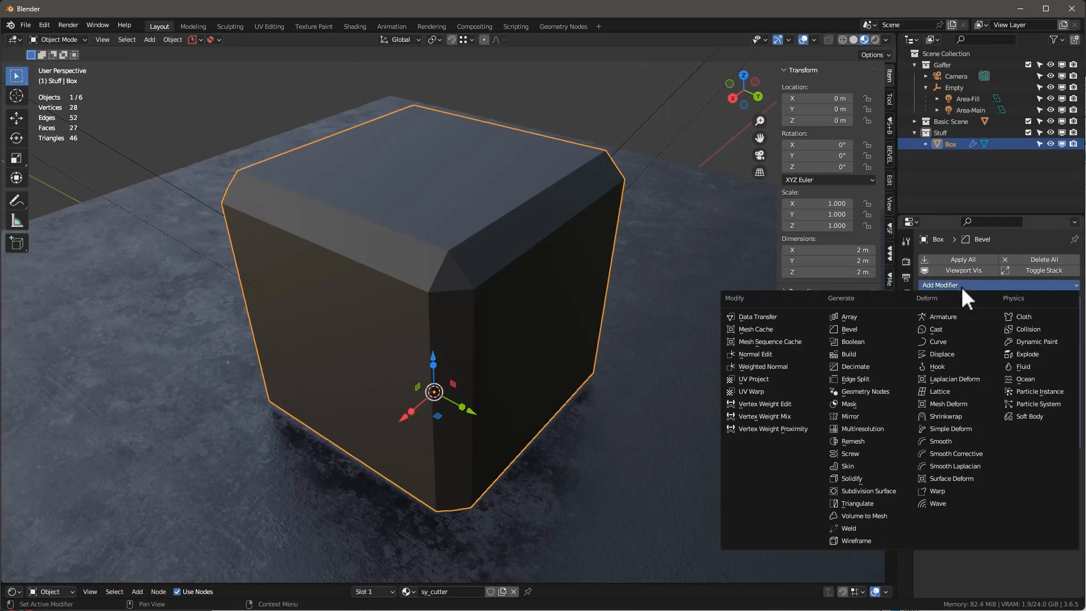
left_click(863, 332)
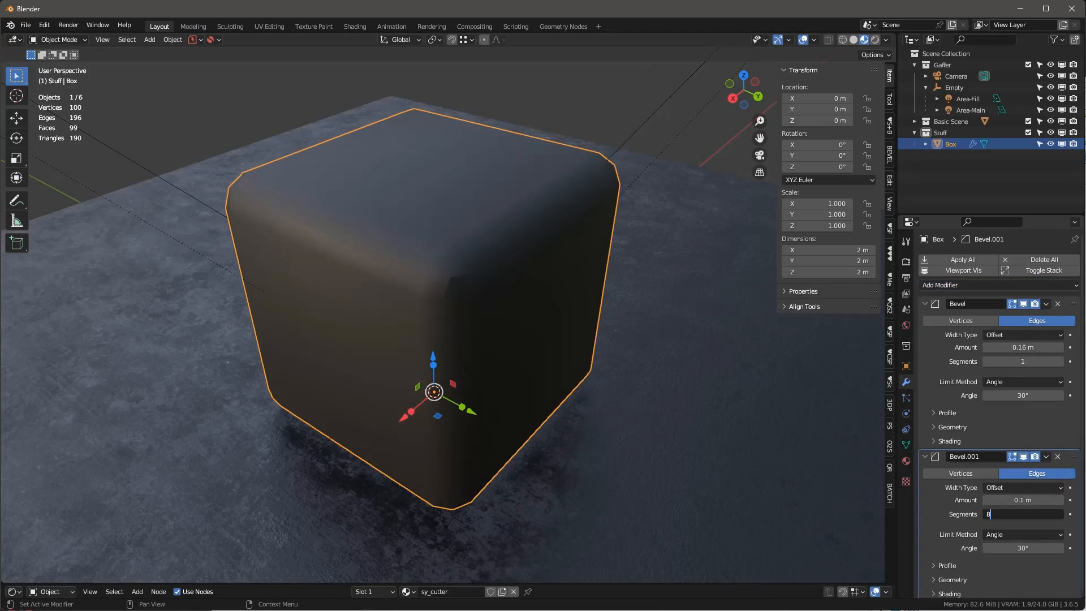
left_click_drag(1018, 514, 988, 500)
scroll(498, 288, "up", 2)
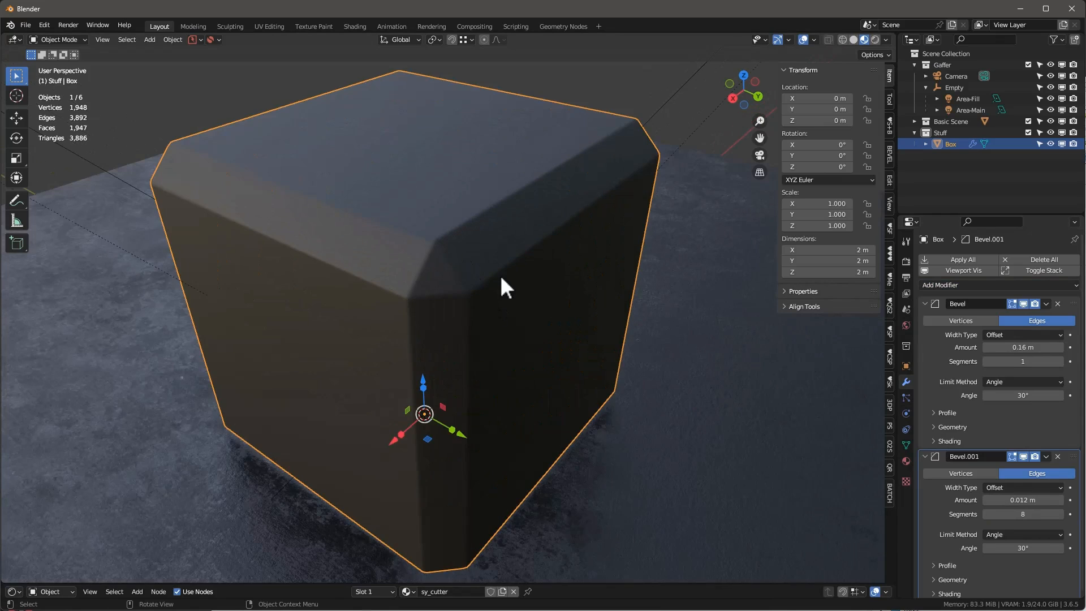
Enter Edit Mode on the box and unwrap all its faces with Cube Projection.
key("Tab")
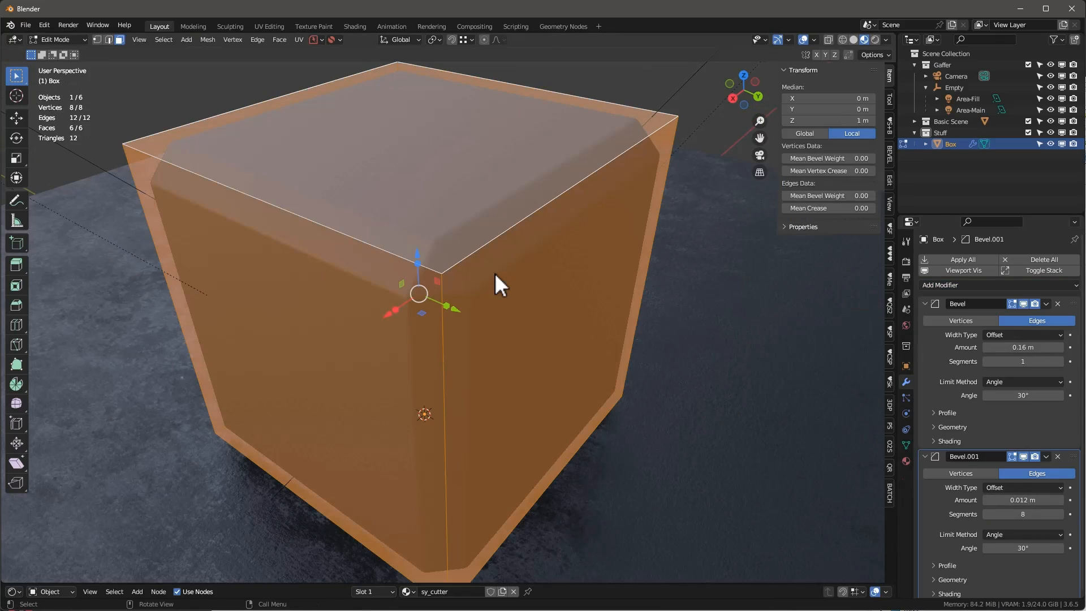
key("u")
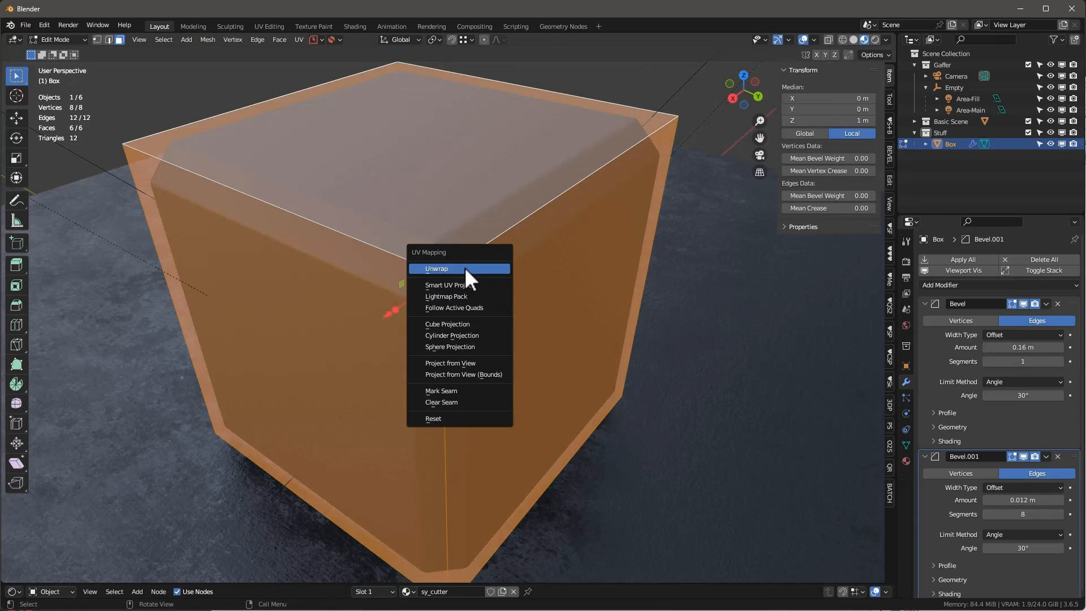
key("u")
left_click(477, 315)
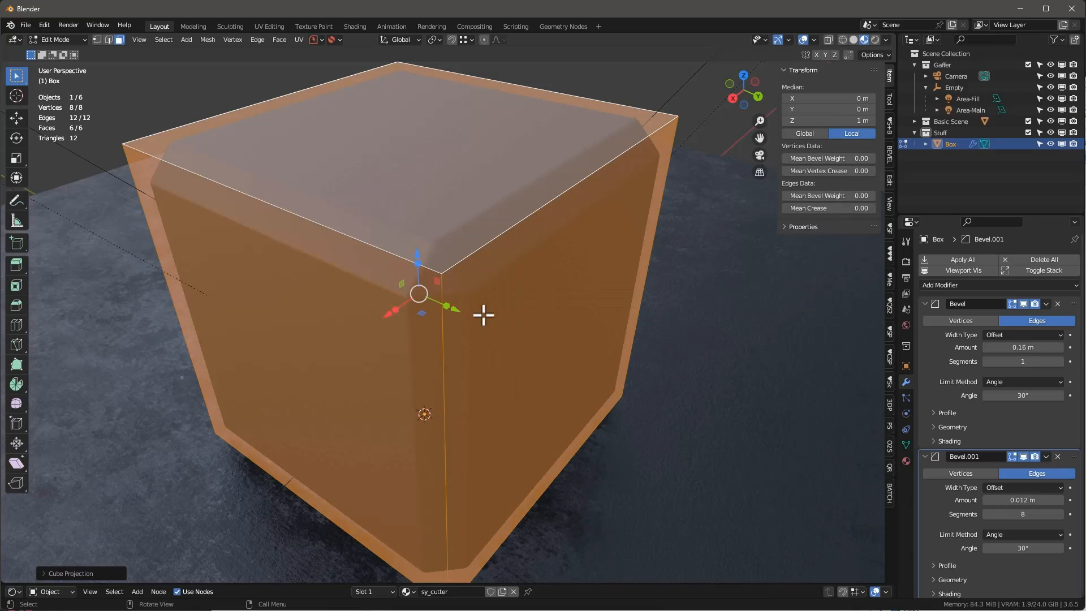
Unwrap the box with Smart UV Project at its default settings in the UV Editing workspace, and return to the Layout workspace.
left_click(263, 25)
scroll(712, 364, "up", 2)
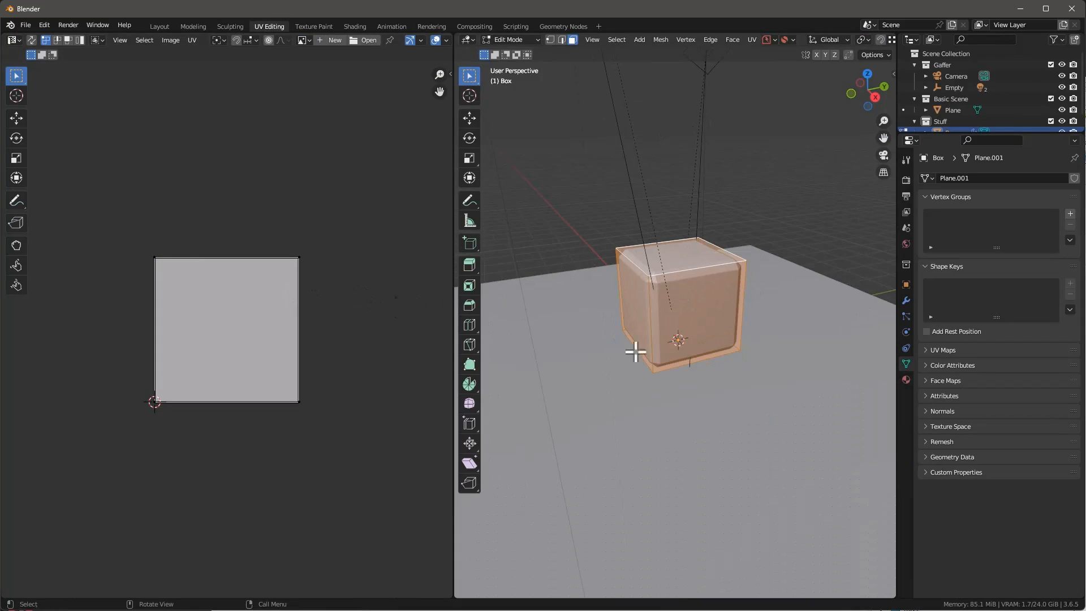
middle_click_drag(635, 352, 669, 291)
key("u")
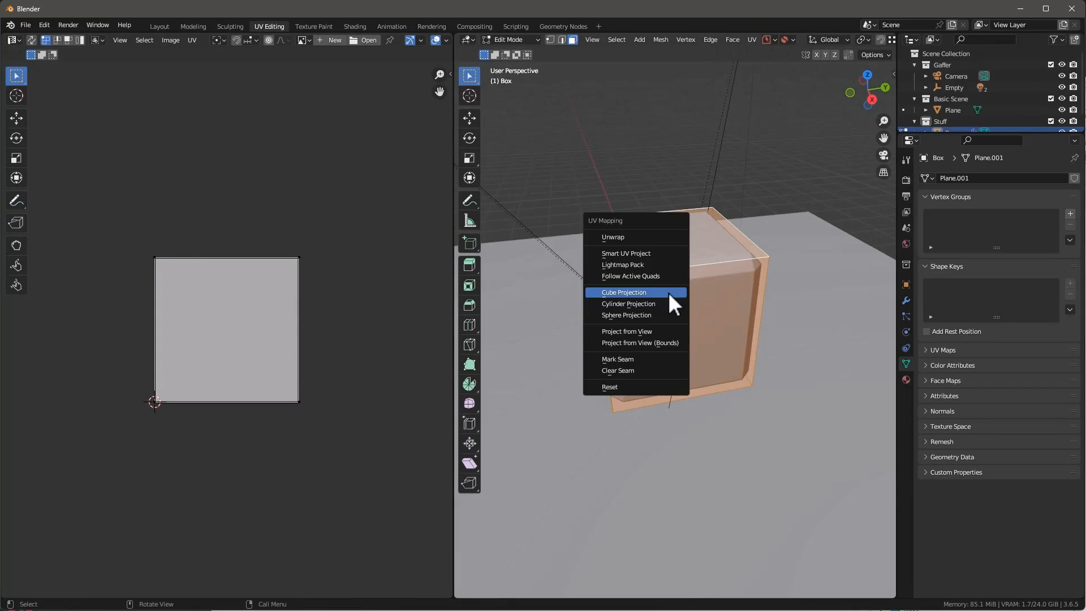
left_click(649, 254)
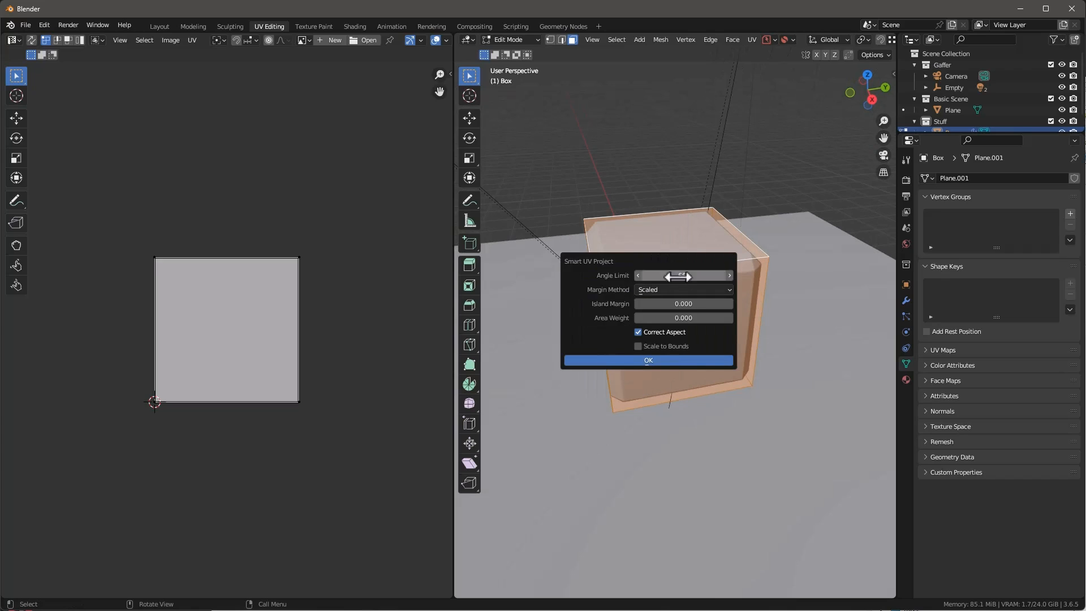
left_click(656, 360)
scroll(206, 314, "up", 5)
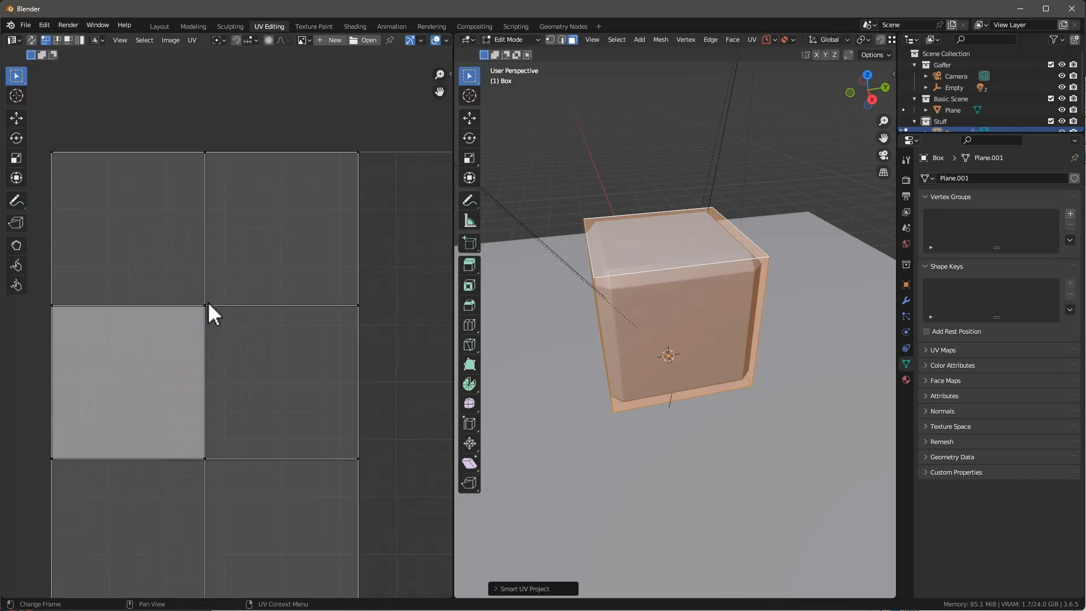
scroll(209, 312, "down", 4)
middle_click_drag(622, 327, 690, 345)
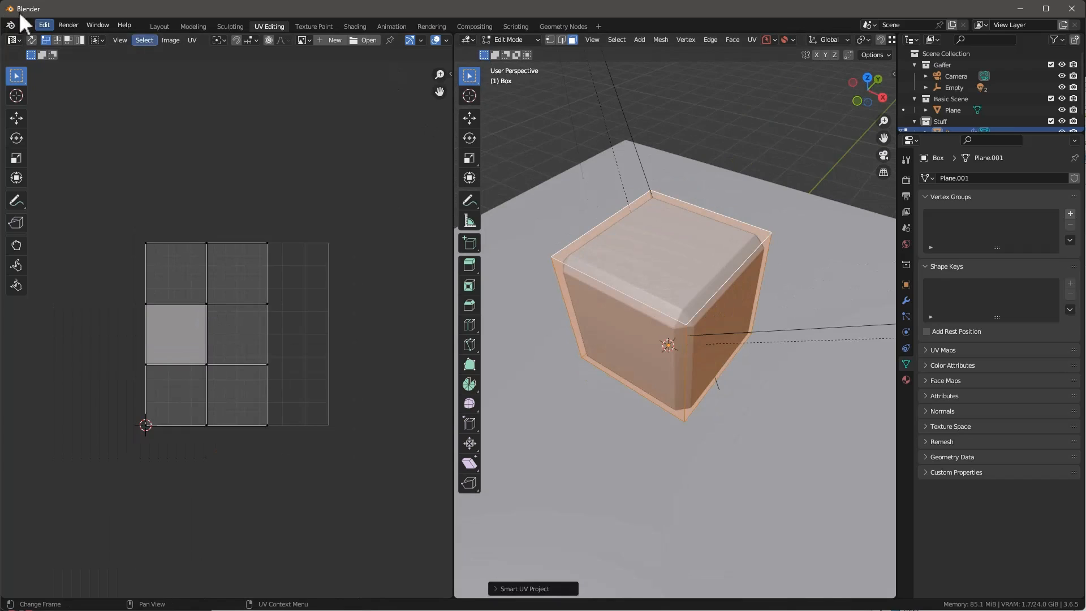
left_click(159, 27)
scroll(477, 276, "down", 2)
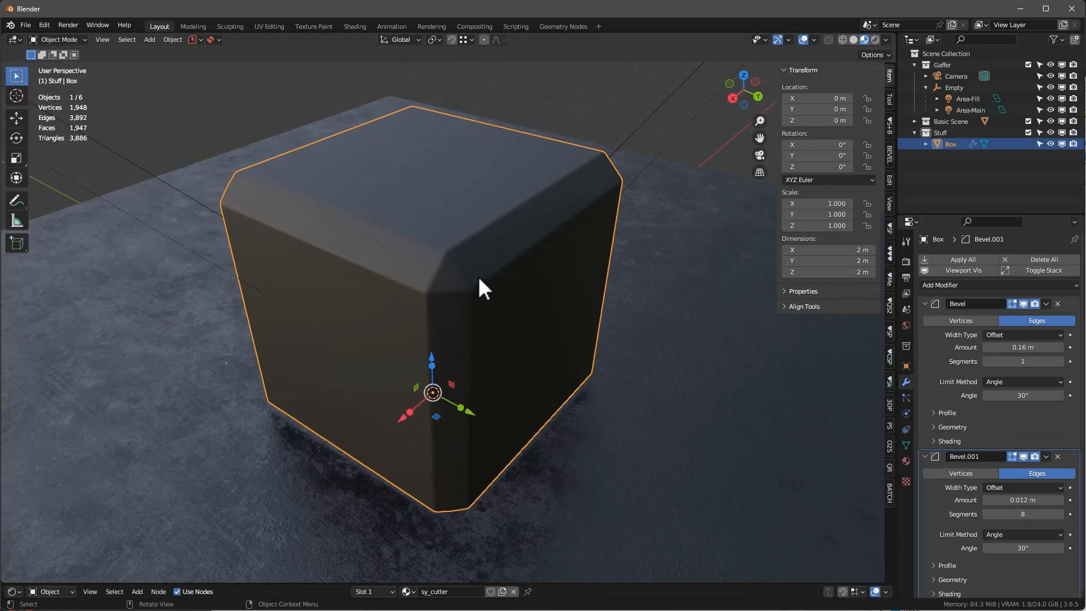
Apply the cw-displace-mat material from the KIT OPS flex2 pack to the box.
left_click(891, 255)
left_click(829, 177)
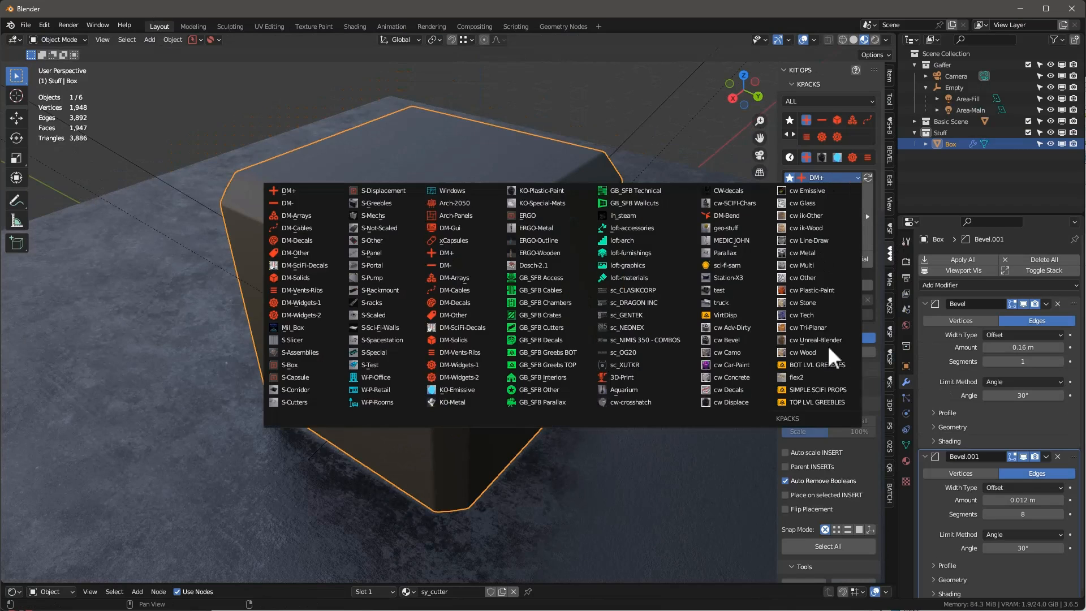
left_click(812, 376)
middle_click_drag(574, 288, 552, 281)
left_click(832, 202)
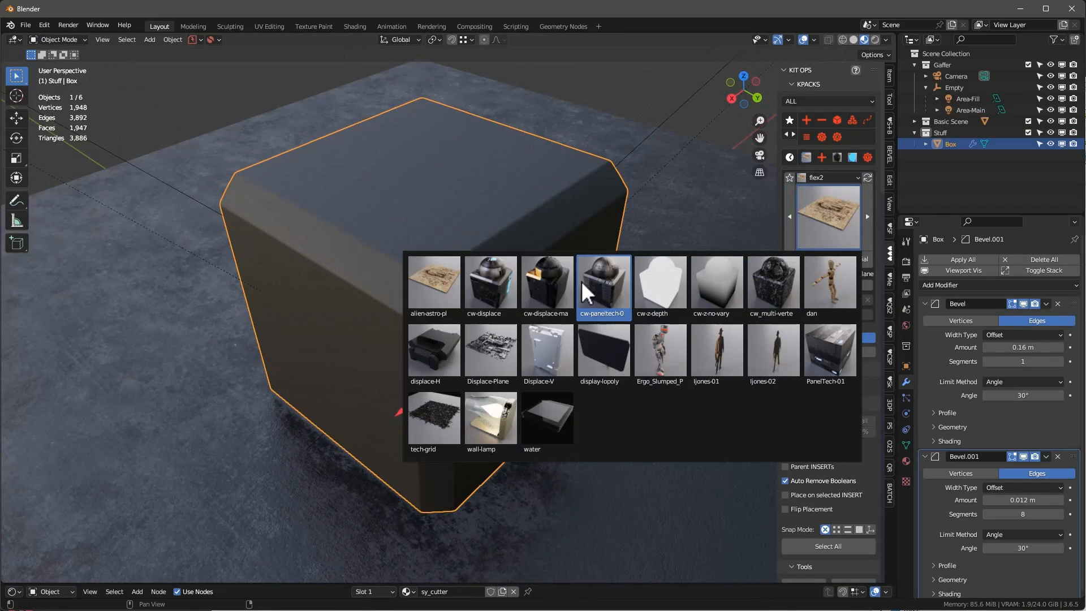
left_click(547, 287)
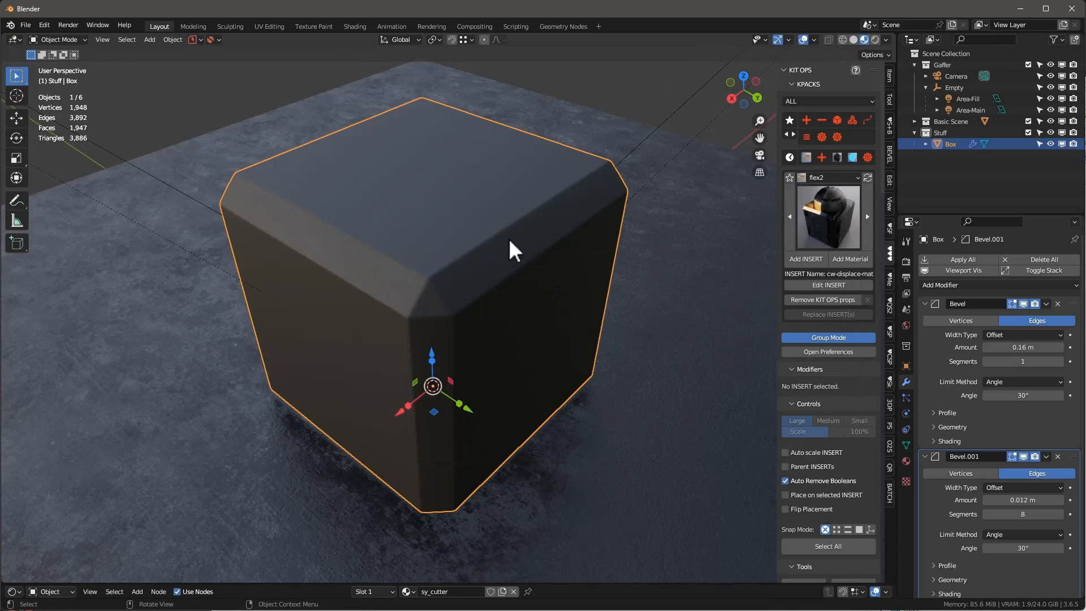
left_click(855, 258)
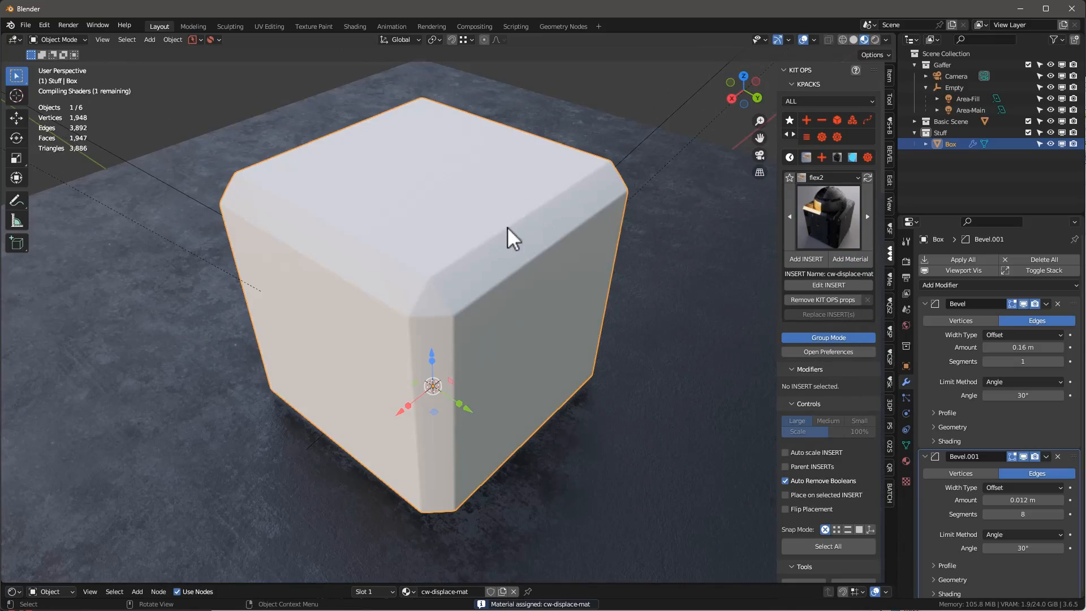
Enlarge the Shader Editor area and create a new material for the box.
left_click_drag(521, 584, 521, 495)
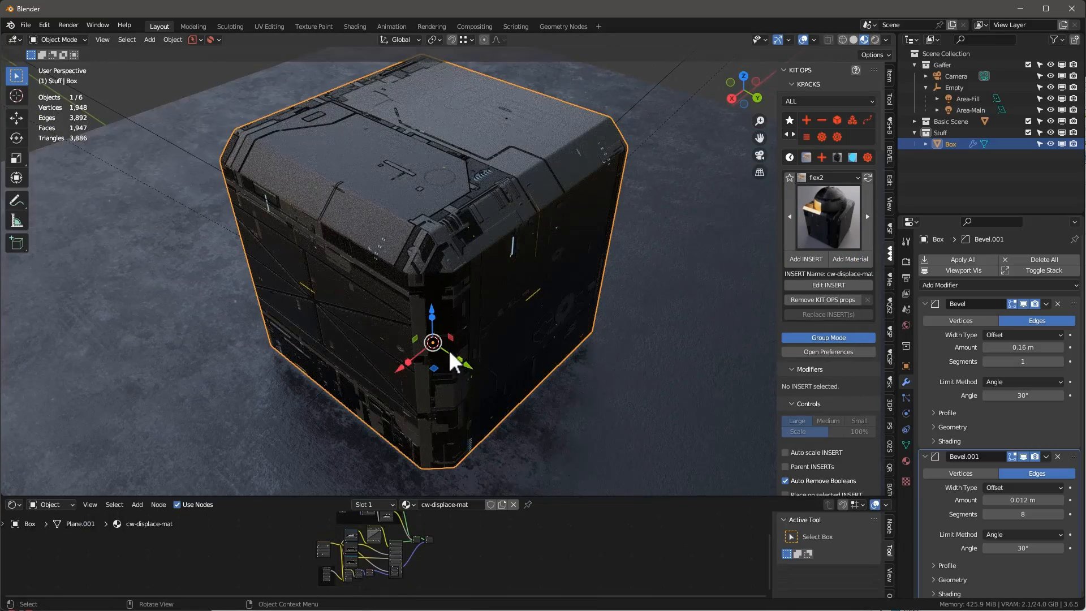
scroll(449, 350, "up", 1)
scroll(472, 315, "down", 1)
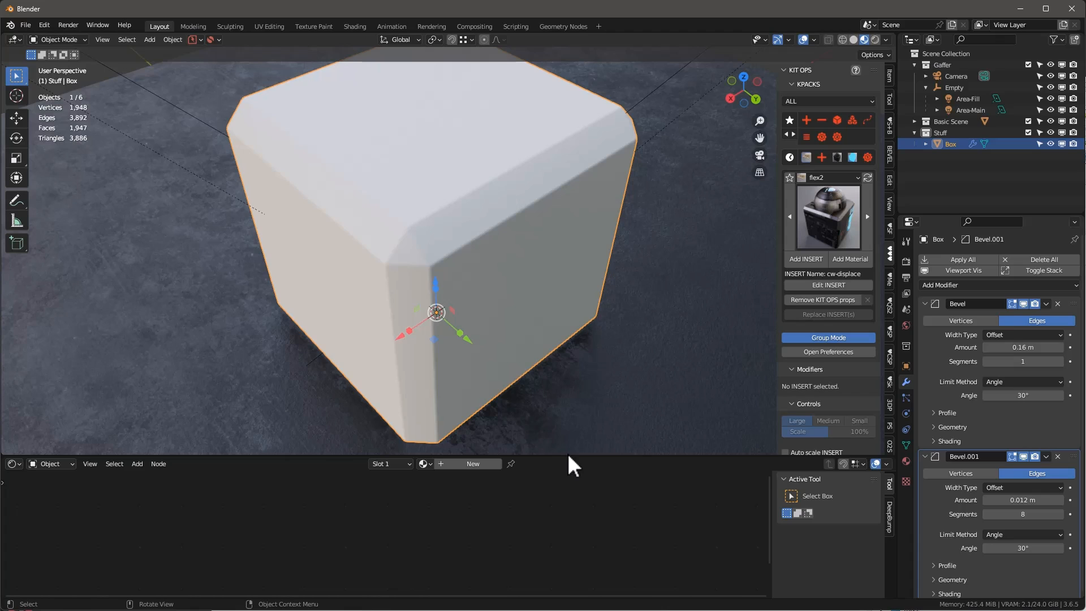
left_click_drag(568, 453, 570, 392)
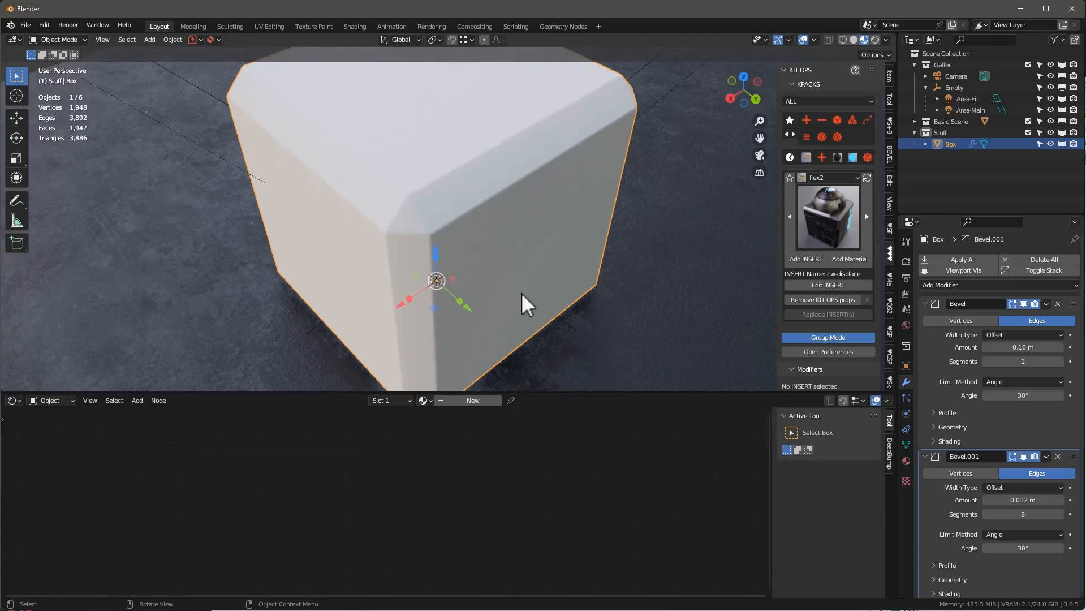
scroll(497, 196, "down", 1)
middle_click_drag(452, 247, 446, 224)
middle_click_drag(446, 224, 436, 253, "shift")
left_click(470, 402)
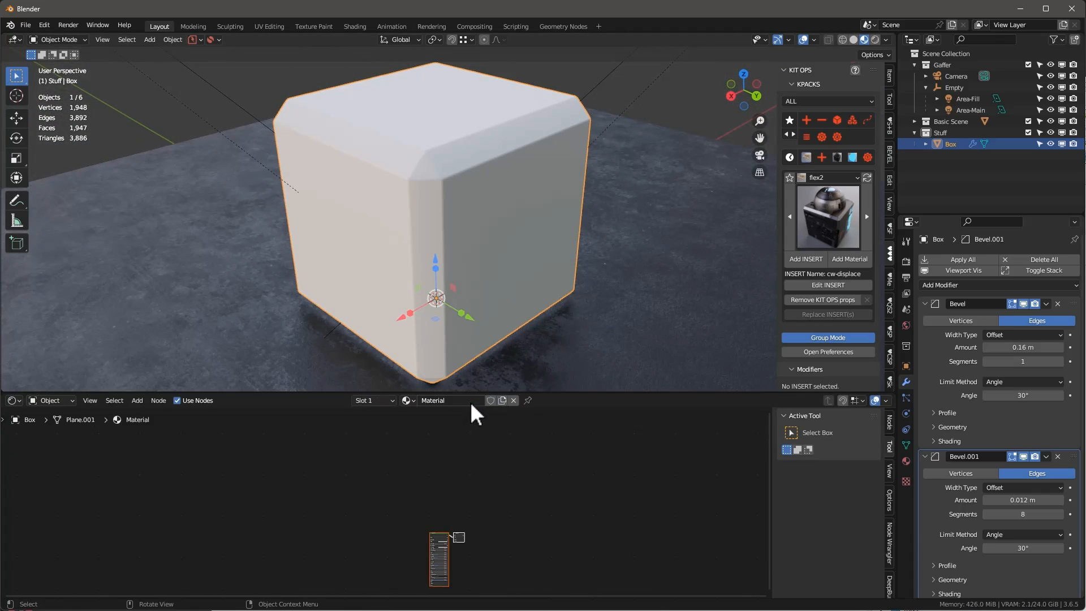
Add an Image Texture setup to the Principled BSDF's base color with Node Wrangler and space its nodes away from the shader.
middle_click_drag(431, 568, 429, 467, "ctrl")
left_click_drag(454, 467, 423, 460)
middle_click_drag(423, 468, 425, 461, "ctrl")
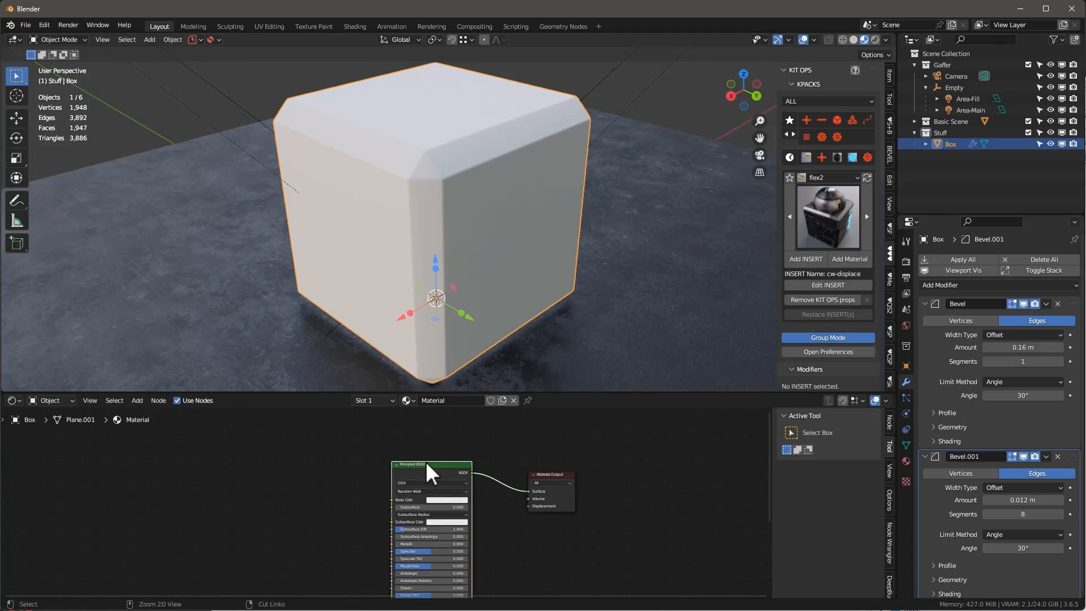
key("ctrl+t")
scroll(355, 473, "up", 2)
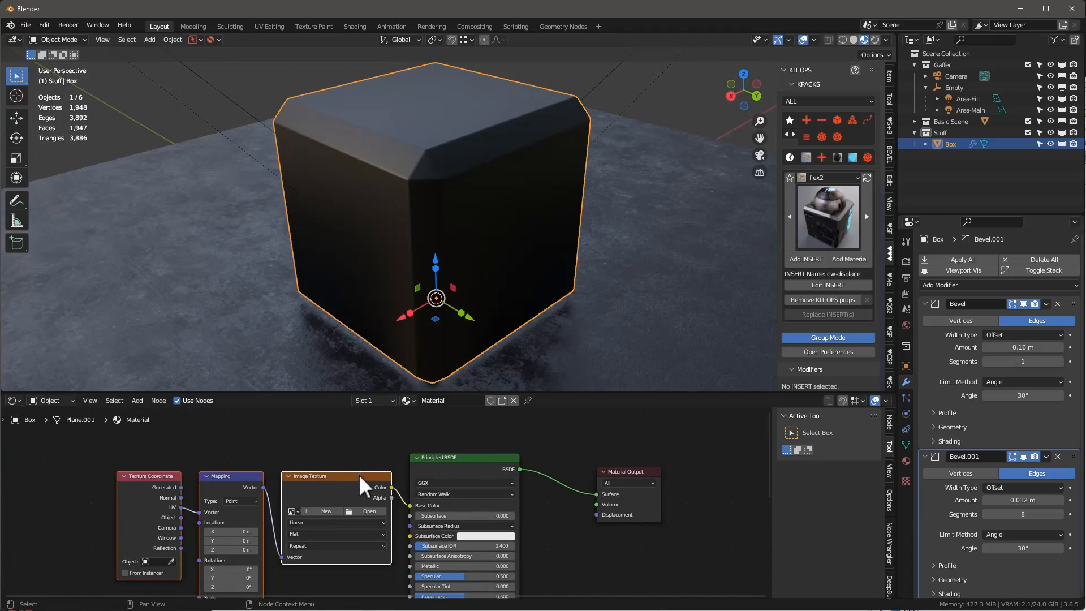
left_click_drag(359, 474, 268, 464)
scroll(325, 446, "down", 4)
middle_click_drag(315, 439, 480, 425)
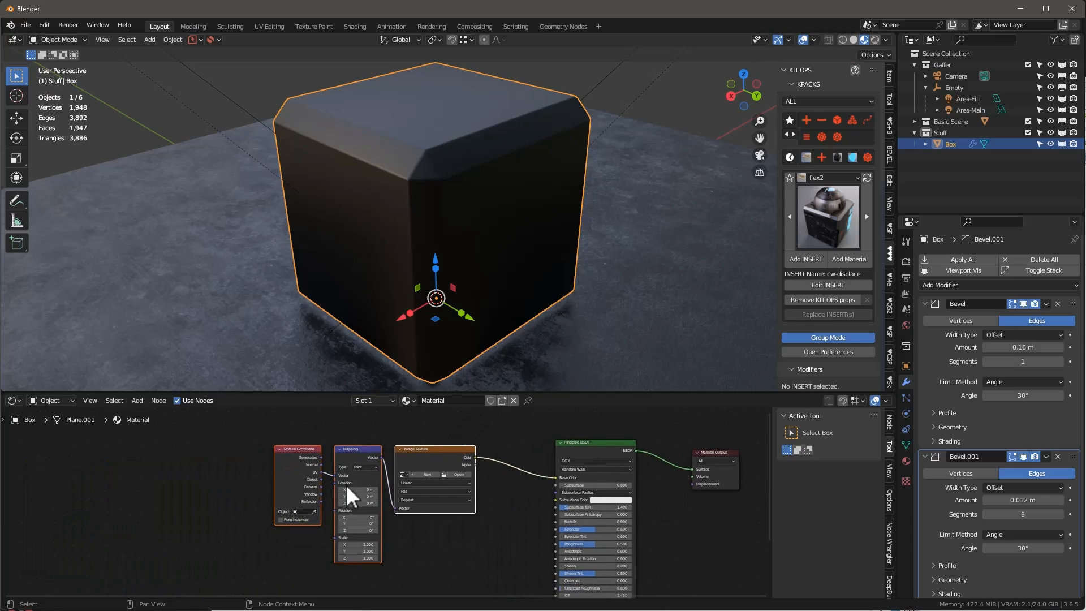
Delete the Texture Coordinate and Mapping nodes, leaving only the Image Texture connected.
middle_click_drag(399, 463, 395, 494, "ctrl")
left_click_drag(257, 439, 333, 484)
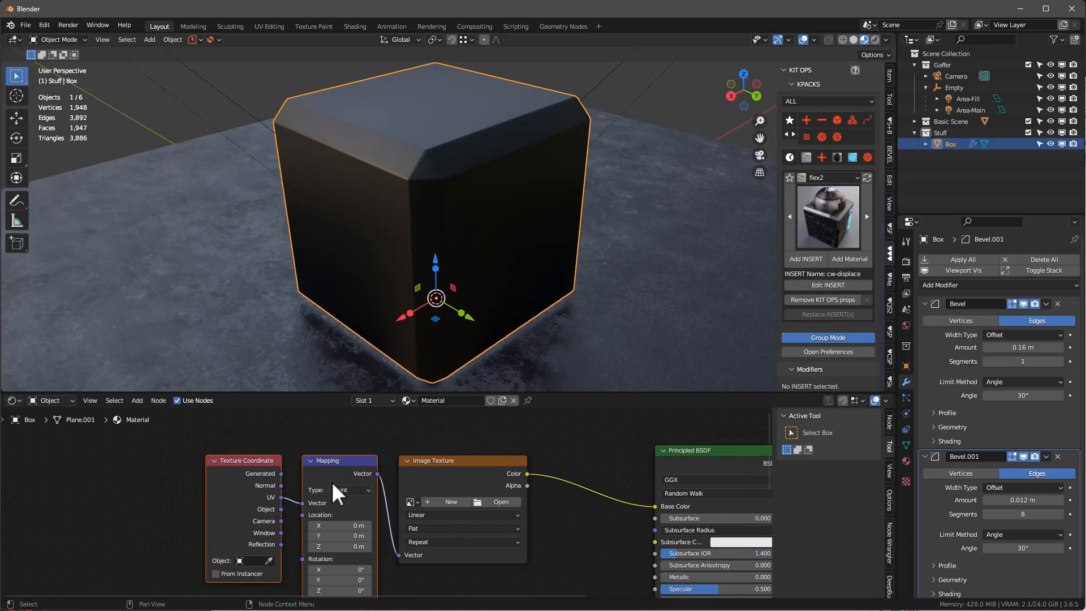
key("x")
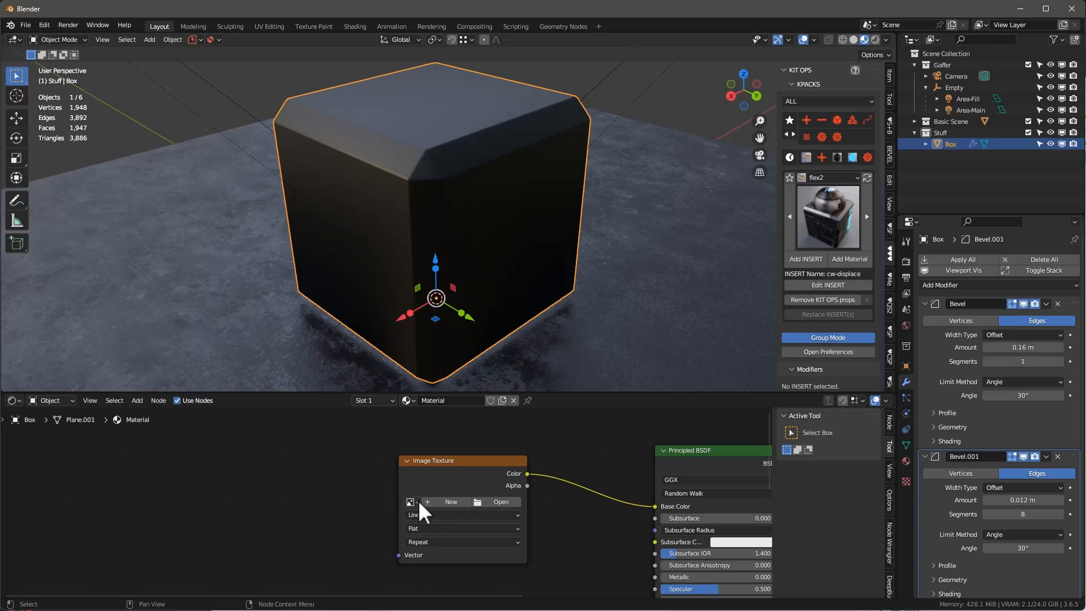
Load gits-1-trim-color-4K.png from the TrimSheetDemo folder into the Image Texture node.
left_click(501, 501)
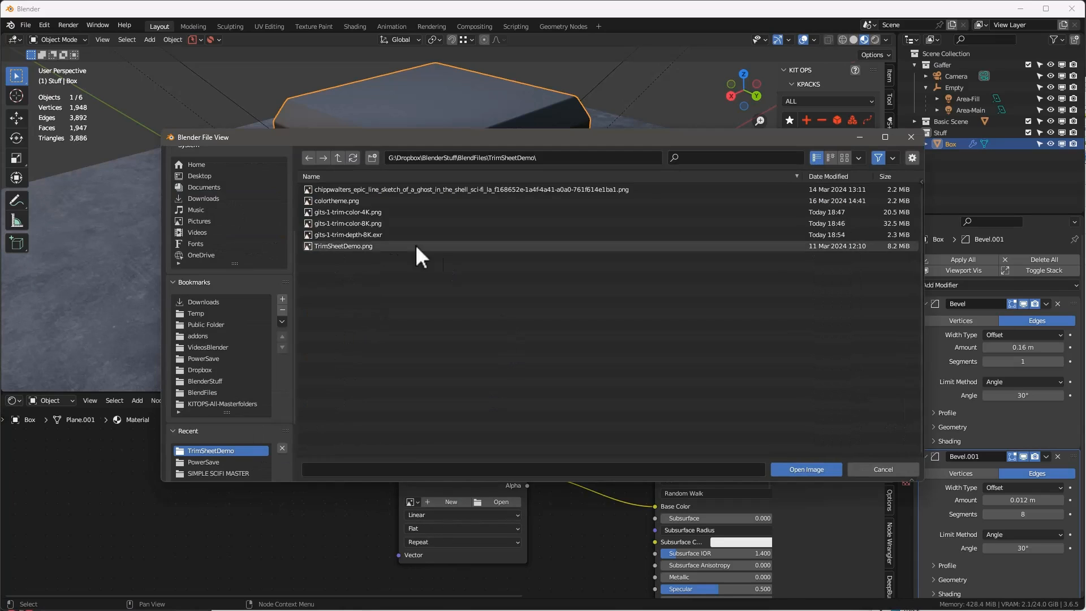
left_click(356, 214)
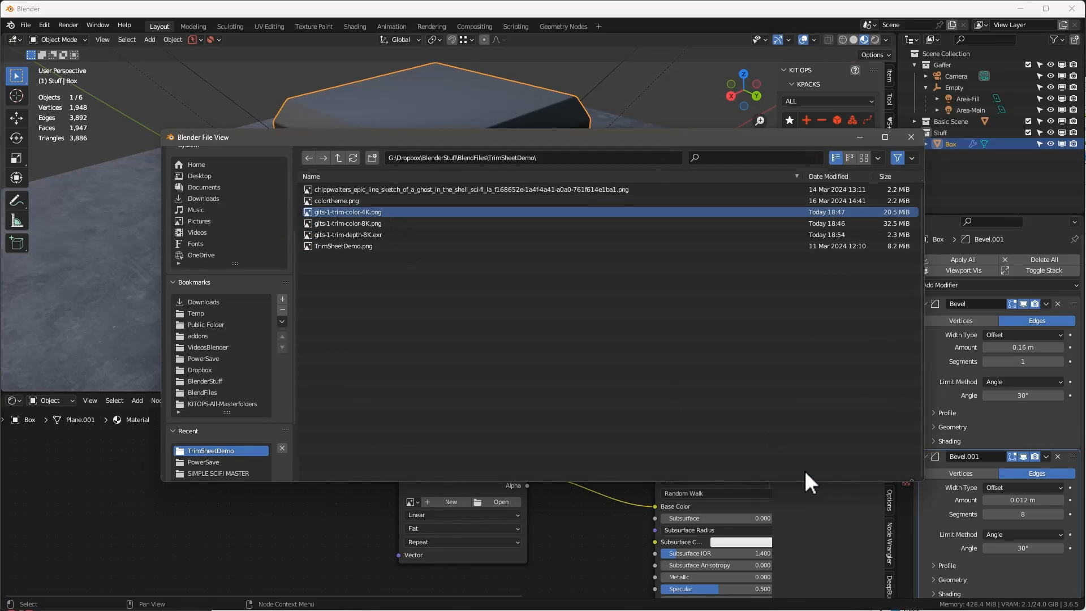
left_click(805, 470)
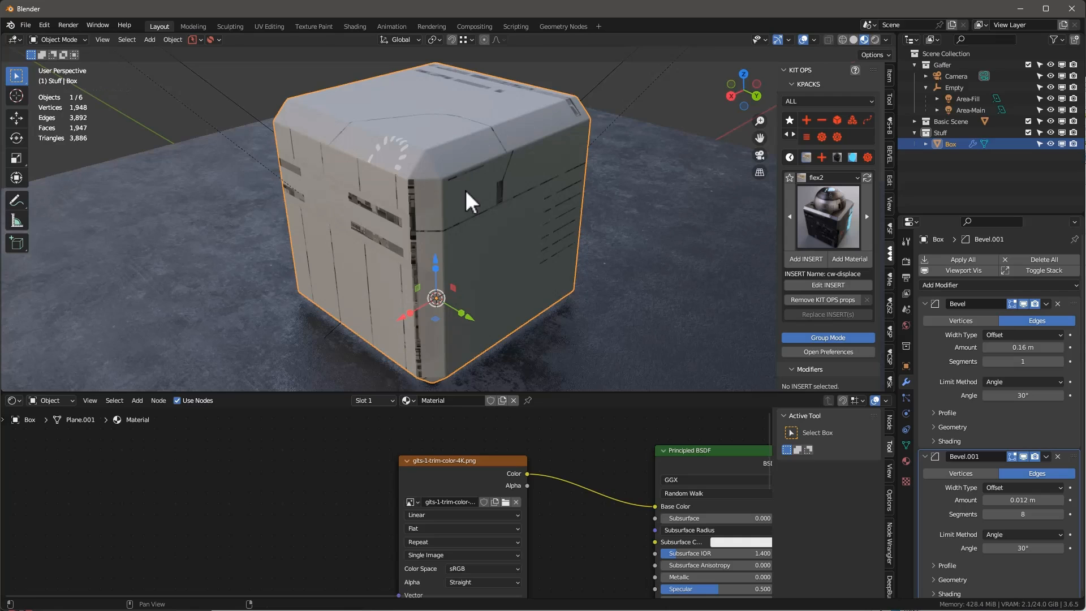
middle_click_drag(465, 189, 502, 198)
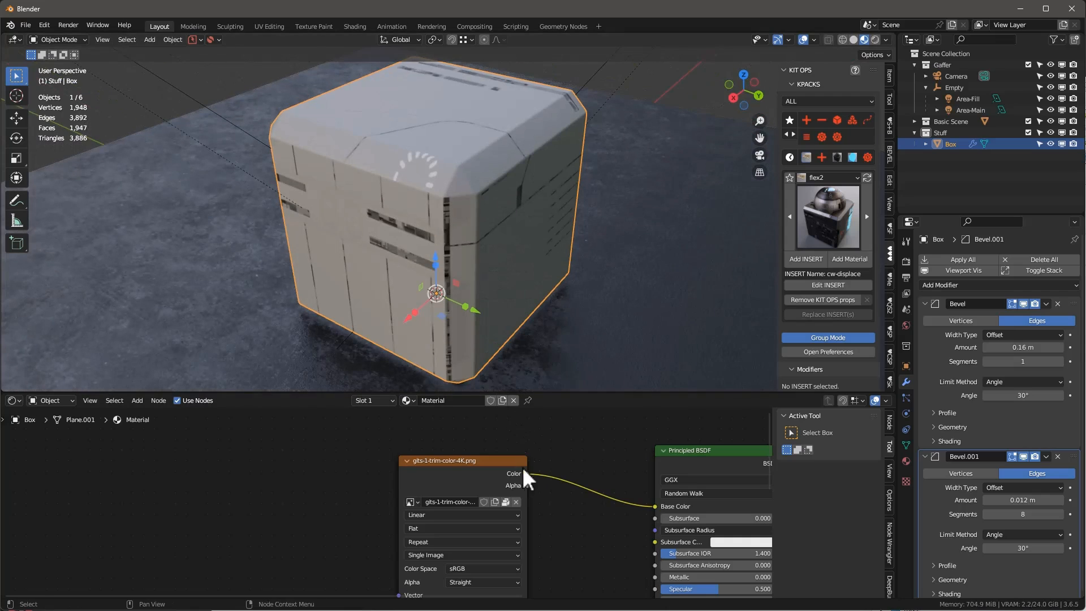
Duplicate the color Image Texture node and place the copy below the original.
scroll(522, 467, "down", 3)
scroll(464, 461, "up", 1)
left_click(410, 420)
key("shift+d")
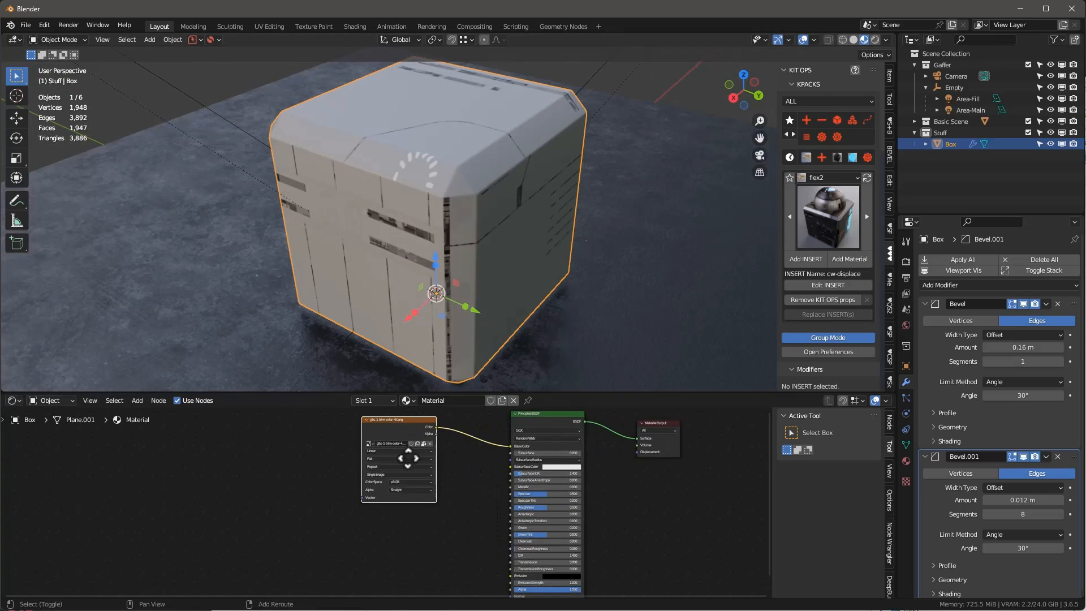
left_click(411, 510)
scroll(403, 525, "up", 10)
middle_click_drag(402, 525, 443, 453)
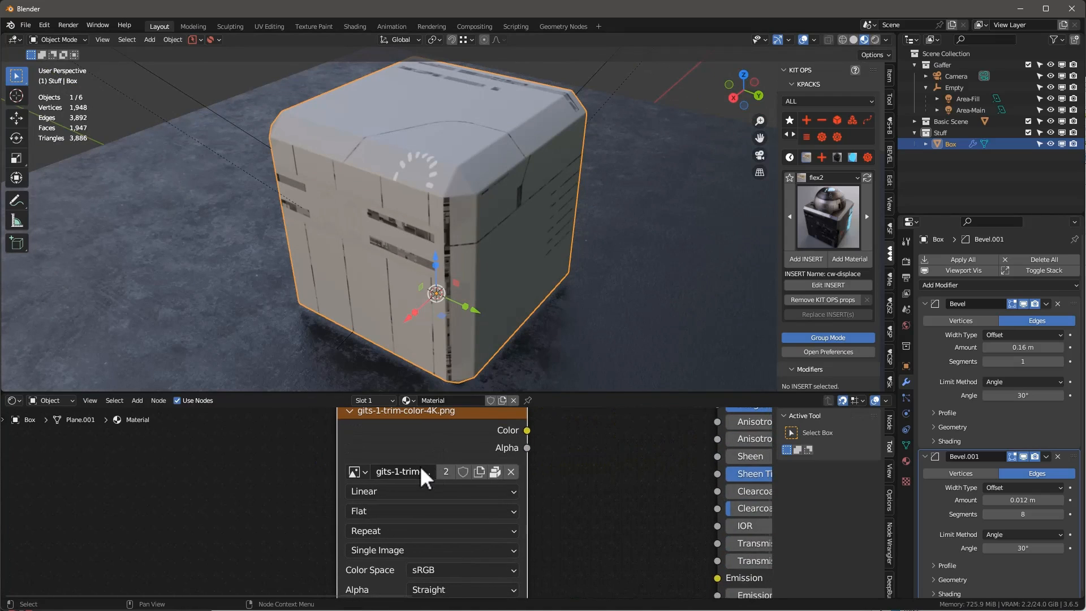
Replace the duplicated node's image with gits-1-trim-depth-8K.exr from the TrimSheetDemo folder.
left_click(514, 472)
left_click(490, 470)
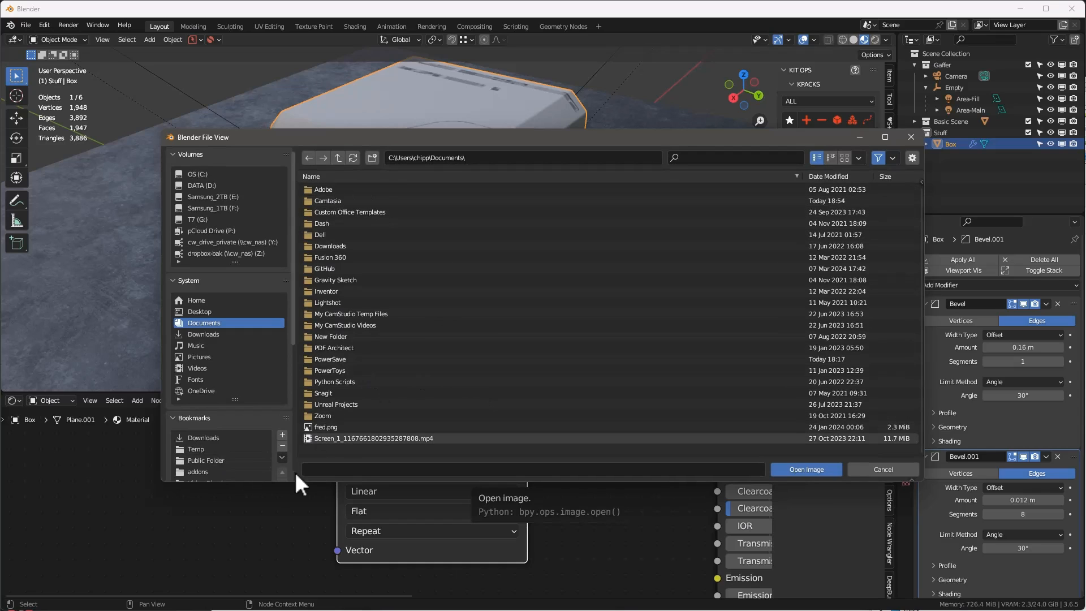
scroll(260, 461, "down", 6)
left_click(218, 461)
double_click(345, 234)
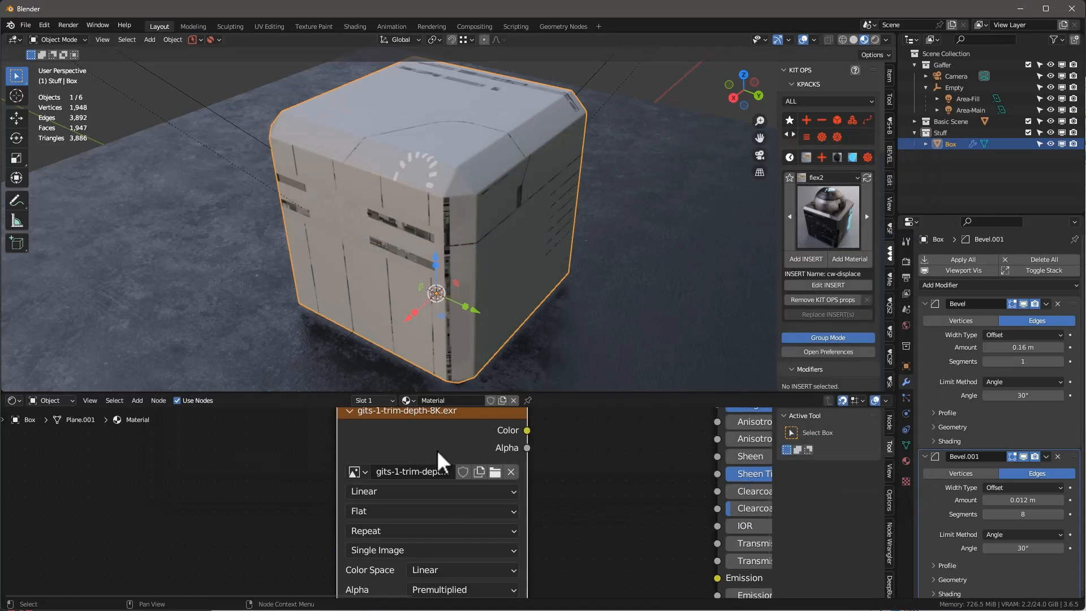
Connect the depth texture's Color output to the Principled BSDF's Normal input.
scroll(549, 478, "down", 7)
middle_click_drag(568, 454, 460, 447)
scroll(460, 446, "down", 1)
left_click_drag(408, 434, 534, 547)
scroll(406, 480, "up", 1)
Add a Bump node between the depth texture and the Principled BSDF, feeding the texture's Color into its Height input.
key("shift+a")
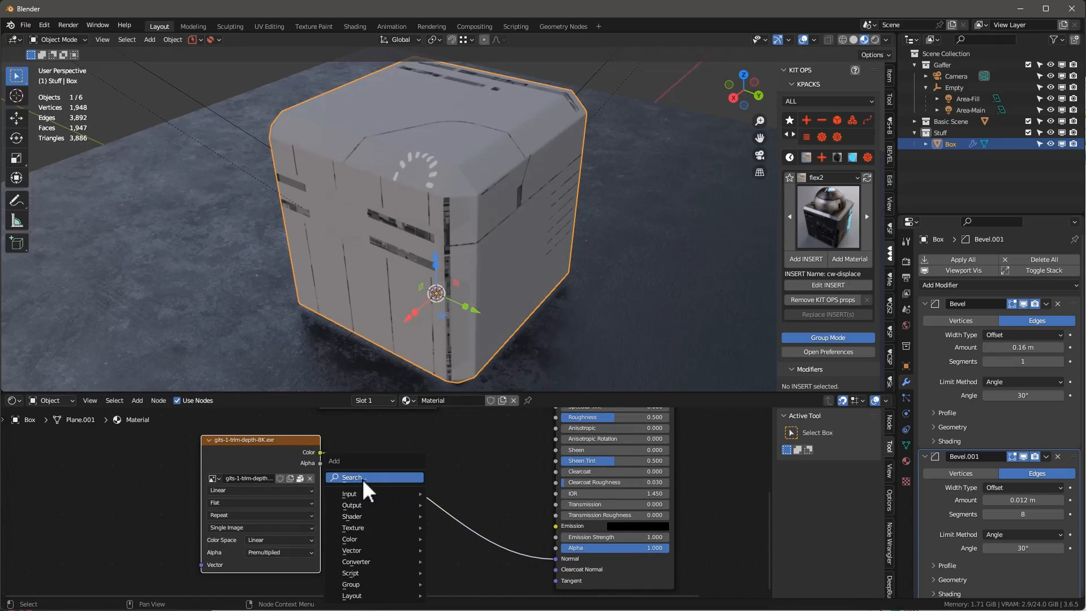
type("bump")
key("Return")
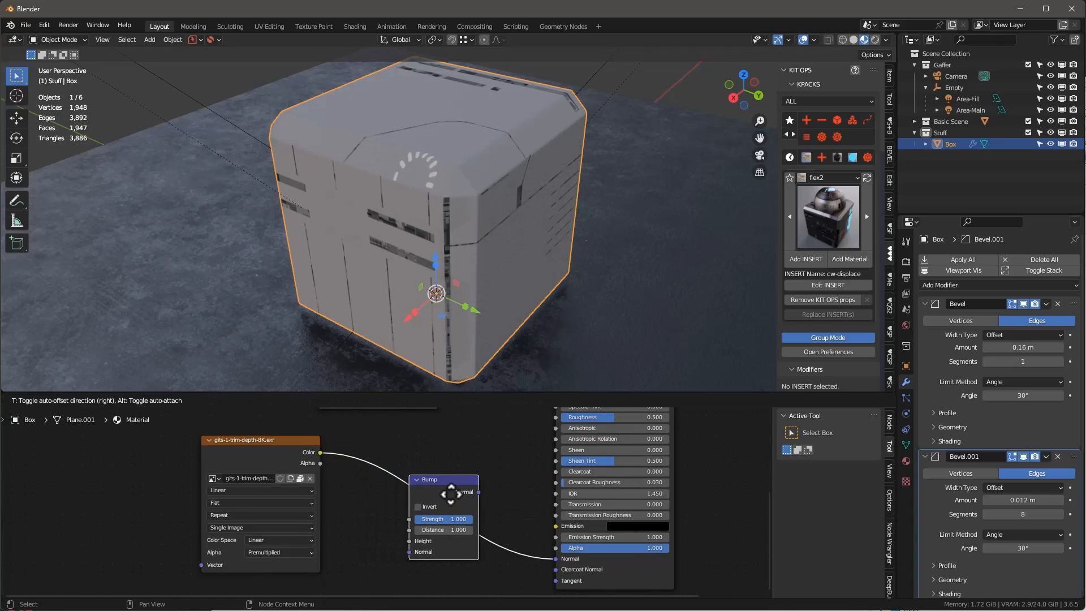
left_click(452, 494)
left_click_drag(320, 452, 408, 541)
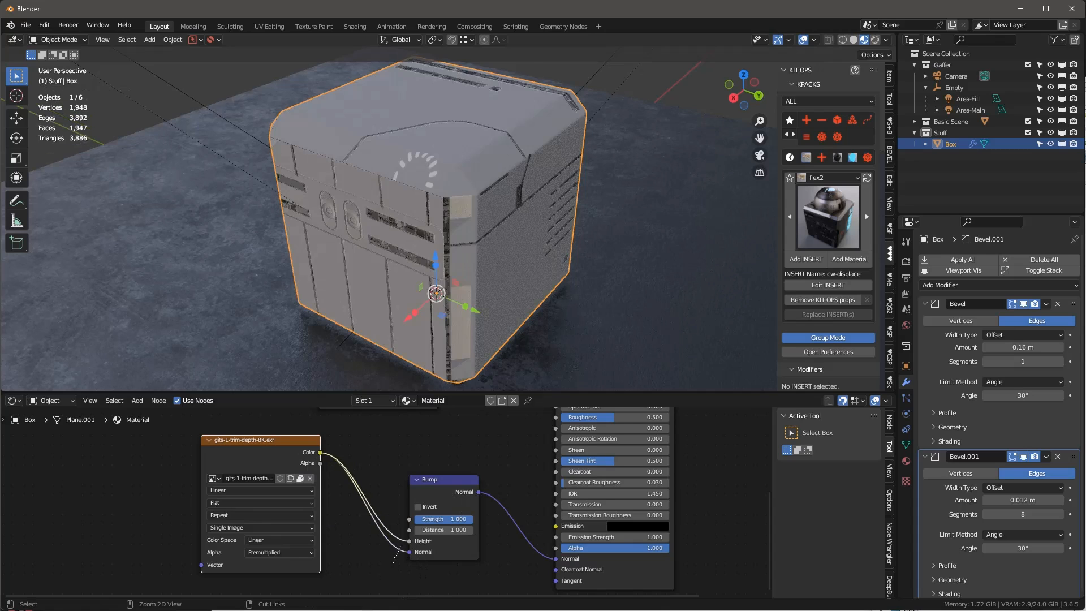
Add a Subdivision Surface modifier to the box, set to Simple with 3 viewport levels.
middle_click_drag(442, 187, 487, 195)
scroll(465, 174, "up", 5)
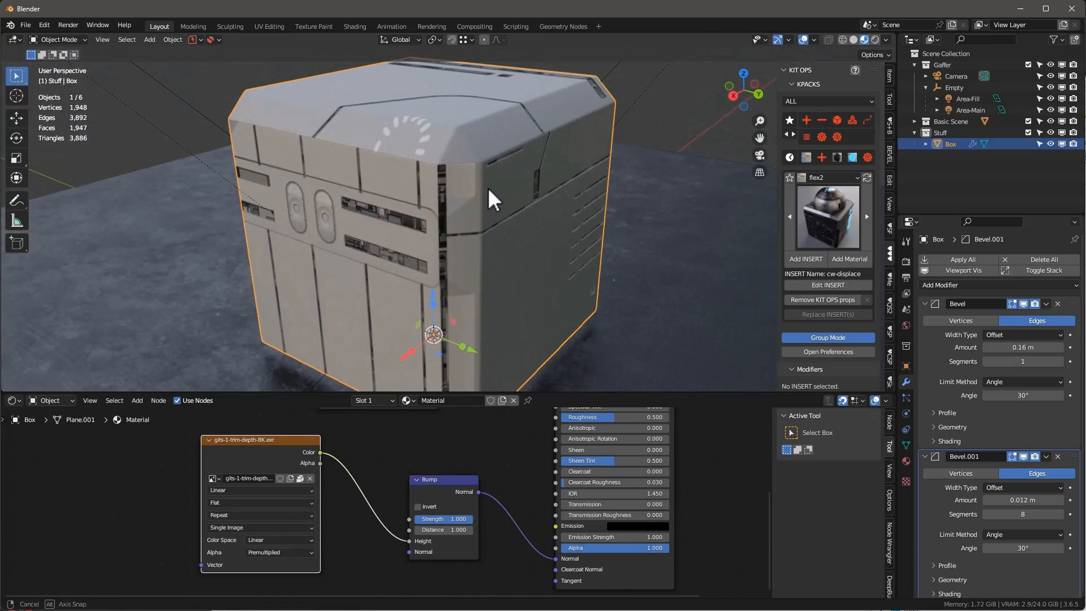
scroll(490, 501, "down", 3)
middle_click_drag(447, 314, 497, 206)
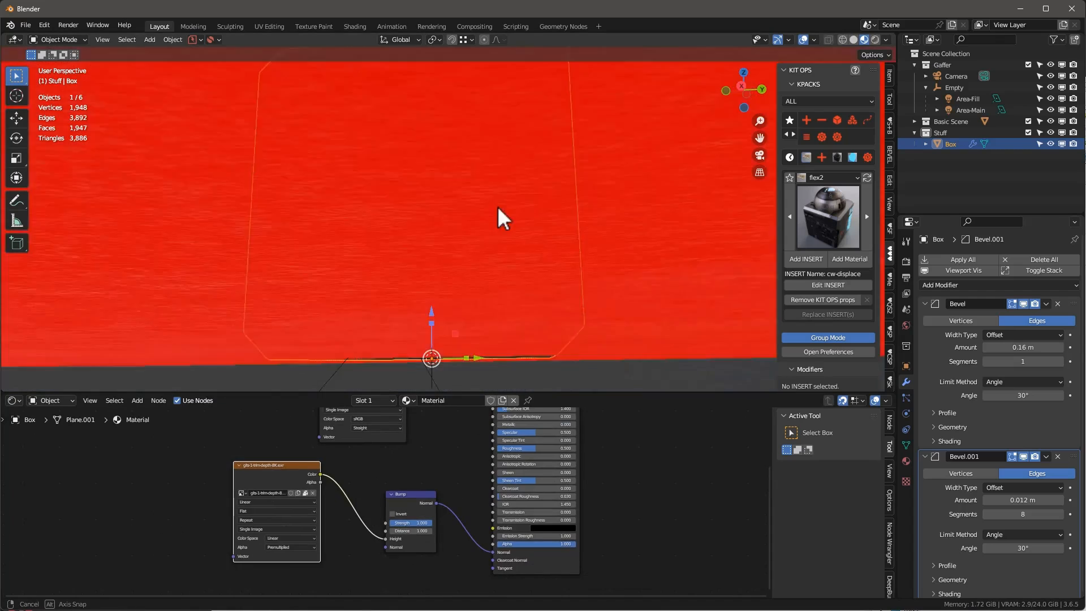
middle_click_drag(588, 517, 554, 514)
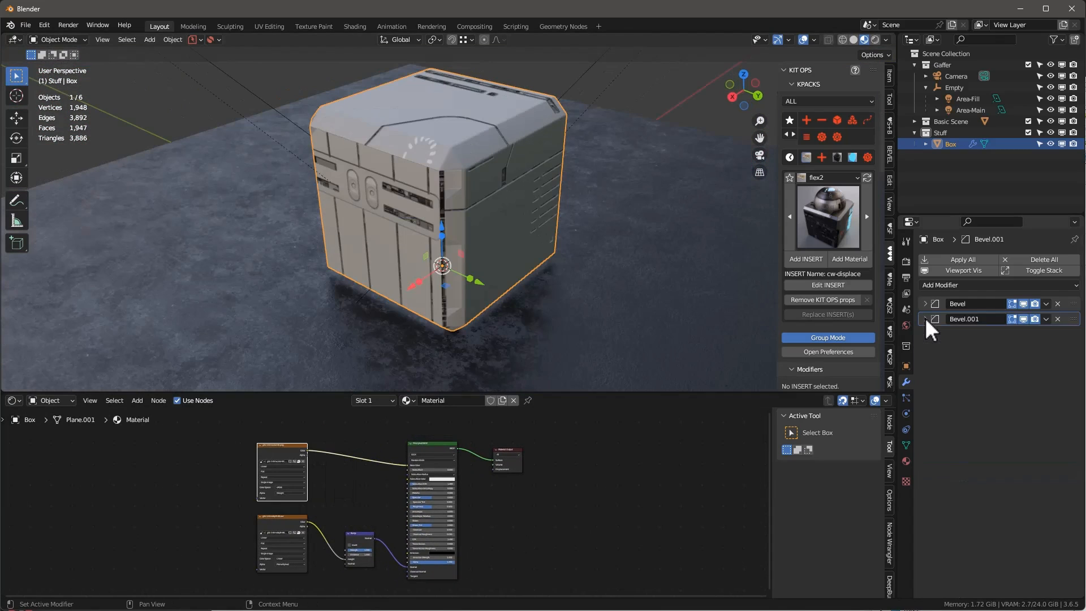
left_click(956, 285)
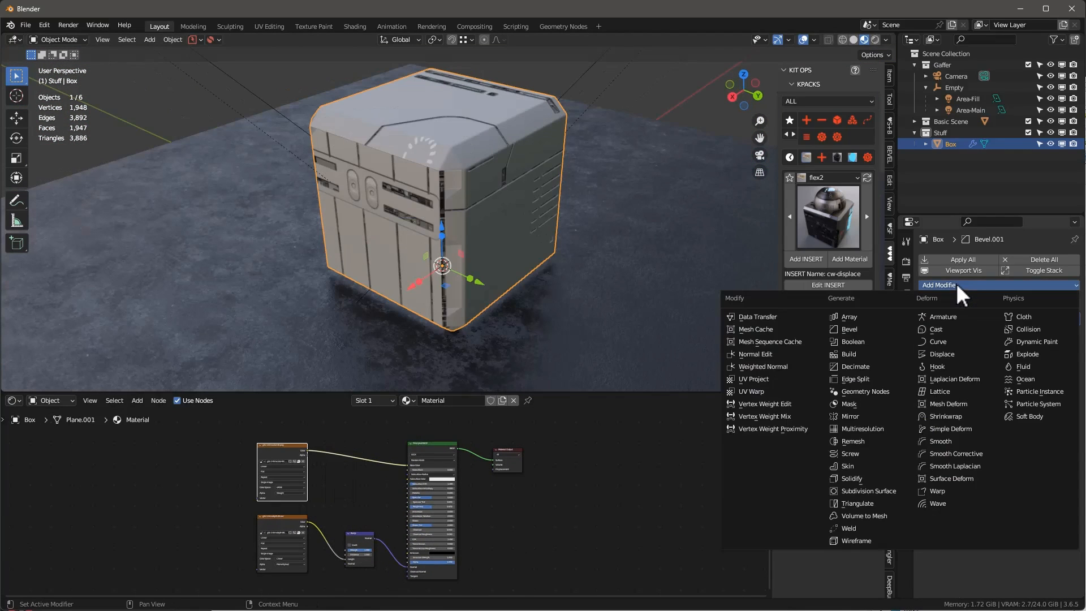
left_click(892, 490)
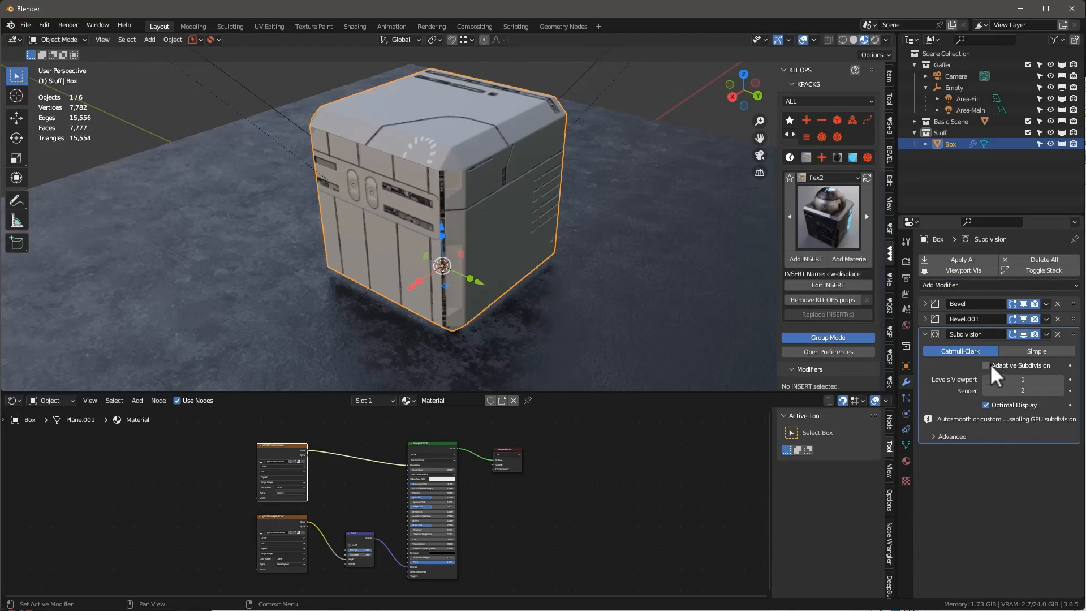
left_click(1048, 351)
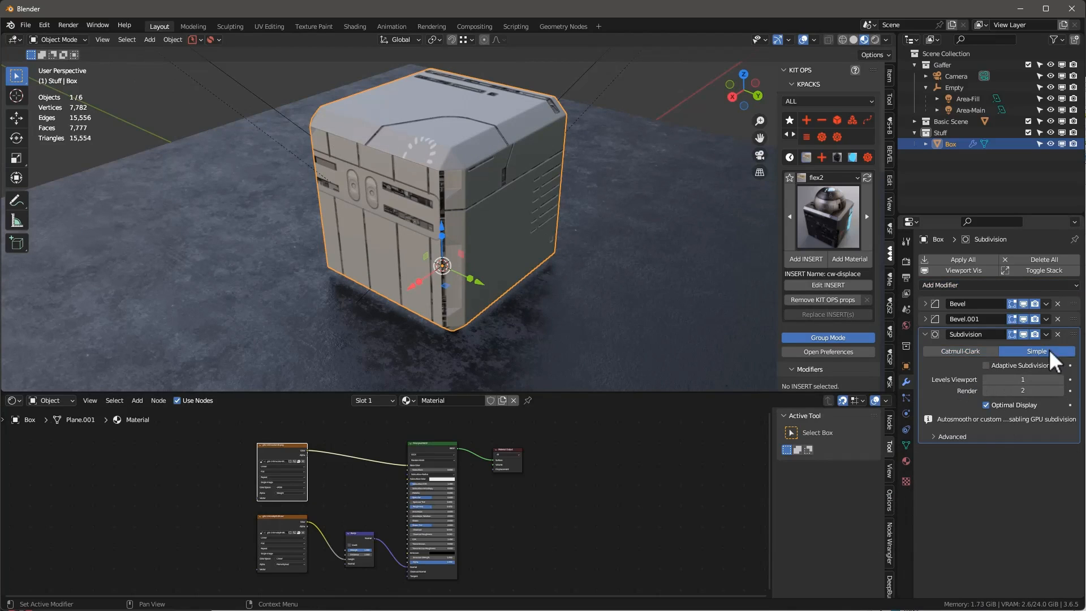
left_click(1060, 379)
left_click(1060, 378)
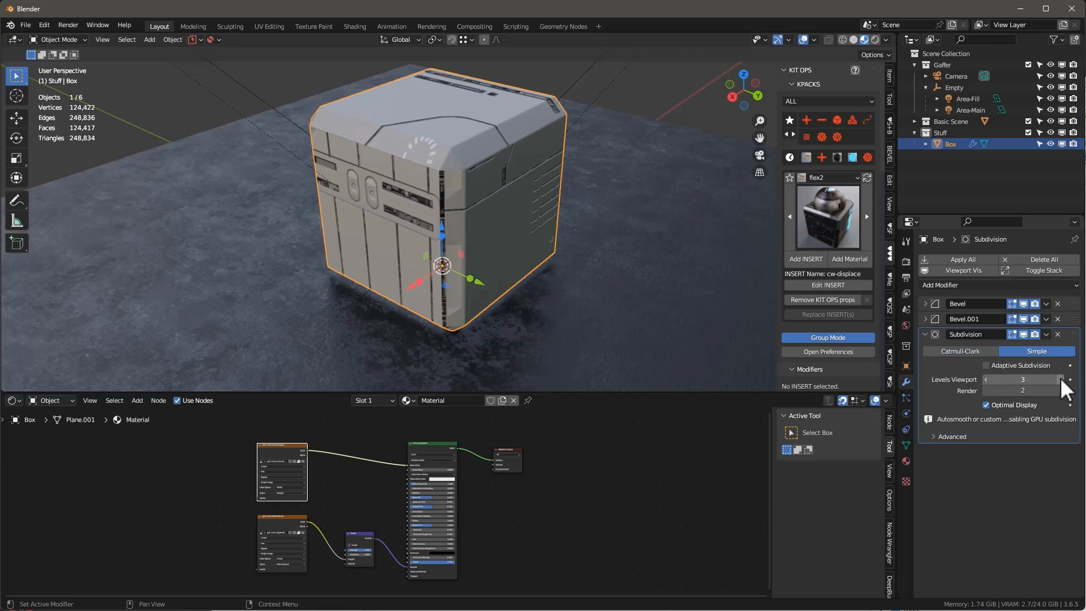
Turn off Optimal Display for the Subdivision modifier and show the wireframe over the box.
left_click(986, 405)
right_click(447, 165)
left_click(451, 171)
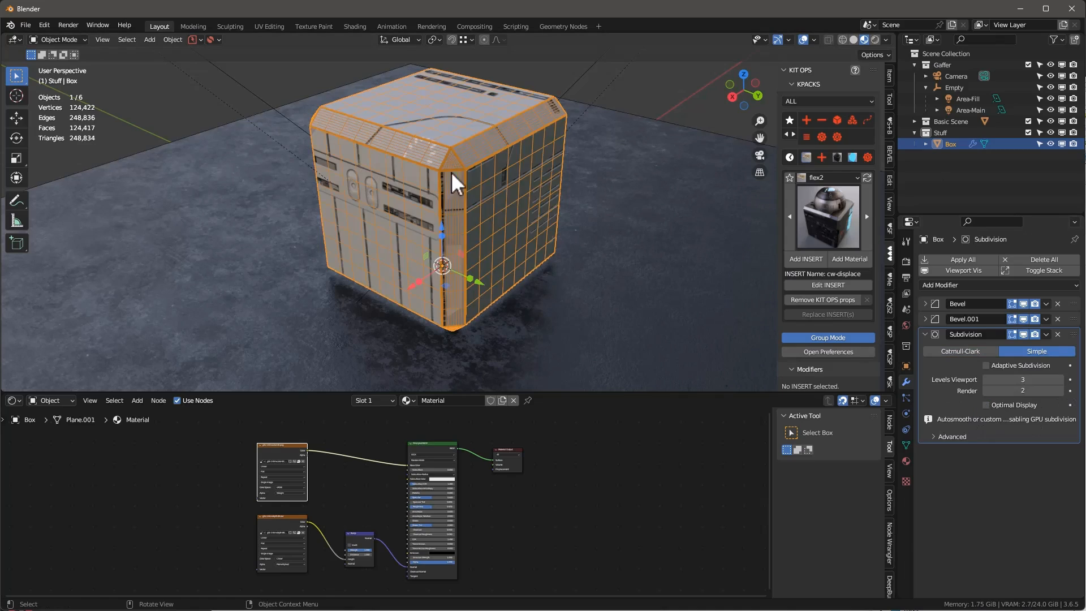
Raise the Subdivision modifier's viewport levels to 5.
scroll(469, 162, "up", 5)
scroll(490, 151, "down", 4)
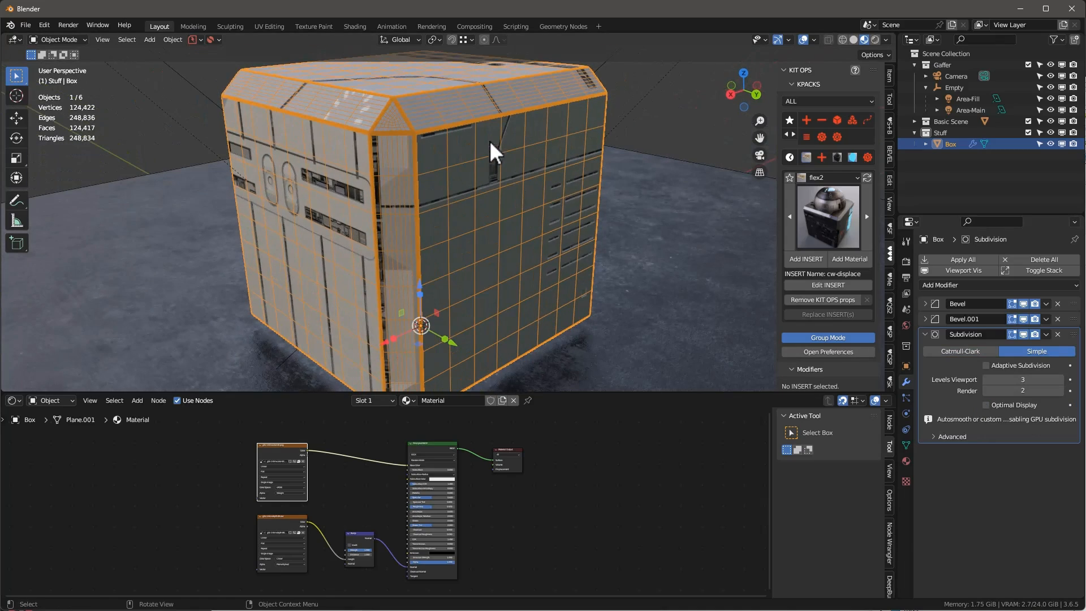
left_click(1061, 379)
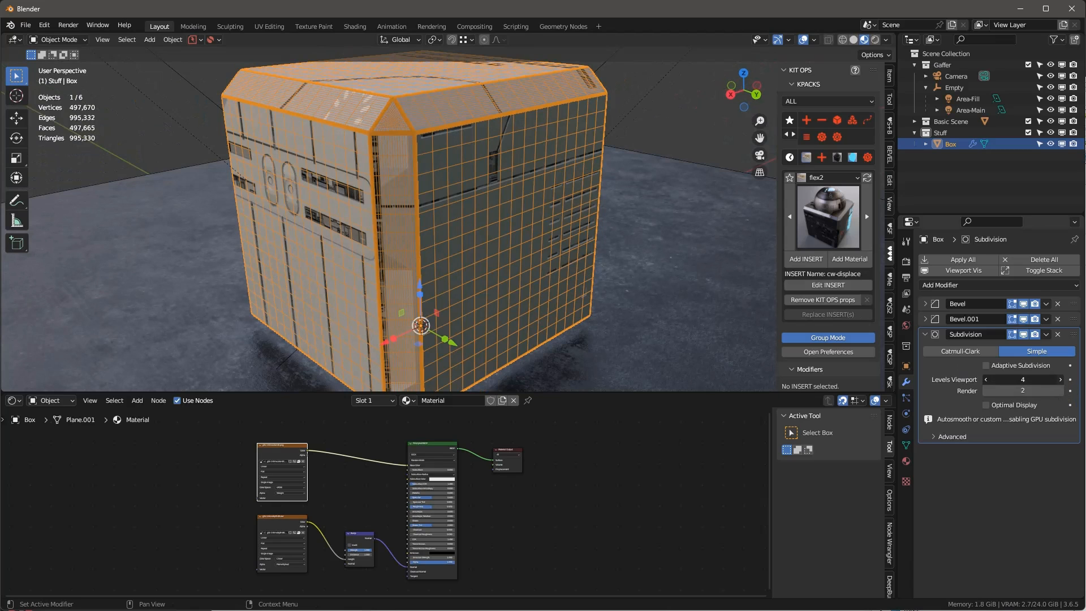
left_click(1060, 379)
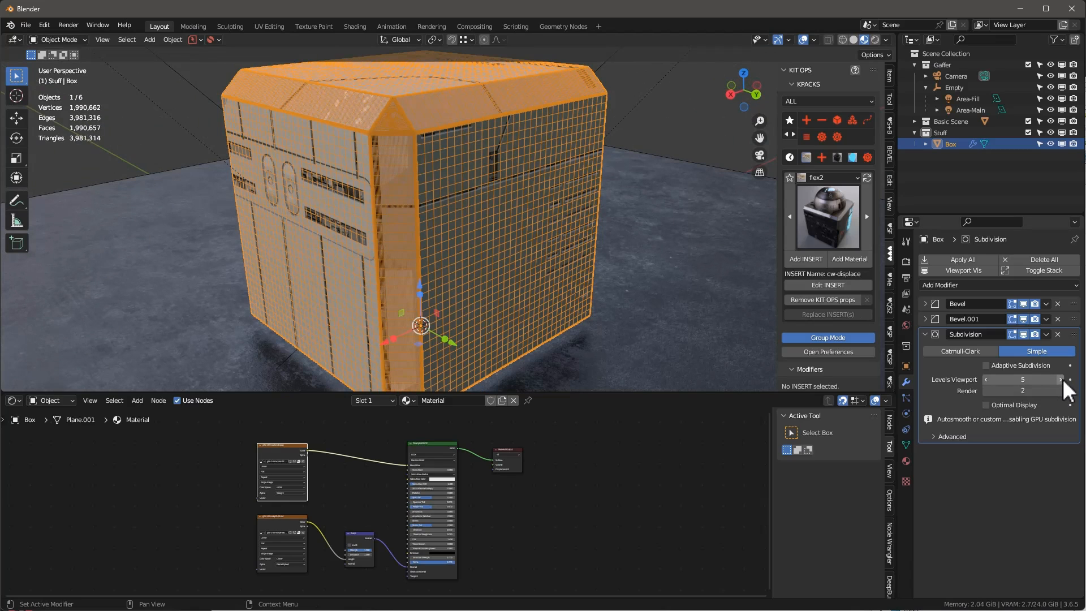
Set the second bevel modifier's segments to 1.
middle_click_drag(331, 166, 452, 226)
left_click(925, 320)
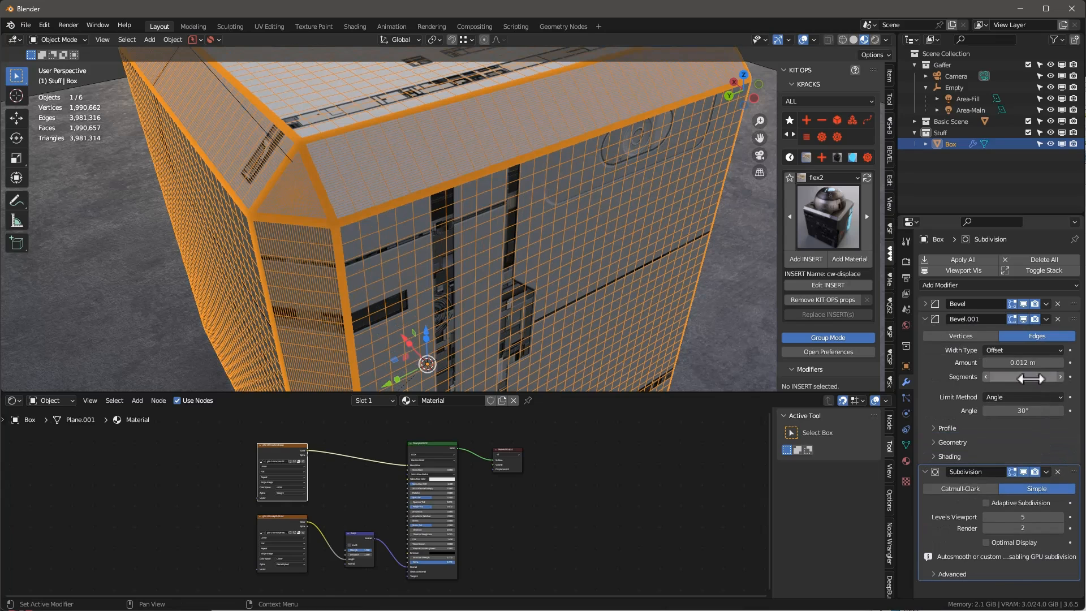
left_click(1029, 378)
key("Return")
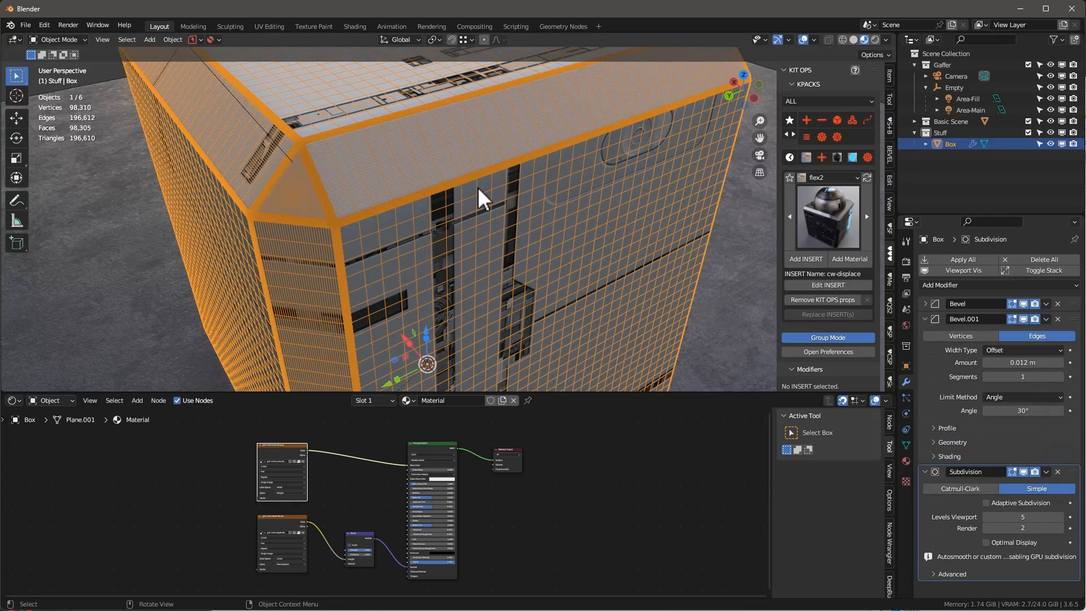
left_click(926, 319)
Set the Subdivision modifier's viewport levels to 6.
middle_click_drag(550, 210, 560, 209)
scroll(560, 208, "down", 3)
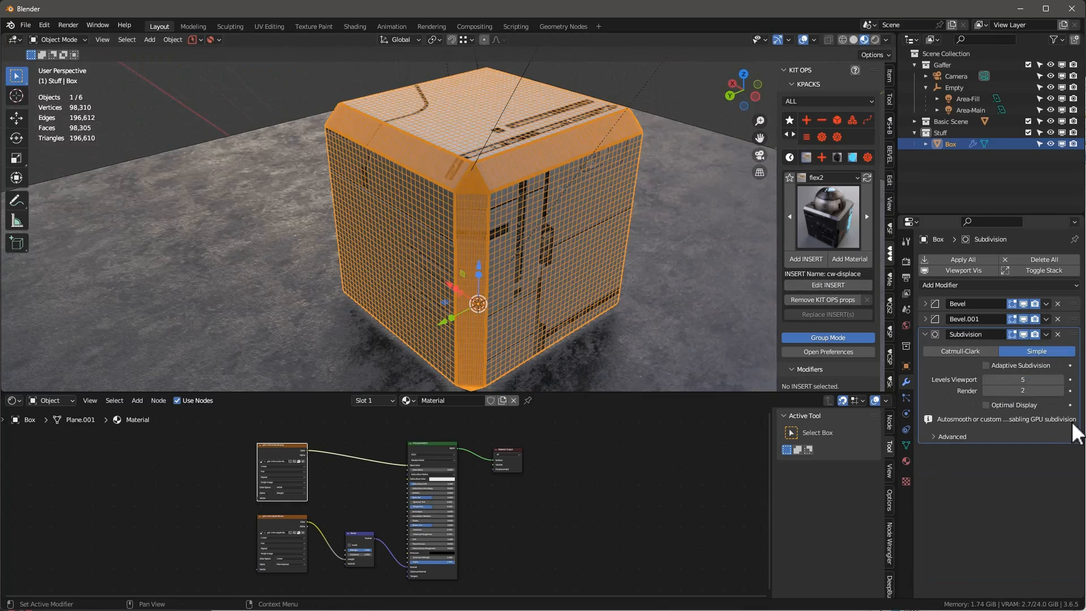
left_click(1021, 379)
key("Return")
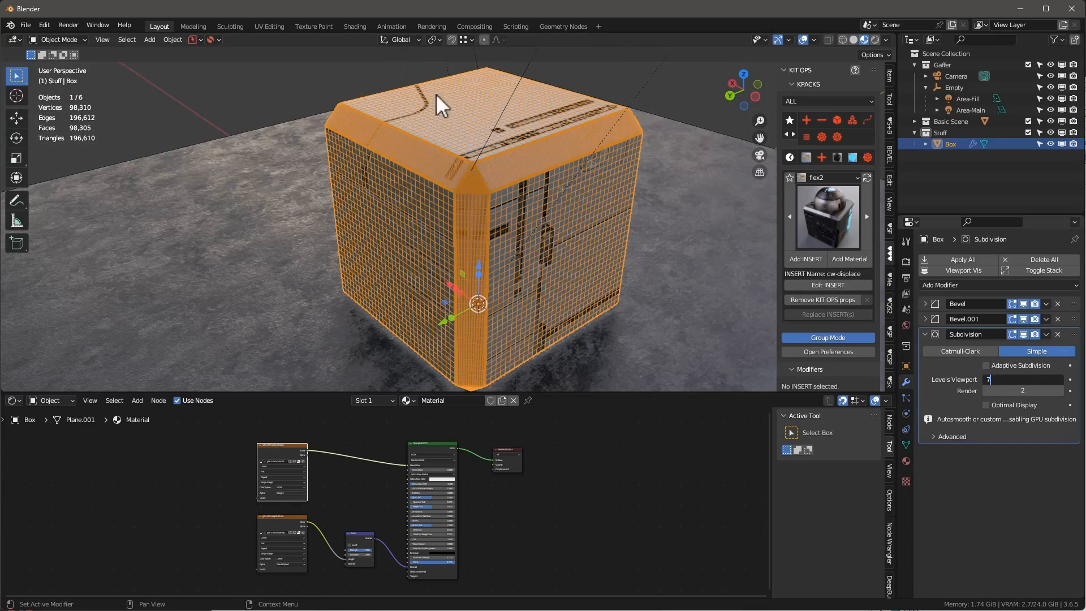
left_click(1039, 383)
type("6")
key("Return")
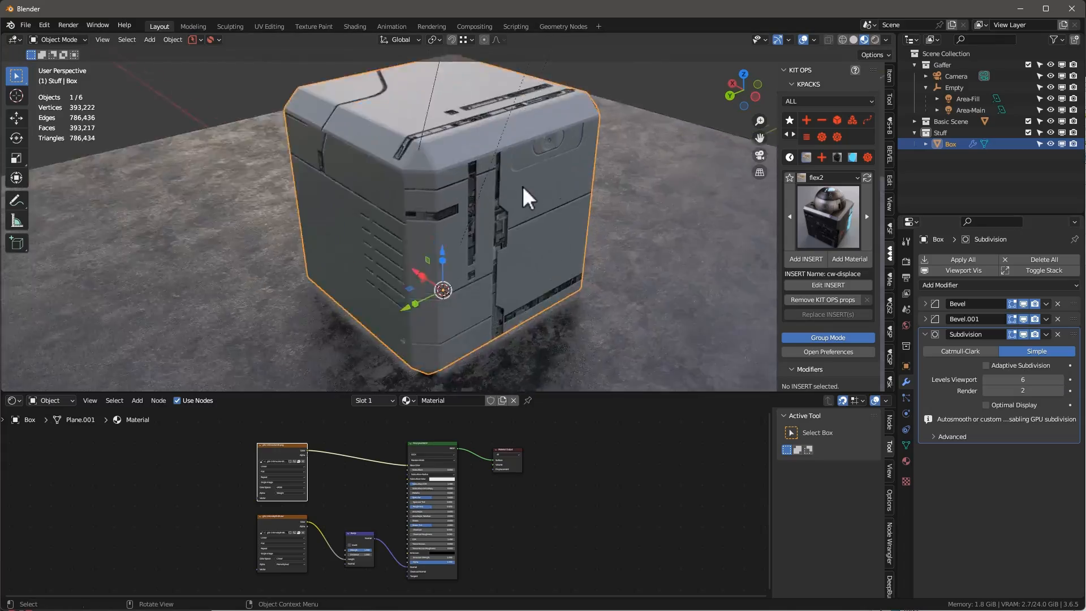
Show the wireframe to examine the box's mesh density up close, and hide it again.
mouse_move(522, 186)
middle_mouse_down()
mouse_move(410, 155)
mouse_move(531, 171)
middle_mouse_up()
key("q")
left_click(532, 171)
scroll(532, 172, "up", 4)
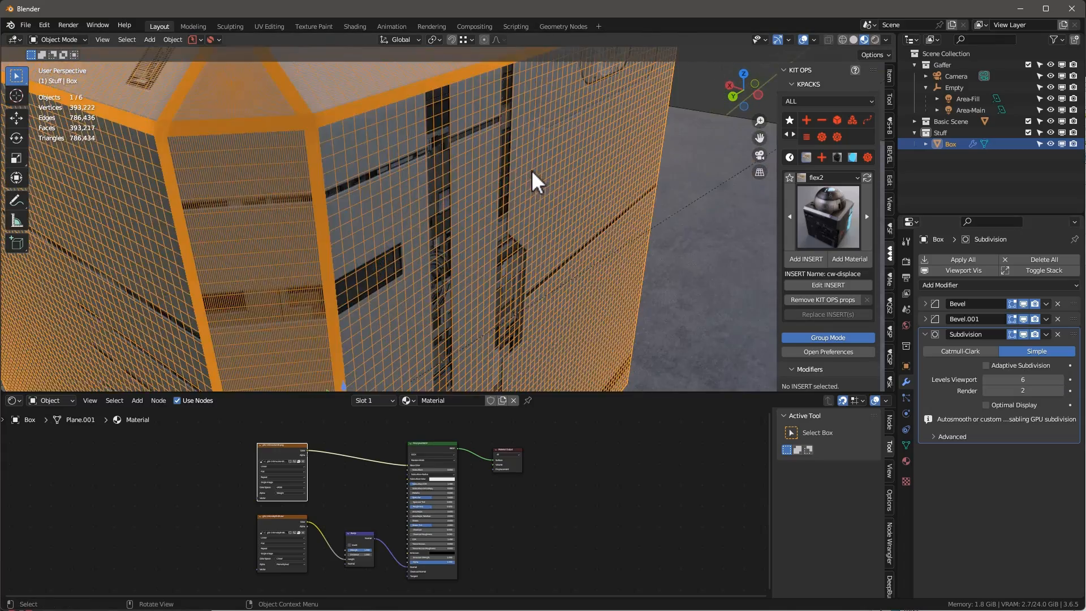
scroll(531, 170, "down", 4)
key("q")
left_click(531, 166)
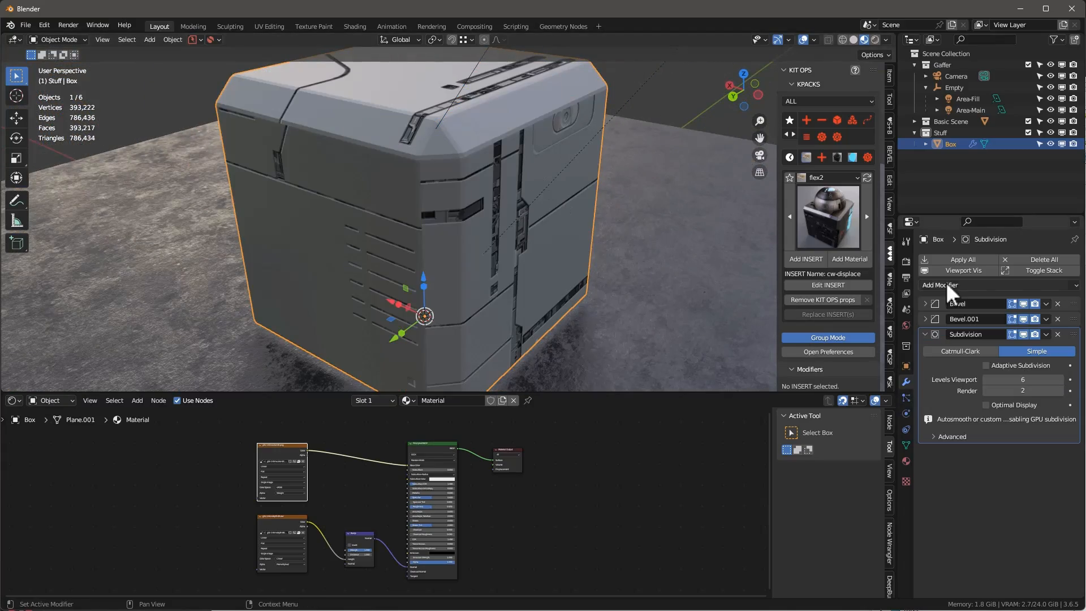
Add a Displace modifier to the box after the Subdivision modifier.
left_click(1016, 285)
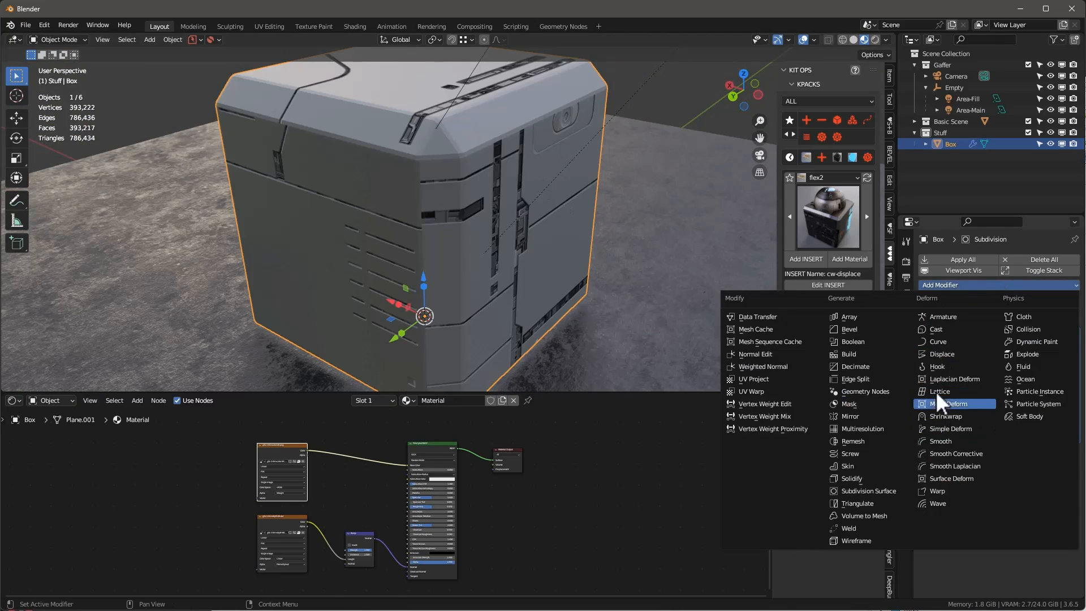
left_click(943, 354)
scroll(572, 283, "down", 4)
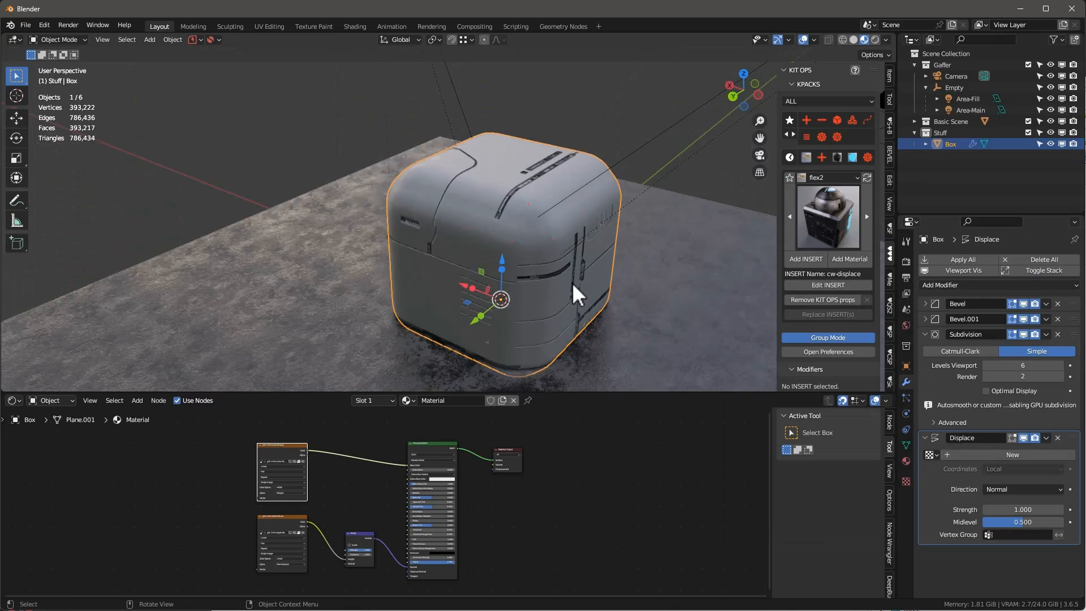
Examine the displaced box's rounded edges and panel details from several angles and distances.
scroll(560, 272, "up", 1)
middle_click_drag(559, 269, 547, 254)
scroll(549, 254, "up", 1)
scroll(548, 253, "up", 2)
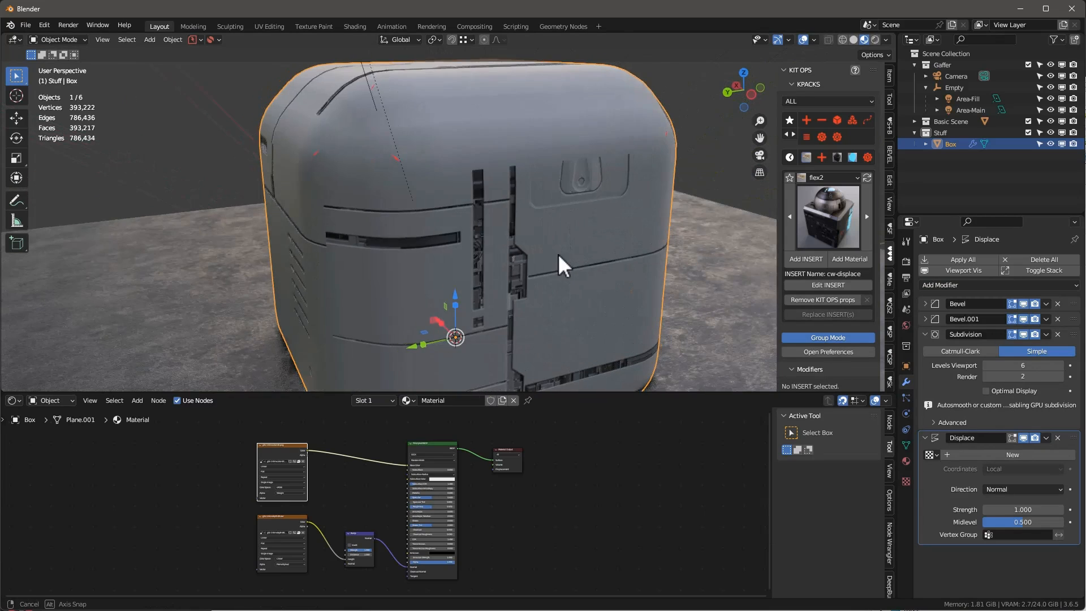
middle_click_drag(583, 189, 595, 202)
middle_click_drag(568, 521, 578, 513)
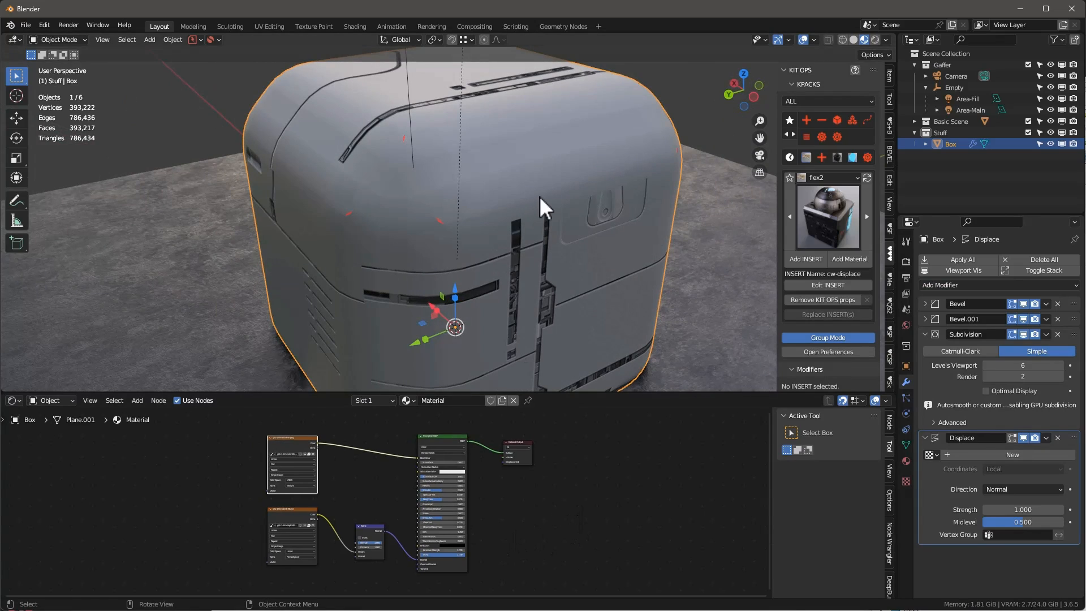
scroll(539, 196, "down", 2)
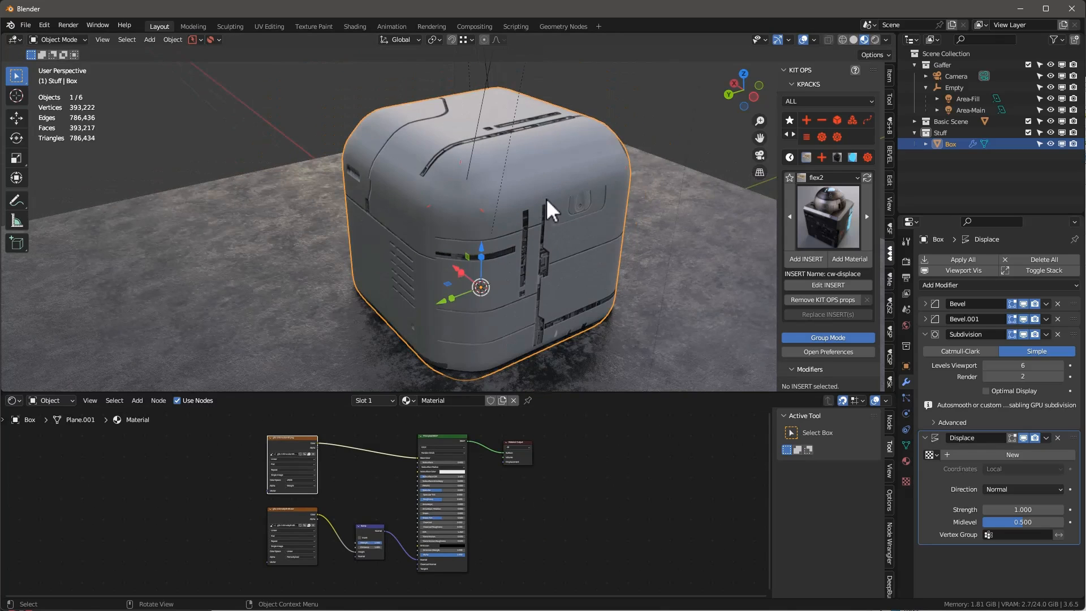
middle_click_drag(548, 198, 568, 183)
scroll(571, 182, "up", 2)
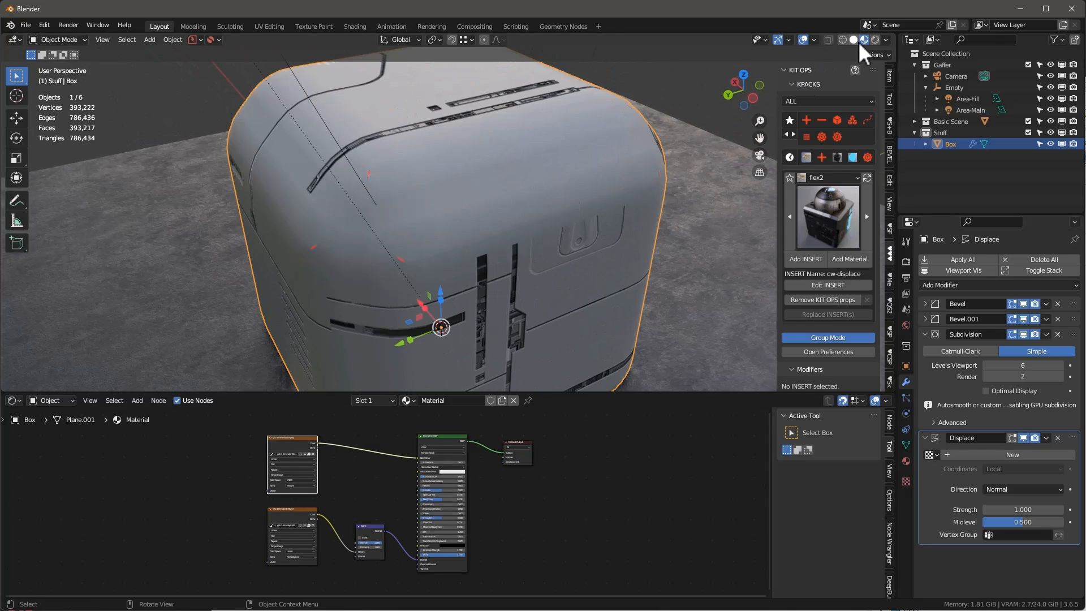
middle_click_drag(509, 296, 519, 272)
scroll(520, 271, "down", 2)
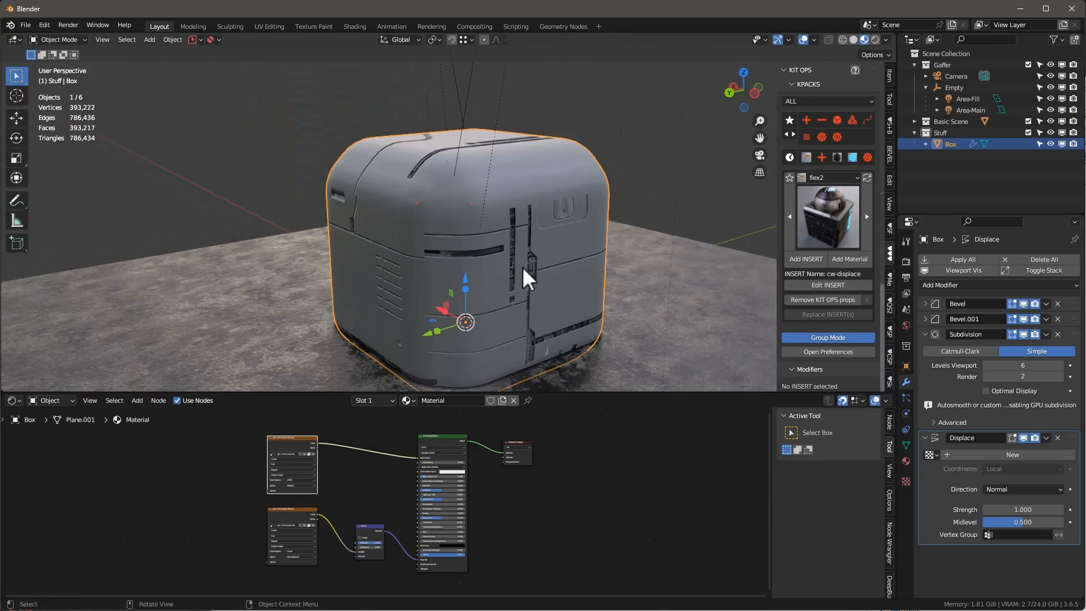
Move the box slightly upward along the Z axis so that it clears the floor.
scroll(501, 252, "down", 3)
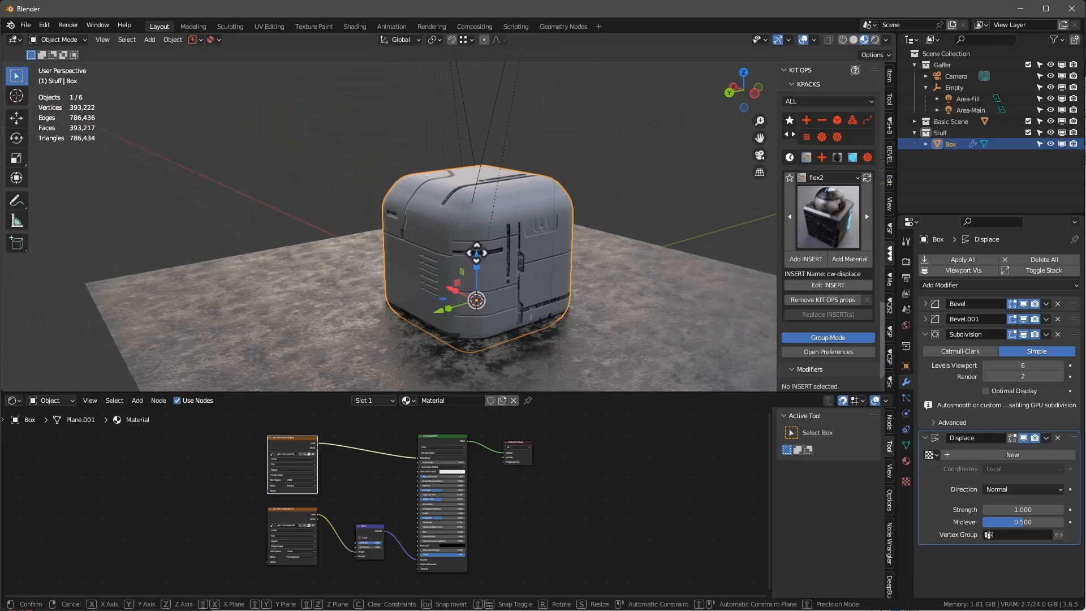
left_click(622, 308)
left_click(496, 207)
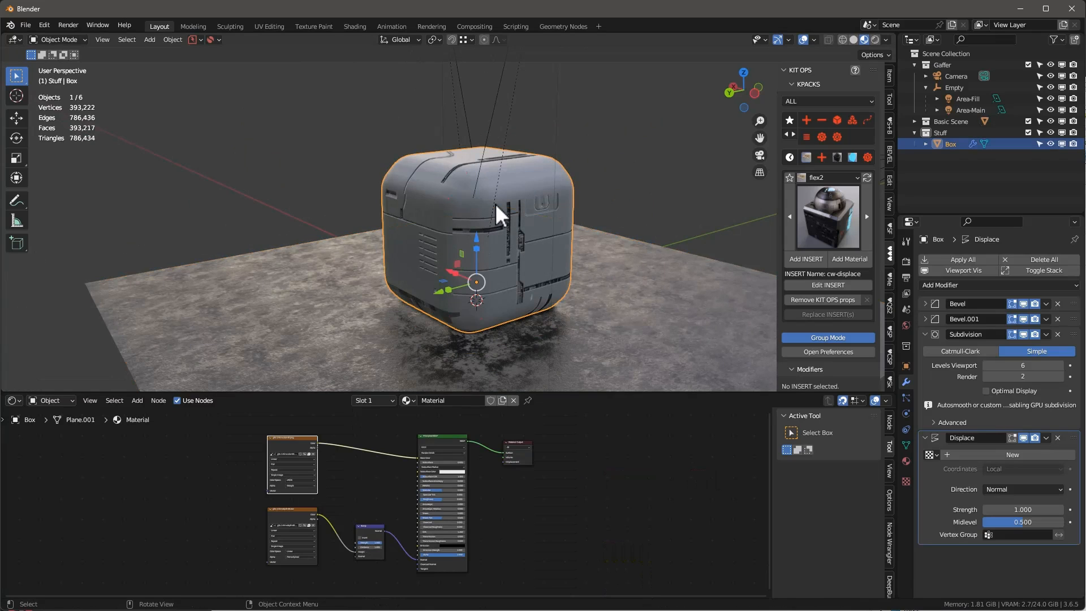
middle_click_drag(496, 206, 582, 266)
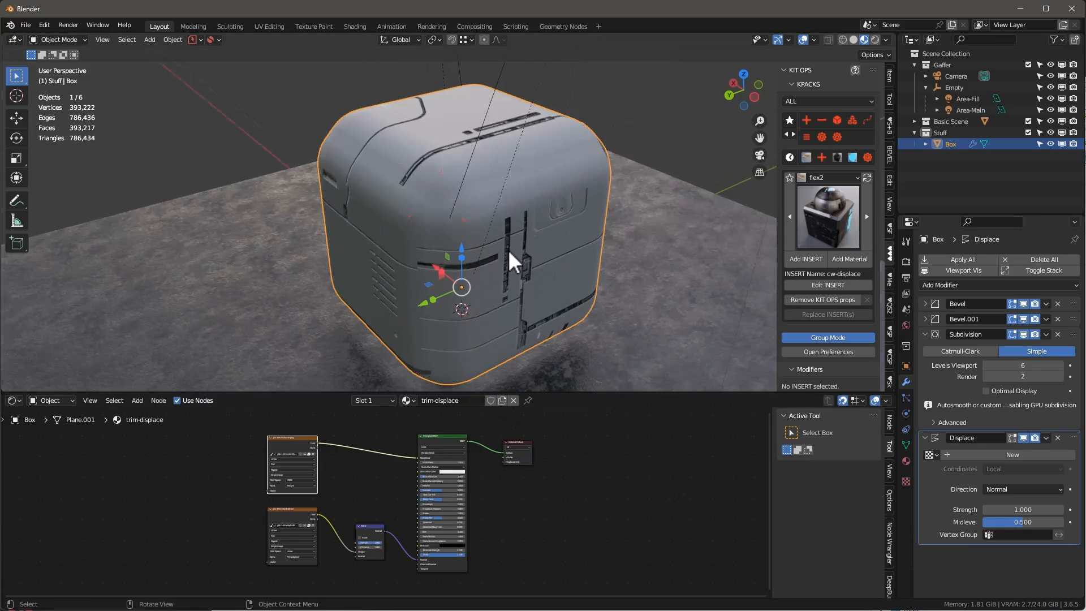
Create a new texture for the box's Displace modifier and assign gits-1-trim-depth-8K.exr as its image.
middle_click_drag(508, 250, 511, 235)
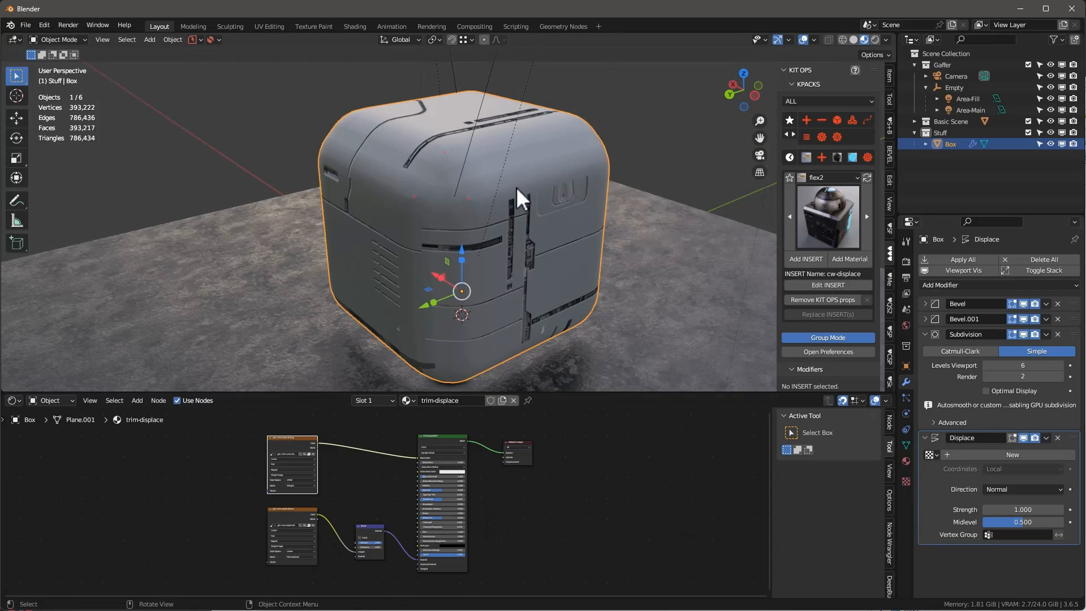
middle_click_drag(516, 202, 565, 203)
left_click(997, 453)
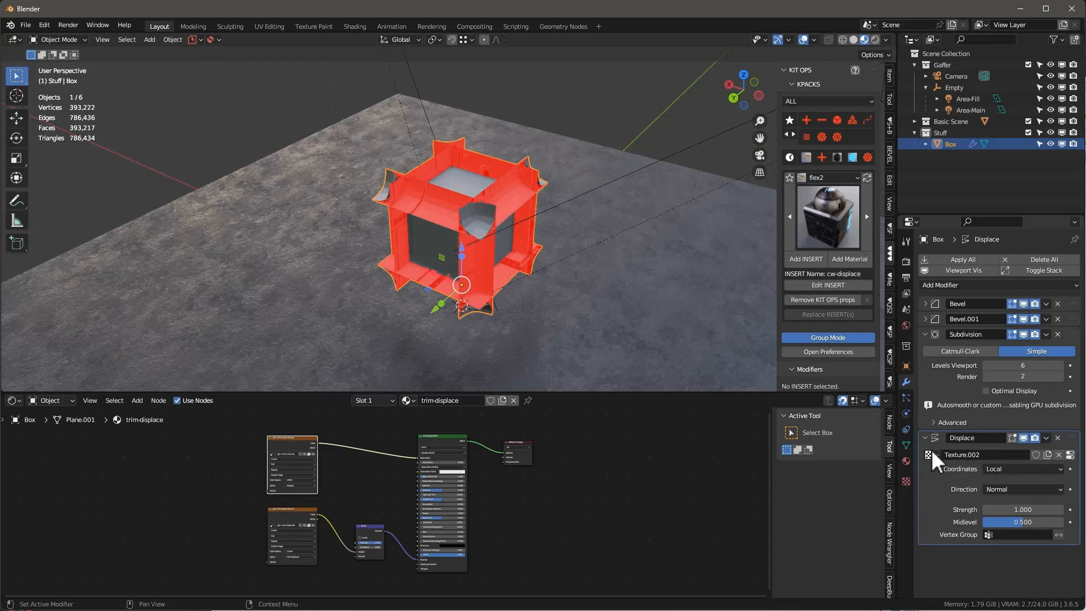
left_click(1070, 455)
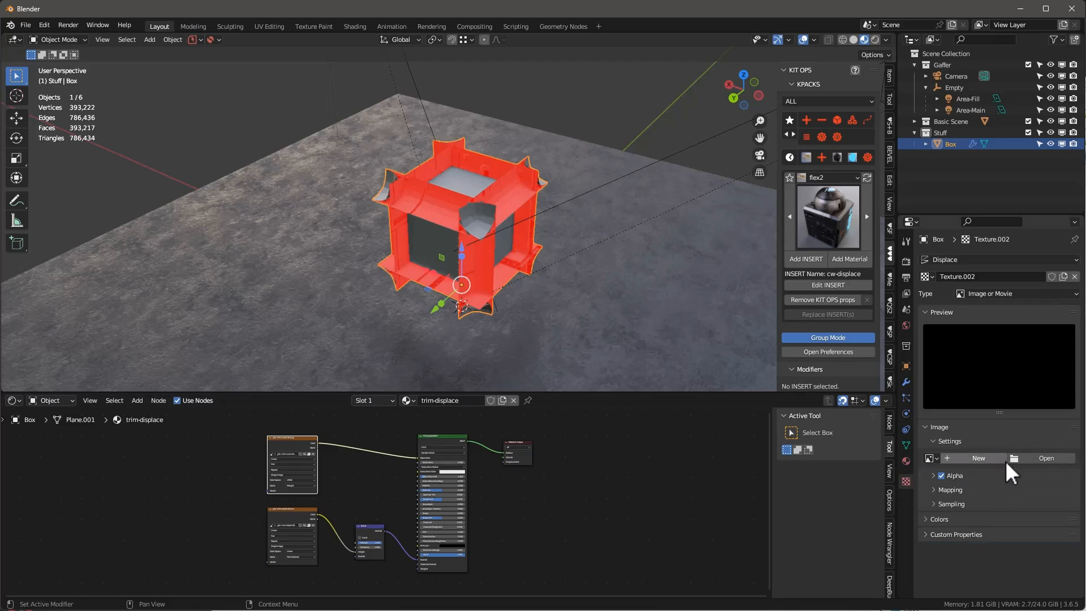
left_click(930, 459)
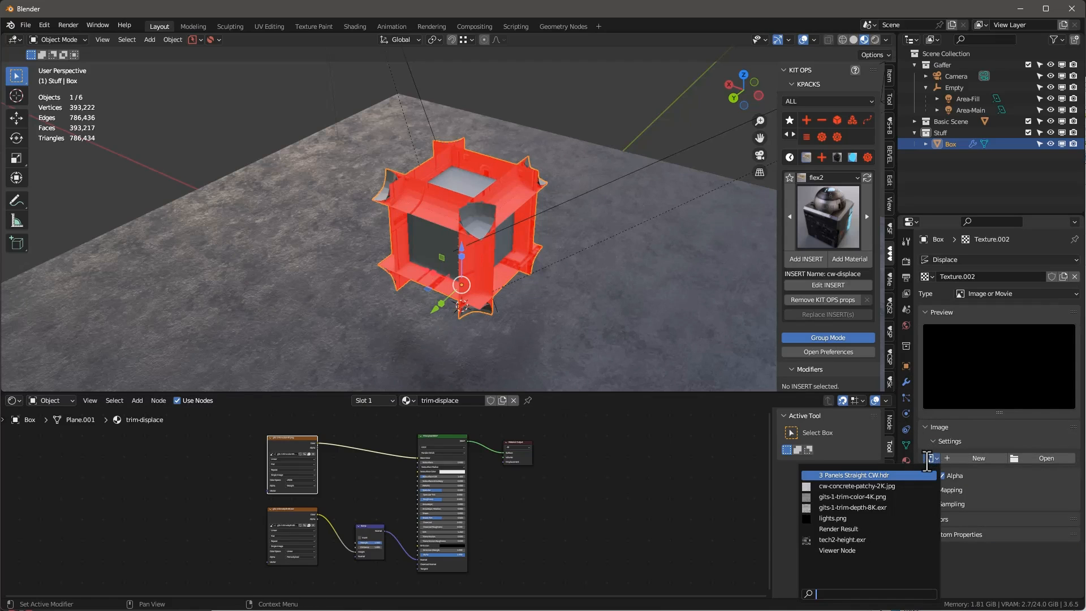
left_click(870, 508)
scroll(990, 512, "down", 2)
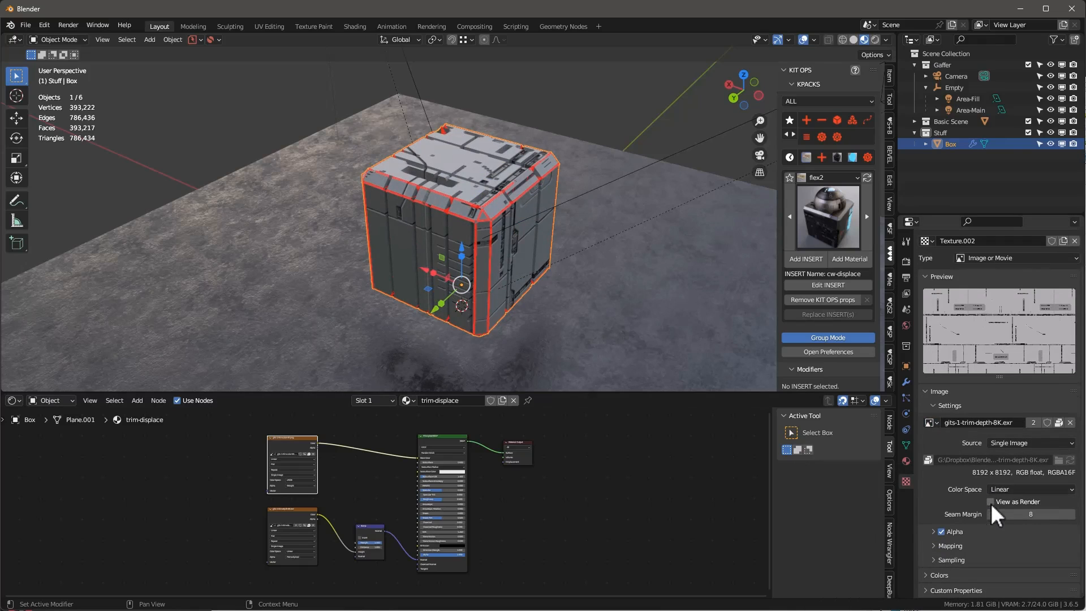
Disable alpha for the displacement texture's image and set the Displace modifier's texture coordinates to UV.
left_click(941, 532)
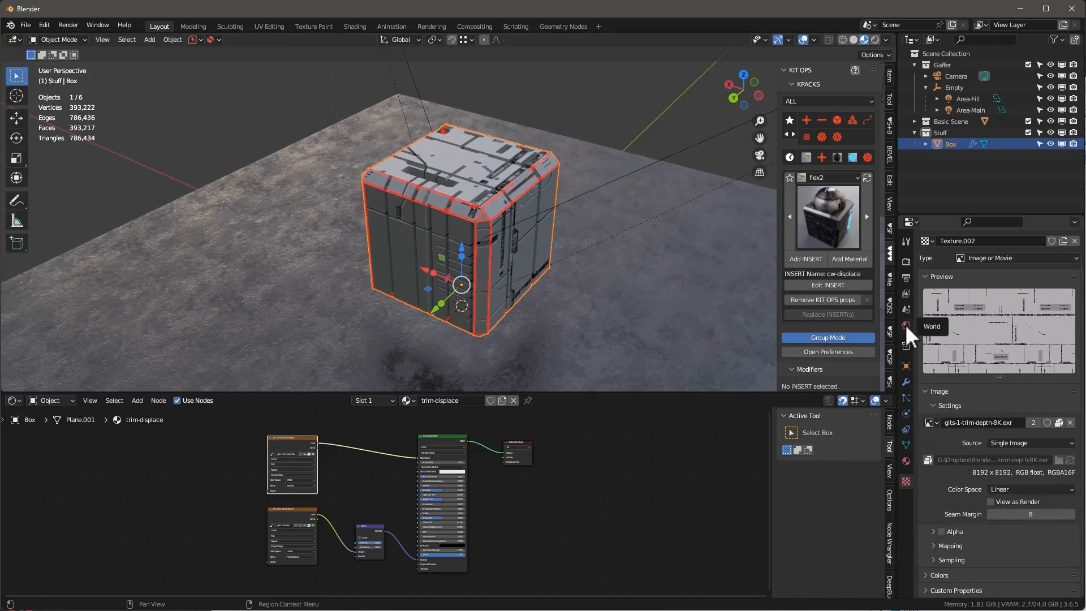
left_click(907, 382)
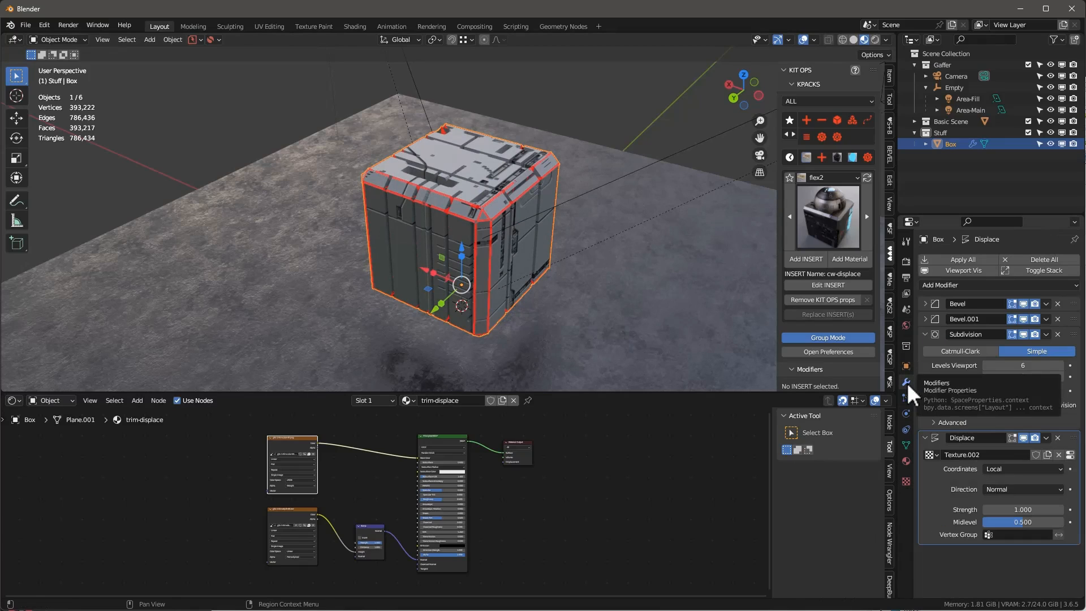
left_click(996, 469)
left_click(1002, 517)
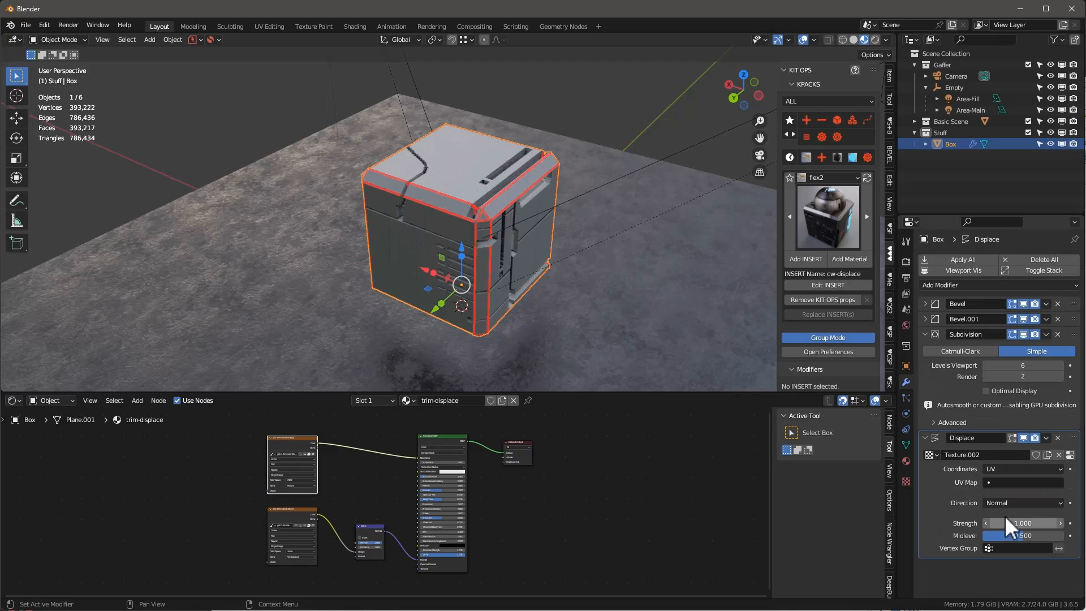
Hide the Face Orientation overlay in the 3D view.
scroll(487, 193, "up", 4)
middle_click_drag(521, 215, 504, 200)
key("q")
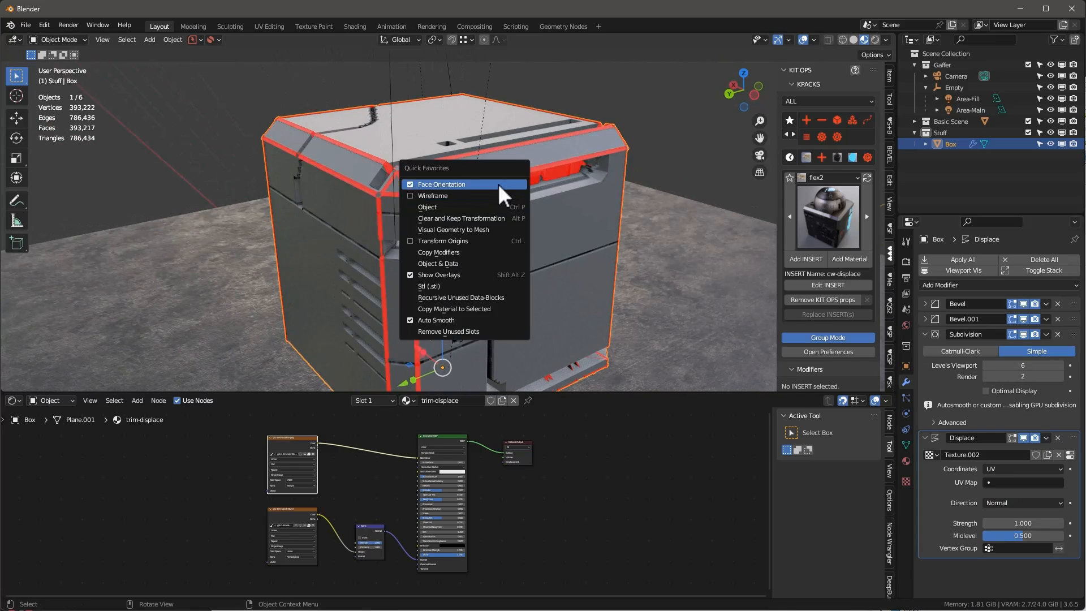
left_click(498, 183)
Try a Displace midlevel of 0.2 on the box and settle on 0.4.
scroll(524, 202, "up", 4)
middle_click_drag(526, 202, 572, 215)
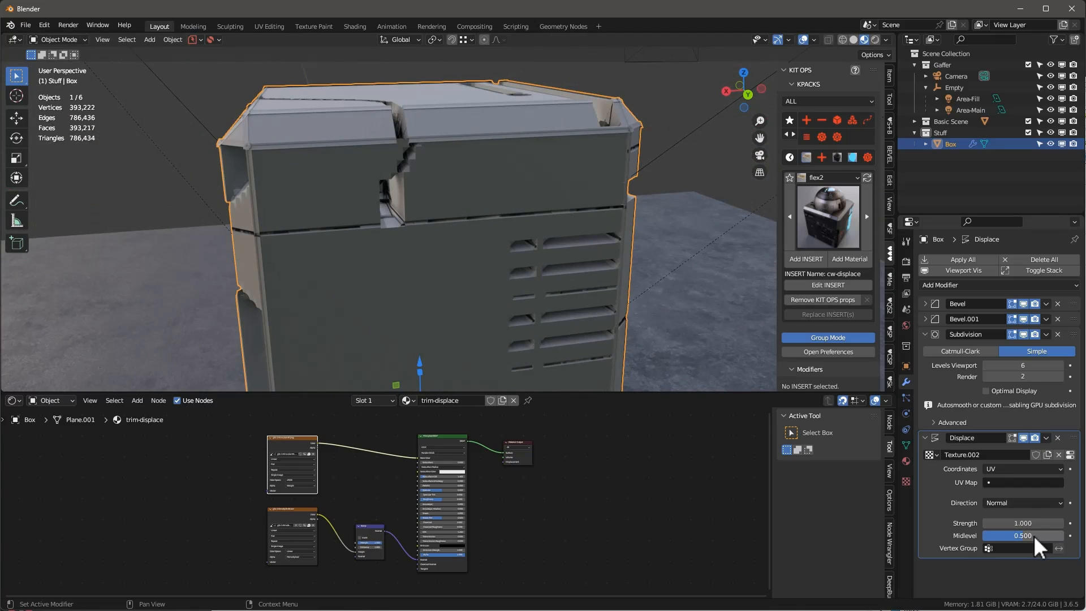
scroll(206, 151, "up", 6)
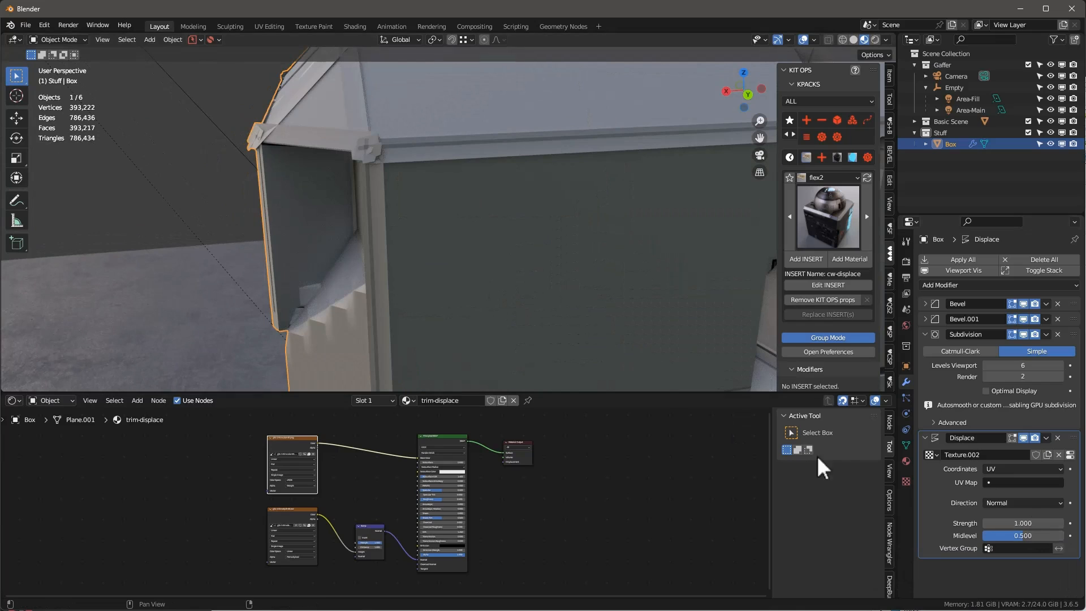
left_click(1027, 535)
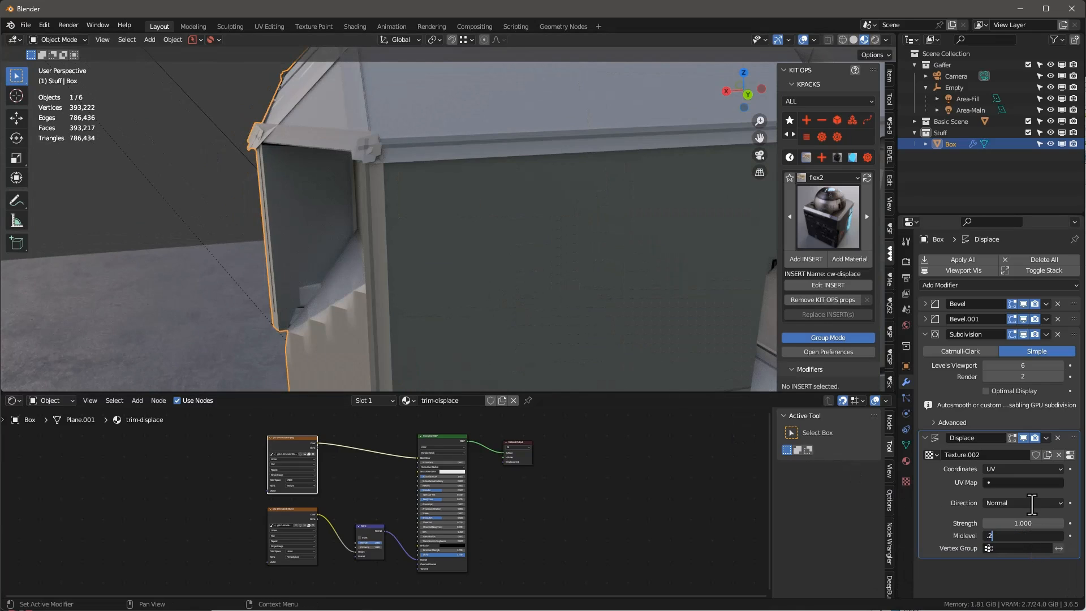
type(".2")
key("Return")
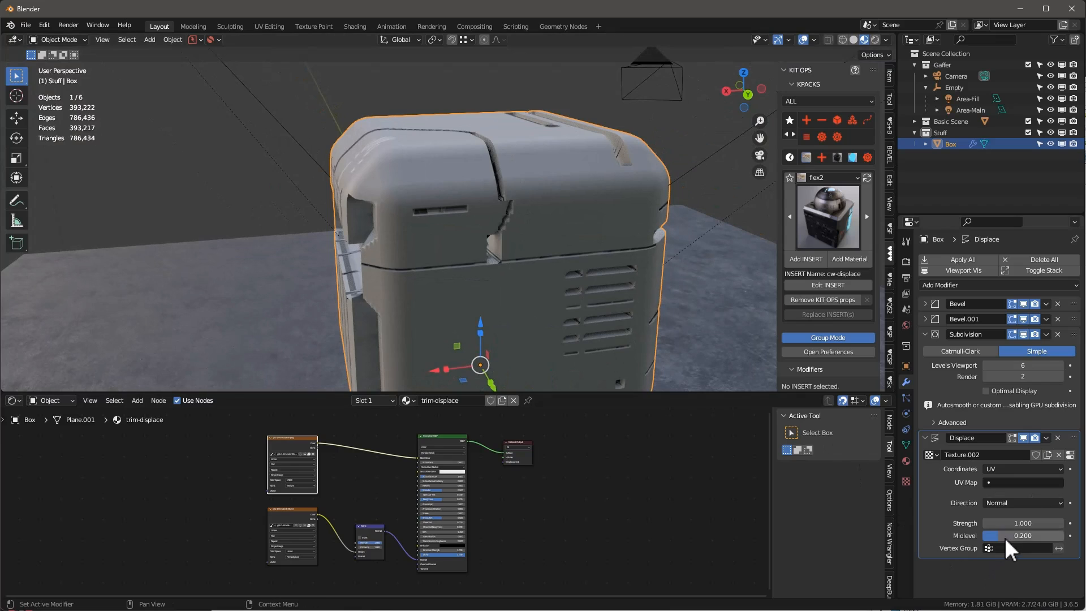
left_click(1012, 536)
type(".4")
key("Return")
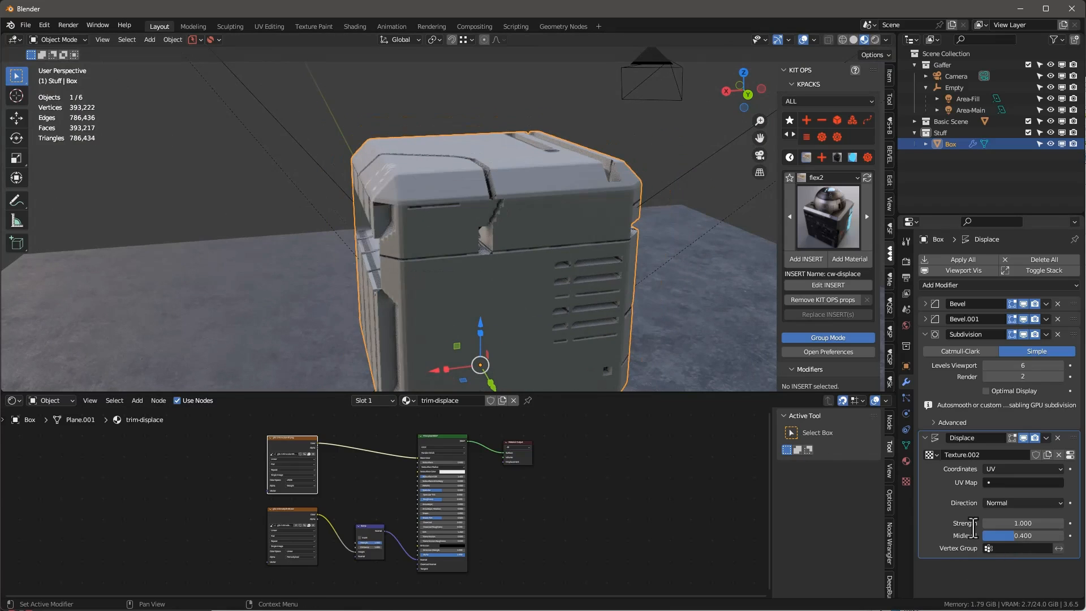
Disable the Bevel.001 modifier to compare the box's edges, and remove it from the stack.
scroll(497, 199, "up", 4)
middle_click_drag(497, 199, 423, 196)
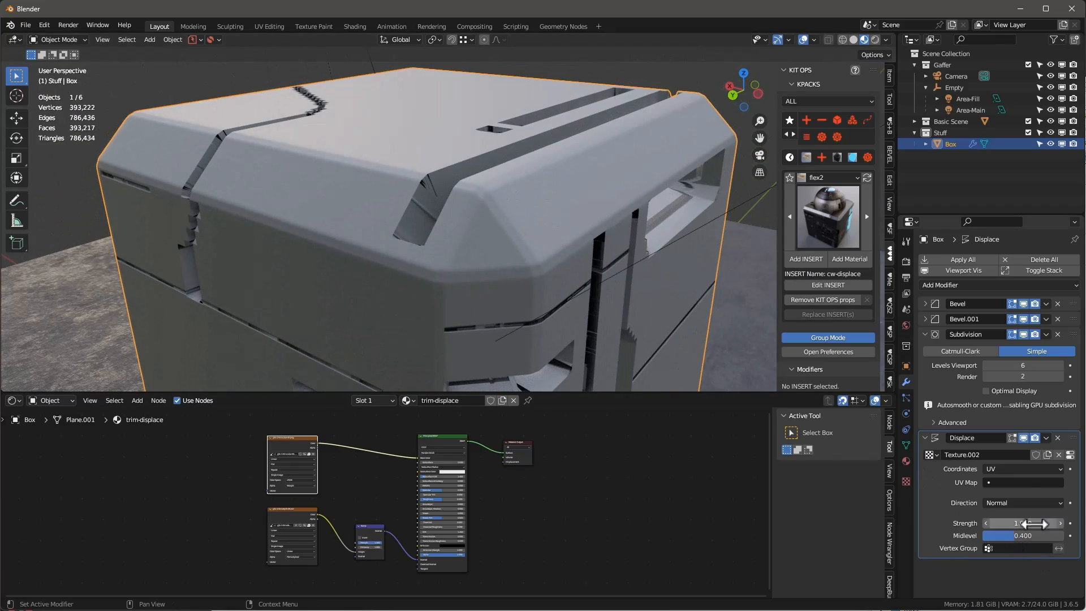
left_click(1024, 319)
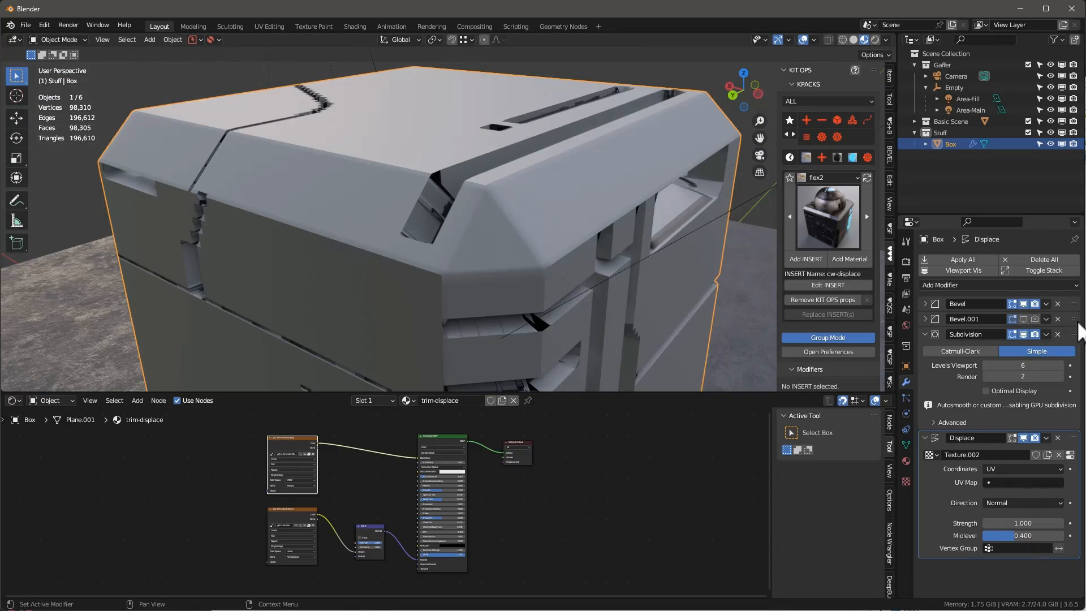
left_click(1058, 319)
Try Displace midlevels of 0.3 and 0.45 on the box, and set the value back to 0.4.
left_click(1006, 521)
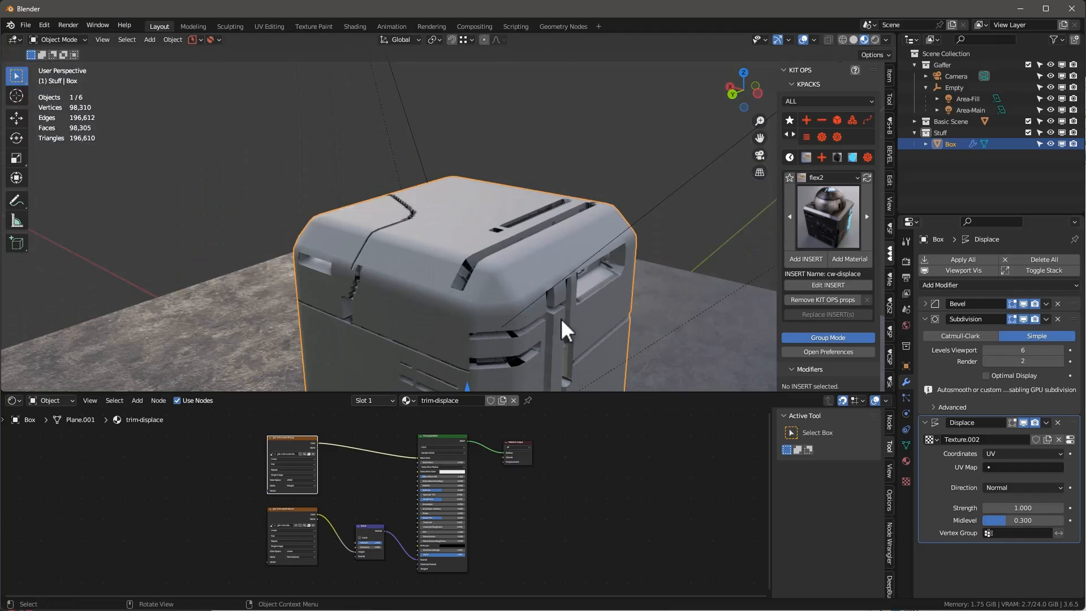
key("BackSpace")
key("BackSpace")
type(".45")
key("Return")
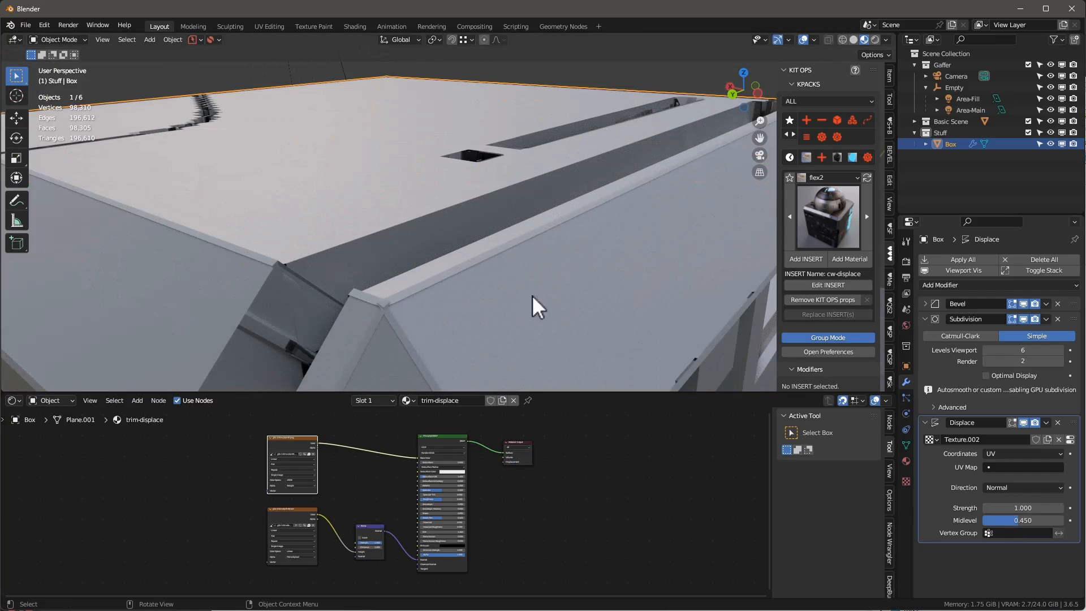
left_click(999, 520)
key("Return")
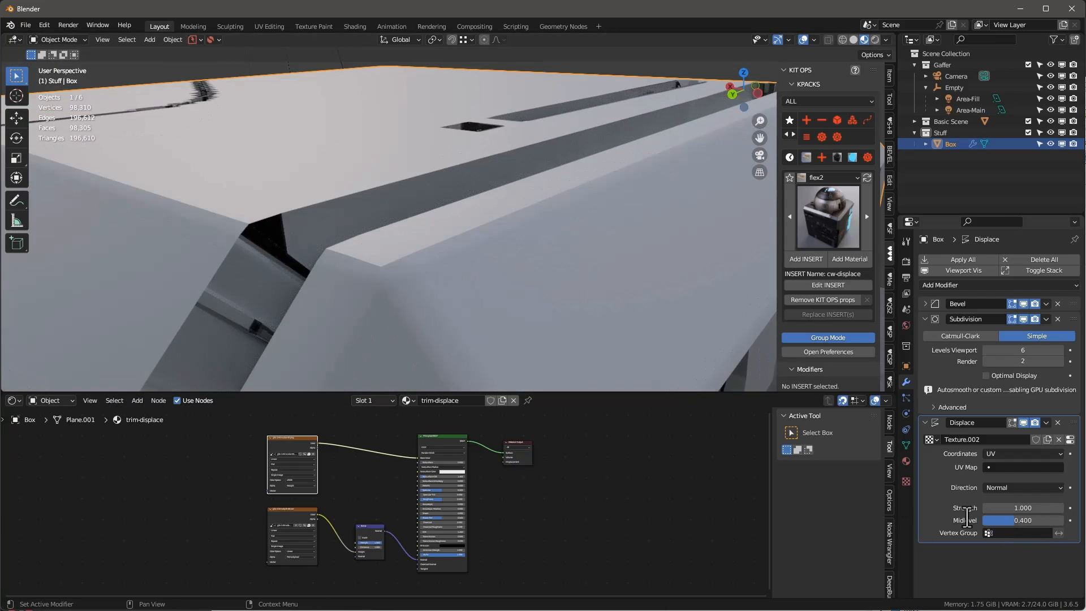
Examine the displaced box's recessed panels and corners from several sides and distances.
scroll(507, 252, "down", 10)
middle_click_drag(504, 245, 650, 295)
scroll(477, 300, "up", 5)
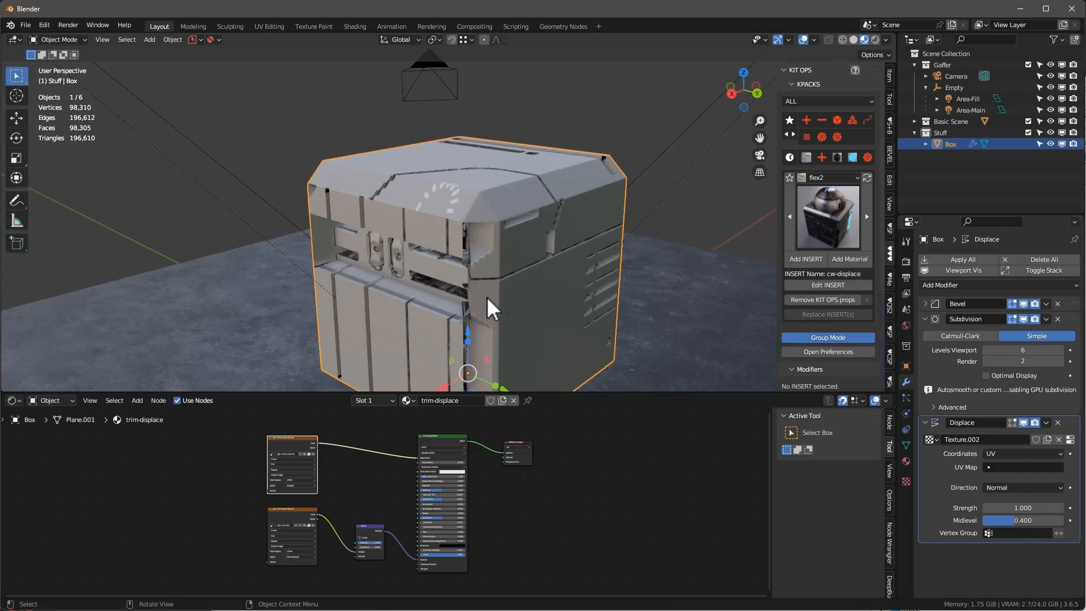
middle_click_drag(486, 297, 508, 280)
scroll(500, 219, "up", 4)
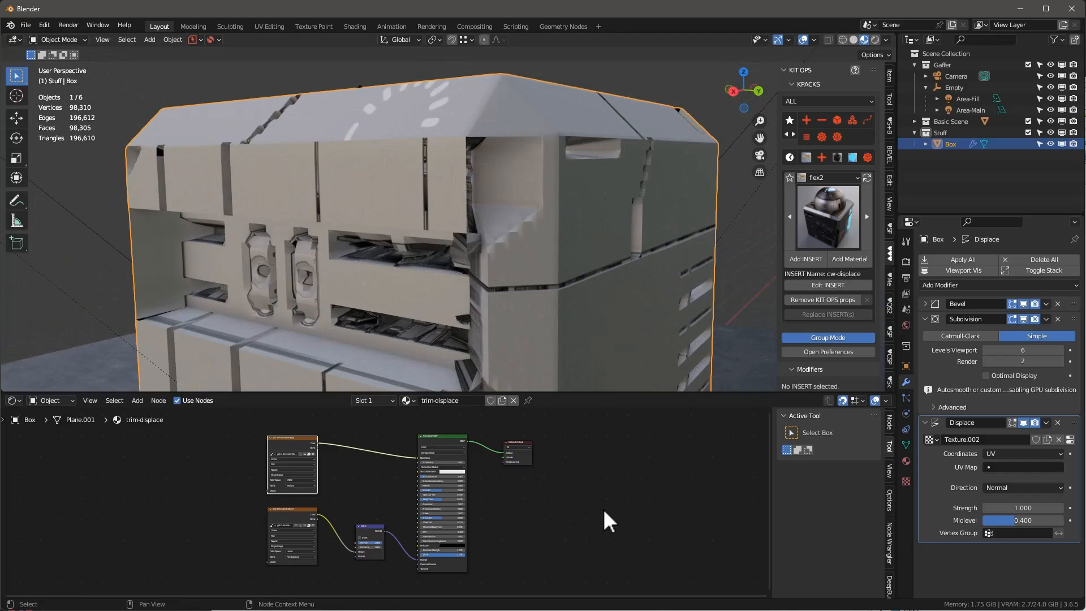
mouse_move(543, 199)
middle_mouse_down()
mouse_move(555, 187)
mouse_move(387, 190)
mouse_move(575, 177)
mouse_move(577, 209)
mouse_move(533, 199)
middle_mouse_up()
scroll(535, 200, "down", 2)
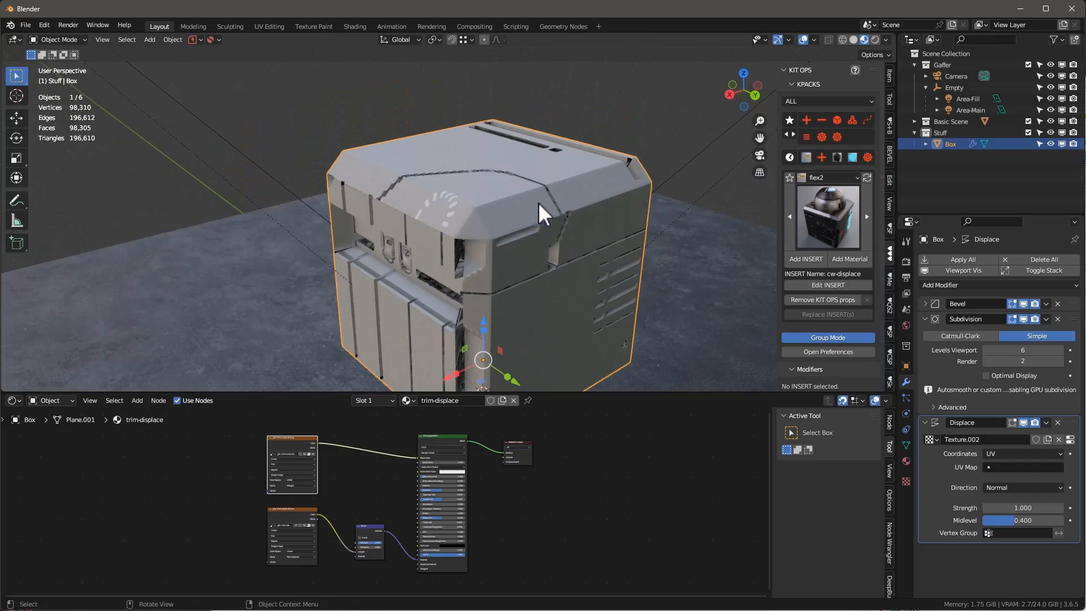
Switch to the UV Editing workspace and isolate the box in local view.
left_click(268, 26)
scroll(230, 260, "down", 5)
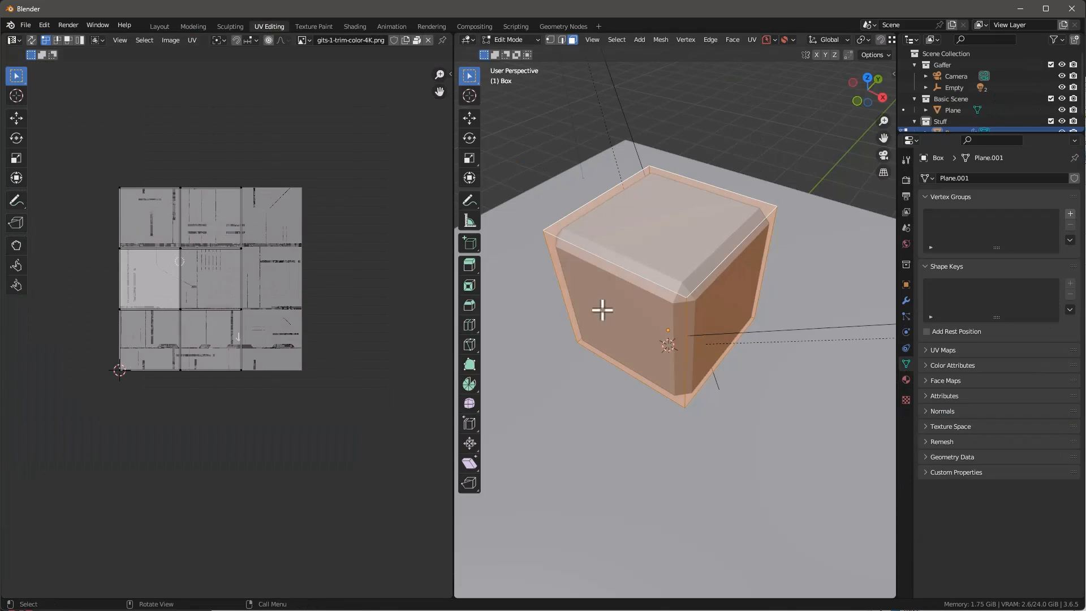
middle_click_drag(676, 286, 659, 251)
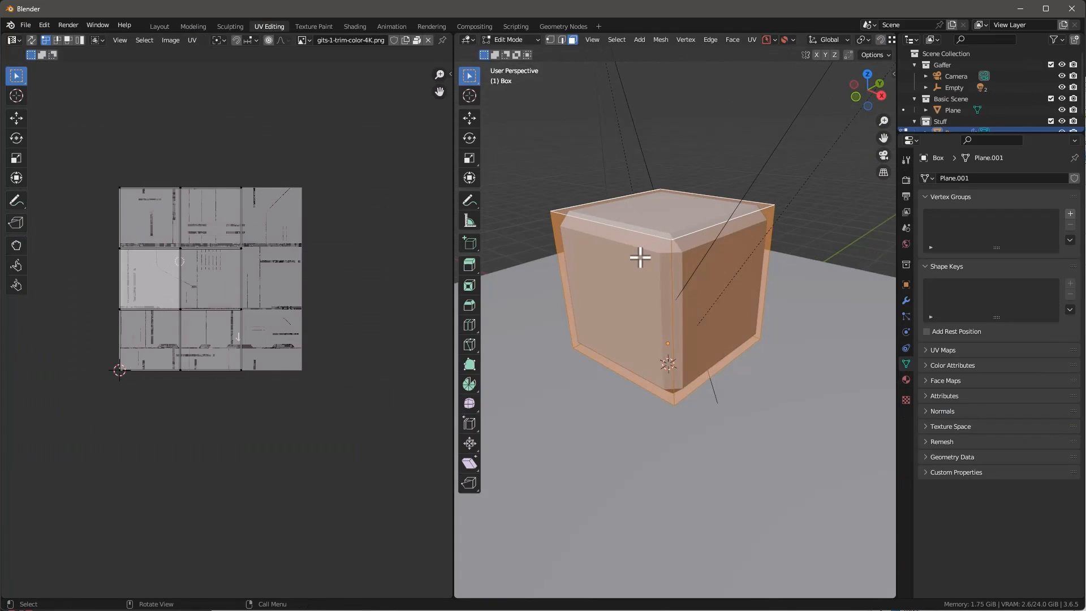
key("KP_Divide")
scroll(680, 236, "down", 4)
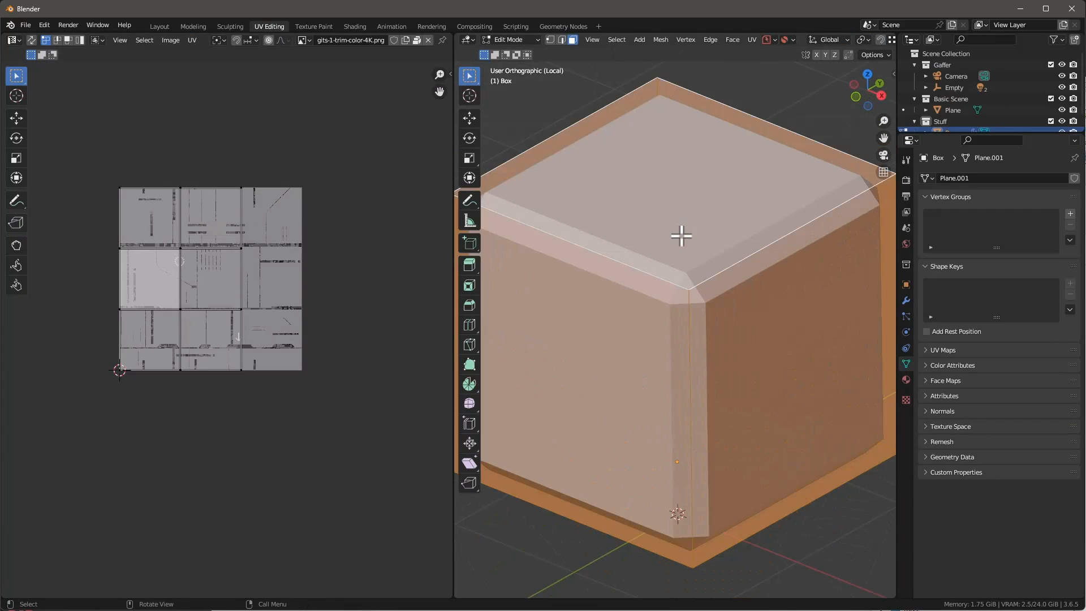
key("KP_5")
Select the box's top and bottom faces and one side face connecting them, and reduce the selection to its boundary loop.
left_click(686, 192)
left_click(746, 323, "shift")
middle_click_drag(746, 323, 779, 225)
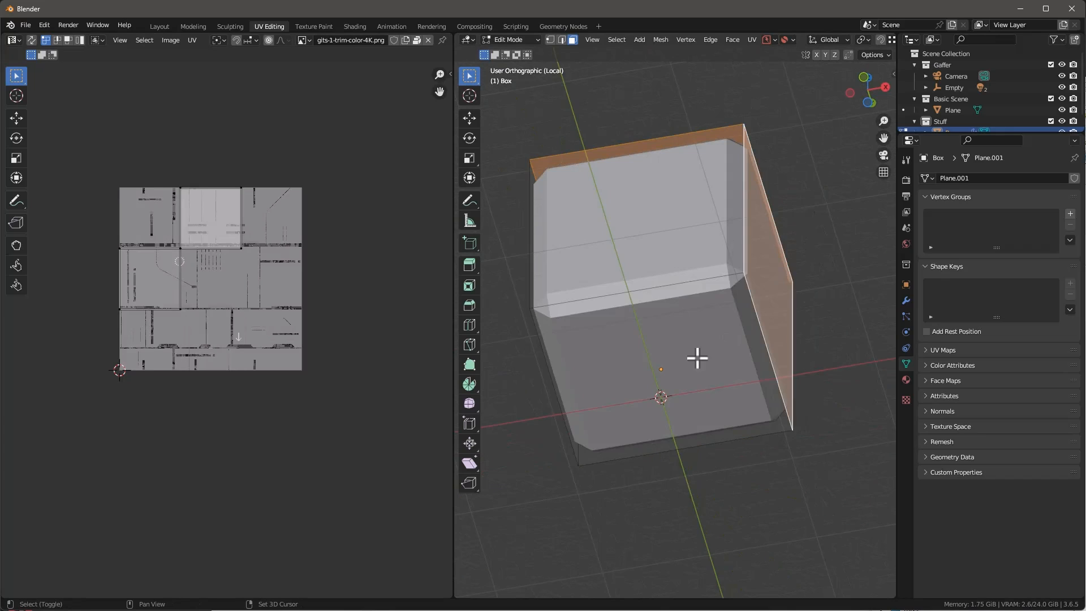
left_click(698, 357, "shift")
middle_click_drag(751, 315, 708, 408)
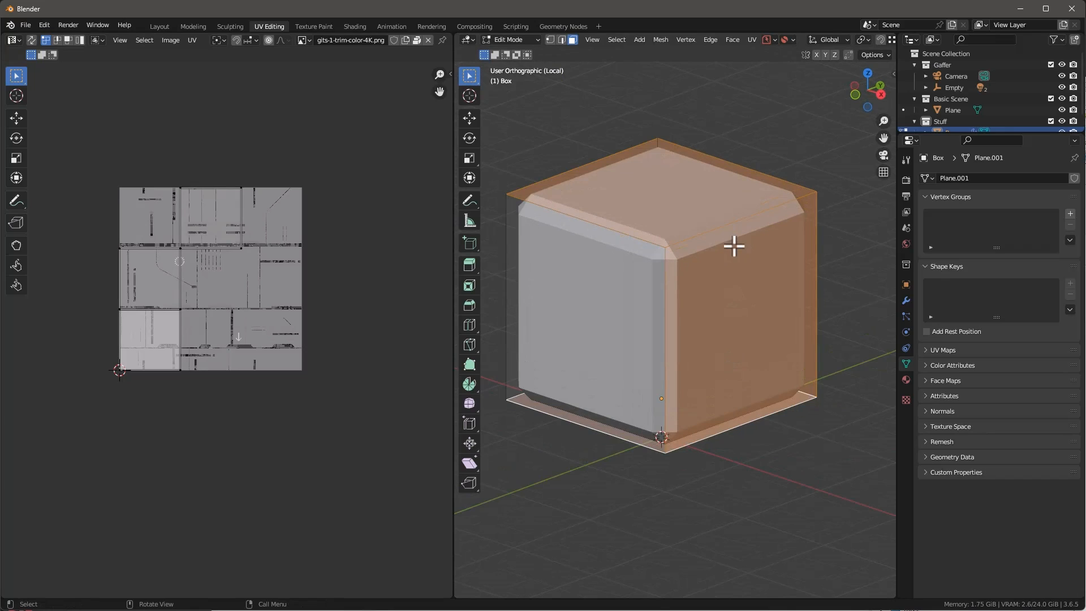
left_click(619, 41)
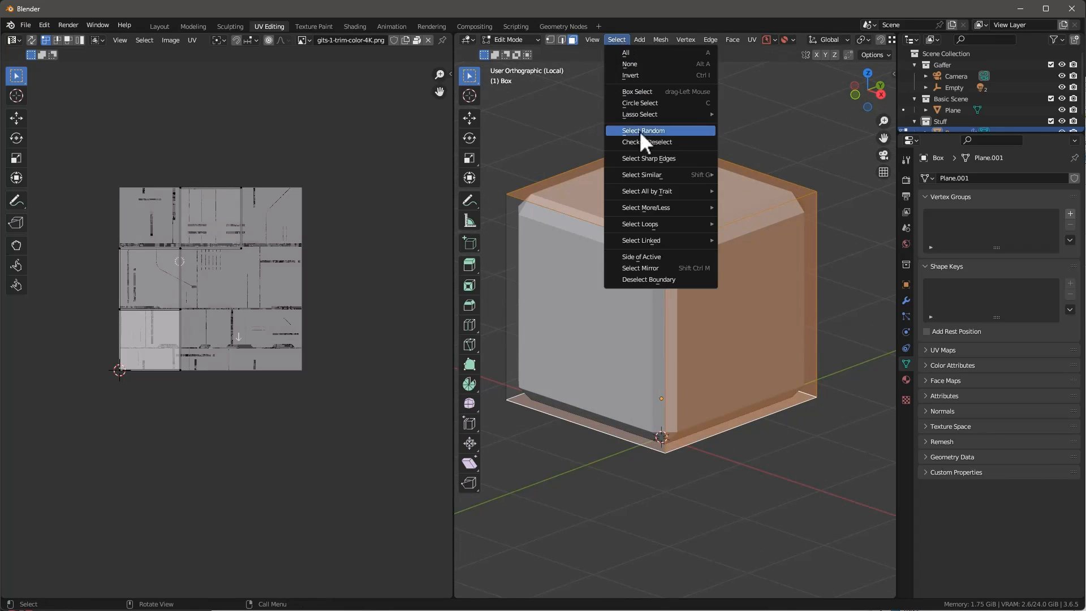
mouse_move(693, 224)
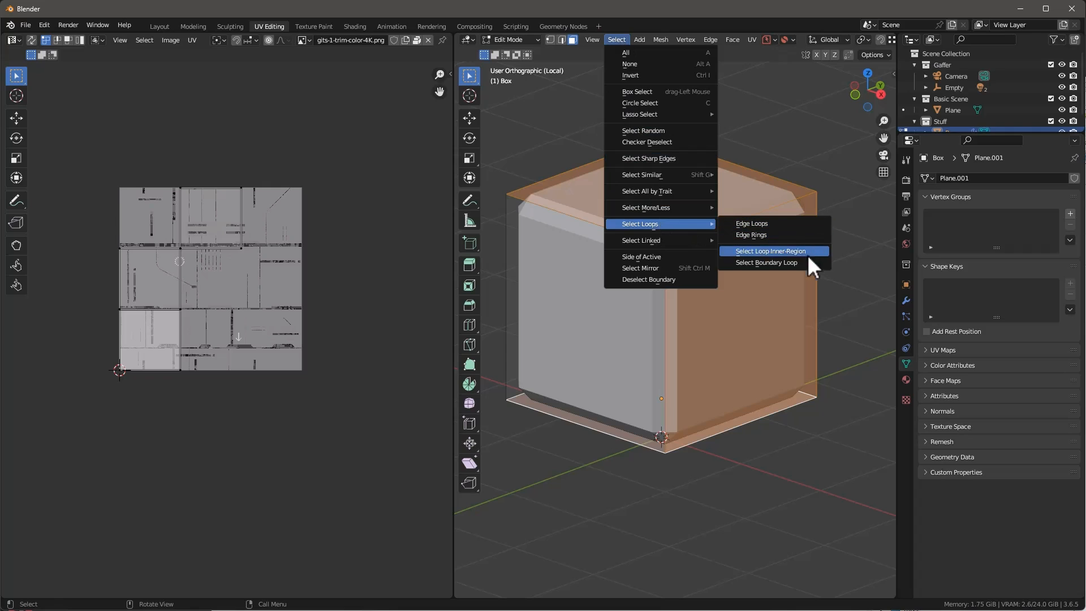
left_click(782, 276)
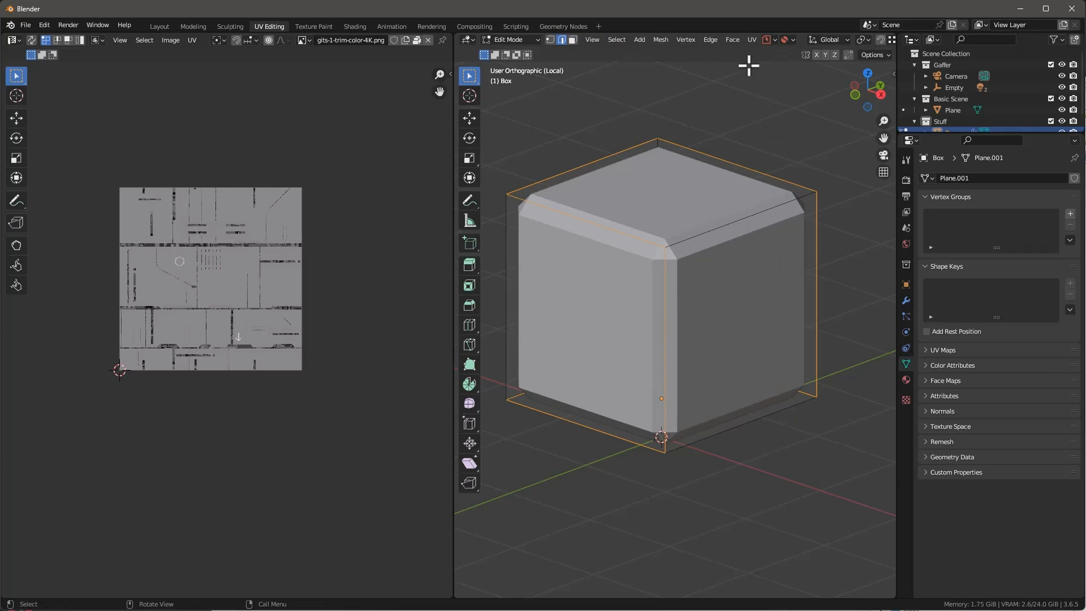
Mark the selected boundary edges as seams and unwrap all of the box's faces.
left_click(711, 41)
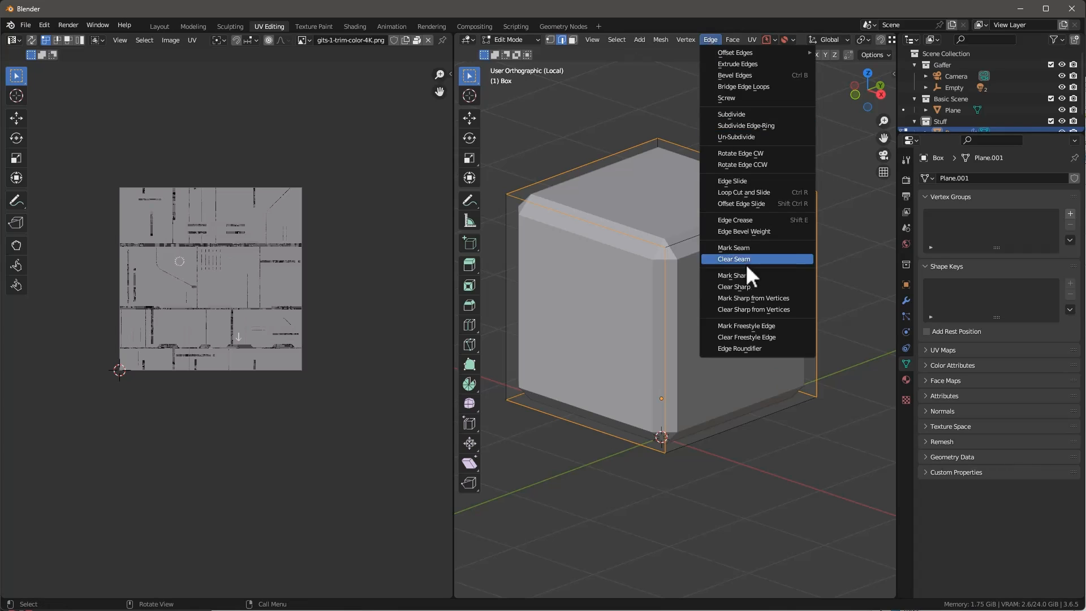
left_click(761, 248)
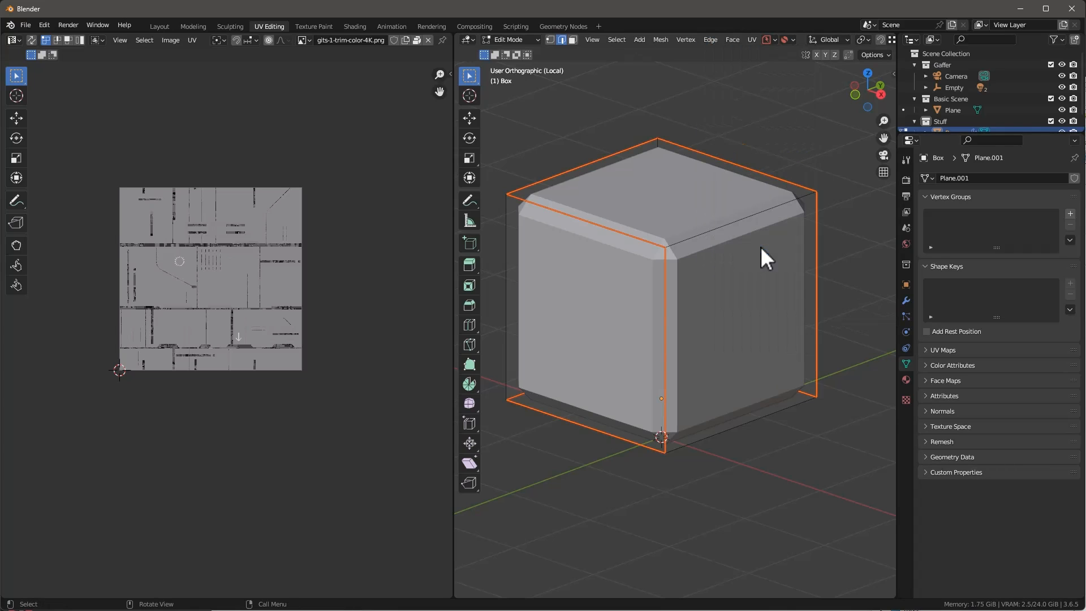
key("a")
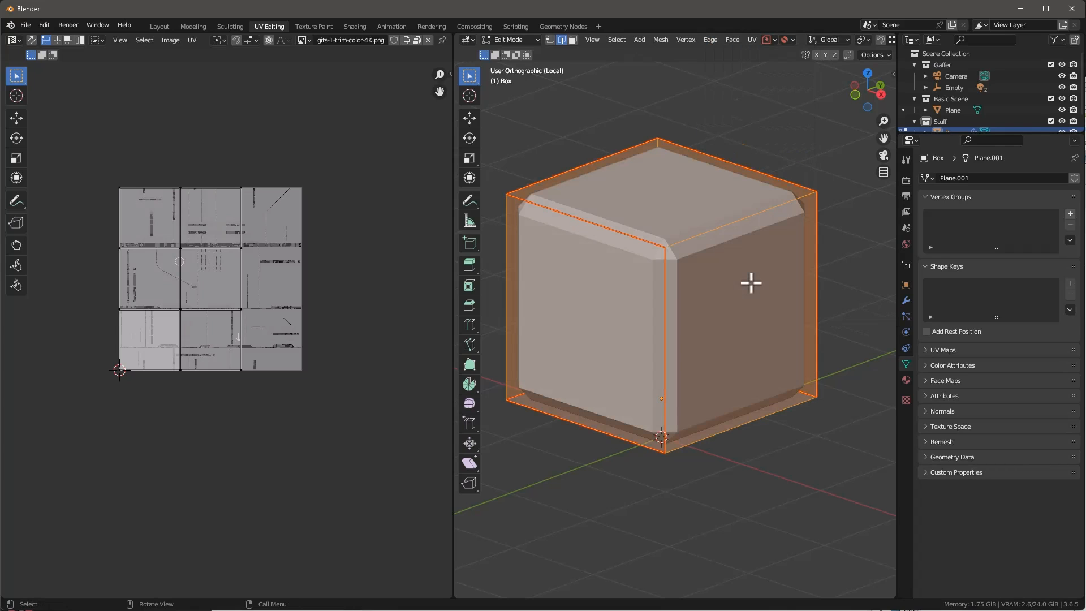
key("u")
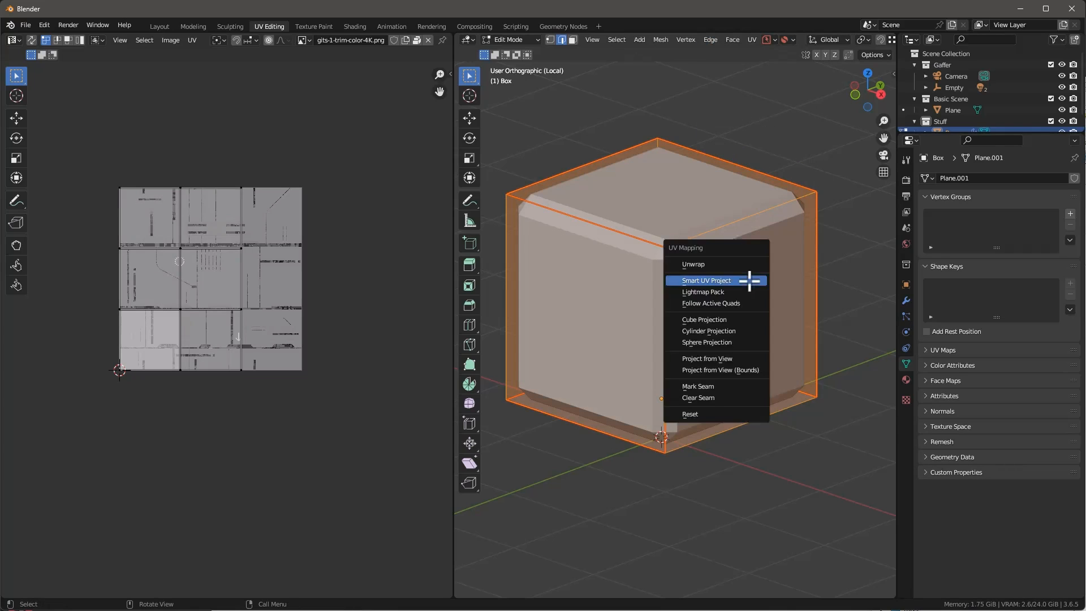
left_click(714, 263)
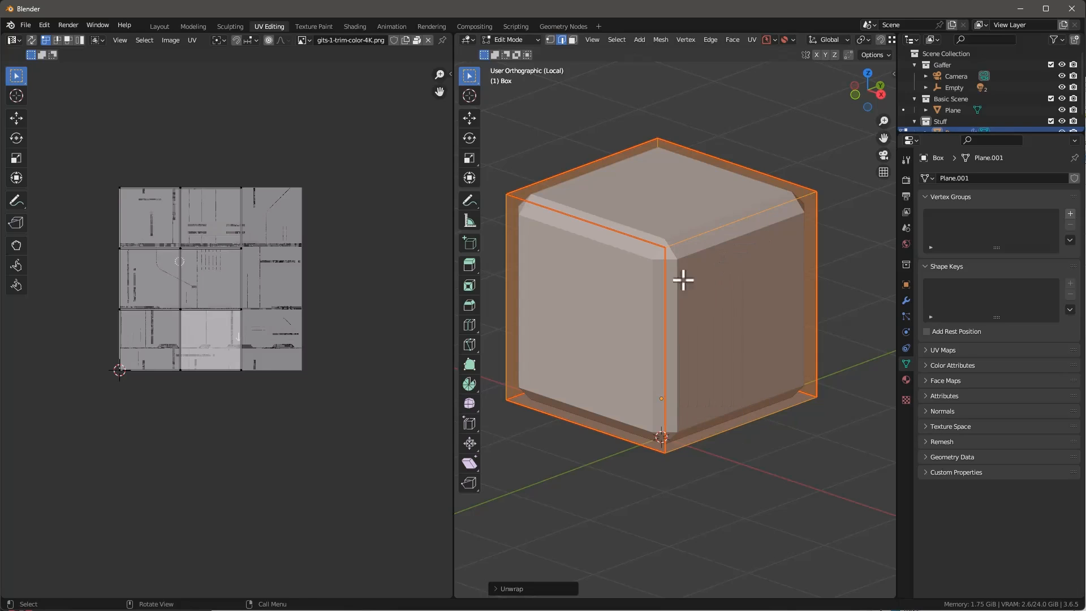
Clear the edge selection and select the box's top face, bottom face and the side face connecting them.
scroll(147, 331, "up", 1)
key("alt+a")
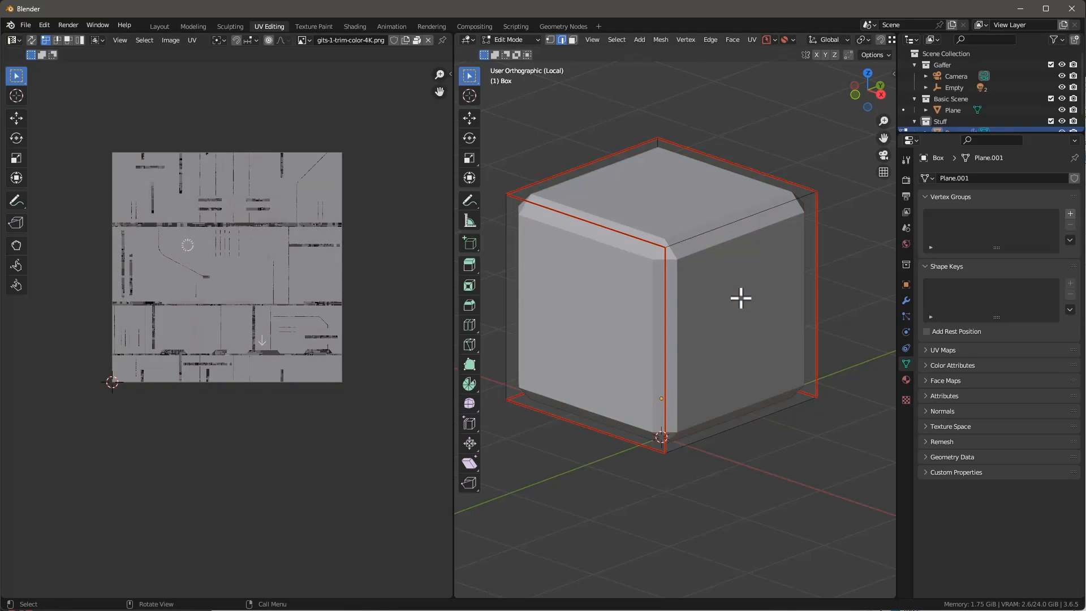
scroll(742, 296, "down", 2)
middle_click_drag(742, 296, 699, 289)
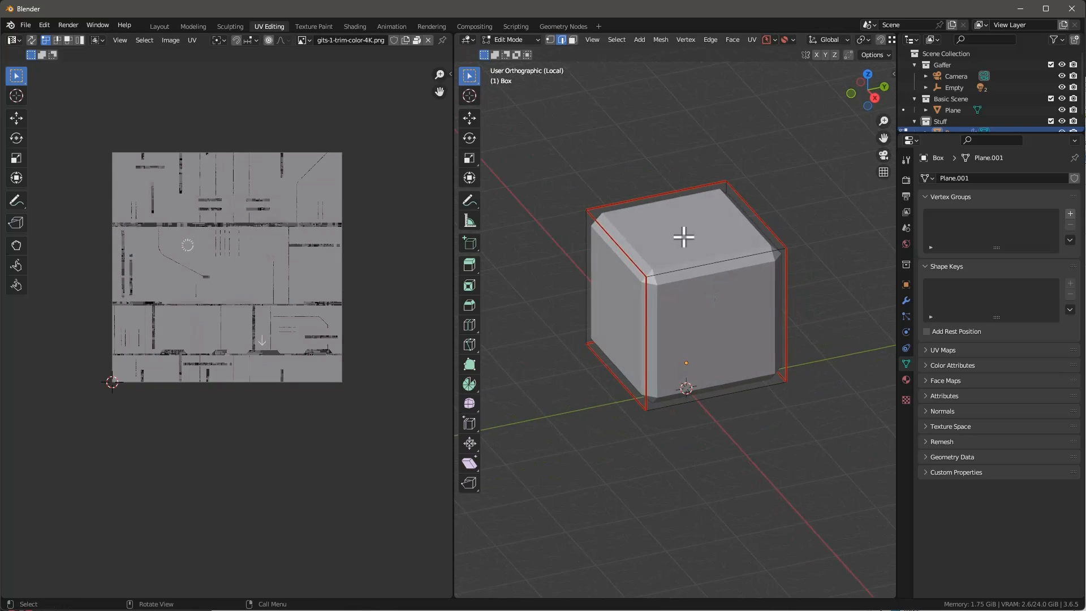
key("3")
left_click(684, 237)
left_click(720, 325, "shift")
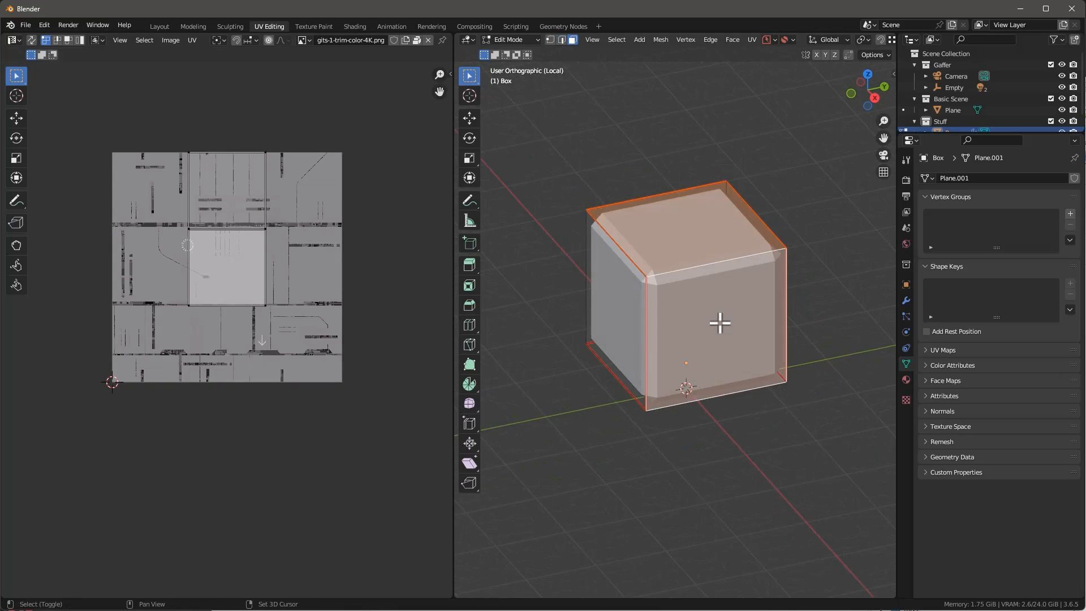
middle_click_drag(721, 325, 715, 271)
left_click(689, 383, "shift")
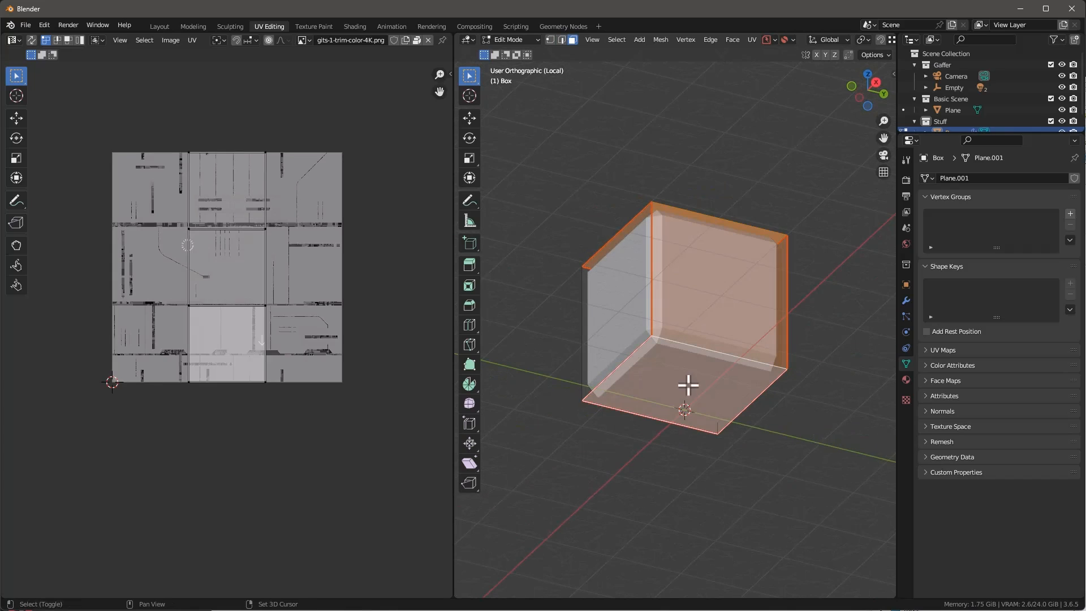
Rotate the three selected faces' UVs a quarter turn and move them over the uppermost band of the trim sheet.
scroll(191, 253, "up", 1)
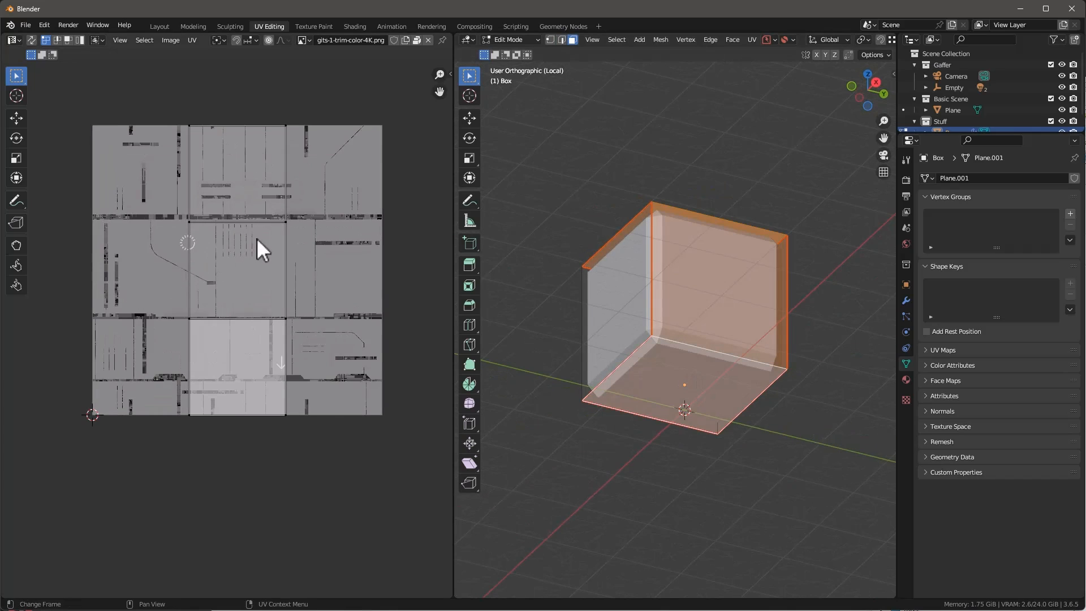
middle_click_drag(244, 202, 256, 243)
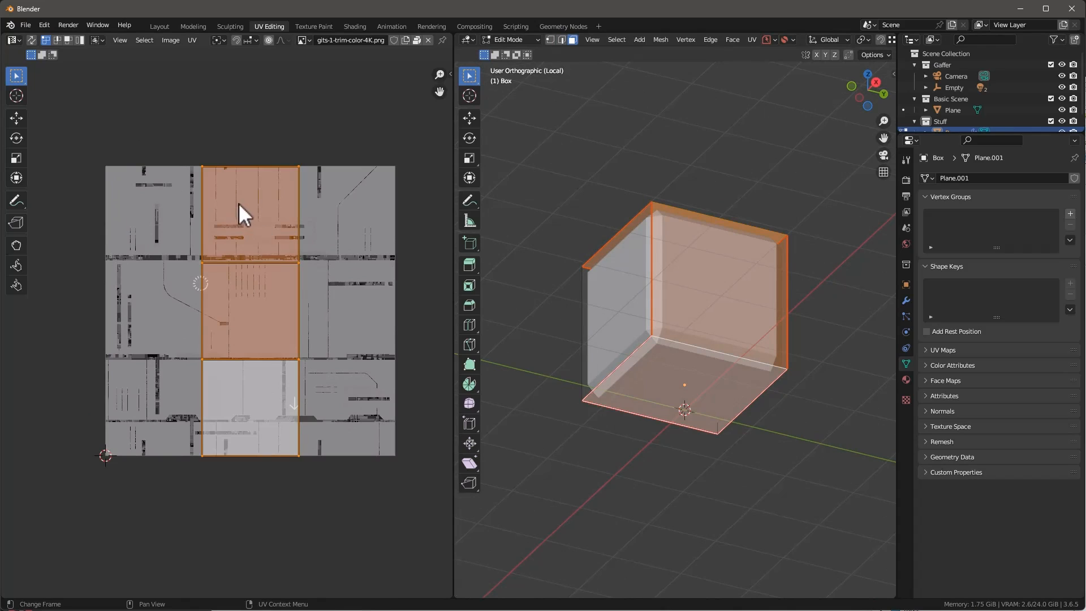
key("r")
left_click(343, 298, "ctrl")
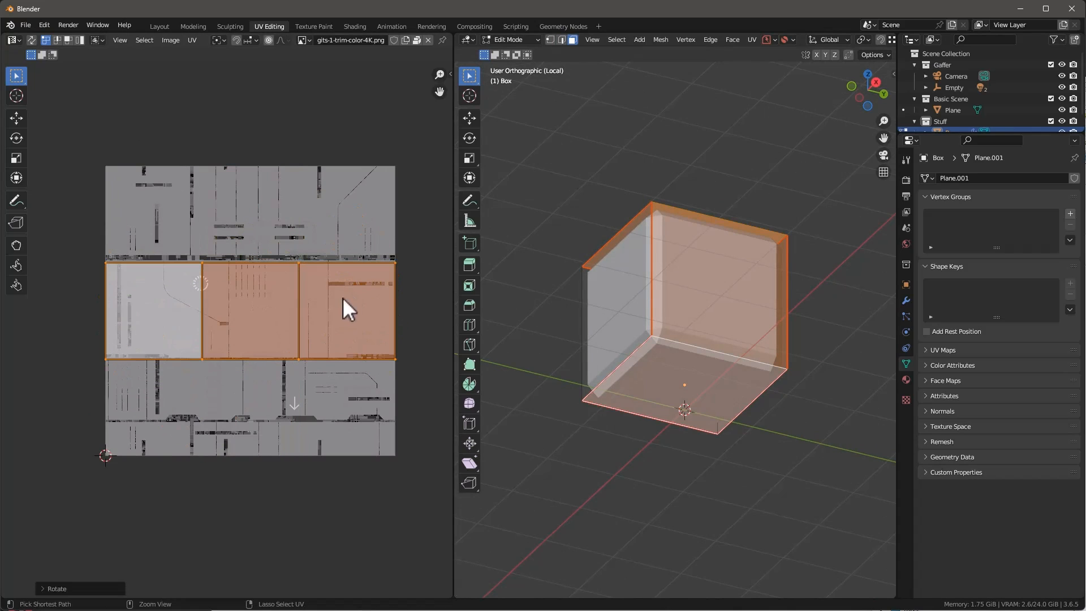
key("g")
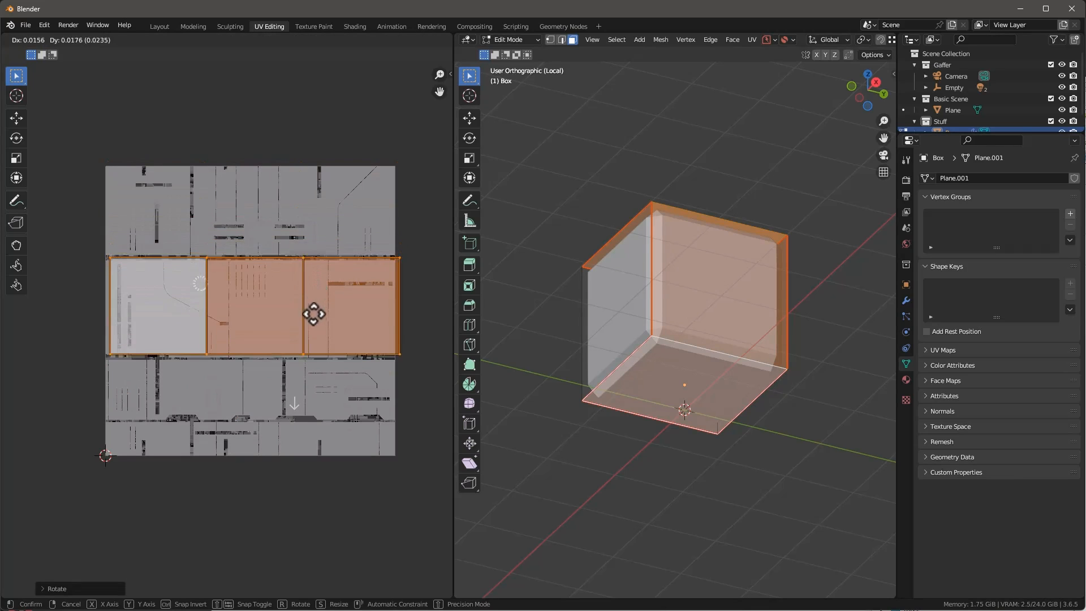
left_click(323, 190)
Hide the 3D viewport overlays and display the box with its trim material in Material Preview shading.
middle_click_drag(651, 317, 717, 354)
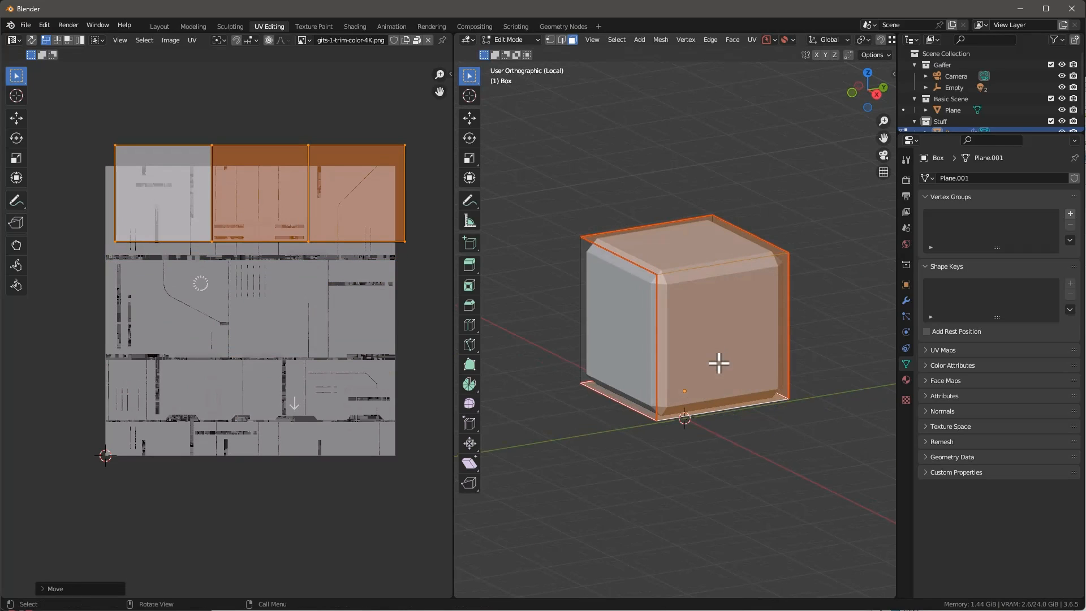
key("q")
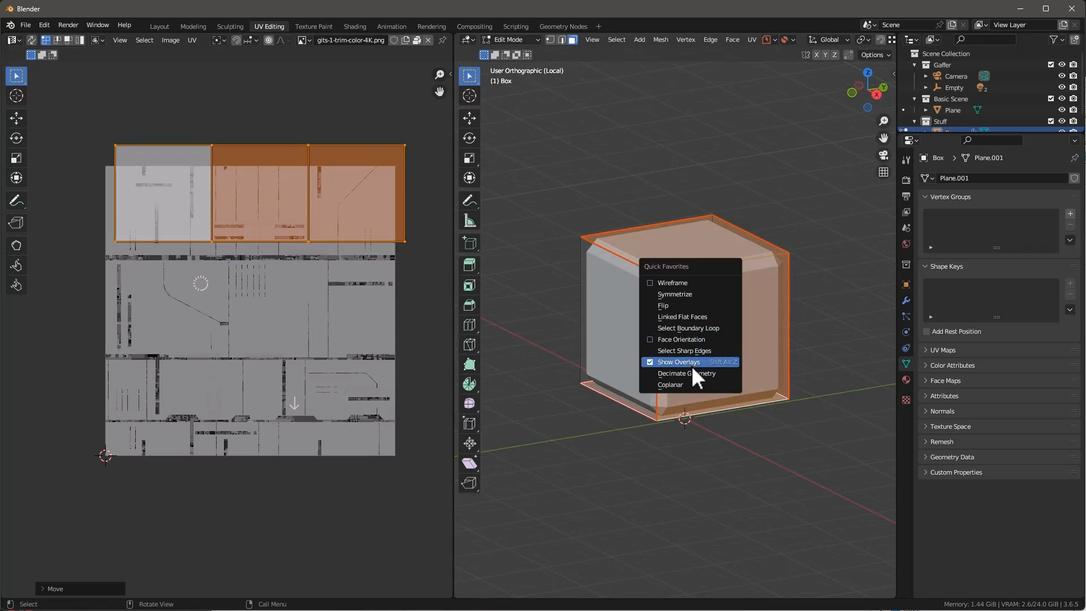
key("q")
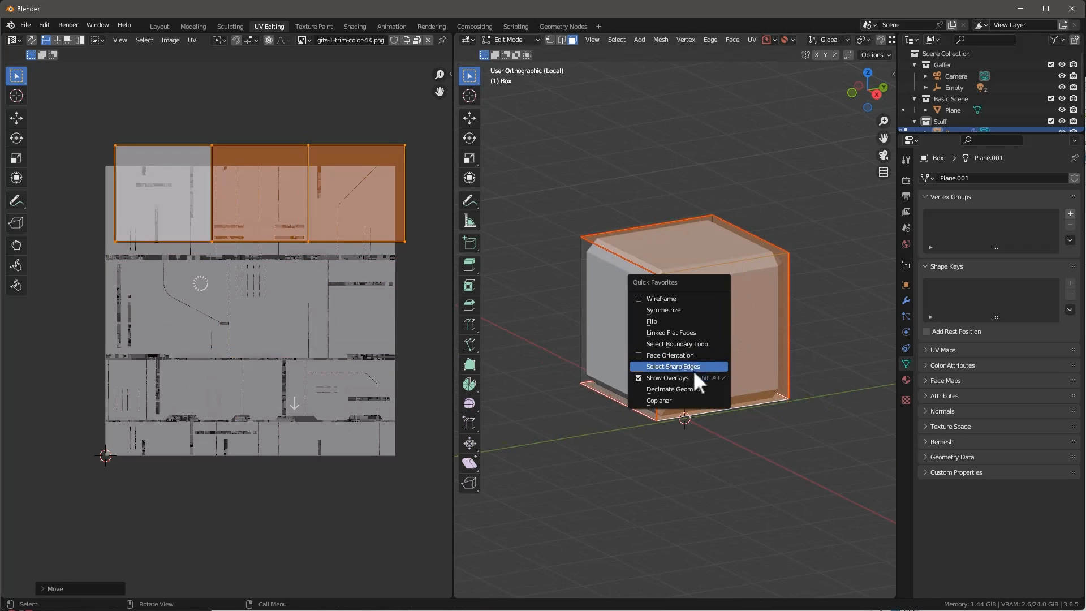
left_click(698, 377)
scroll(701, 336, "up", 3)
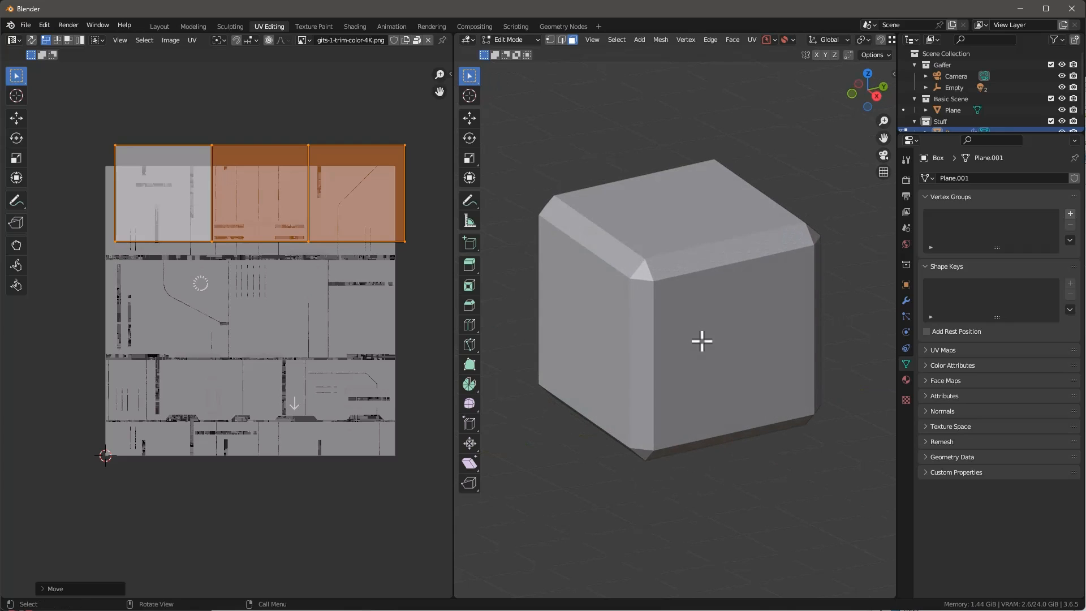
key("z")
left_click(704, 412)
middle_click_drag(701, 359, 708, 270)
key("q")
left_click(882, 352)
middle_click_drag(763, 305, 729, 345)
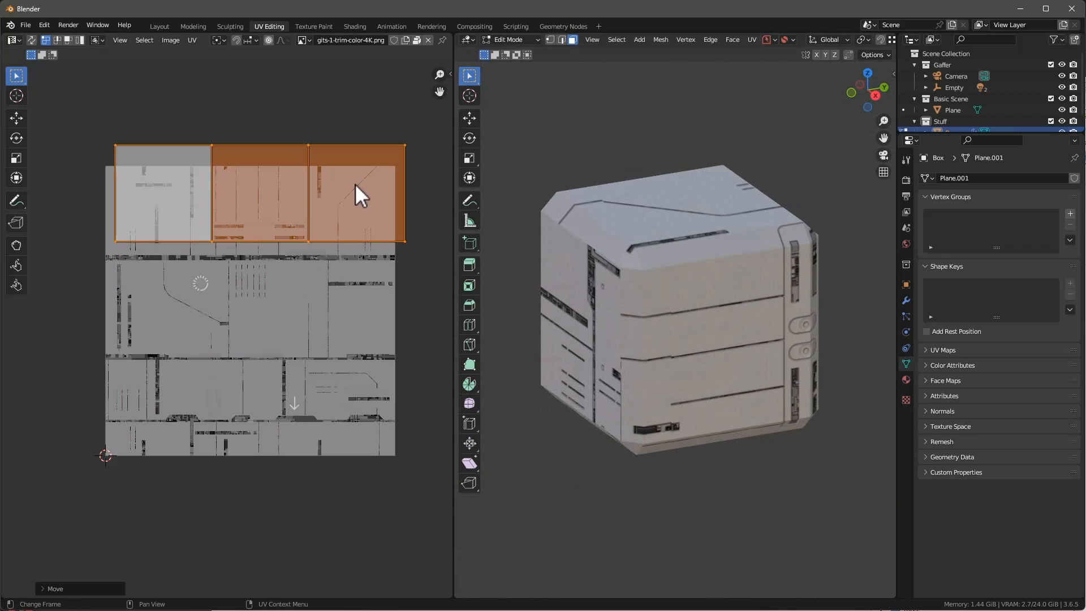
Scale the selected UV faces up to about twice their size and check the trim detail on the box.
key("s")
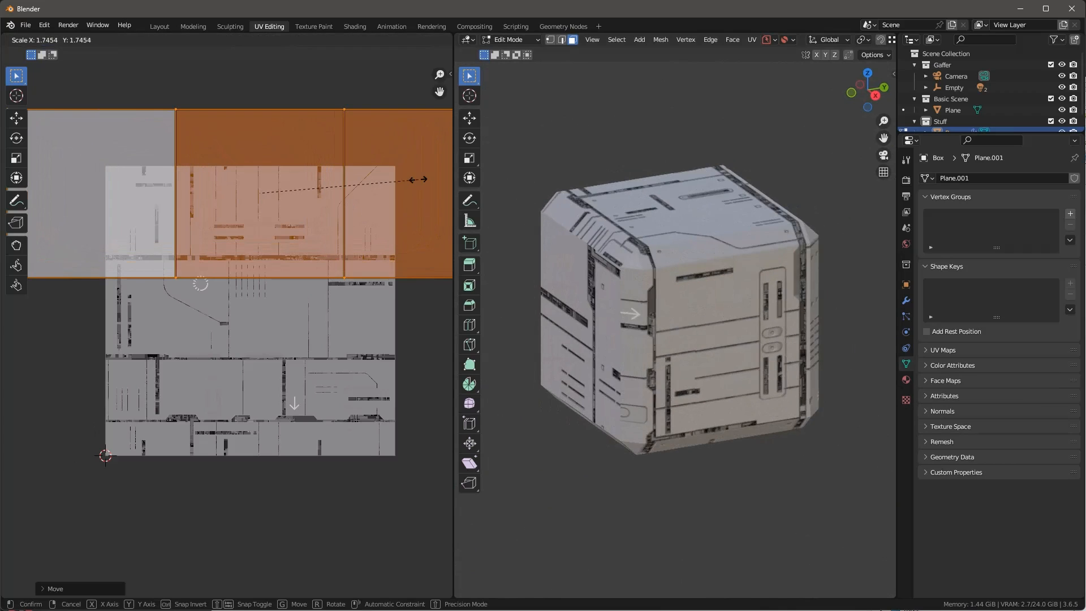
left_click(433, 177)
middle_click_drag(699, 287, 678, 215)
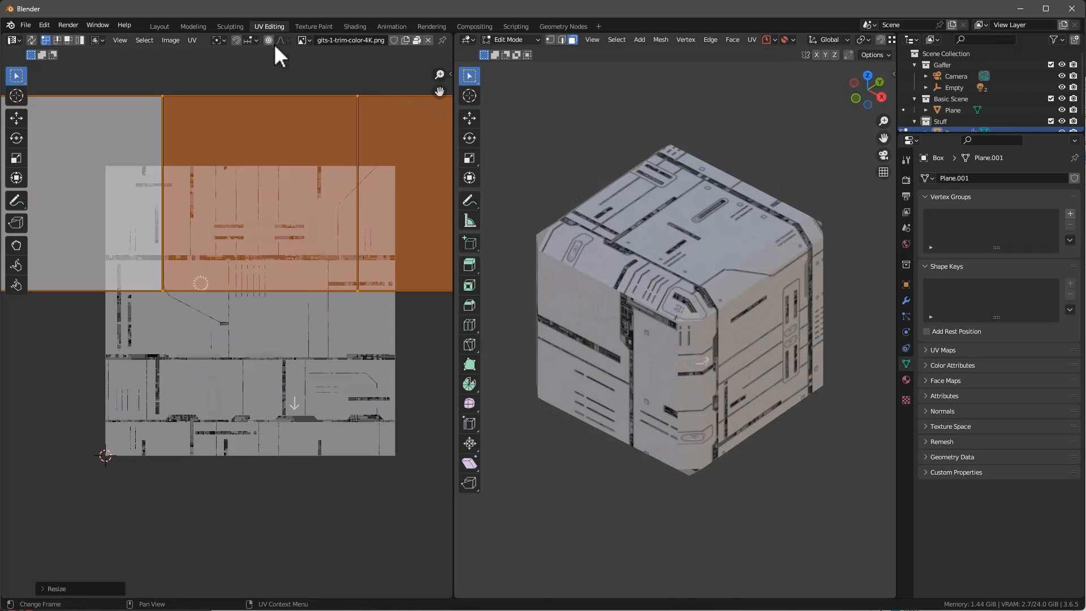
Switch to the Layout workspace and frame the displaced box from a raised corner angle in the camera view.
left_click(159, 26)
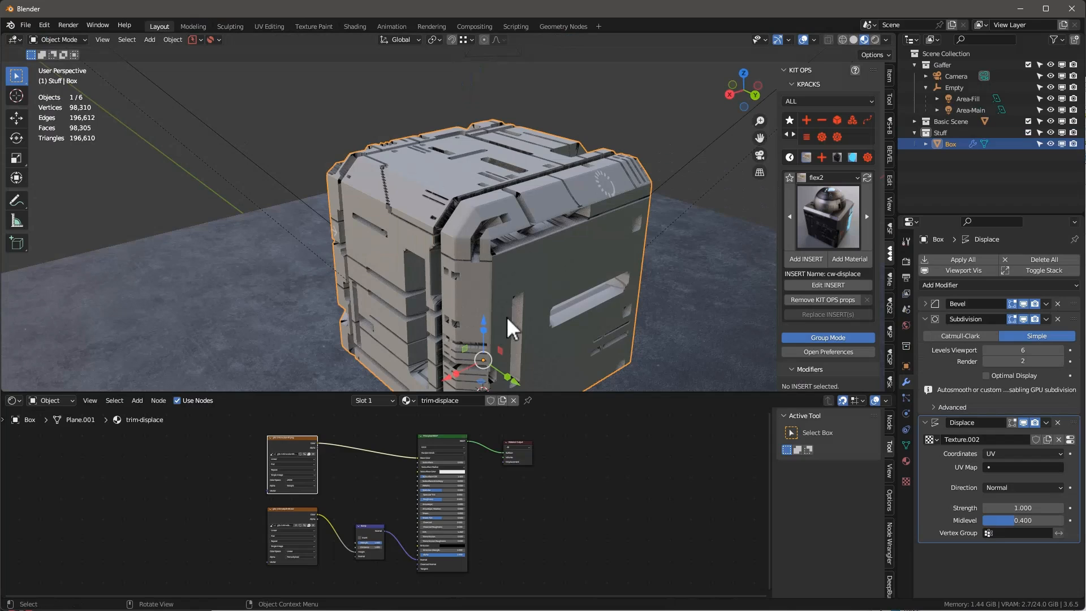
key("KP_0")
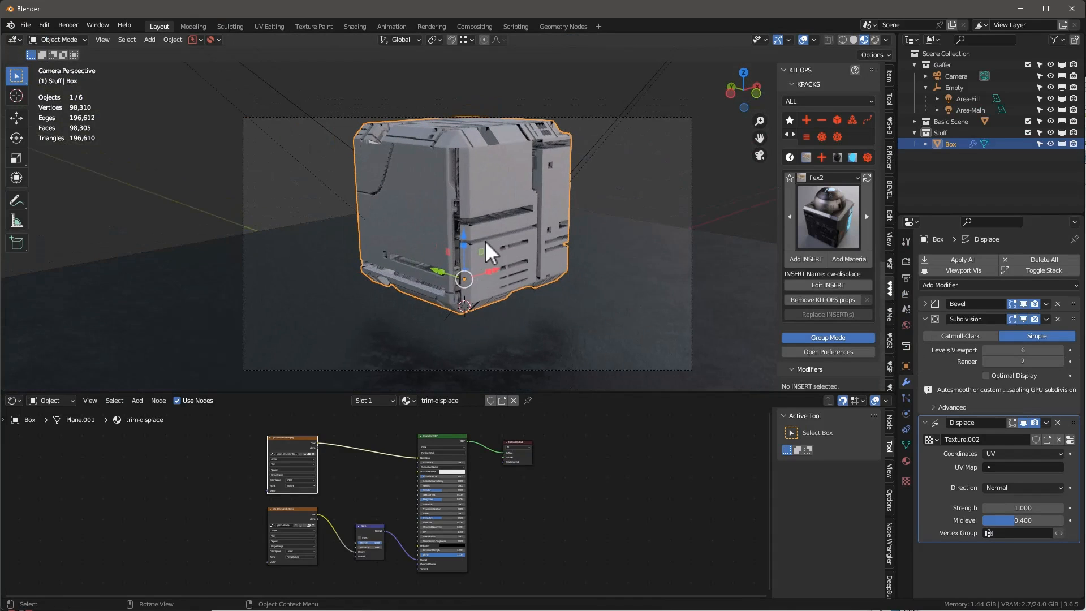
middle_click_drag(485, 241, 420, 266)
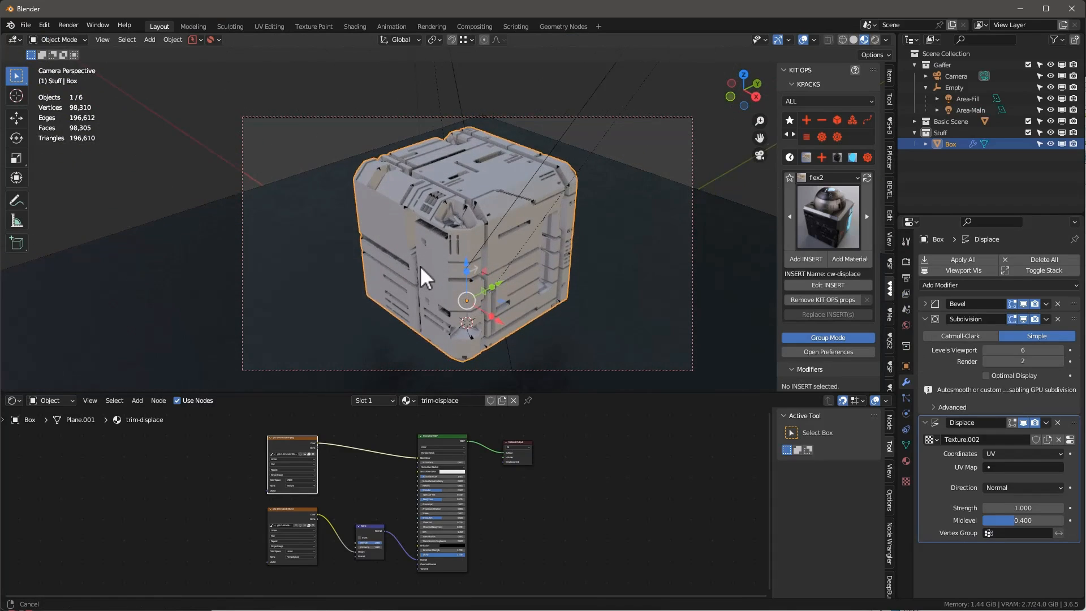
Switch the viewport to rendered shading and change the scene's world to World HDRI.
left_click(876, 40)
scroll(498, 232, "up", 2)
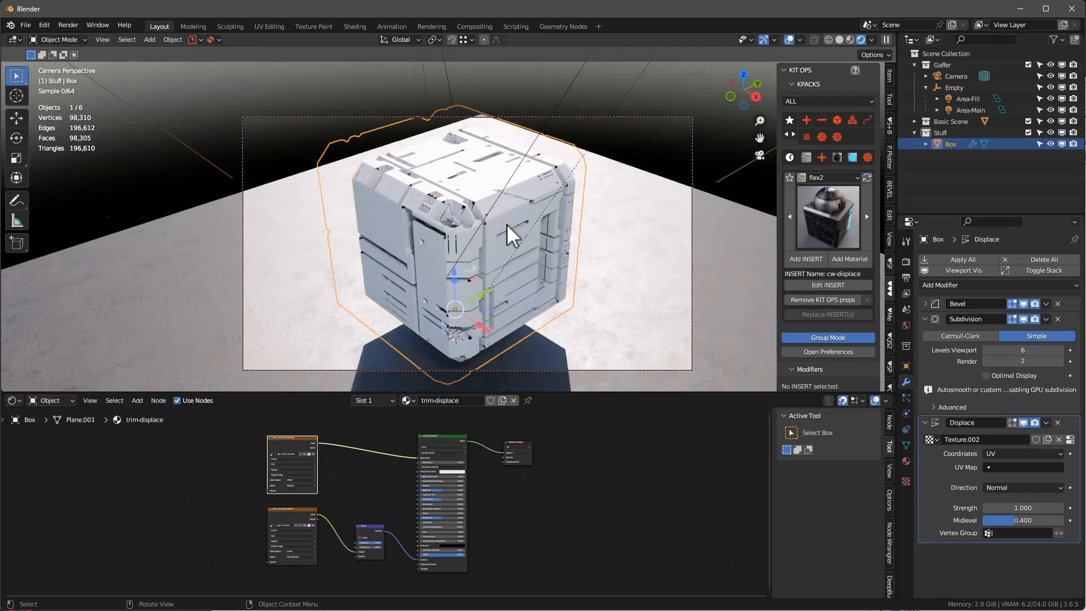
scroll(507, 226, "down", 2)
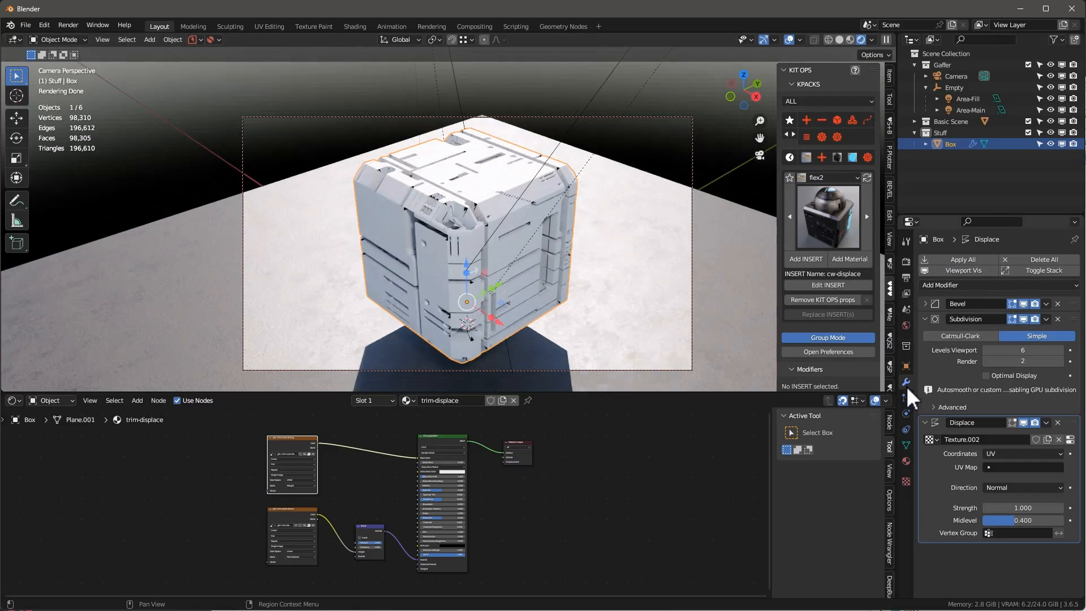
left_click(905, 325)
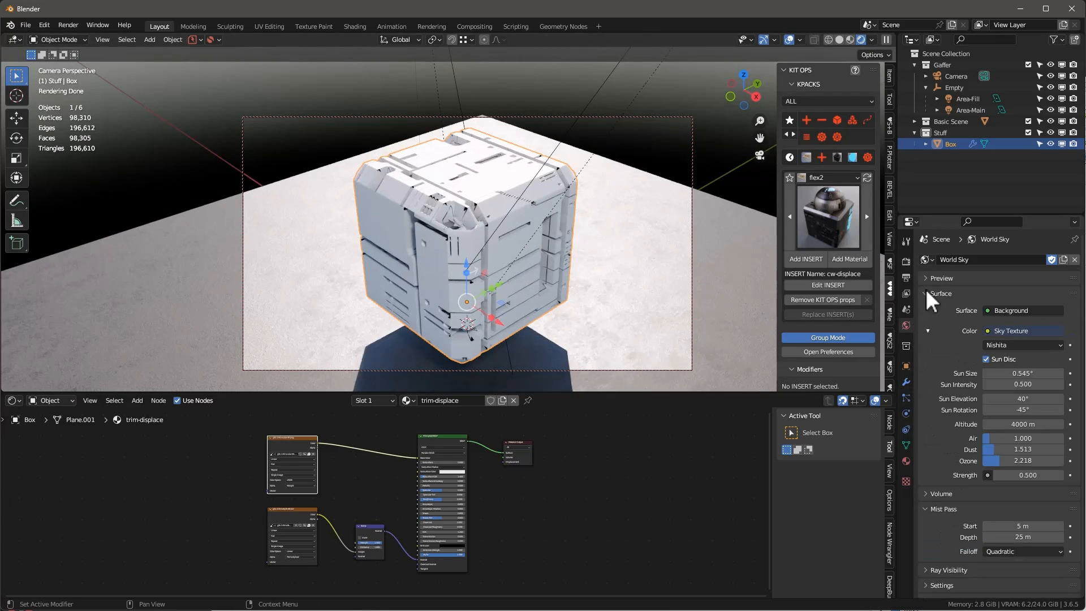
left_click(925, 259)
left_click(962, 263)
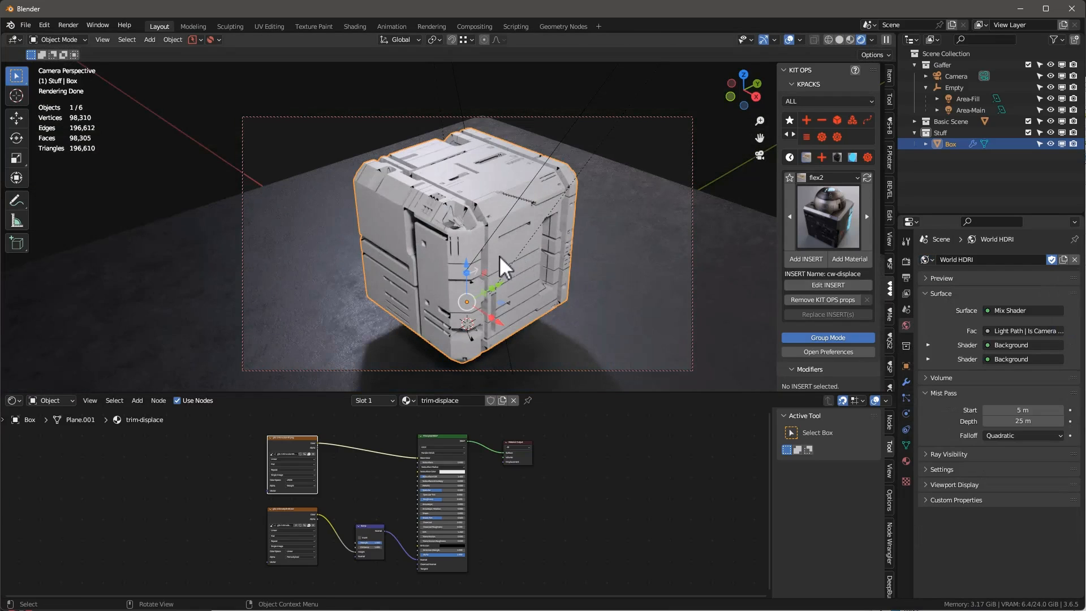
Insert an RGB Curves node between the color image texture and the Principled BSDF's Base Color.
scroll(500, 256, "up", 2)
middle_click_drag(510, 246, 508, 226)
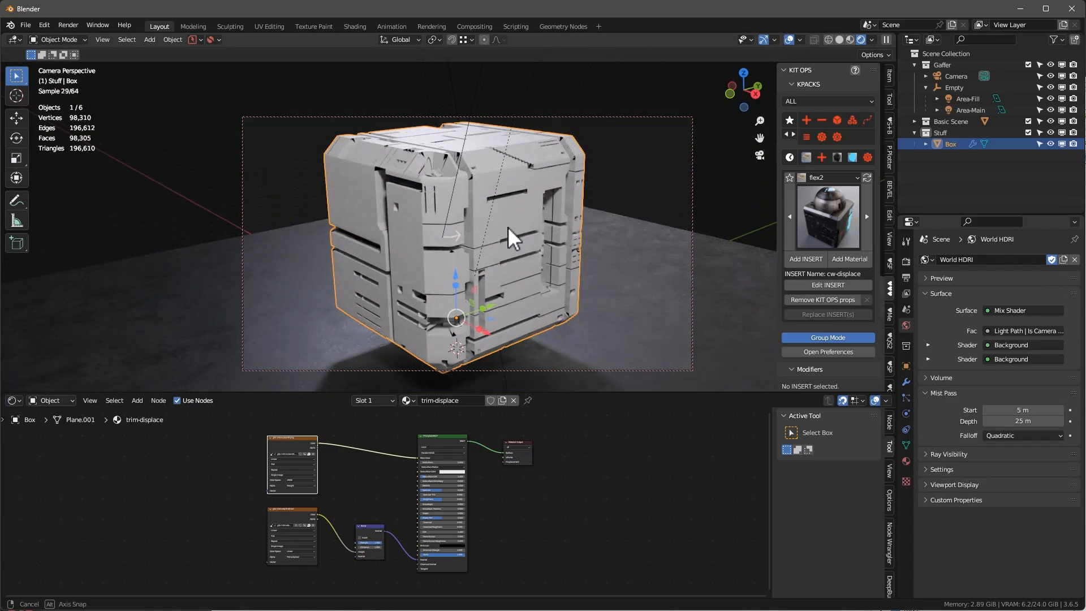
middle_click_drag(582, 479, 589, 494)
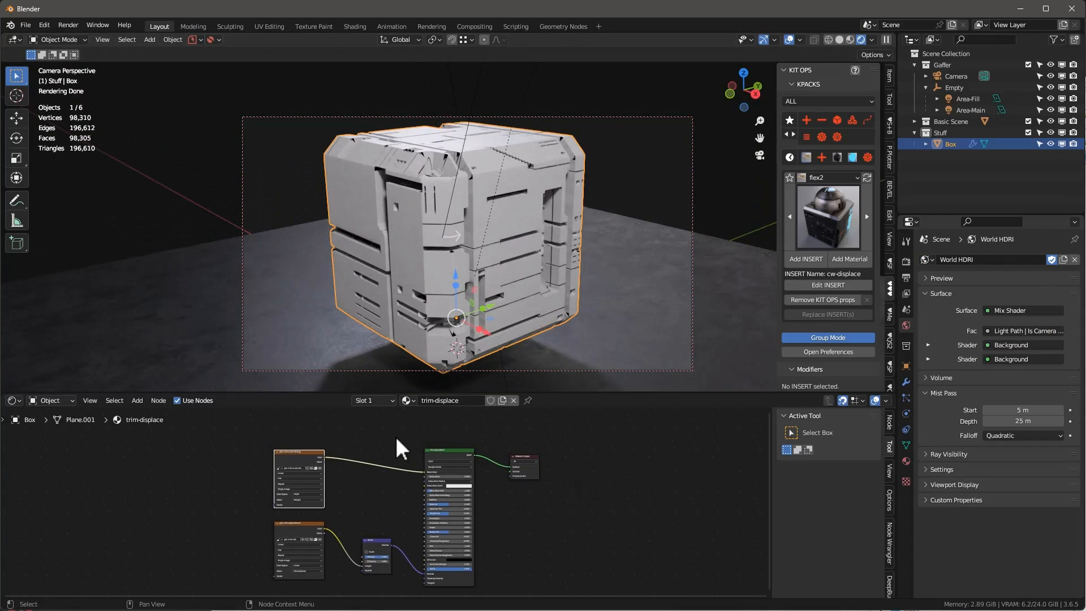
key("shift+a")
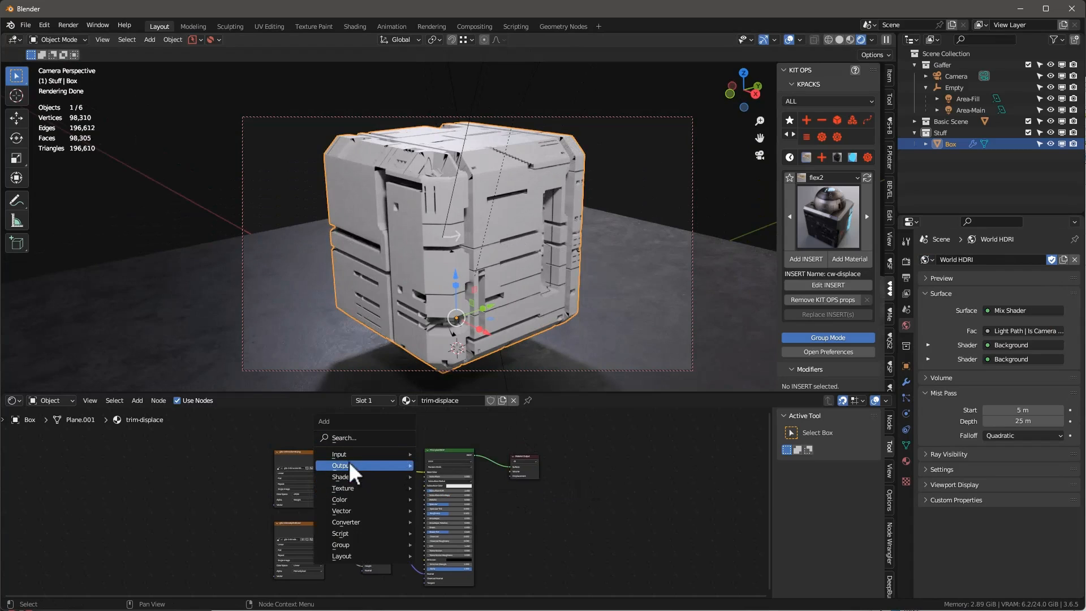
mouse_move(352, 497)
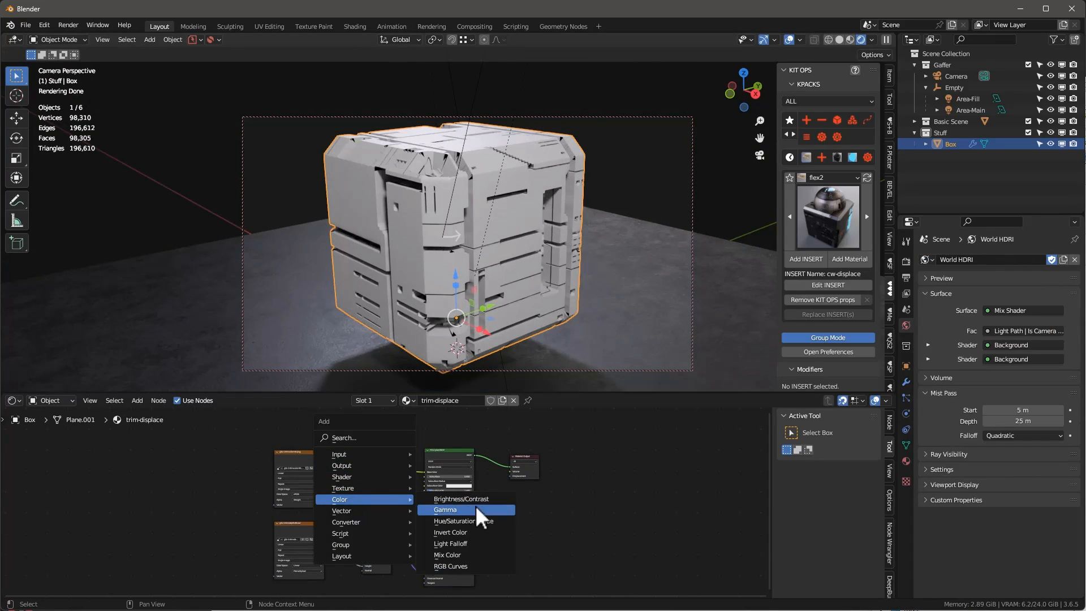
left_click(460, 565)
left_click(362, 485)
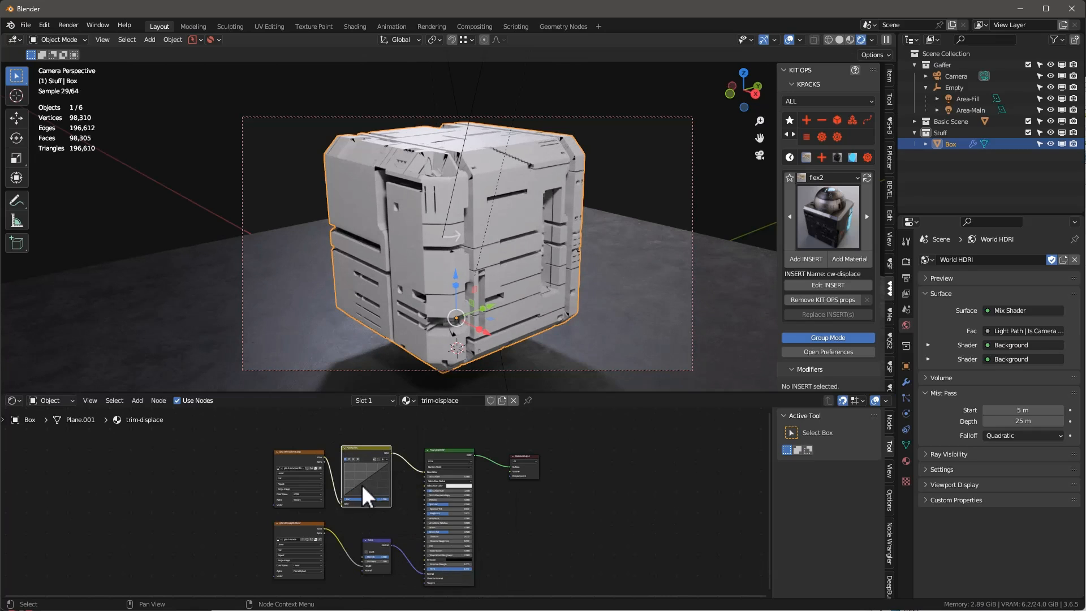
Darken the base color by adding a curve point at about 0.645, 0.319 in the RGB Curves node.
scroll(362, 485, "up", 2)
left_click_drag(366, 480, 378, 485)
middle_click_drag(558, 209, 518, 192)
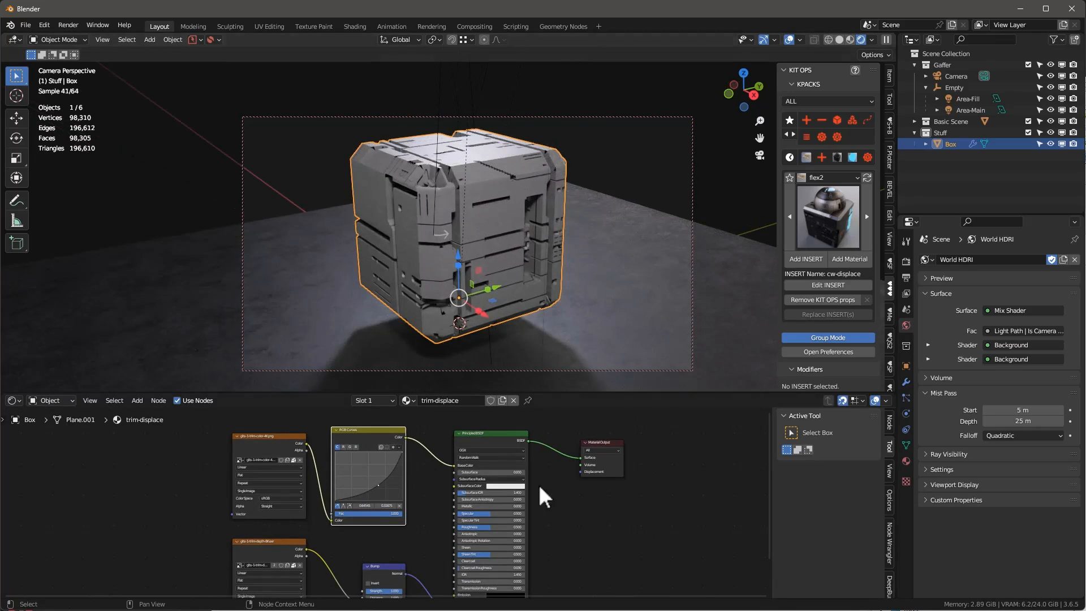
Try a polished metal look with Metallic 1.000, Roughness 0.205 and the curve point raised to about 0.336, 0.619.
scroll(559, 542, "up", 2)
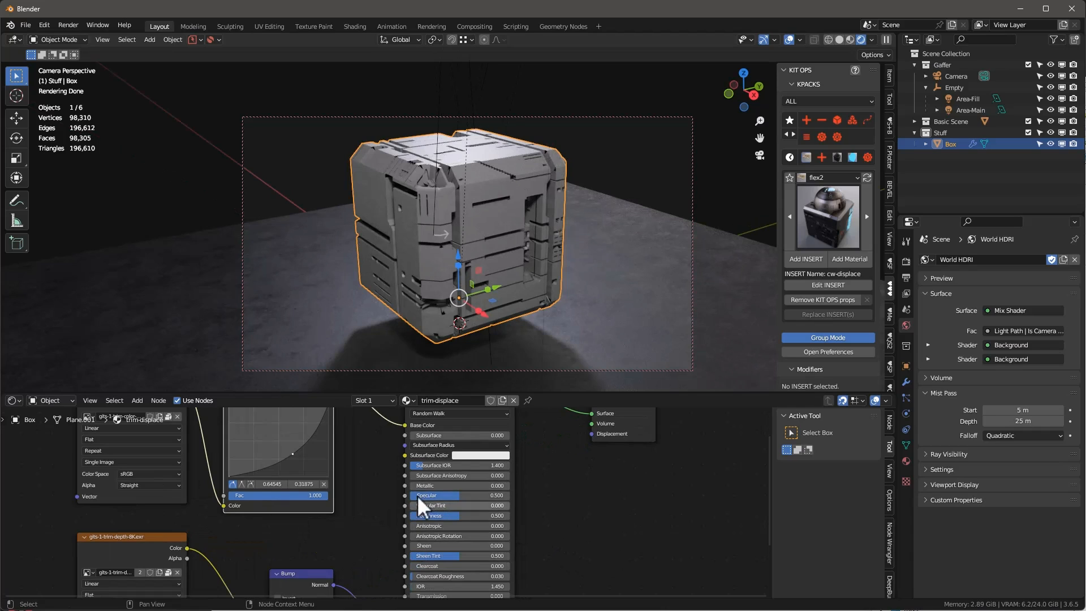
left_click_drag(419, 485, 409, 515)
left_click_drag(292, 452, 263, 431)
middle_click_drag(597, 201, 470, 182)
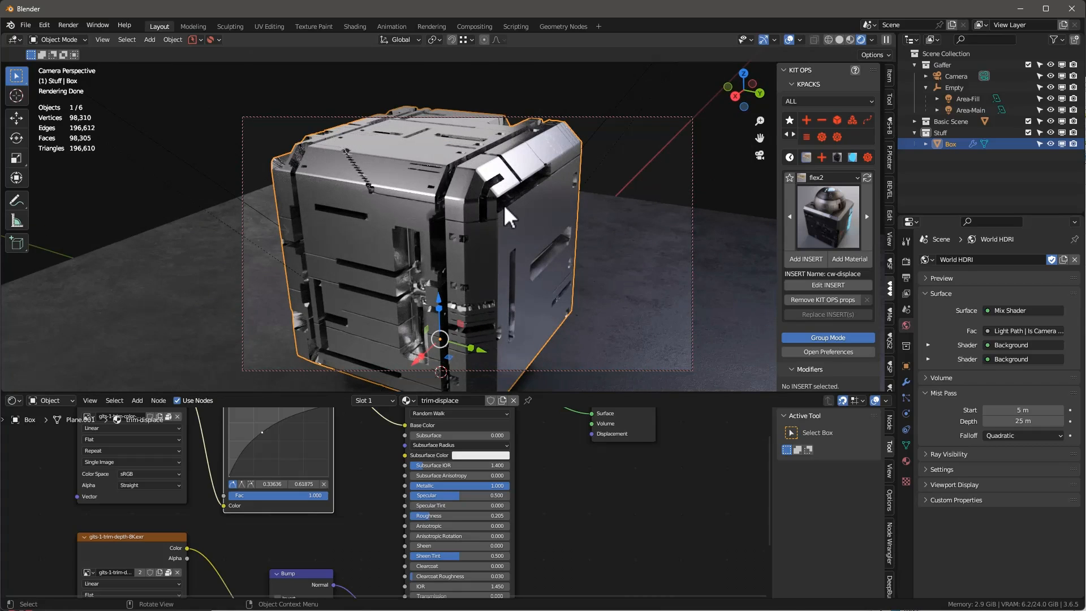
scroll(512, 205, "down", 1)
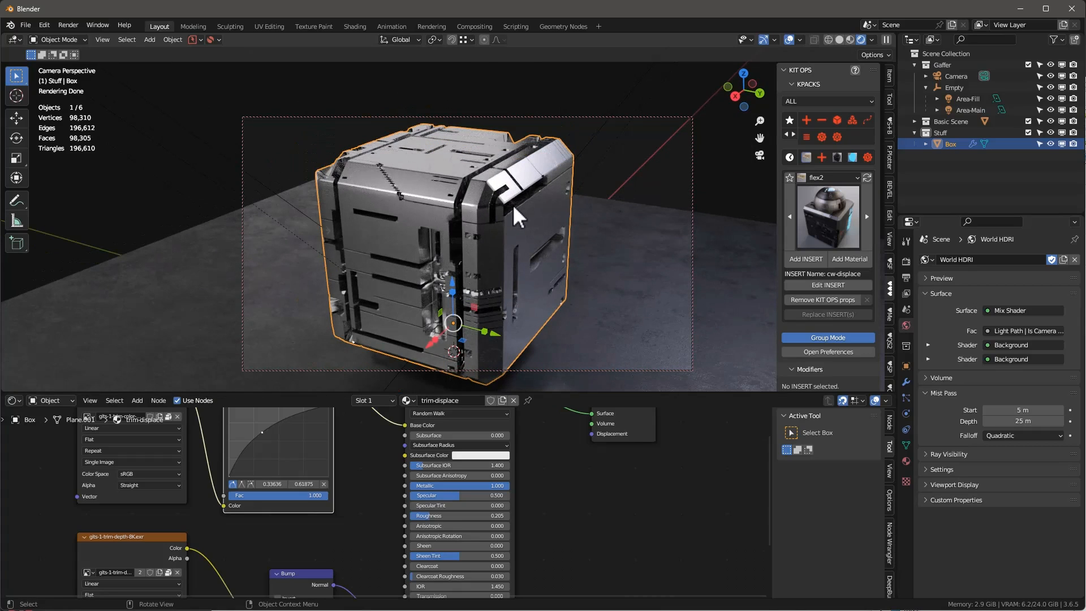
middle_click_drag(521, 210, 538, 257)
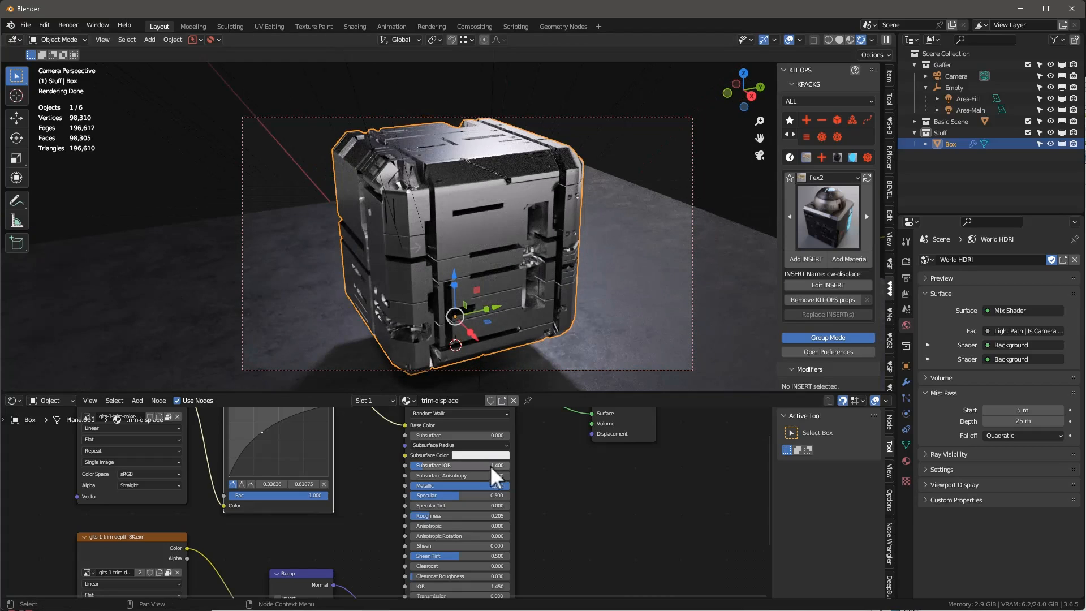
Set Metallic to 0.000 and Roughness to 0.477, and lower the RGB curve point to about 0.609, 0.438.
left_click_drag(452, 515, 379, 485)
left_click_drag(262, 433, 290, 445)
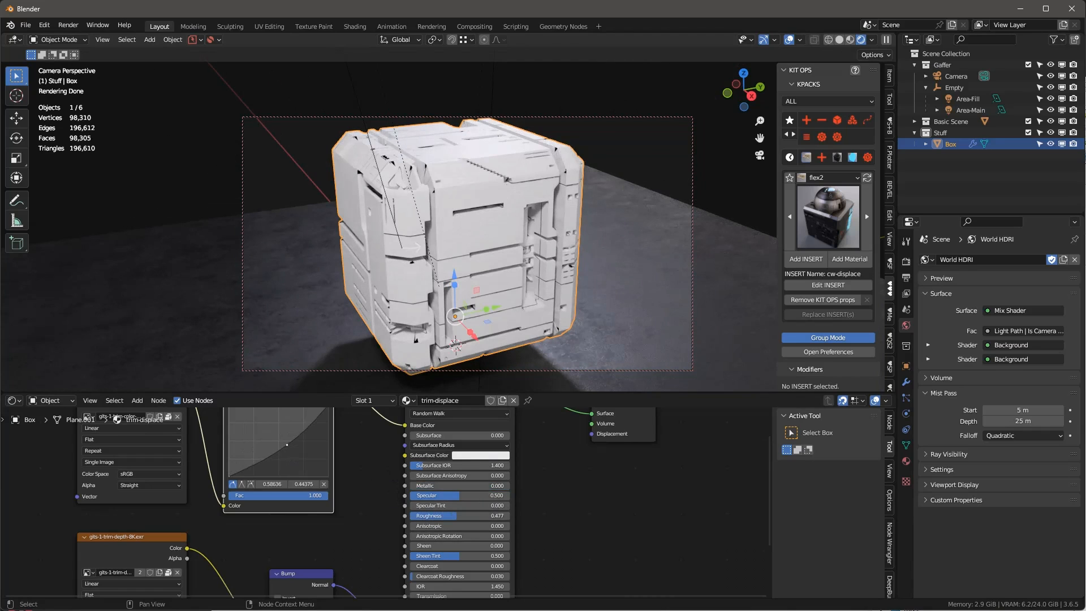
Set the box's Subdivision viewport level to 8 and examine the displaced edges outside the camera view.
middle_click_drag(549, 203, 394, 221)
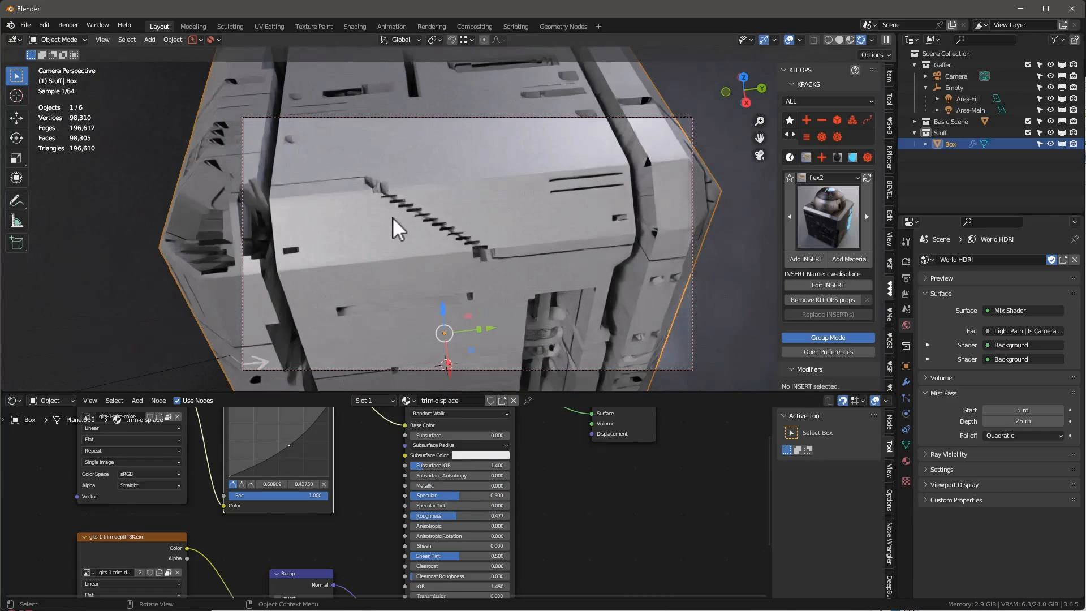
left_click(906, 383)
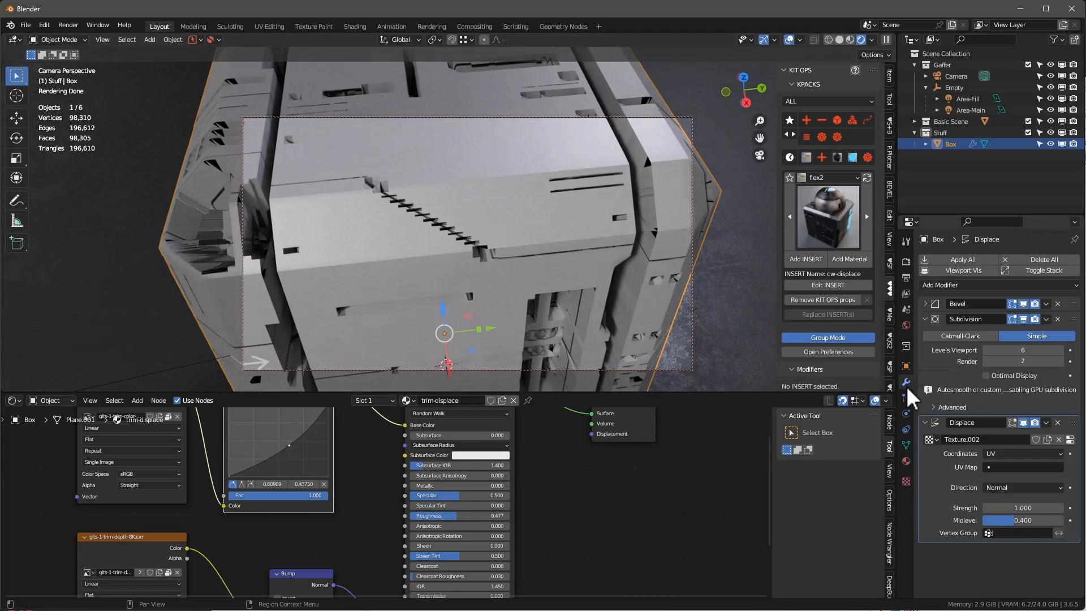
left_click(1026, 351)
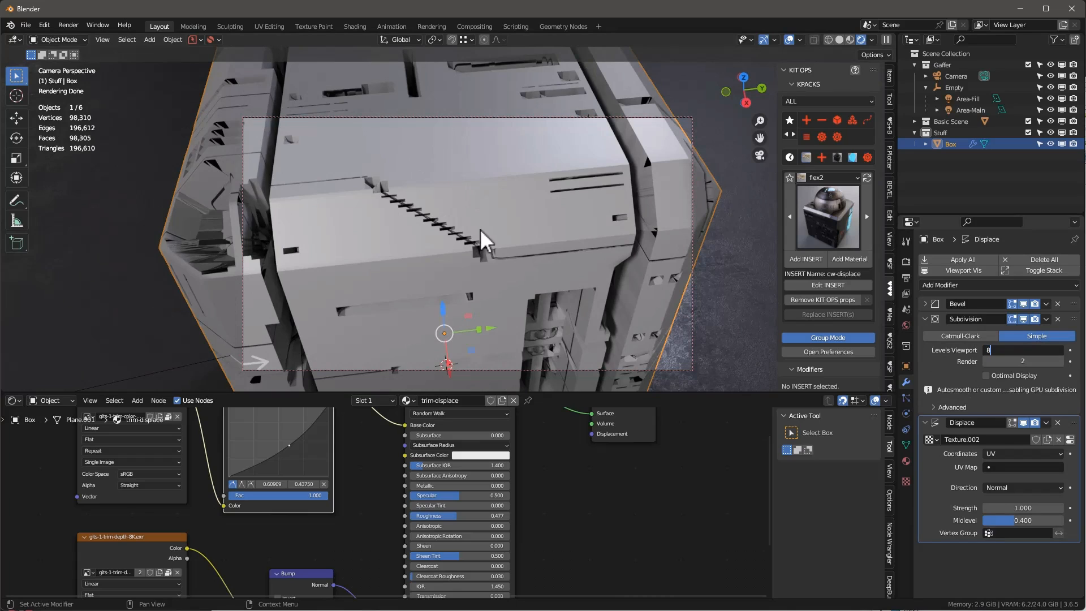
key("Return")
middle_click_drag(486, 247, 514, 179)
key("KP_0")
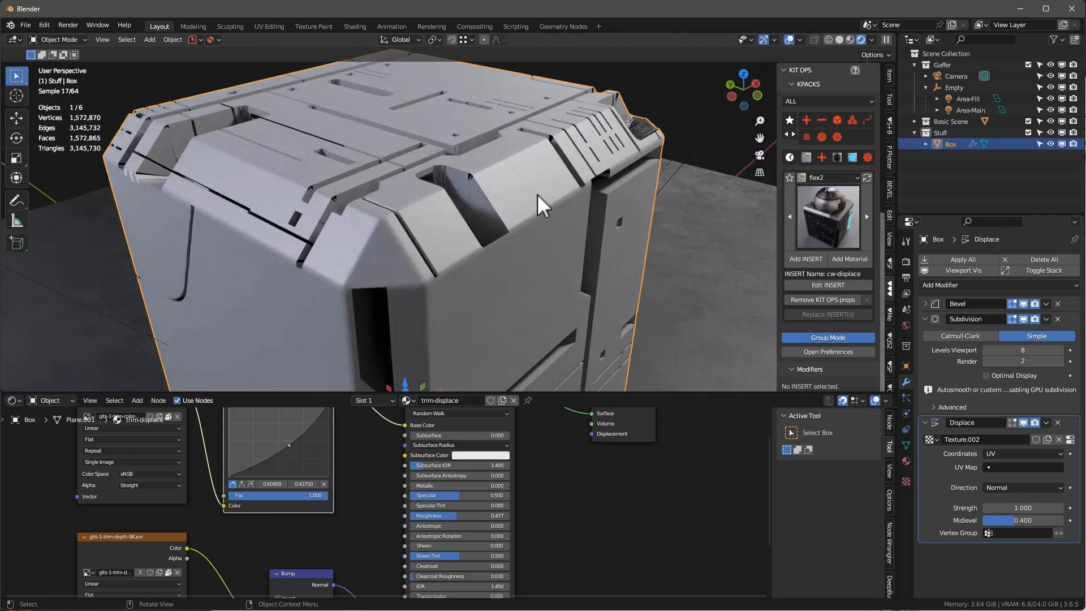
Raise the box's Subdivision viewport level to 9 and inspect the finer displacement from several sides.
scroll(571, 191, "down", 3)
middle_click_drag(590, 191, 430, 206)
scroll(547, 213, "up", 3)
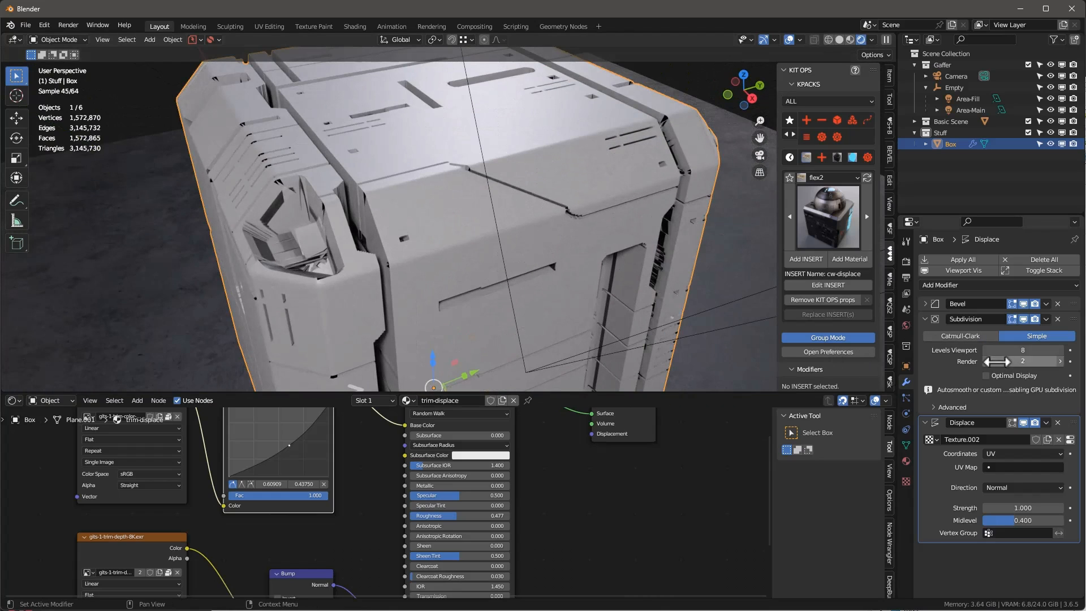
double_click(980, 351)
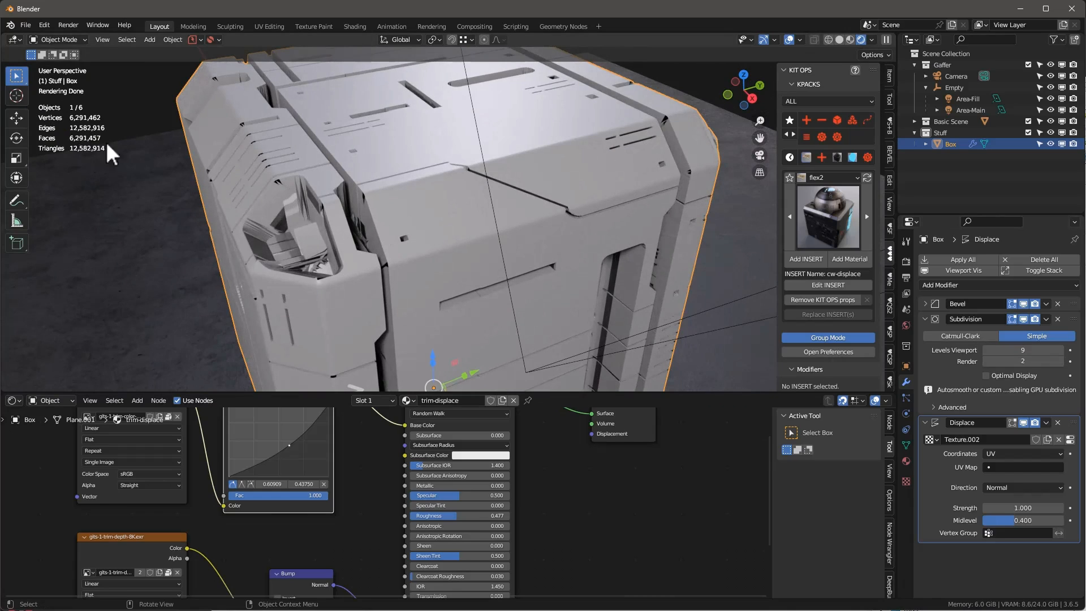
middle_click_drag(481, 187, 504, 185)
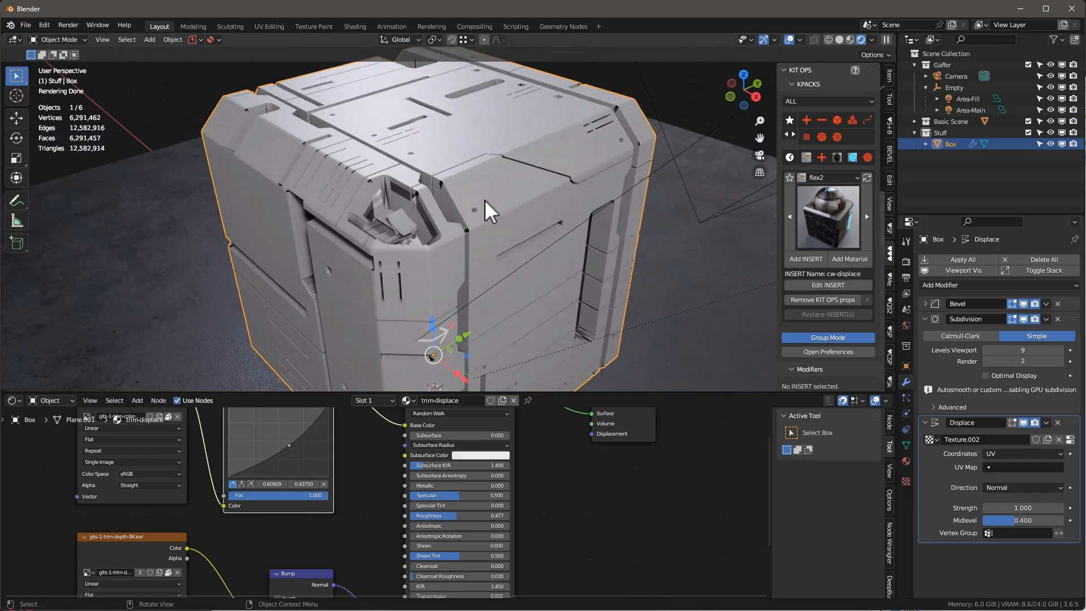
Isolate the box in local view, then add a cube and move it beside the box.
key("KP_Divide")
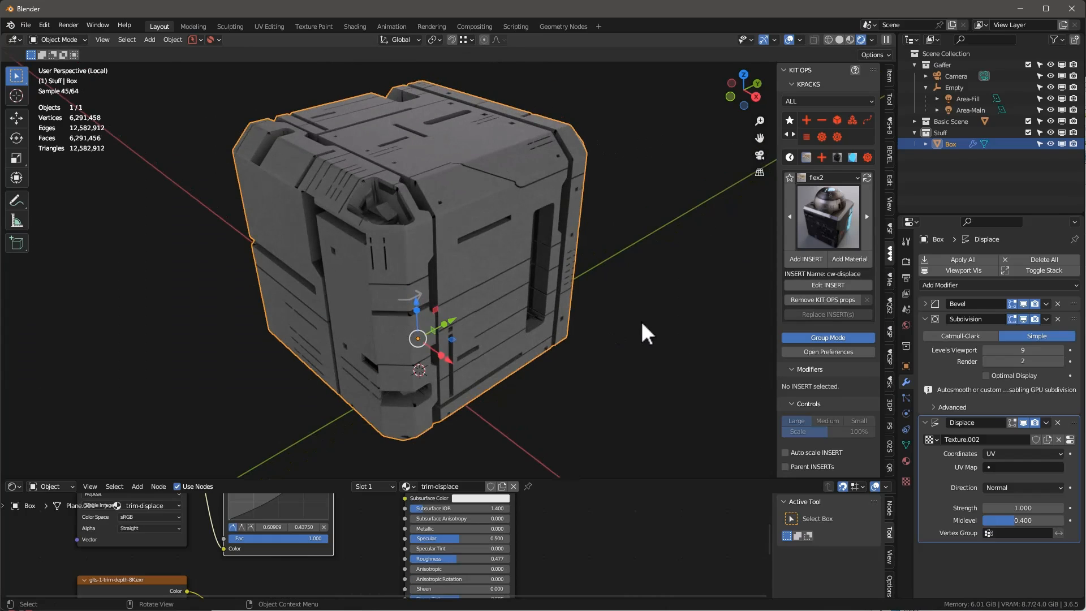
left_click(640, 321)
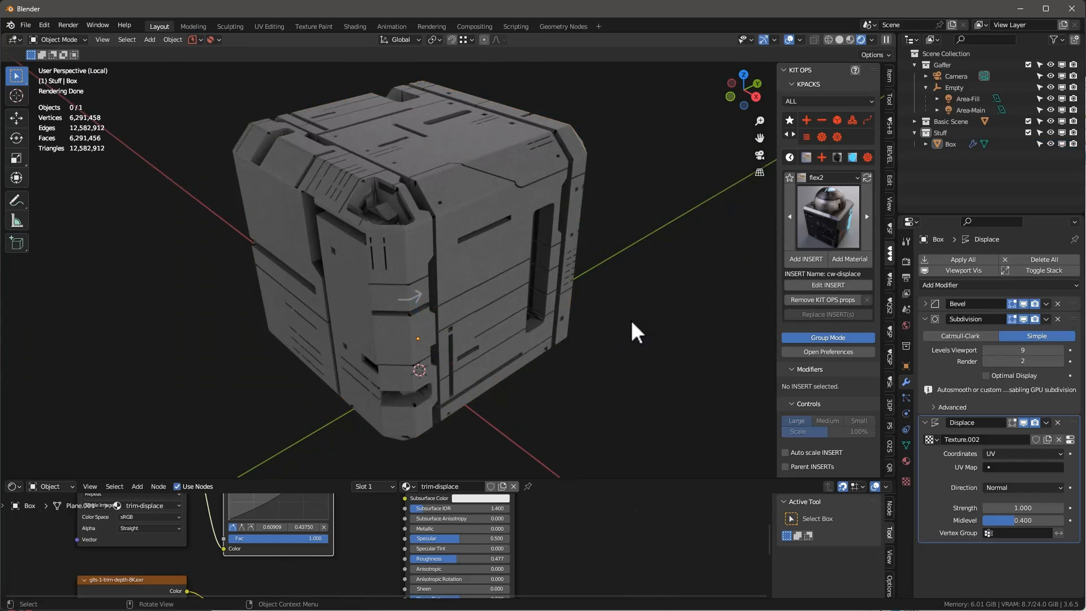
key("shift+a")
mouse_move(638, 318)
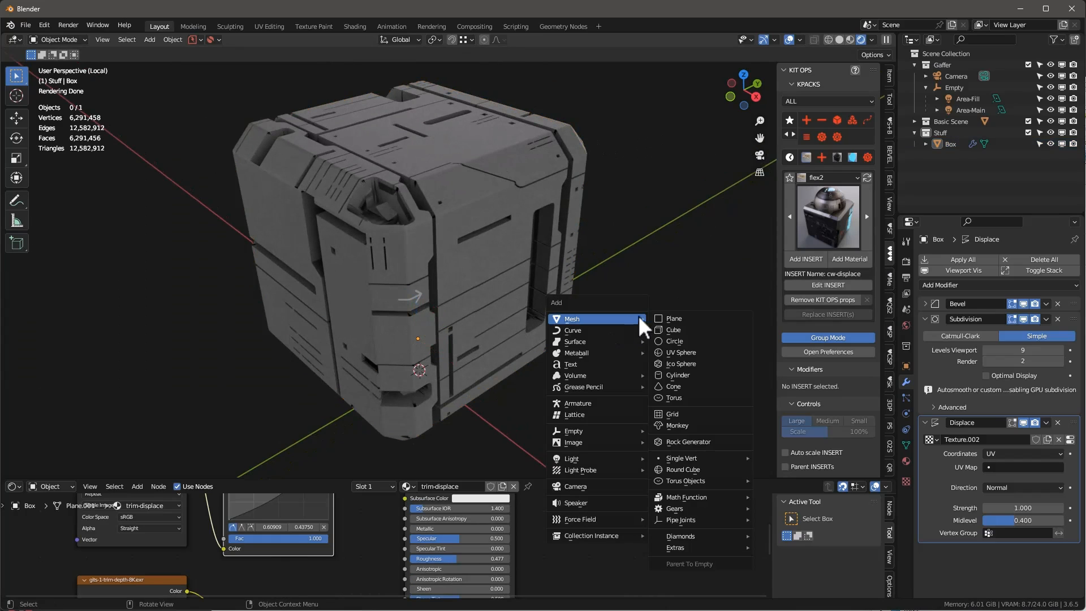
left_click(677, 328)
key("g")
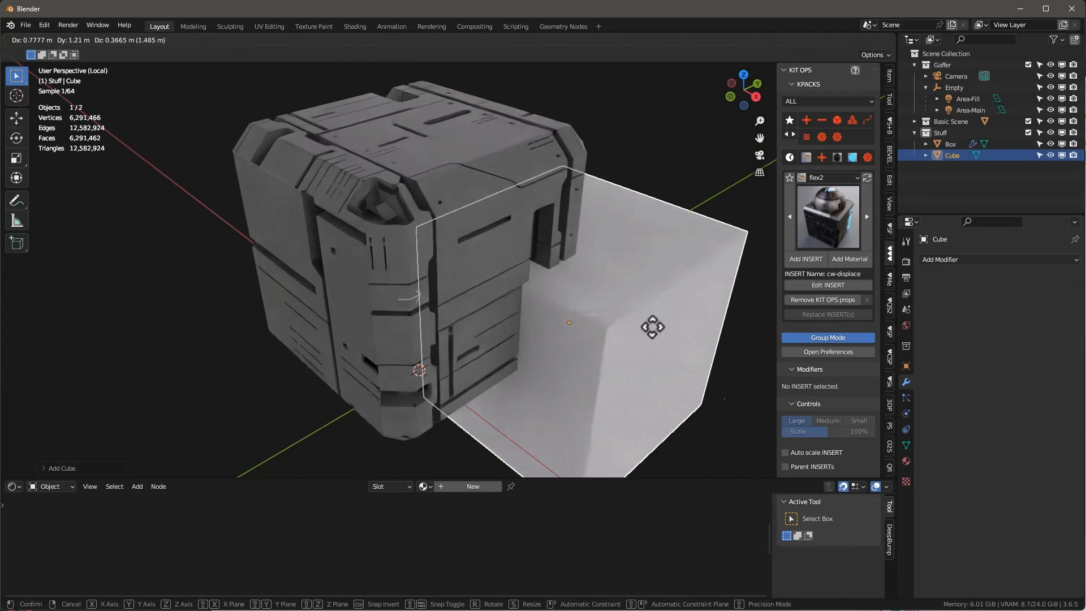
left_click(658, 326)
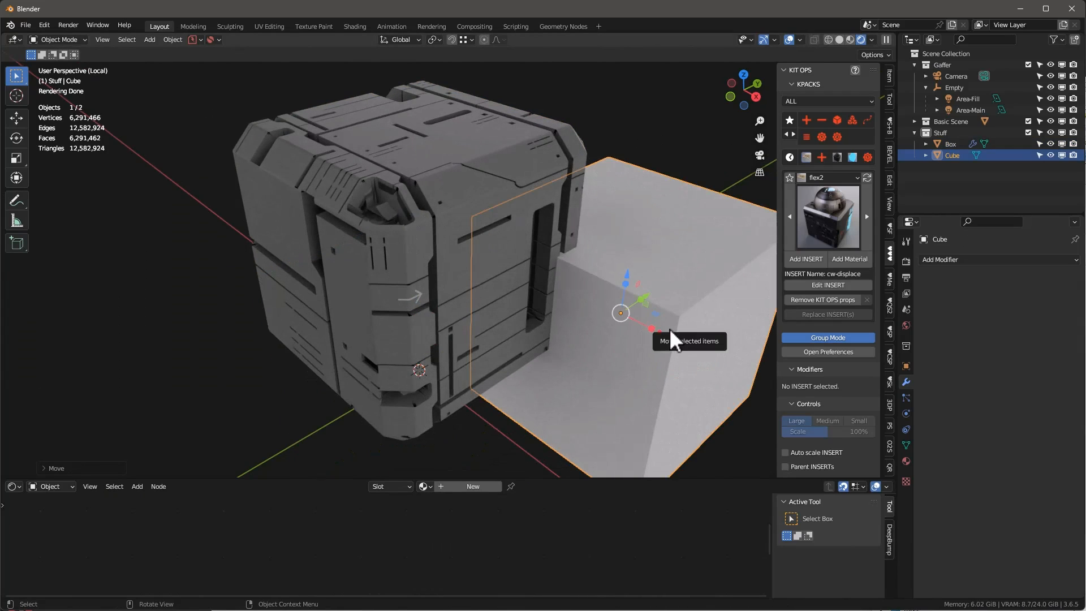
Switch the viewport to Solid shading.
key("z")
left_click(526, 383)
key("z")
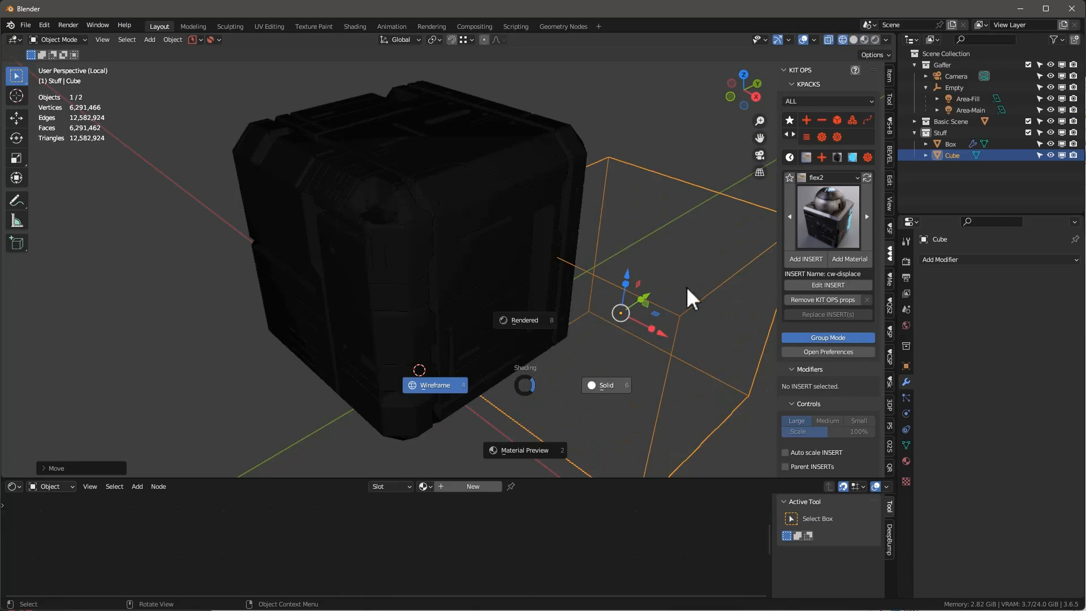
left_click(694, 202)
scroll(690, 270, "up", 4)
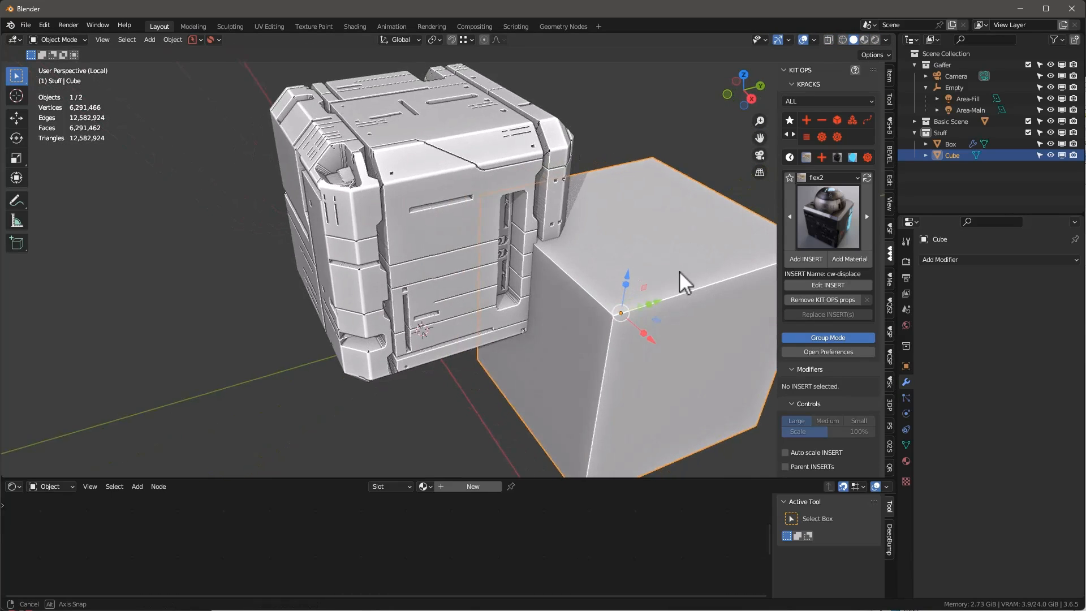
Run Decimate Geometry on the new cube's whole mesh with a ratio of 0.1.
key("Tab")
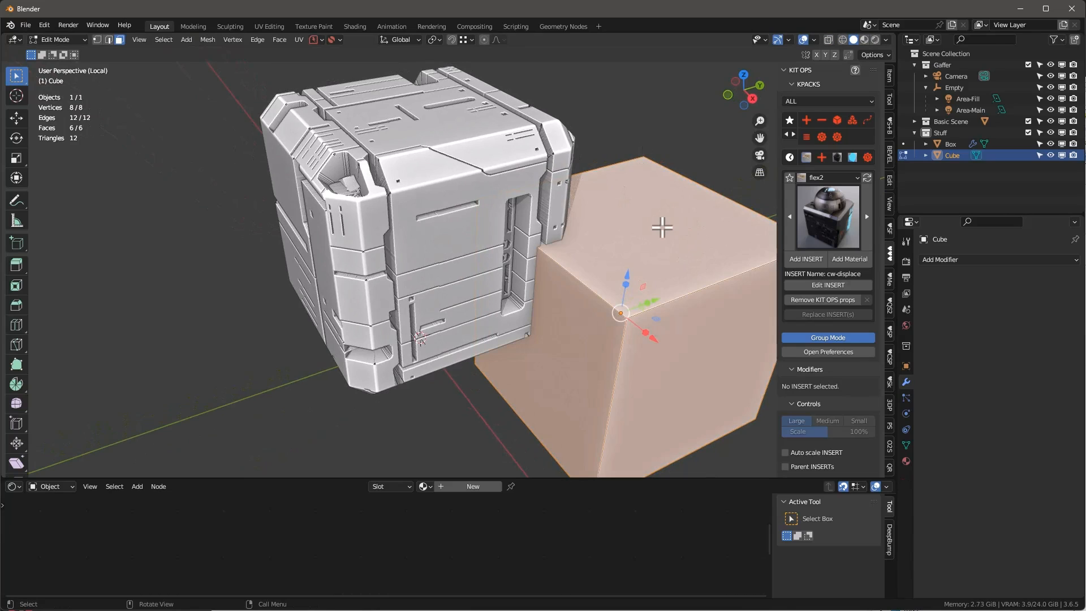
left_click(205, 40)
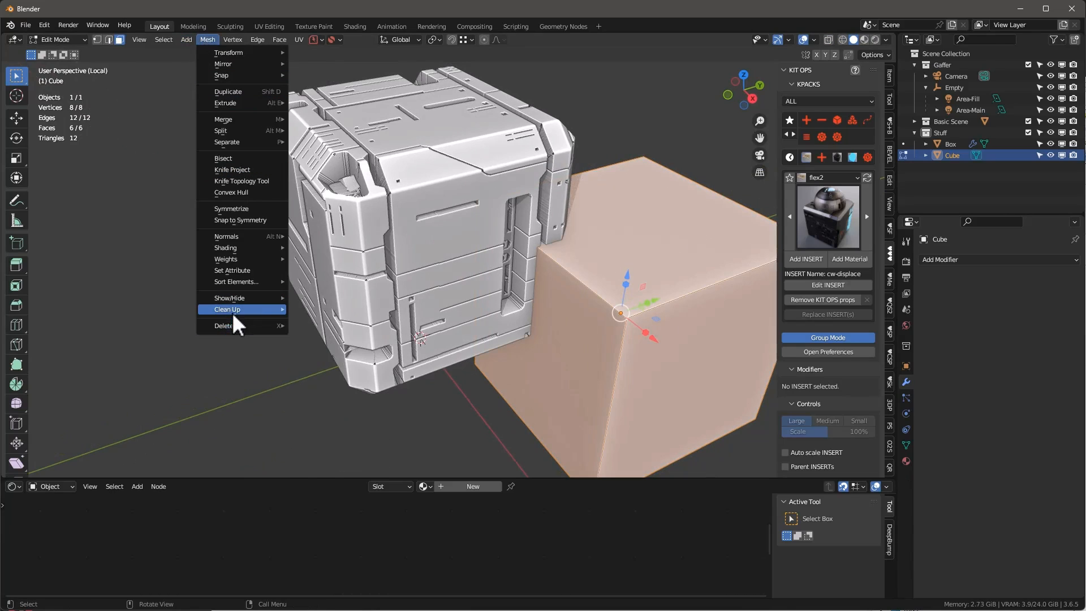
mouse_move(231, 311)
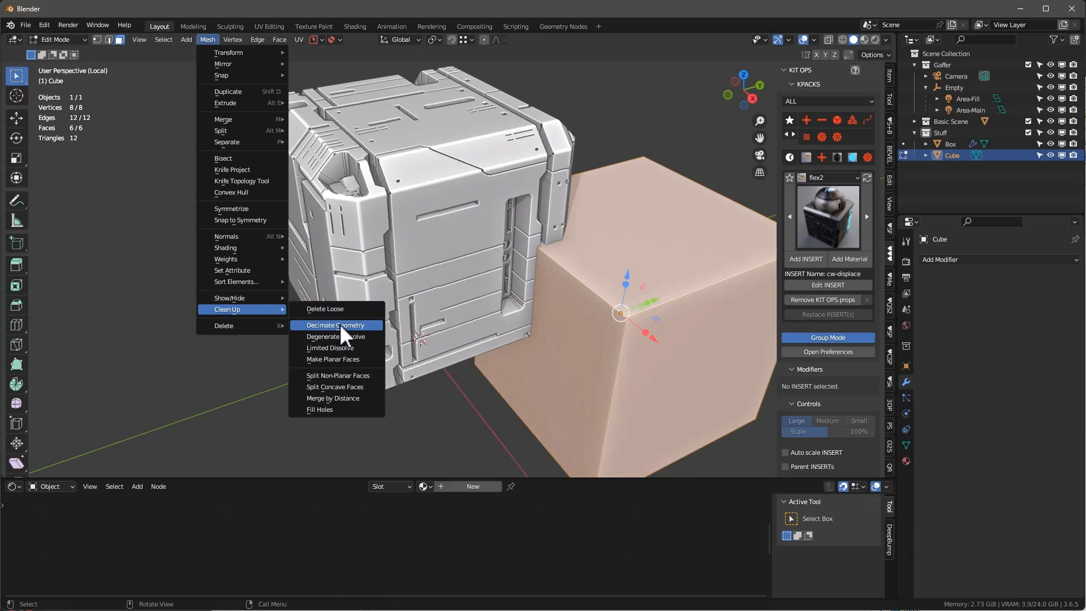
left_click(338, 324)
left_click(43, 468)
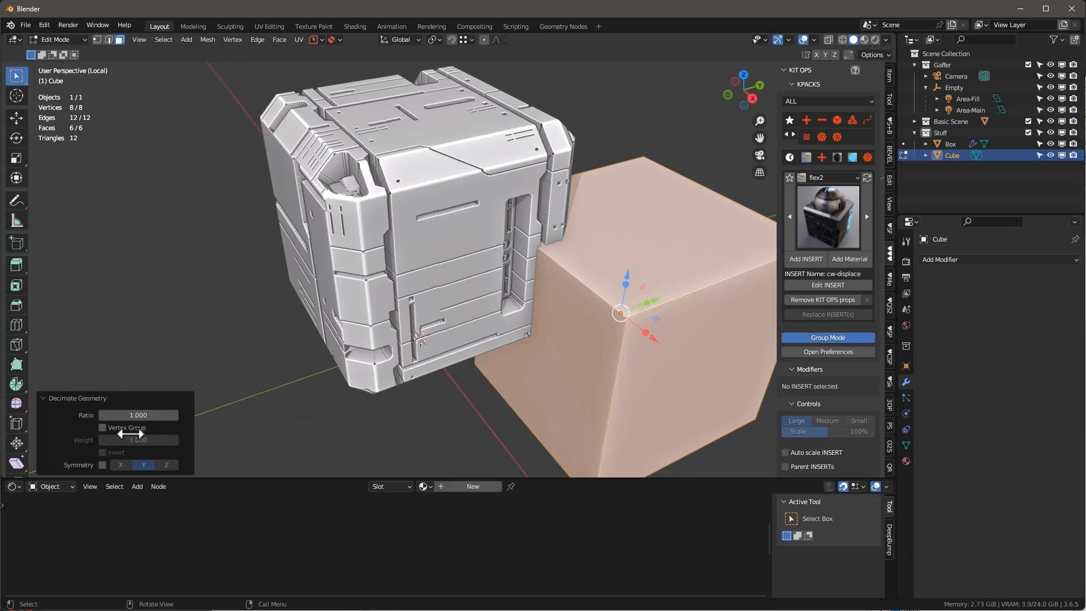
left_click(132, 415)
key("Return")
key("Tab")
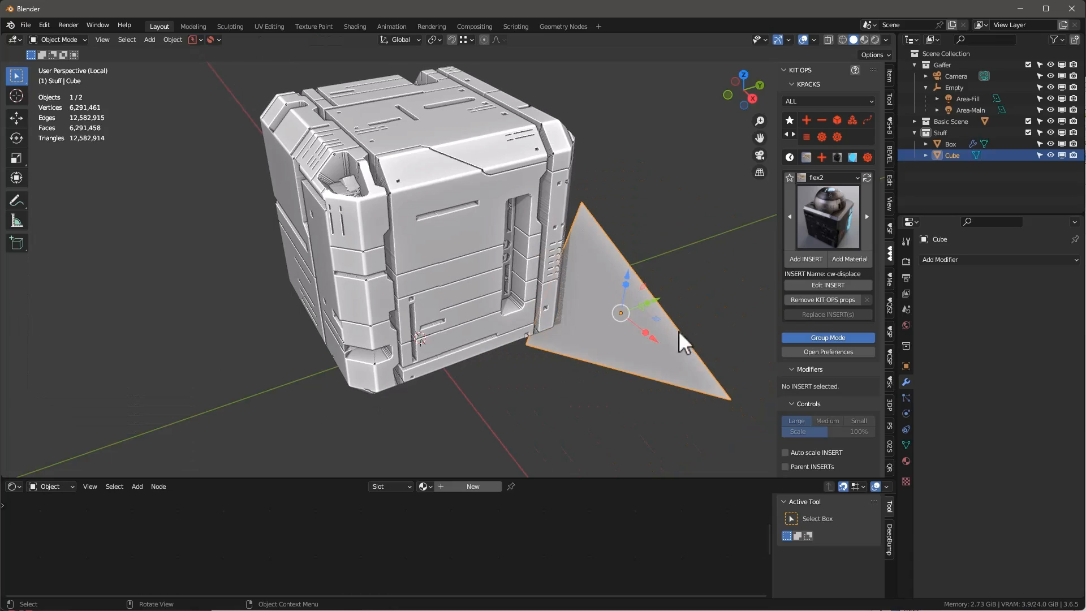
Convert the displaced box to a mesh so its modifiers are baked into the geometry.
left_click(451, 171)
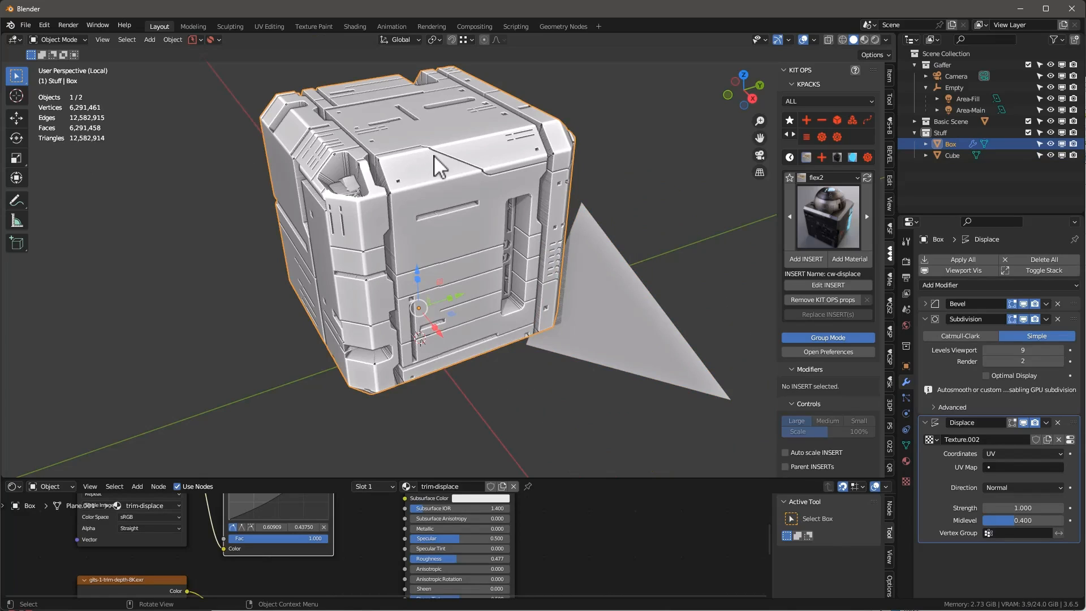
left_click(165, 41)
mouse_move(189, 100)
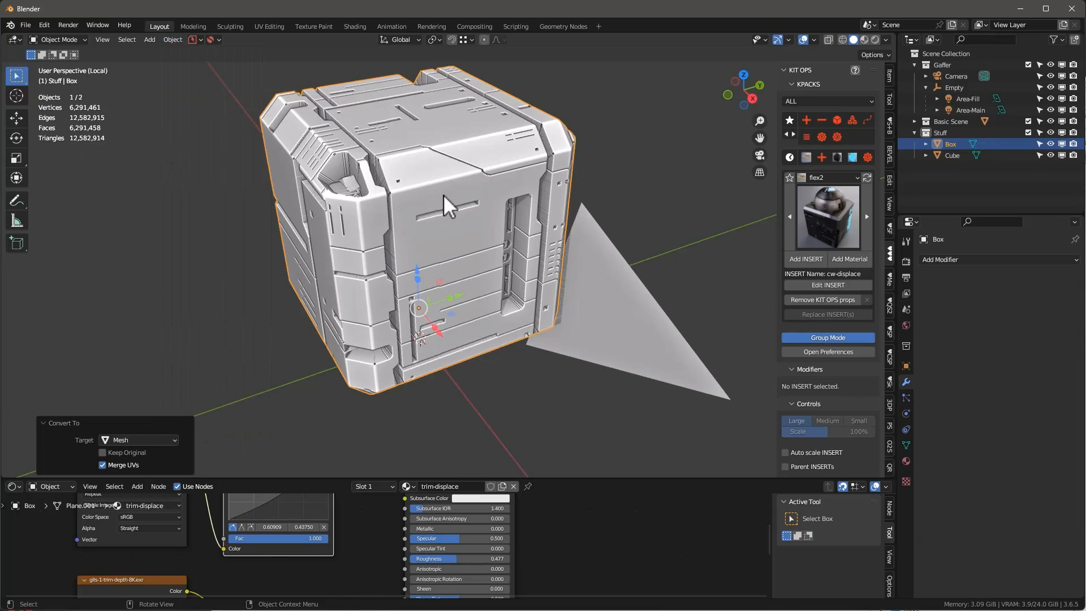
Run Decimate Geometry on the box's entire mesh with a ratio of 0.100.
key("Tab")
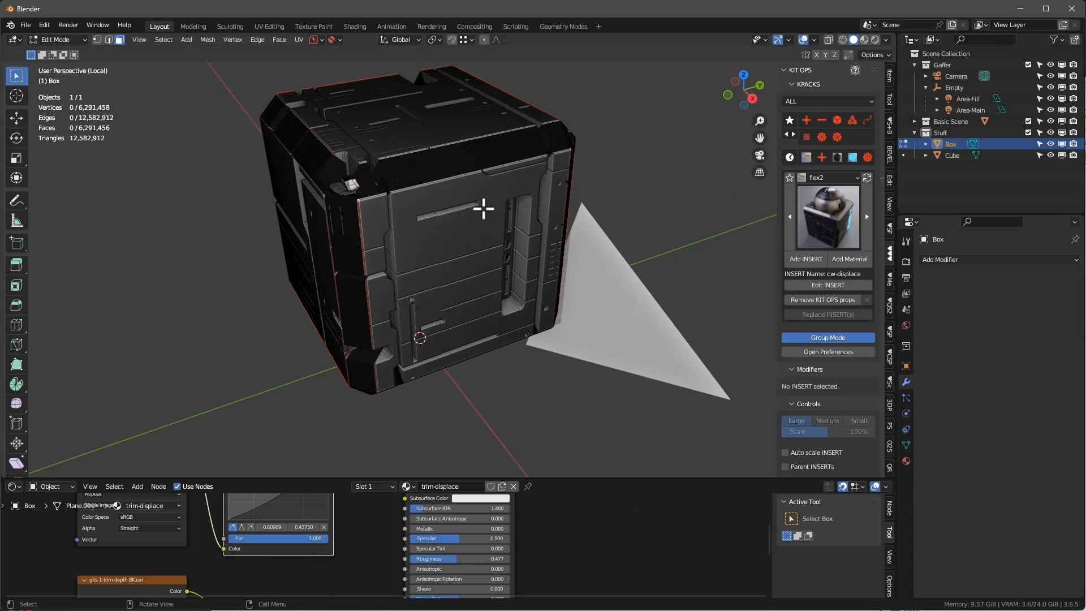
mouse_move(499, 224)
middle_mouse_down()
mouse_move(485, 235)
mouse_move(501, 236)
middle_mouse_up()
left_click(208, 39)
mouse_move(245, 311)
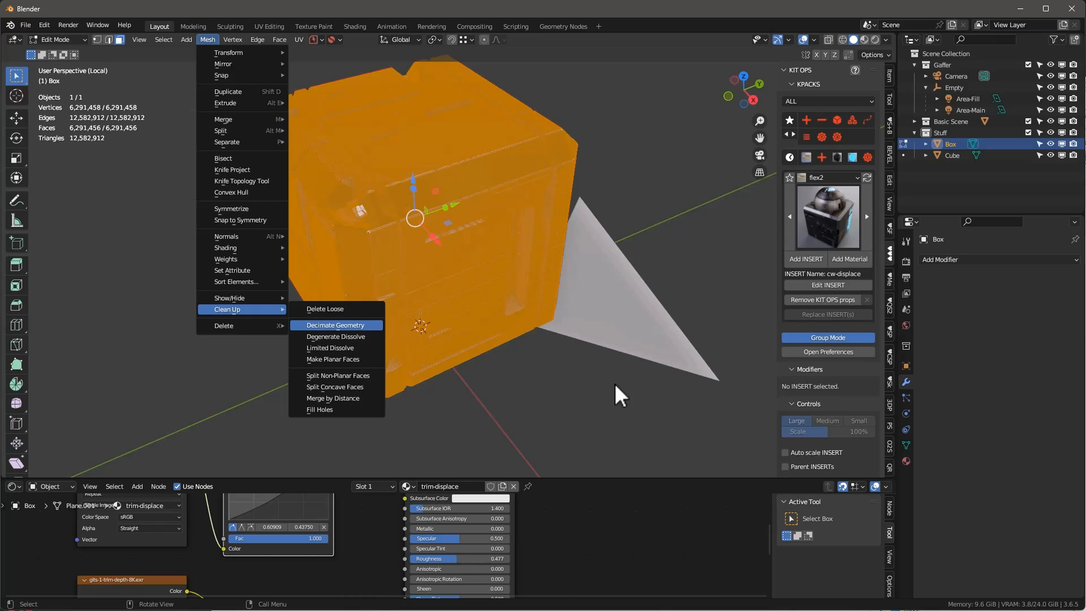
key("Return")
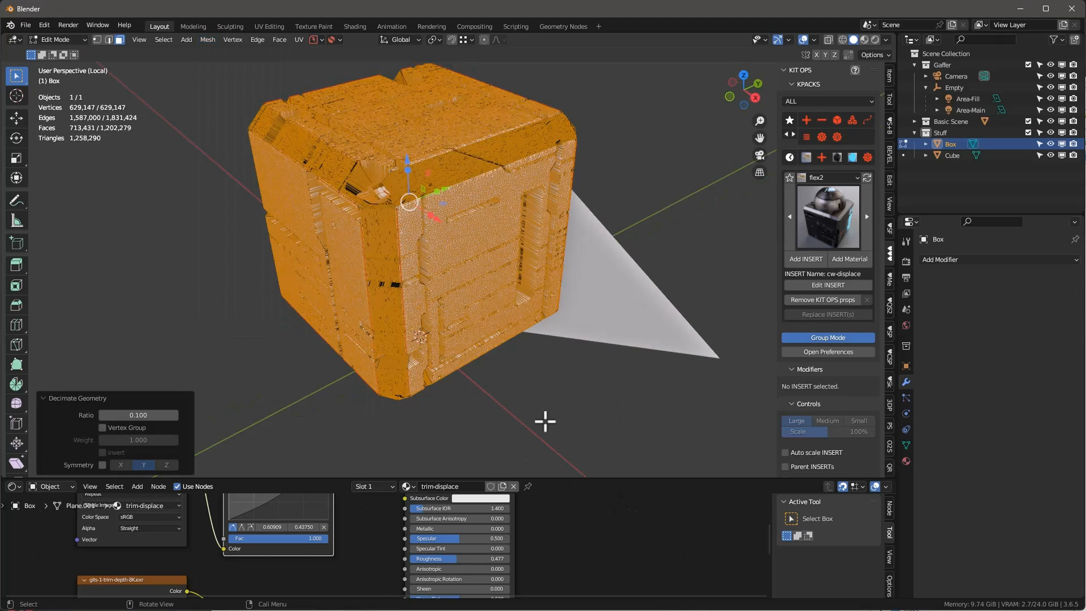
mouse_move(581, 402)
middle_mouse_down()
mouse_move(559, 426)
mouse_move(570, 416)
middle_mouse_up()
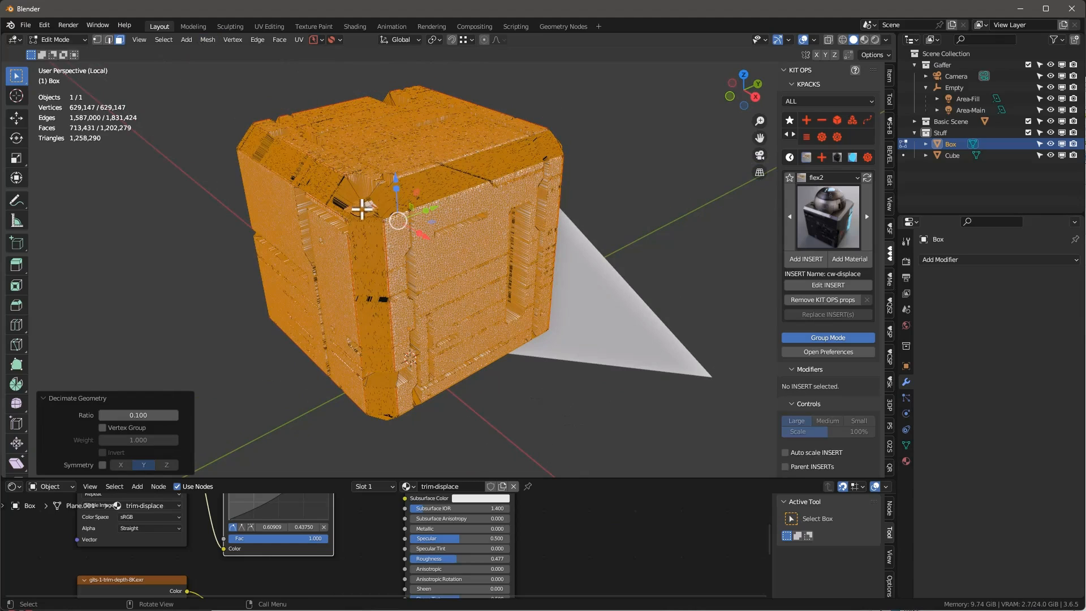
Clear the selection, return to Object Mode and view the decimated box in Material Preview shading.
key("a")
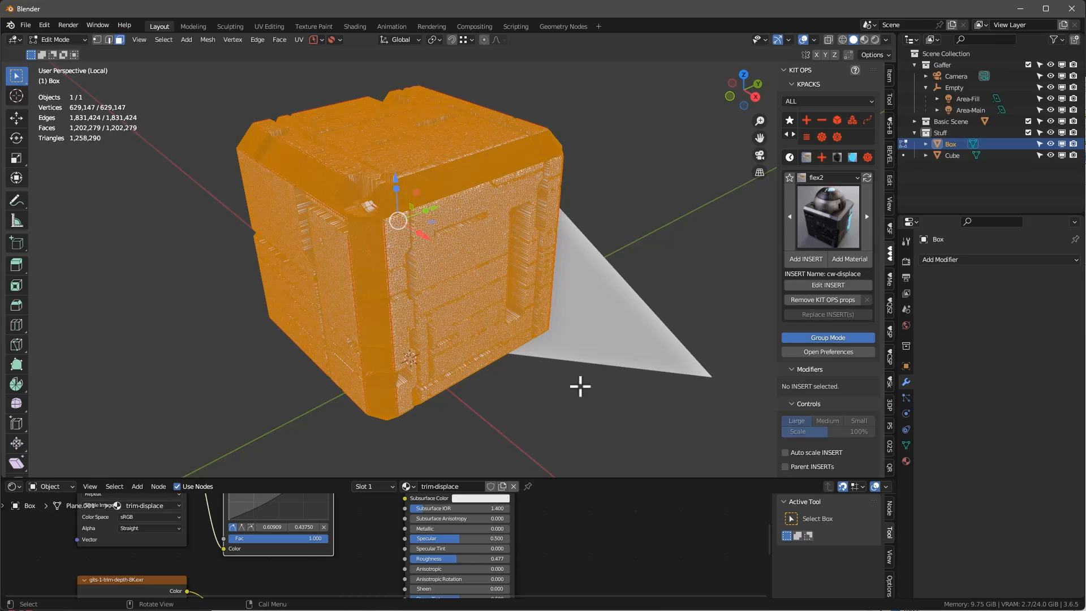
key("alt+a")
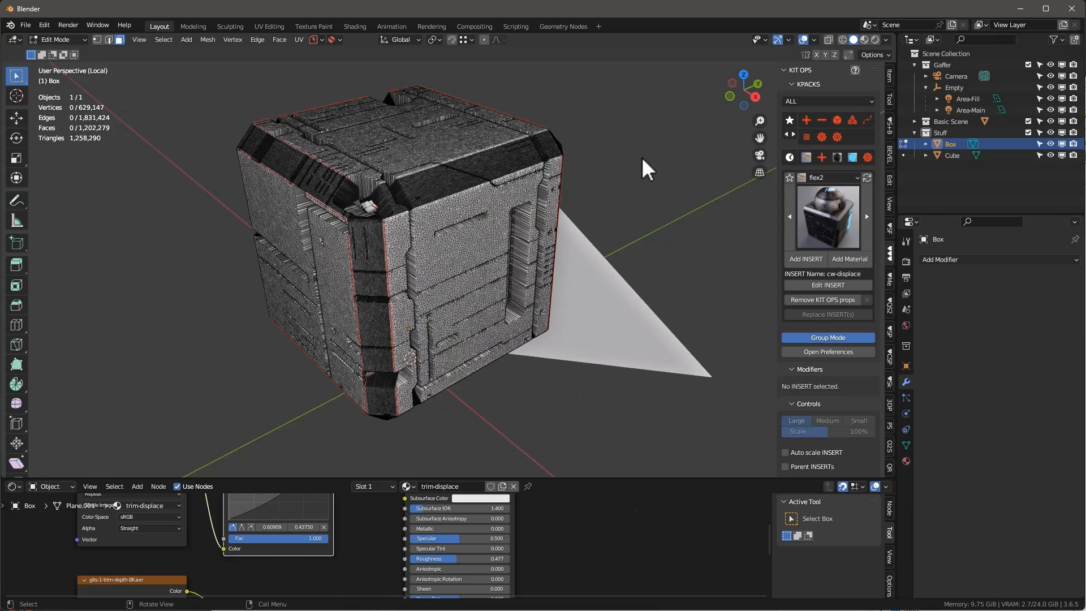
key("Tab")
key("alt+a")
mouse_move(428, 212)
middle_mouse_down()
mouse_move(441, 237)
mouse_move(428, 219)
middle_mouse_up()
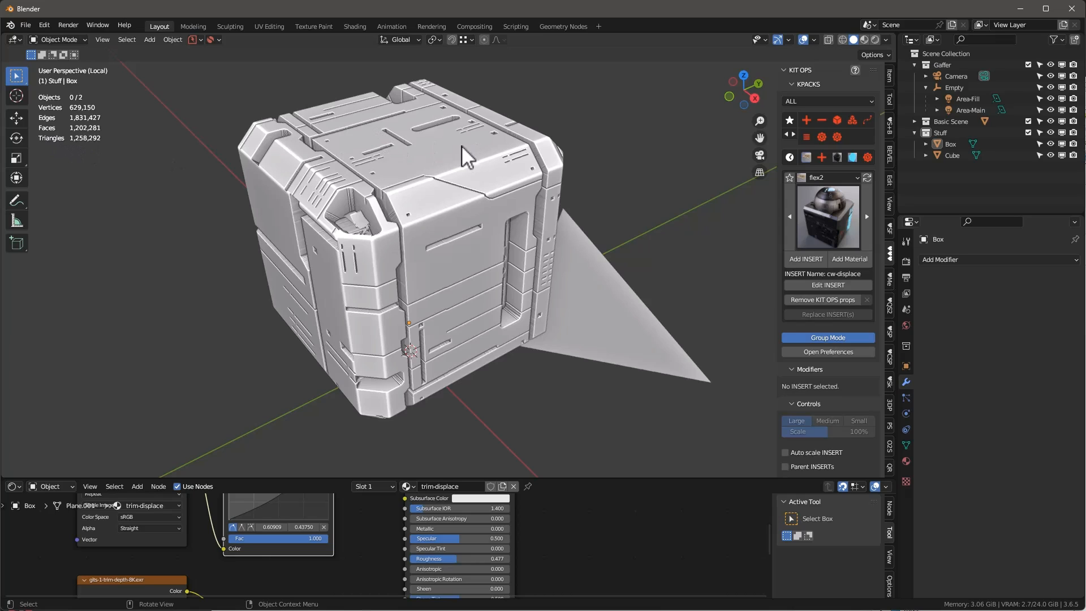
left_click(864, 39)
mouse_move(483, 179)
middle_mouse_down()
mouse_move(464, 168)
mouse_move(341, 178)
mouse_move(409, 158)
mouse_move(485, 184)
middle_mouse_up()
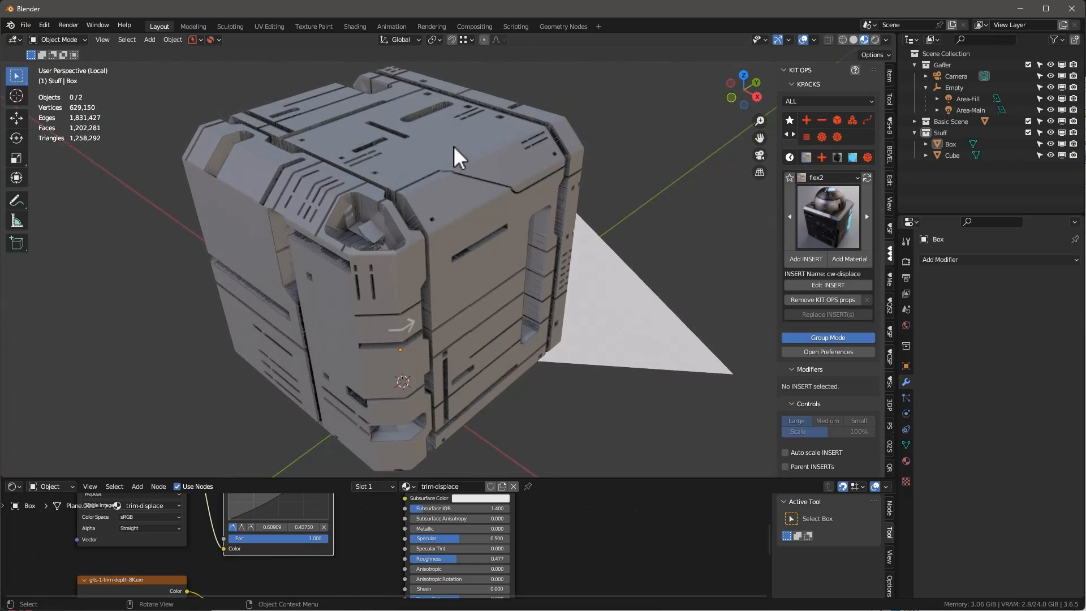
Apply Shade Auto Smooth and add a Weighted Normal modifier to the box with Keep Sharp and Face Influence enabled.
right_click(460, 142)
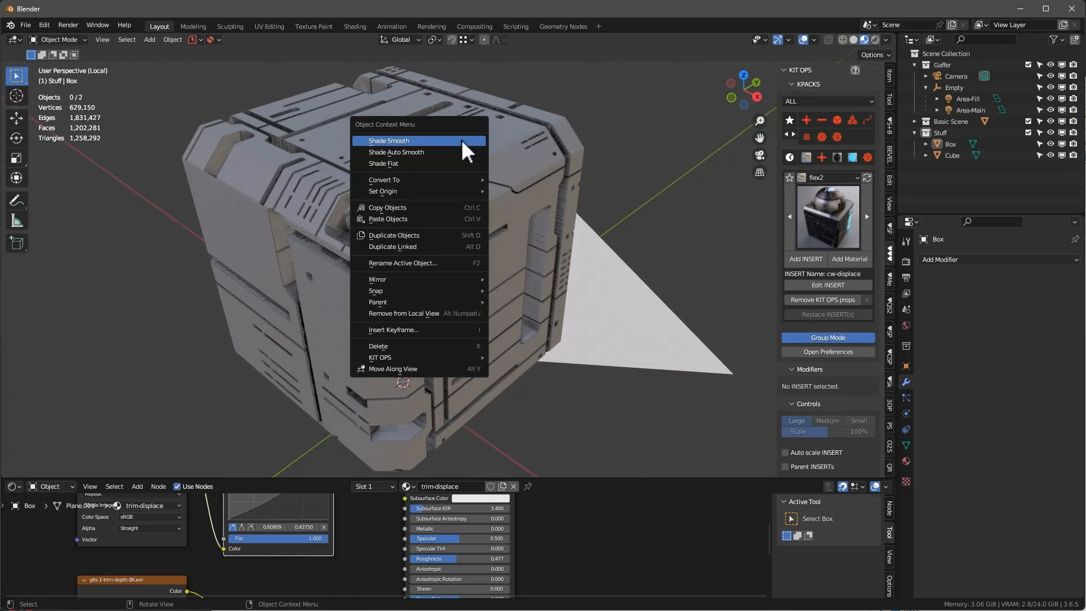
left_click(407, 151)
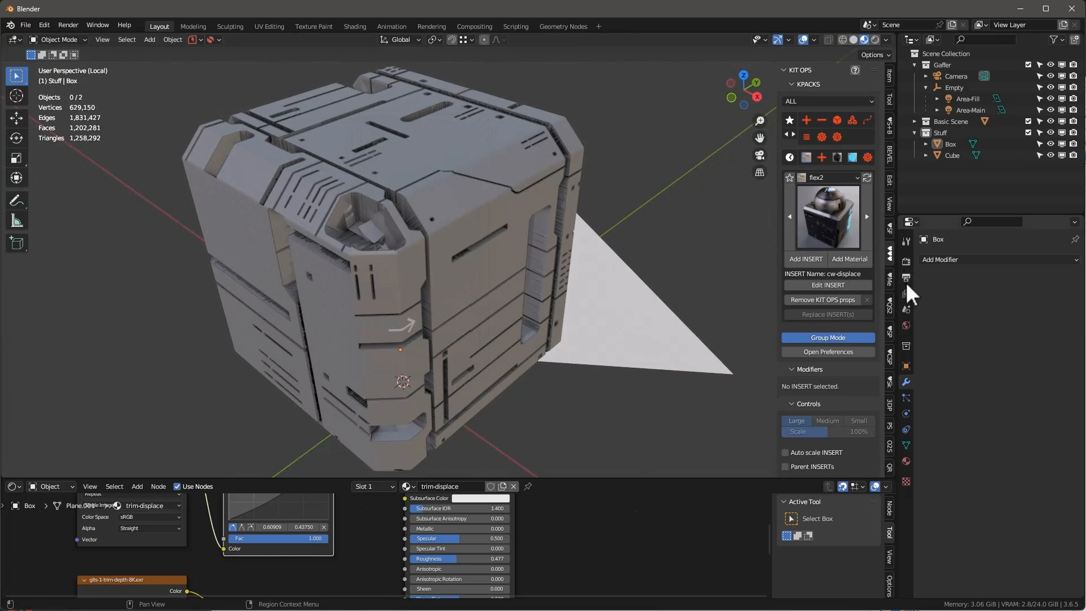
left_click(931, 259)
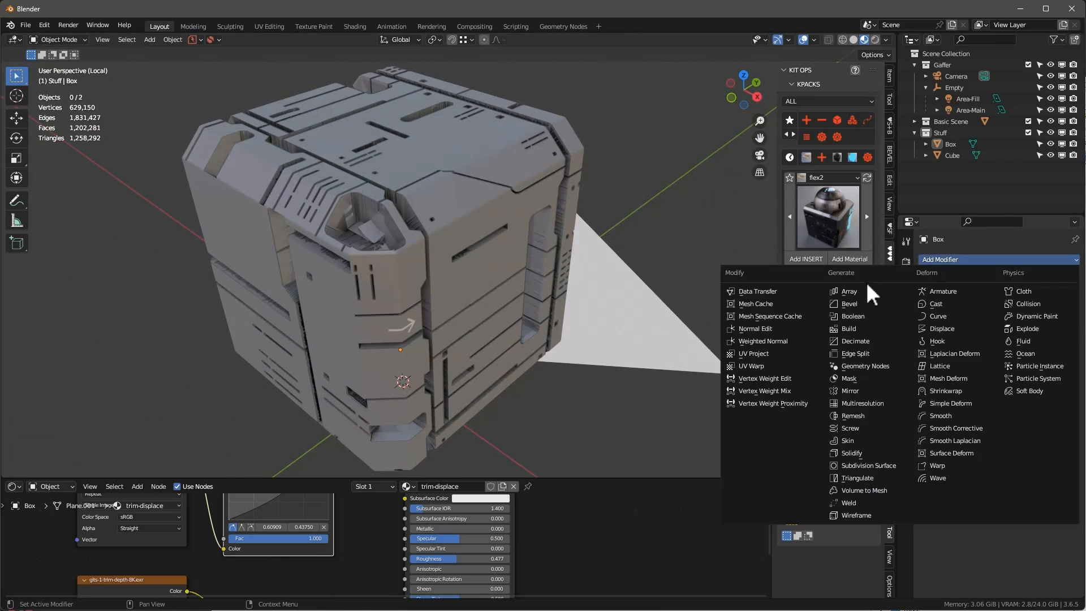
left_click(767, 339)
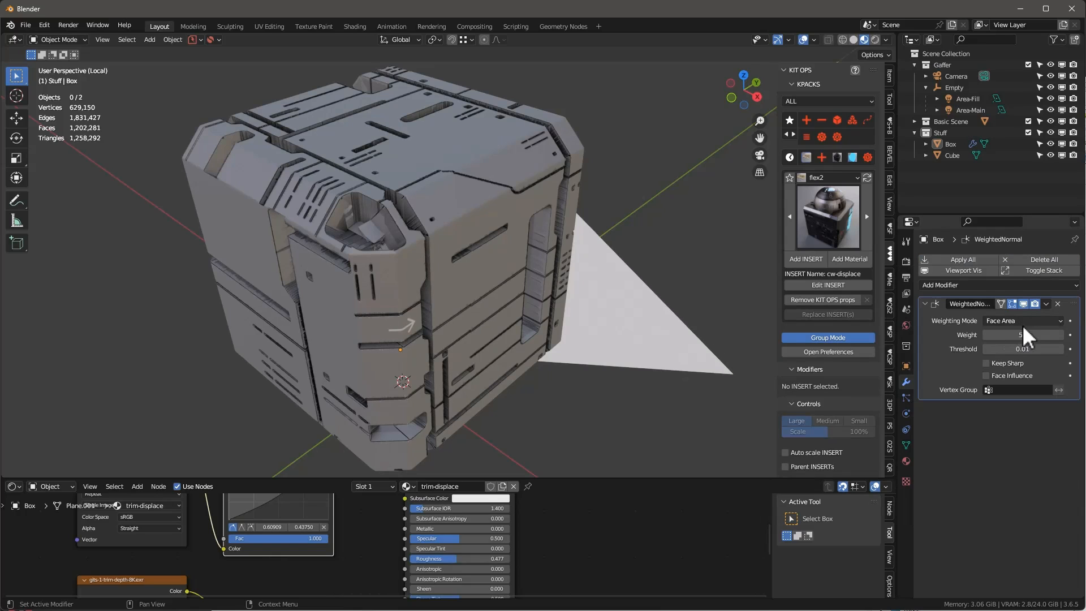
left_click(987, 363)
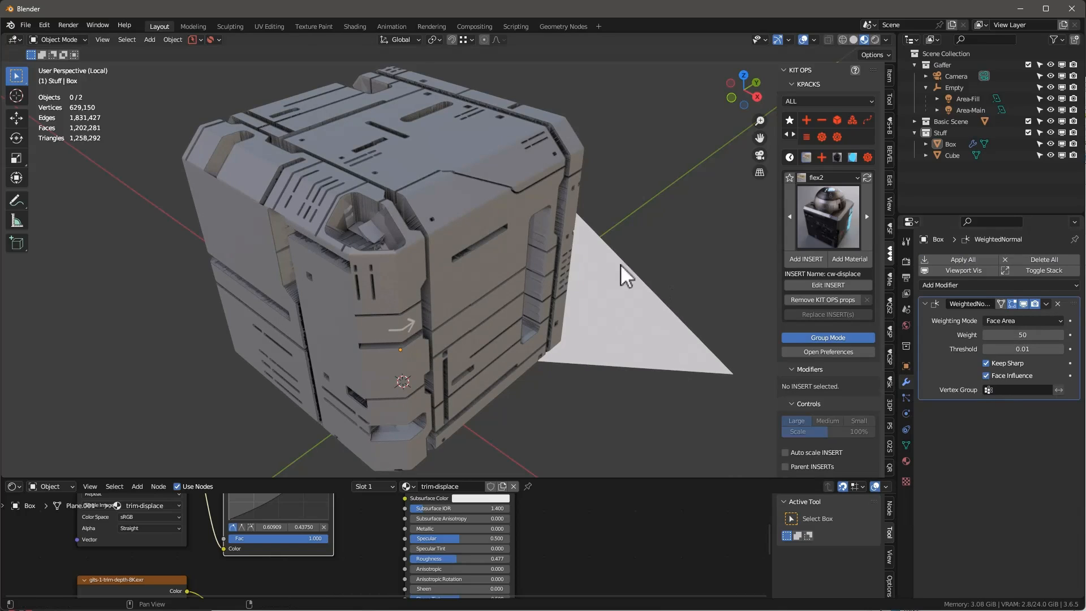
Run Decimate Geometry on the box's entire mesh again with a ratio of 0.100.
left_click(457, 225)
key("Tab")
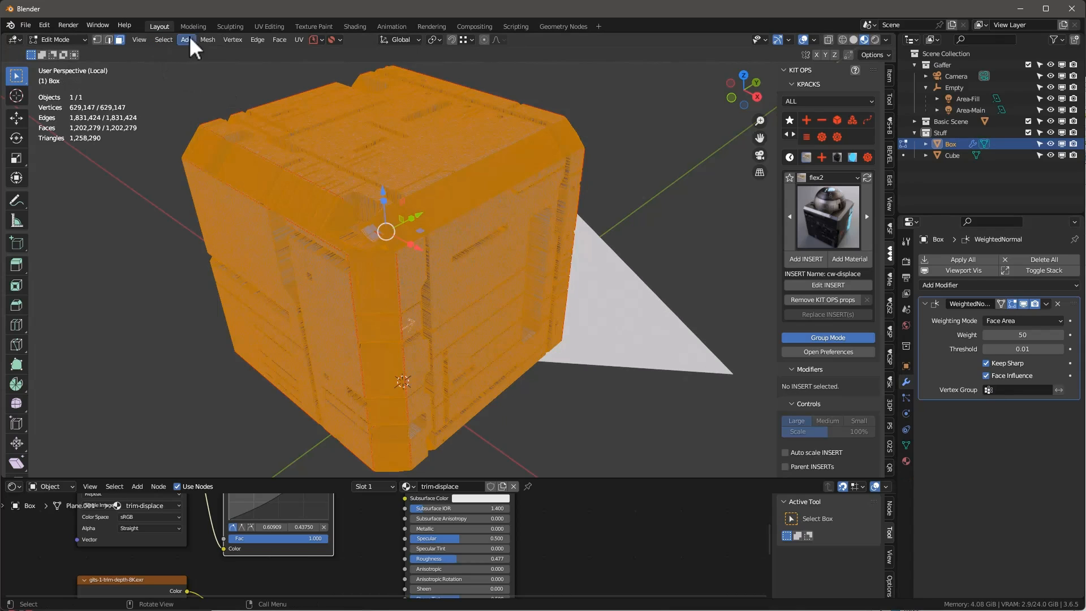
left_click(205, 39)
mouse_move(230, 308)
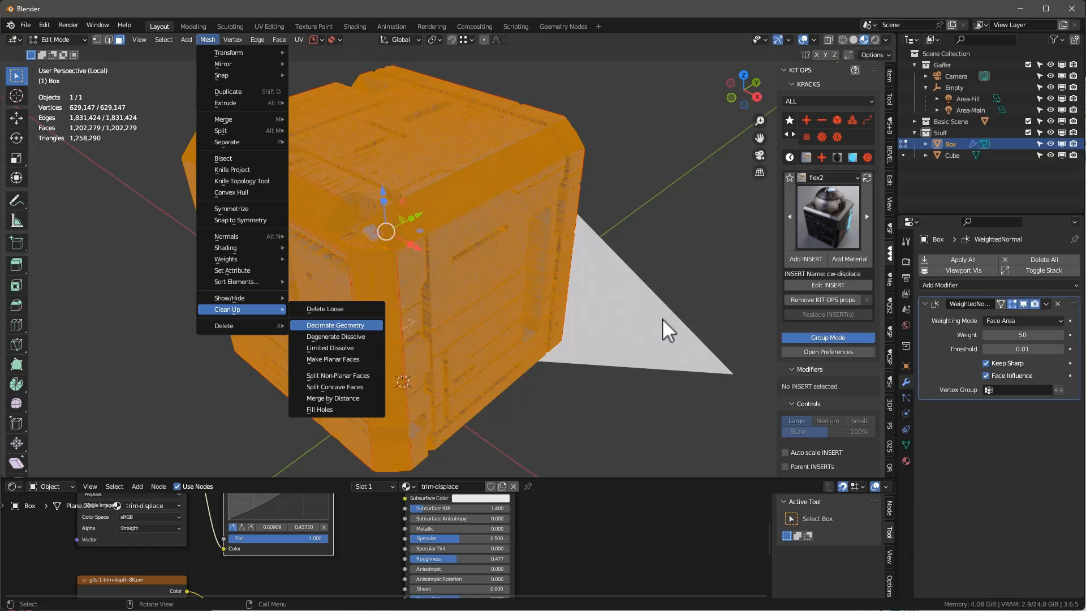
key("Return")
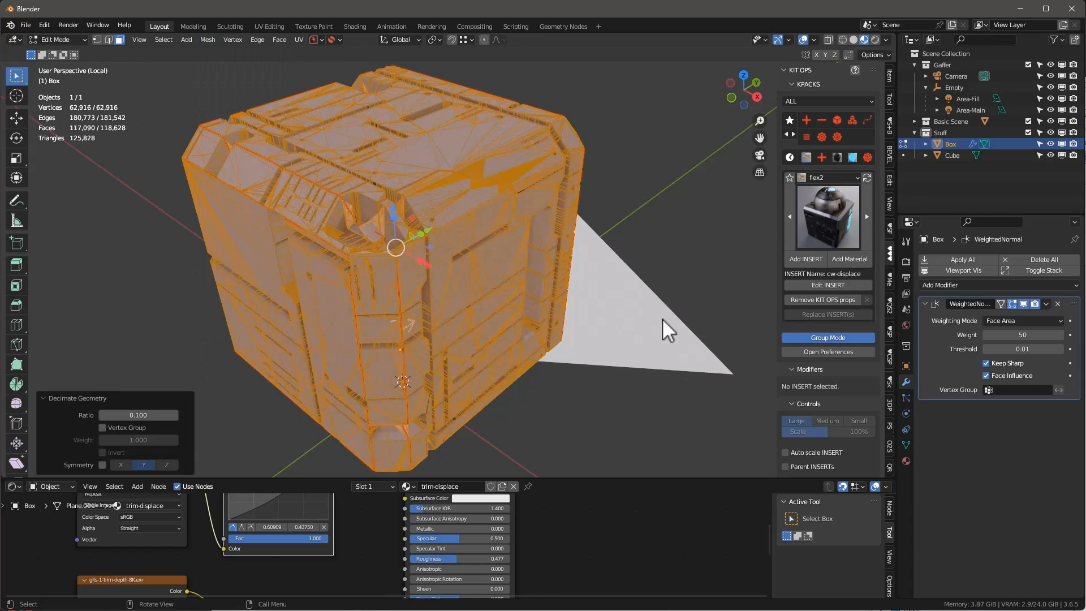
Hide the viewport overlays, examine the decimated box's surface detail up close, and show the overlays again.
left_click(804, 39)
middle_click_drag(625, 167, 638, 128)
scroll(444, 227, "up", 3)
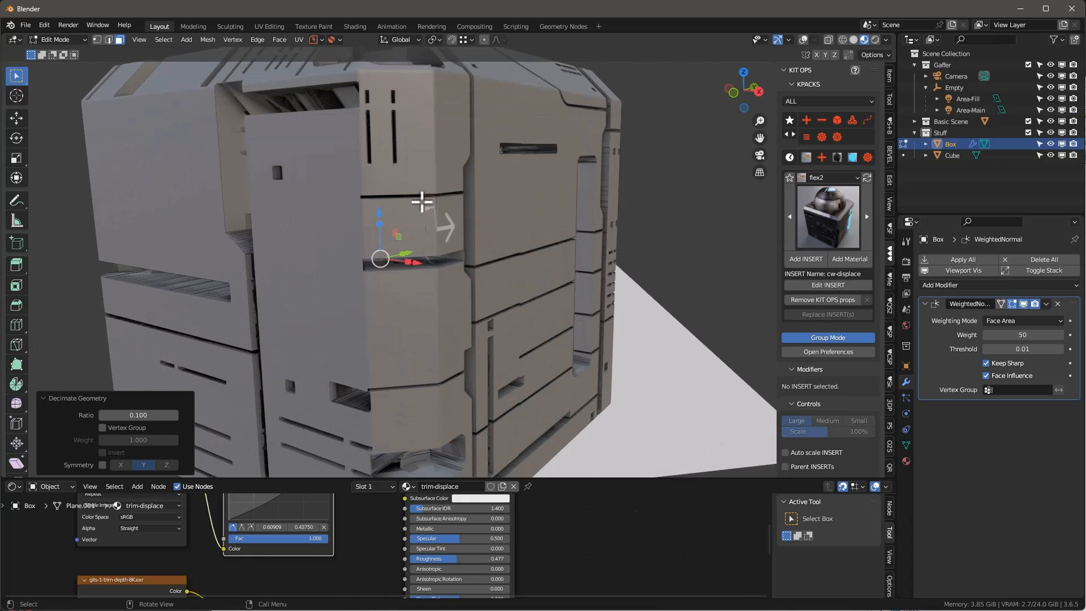
scroll(422, 202, "down", 6)
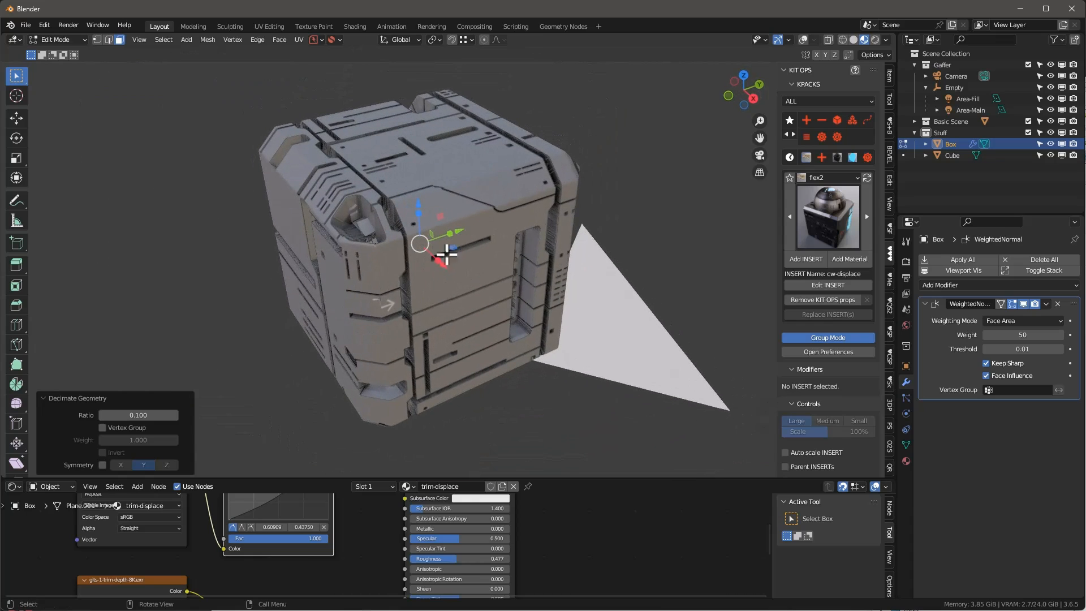
middle_click_drag(388, 313, 476, 242)
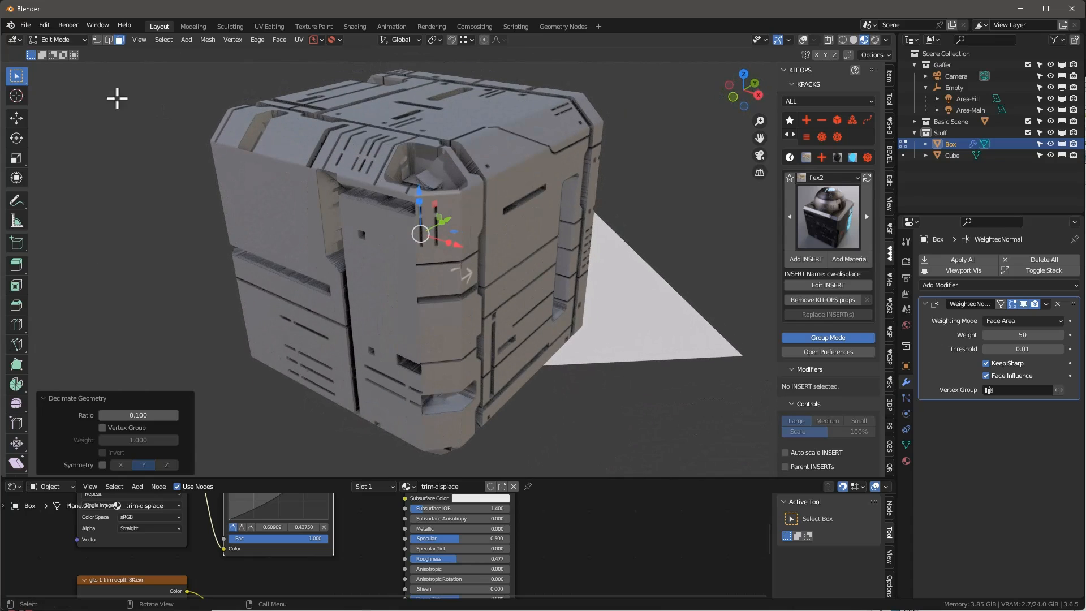
left_click(804, 39)
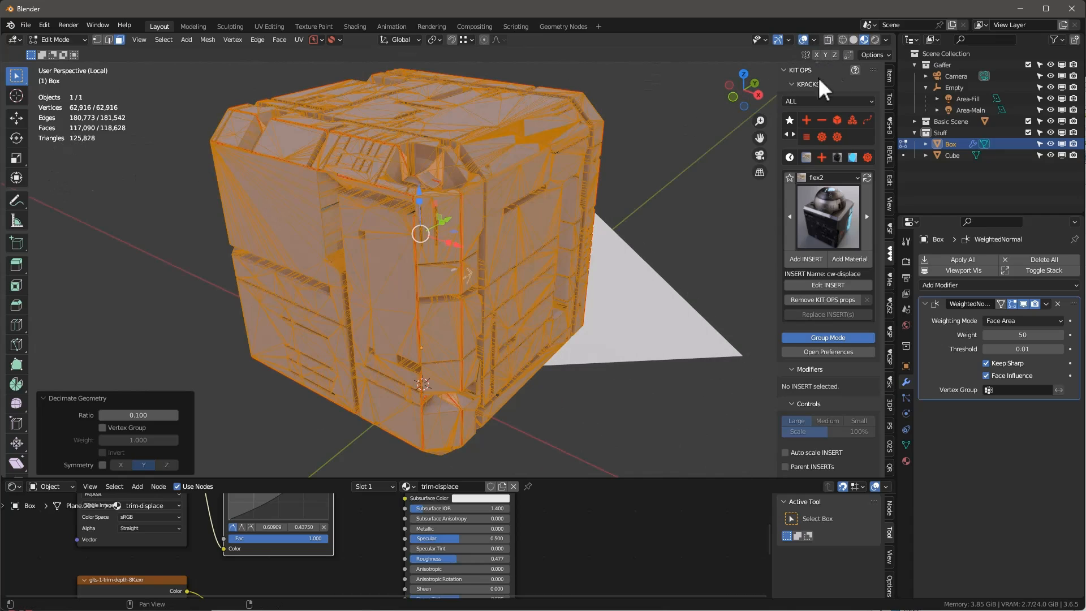
Open the viewport overlay options to check the Statistics setting, and close them again.
left_click(886, 40)
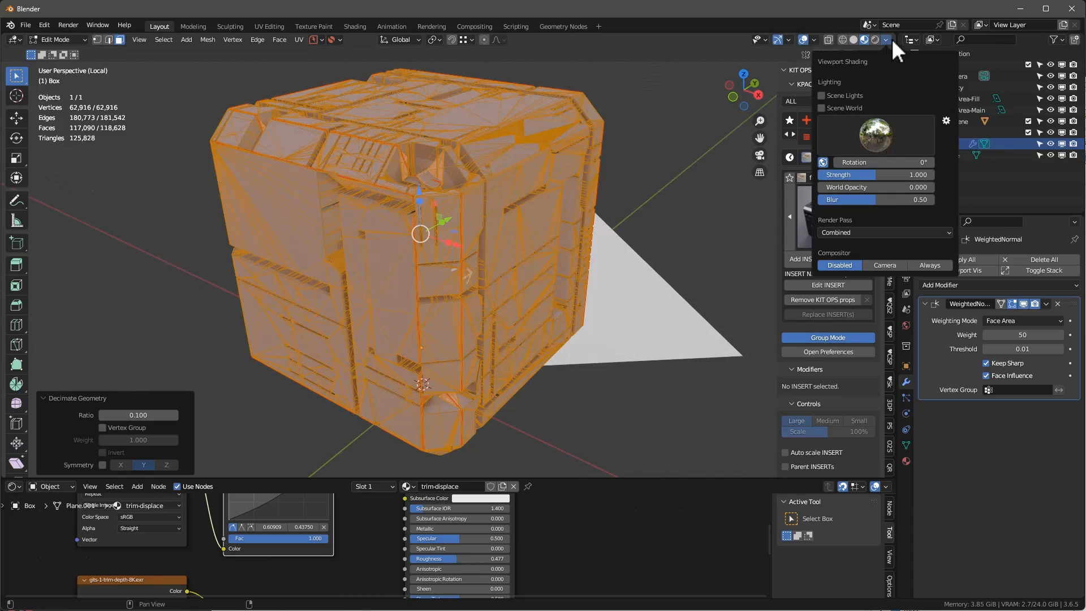
left_click(813, 39)
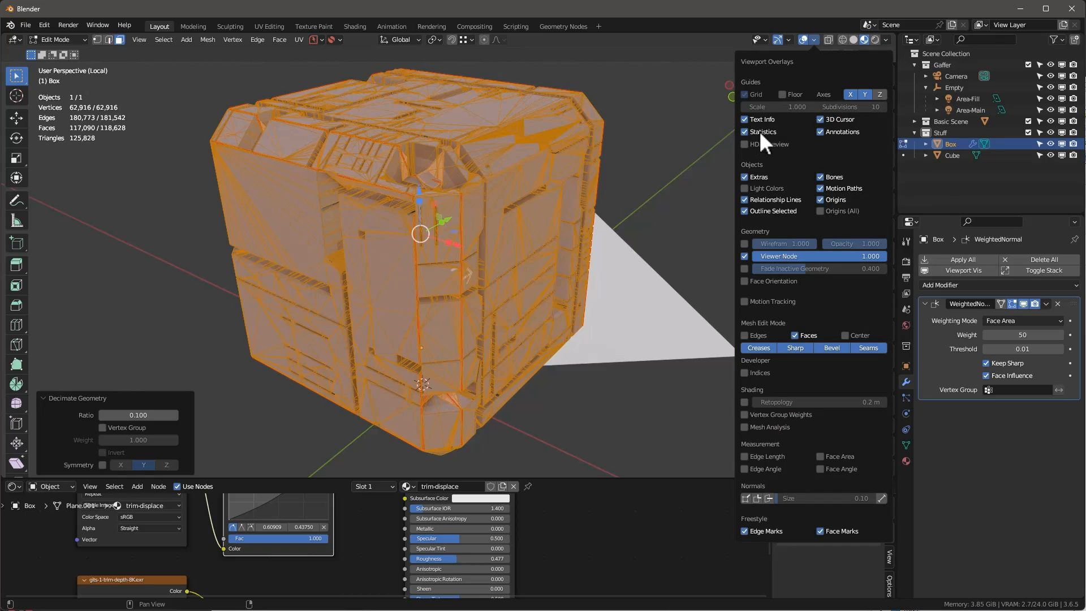
key("n")
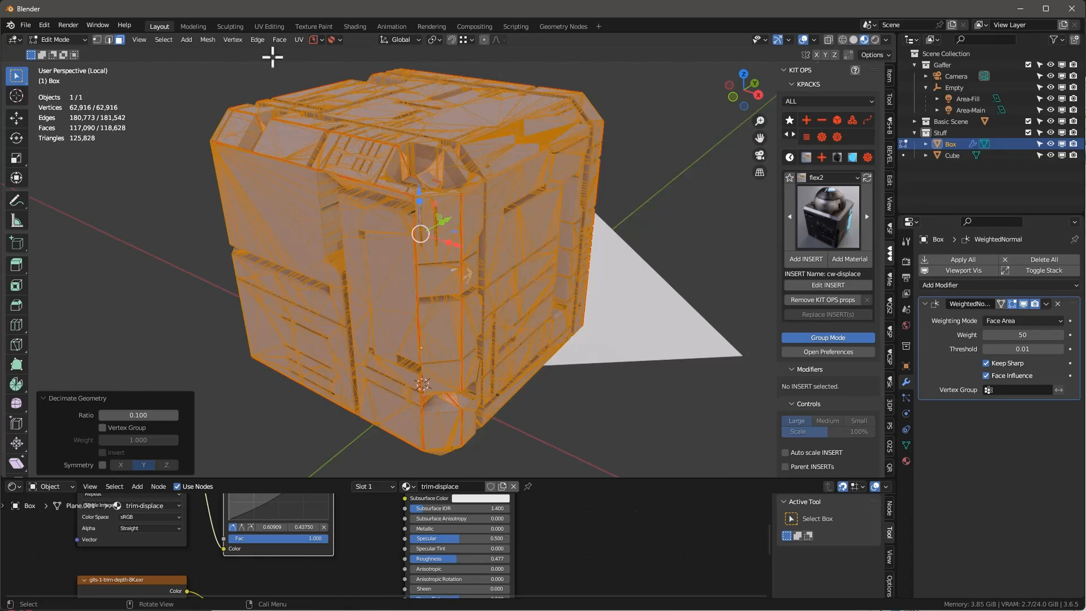
In the UV Editing workspace, circle-select the box faces that carry the broken arrow decal at the corner.
left_click(266, 26)
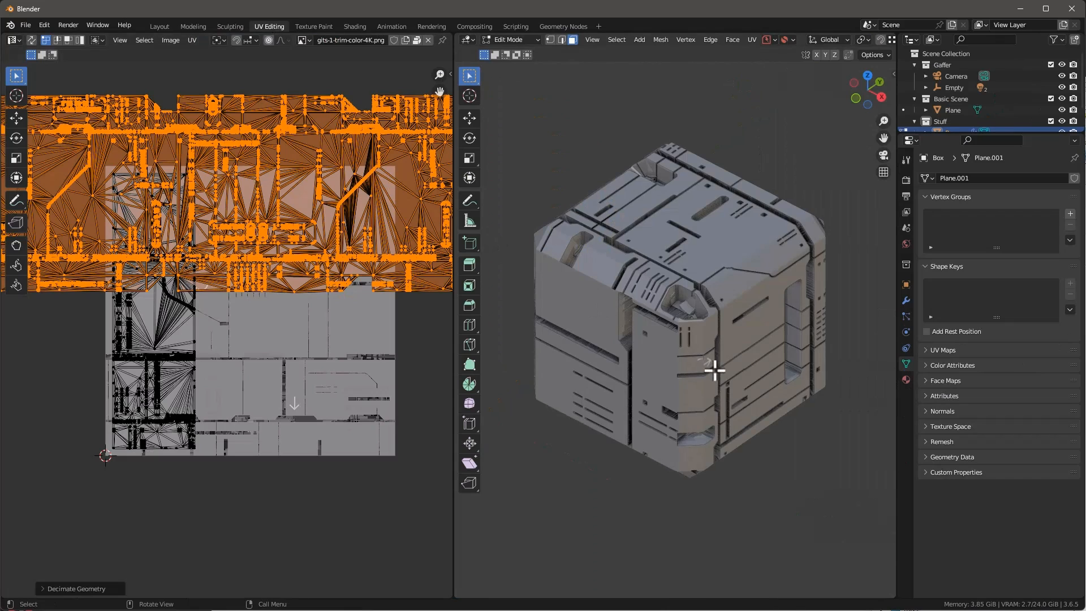
scroll(715, 371, "up", 3)
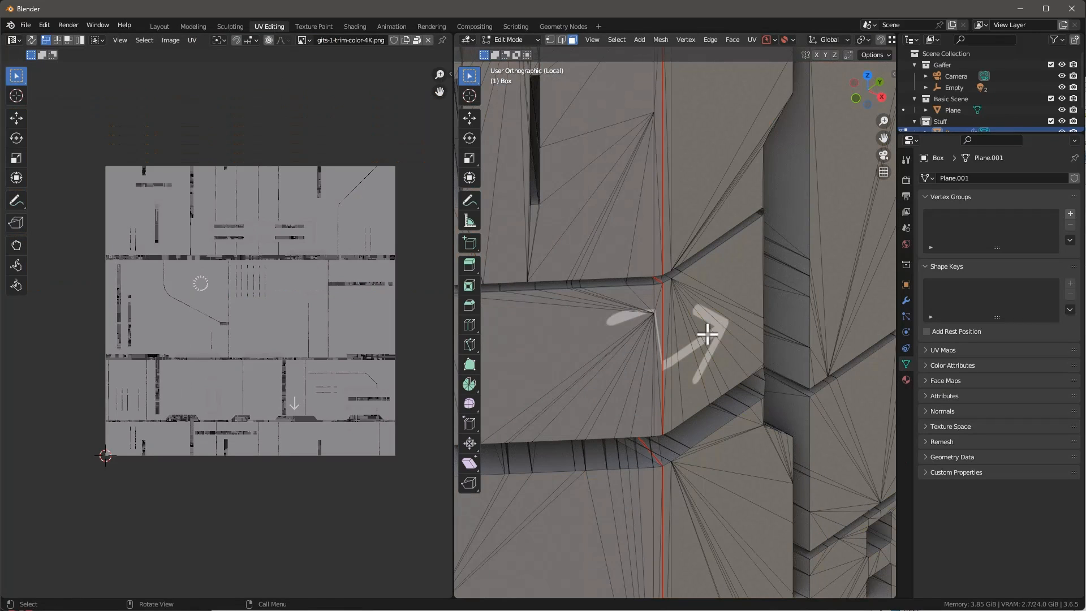
key("c")
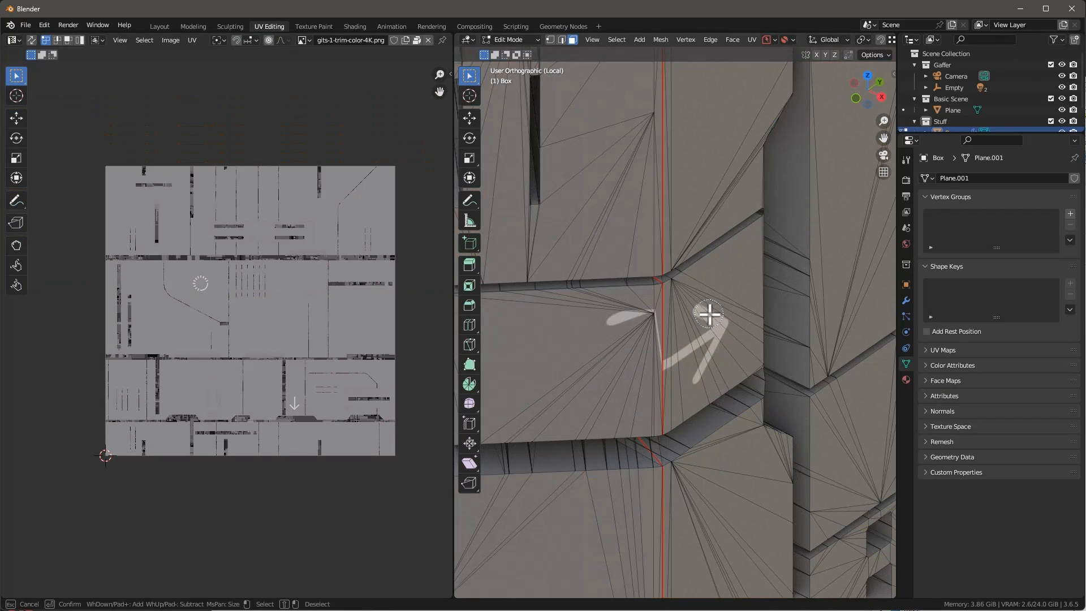
left_click_drag(704, 316, 684, 356)
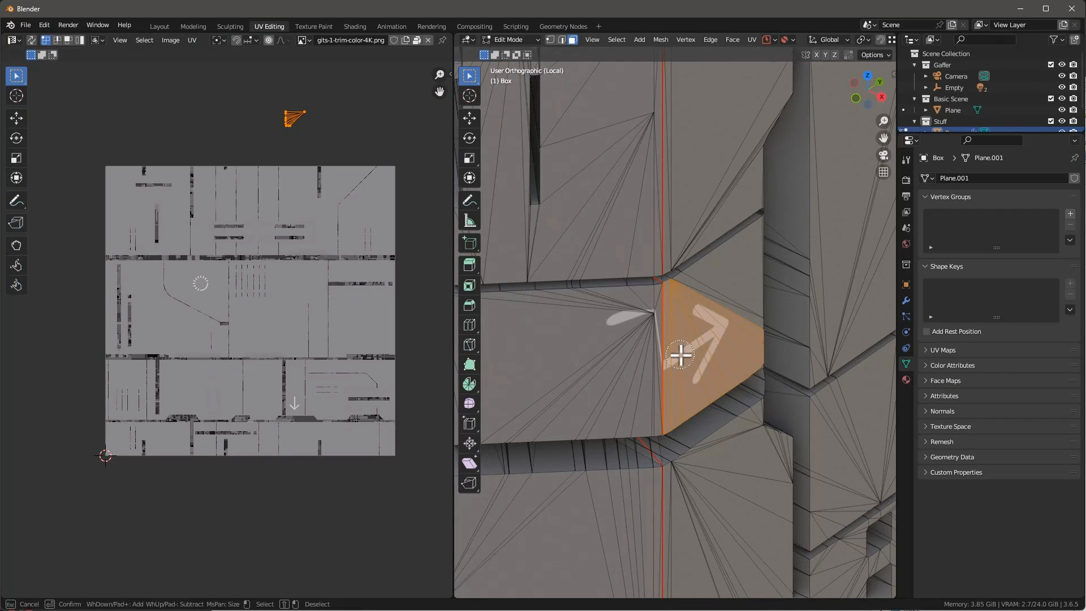
left_click(639, 310)
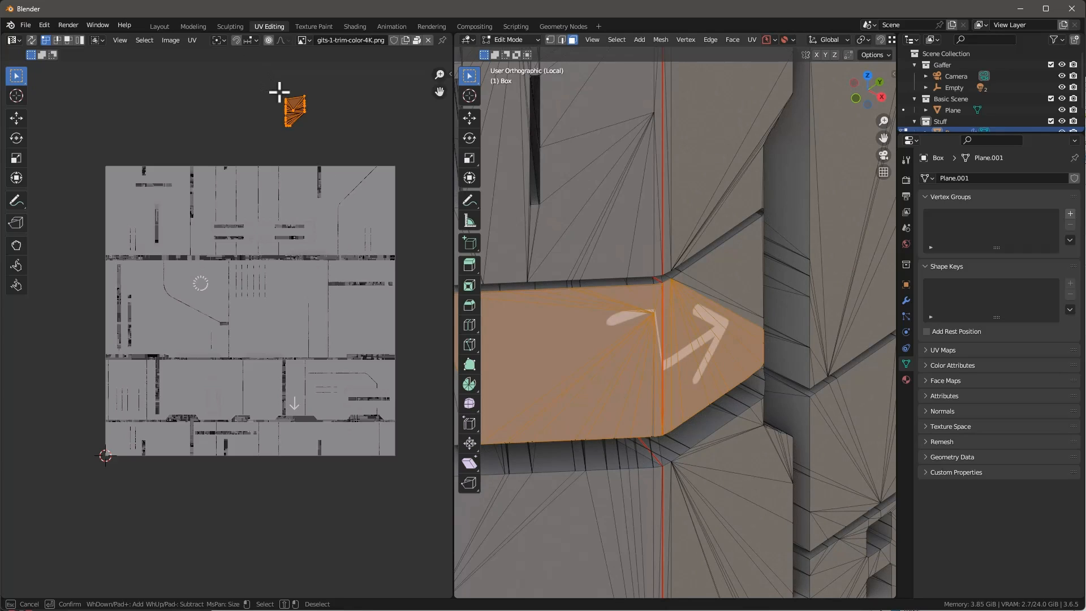
key("Escape")
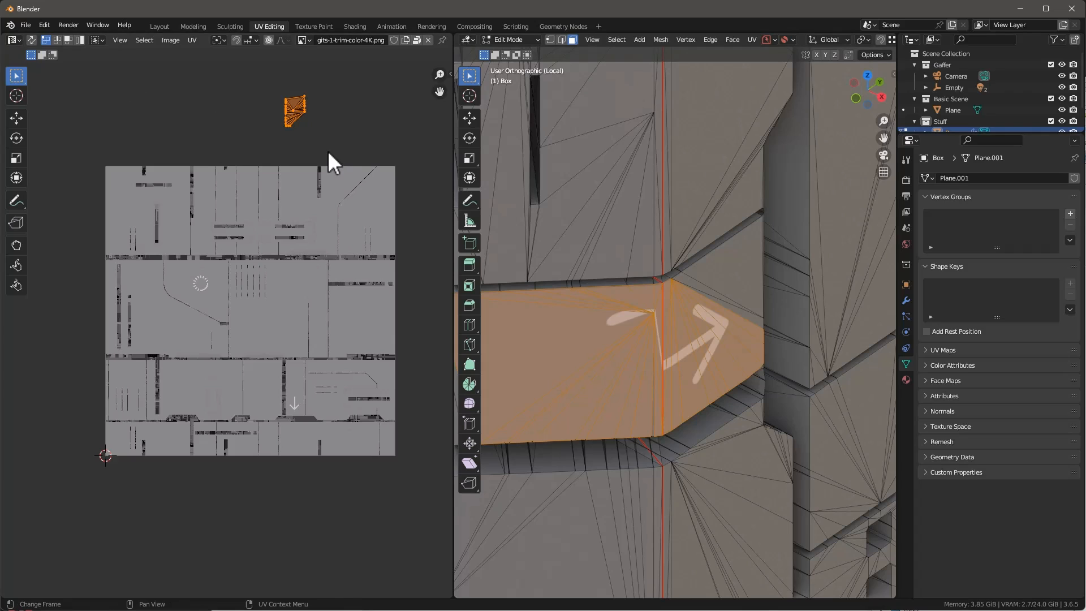
Scale the arrow faces' UVs to 0 and move them onto a plain grey area of the trim texture.
key("s")
key("0")
key("Return")
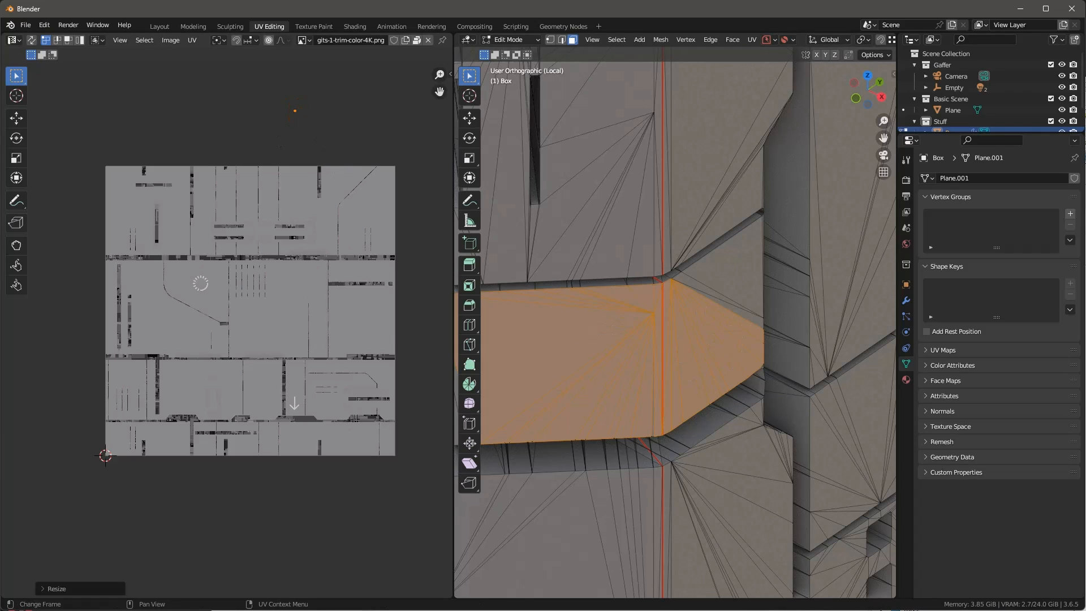
key("g")
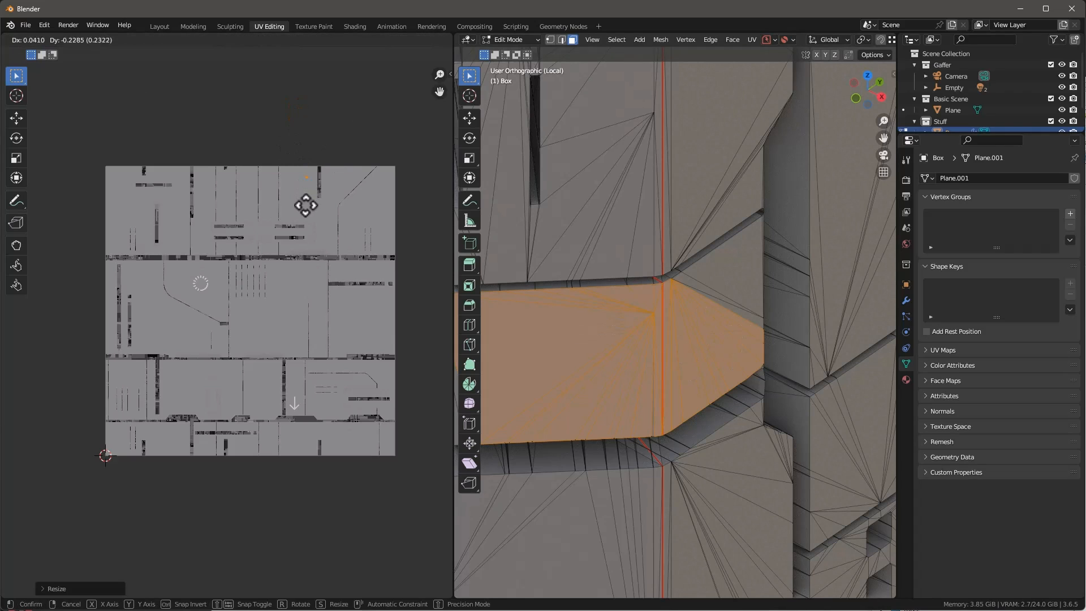
left_click(306, 215)
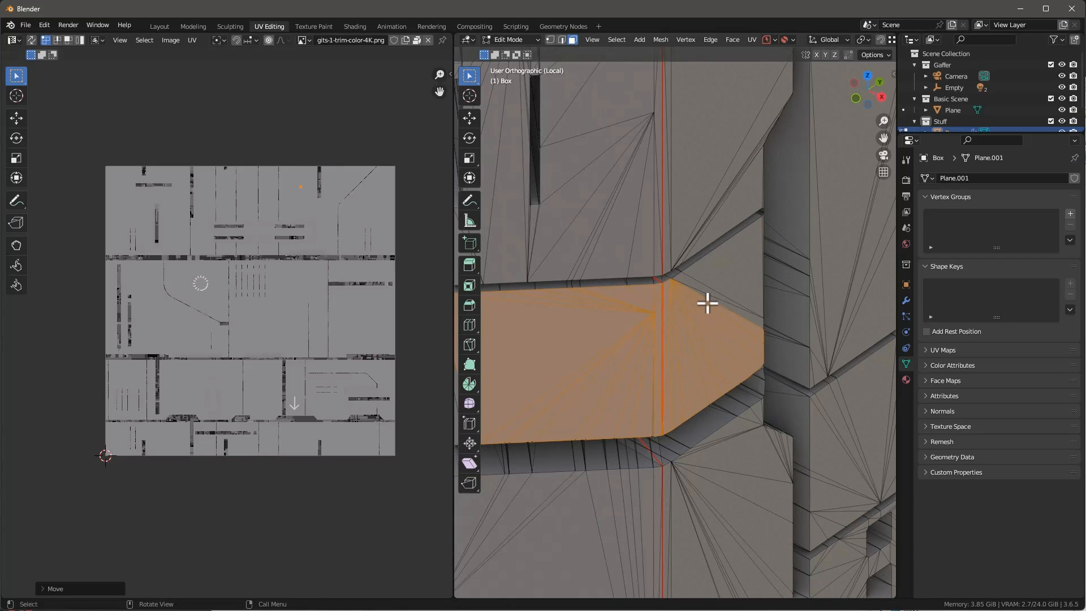
Circle-select the box faces that carry the dashed circle decal on the vertical bevelled corner.
key("Tab")
scroll(707, 291, "down", 5)
scroll(707, 289, "down", 2)
middle_click_drag(739, 267, 643, 243)
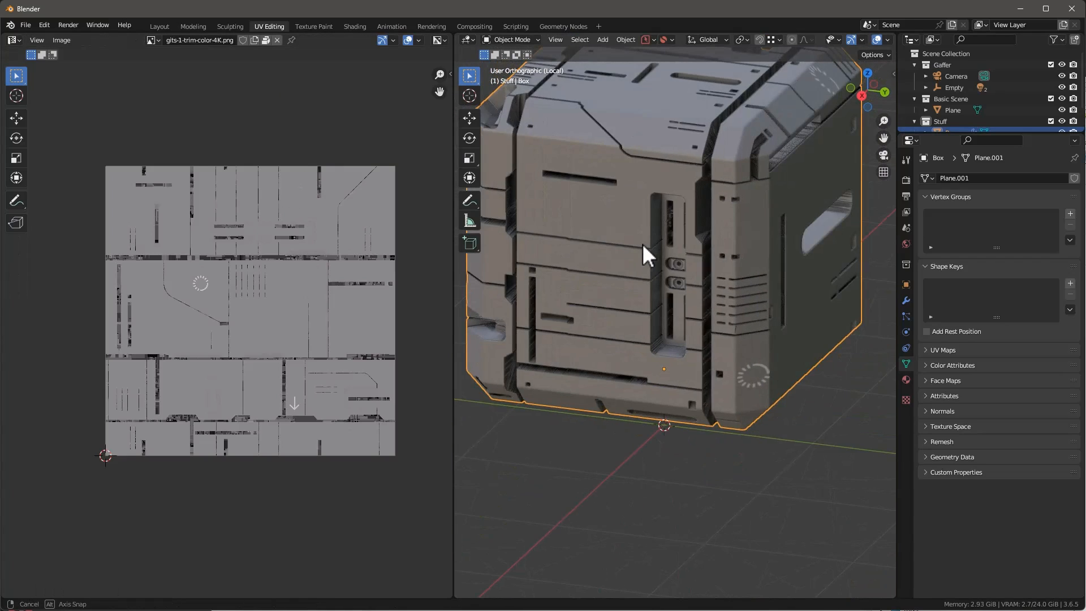
scroll(758, 376, "up", 6)
scroll(736, 374, "up", 3)
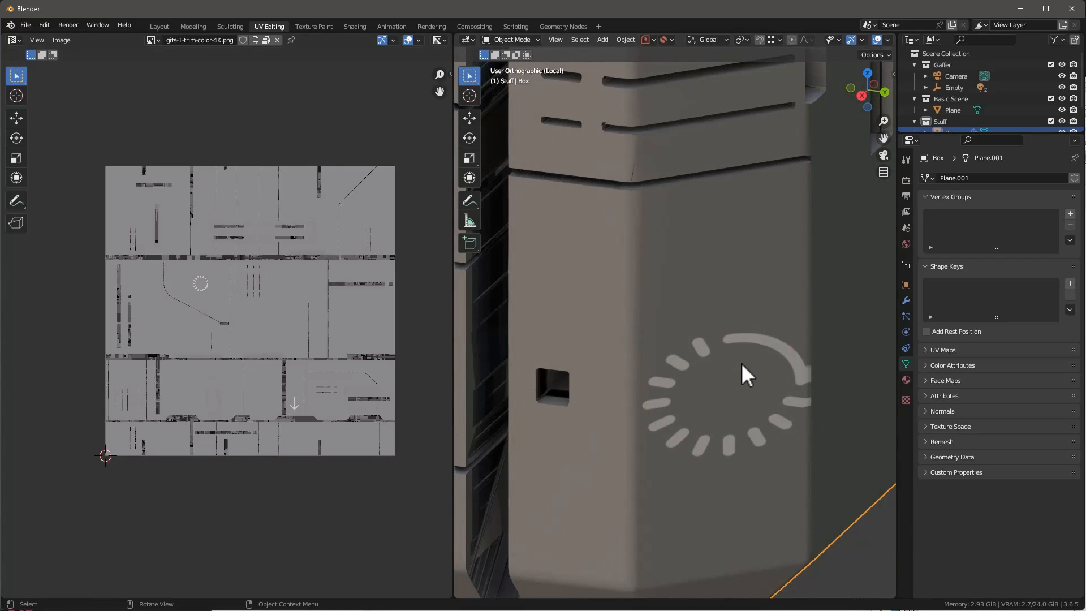
key("Tab")
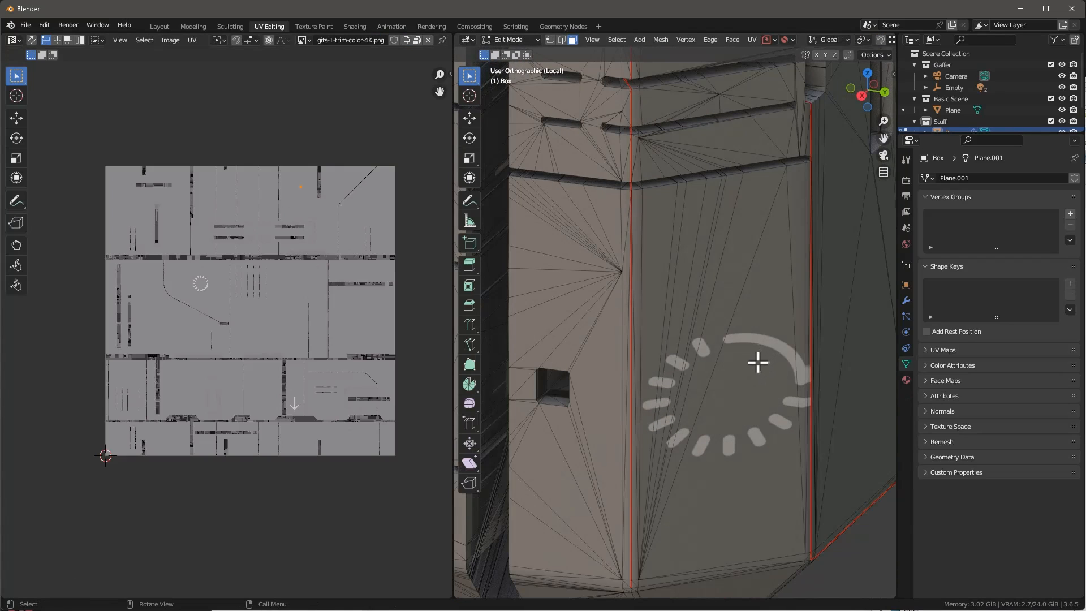
key("c")
mouse_move(756, 352)
left_mouse_down()
mouse_move(762, 335)
mouse_move(780, 335)
mouse_move(791, 352)
mouse_move(686, 381)
left_mouse_up()
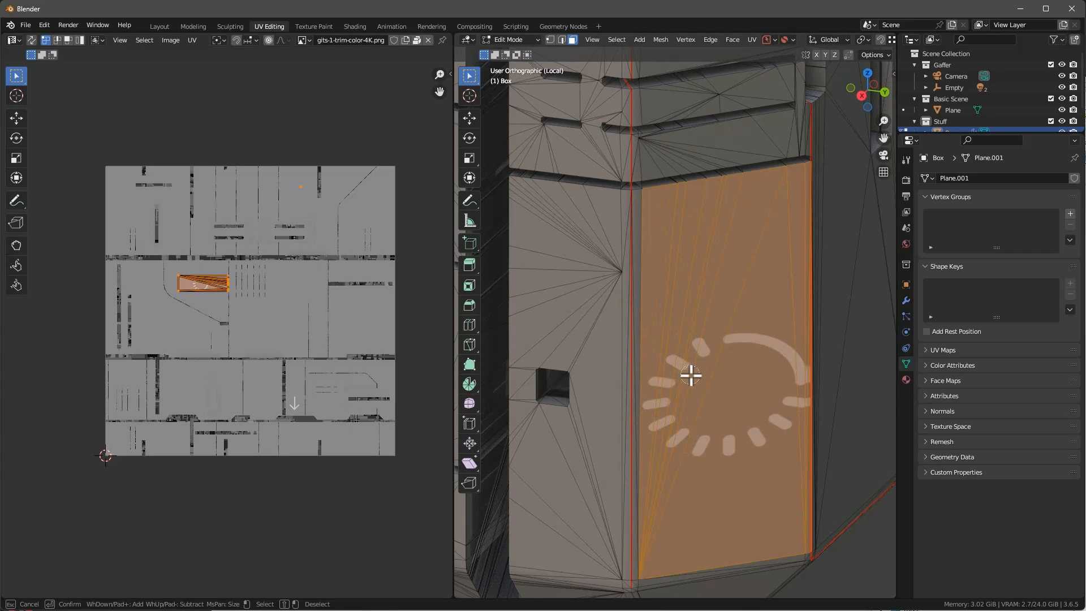
right_click(690, 376)
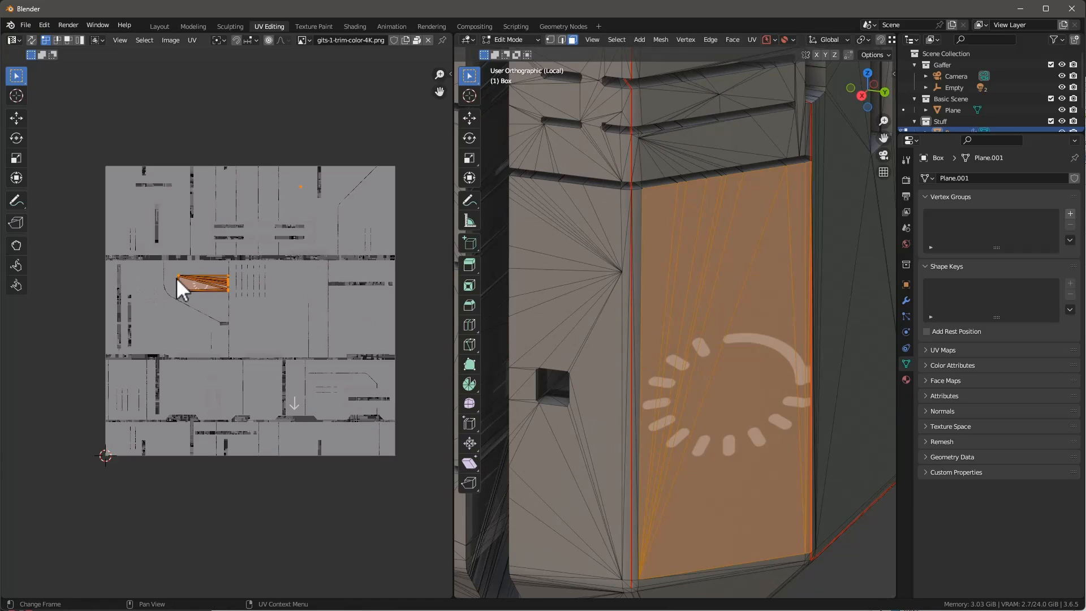
Scale the circle decal faces' UVs to 0, move them onto a plain area of the texture, and return to Object Mode.
key("s")
key("0")
key("Return")
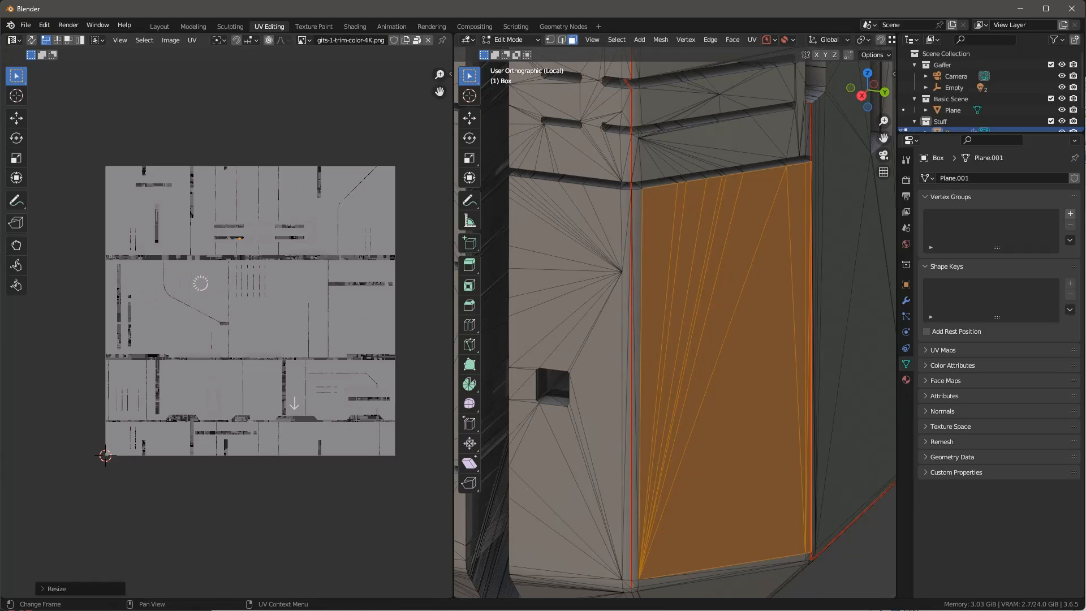
key("g")
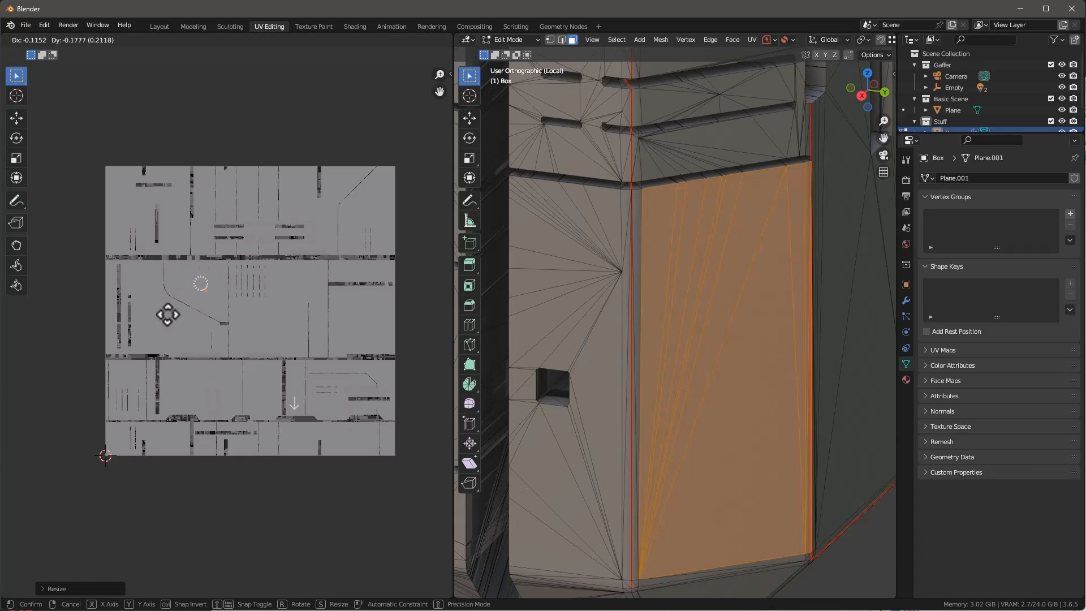
left_click(168, 314)
key("Tab")
Back in the Layout workspace, run Limited Dissolve on the box's entire mesh with a 5° Max Angle and Normal delimit.
scroll(609, 352, "down", 8)
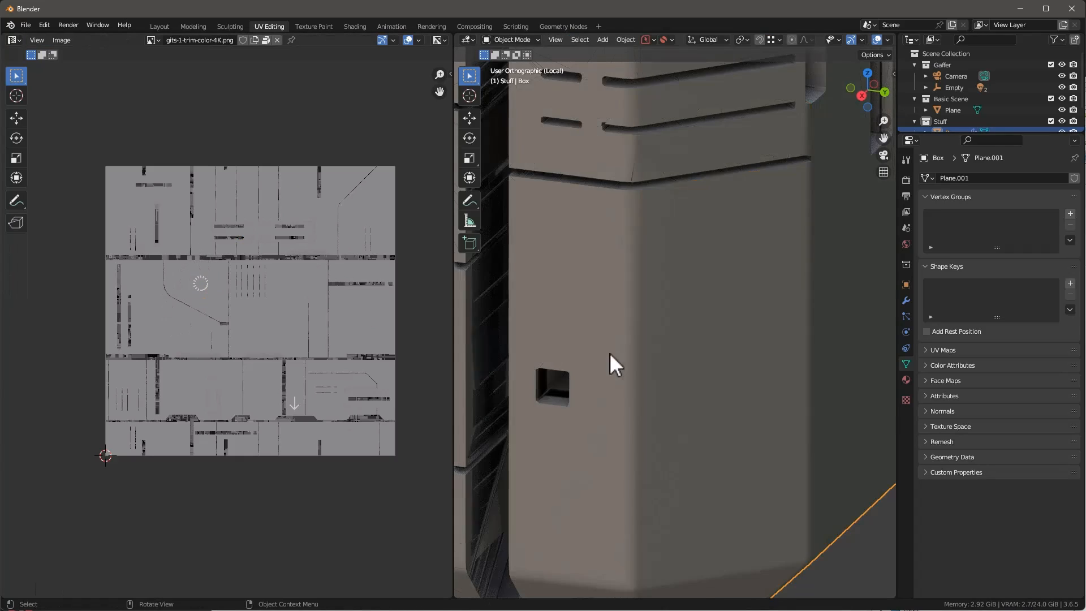
middle_click_drag(708, 316, 703, 249)
scroll(665, 182, "up", 3)
scroll(703, 249, "up", 2)
scroll(701, 253, "down", 3)
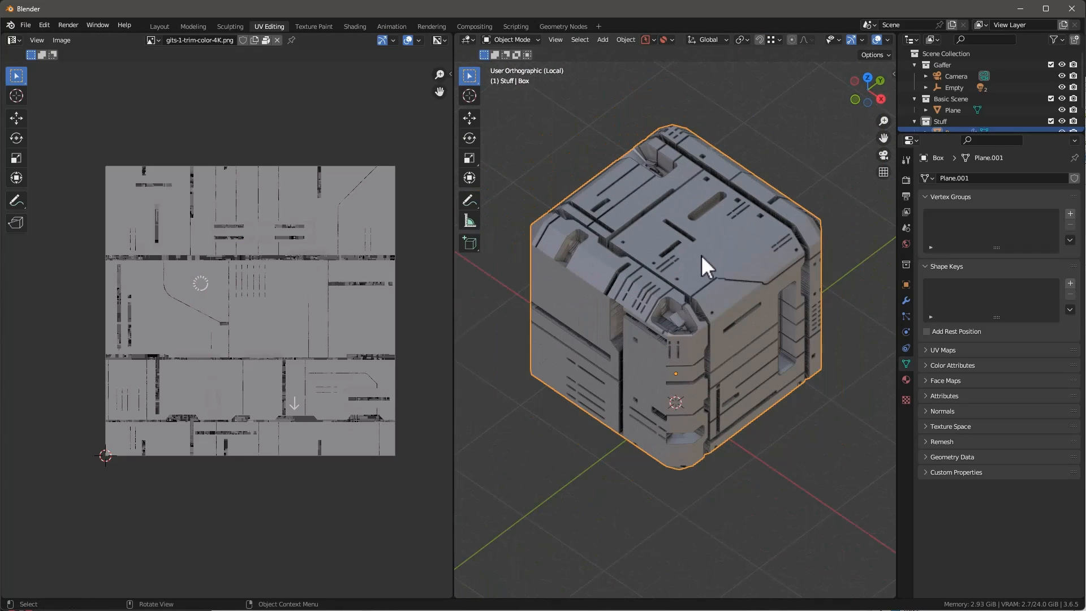
left_click(159, 27)
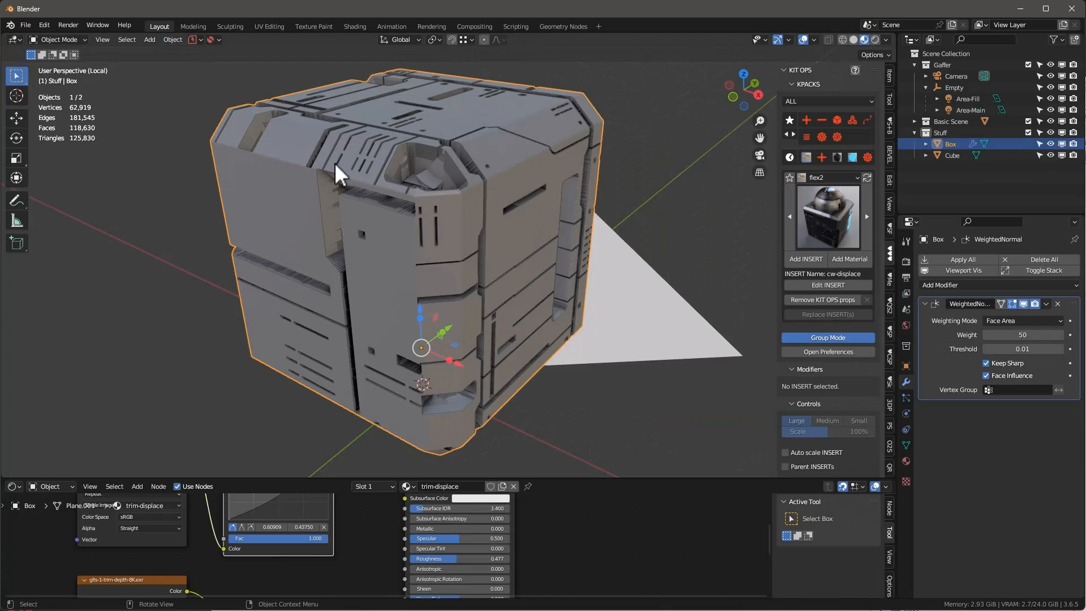
key("Tab")
key("a")
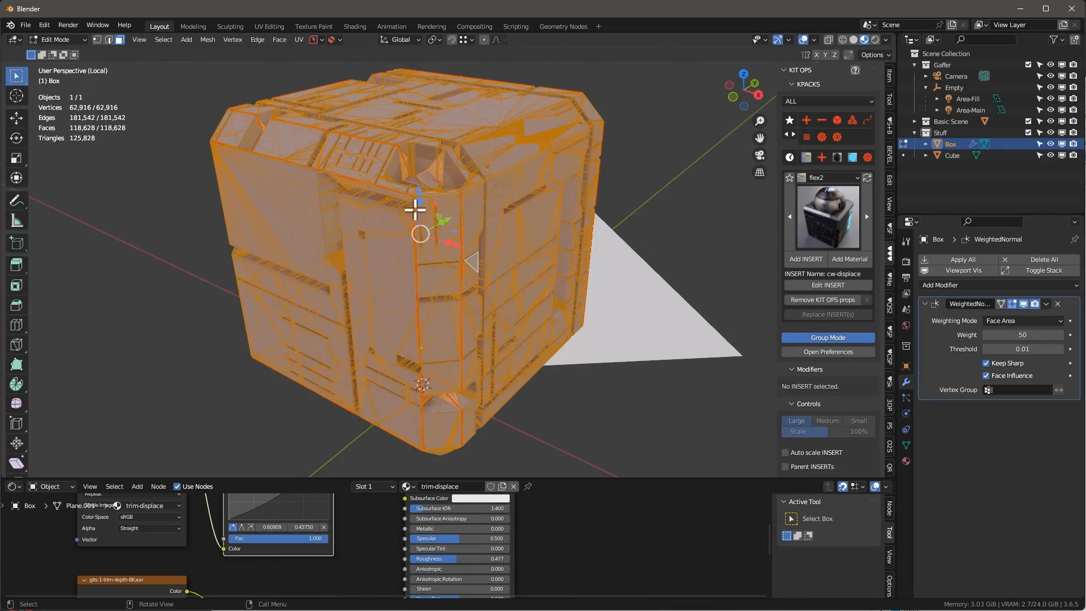
key("x")
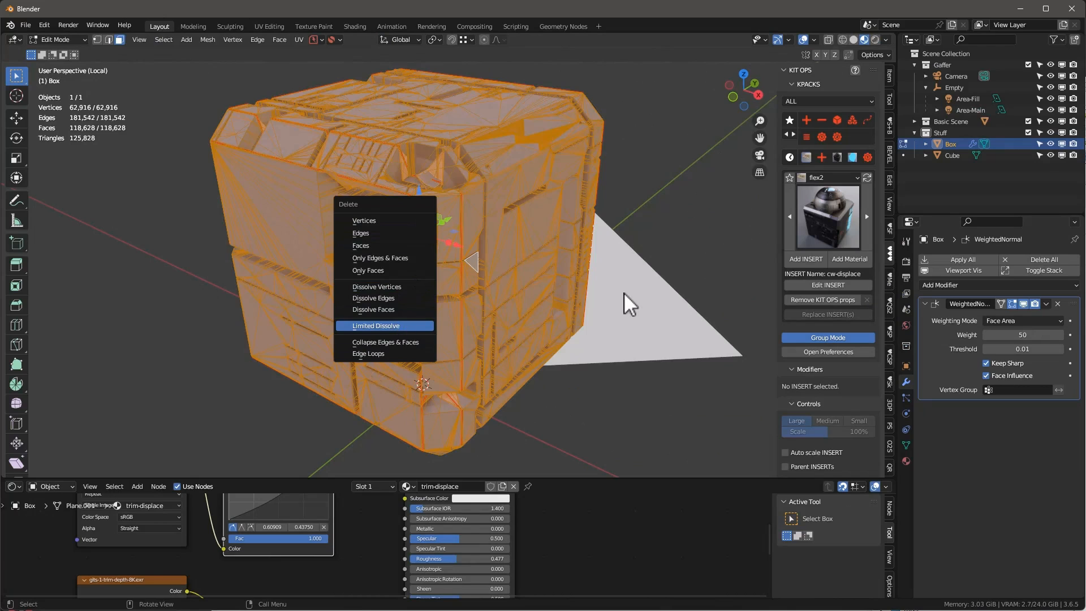
key("Return")
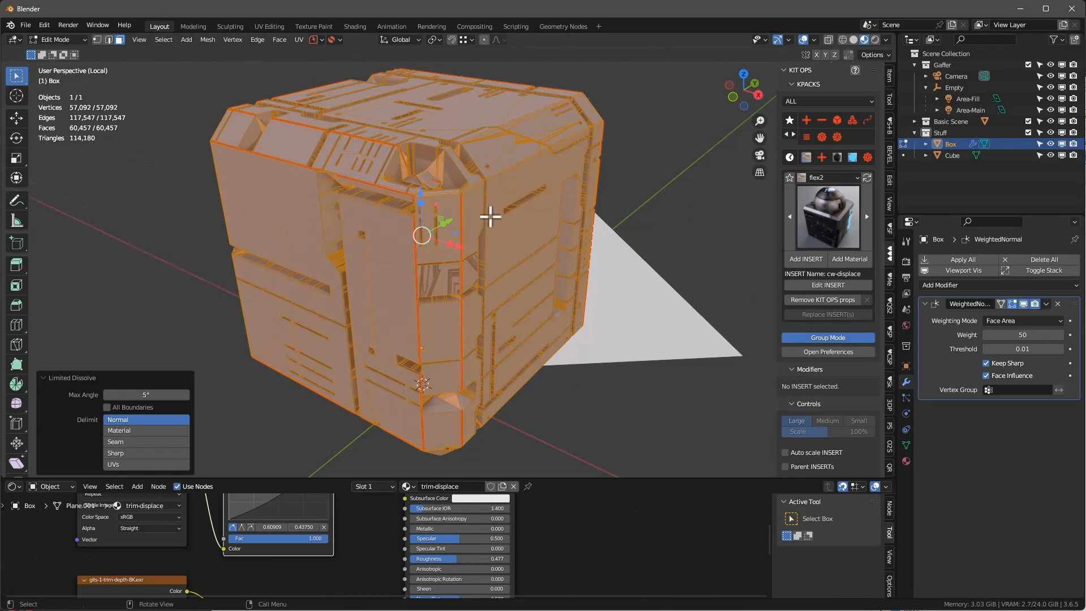
Try Degenerate Dissolve on the box's entire mesh with a merge distance of 0.0001 m.
middle_click_drag(490, 216, 468, 225)
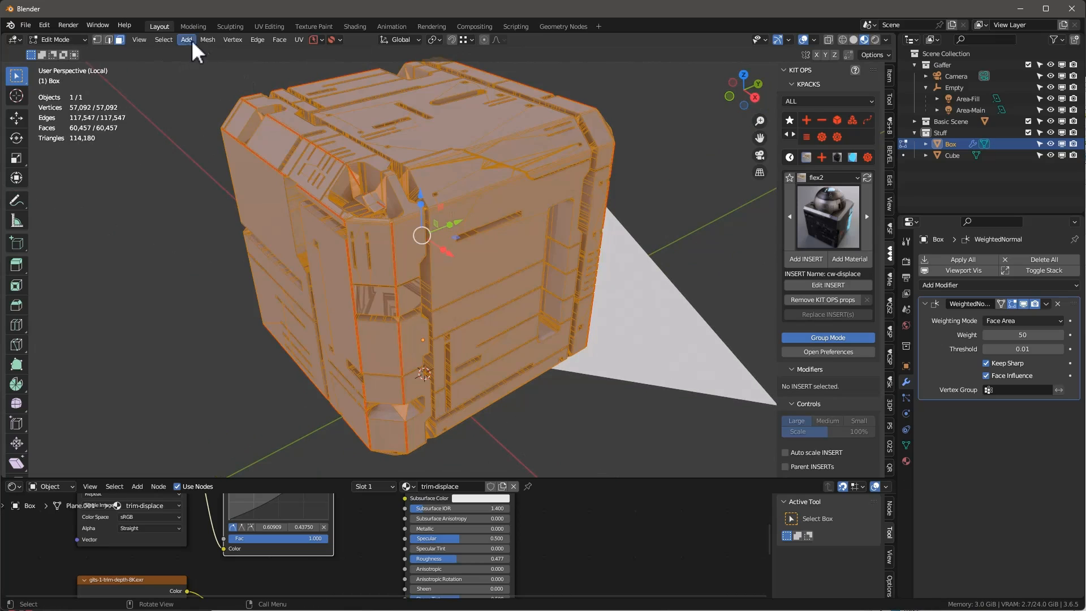
left_click(206, 39)
mouse_move(246, 310)
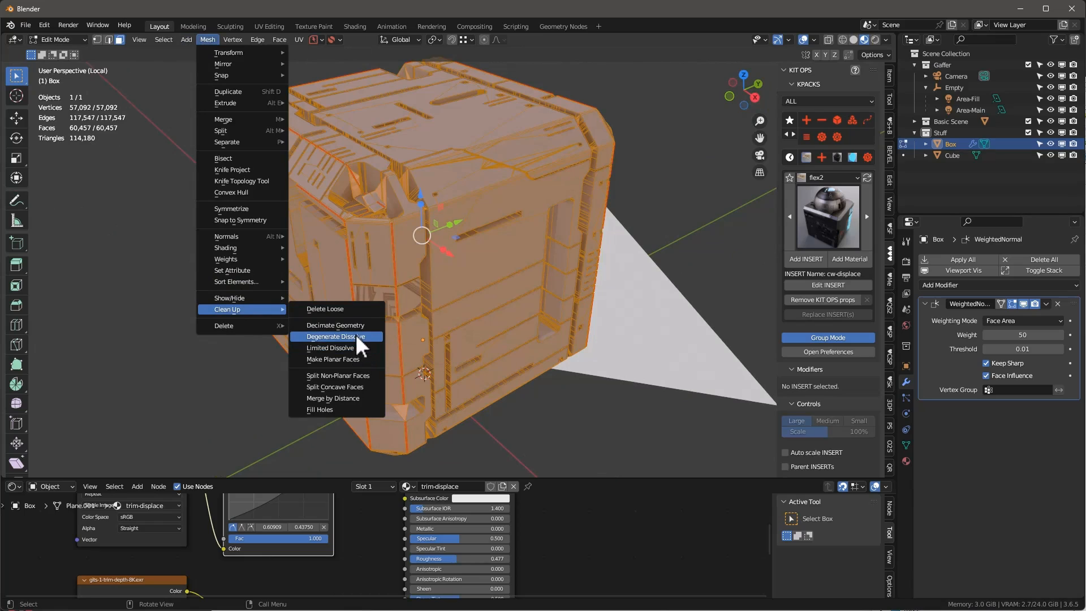
key("Return")
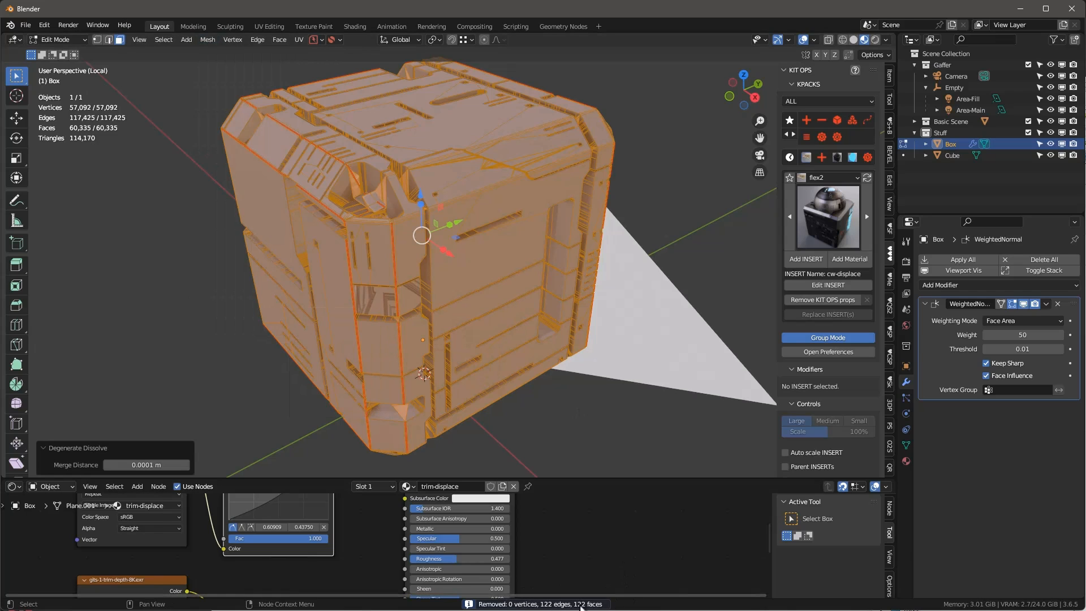
Examine the corner panel where the arrow decal was removed and undo the Degenerate Dissolve.
middle_click_drag(536, 316, 546, 315)
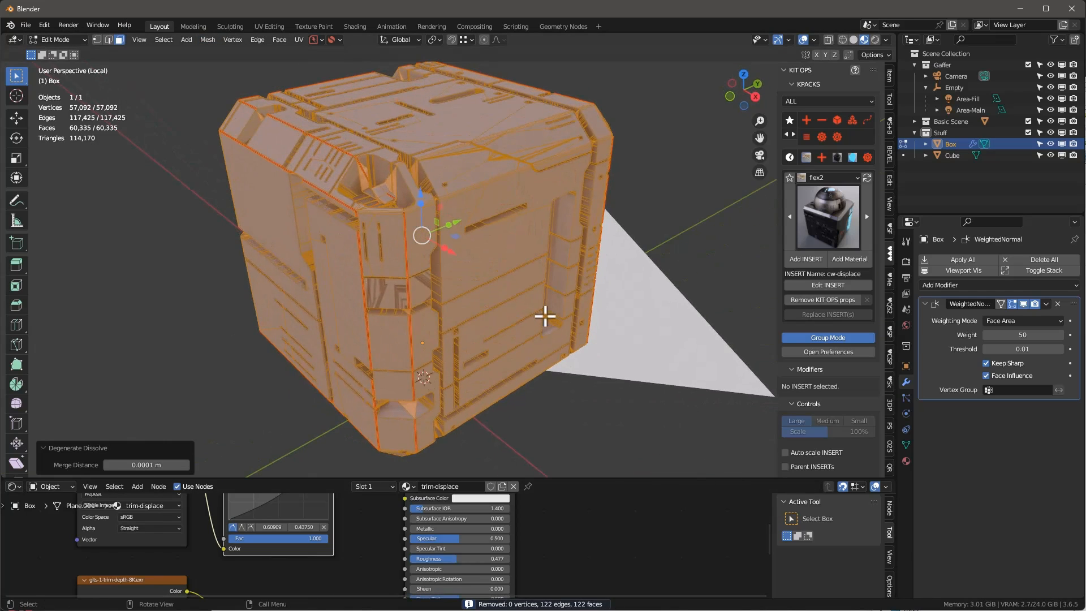
key("Tab")
middle_click_drag(521, 270, 538, 246)
scroll(407, 242, "up", 8)
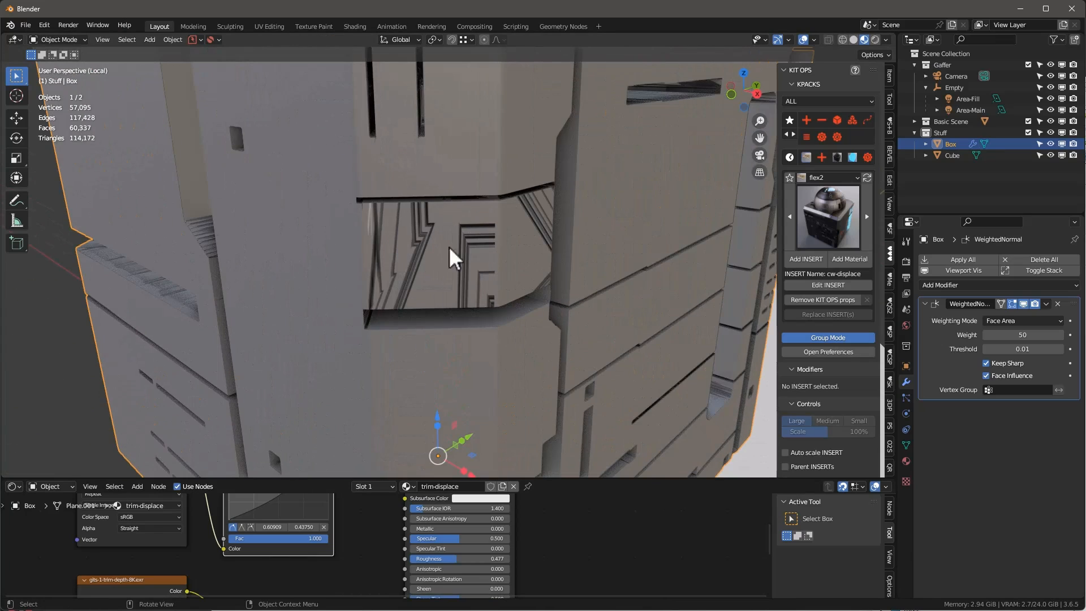
key("ctrl")
scroll(456, 237, "down", 5)
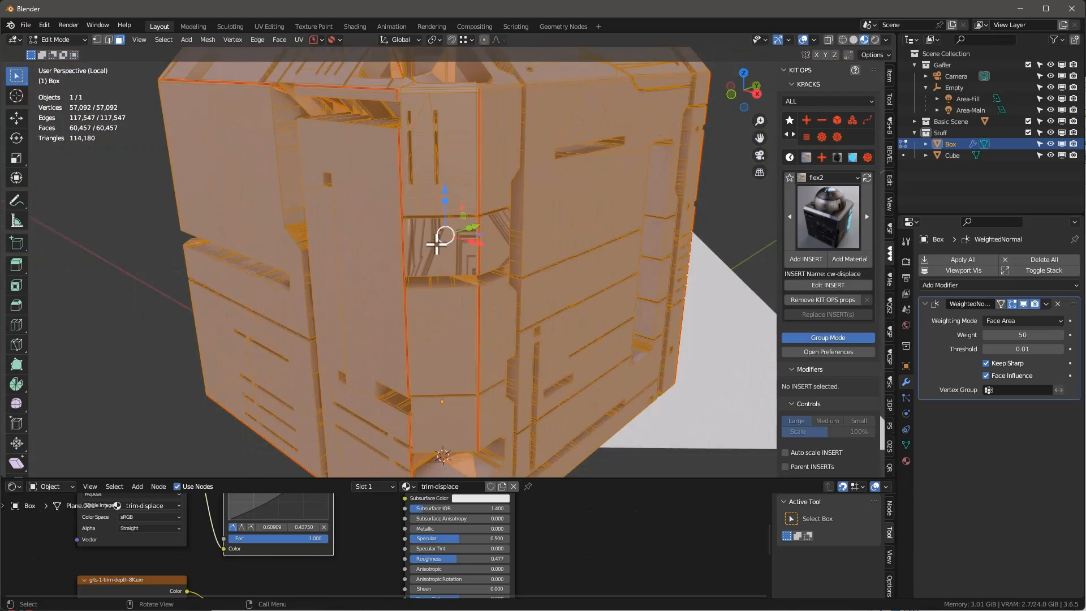
Return to Object Mode and examine the dashed circle decal on the box's upper bevelled edge.
middle_click_drag(439, 238, 476, 270)
key("Tab")
scroll(599, 128, "up", 5)
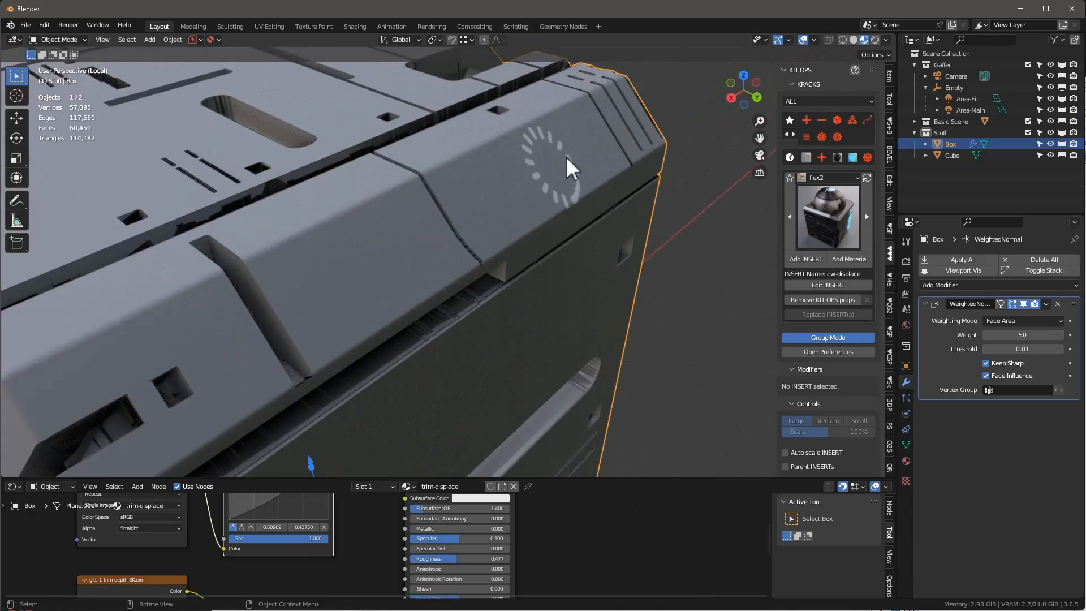